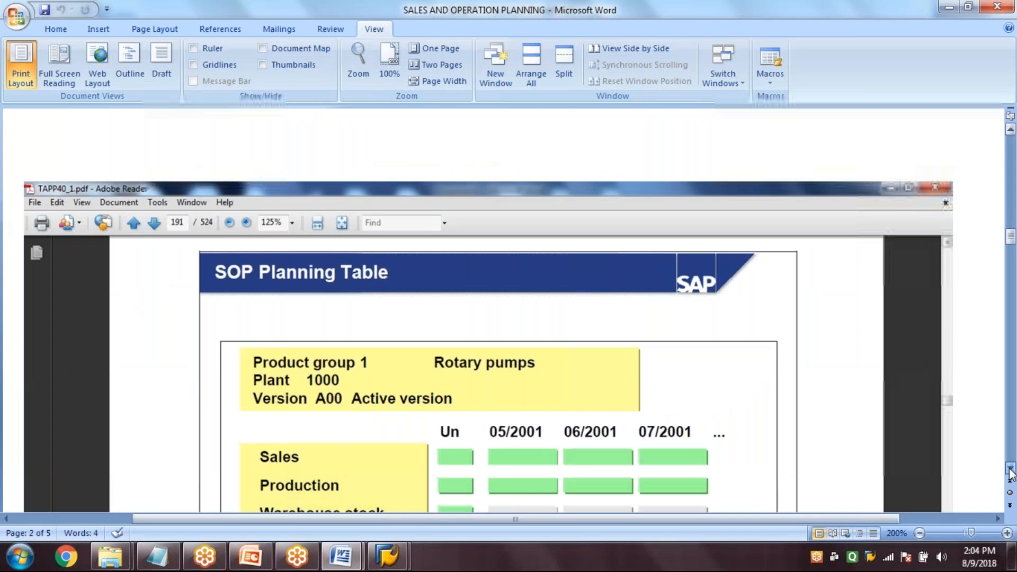
# Review the SOP planning slides in Word and the standard SOP process flow in PowerPoint, and return to SAP Easy Access
pyautogui.scroll(-3, 1010, 471)
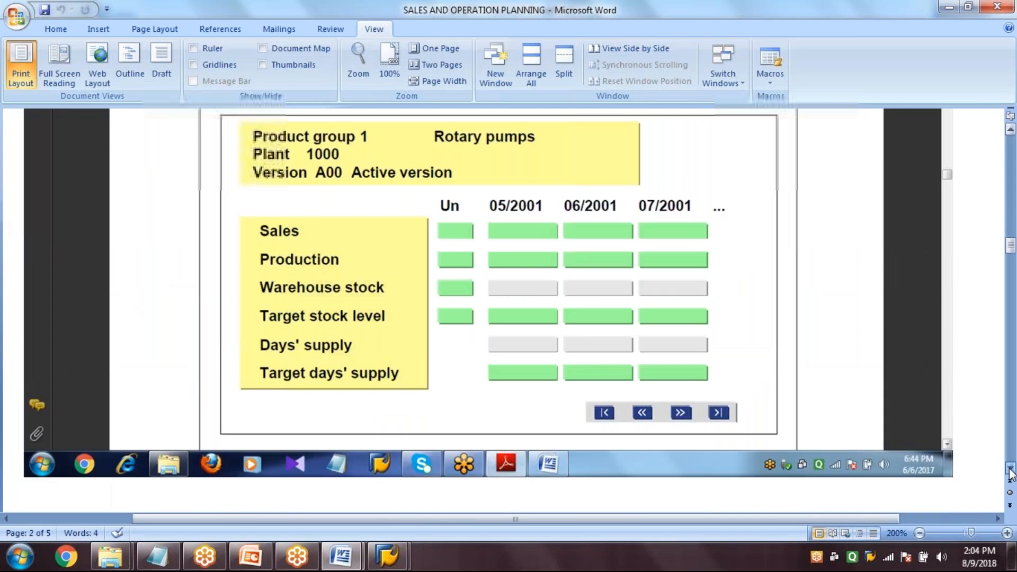
pyautogui.scroll(-5, 1010, 471)
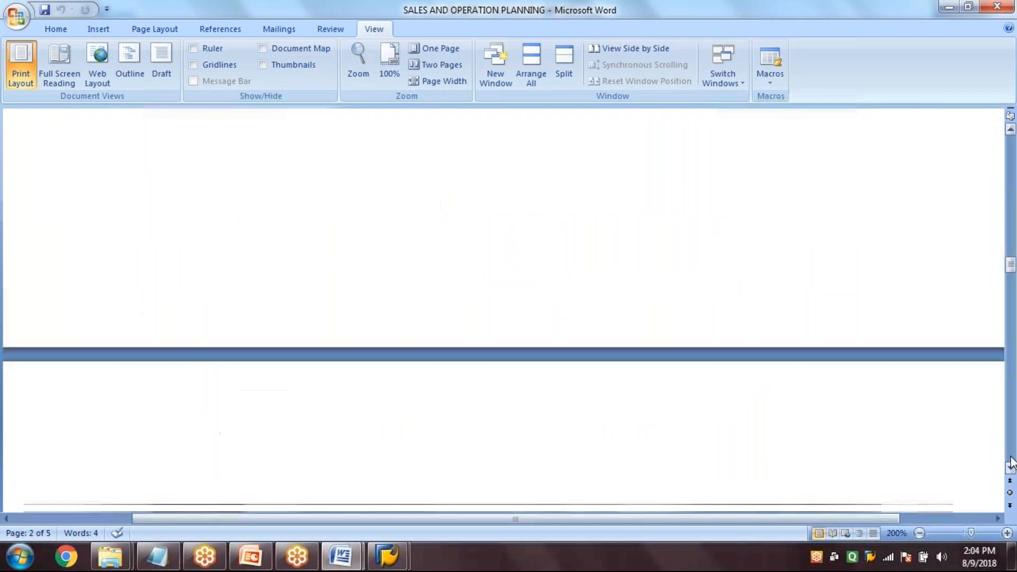
pyautogui.scroll(-5, 1012, 464)
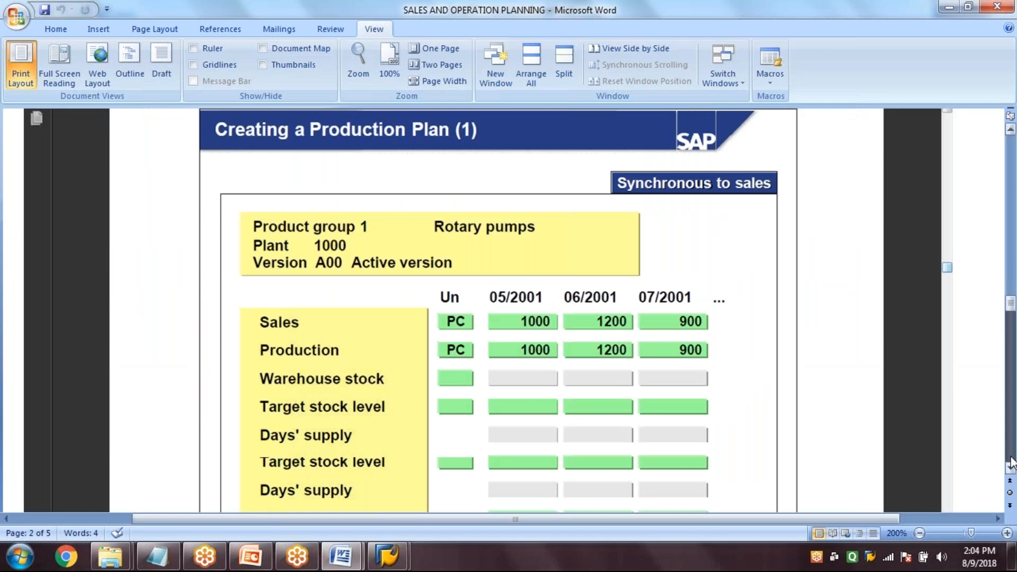
pyautogui.scroll(-15, 1012, 463)
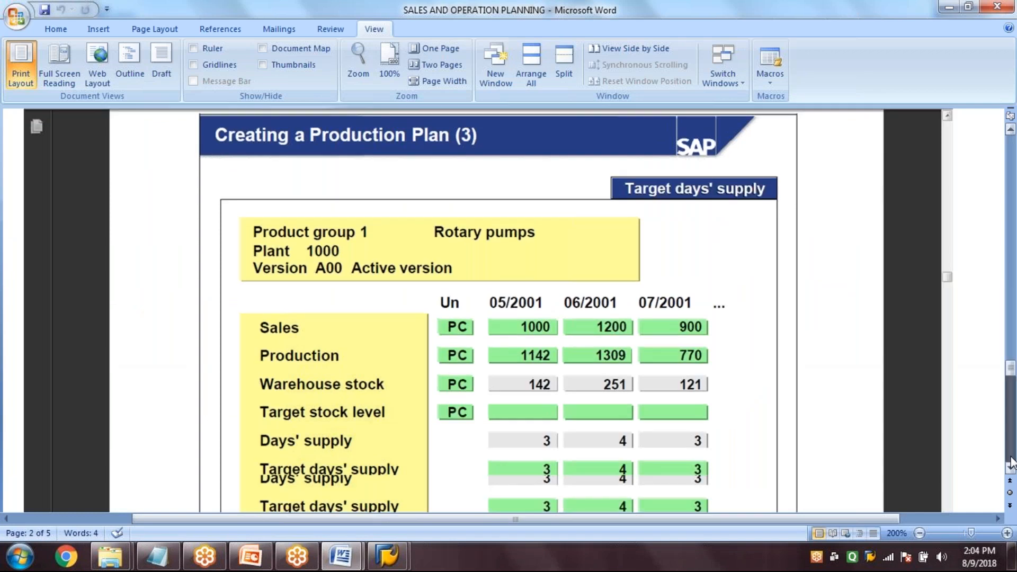
pyautogui.click(1011, 459)
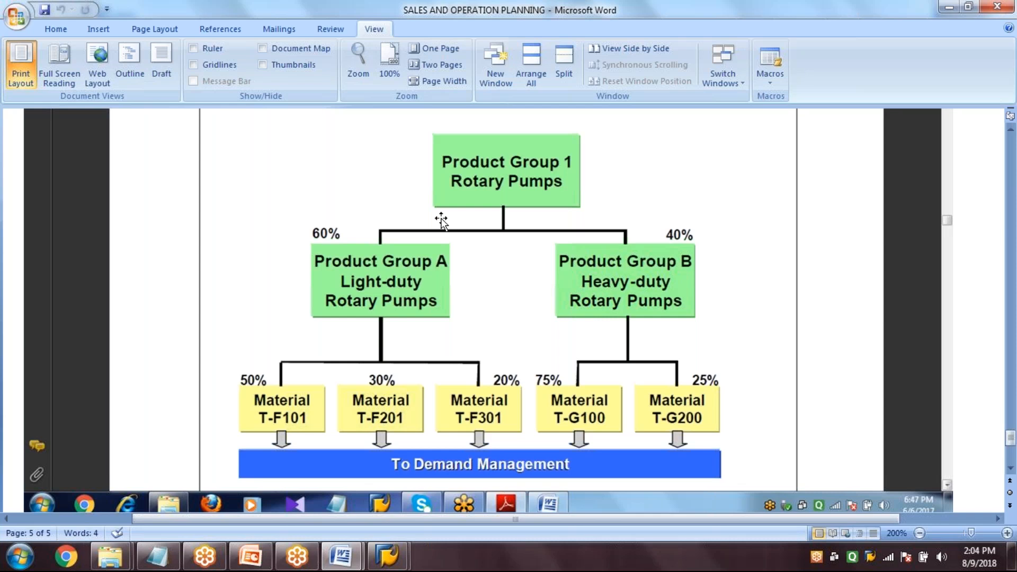
pyautogui.moveTo(387, 556)
pyautogui.click(469, 480)
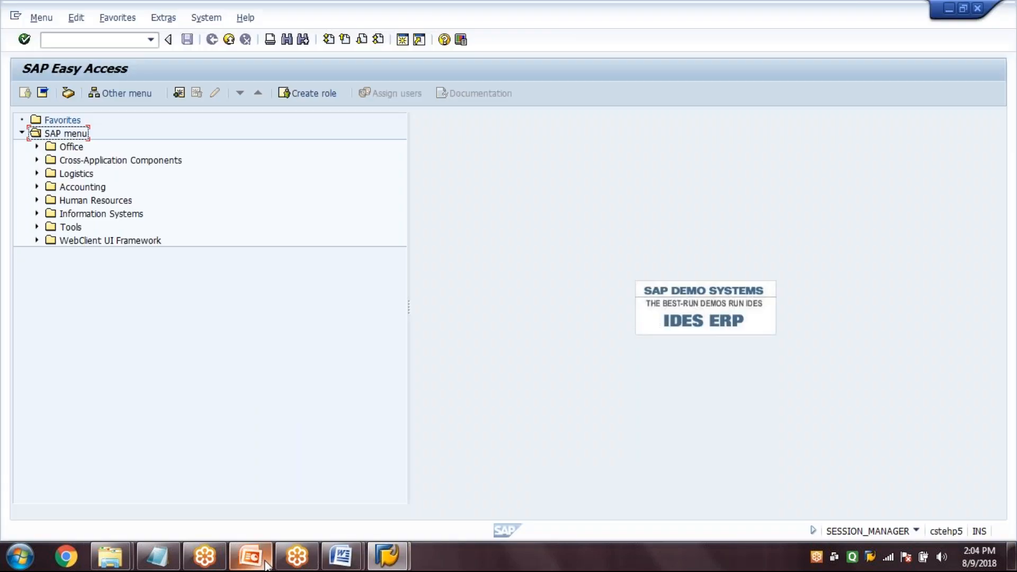
pyautogui.click(265, 563)
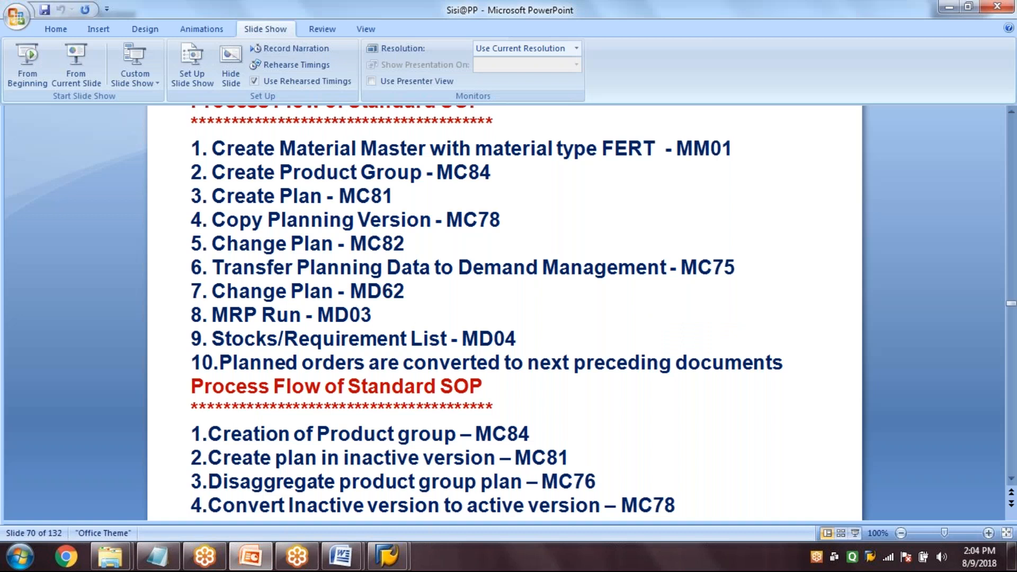
pyautogui.scroll(1, 505, 312)
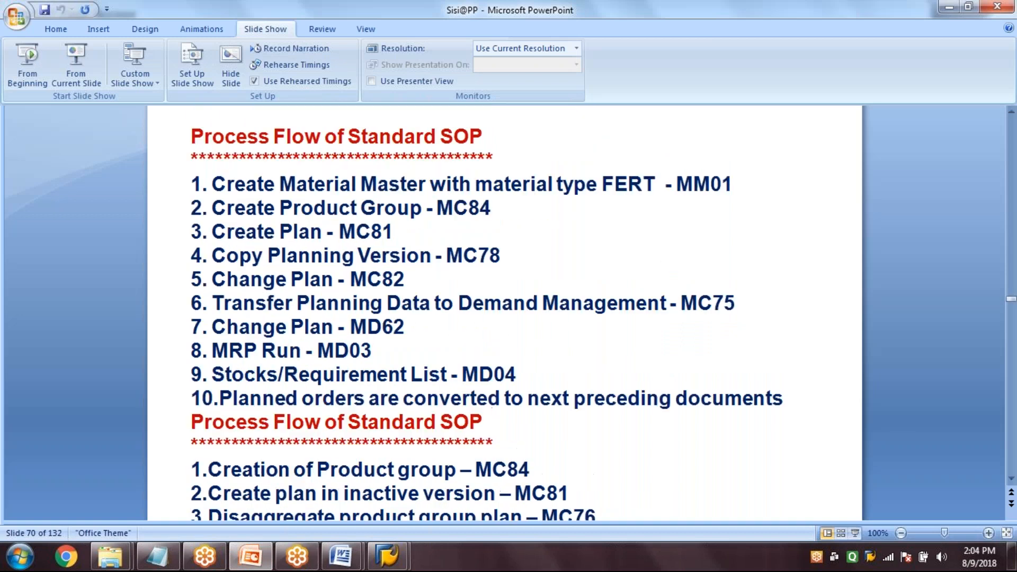
pyautogui.moveTo(387, 557)
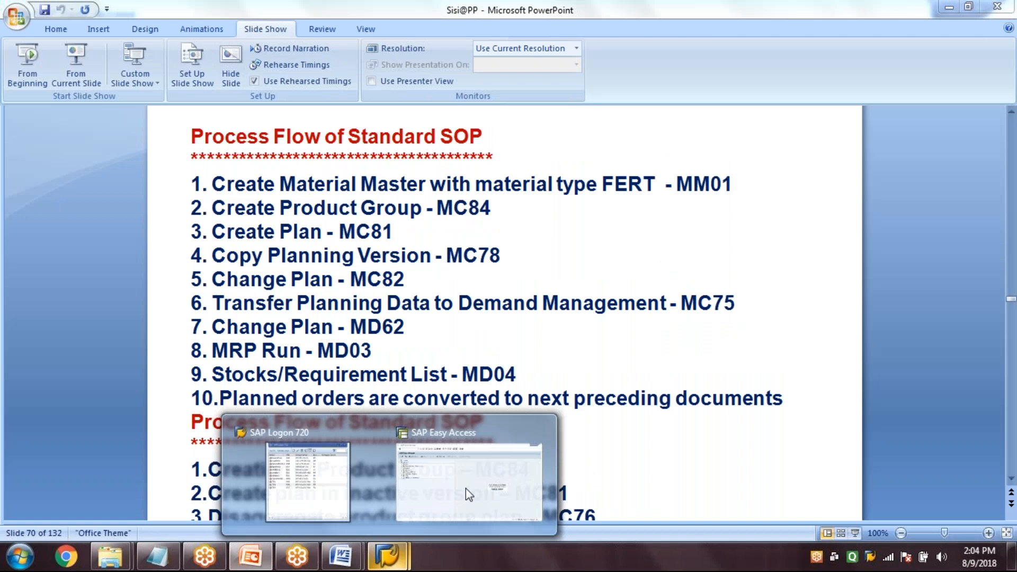
pyautogui.click(466, 489)
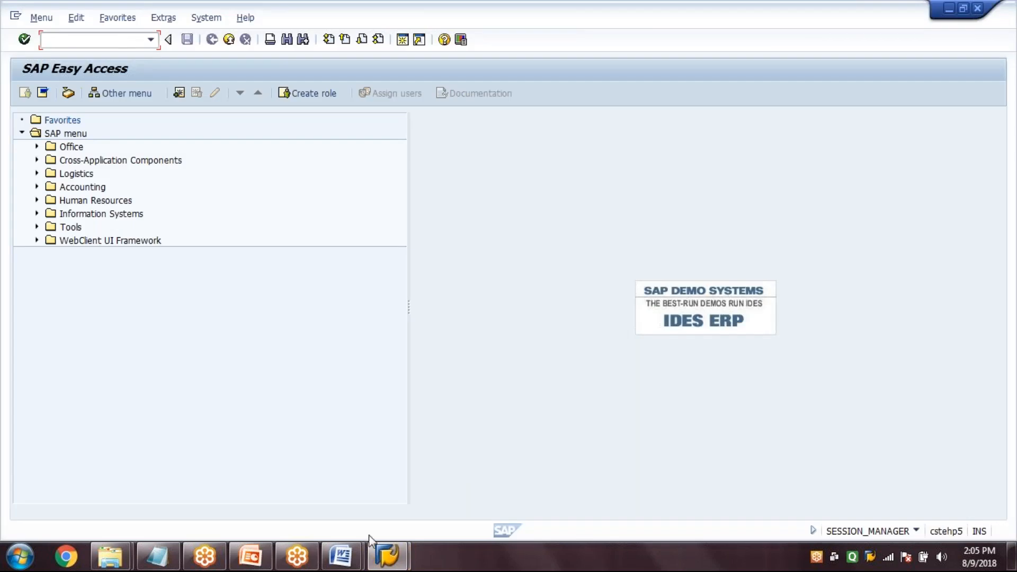
# Try to log on to the TP2 system from SAP Logon
pyautogui.moveTo(387, 556)
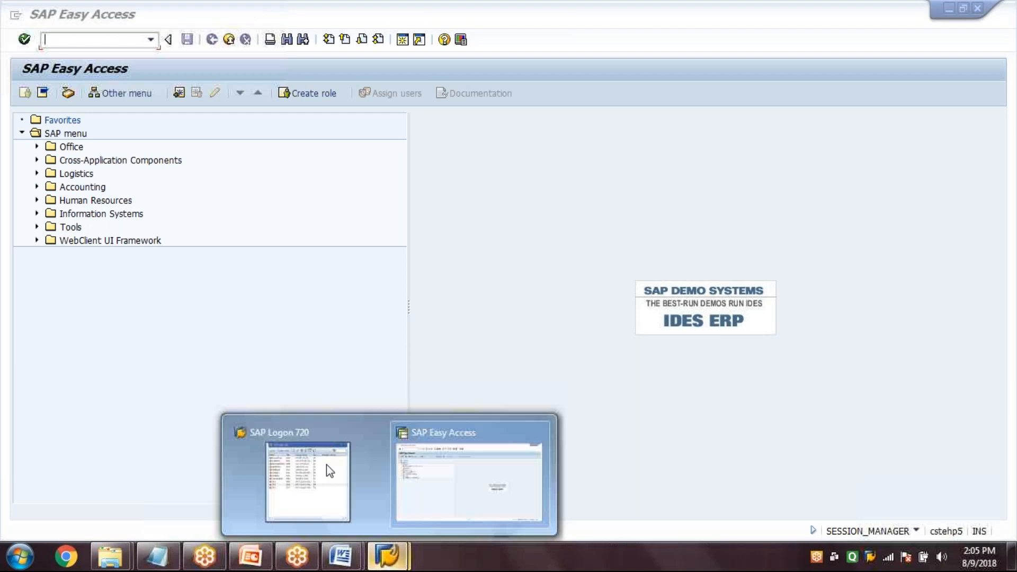
pyautogui.click(335, 413)
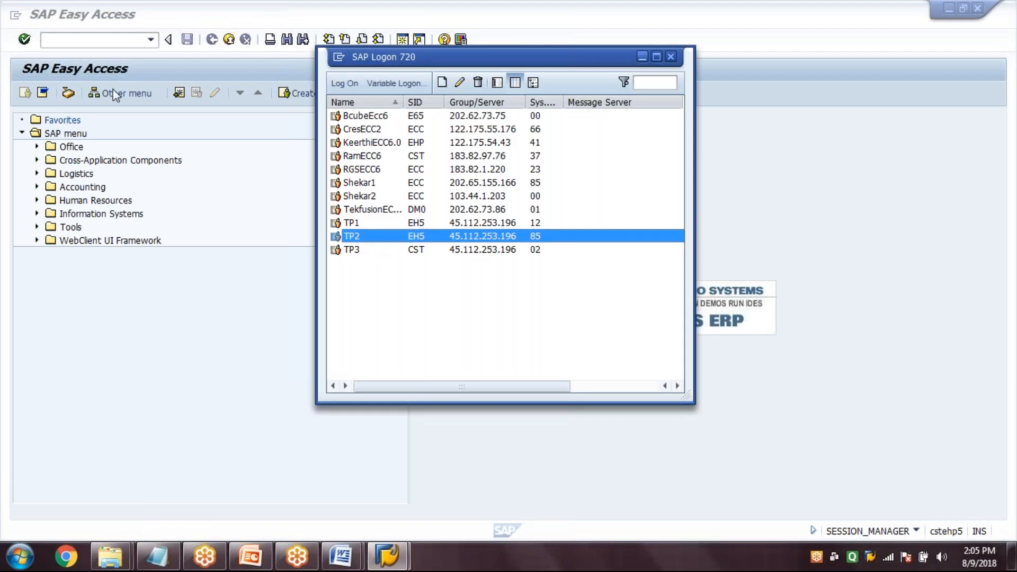
pyautogui.press('Return')
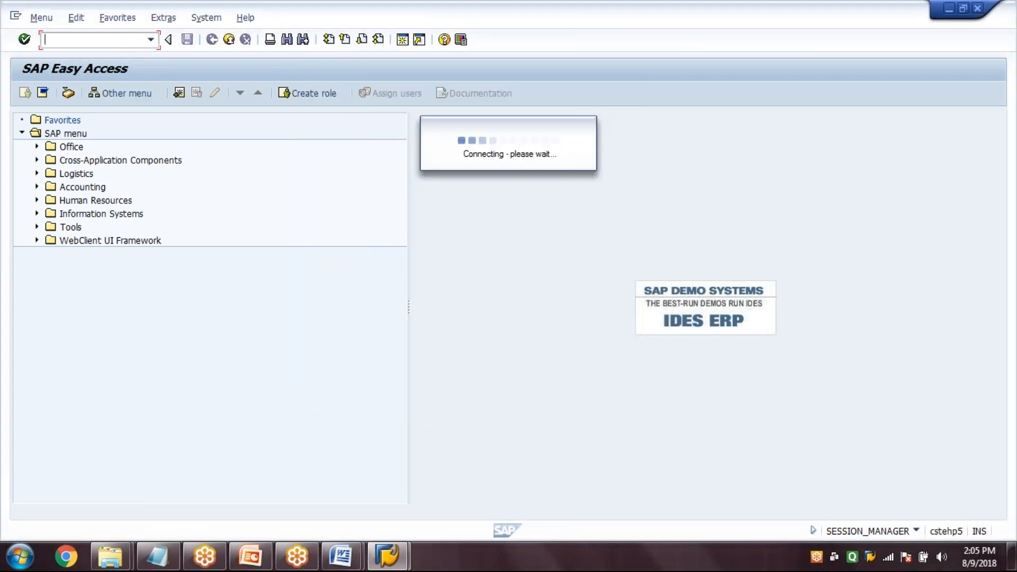
# Start transaction MM01 for creating a material and dismiss the SAP GUI error
pyautogui.write('MM')
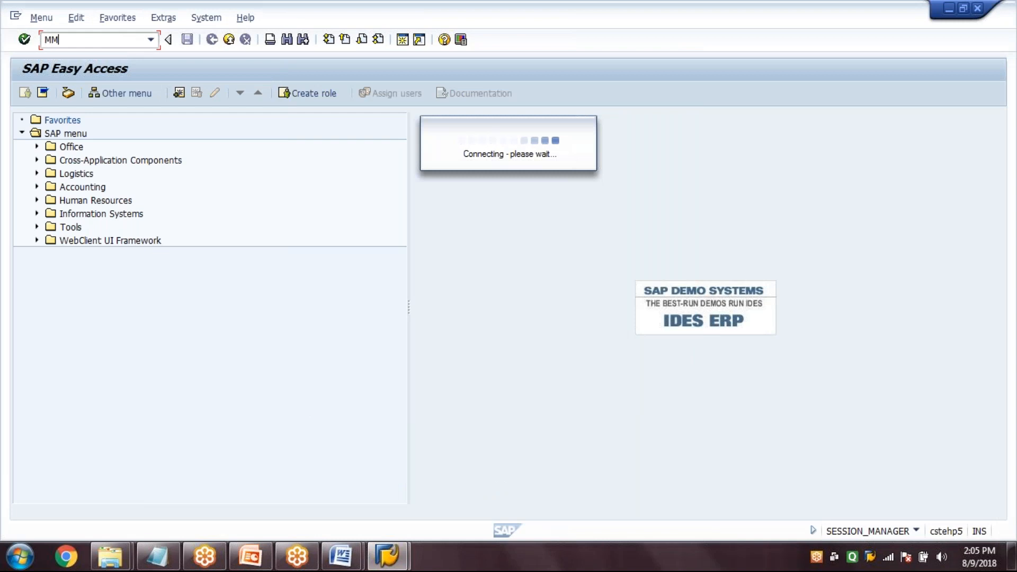
pyautogui.write('01')
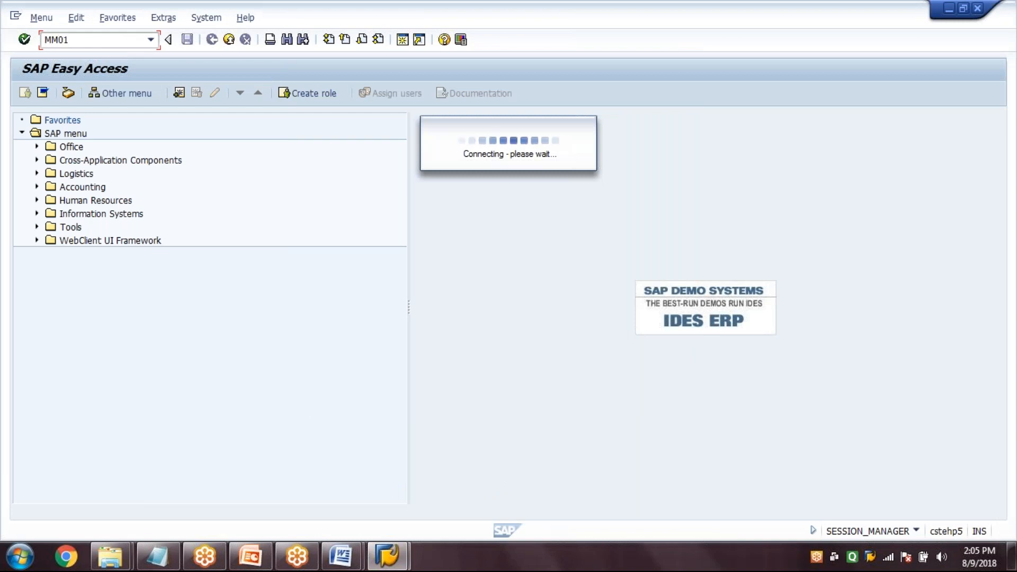
pyautogui.press('Return')
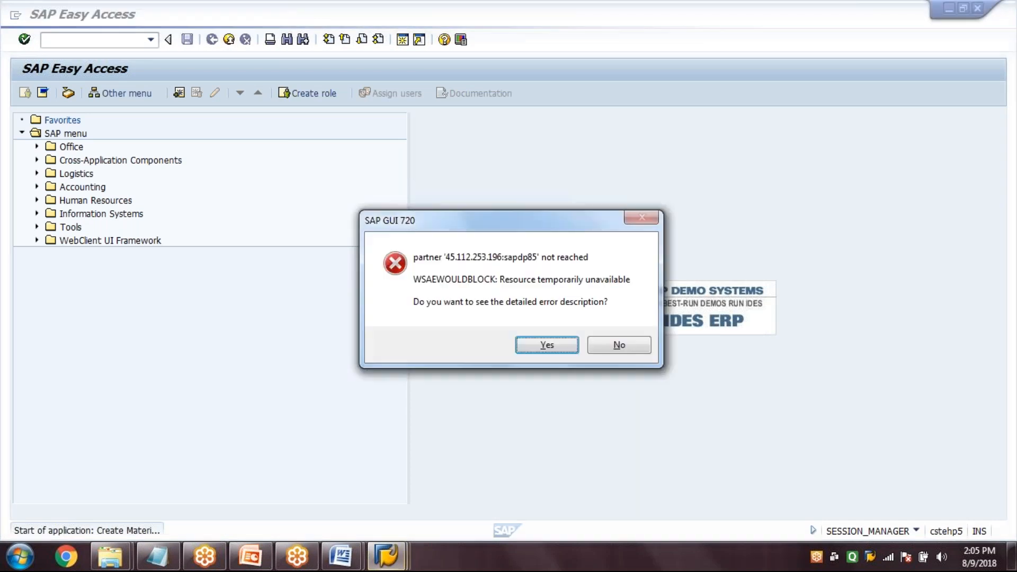
pyautogui.press('Return')
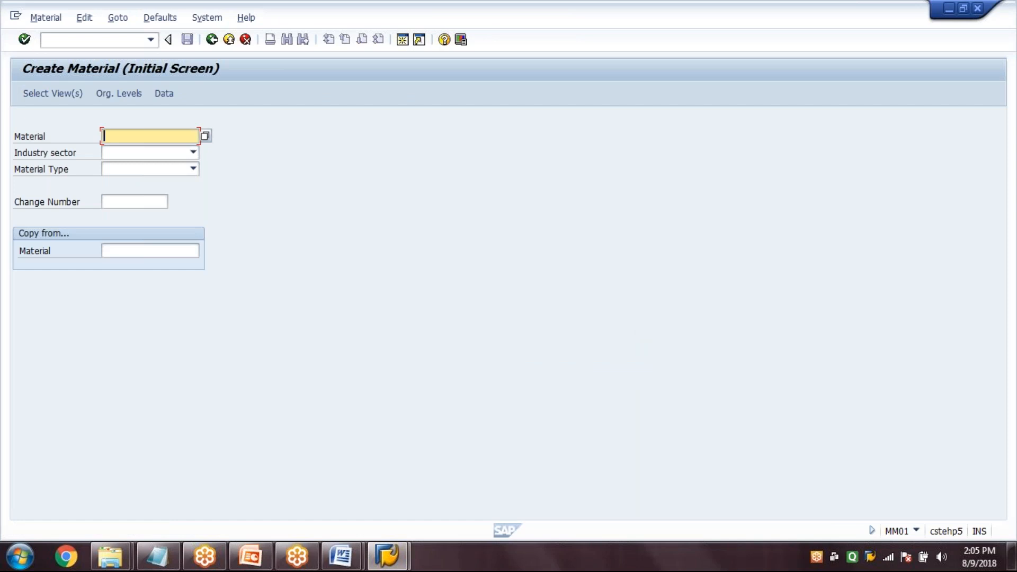
pyautogui.write('PG-10')
pyautogui.press('BackSpace')
pyautogui.press('BackSpace')
pyautogui.press('BackSpace')
pyautogui.press('BackSpace')
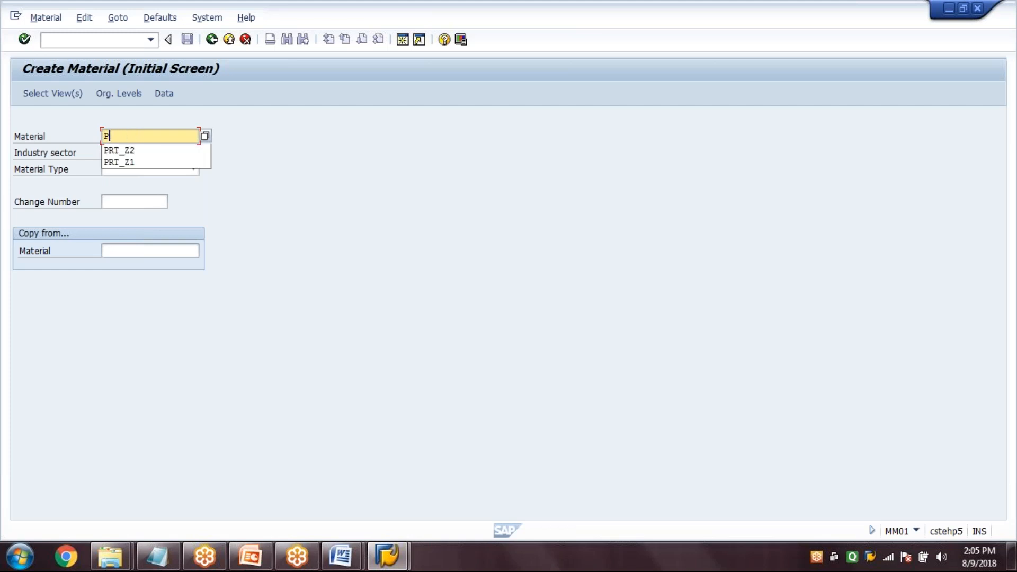
pyautogui.press('BackSpace')
pyautogui.click(305, 236)
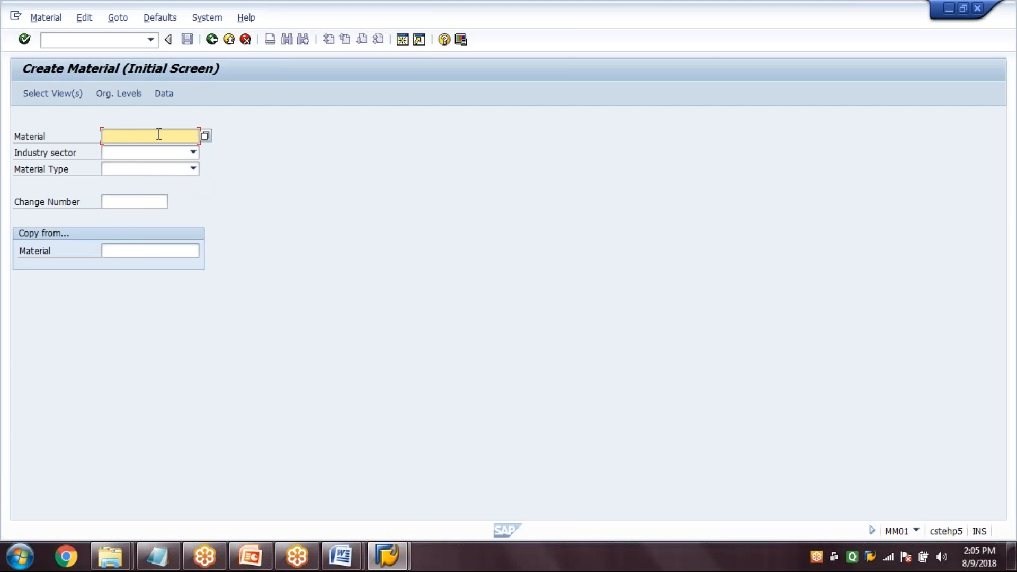
# Enter TM0001 as the new material, with industry sector M (mechanical engineering) and material type FERT (finished product)
pyautogui.write('TM0001')
pyautogui.press('Tab')
pyautogui.write('M')
pyautogui.press('Tab')
pyautogui.write('FERT')
# Select the views Basic Data 1, Sales Org. Data 1 and 2, Sales General/Plant Data, Purchasing, MRP 1 to 3 and Work Scheduling
pyautogui.click(47, 95)
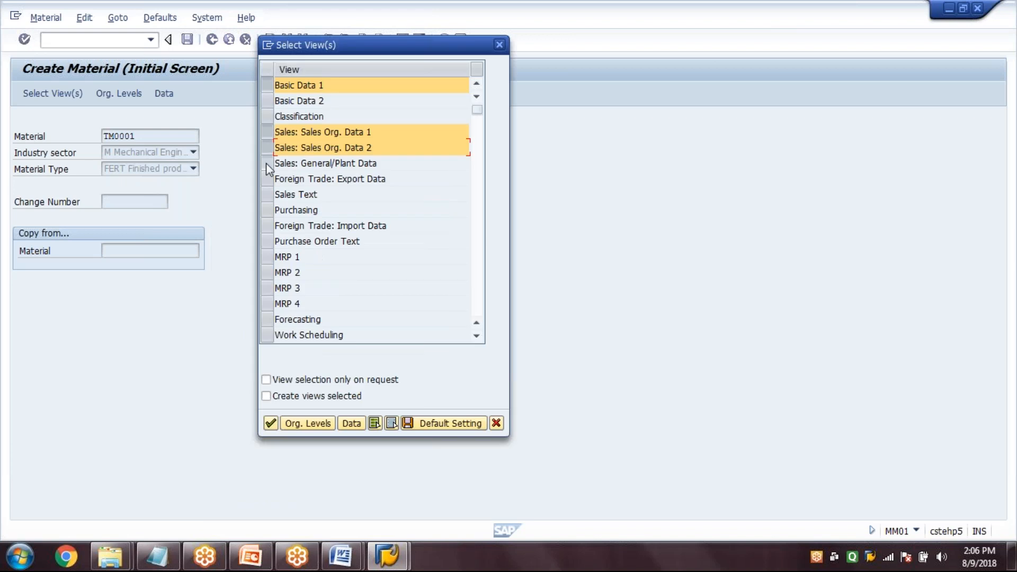
pyautogui.click(266, 164)
pyautogui.click(265, 209)
pyautogui.click(266, 257)
pyautogui.click(265, 272)
pyautogui.click(266, 288)
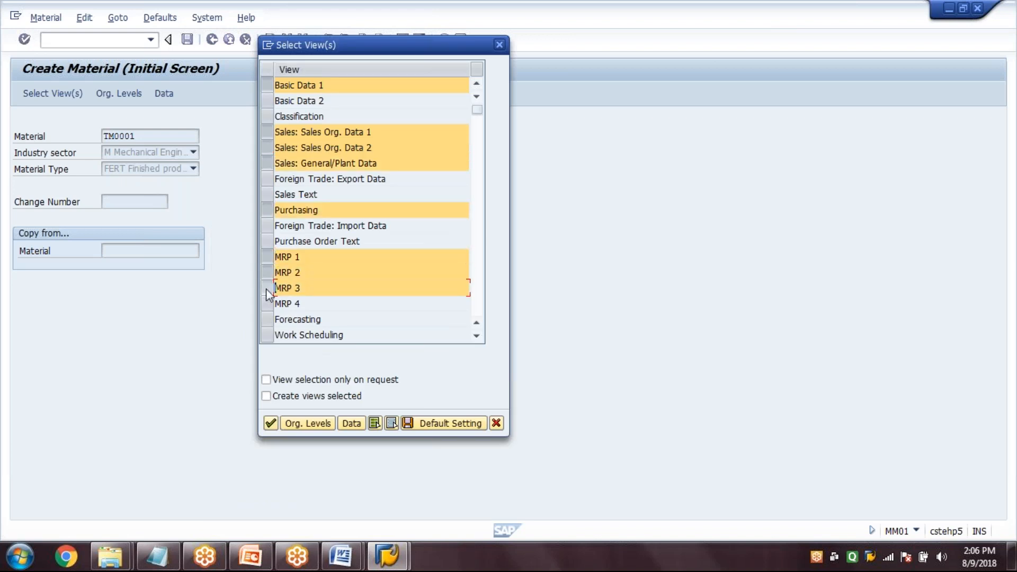
pyautogui.click(266, 335)
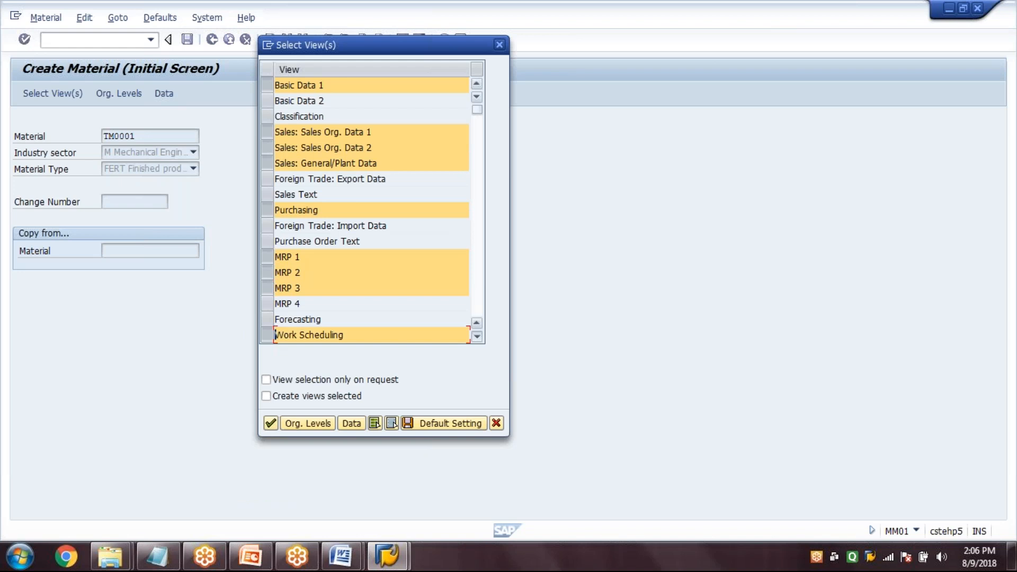
# Add the General Plant Data / Storage 1 and 2 and Accounting 1 views to the selection
pyautogui.scroll(-2, 370, 207)
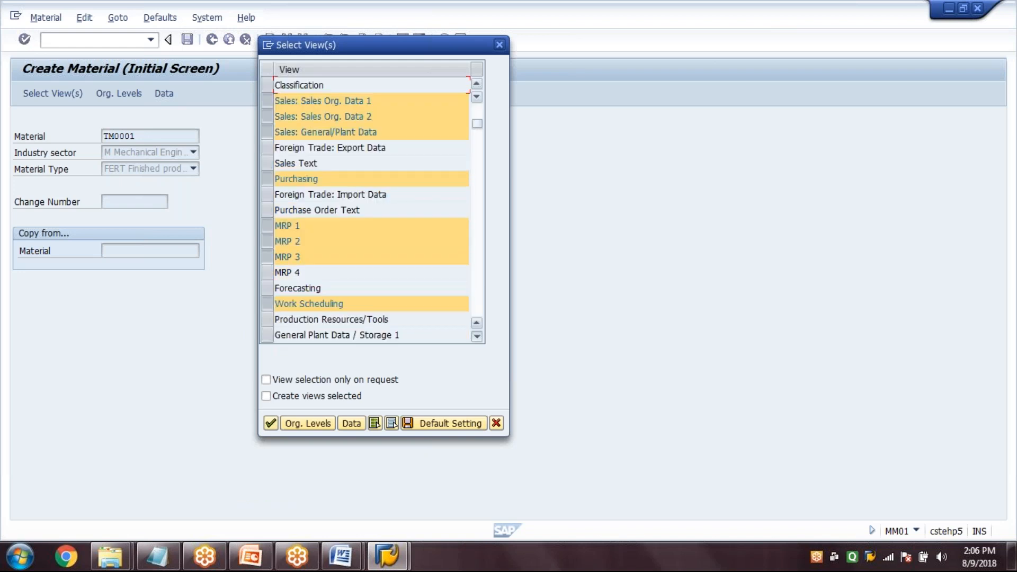
pyautogui.scroll(-2, 370, 207)
pyautogui.scroll(-4, 370, 207)
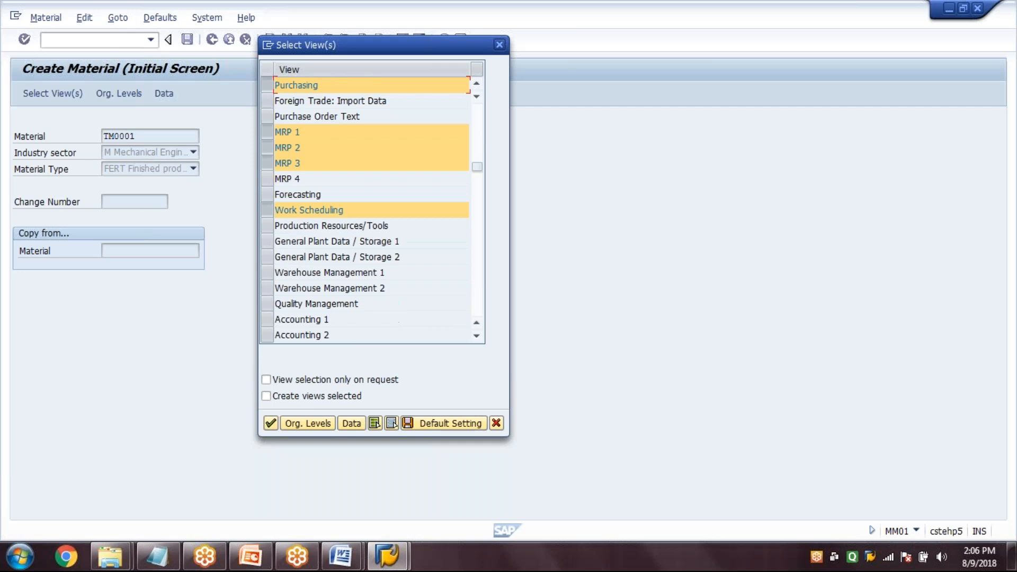
pyautogui.click(267, 242)
pyautogui.click(268, 258)
pyautogui.click(268, 320)
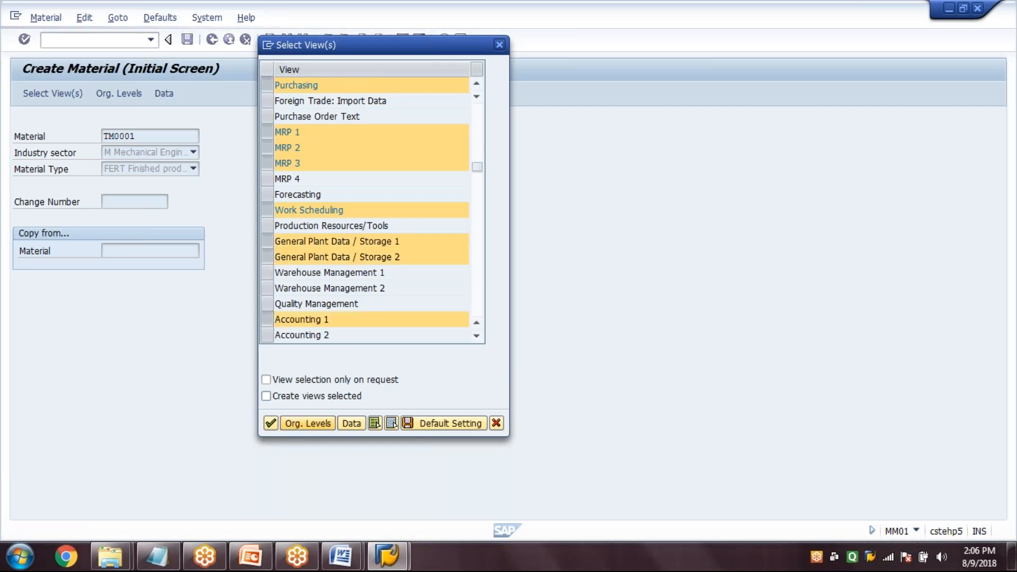
# Set the organizational levels to plant 1000, storage location 0001, sales organization 1000 and distribution channel 10, and confirm them
pyautogui.click(307, 423)
pyautogui.write('1000')
pyautogui.press('Tab')
pyautogui.write('0001')
pyautogui.press('Tab')
pyautogui.write('1000')
pyautogui.press('Tab')
pyautogui.write('10')
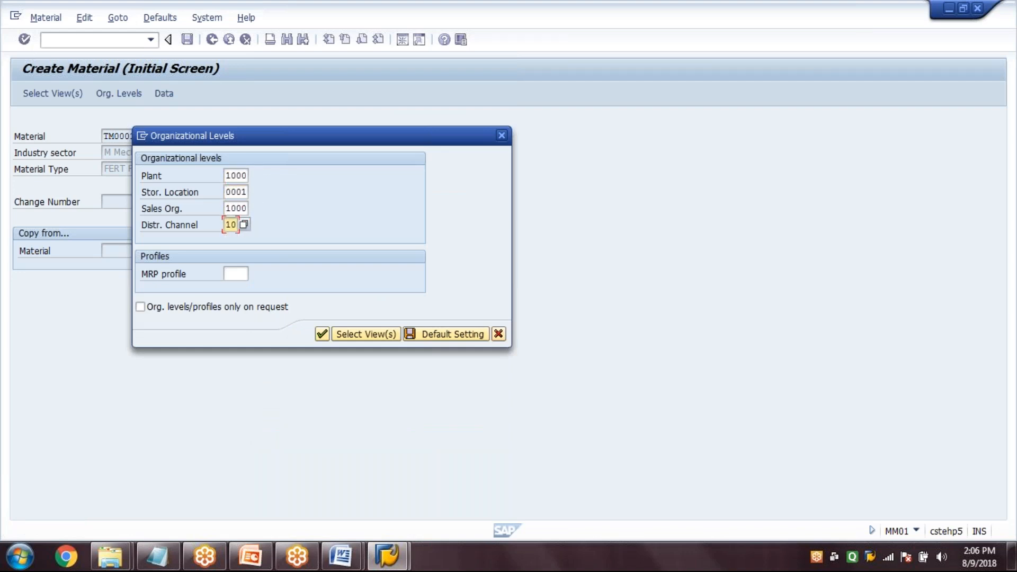
pyautogui.press('Return')
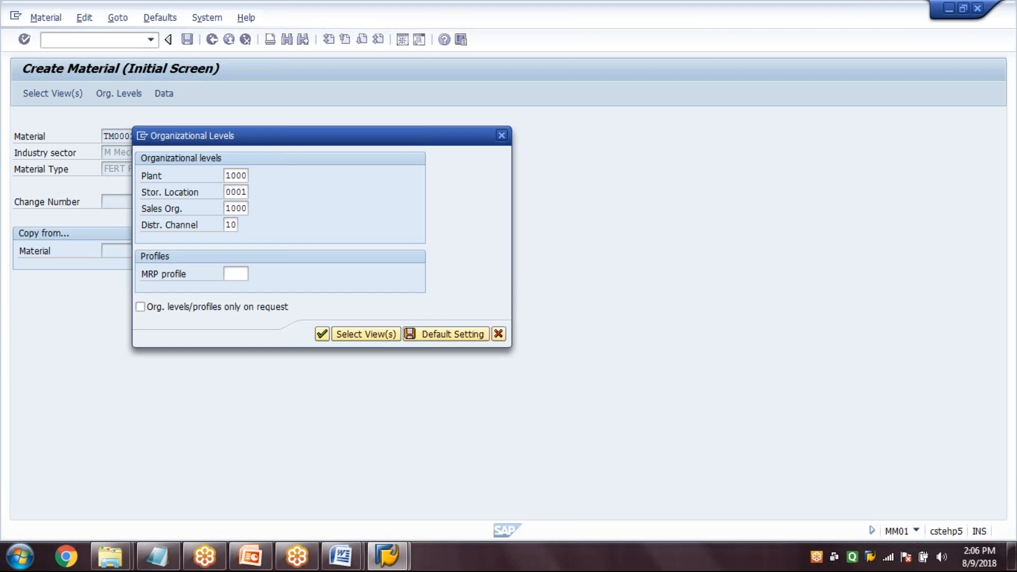
pyautogui.press('Return')
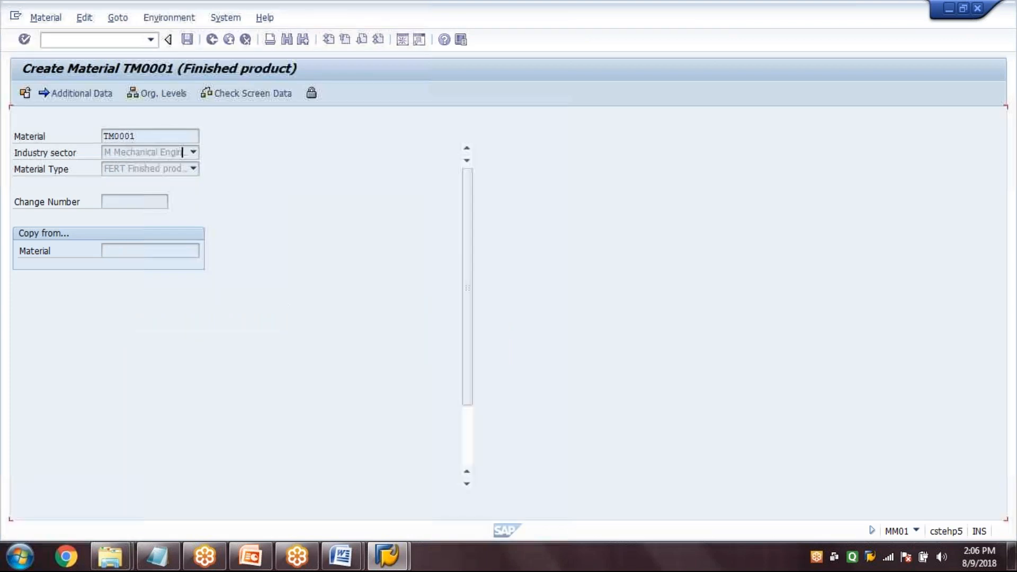
# Check the product group hierarchy in Word, and describe the material in SAP as "Product Grp A - Light Duty Rotary Pump"
pyautogui.click(393, 562)
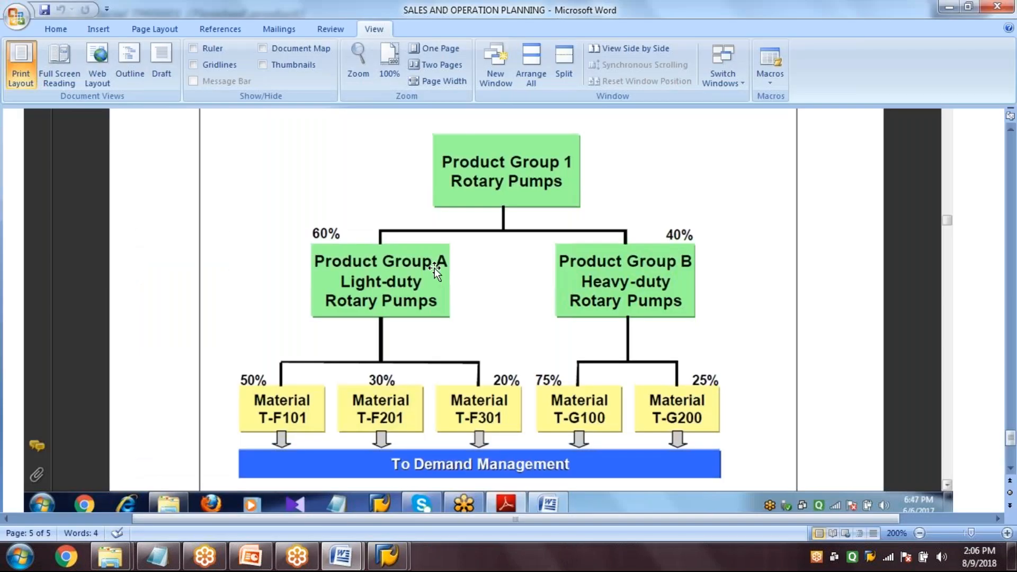
pyautogui.click(392, 562)
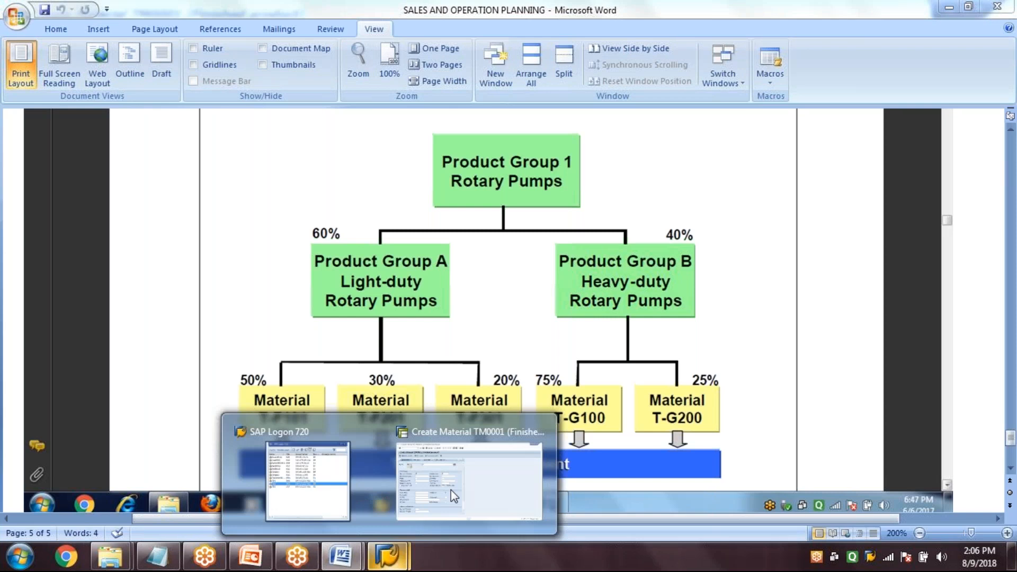
pyautogui.click(450, 489)
pyautogui.write('roduct Grp A - ')
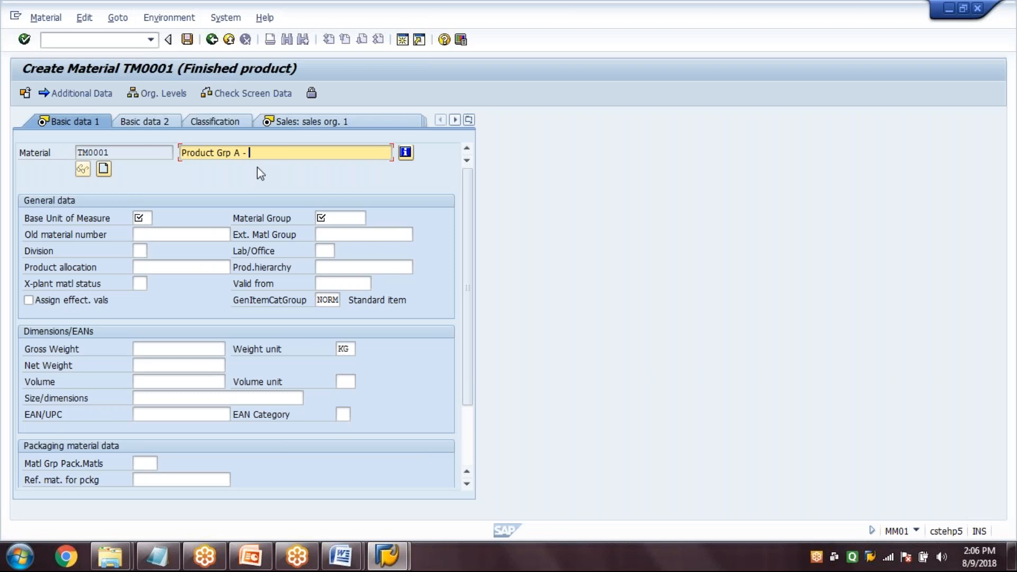
pyautogui.write('Light Duty Rotary Pump')
pyautogui.press('Return')
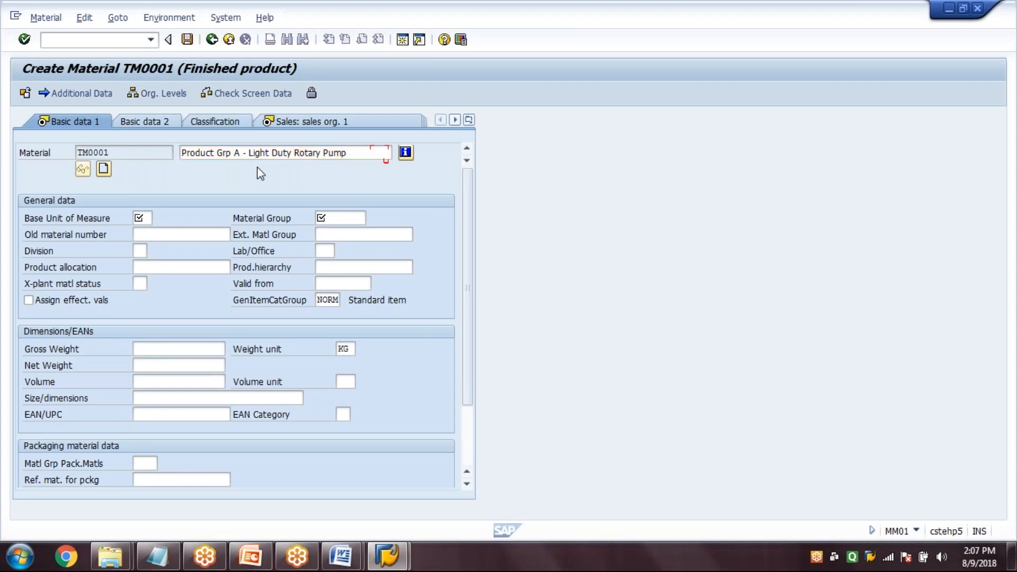
# Set the base unit of measure to PC and the material group to 00104, and continue to the first sales organization view
pyautogui.press('Tab')
pyautogui.write('PC')
pyautogui.press('Tab')
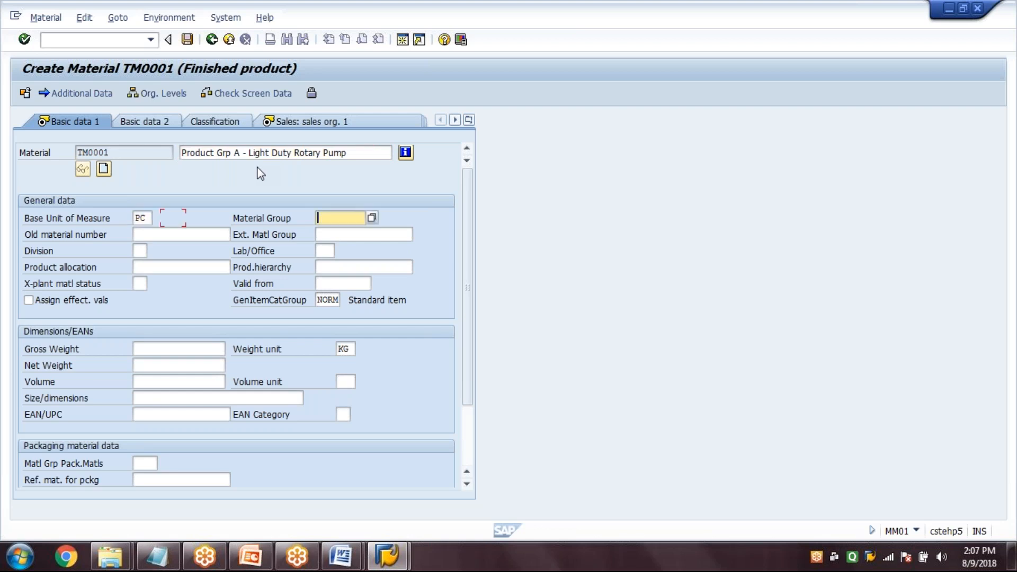
pyautogui.write('00104')
pyautogui.press('Return')
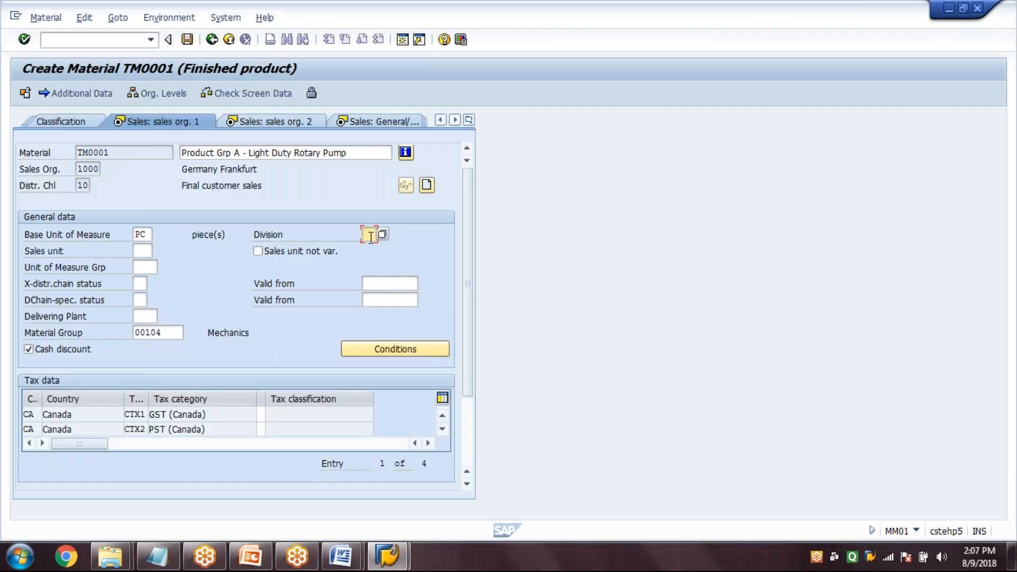
# Set division 00 and delivering plant 1000, and enter tax classification 0 for both the Canadian GST and PST rows
pyautogui.write('00')
pyautogui.click(144, 316)
pyautogui.write('1000')
pyautogui.click(261, 414)
pyautogui.write('0')
pyautogui.press('Down')
pyautogui.write('0')
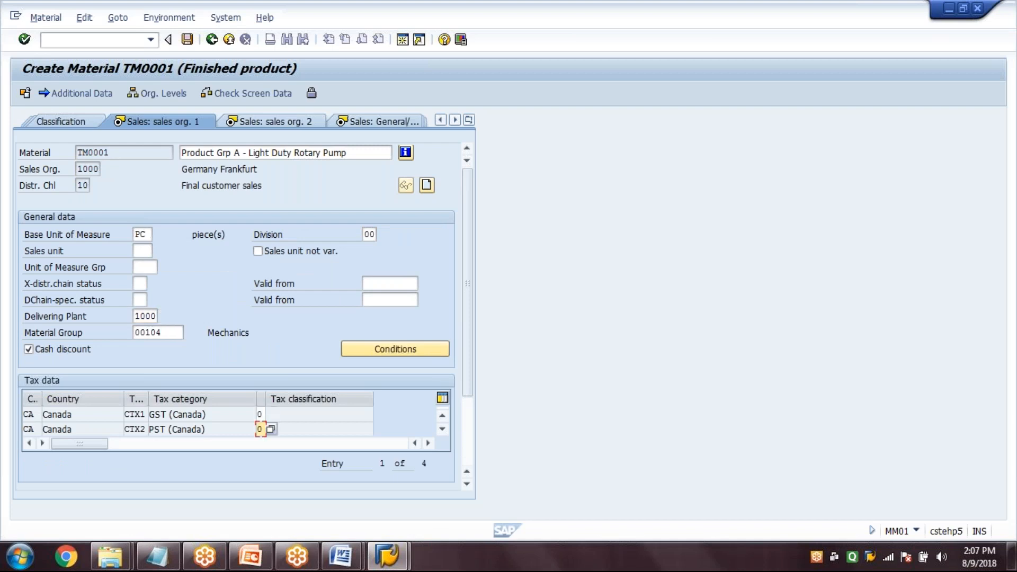
# Confirm the tax data and the second sales organization view with item category group NORM, and continue to the general plant sales view
pyautogui.press('Return')
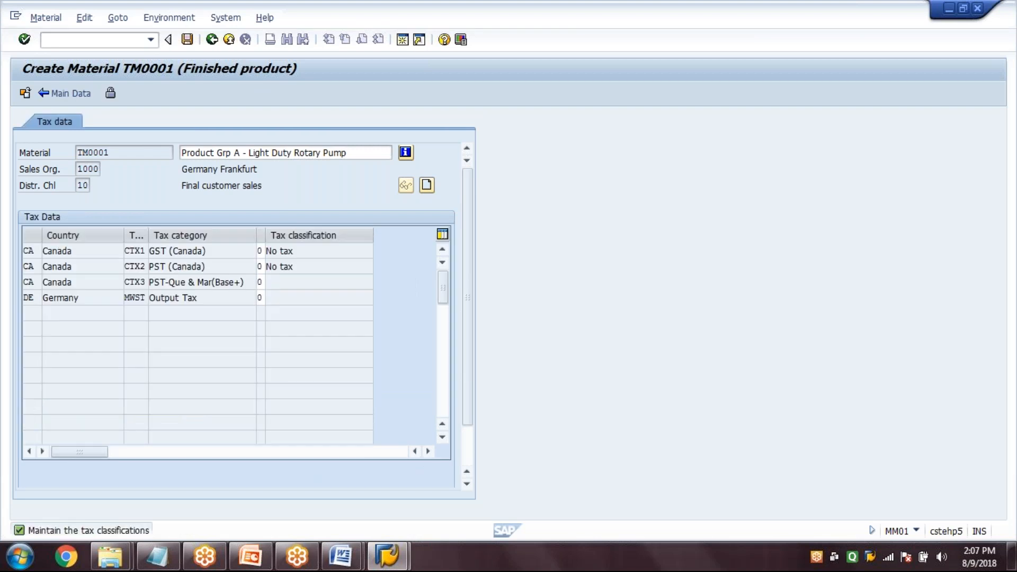
pyautogui.press('Return')
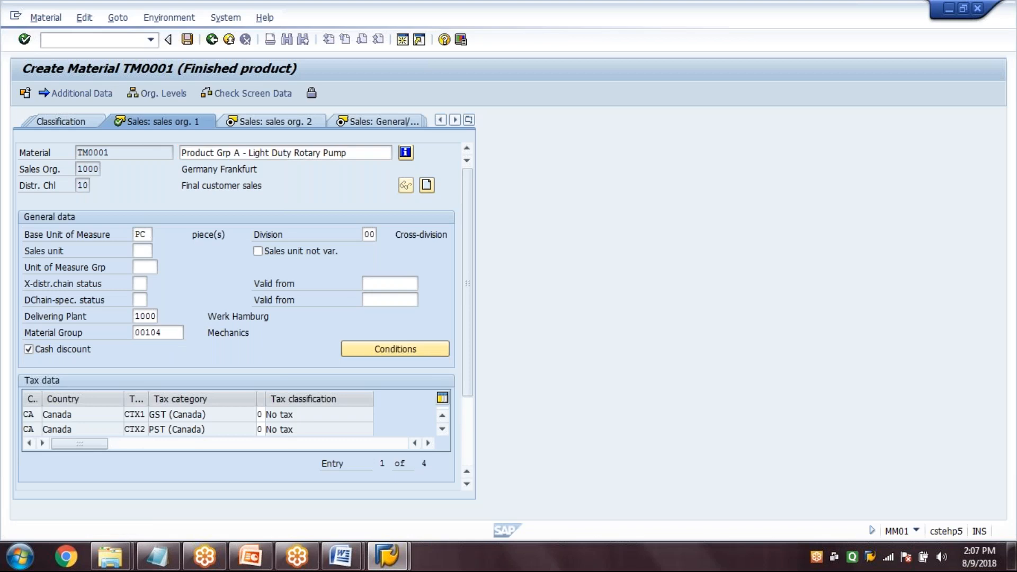
pyautogui.press('Return')
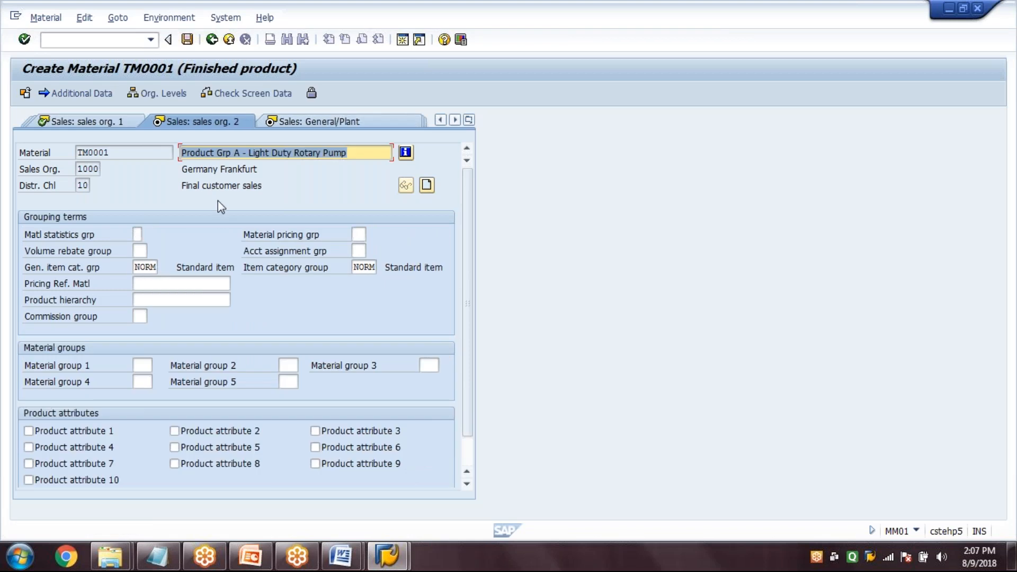
pyautogui.click(137, 267)
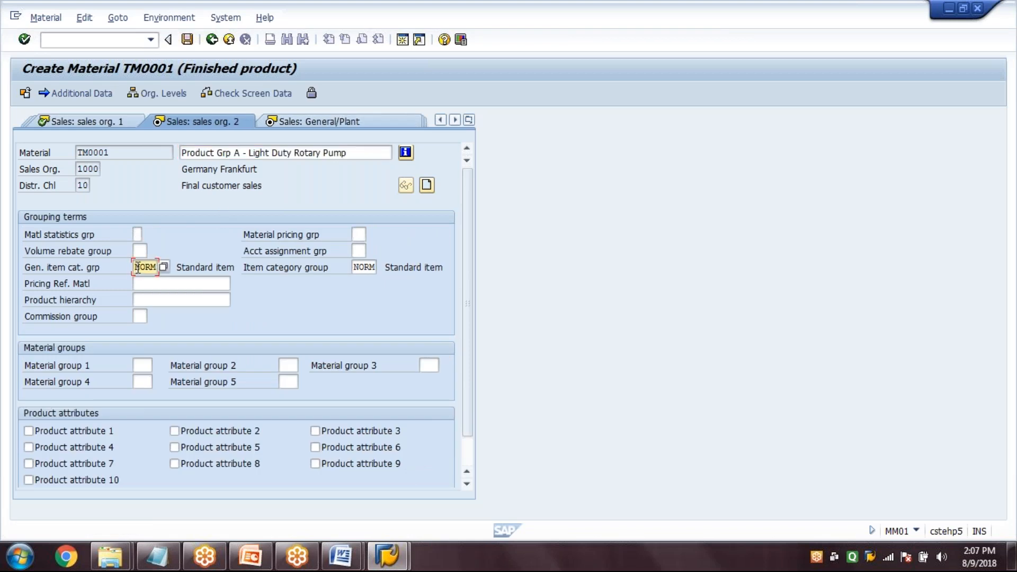
pyautogui.press('Tab')
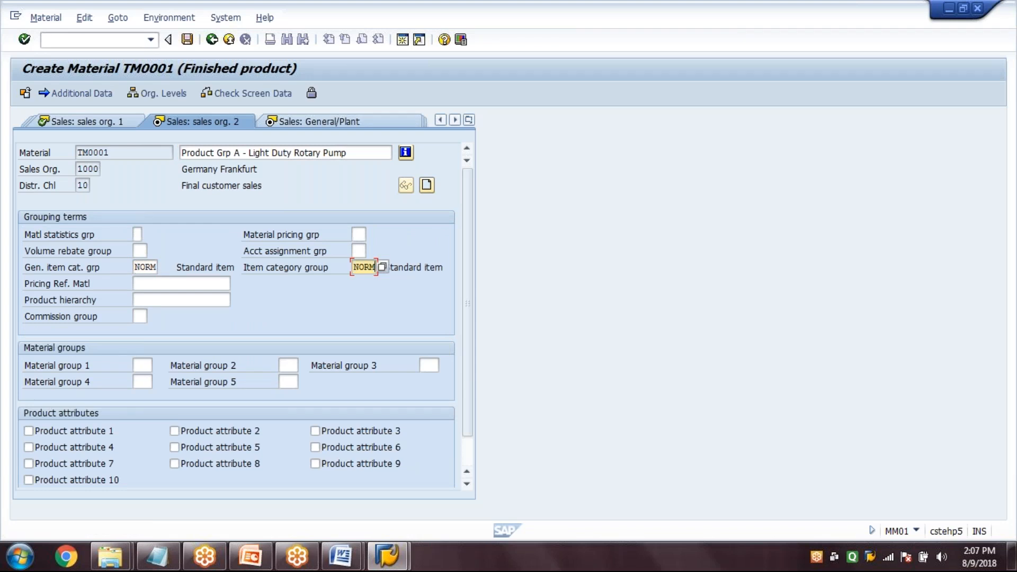
pyautogui.press('Return')
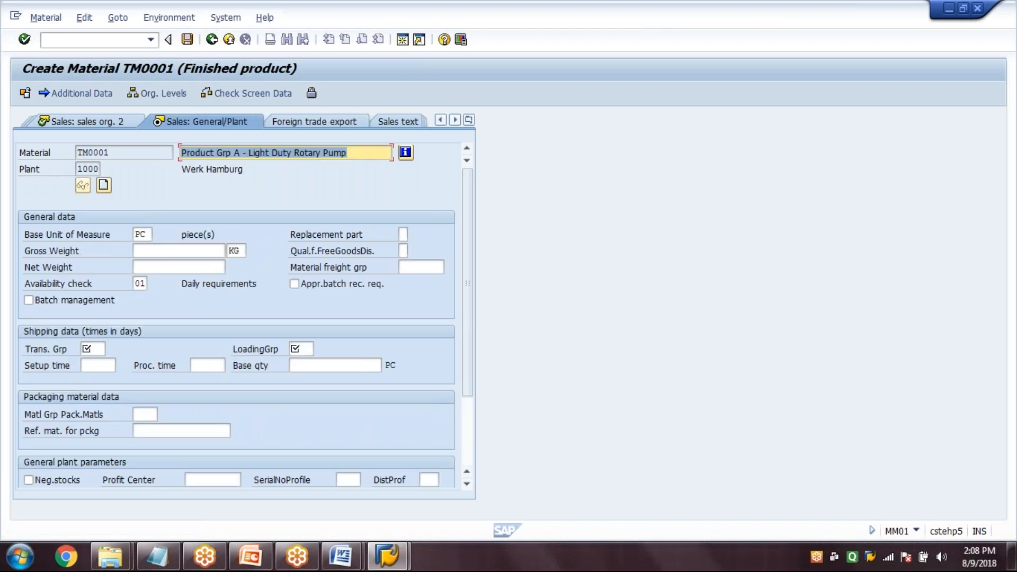
# Set the transportation group and the loading group to 0001, and continue to the purchasing view
pyautogui.click(140, 284)
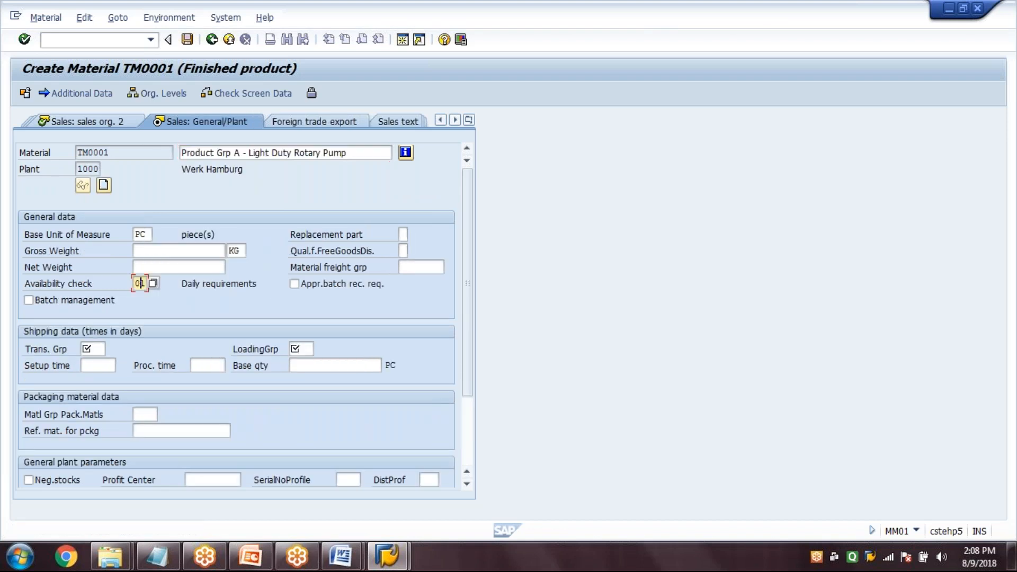
pyautogui.press('Tab')
pyautogui.press('Tab')
pyautogui.press('Tab')
pyautogui.write('0001')
pyautogui.press('Tab')
pyautogui.write('0001')
pyautogui.press('Return')
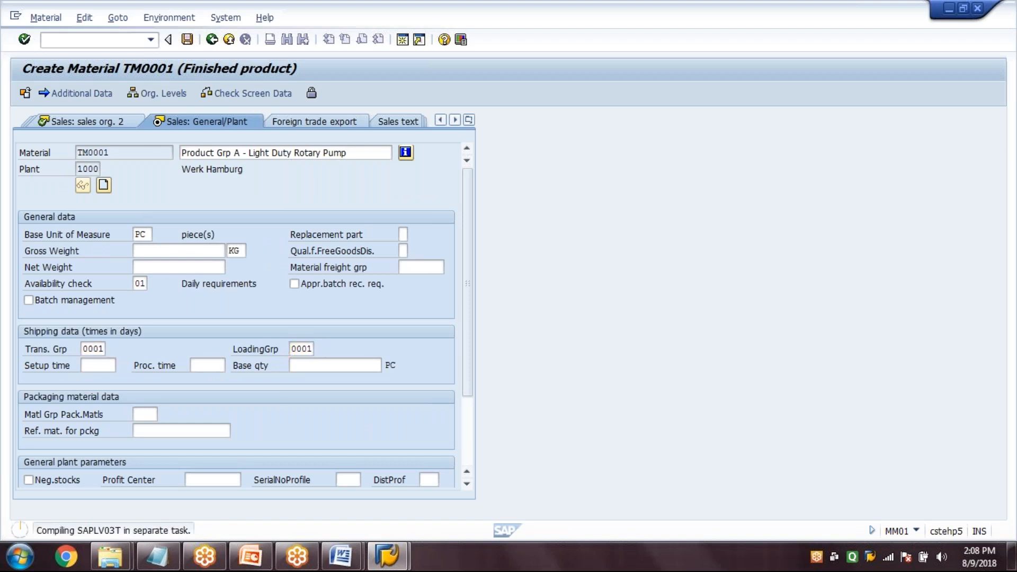
pyautogui.press('Return')
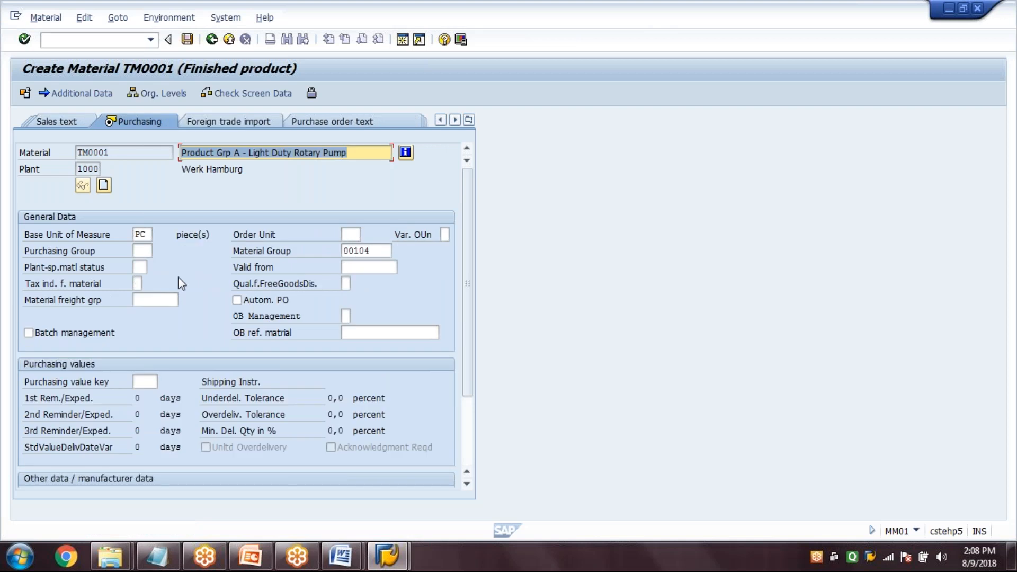
# Set purchasing group 001 in the purchasing view and MRP group 0000 in the first MRP view
pyautogui.click(142, 251)
pyautogui.write('001')
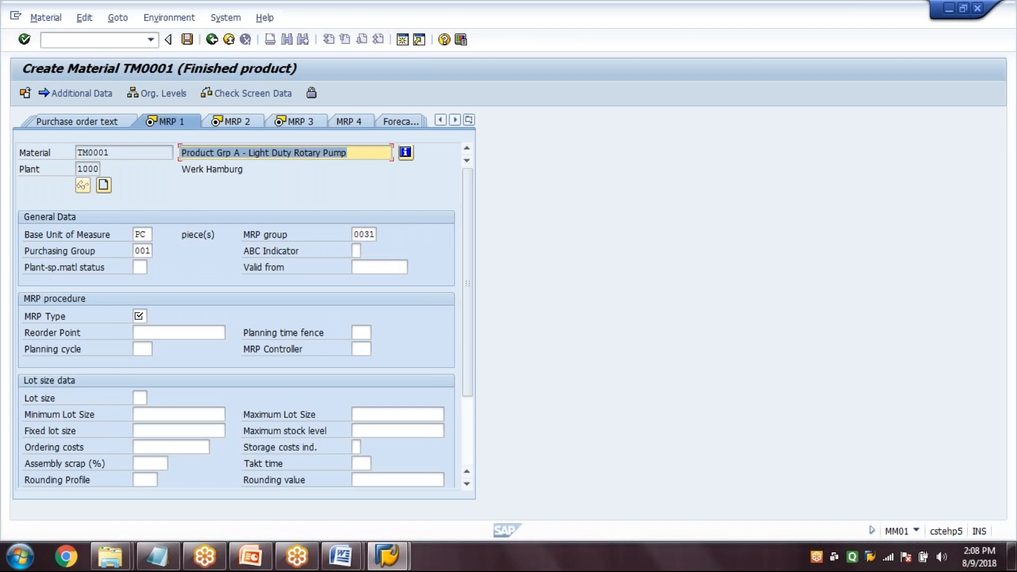
pyautogui.press('Tab')
pyautogui.press('Tab')
pyautogui.press('Tab')
pyautogui.press('Tab')
pyautogui.write('0000')
pyautogui.press('Tab')
pyautogui.press('Tab')
pyautogui.press('Tab')
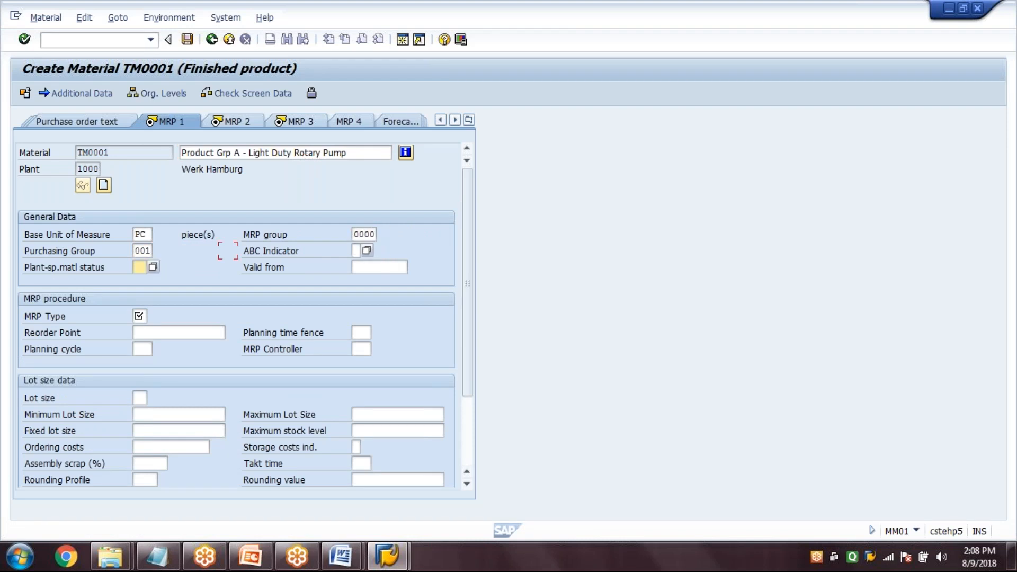
# Set MRP type PD, MRP controller 000 and lot size EX, and continue to the second MRP view
pyautogui.press('Tab')
pyautogui.write('PD')
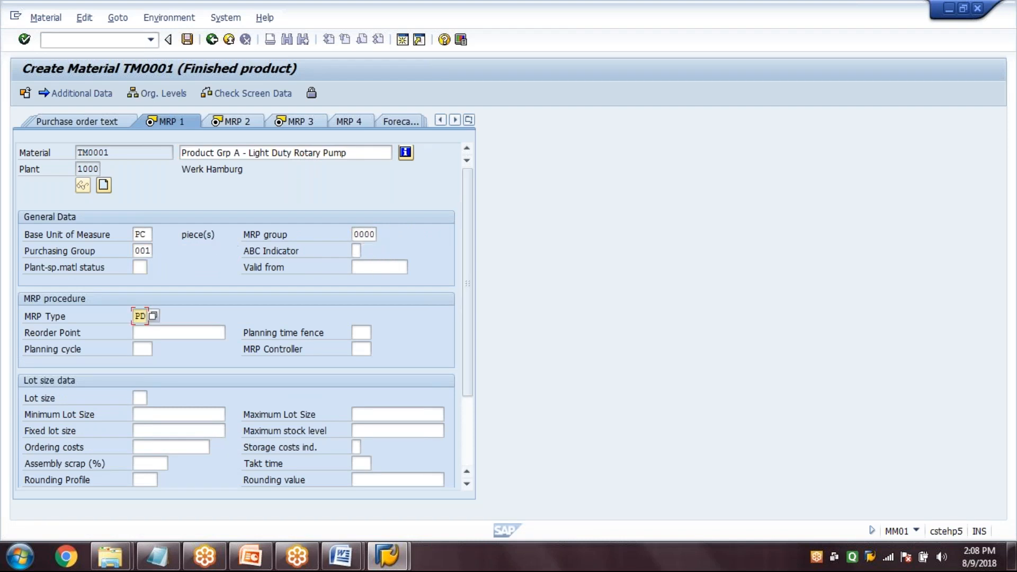
pyautogui.press('Tab')
pyautogui.press('Tab')
pyautogui.press('Tab')
pyautogui.press('Tab')
pyautogui.write('000')
pyautogui.press('Tab')
pyautogui.write('EX')
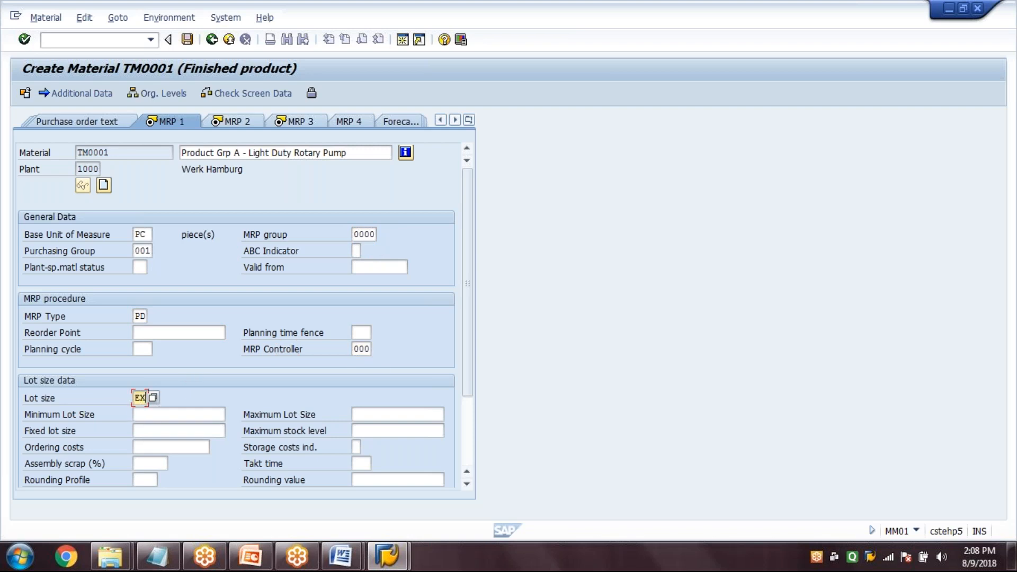
pyautogui.press('Return')
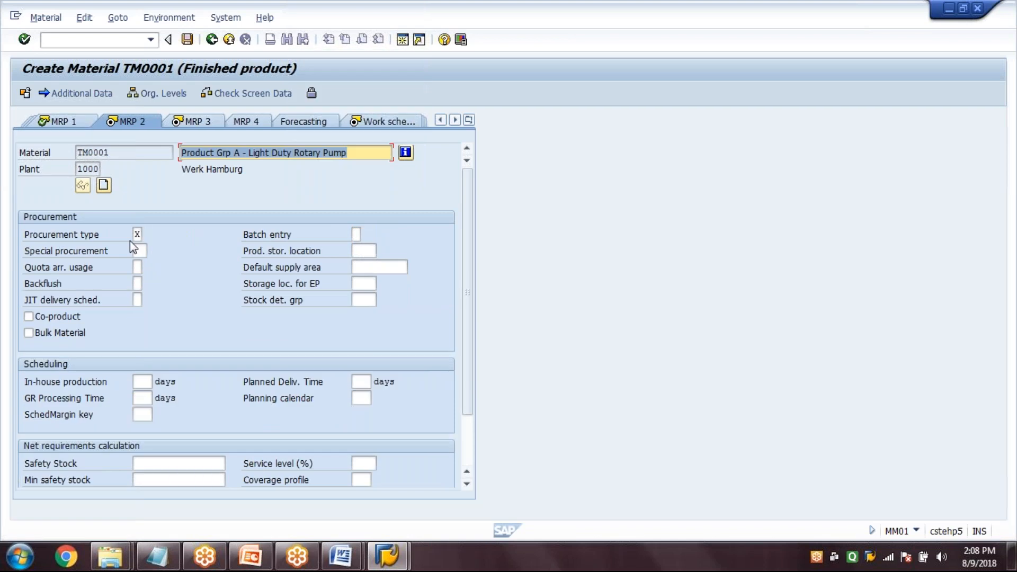
# Set procurement type E and an in-house production time of 20 days
pyautogui.click(136, 234)
pyautogui.write('E')
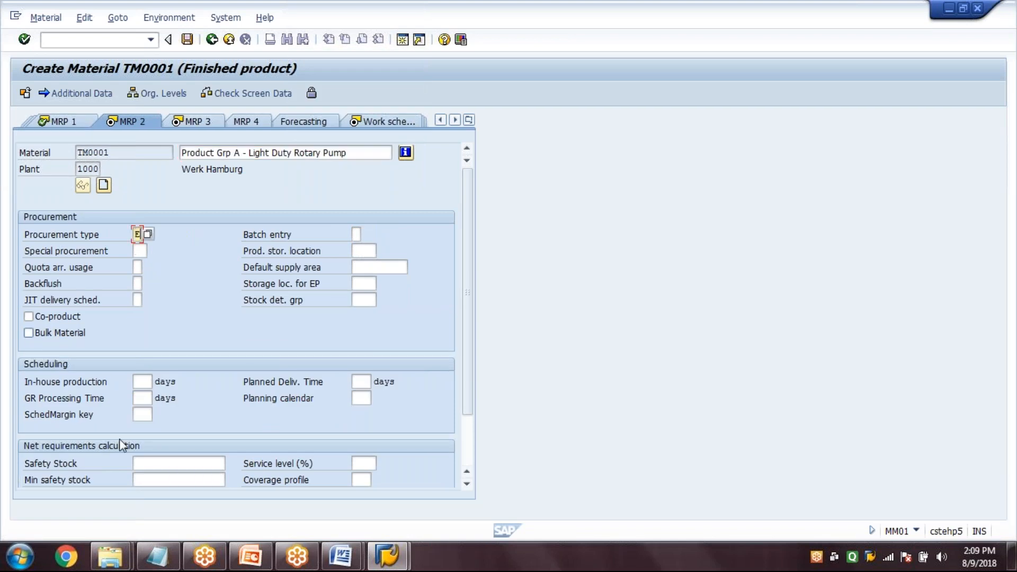
pyautogui.click(144, 381)
pyautogui.write('20')
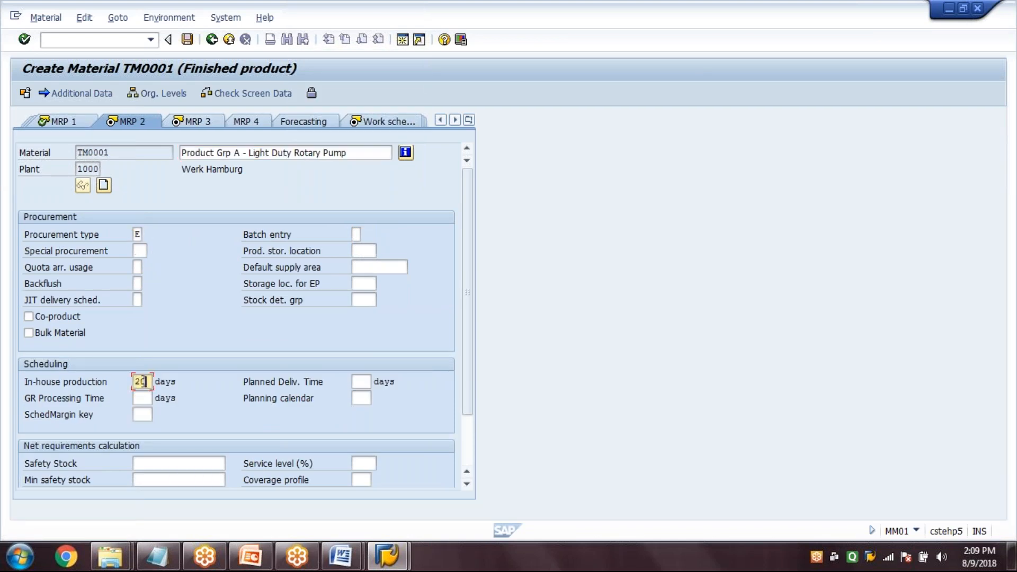
# Enter a goods receipt processing time of 2 days and scheduling margin key 000, and continue past the third MRP view to work scheduling
pyautogui.press('Tab')
pyautogui.press('Tab')
pyautogui.write('2')
pyautogui.press('Tab')
pyautogui.write('000')
pyautogui.press('Return')
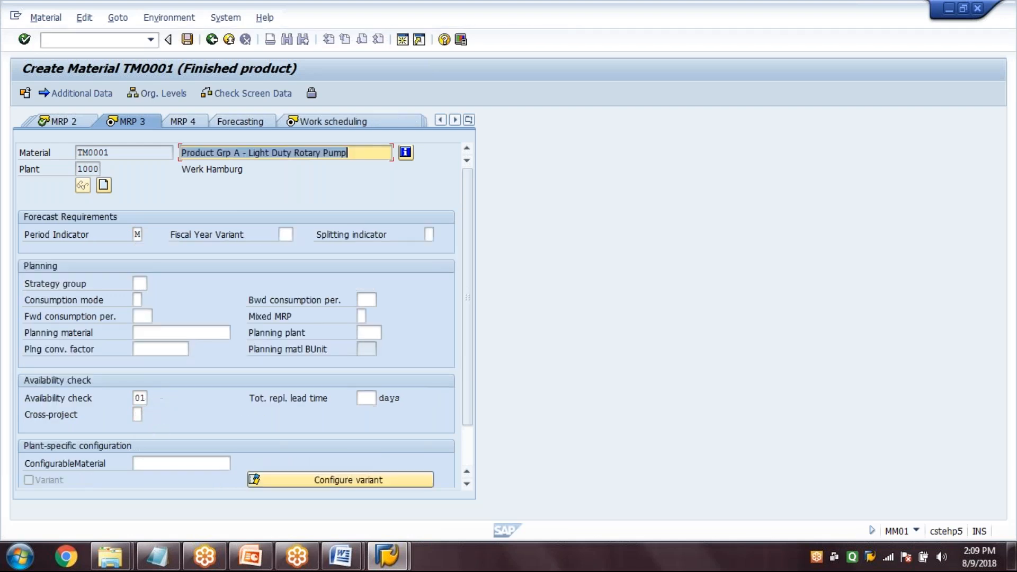
pyautogui.press('Return')
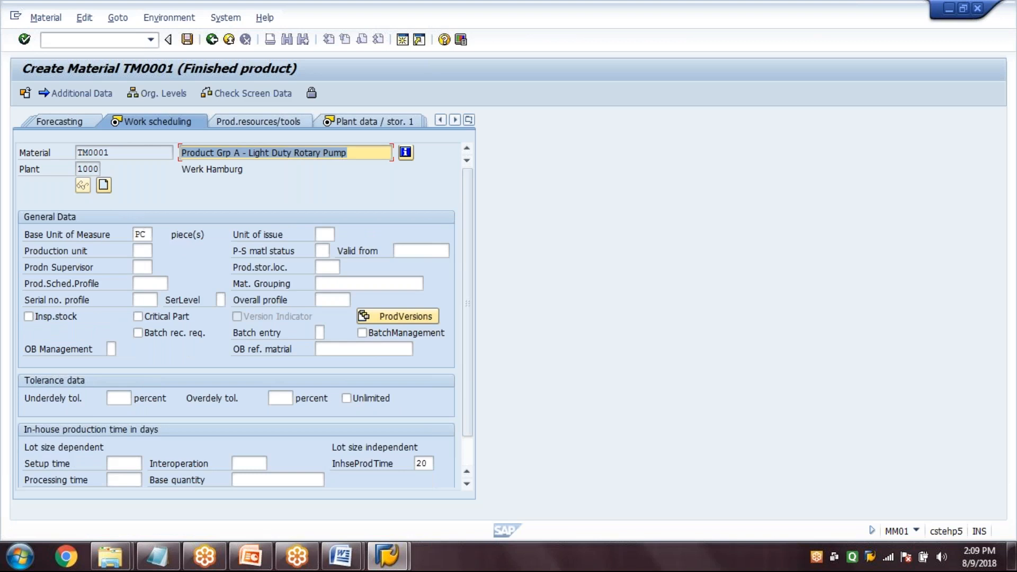
# Set production supervisor 000, production storage location 0001 and production scheduling profile 000001, and continue to the plant storage data
pyautogui.click(142, 268)
pyautogui.press('Tab')
pyautogui.write('0001')
pyautogui.press('Tab')
pyautogui.write('0')
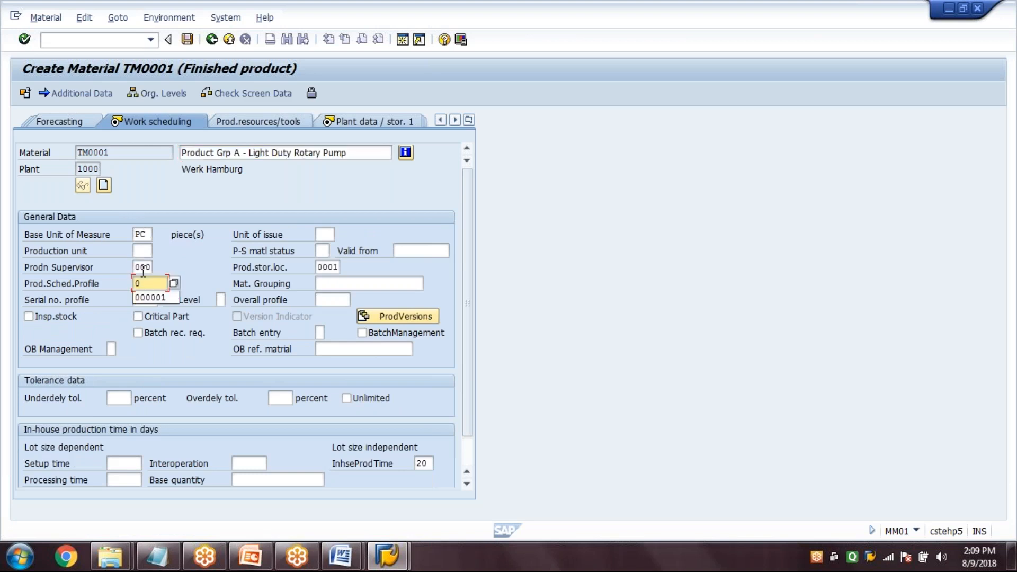
pyautogui.press('Down')
pyautogui.press('Return')
pyautogui.press('Return')
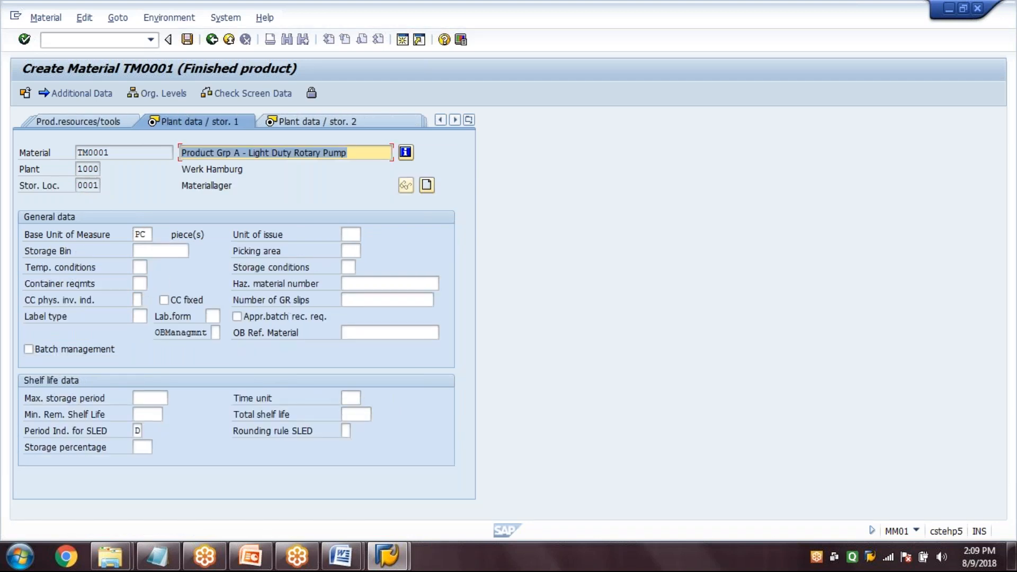
# Set valuation class 7920 and a standard price of 100 in the accounting data, and save material TM0001
pyautogui.press('Return')
pyautogui.press('Return')
pyautogui.click(144, 317)
pyautogui.write('7920')
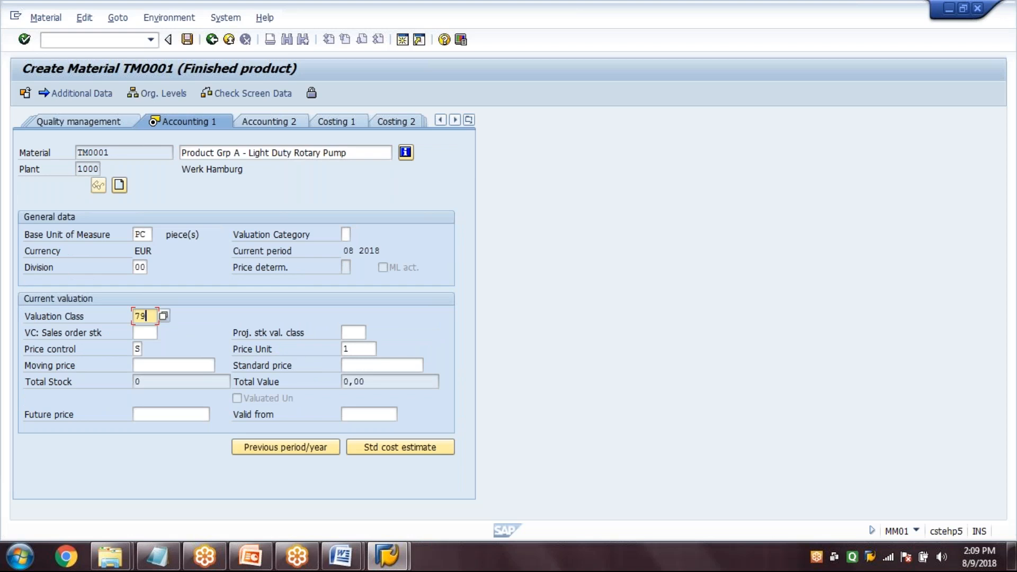
pyautogui.click(375, 366)
pyautogui.write('100')
pyautogui.press('Return')
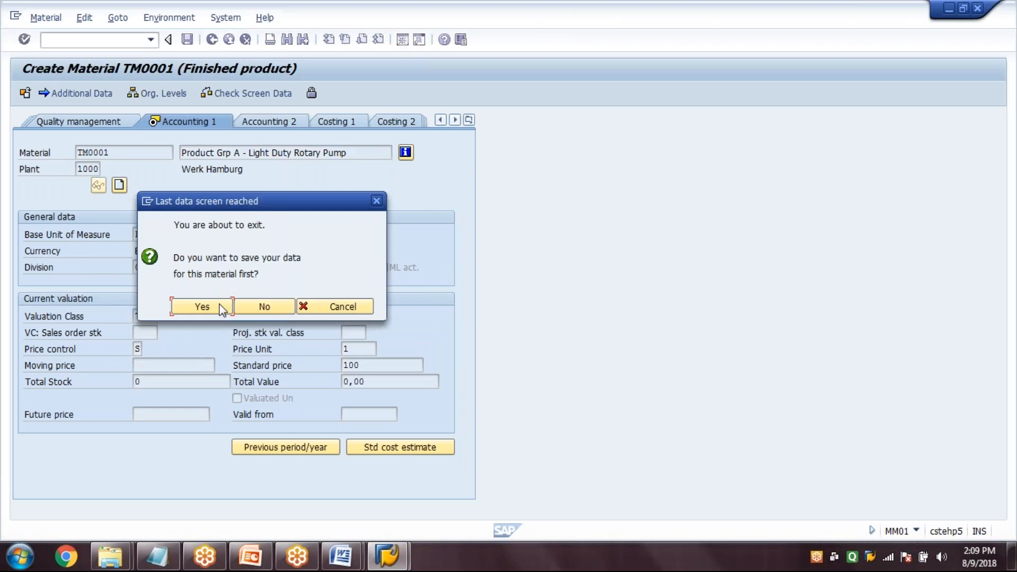
pyautogui.click(221, 309)
pyautogui.press('Return')
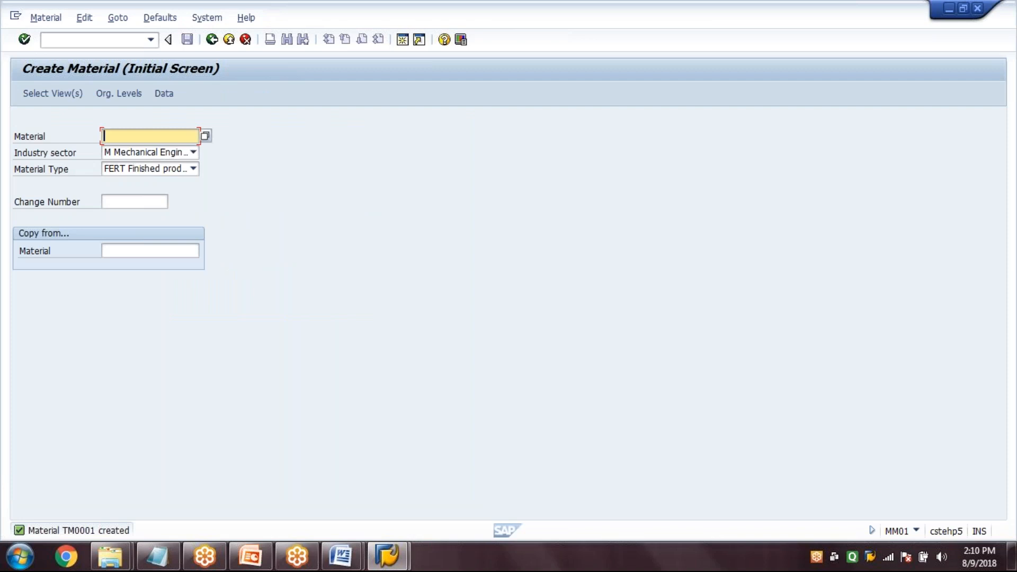
# Start creating material TM0002 as a copy of TM0001 and open its view selection
pyautogui.write('TM')
pyautogui.press('Down')
pyautogui.press('Return')
pyautogui.press('BackSpace')
pyautogui.write('2')
pyautogui.press('Tab')
pyautogui.press('Tab')
pyautogui.press('Tab')
pyautogui.press('Tab')
pyautogui.write('TM0001')
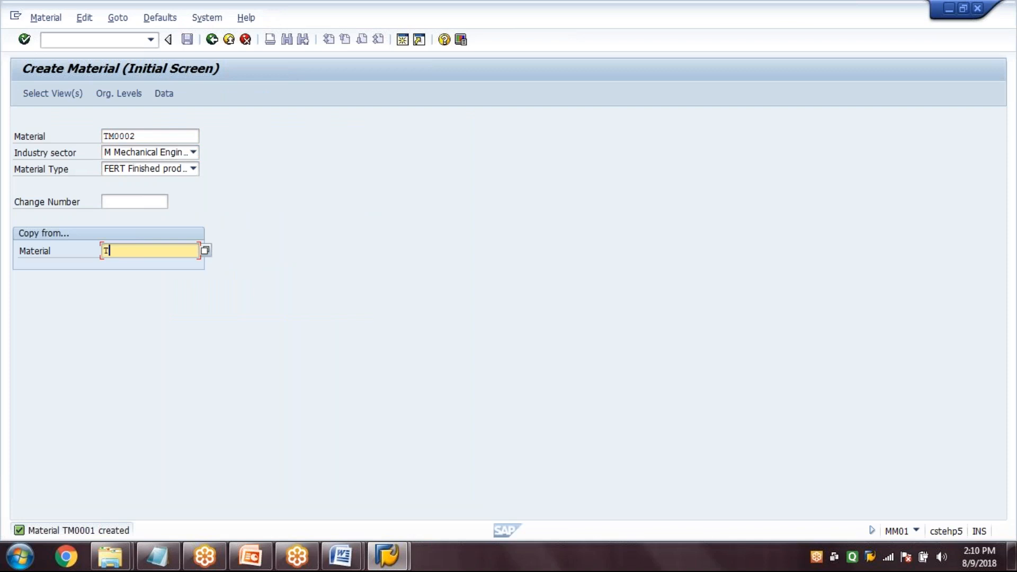
pyautogui.click(74, 93)
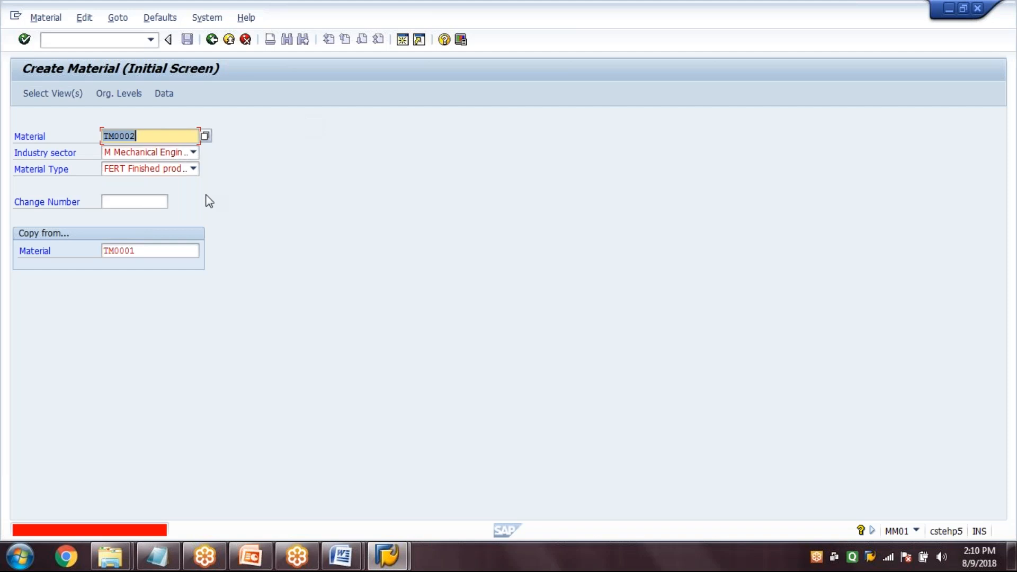
pyautogui.press('Return')
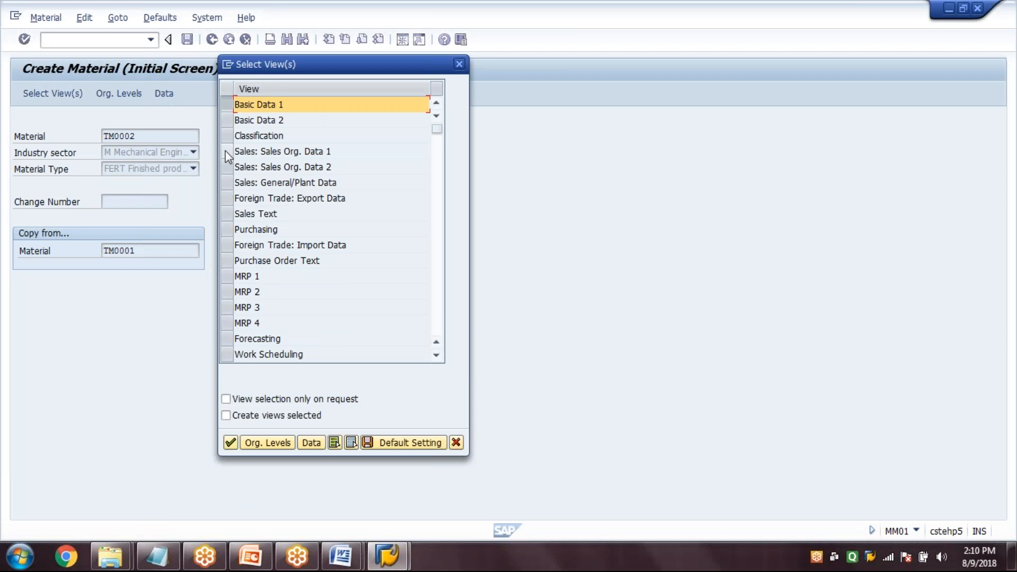
# Select the Sales Org. Data 1 and 2, Sales General/Plant Data, Purchasing, MRP 1 to 3 and Work Scheduling views for TM0002
pyautogui.click(226, 151)
pyautogui.click(226, 167)
pyautogui.click(226, 183)
pyautogui.click(226, 229)
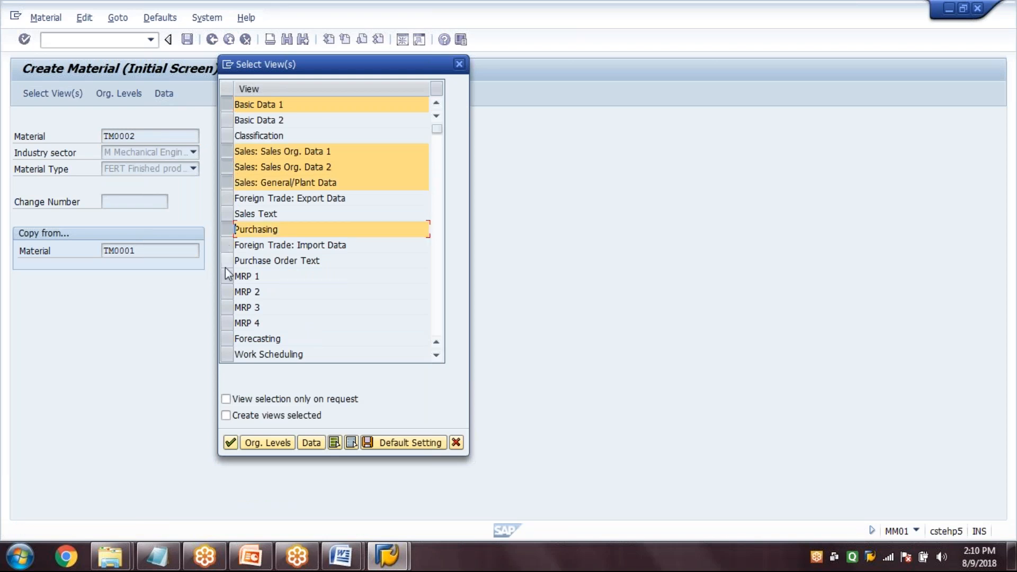
pyautogui.click(226, 274)
pyautogui.click(226, 291)
pyautogui.click(227, 307)
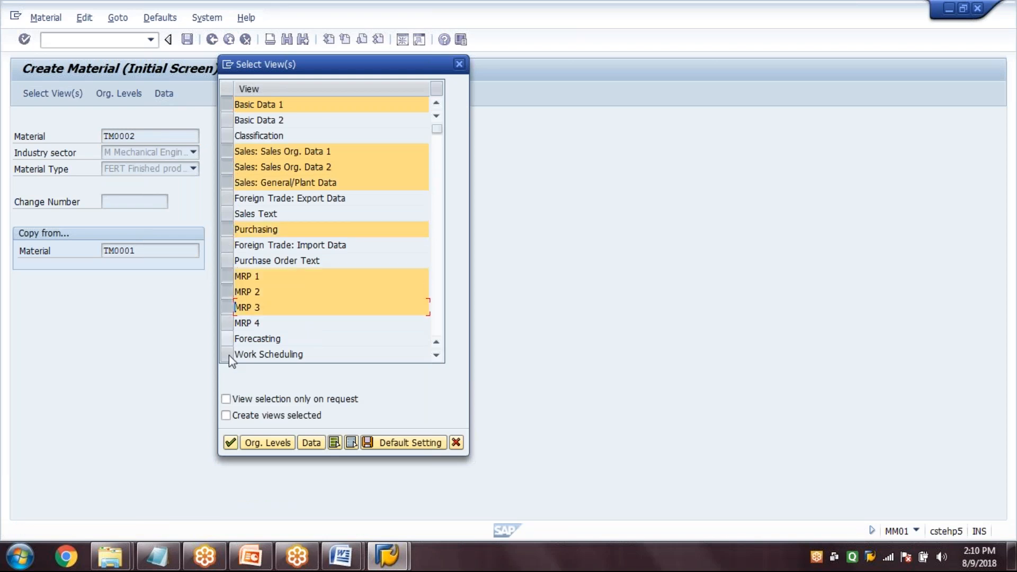
pyautogui.click(229, 355)
# Add the General Plant Data / Storage 1 and 2 and Accounting 1 views, and proceed to the organizational levels
pyautogui.scroll(-5, 229, 355)
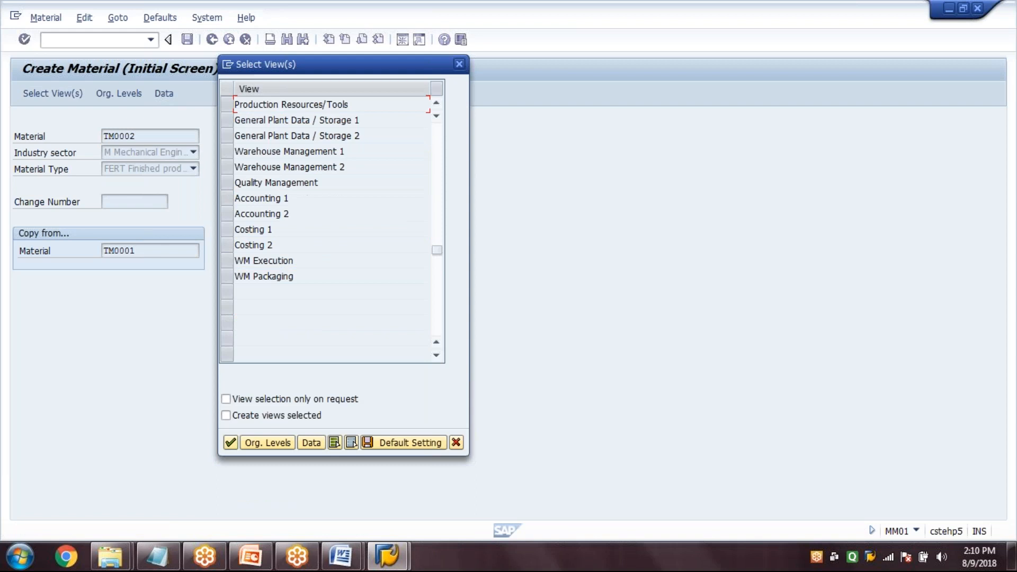
pyautogui.click(227, 120)
pyautogui.click(227, 135)
pyautogui.click(227, 198)
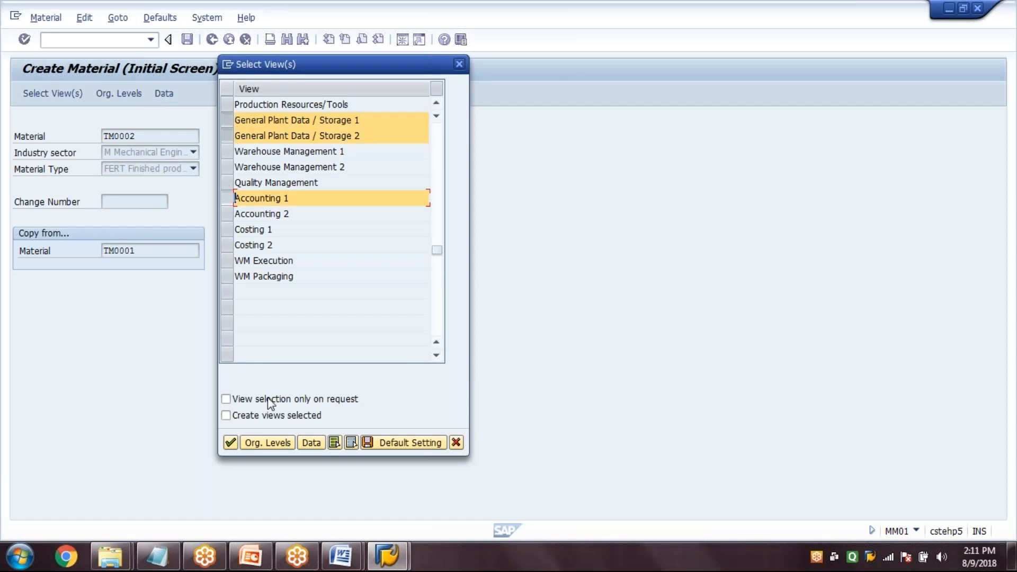
pyautogui.click(261, 440)
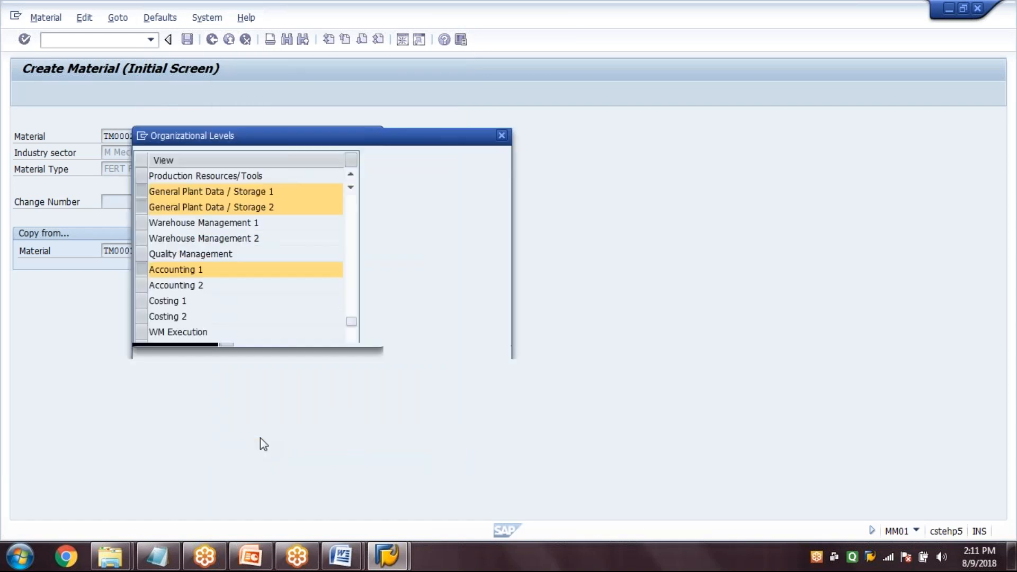
# Enter plant 1000, storage location 0001, sales organization 1000 and distribution channel 10 as the levels to copy from, and confirm
pyautogui.write('1')
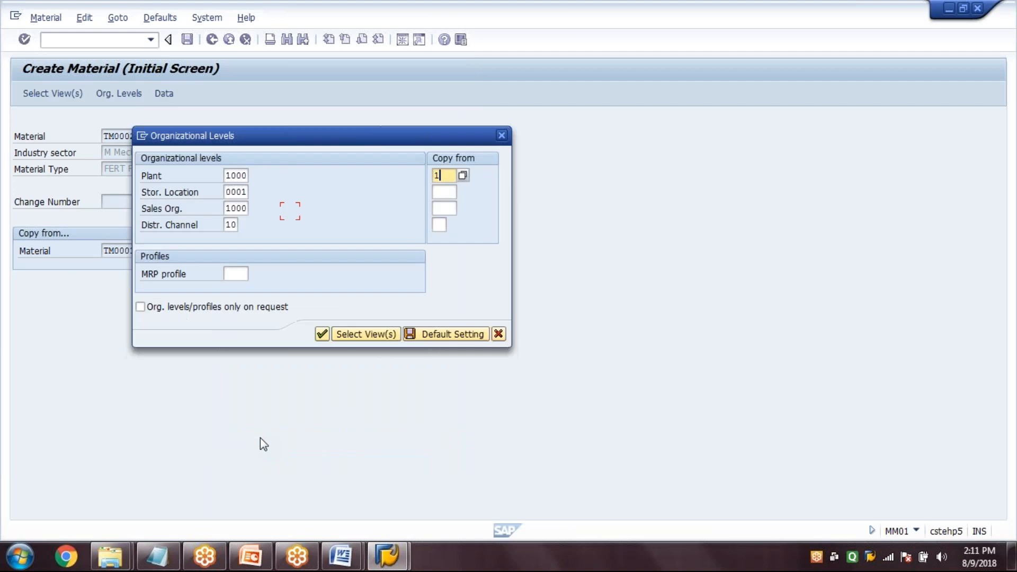
pyautogui.write('000')
pyautogui.press('Tab')
pyautogui.write('0001')
pyautogui.press('Tab')
pyautogui.write('1000')
pyautogui.press('Tab')
pyautogui.write('10')
pyautogui.press('Return')
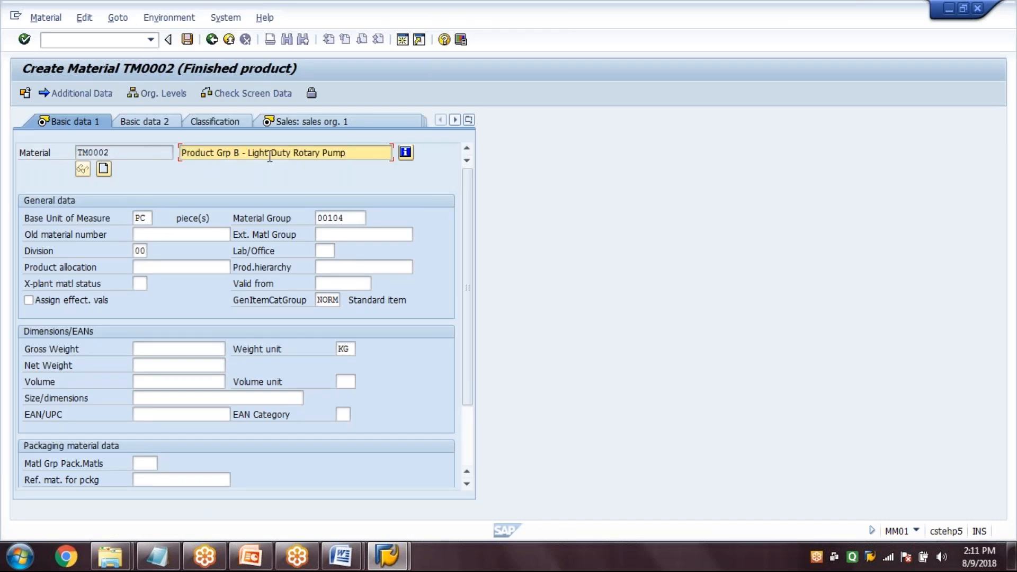
# Describe TM0002 as "Product Grp B - Heavy Duty Rotary Pump", and continue through the copied data to the second sales organization view
pyautogui.press('BackSpace')
pyautogui.press('BackSpace')
pyautogui.press('BackSpace')
pyautogui.press('BackSpace')
pyautogui.press('BackSpace')
pyautogui.press('BackSpace')
pyautogui.write('Heavy')
pyautogui.click(362, 158)
pyautogui.press('Return')
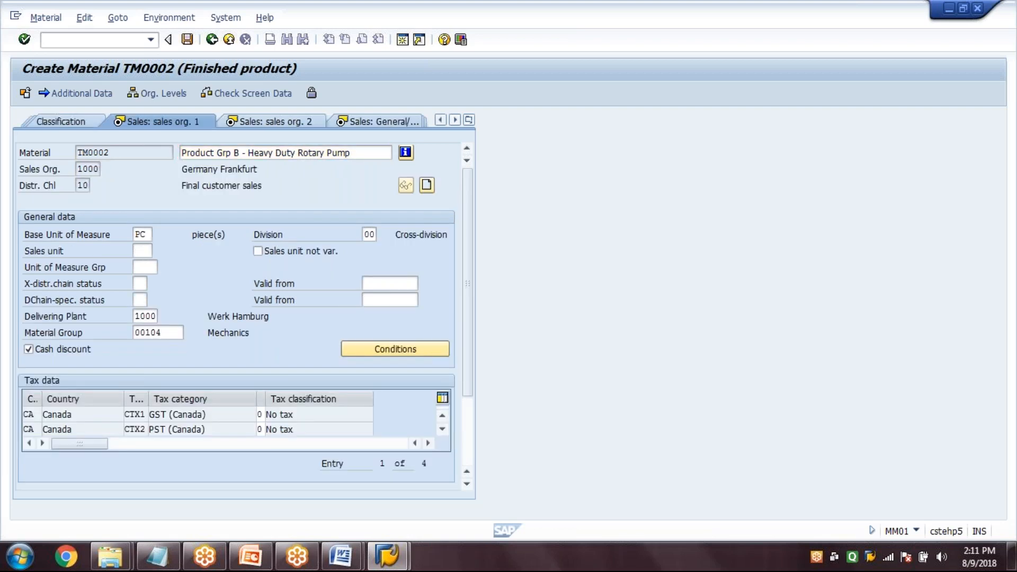
pyautogui.press('Return')
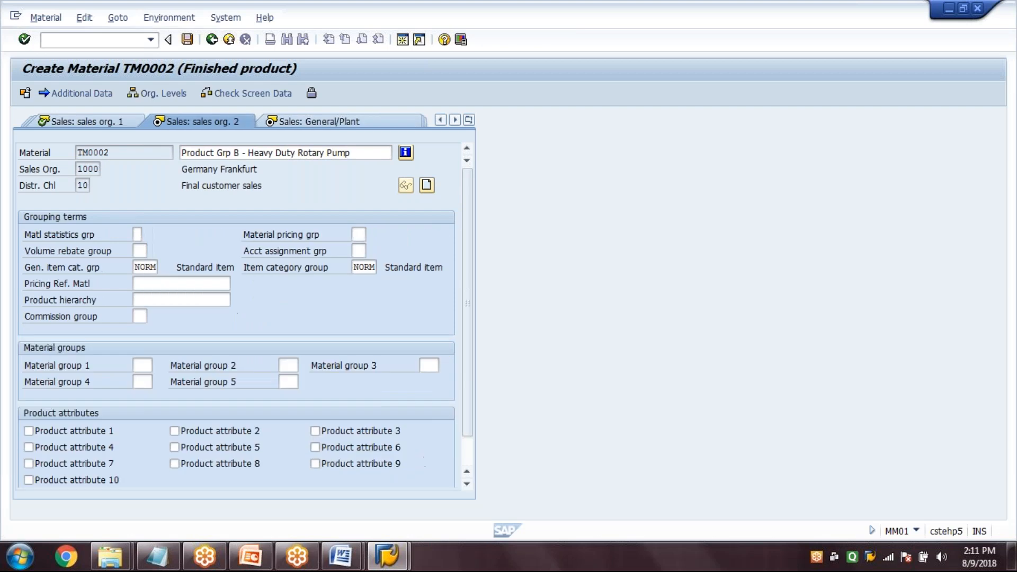
# Continue through the remaining copied views of TM0002, save the material, and leave material creation
pyautogui.press('Return')
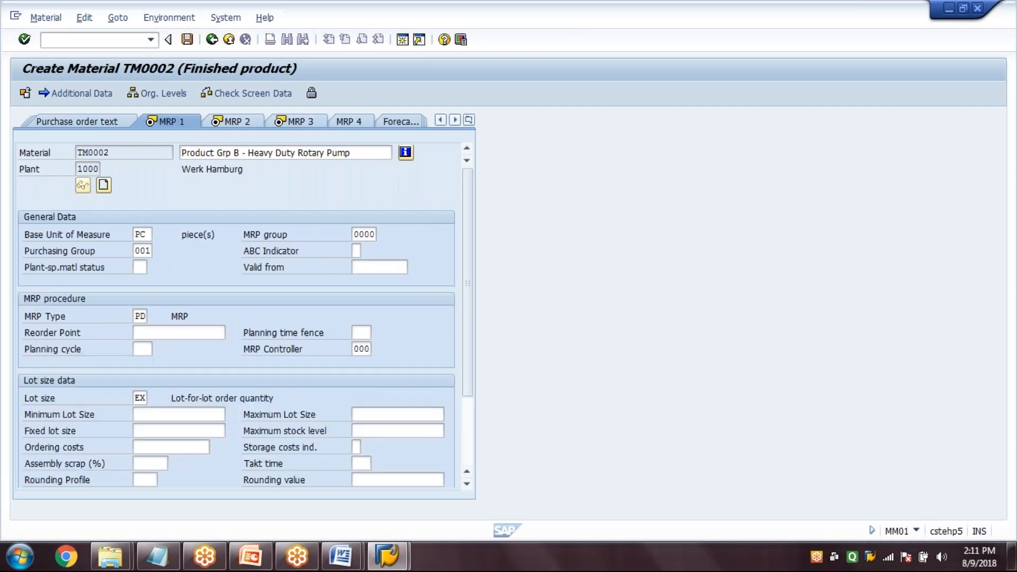
pyautogui.press('Return')
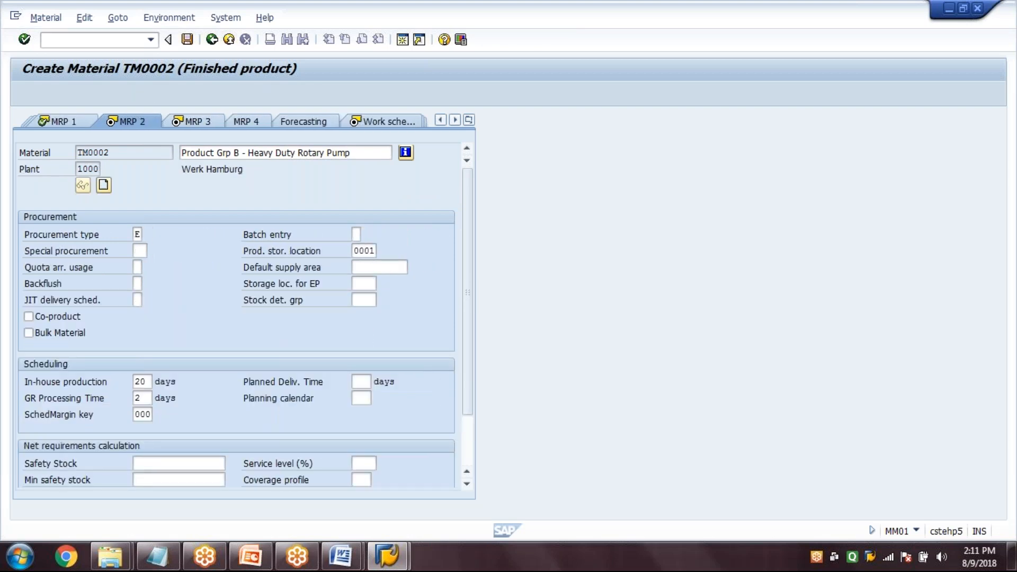
pyautogui.press('Return')
pyautogui.press('Return')
pyautogui.press('Return')
pyautogui.press('Return')
pyautogui.press('Return')
pyautogui.press('Return')
pyautogui.press('Return')
pyautogui.press('Return')
pyautogui.press('Return')
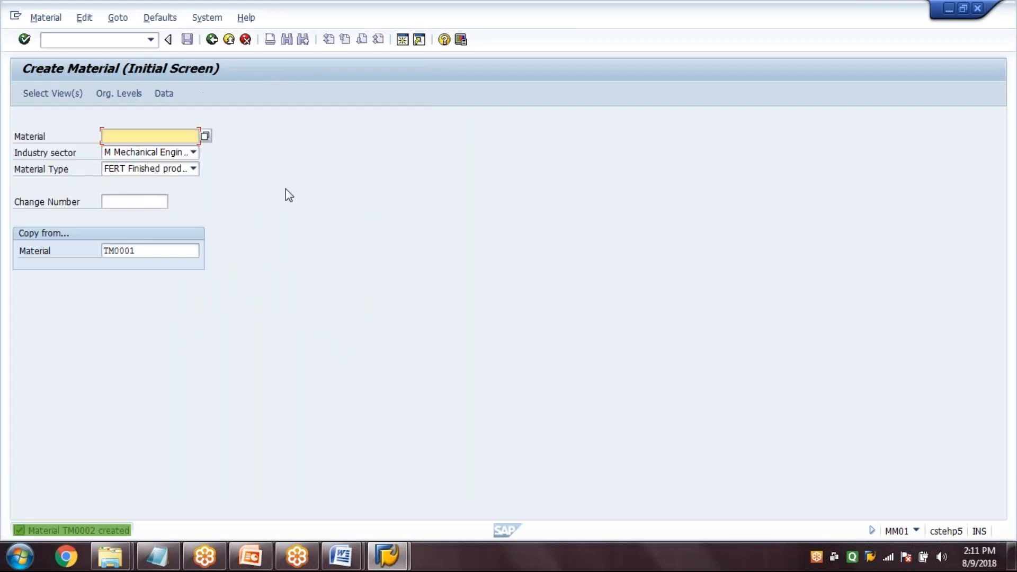
pyautogui.click(212, 40)
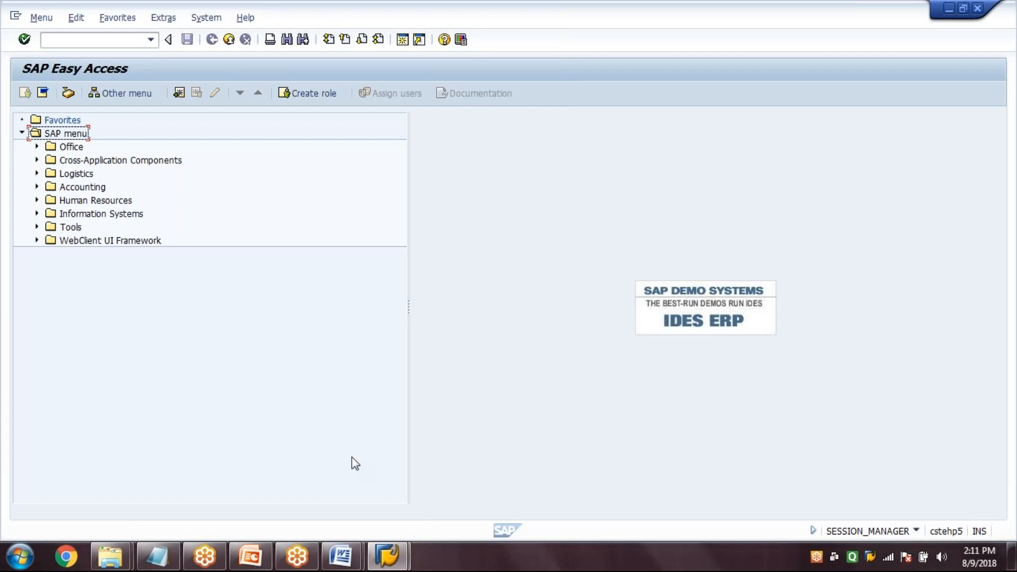
# Switch to PowerPoint to review the standard SOP process flow, and return to the SAP Easy Access session
pyautogui.click(251, 556)
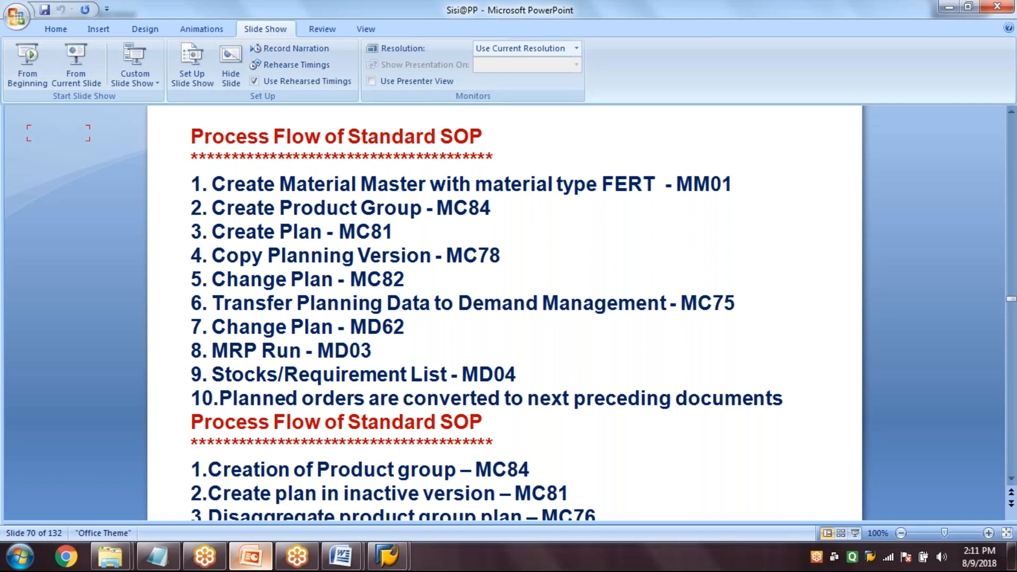
pyautogui.click(398, 548)
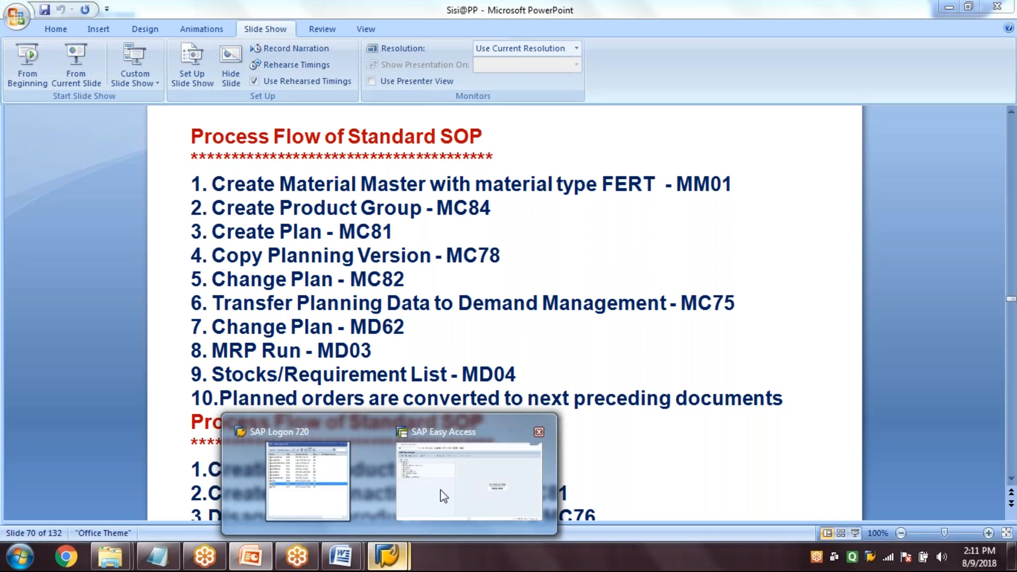
pyautogui.click(440, 490)
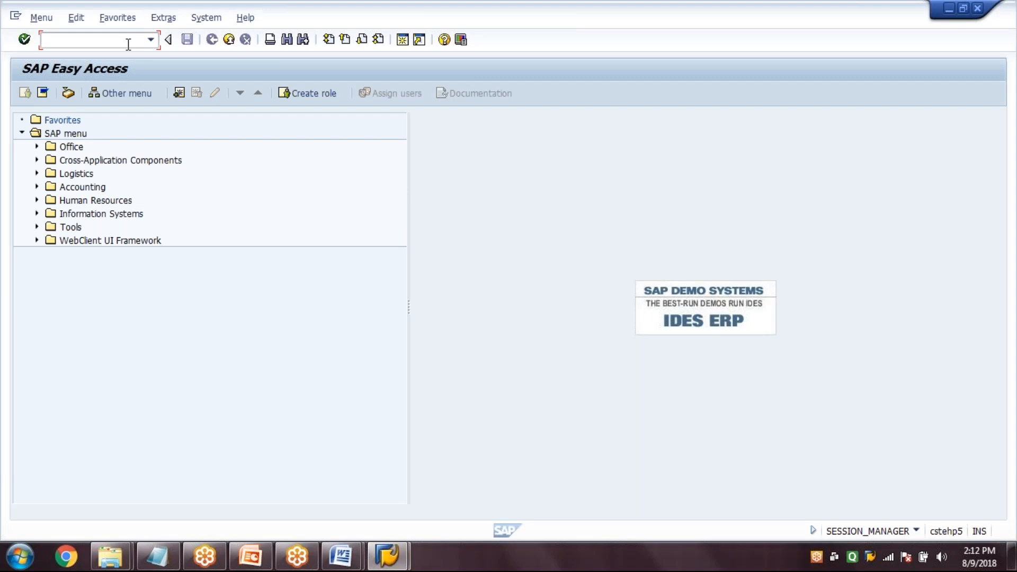
# Start creating a material BOM (CS01) for TM0001 in plant 1000 with BOM usage 1
pyautogui.write('cs')
pyautogui.write('02')
pyautogui.press('Return')
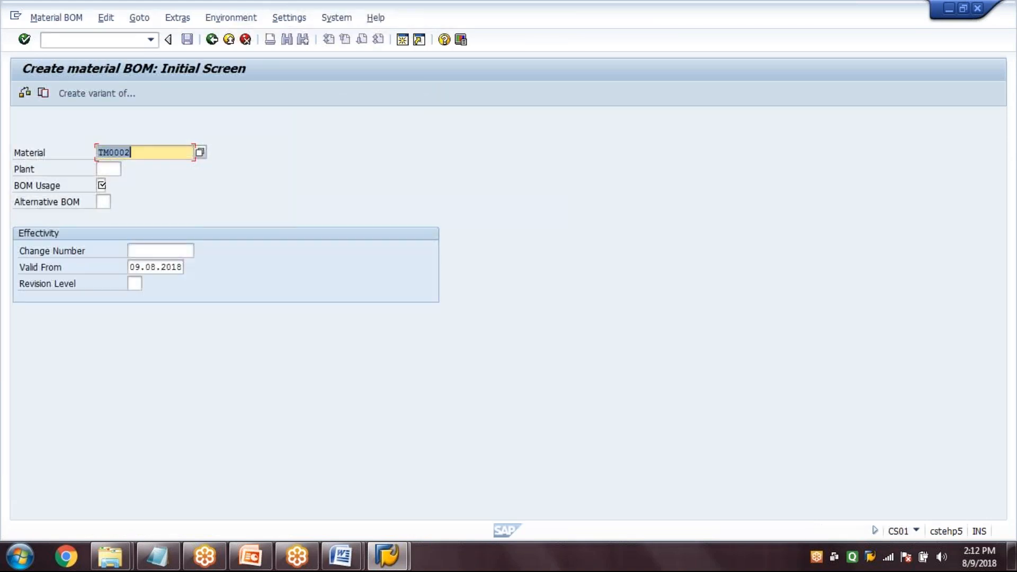
pyautogui.write('TM0001')
pyautogui.press('Tab')
pyautogui.write('1000')
pyautogui.press('Tab')
pyautogui.write('1')
pyautogui.press('Return')
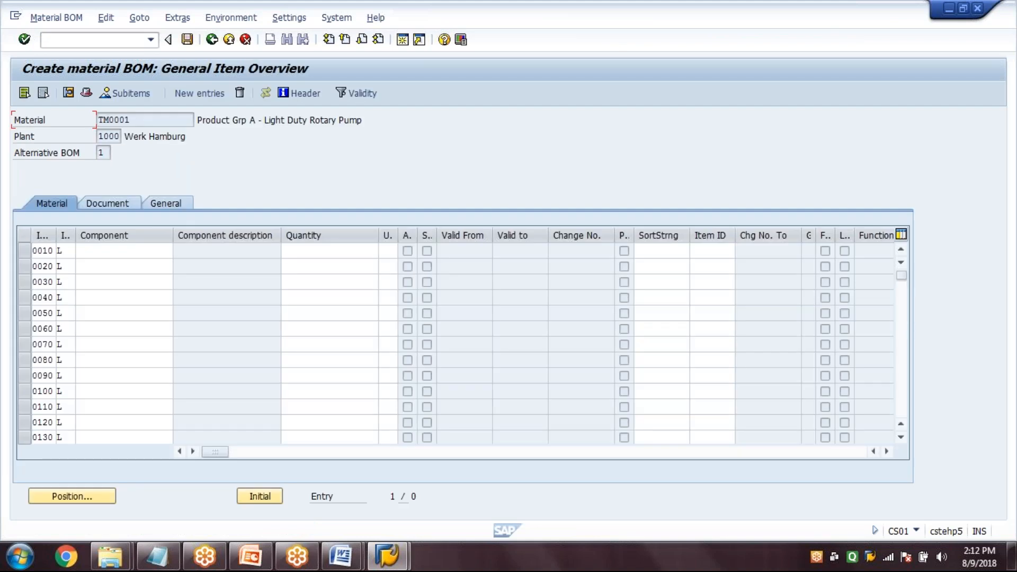
# Enter components 100-110 and 100-120 as the first two items of the TM0001 BOM, with quantity 1 each
pyautogui.write('100-110')
pyautogui.press('Tab')
pyautogui.write('1')
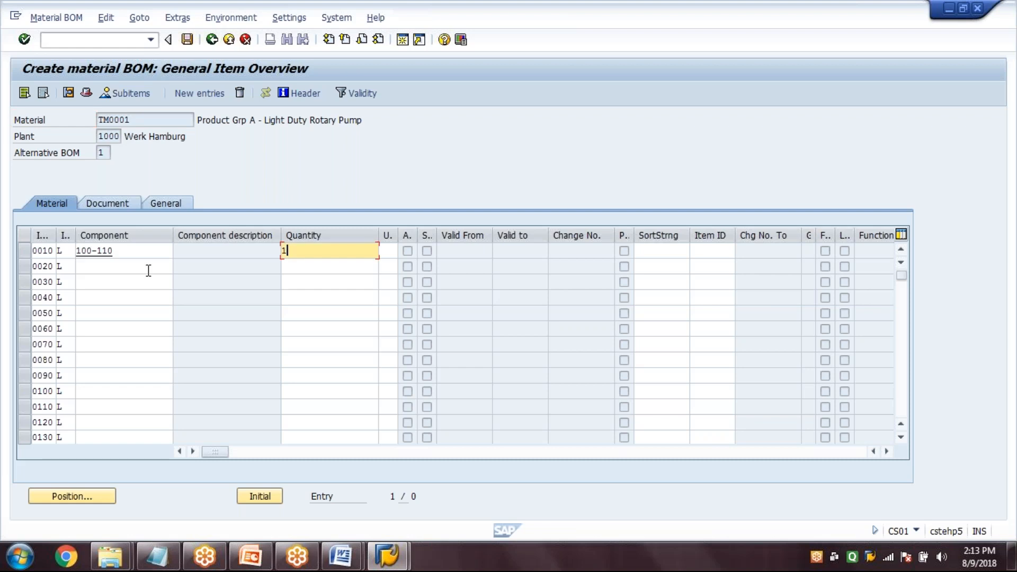
pyautogui.click(148, 271)
pyautogui.write('100-120')
pyautogui.press('Tab')
pyautogui.press('Tab')
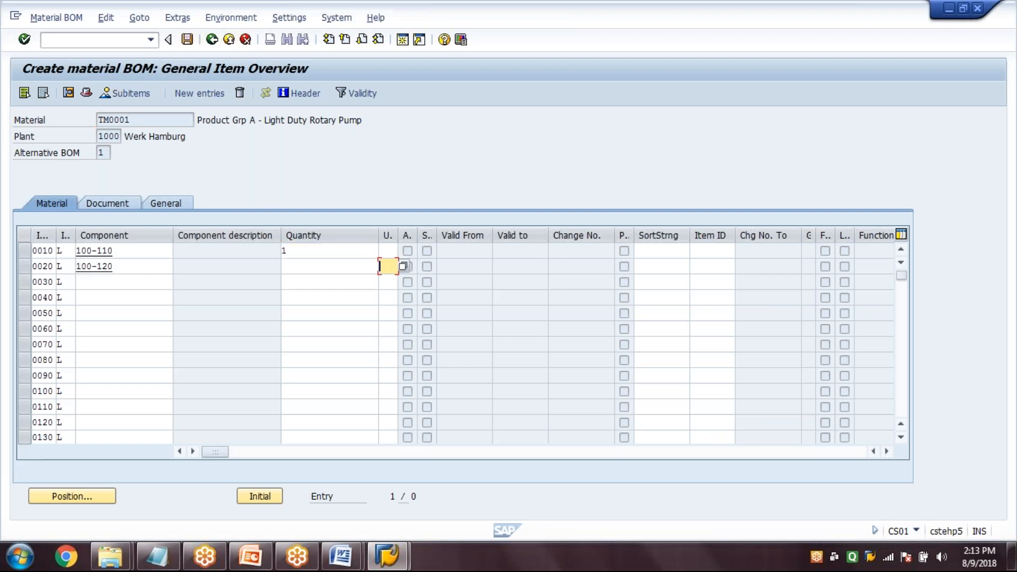
# Add component 100-130 with quantity 1 as the third item, and save the TM0001 BOM
pyautogui.click(153, 282)
pyautogui.write('10')
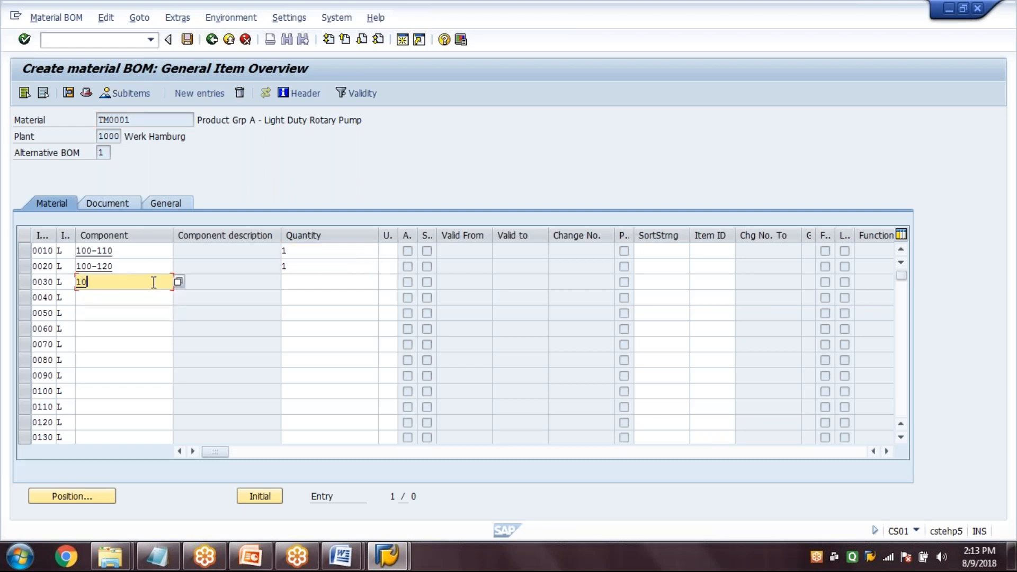
pyautogui.write('0-130')
pyautogui.press('Tab')
pyautogui.write('1')
pyautogui.press('Return')
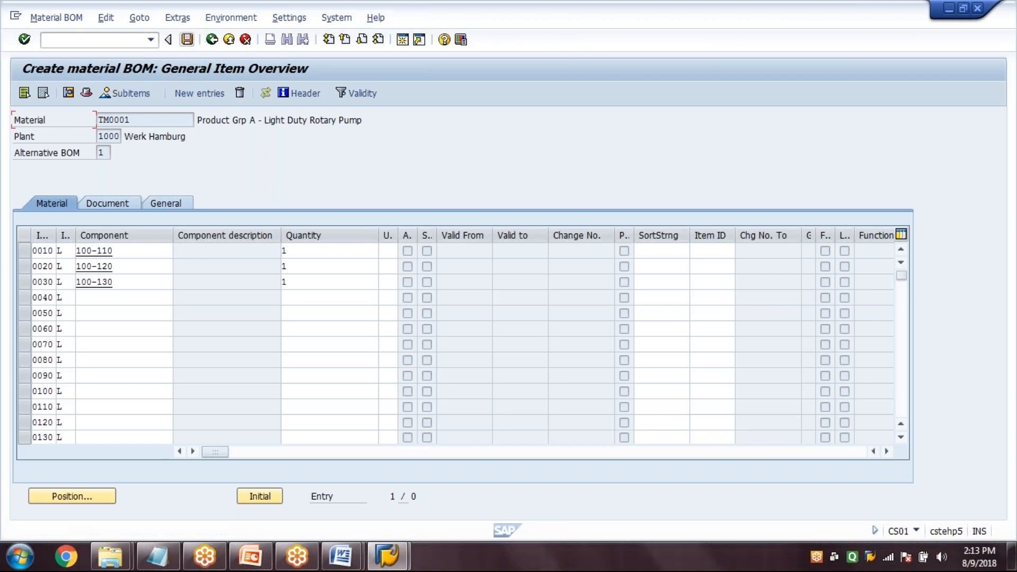
pyautogui.click(188, 40)
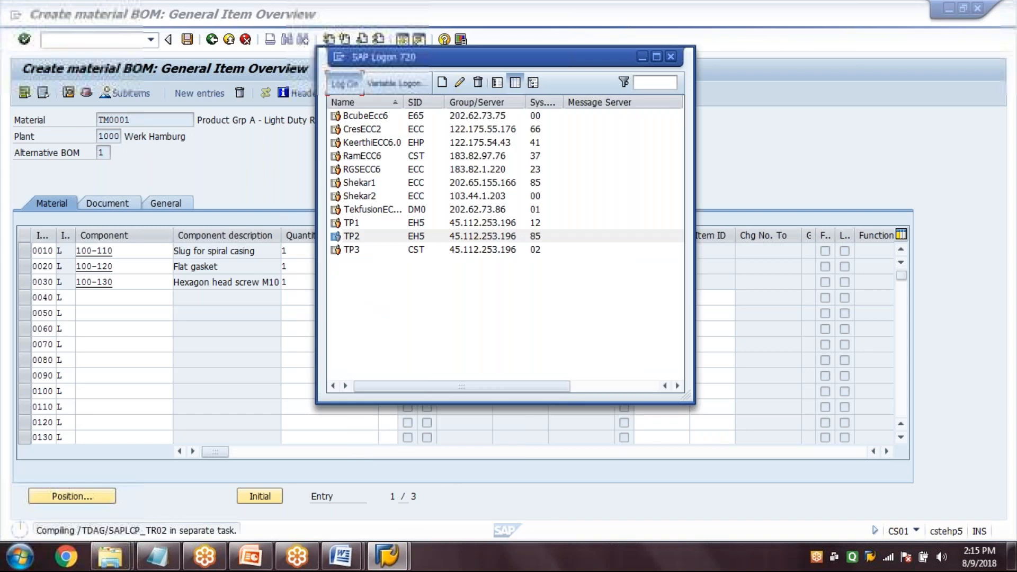
pyautogui.doubleClick(343, 184)
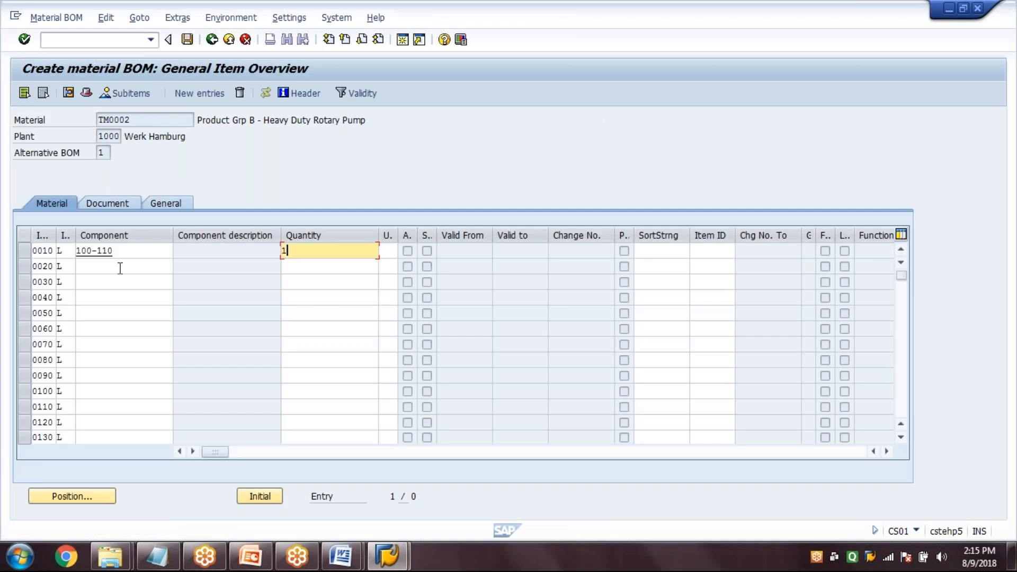
# Enter components 100-110, 100-120 and 100-130 with quantity 1 each in the TM0002 BOM, save it and leave BOM creation
pyautogui.click(118, 268)
pyautogui.write('100-120')
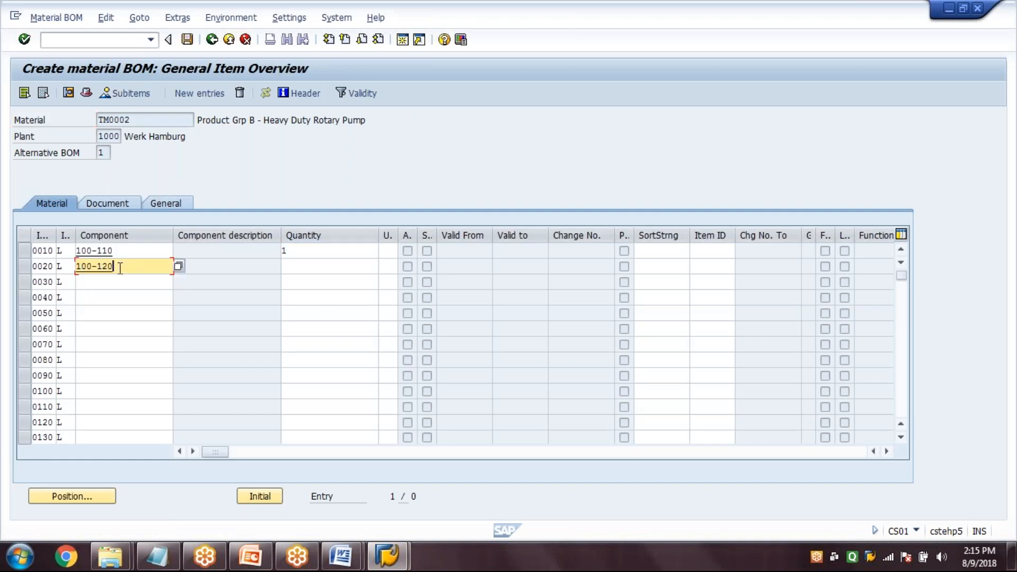
pyautogui.press('Tab')
pyautogui.write('1')
pyautogui.click(112, 285)
pyautogui.write('100-13')
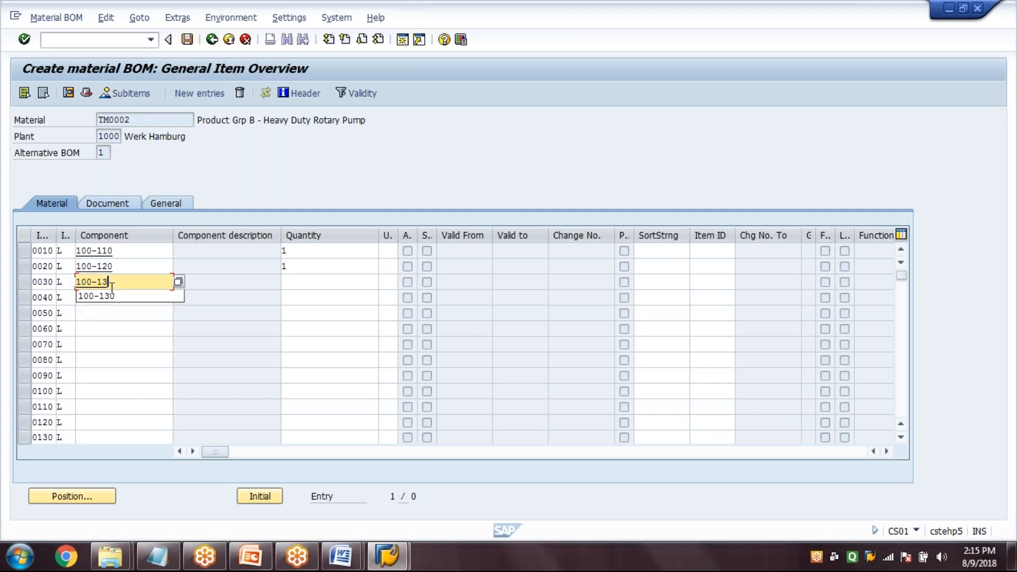
pyautogui.write('0')
pyautogui.press('Tab')
pyautogui.write('1')
pyautogui.press('Return')
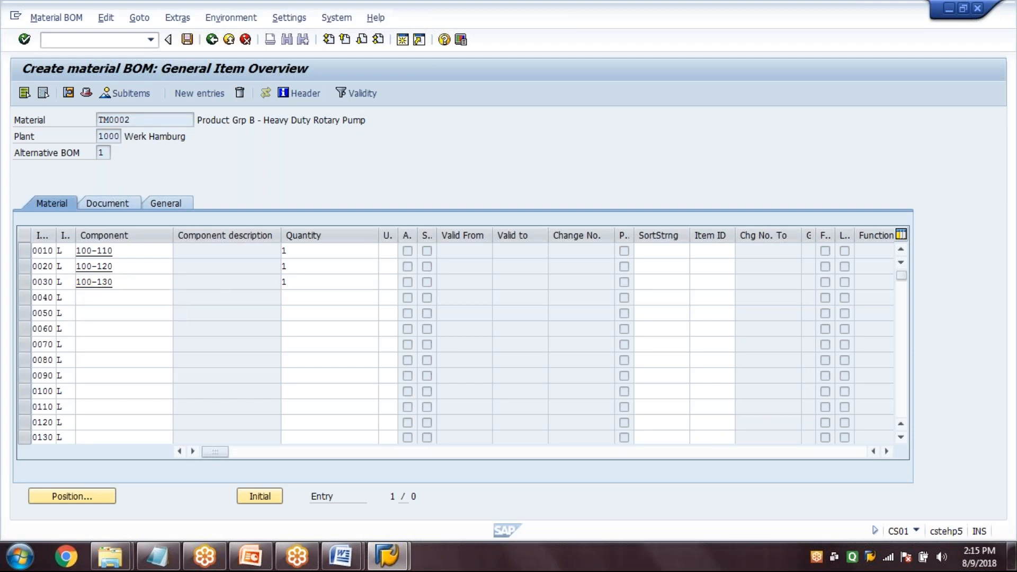
pyautogui.click(187, 39)
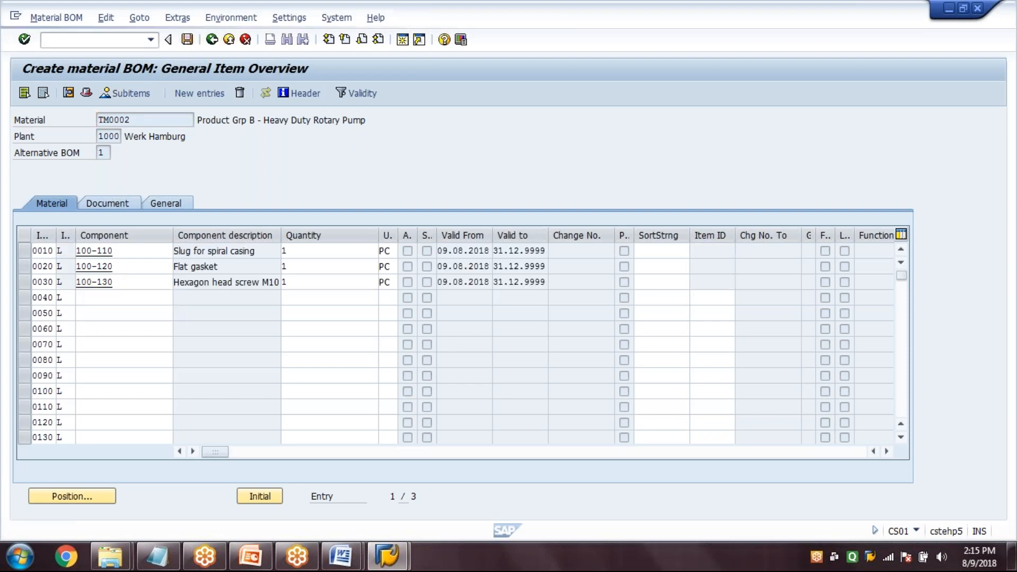
pyautogui.click(210, 40)
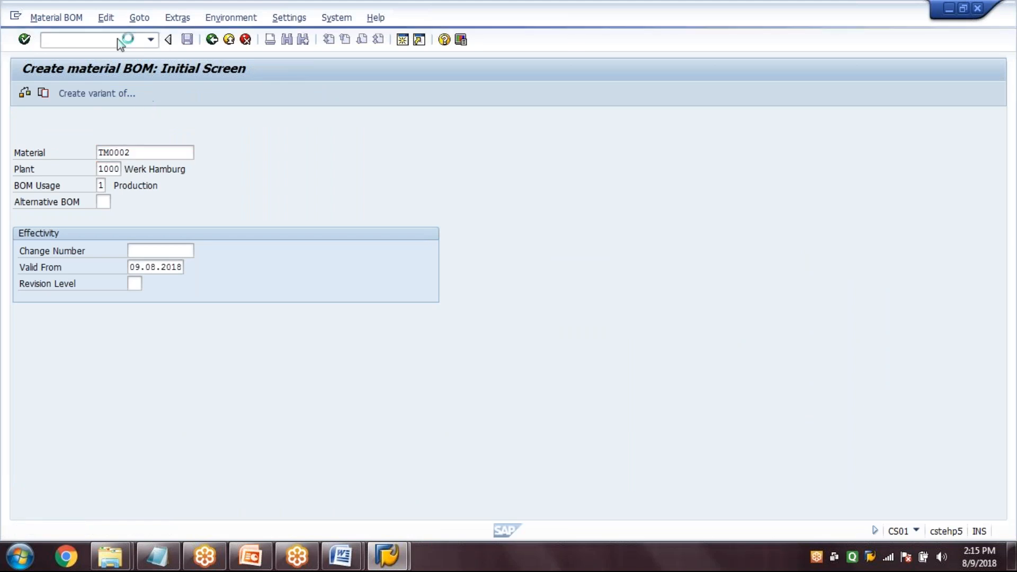
# Open work center 1111 of plant 1000 for changing with transaction CR02
pyautogui.write('CR')
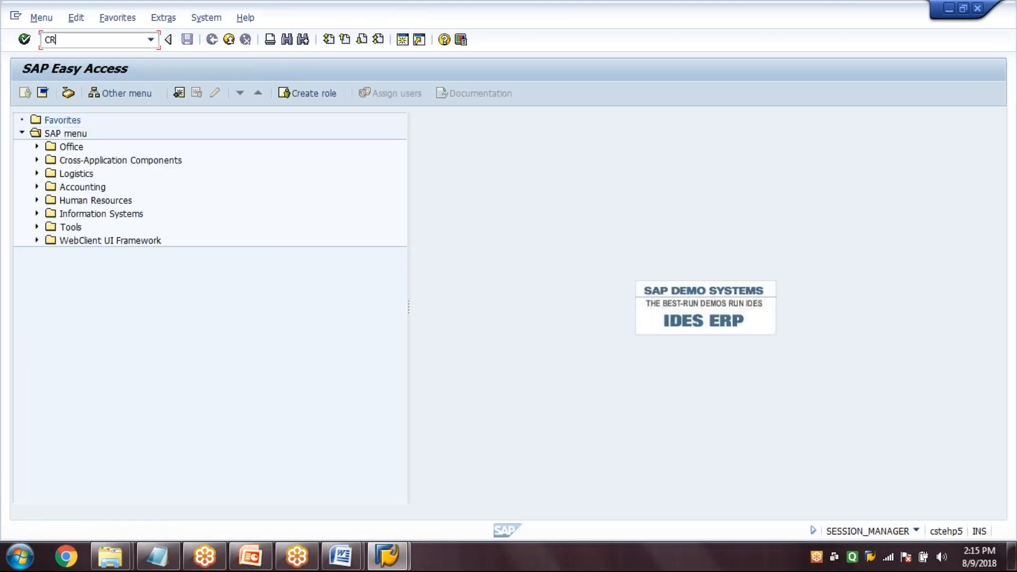
pyautogui.write('02')
pyautogui.press('Return')
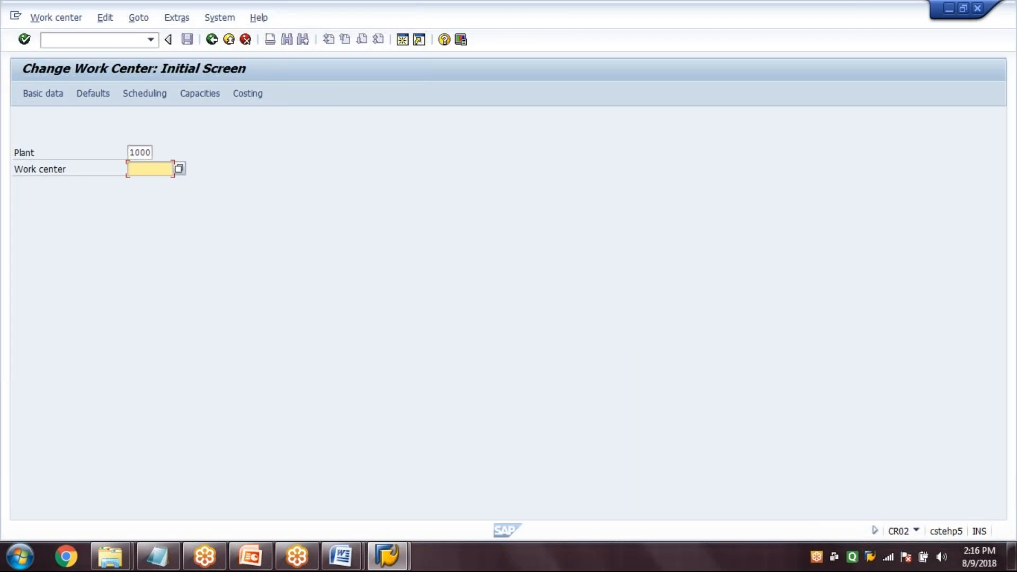
pyautogui.write('1111')
pyautogui.press('Return')
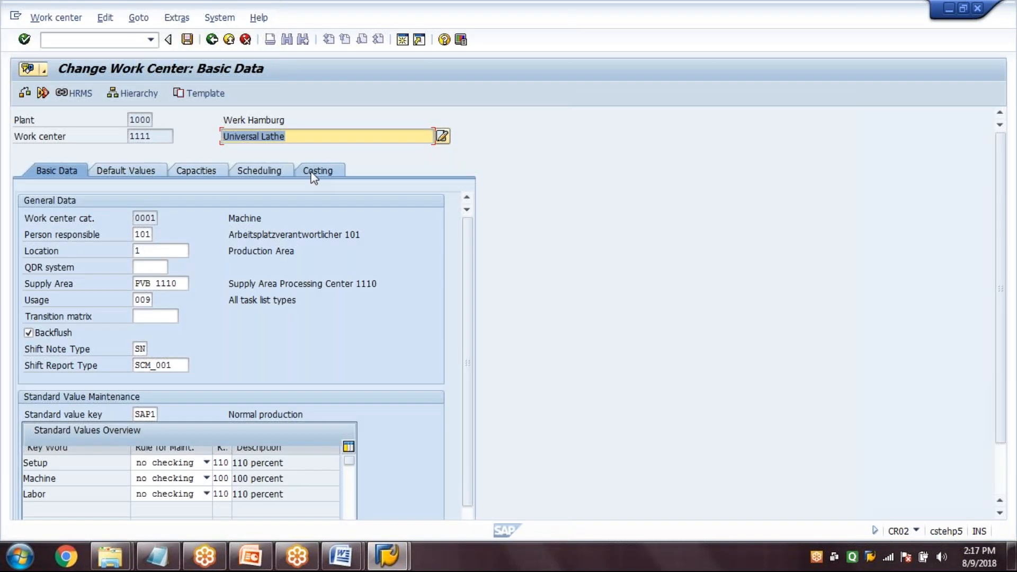
# Set the start date of the work center's cost center assignment to 09.08.2018, and save the work center
pyautogui.click(311, 173)
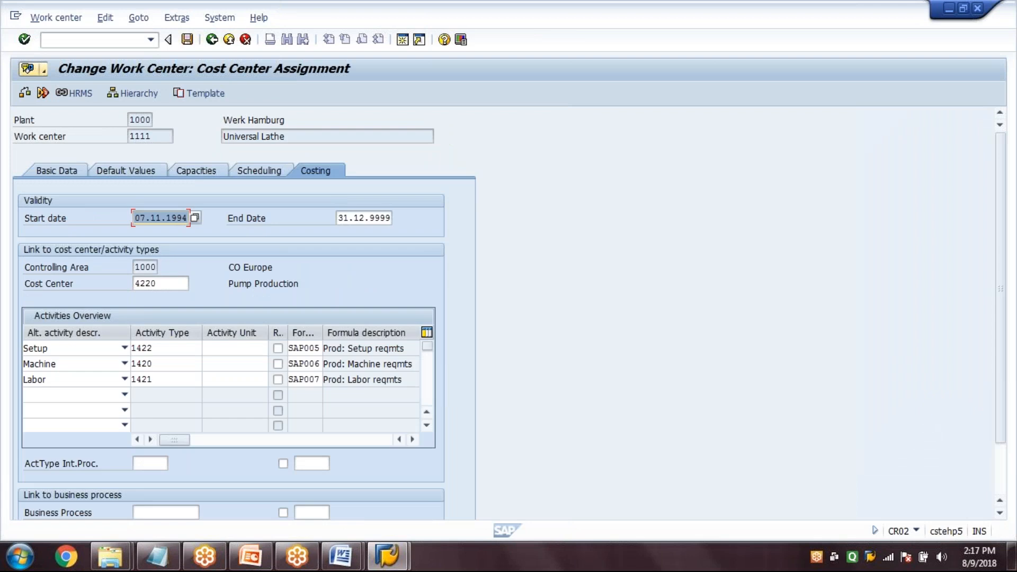
pyautogui.write('09.0')
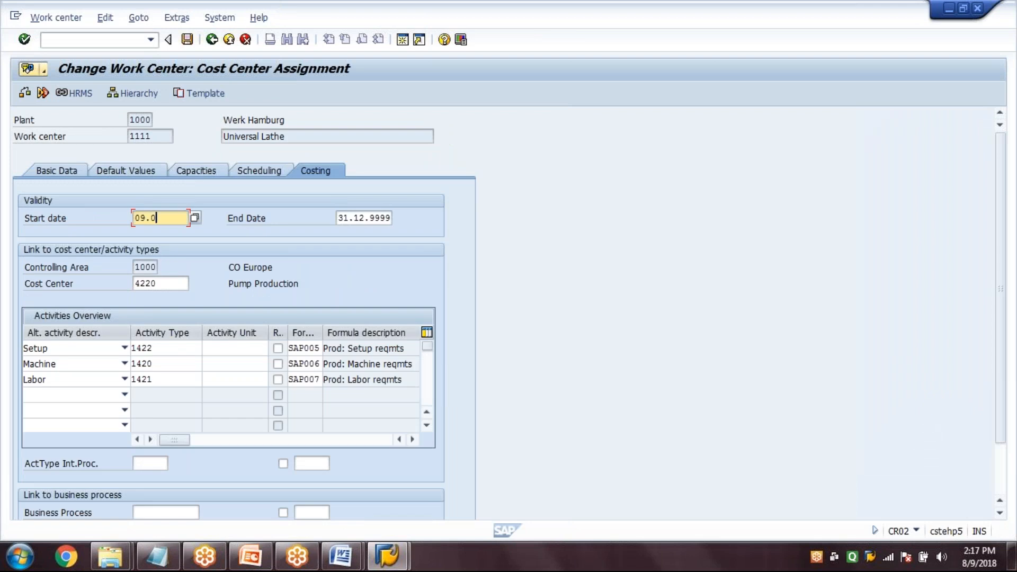
pyautogui.write('8.2018')
pyautogui.click(187, 39)
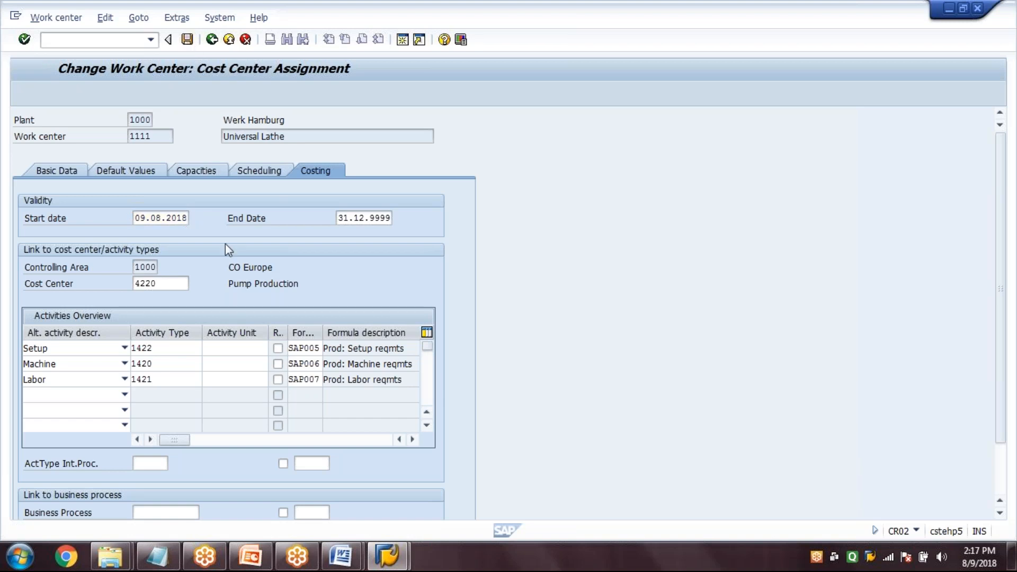
# Start creating a routing (CA01) for material TM0001 in plant 1000
pyautogui.click(134, 40)
pyautogui.write('/')
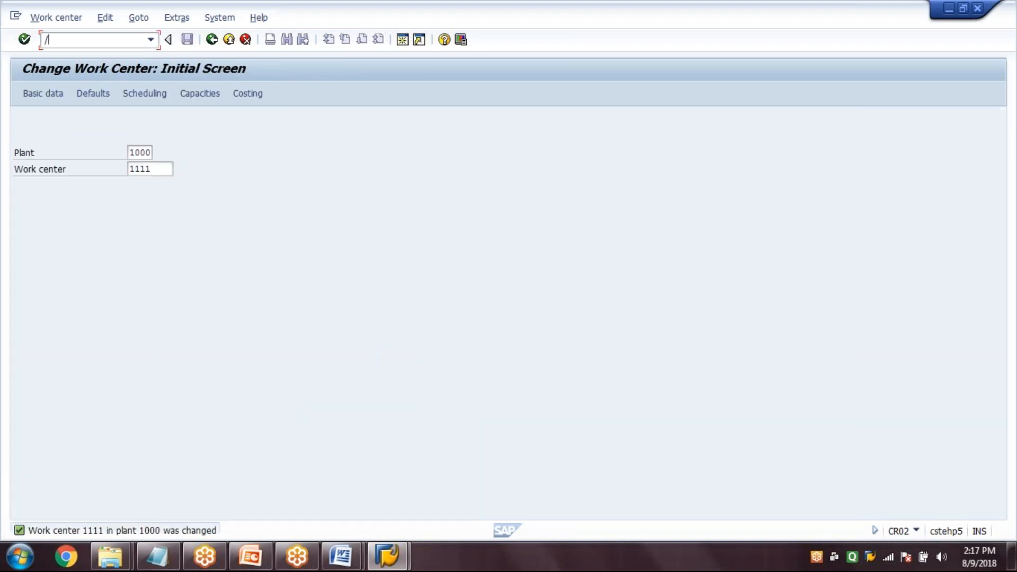
pyautogui.write('NCA01')
pyautogui.press('Return')
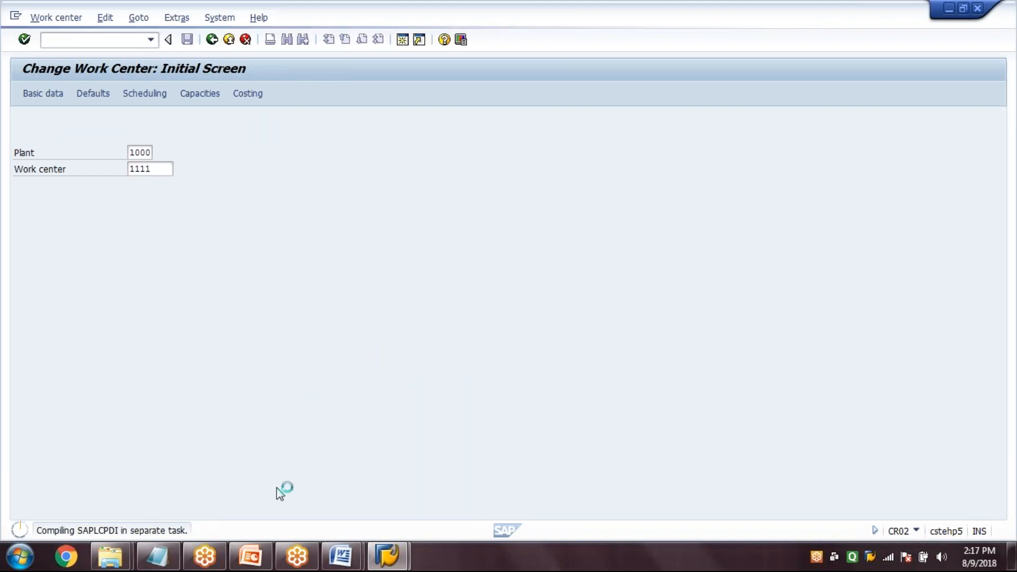
pyautogui.click(250, 557)
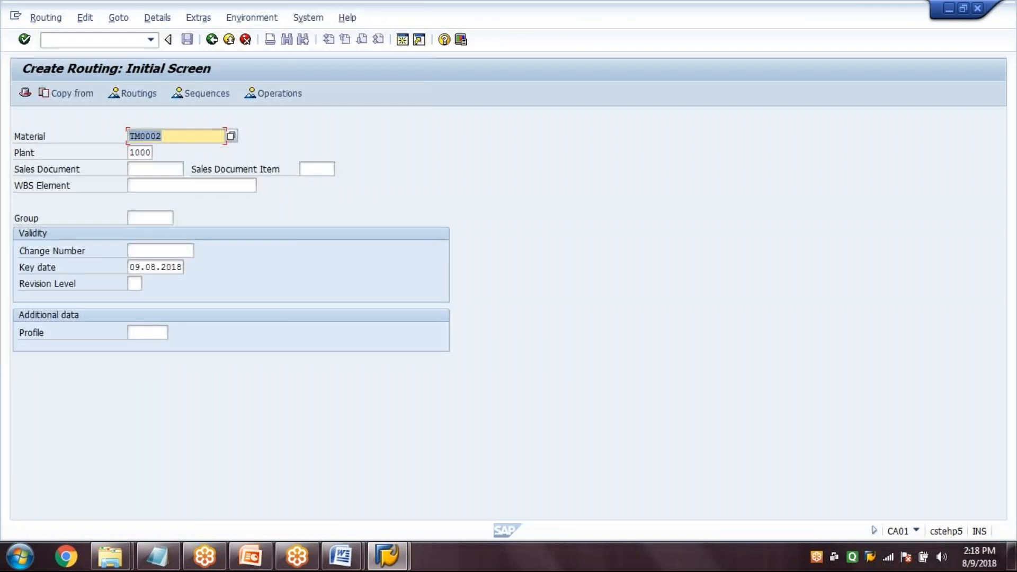
pyautogui.write('TM0001')
pyautogui.press('Return')
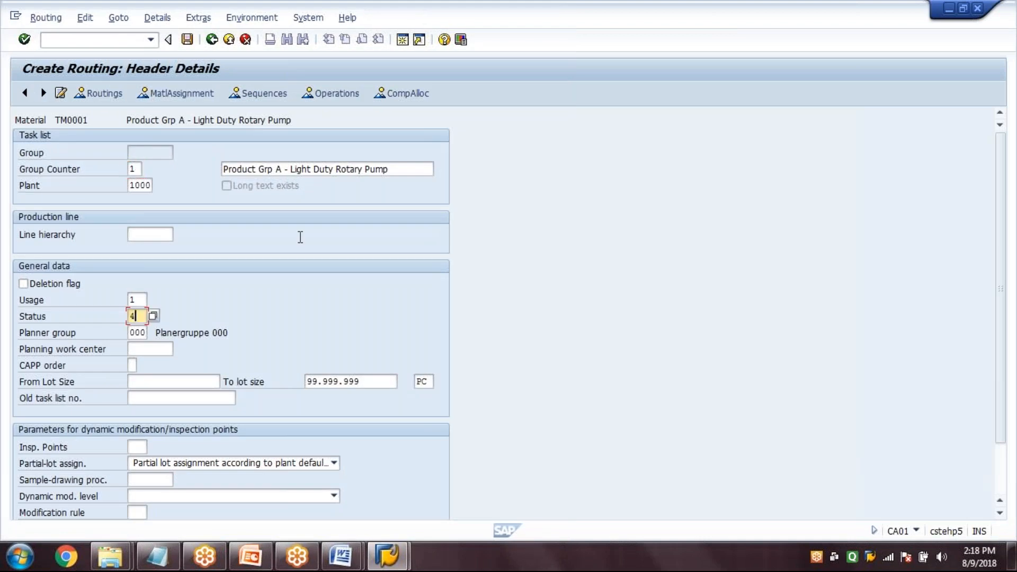
# Complete the routing header with usage 1, status 4 and a from lot size of 1, and proceed to the operation overview
pyautogui.click(202, 379)
pyautogui.write('1')
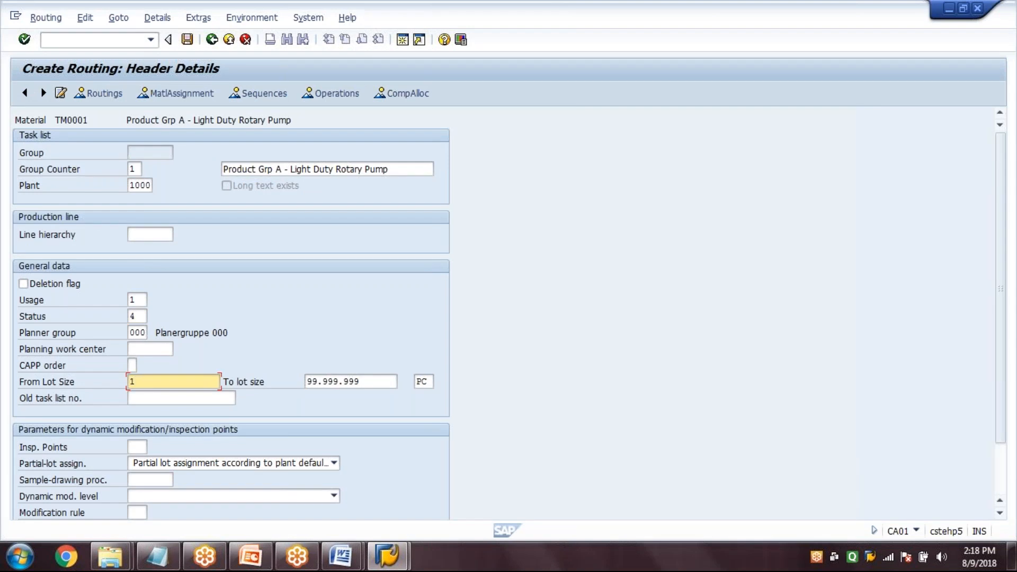
pyautogui.press('Return')
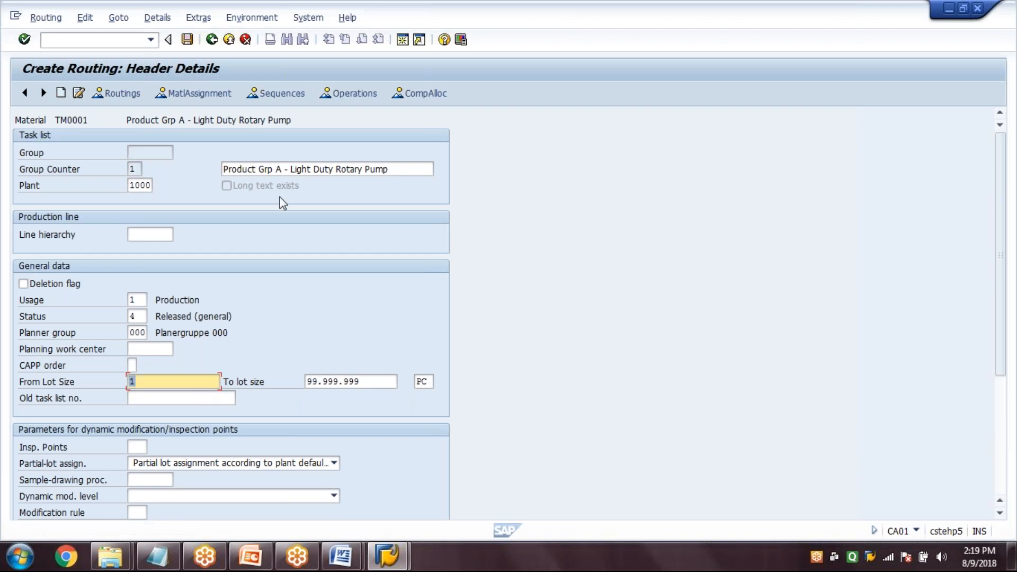
pyautogui.press('Return')
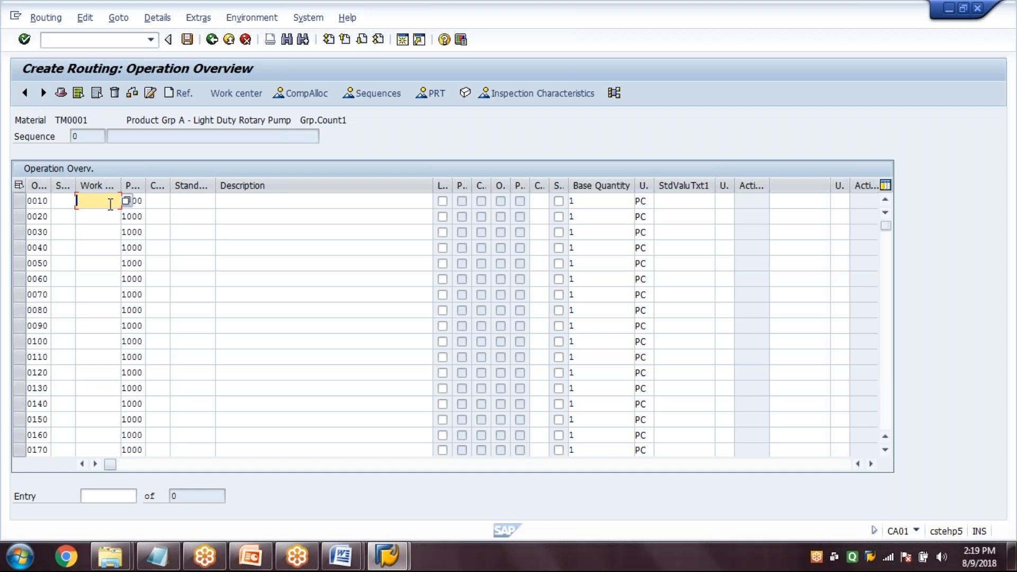
# Assign work center 1111 to operation 0010 of the TM0001 routing and accept the work center's default values
pyautogui.write('1111')
pyautogui.press('Return')
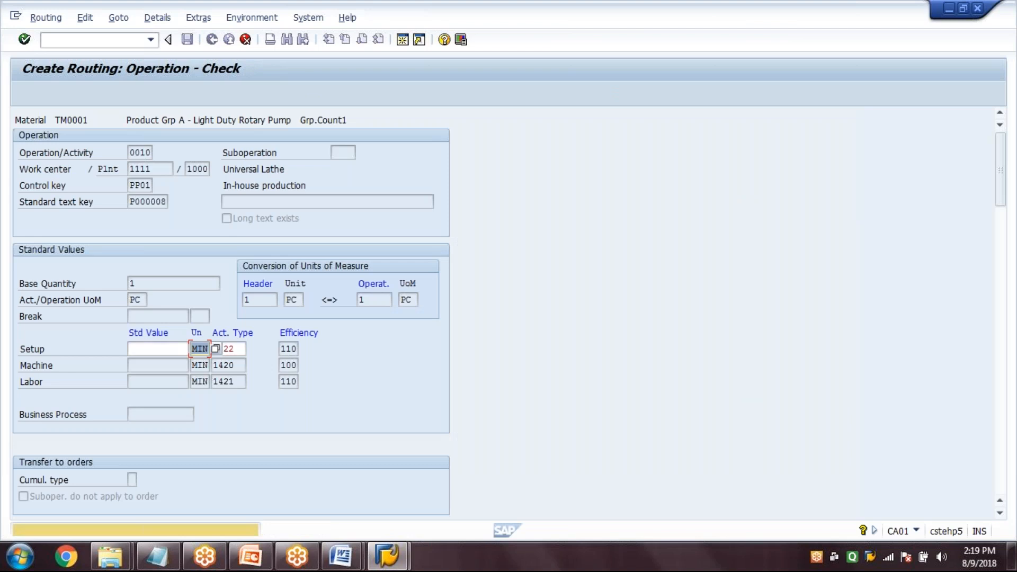
pyautogui.press('Return')
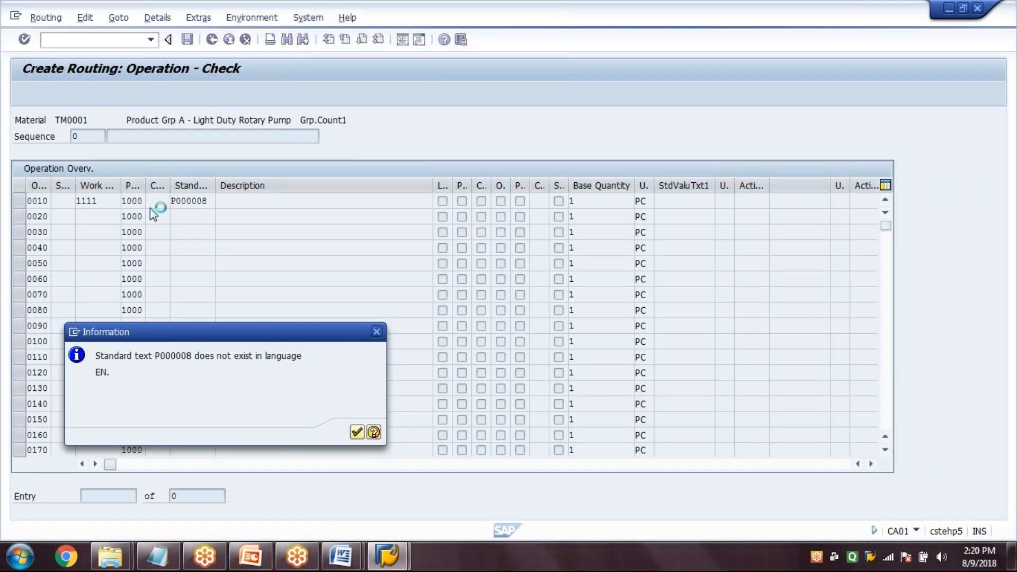
pyautogui.press('Return')
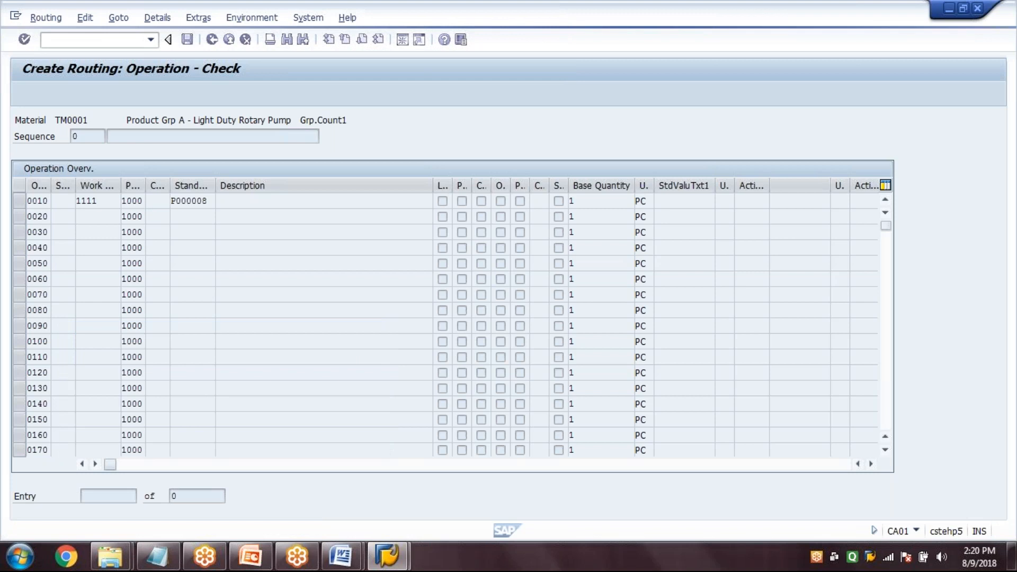
# Enter standard values of setup 1, machine 2 and labor 3 minutes in the details of operation 0010, and save the routing
pyautogui.doubleClick(176, 202)
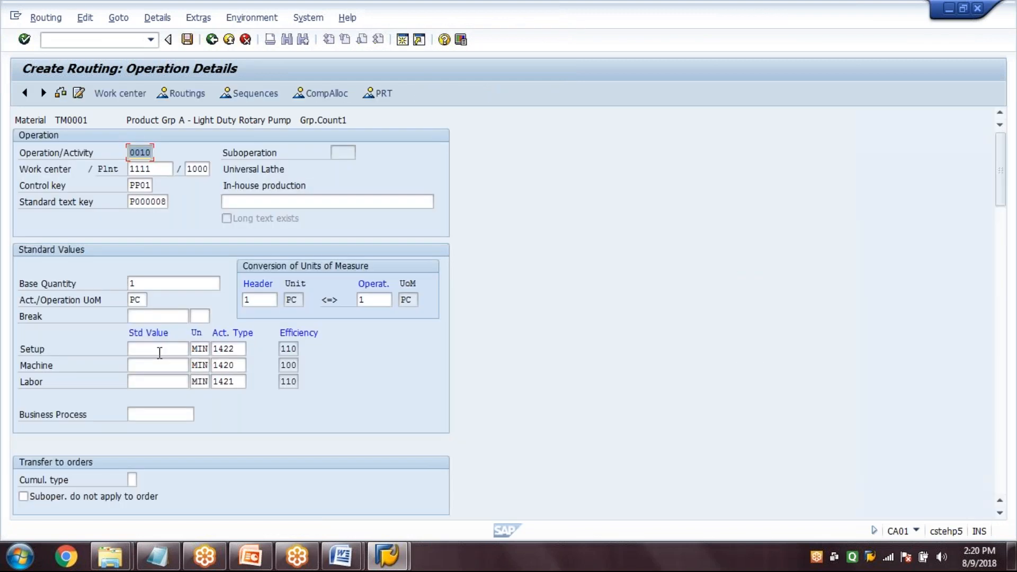
pyautogui.click(160, 353)
pyautogui.write('1')
pyautogui.press('Down')
pyautogui.write('2')
pyautogui.press('Down')
pyautogui.write('3')
pyautogui.click(187, 40)
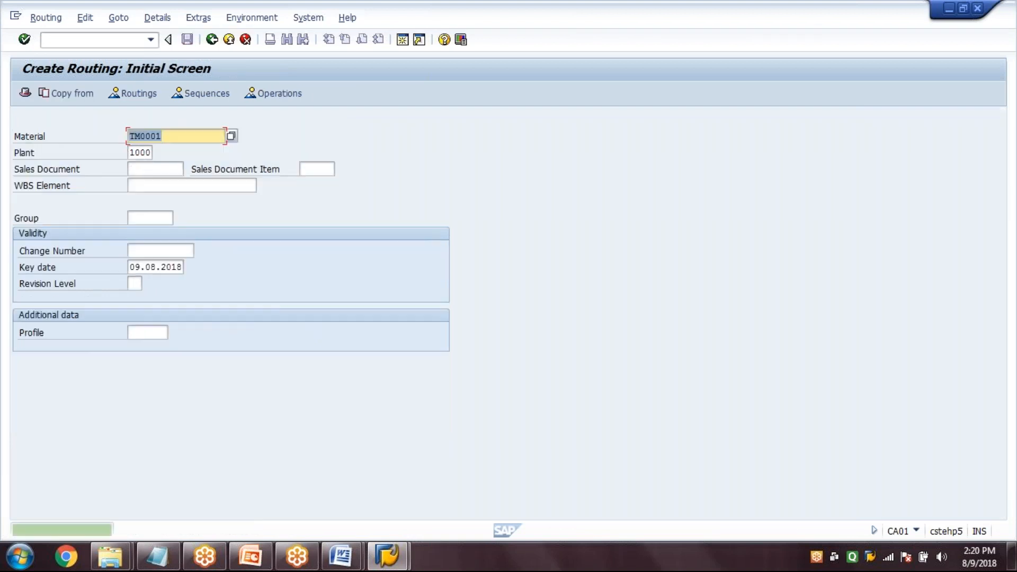
# Start creating another routing in plant 1000 for material TM0002
pyautogui.press('BackSpace')
pyautogui.write('2')
pyautogui.press('Return')
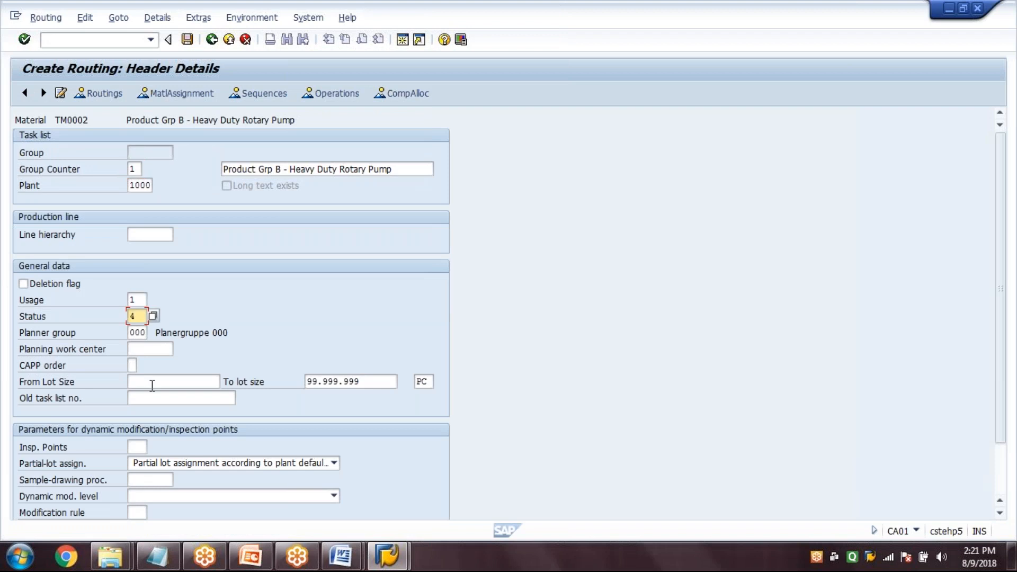
# Set the from lot size to 1 in the TM0002 routing header and proceed to the operation overview
pyautogui.click(152, 381)
pyautogui.write('1')
pyautogui.click(328, 96)
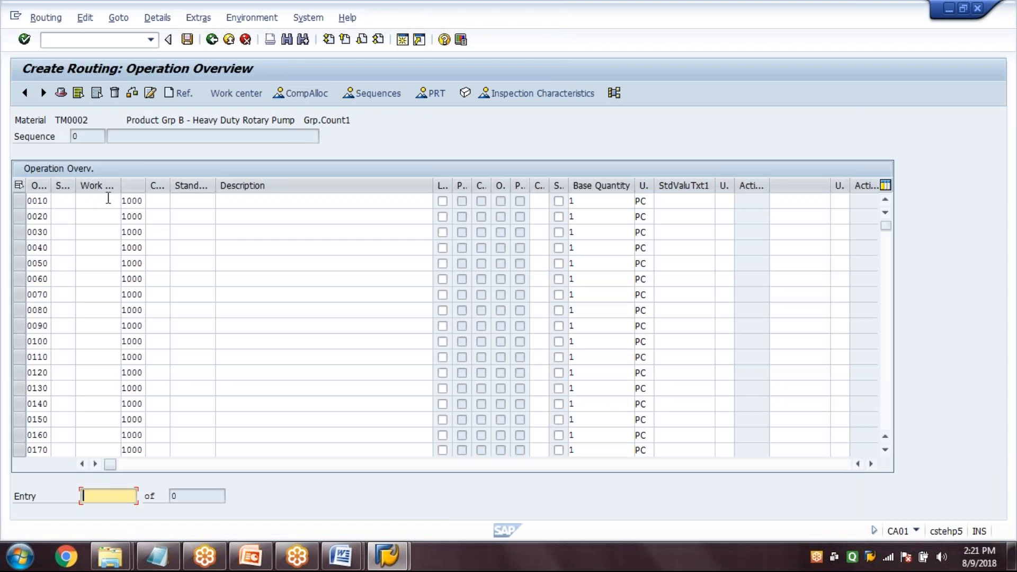
# Assign work center 1111 to operation 0010 of the TM0002 routing and accept the work center's default values
pyautogui.click(108, 198)
pyautogui.write('1111')
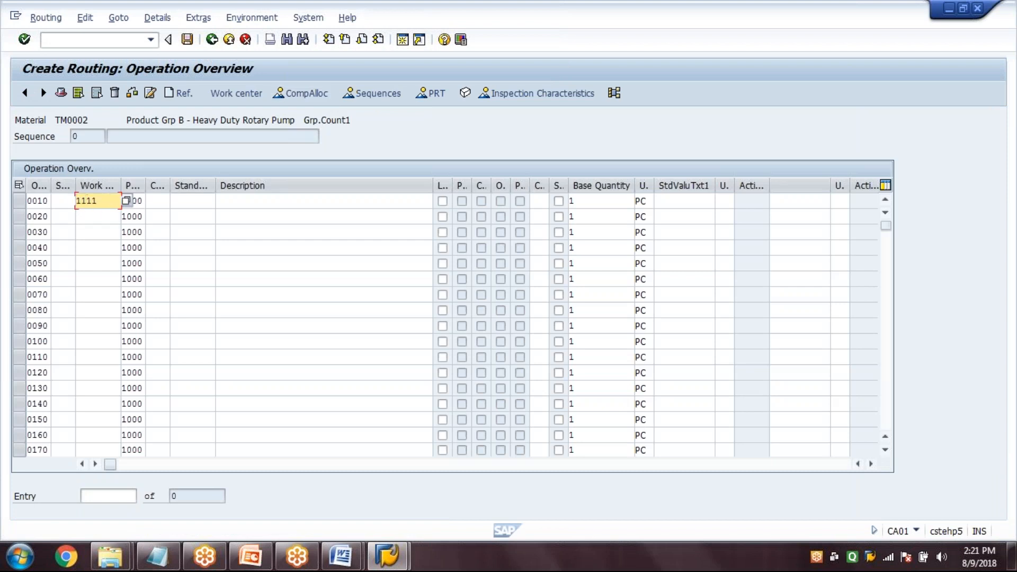
pyautogui.press('Return')
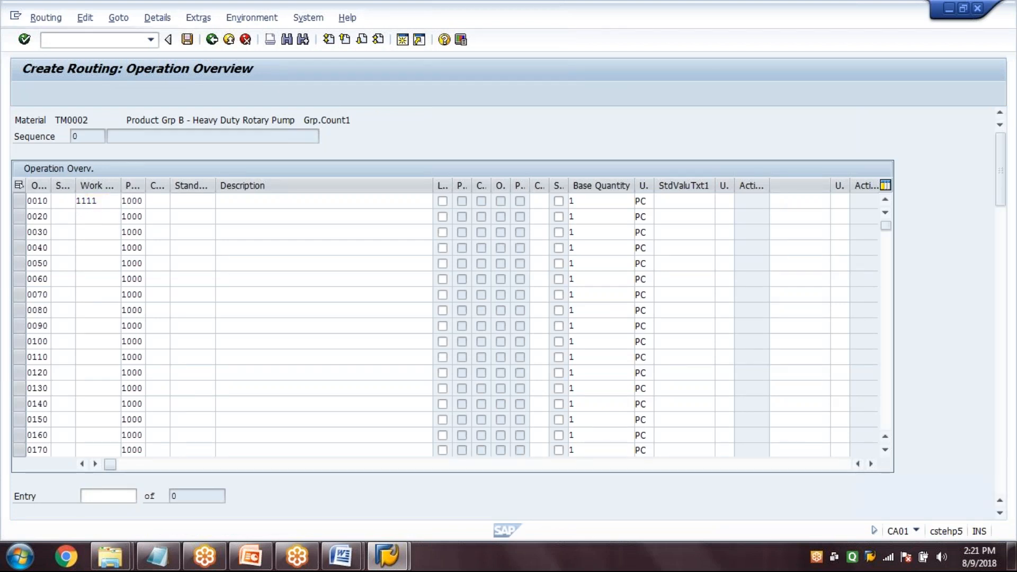
pyautogui.press('Return')
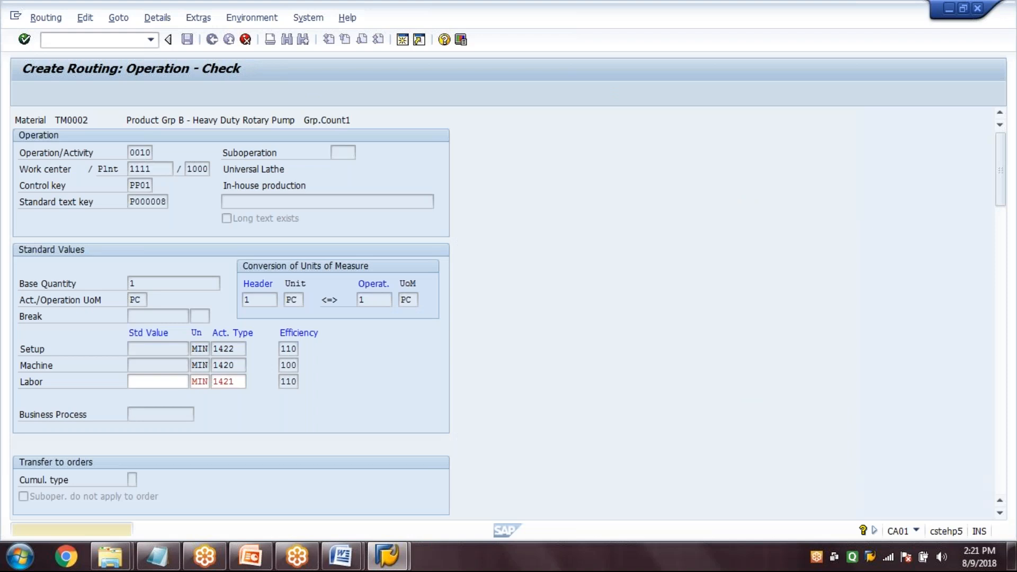
pyautogui.press('Return')
pyautogui.press('Return')
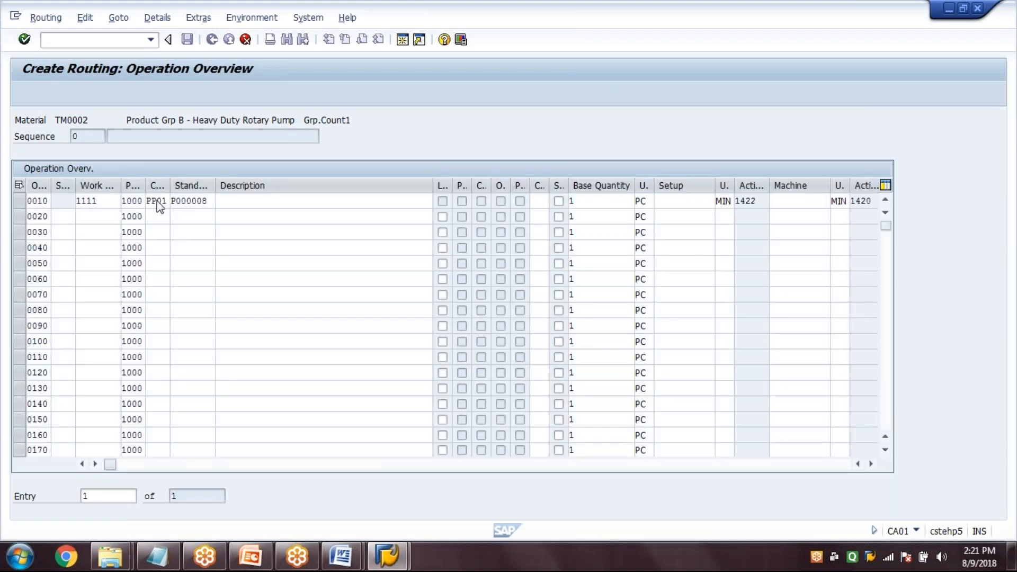
# Set operation 0010's standard values to setup 1, machine 2 and labor 3 minutes, and save the TM0002 routing
pyautogui.doubleClick(159, 206)
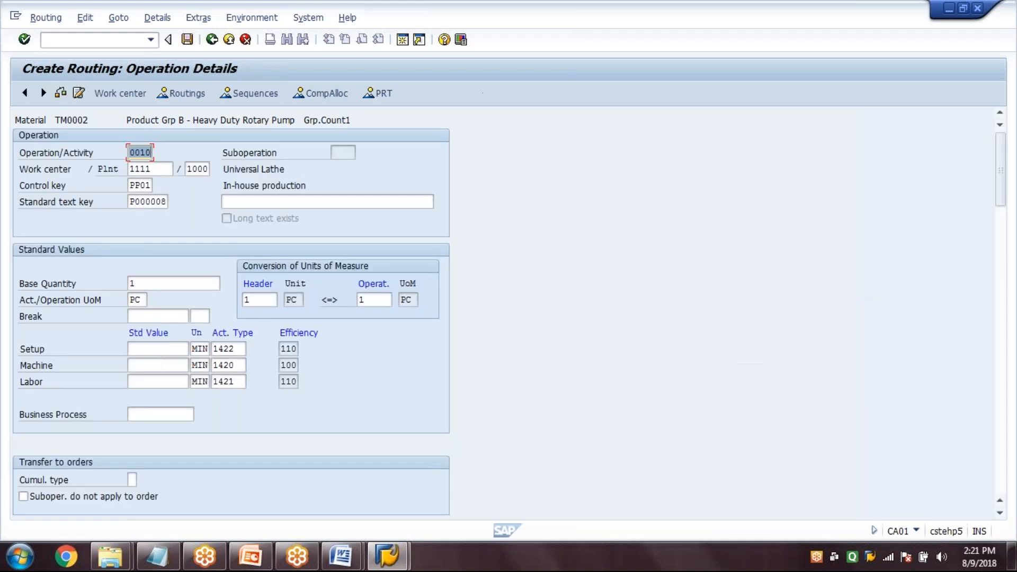
pyautogui.click(160, 362)
pyautogui.click(163, 351)
pyautogui.write('1')
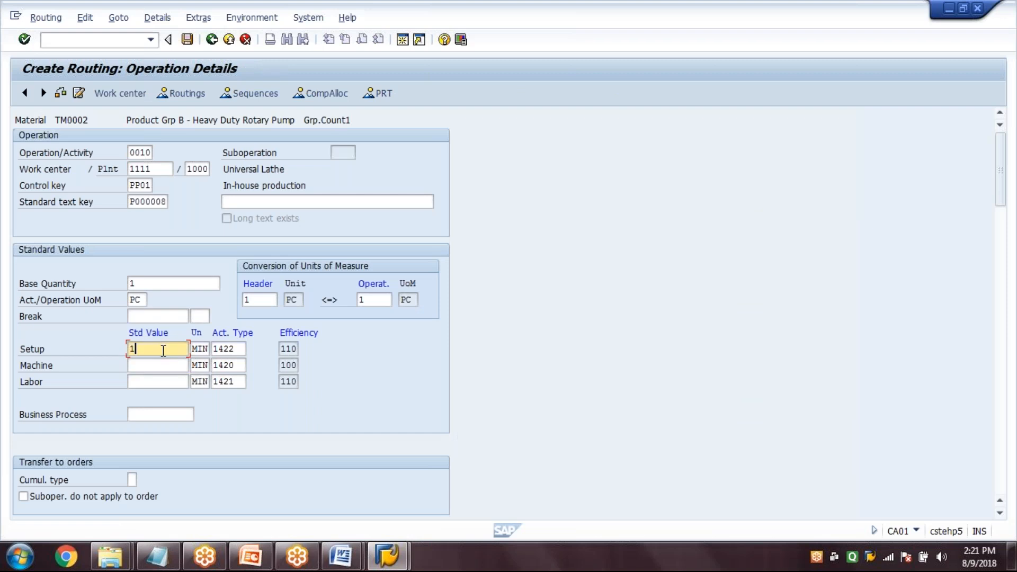
pyautogui.press('Tab')
pyautogui.write('2')
pyautogui.press('Tab')
pyautogui.write('3')
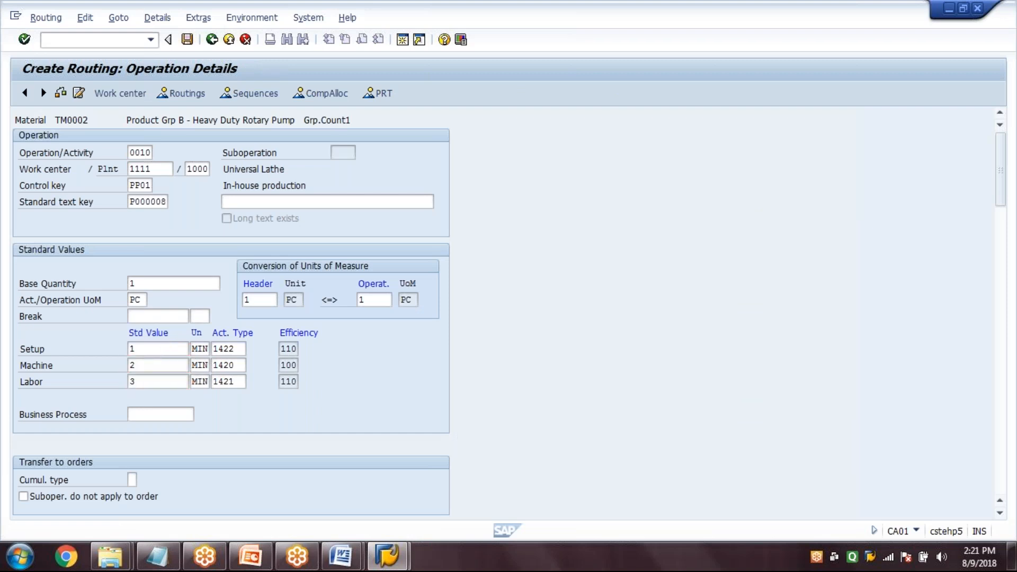
pyautogui.press('Return')
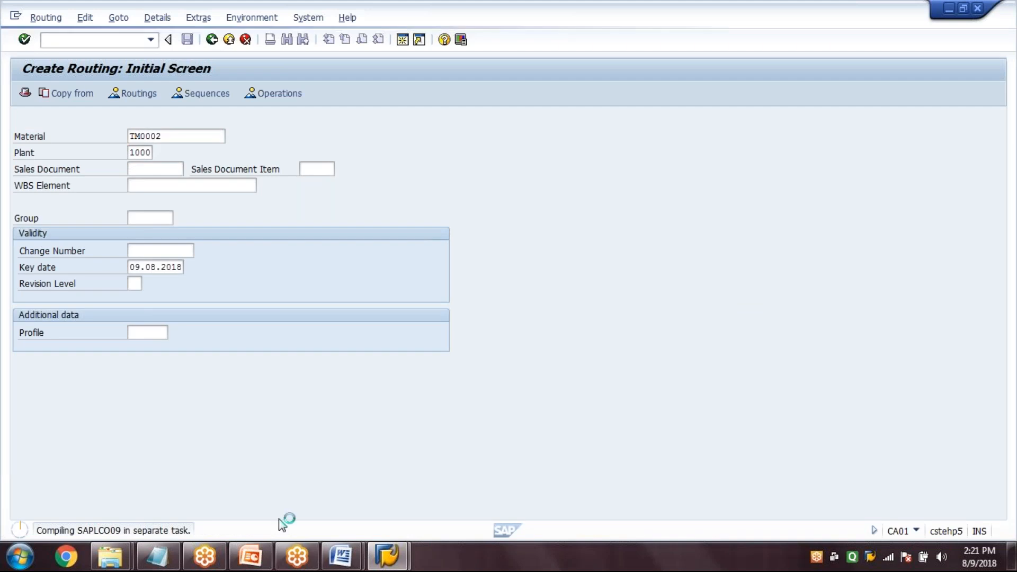
# Switch to the PowerPoint presentation to consult the process flow of standard SOP
pyautogui.click(250, 556)
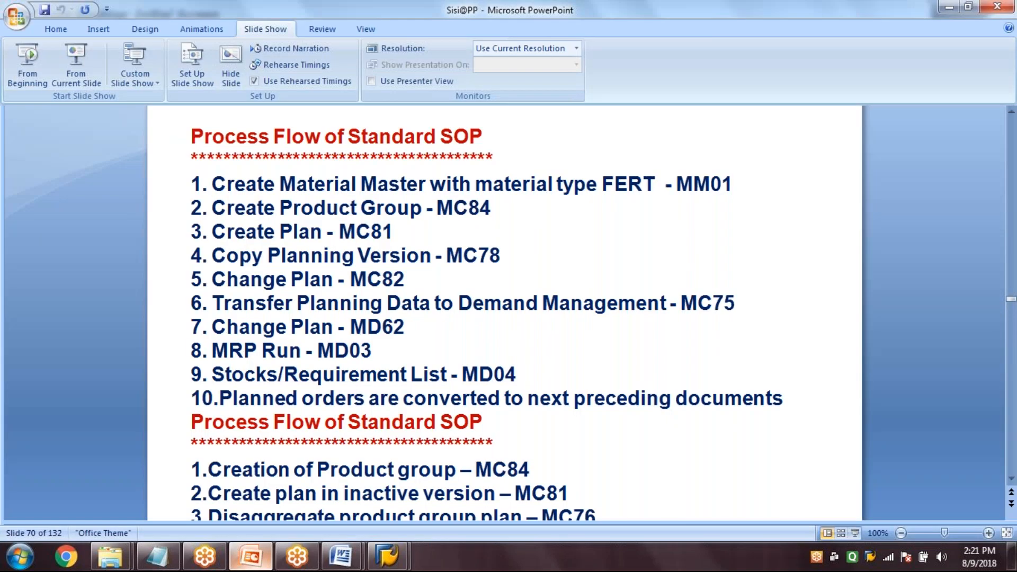
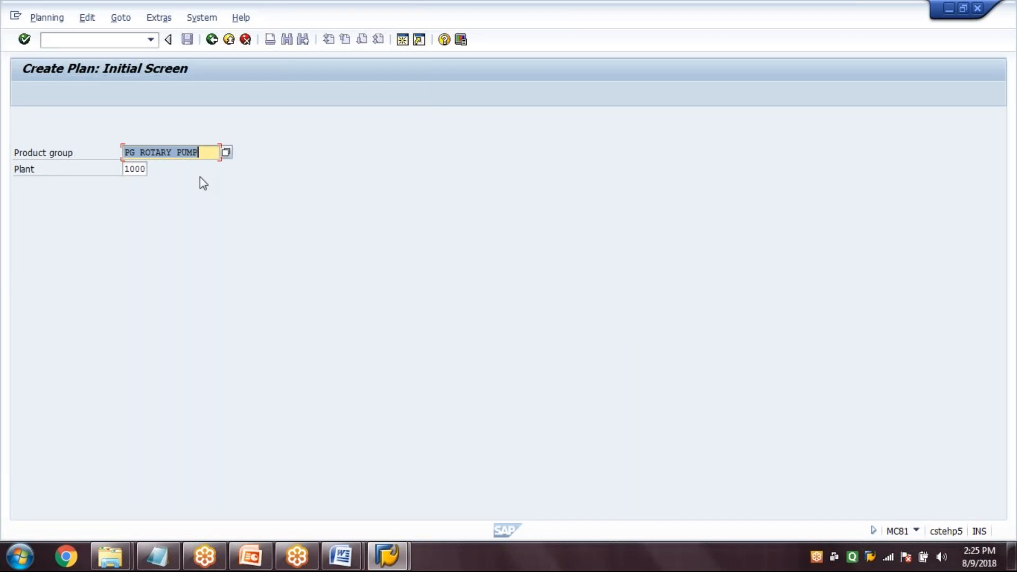
# Start a new plan for product group PG ROTARY PUMP in plant 1000 as version 005, described as Version 005
pyautogui.click(205, 153)
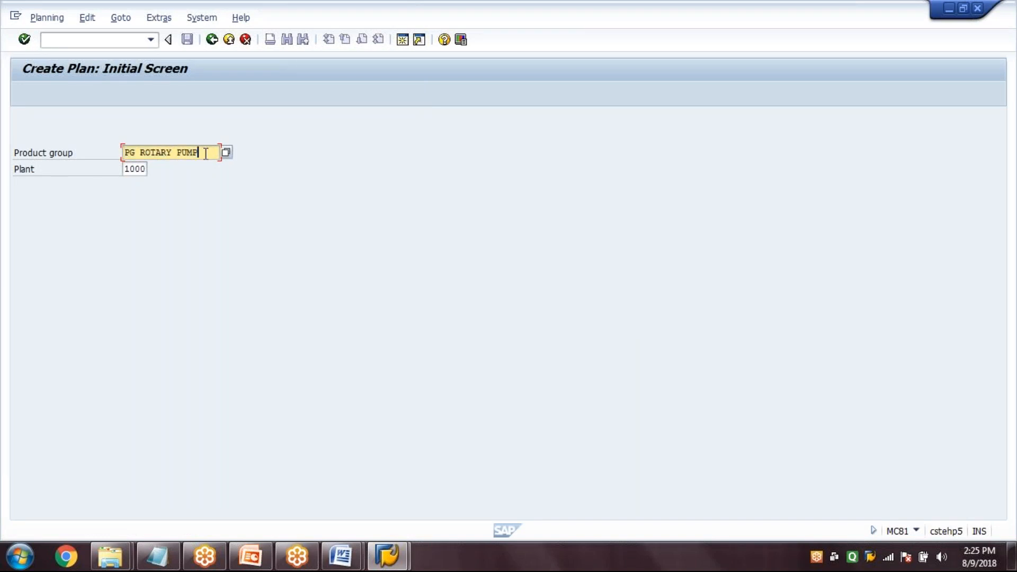
pyautogui.click(146, 170)
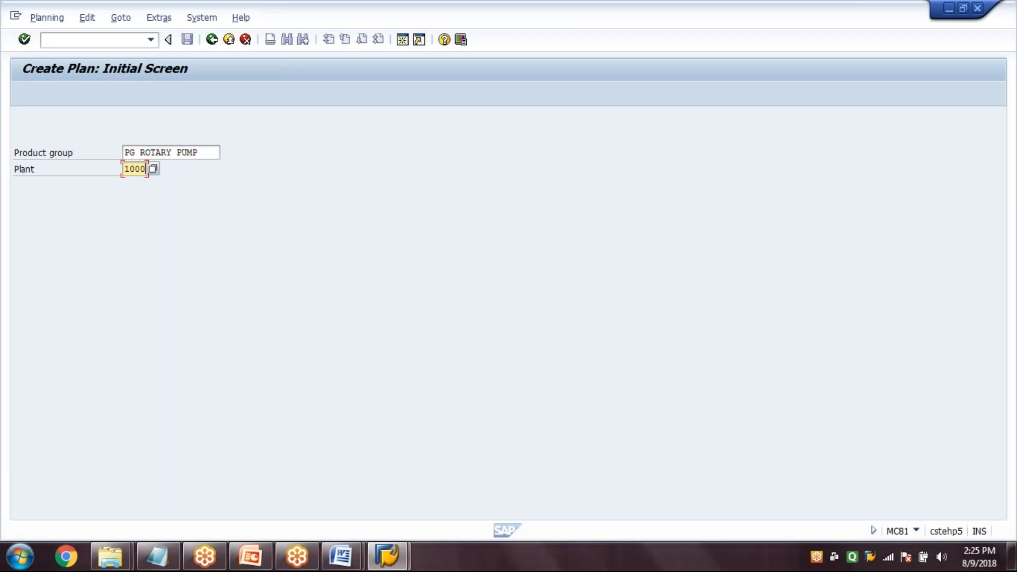
pyautogui.click(205, 155)
pyautogui.press('Return')
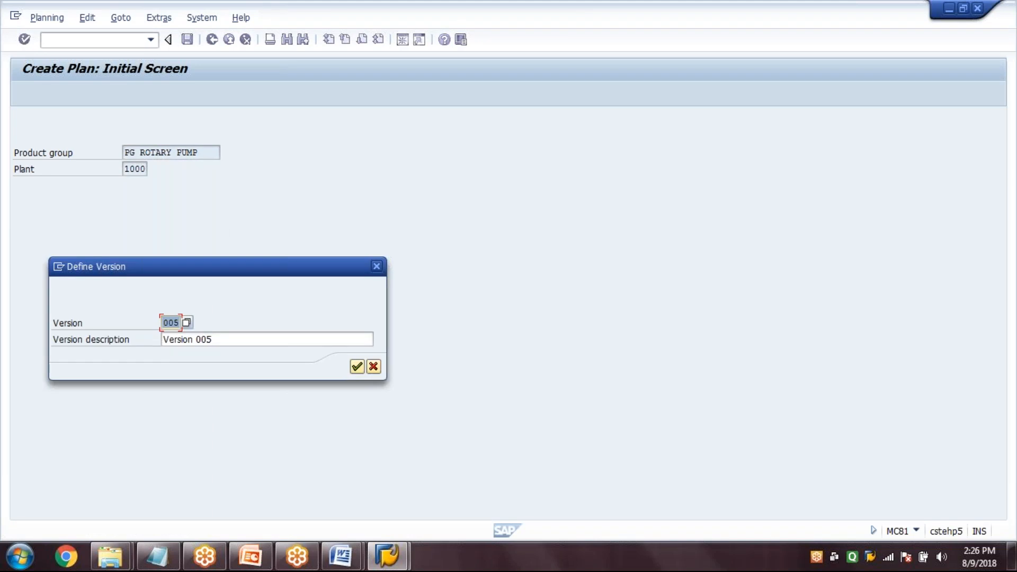
pyautogui.click(180, 322)
pyautogui.click(229, 334)
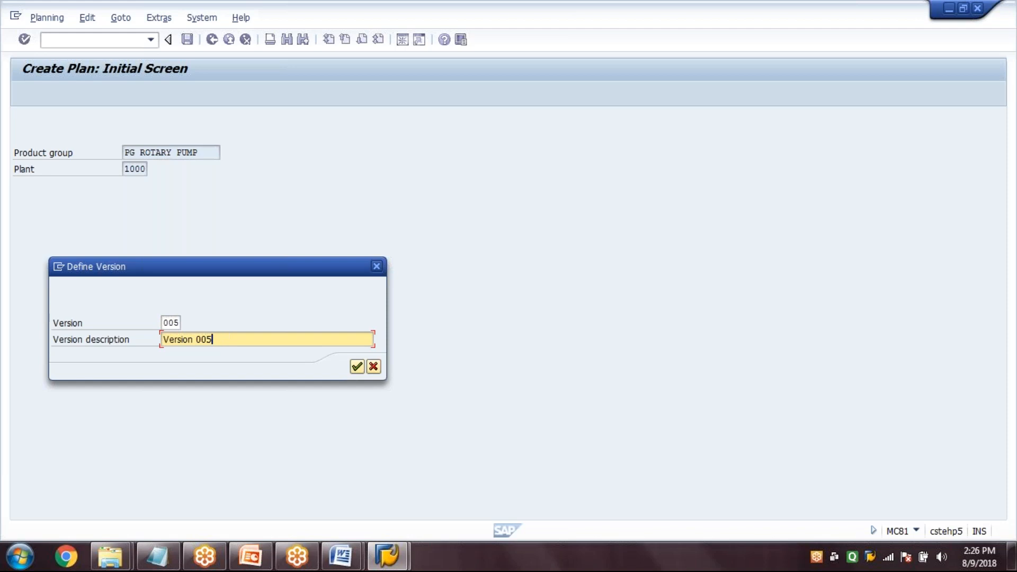
pyautogui.press('Return')
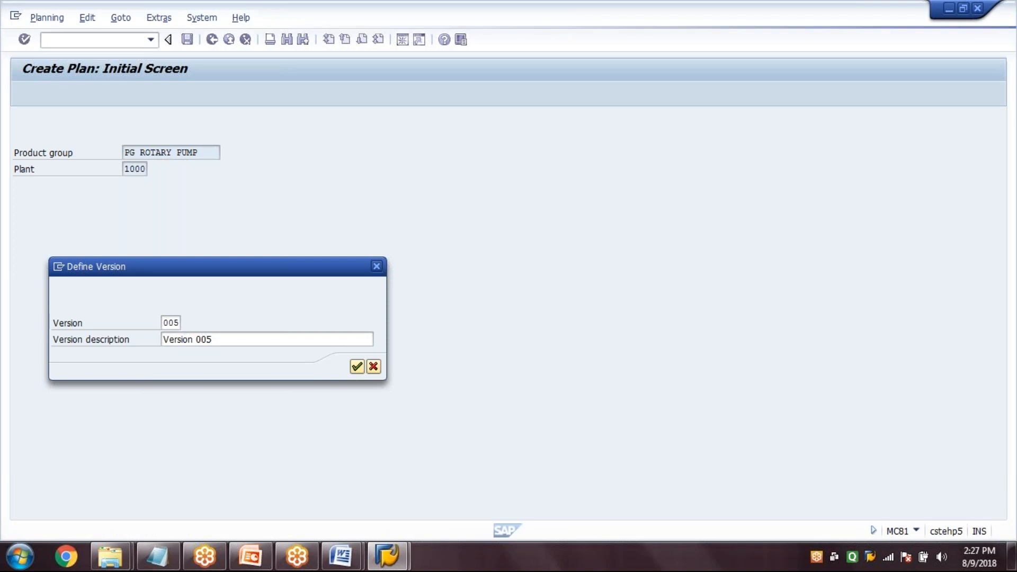
pyautogui.press('Return')
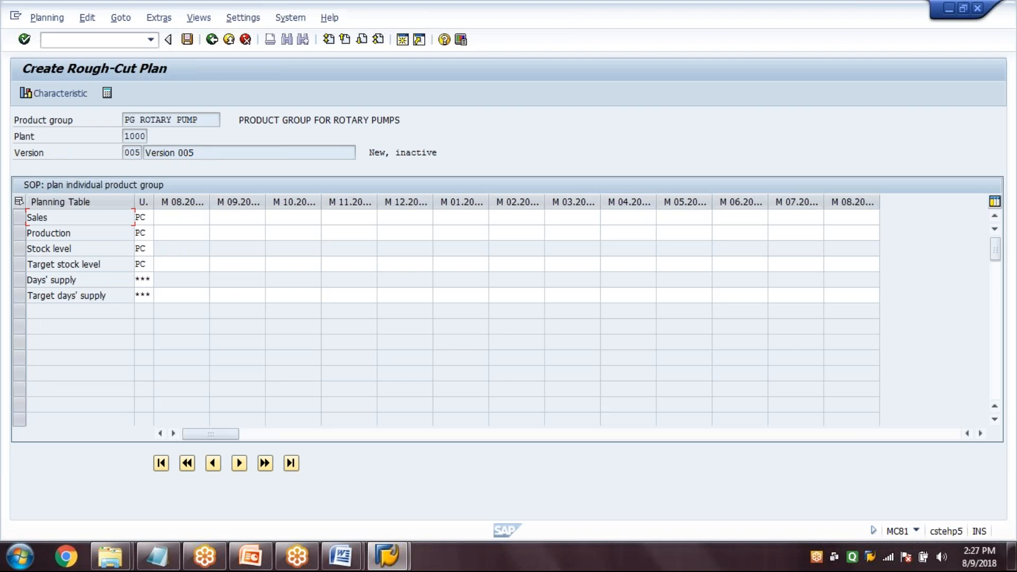
# Enter sales of 100, 200, 300, 400, 500, 600, 700 and 800 PC for the consecutive months from M 08 through M 03
pyautogui.click(174, 219)
pyautogui.write('100')
pyautogui.press('Tab')
pyautogui.write('200')
pyautogui.press('Tab')
pyautogui.write('300')
pyautogui.press('Tab')
pyautogui.write('400')
pyautogui.press('Tab')
pyautogui.write('500')
pyautogui.press('Tab')
pyautogui.write('600')
pyautogui.press('Tab')
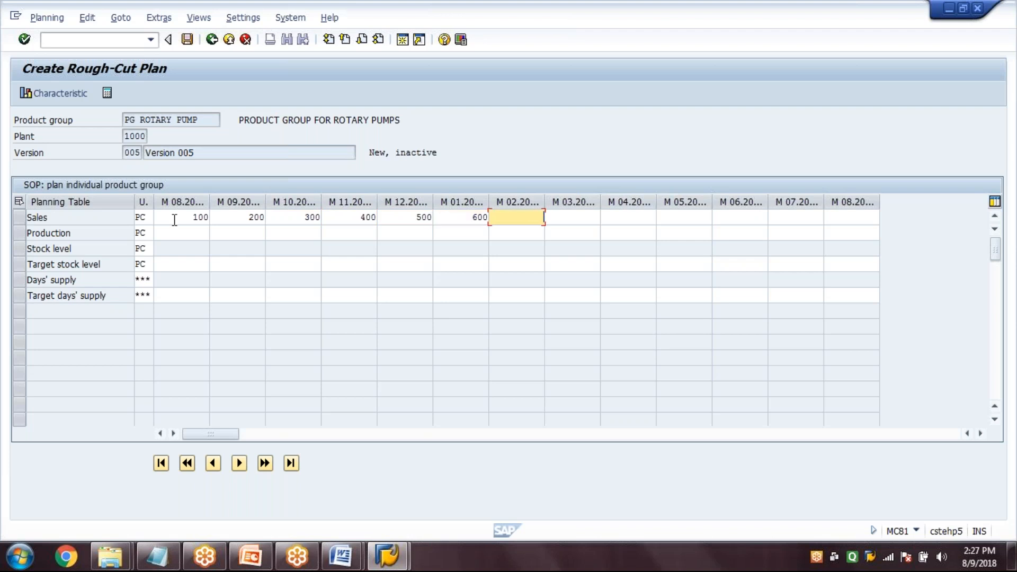
pyautogui.write('700')
pyautogui.press('Tab')
pyautogui.write('800')
pyautogui.press('Return')
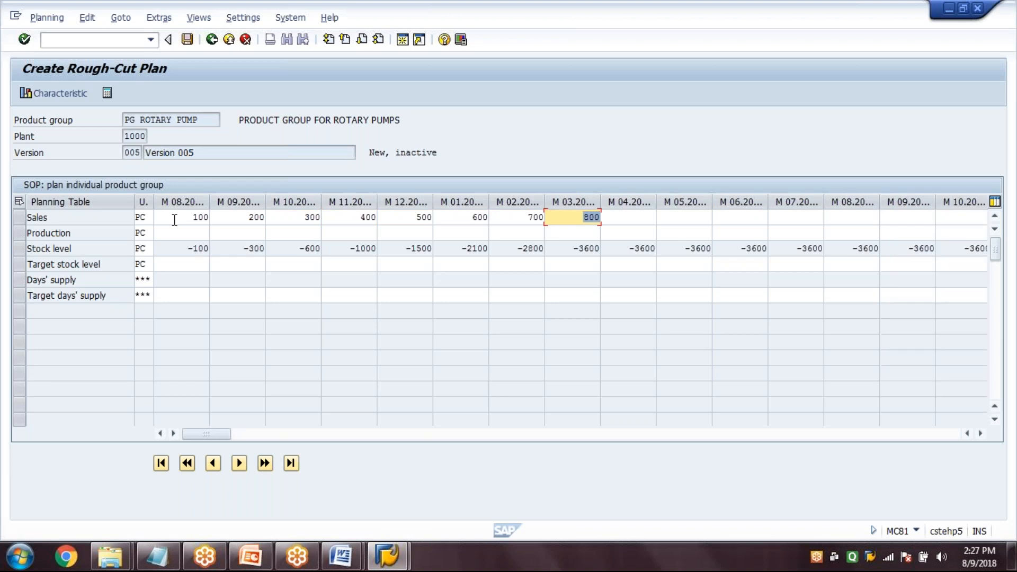
# Check the Sales row, save the rough-cut plan and return to the SAP Easy Access screen
pyautogui.click(174, 219)
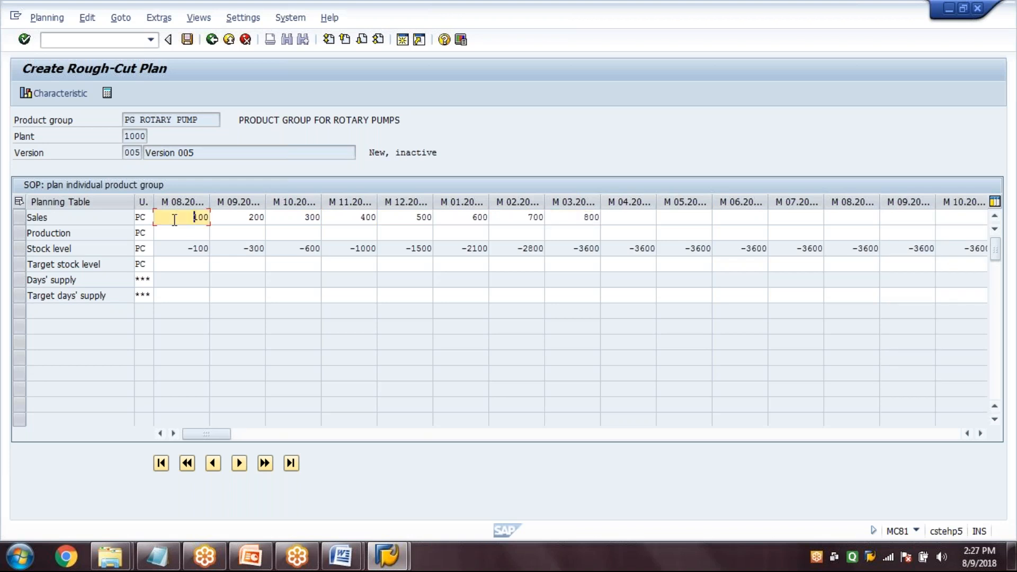
pyautogui.click(232, 215)
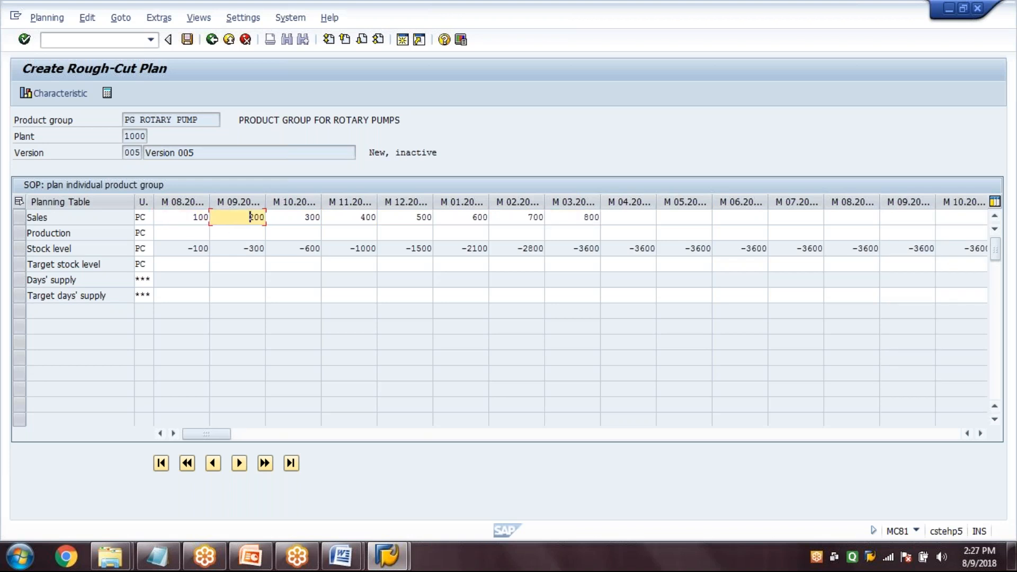
pyautogui.click(20, 218)
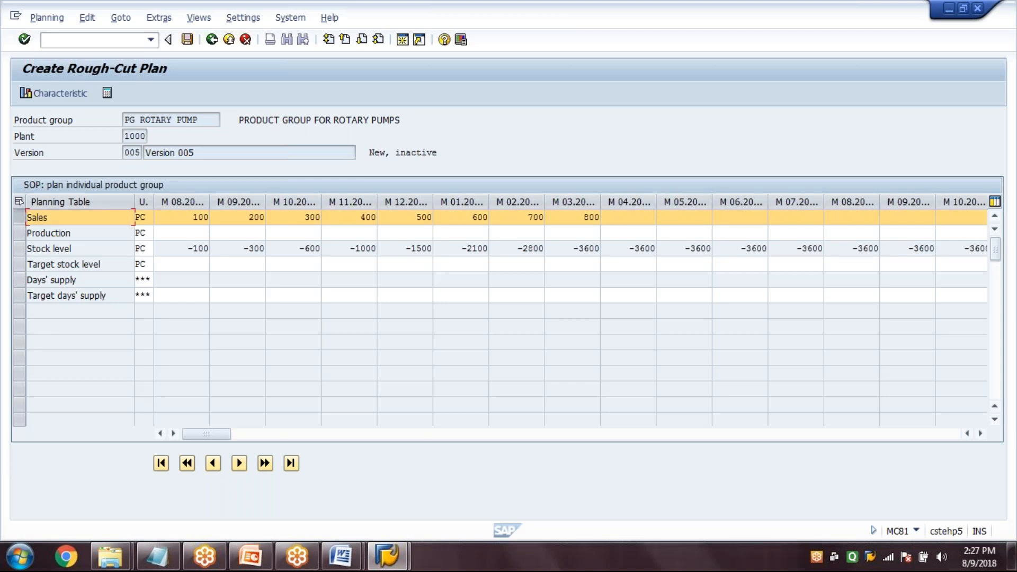
pyautogui.click(190, 41)
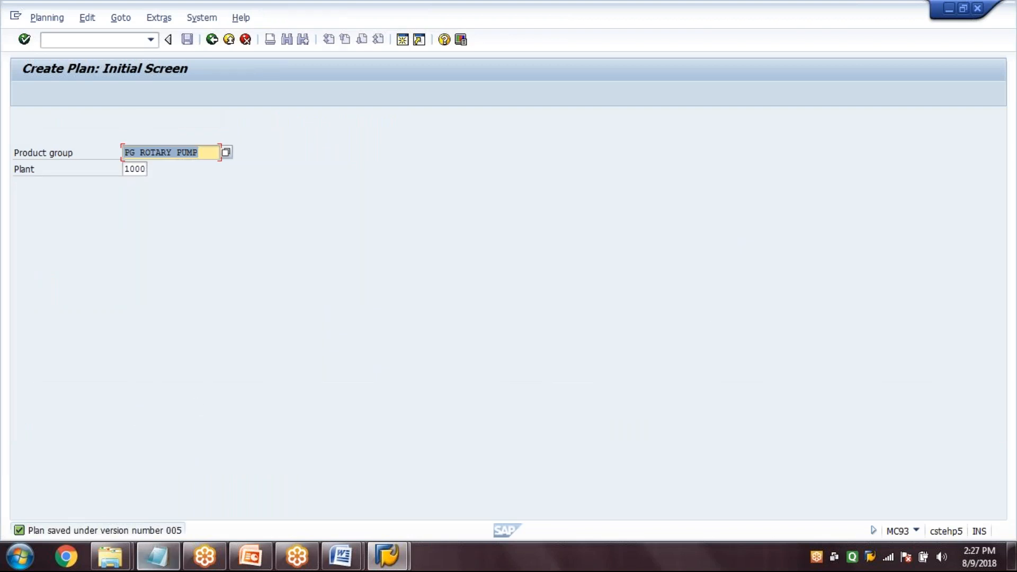
pyautogui.click(212, 40)
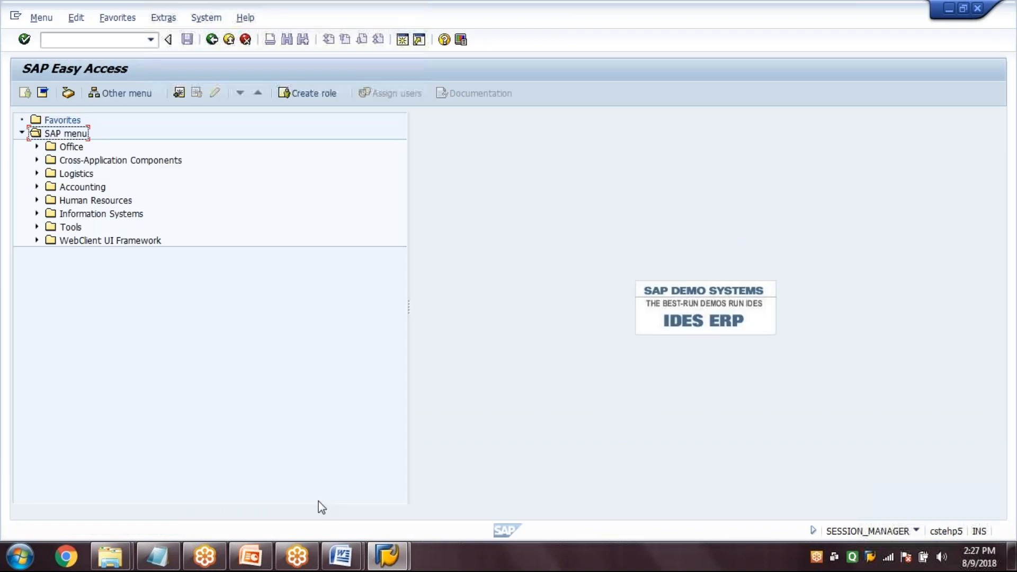
# Consult the standard SOP process flow in PowerPoint, and return to SAP to open Copy Planning Version with transaction MC78
pyautogui.click(252, 556)
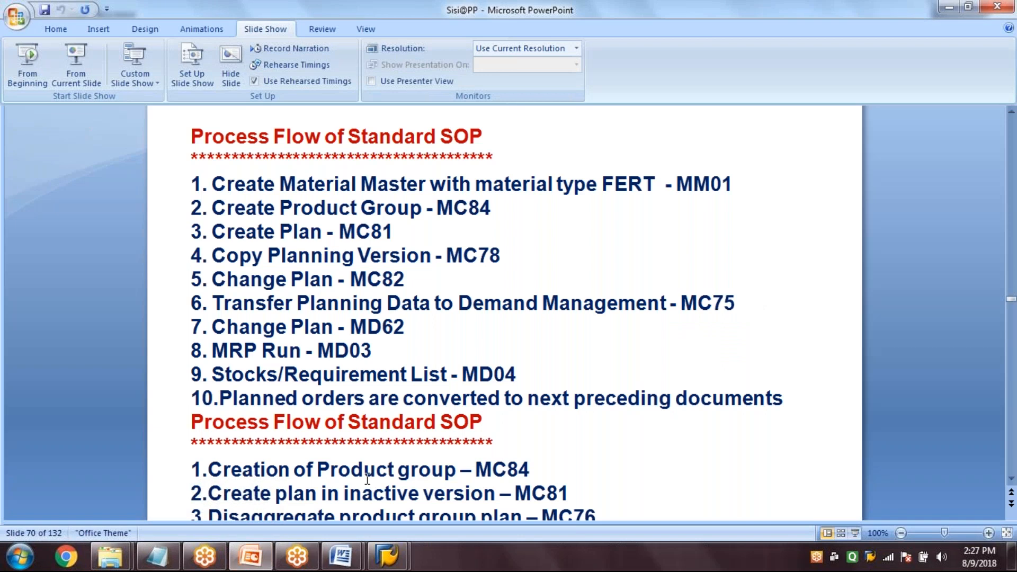
pyautogui.moveTo(392, 563)
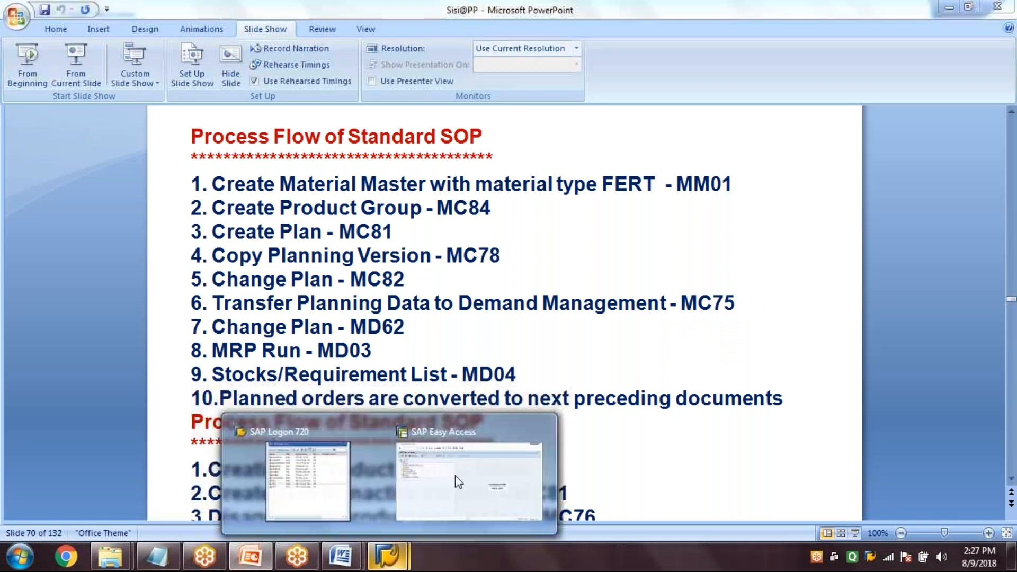
pyautogui.click(458, 482)
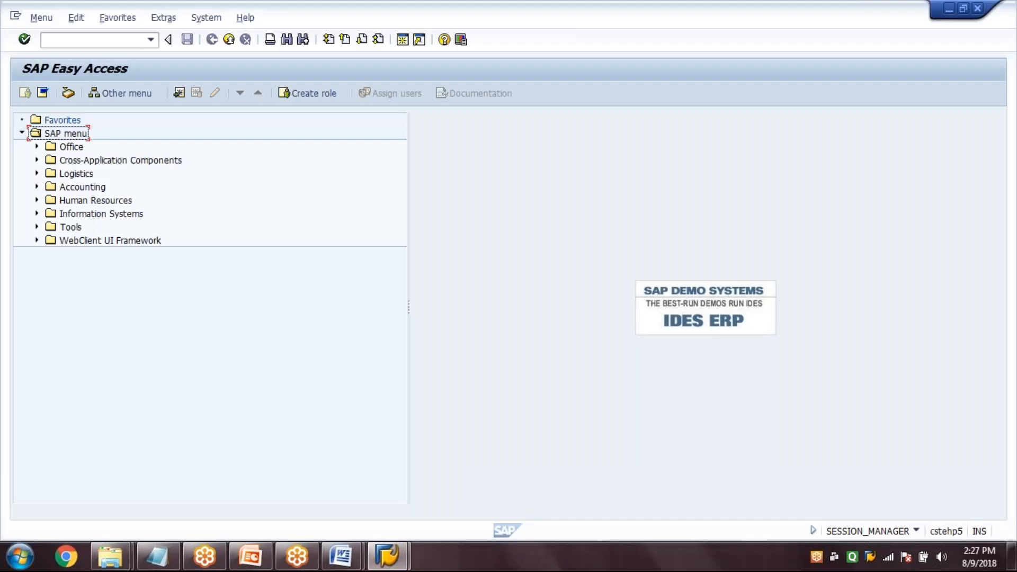
pyautogui.click(96, 40)
pyautogui.write('MC78')
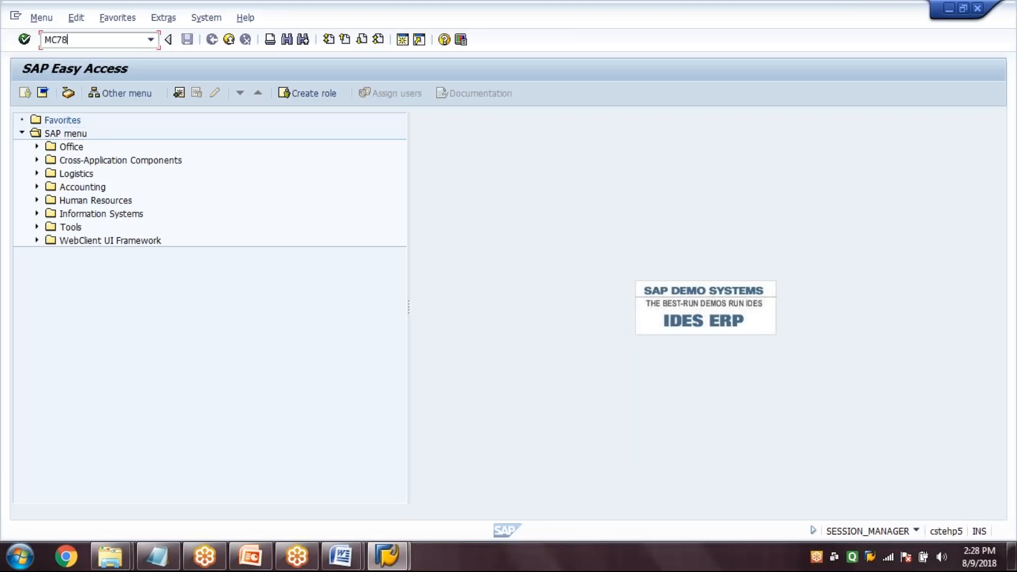
pyautogui.press('Return')
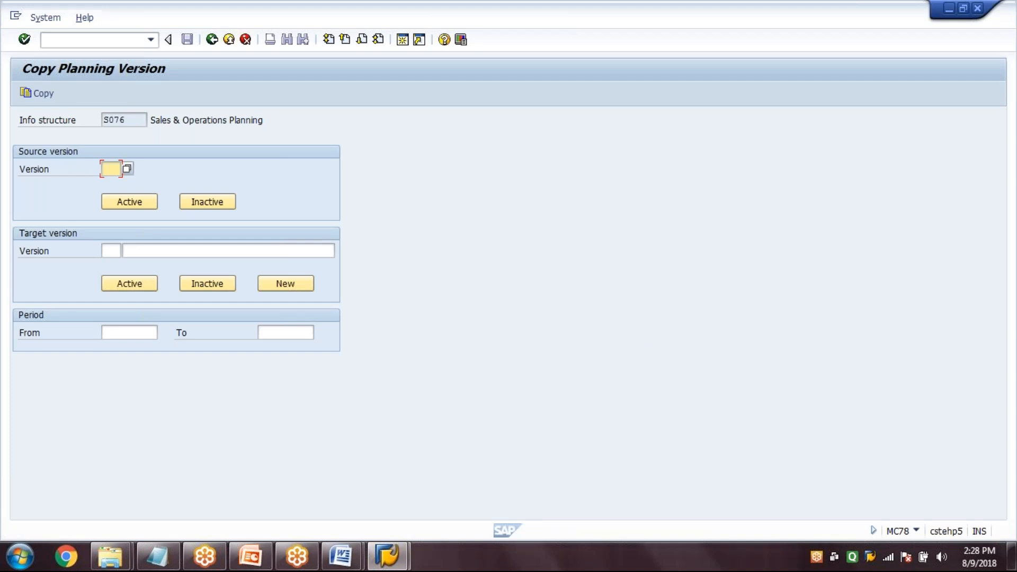
# Choose version 005 from the list of existing versions as the source version
pyautogui.click(127, 169)
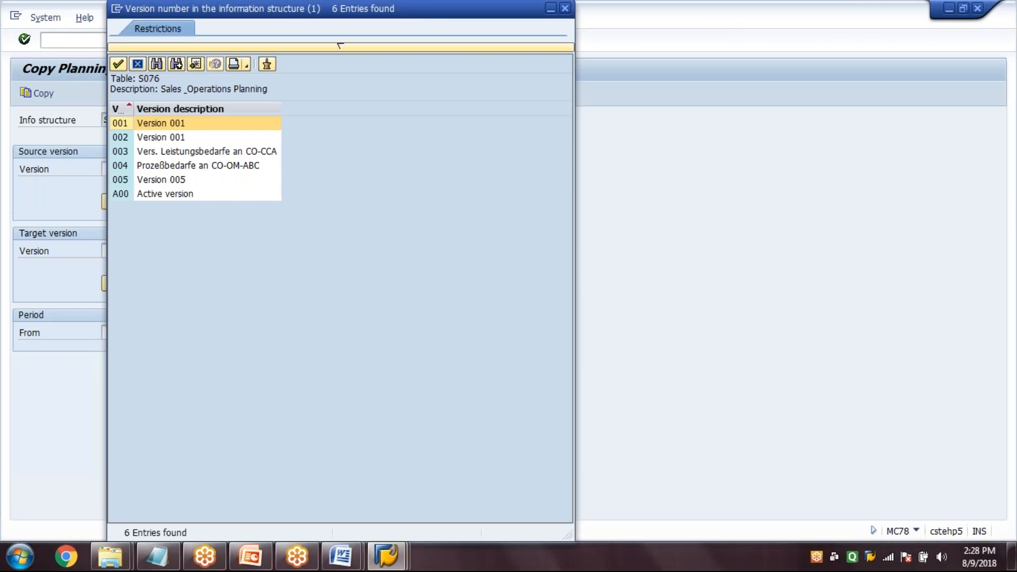
pyautogui.doubleClick(159, 179)
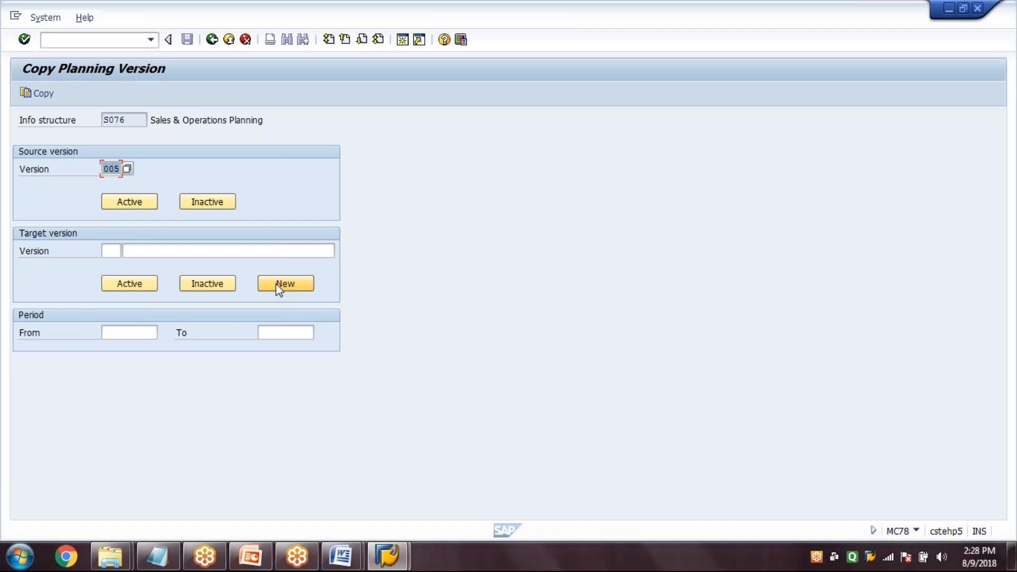
pyautogui.click(108, 169)
# Define a new target version 006 with the description Version 006
pyautogui.click(277, 283)
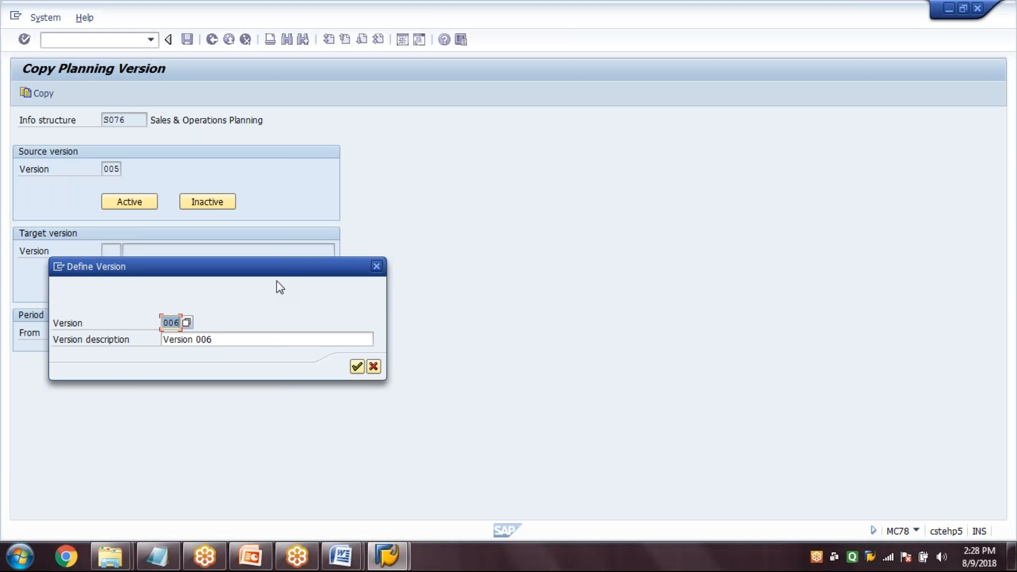
pyautogui.press('Tab')
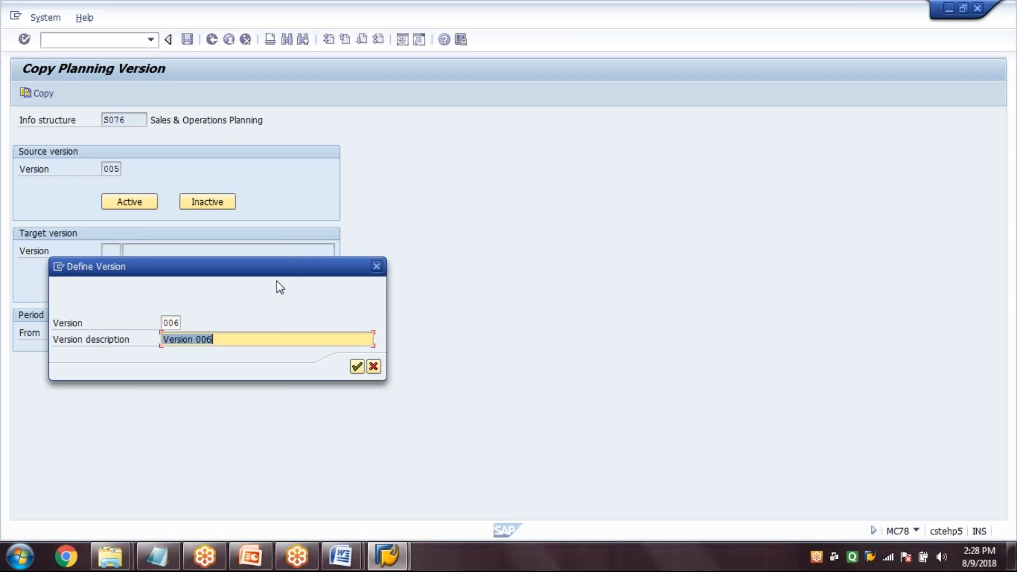
pyautogui.press('Tab')
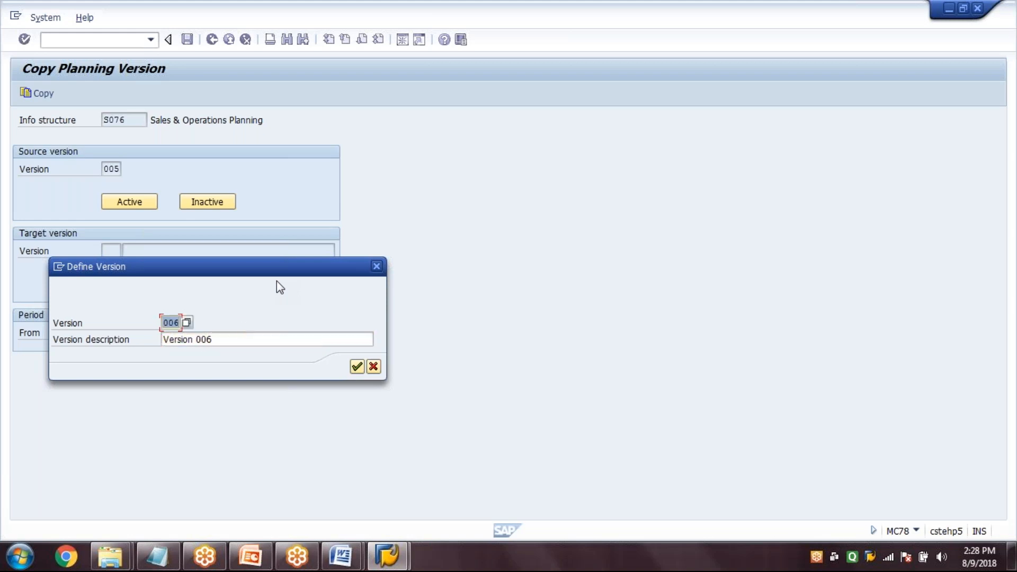
pyautogui.press('Tab')
pyautogui.press('End')
pyautogui.press('Tab')
pyautogui.press('Tab')
pyautogui.press('End')
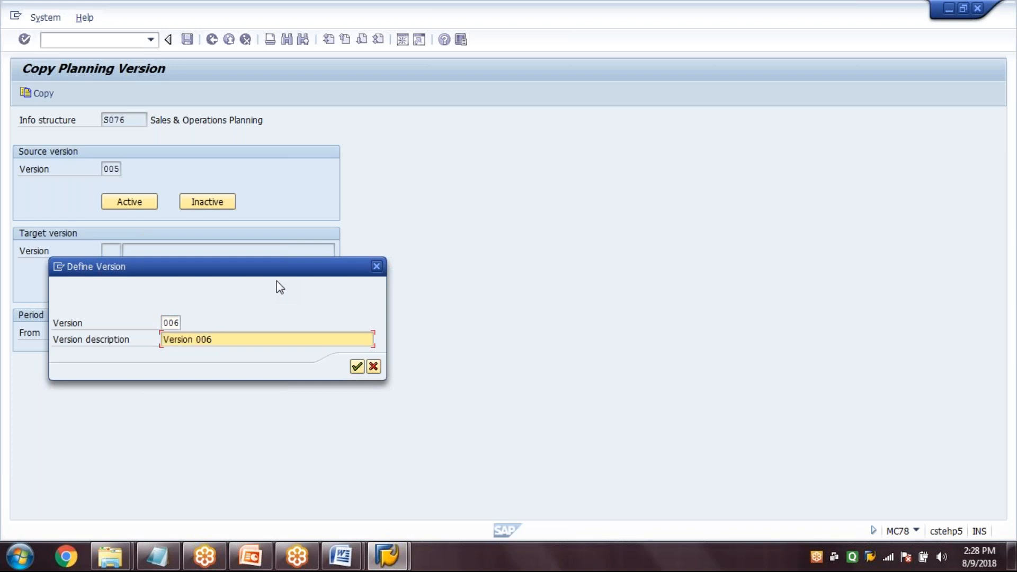
pyautogui.press('Return')
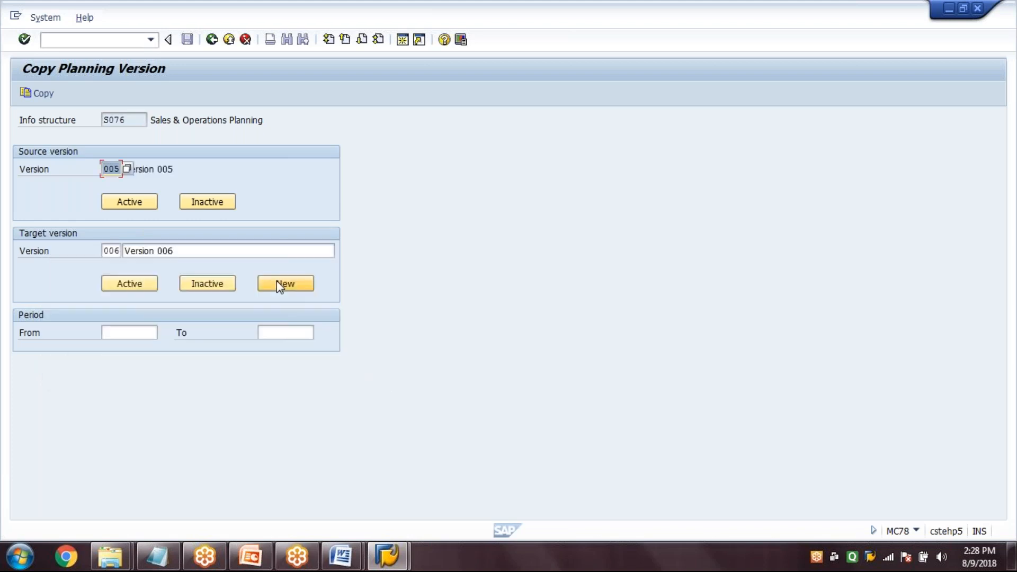
# Copy planning version 005 to version 006, agreeing to reset the target version, and return to SAP Easy Access
pyautogui.click(44, 95)
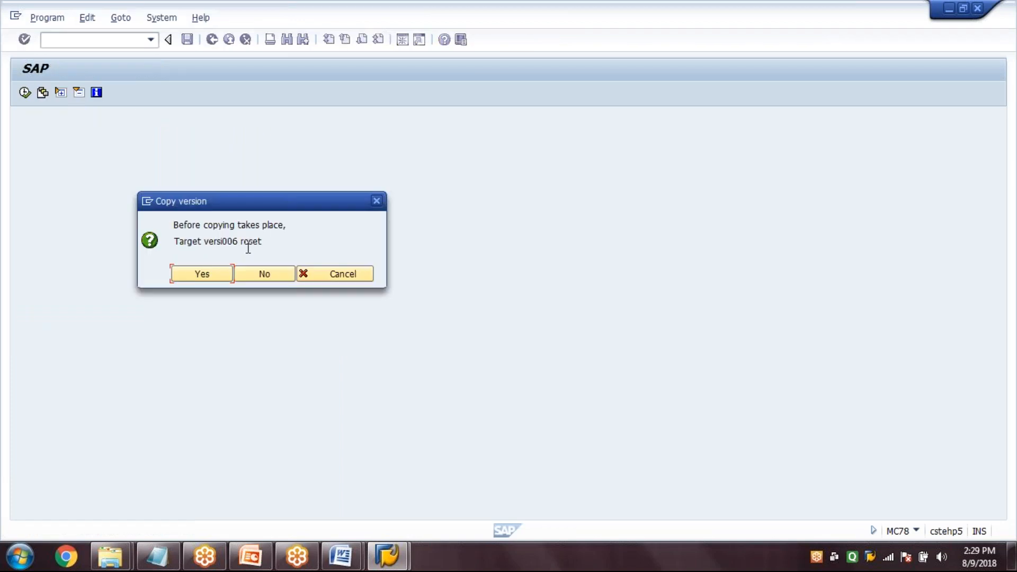
pyautogui.click(201, 276)
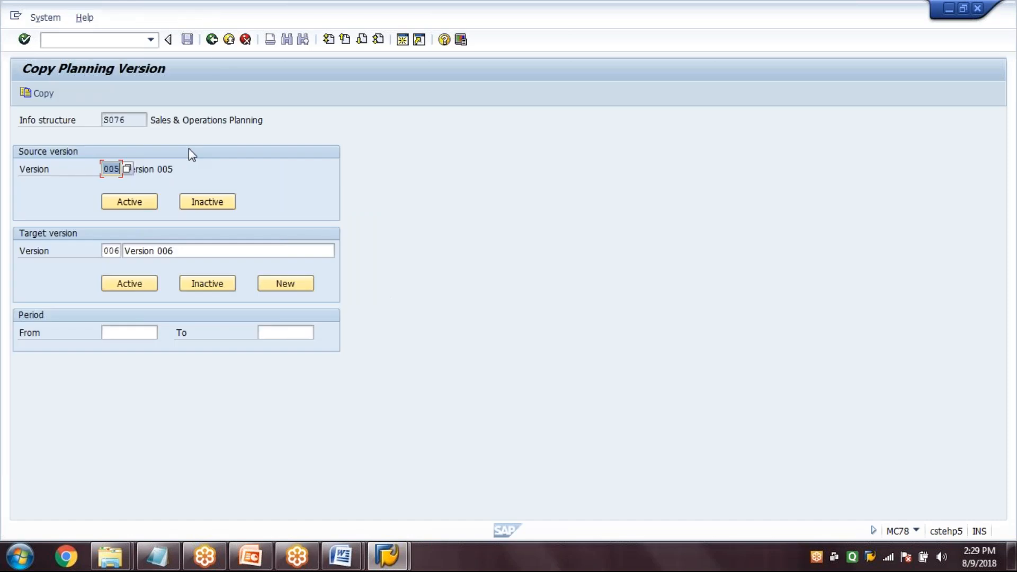
pyautogui.click(214, 48)
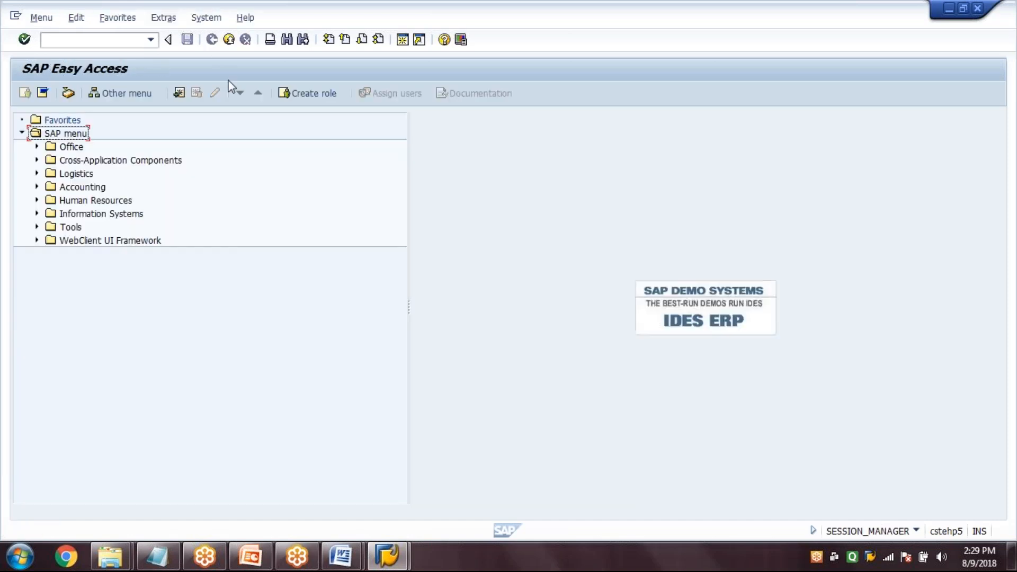
# Check the next process flow step in PowerPoint, and return to SAP to open Change Plan with transaction MC82
pyautogui.click(250, 557)
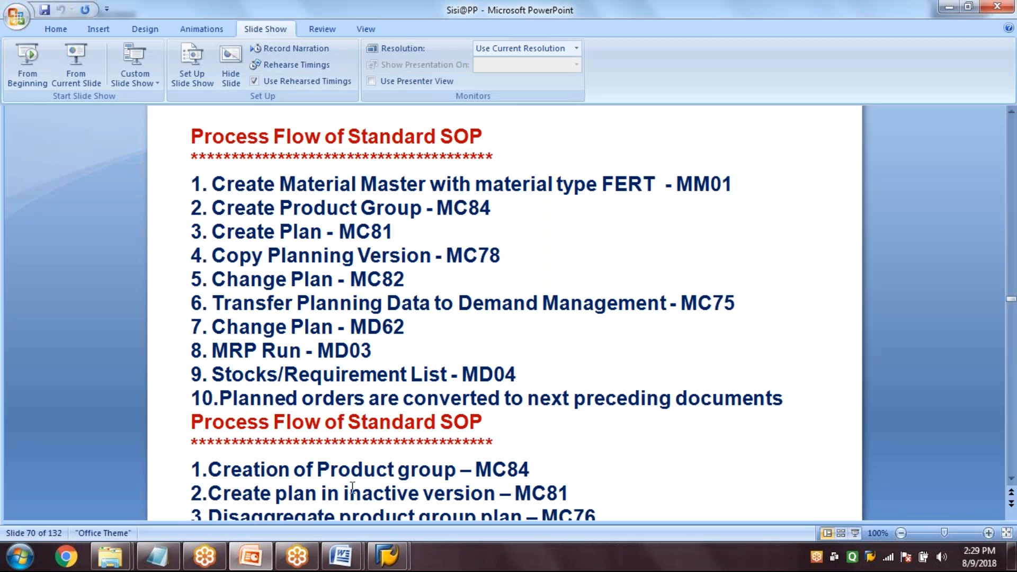
pyautogui.click(393, 565)
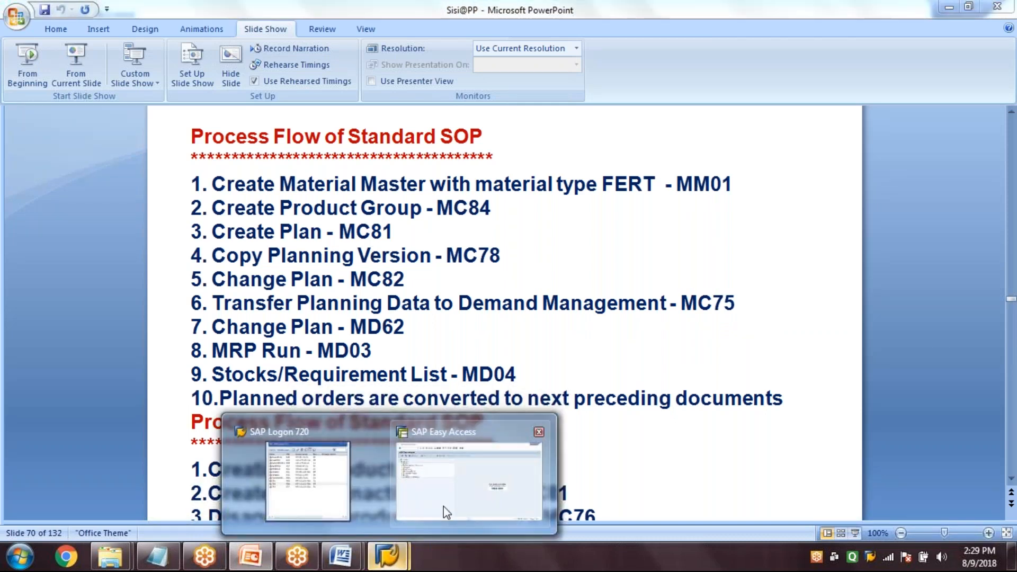
pyautogui.click(443, 508)
pyautogui.click(98, 39)
pyautogui.write('MC8')
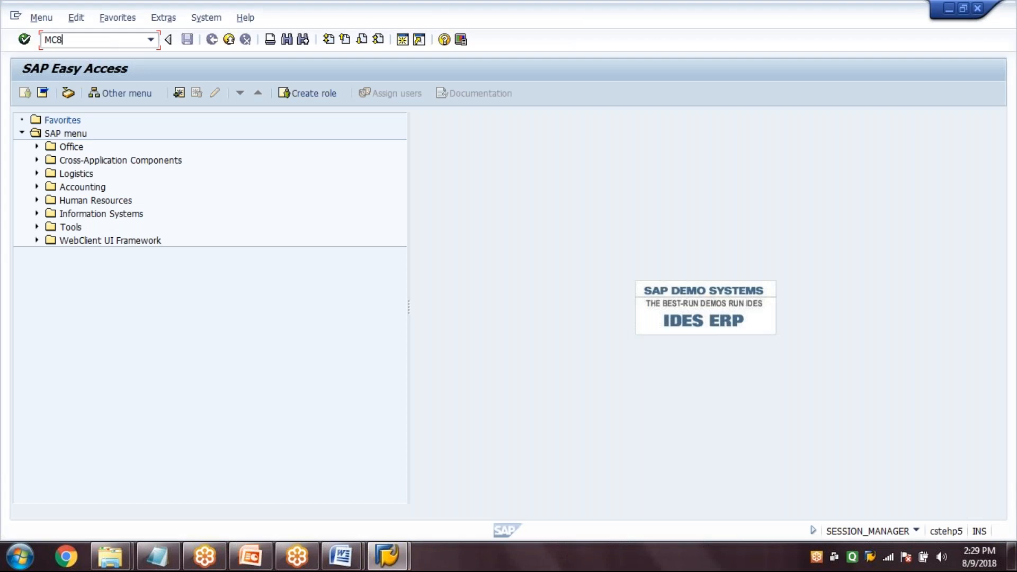
pyautogui.write('2')
pyautogui.press('Return')
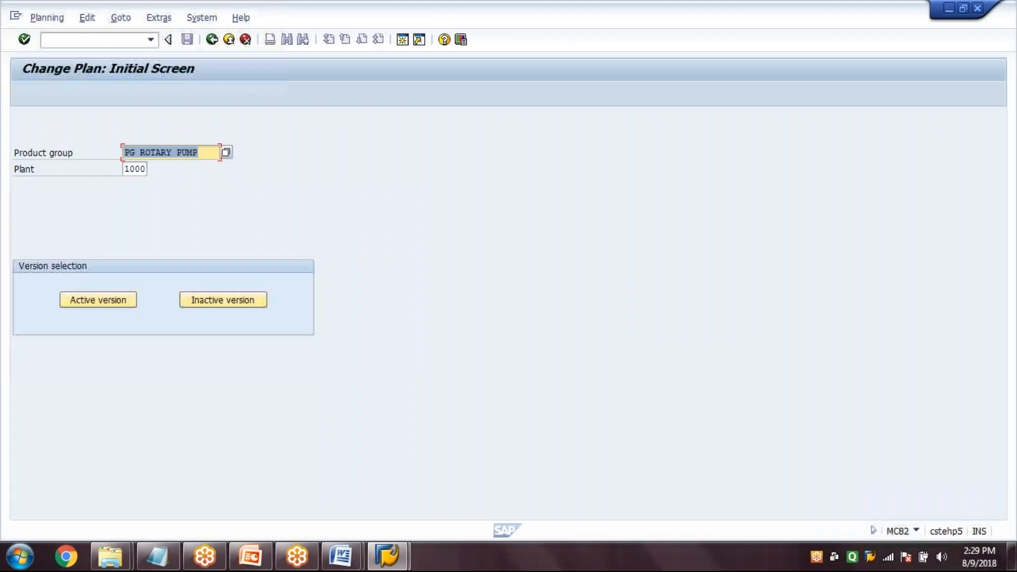
# Open the list of inactive versions for product group PG ROTARY PUMP in plant 1000
pyautogui.press('Tab')
pyautogui.hotkey('shift', 'Tab')
pyautogui.press('End')
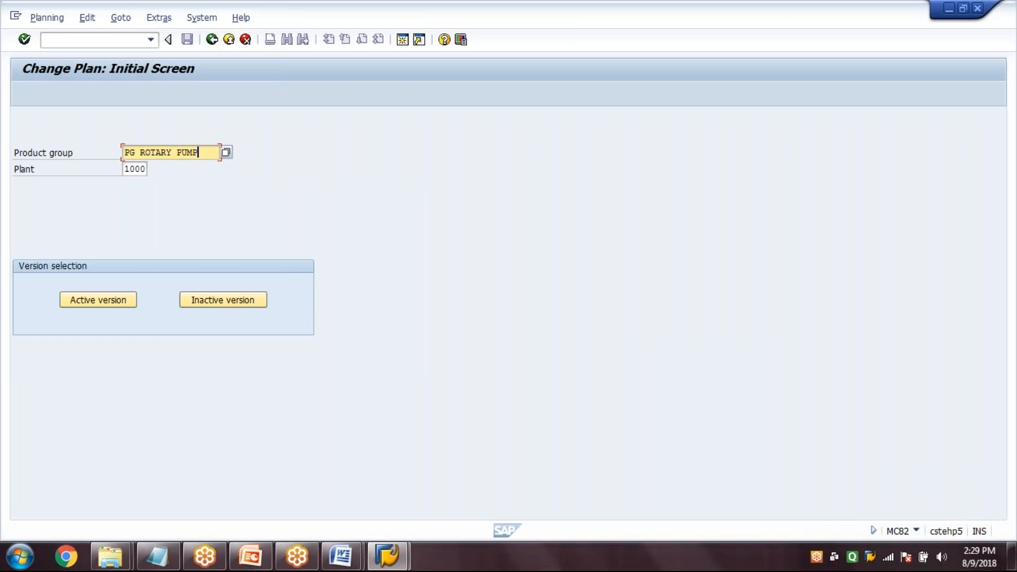
pyautogui.press('Return')
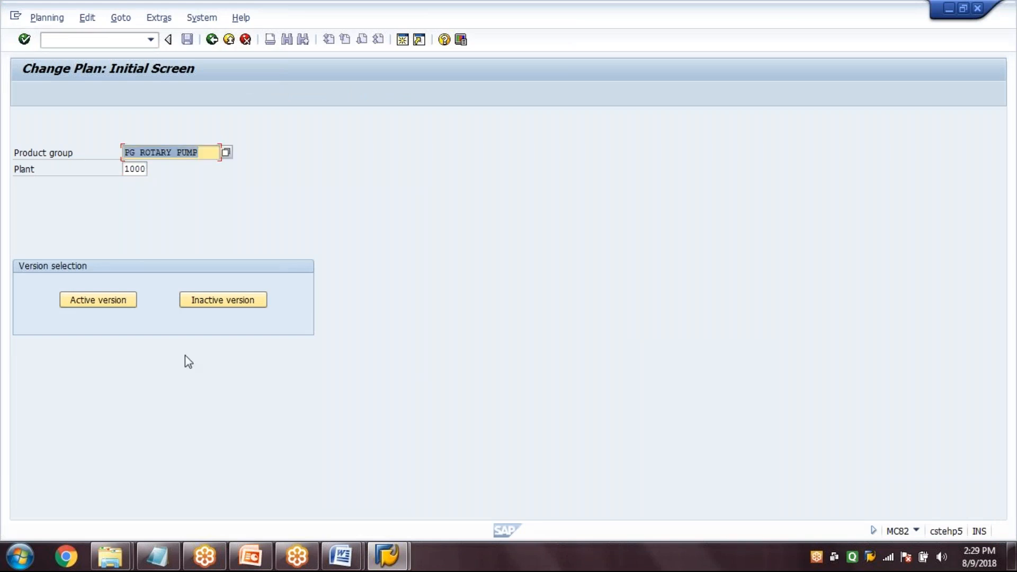
pyautogui.click(221, 301)
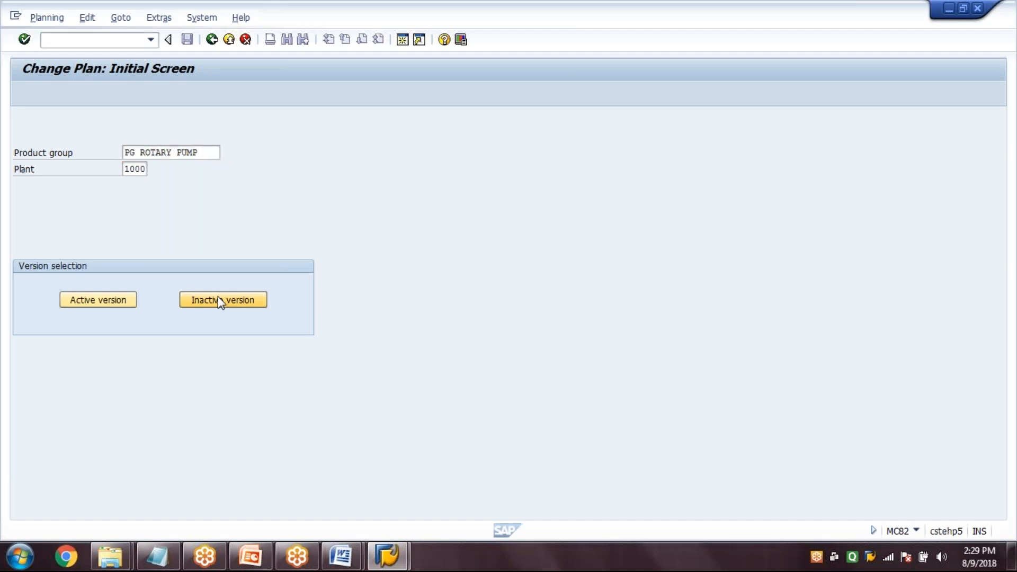
pyautogui.click(221, 300)
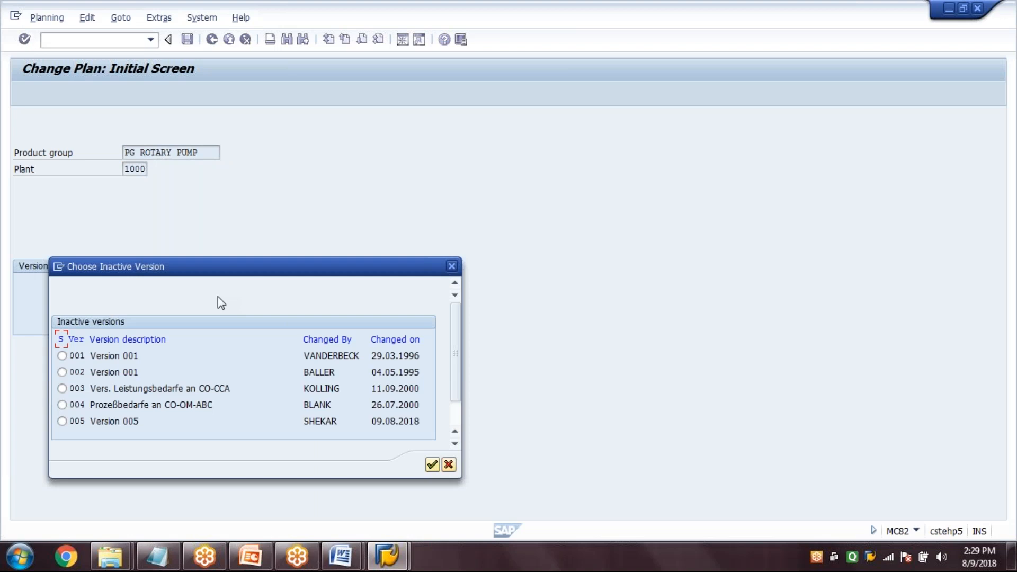
# Choose inactive version 006 from the list and open its rough-cut plan for changing
pyautogui.moveTo(243, 265); pyautogui.dragTo(312, 132)
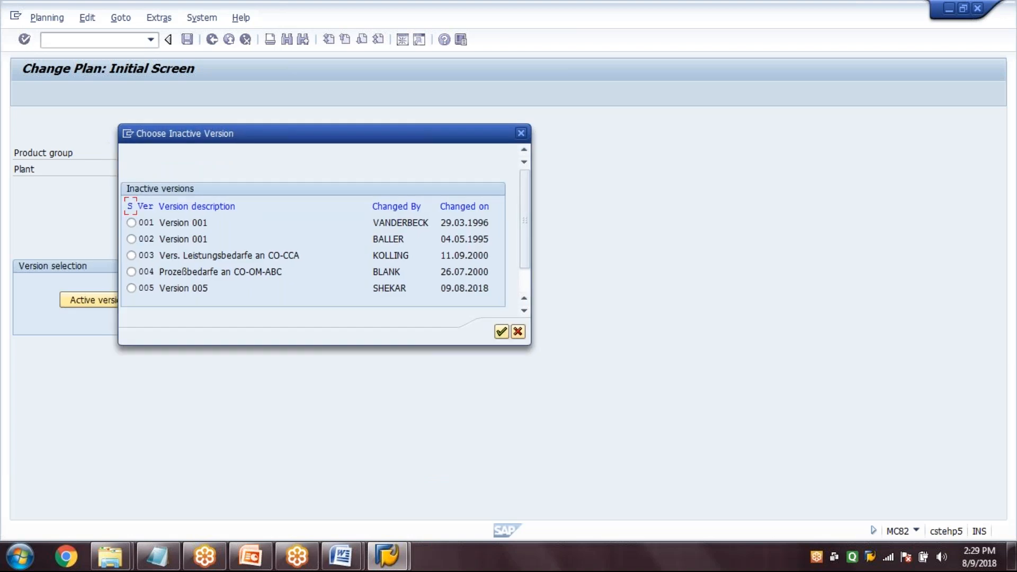
pyautogui.scroll(-3, 374, 281)
pyautogui.scroll(1, 400, 274)
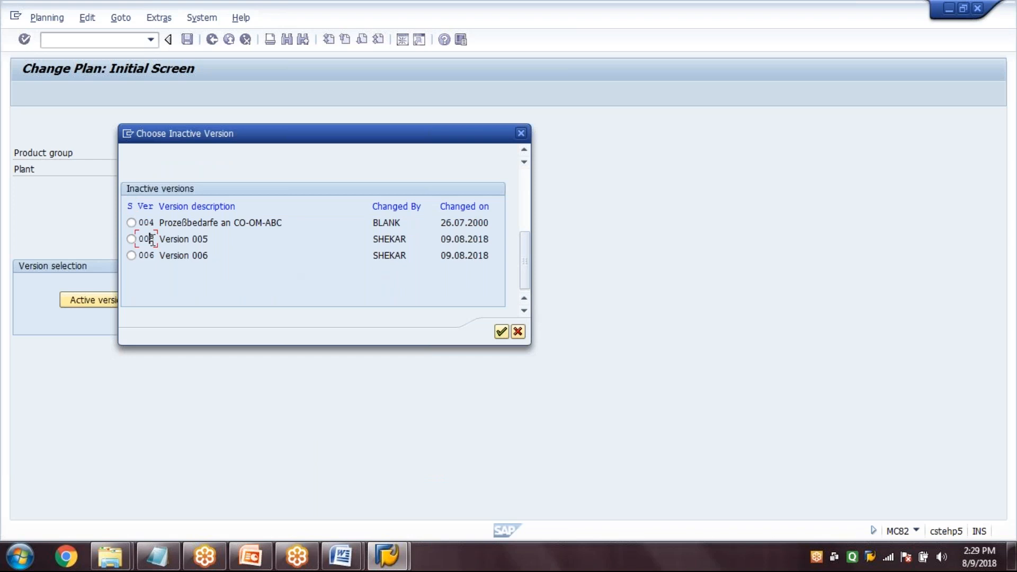
pyautogui.click(150, 256)
pyautogui.moveTo(216, 240); pyautogui.dragTo(134, 247)
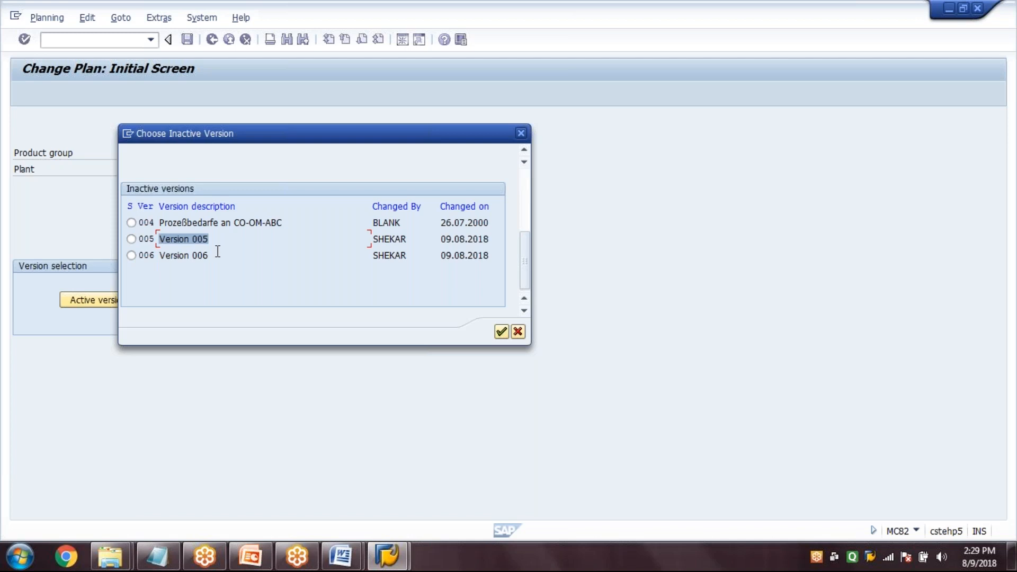
pyautogui.moveTo(216, 257); pyautogui.dragTo(145, 260)
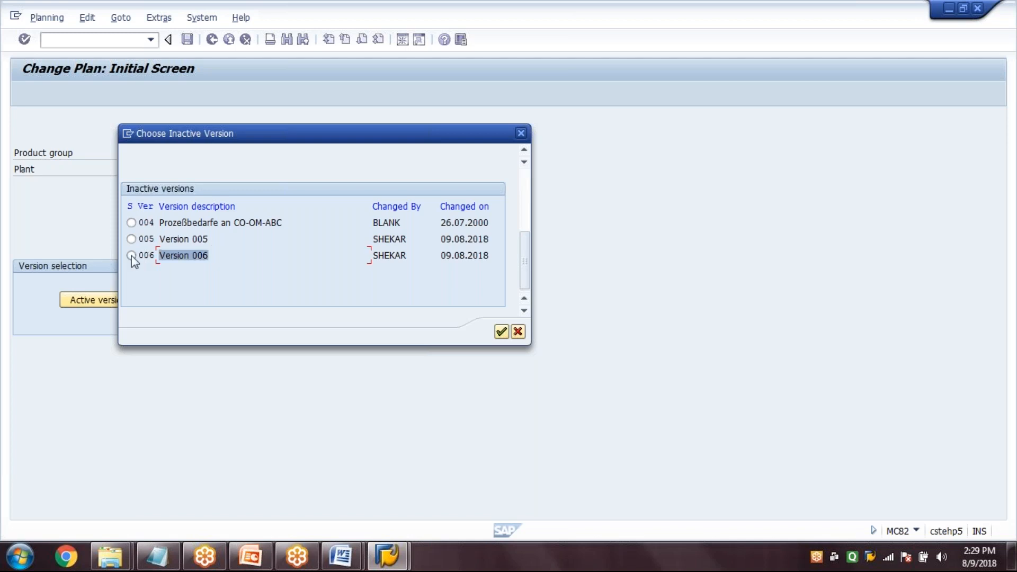
pyautogui.click(131, 255)
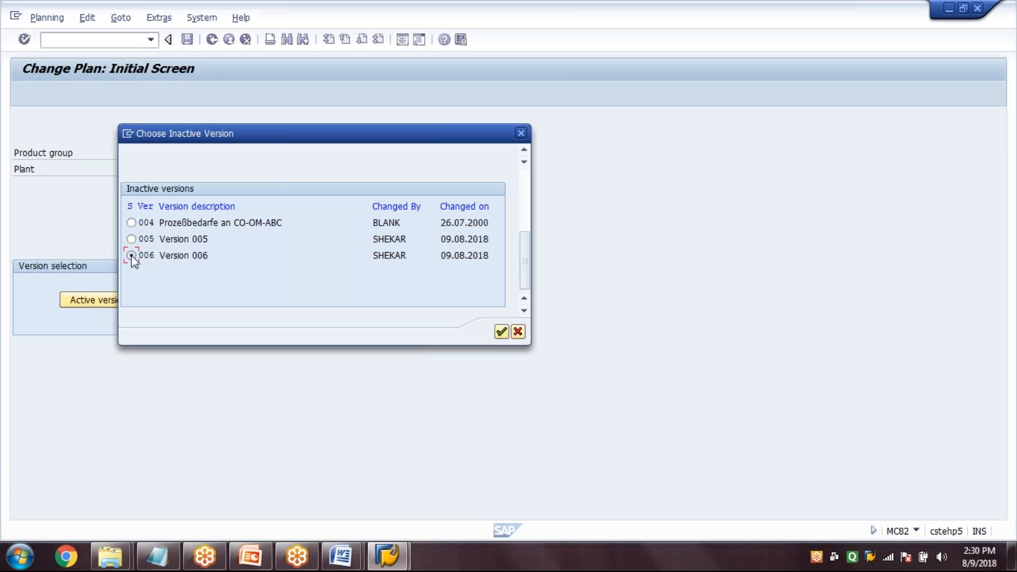
pyautogui.click(501, 332)
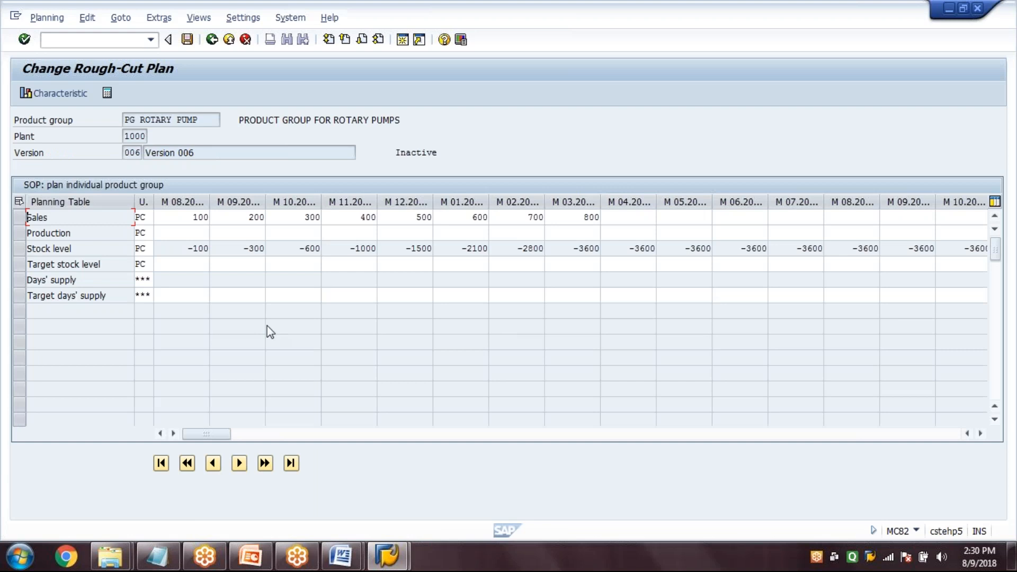
# Create the production plan from the Sales row of the planning table, synchronous to sales
pyautogui.click(20, 218)
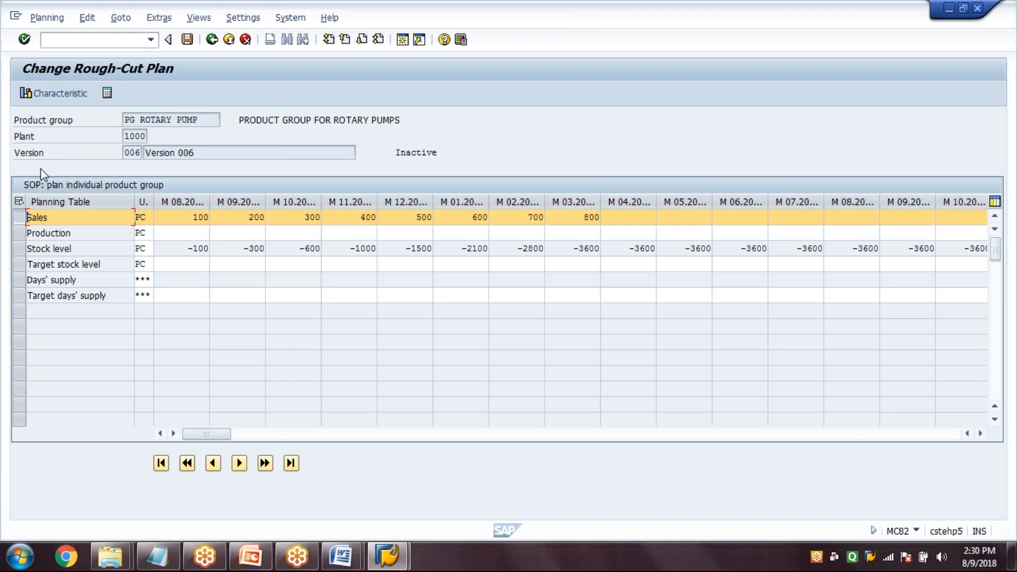
pyautogui.click(88, 18)
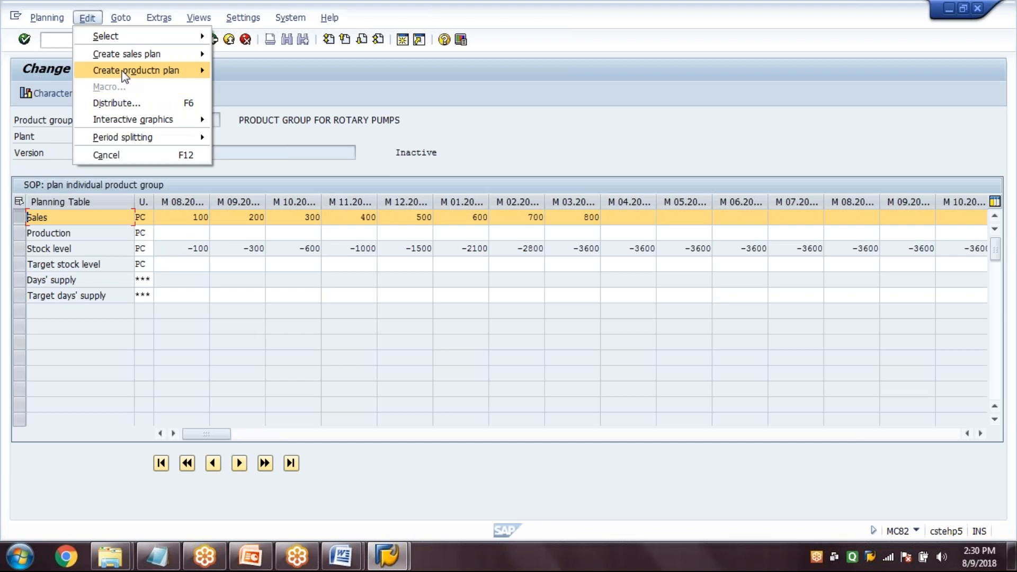
pyautogui.moveTo(144, 73)
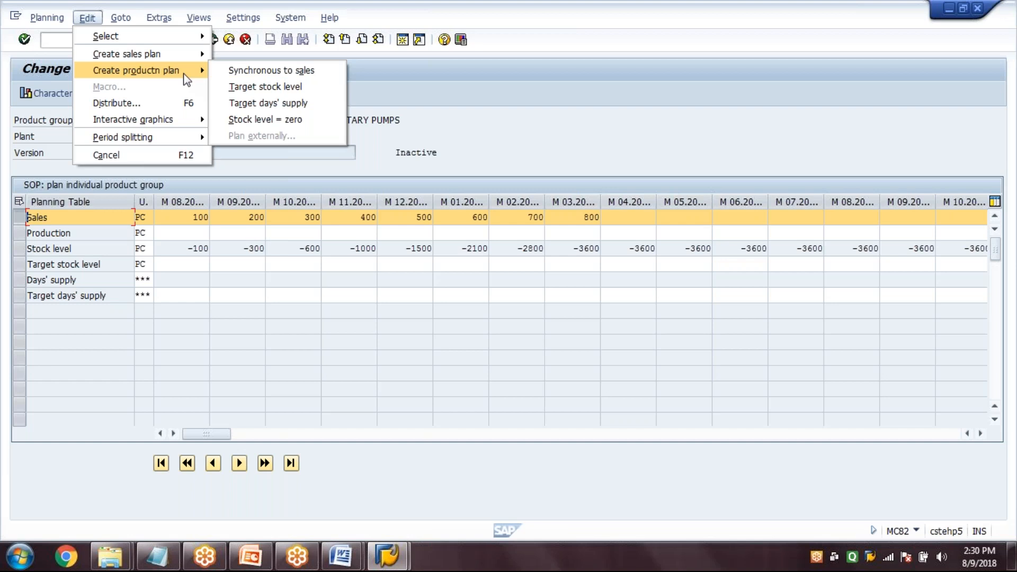
pyautogui.click(254, 71)
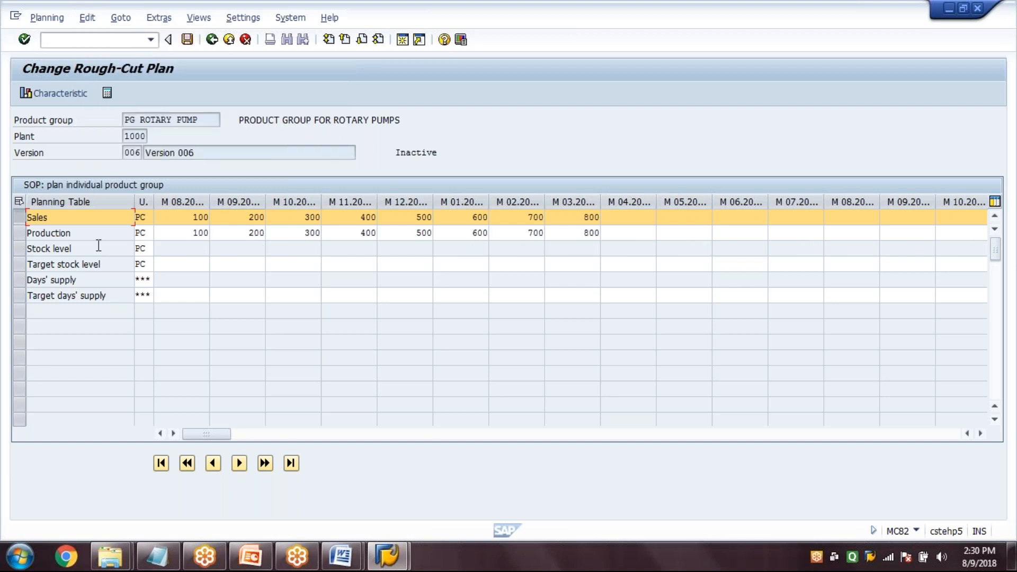
# Select the Production row, save the changed rough-cut plan and return to SAP Easy Access
pyautogui.click(20, 234)
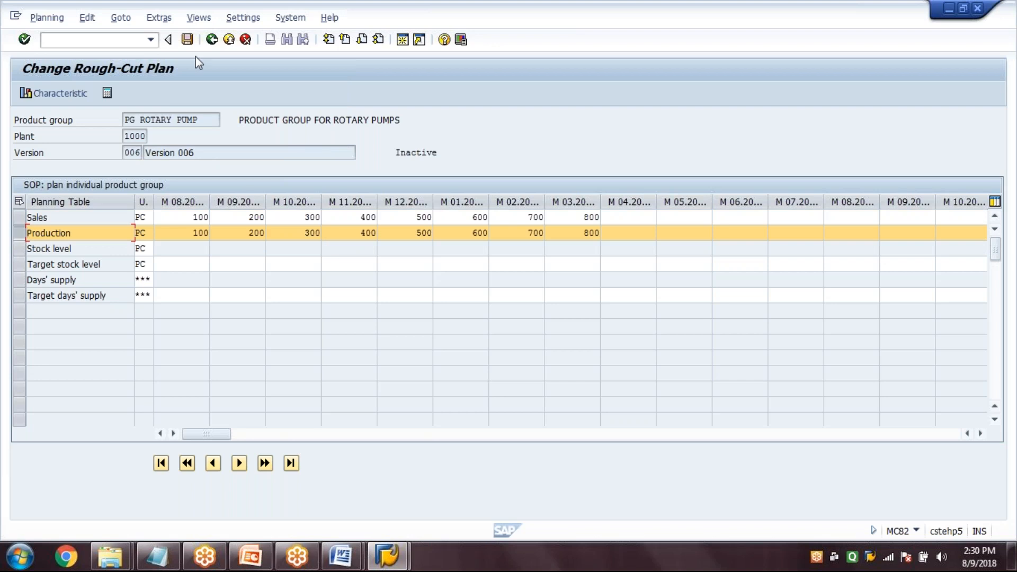
pyautogui.click(188, 39)
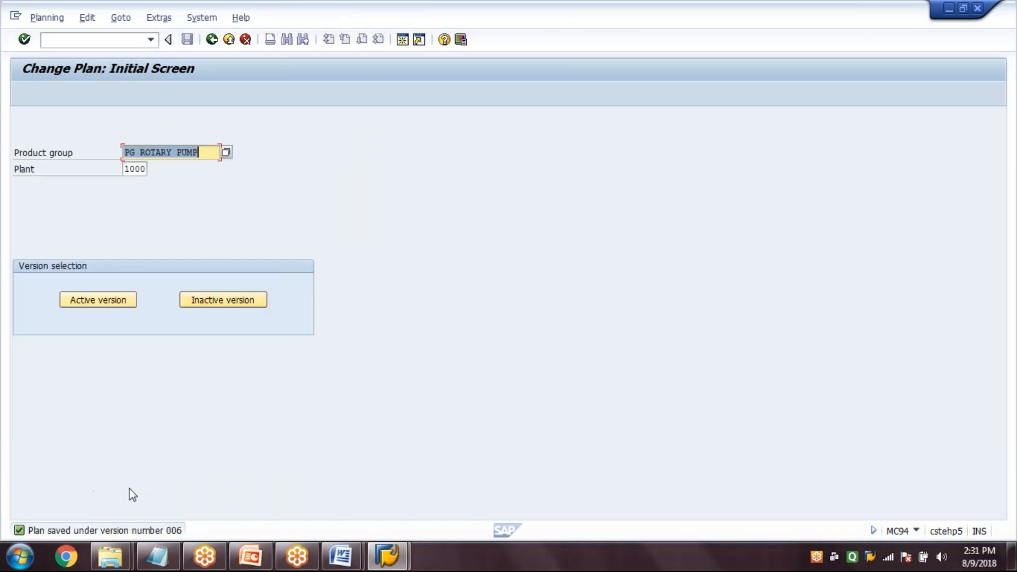
pyautogui.click(211, 40)
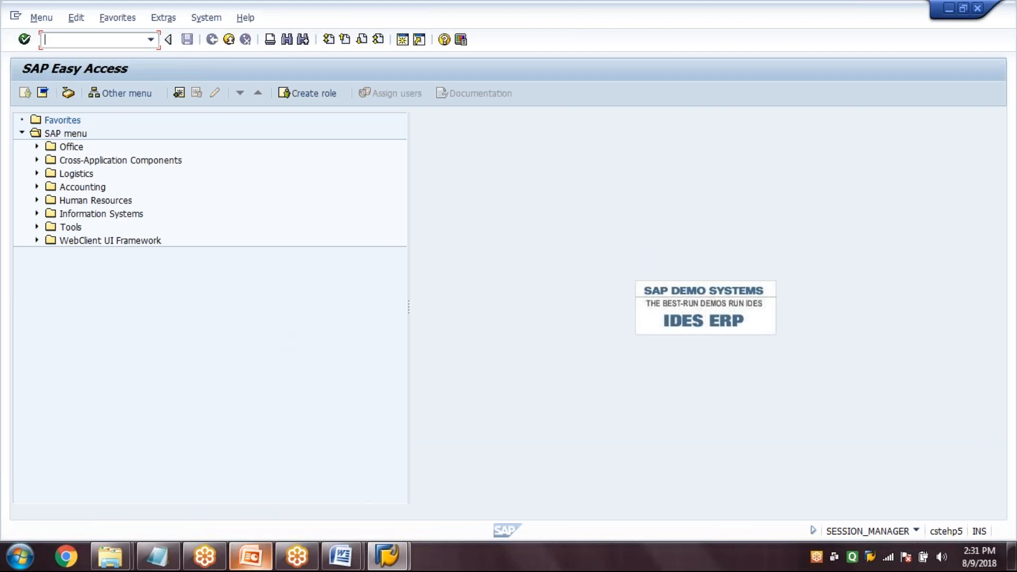
# Check the next process flow step in PowerPoint, and return to SAP to open Transfer Planning Data to Demand Management with transaction MC75
pyautogui.click(250, 557)
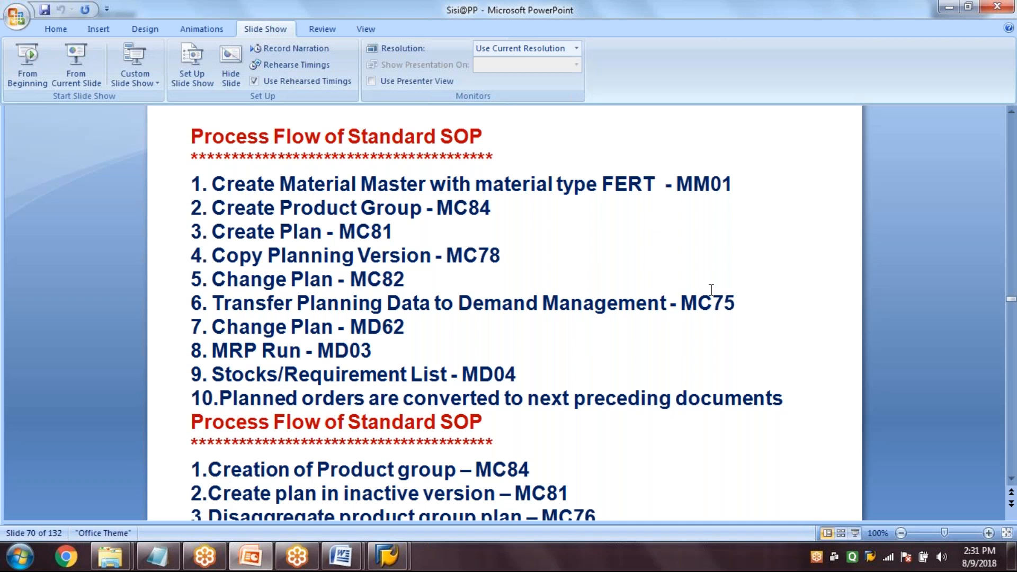
pyautogui.moveTo(395, 566)
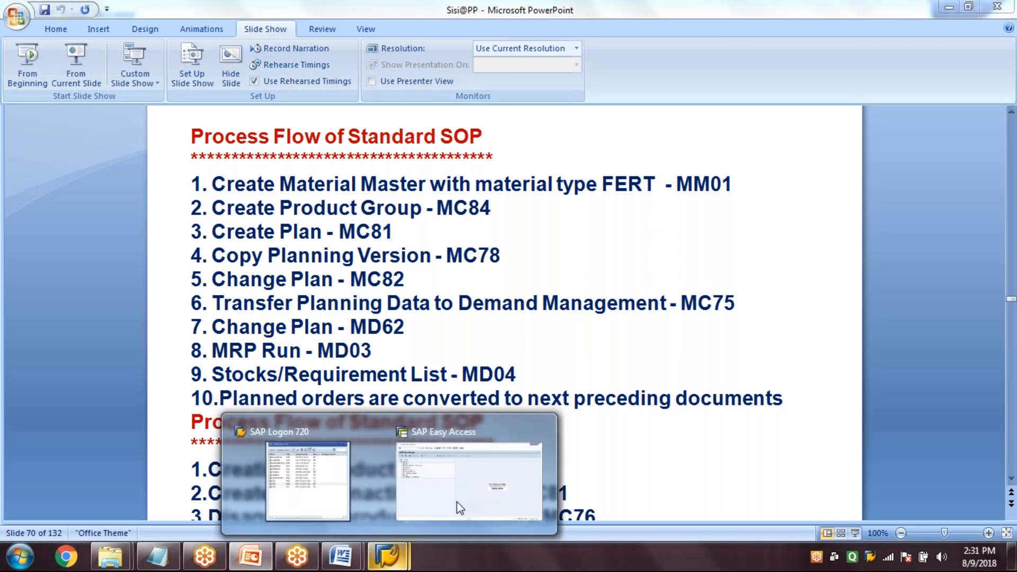
pyautogui.click(457, 508)
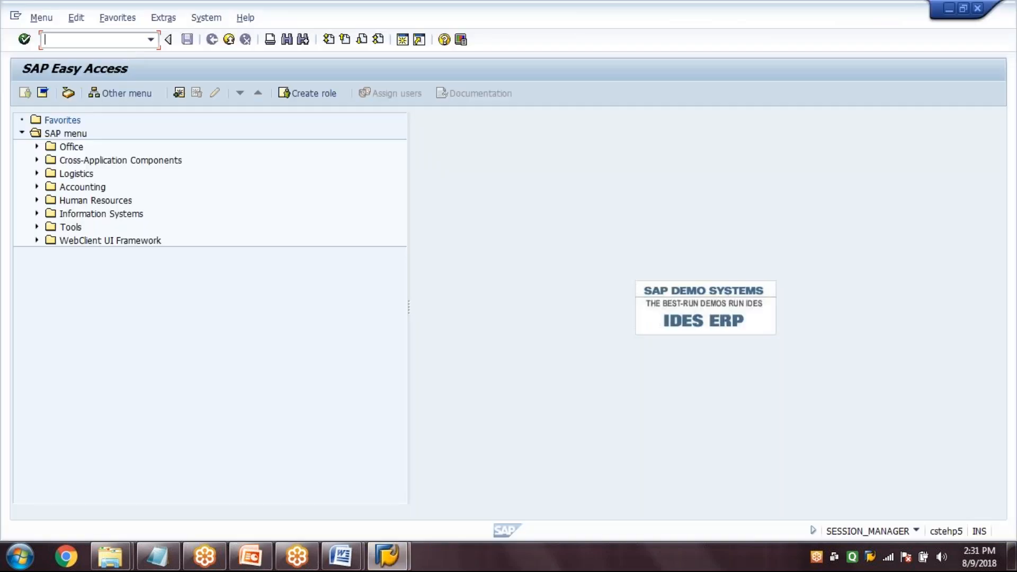
pyautogui.write('MC75')
pyautogui.press('Return')
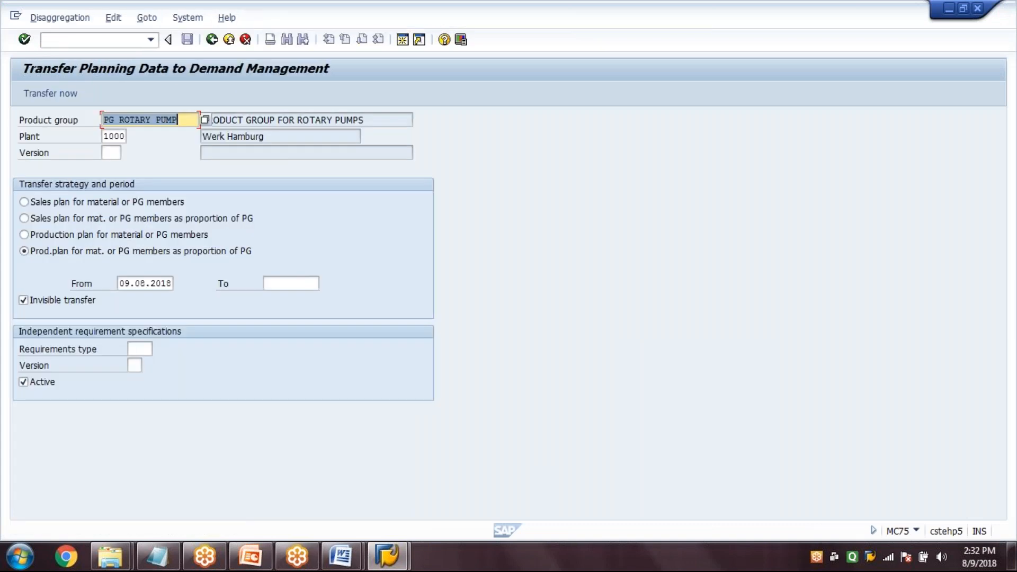
# Set version 006, choose the sales plan for materials or PG members as proportion of PG, and turn off the invisible transfer
pyautogui.press('Tab')
pyautogui.press('Tab')
pyautogui.write('0')
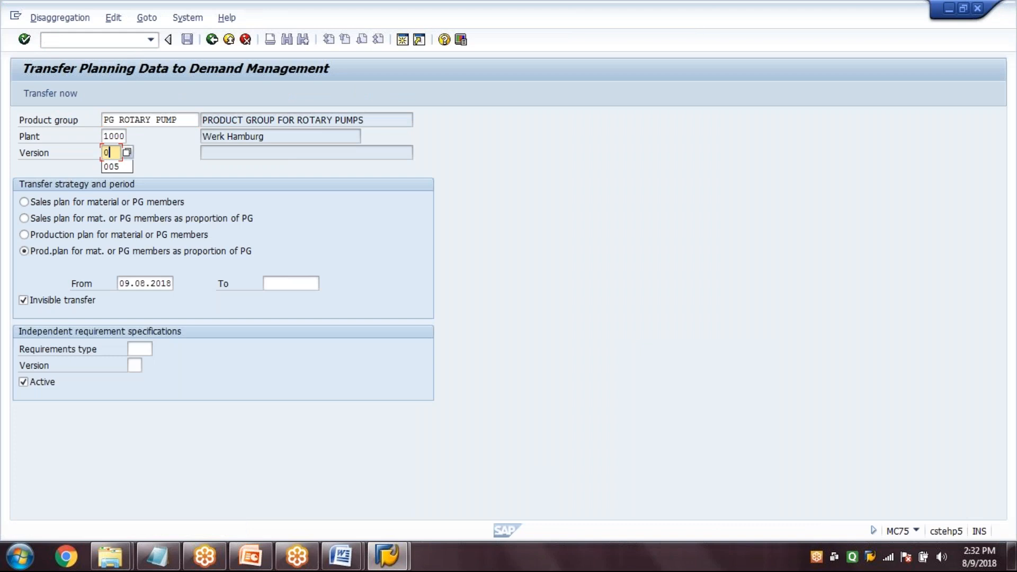
pyautogui.write('06')
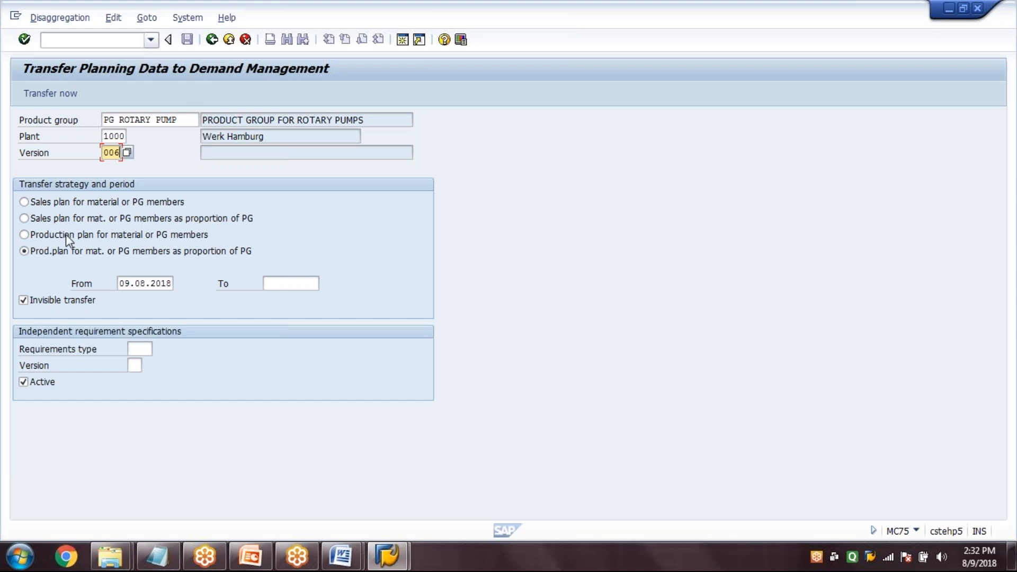
pyautogui.click(50, 220)
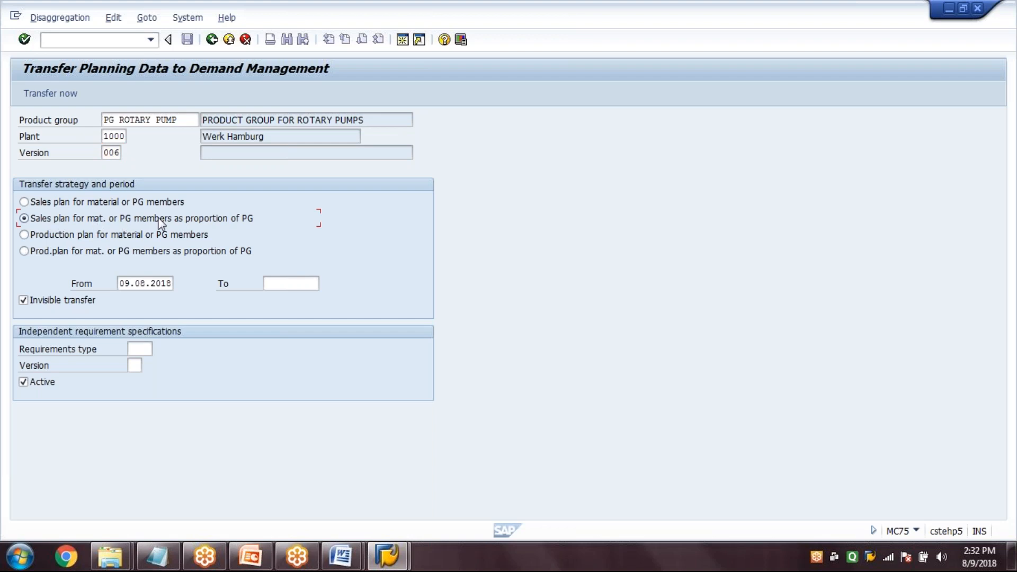
pyautogui.click(60, 301)
# Specify requirements type LSF and version 00 for the independent requirements, and run the transfer to demand management
pyautogui.click(150, 349)
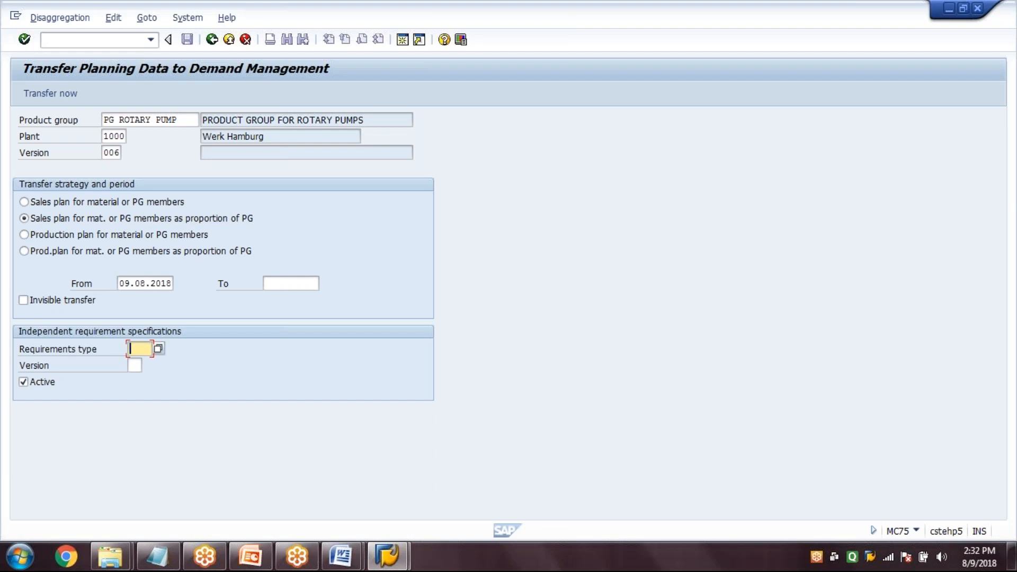
pyautogui.write('LSG')
pyautogui.press('BackSpace')
pyautogui.write('F')
pyautogui.press('Tab')
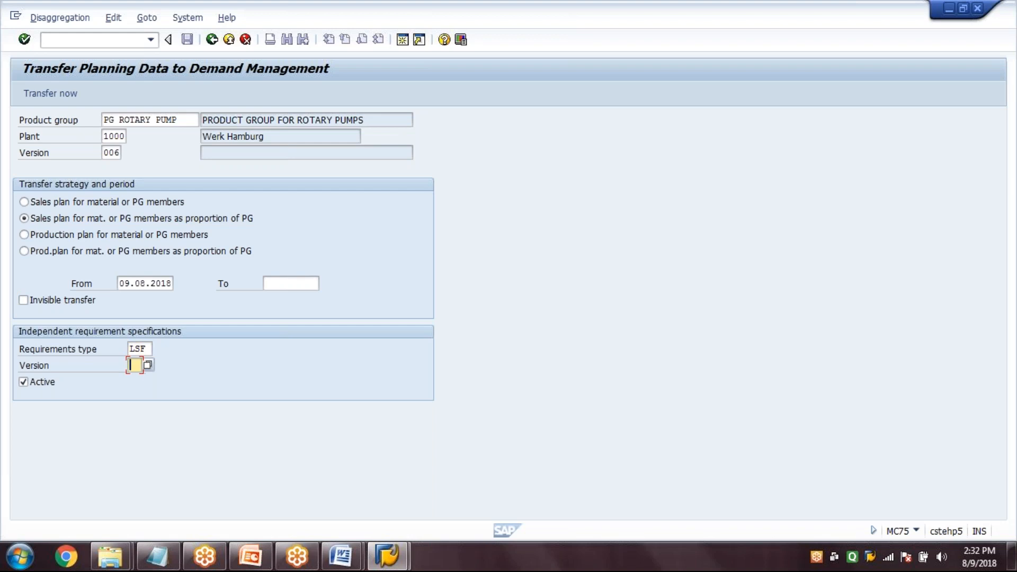
pyautogui.write('00')
pyautogui.click(150, 349)
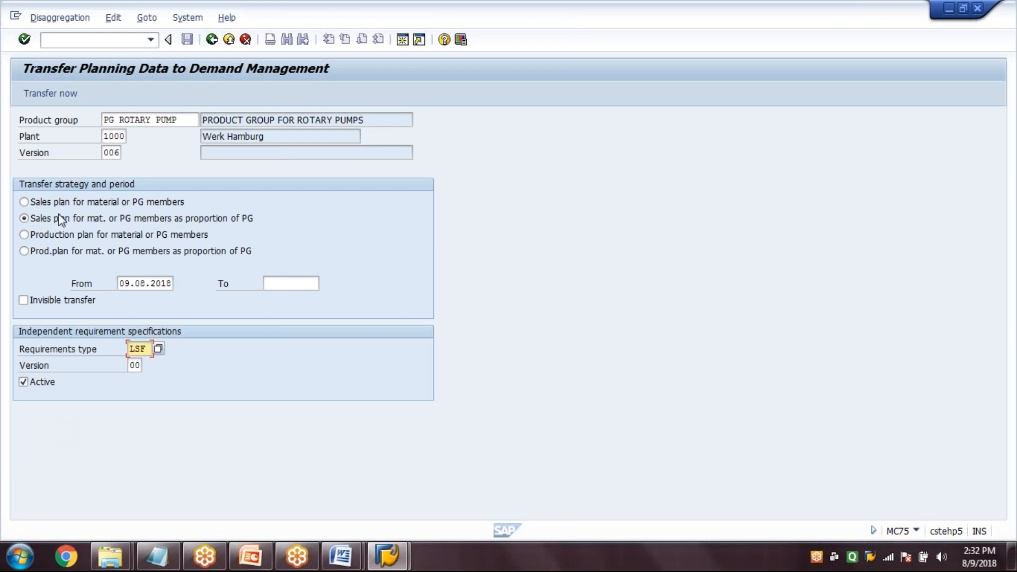
pyautogui.click(58, 93)
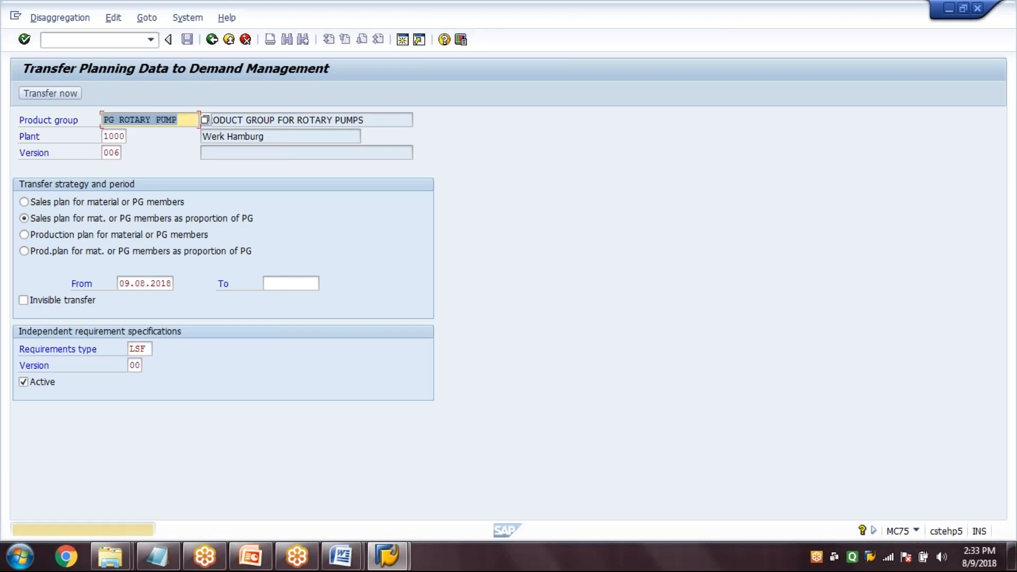
pyautogui.press('Return')
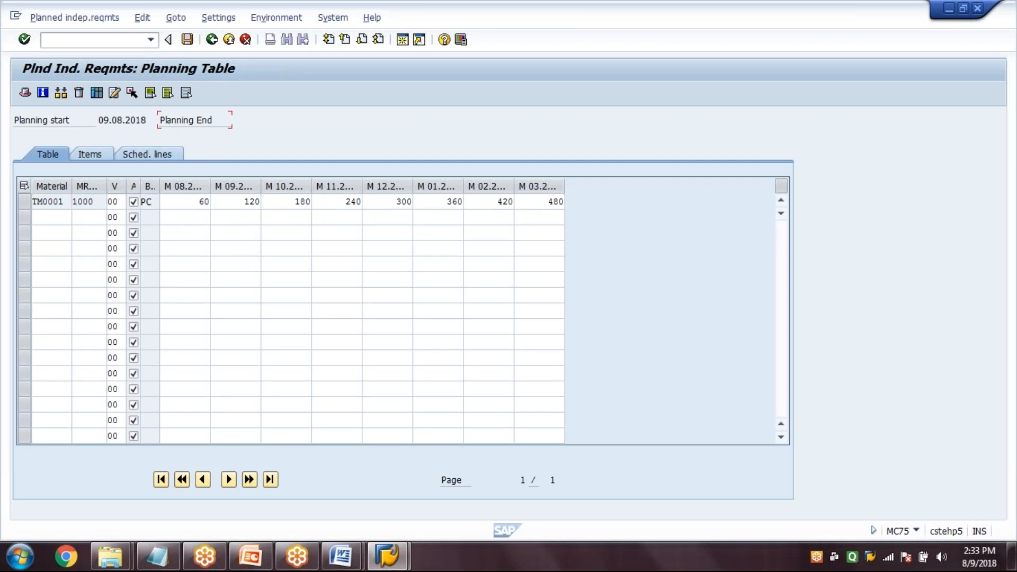
# Review the monthly planned independent requirements of material TM0001 in the planning table and save them
pyautogui.click(24, 203)
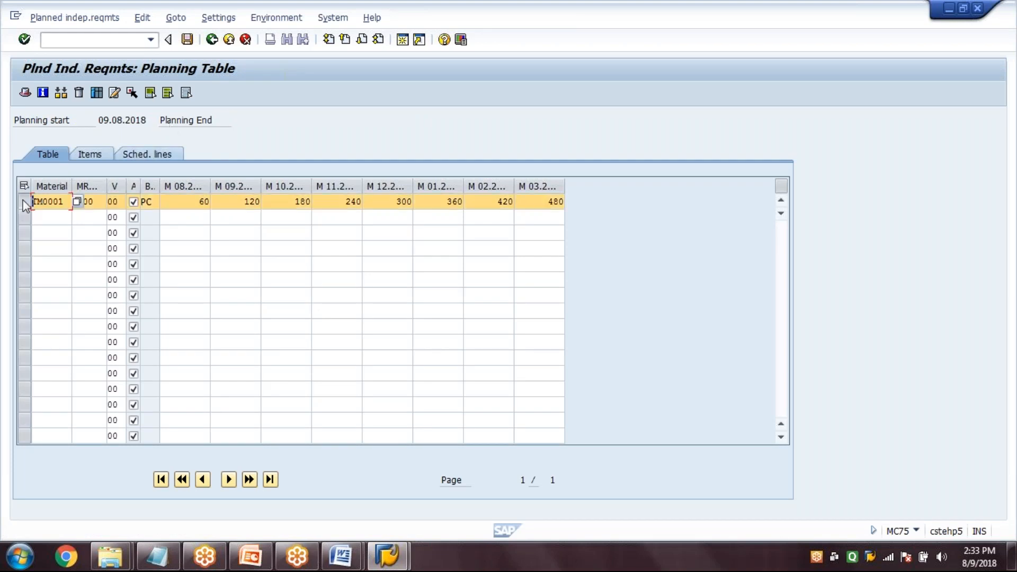
pyautogui.click(176, 202)
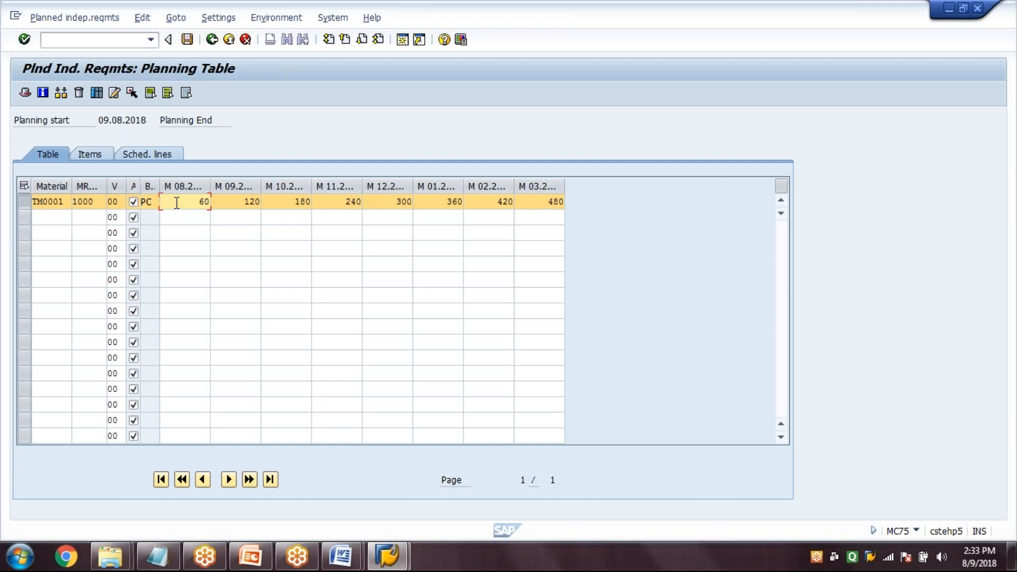
pyautogui.click(294, 201)
pyautogui.click(344, 202)
pyautogui.click(394, 202)
pyautogui.click(499, 202)
pyautogui.click(550, 201)
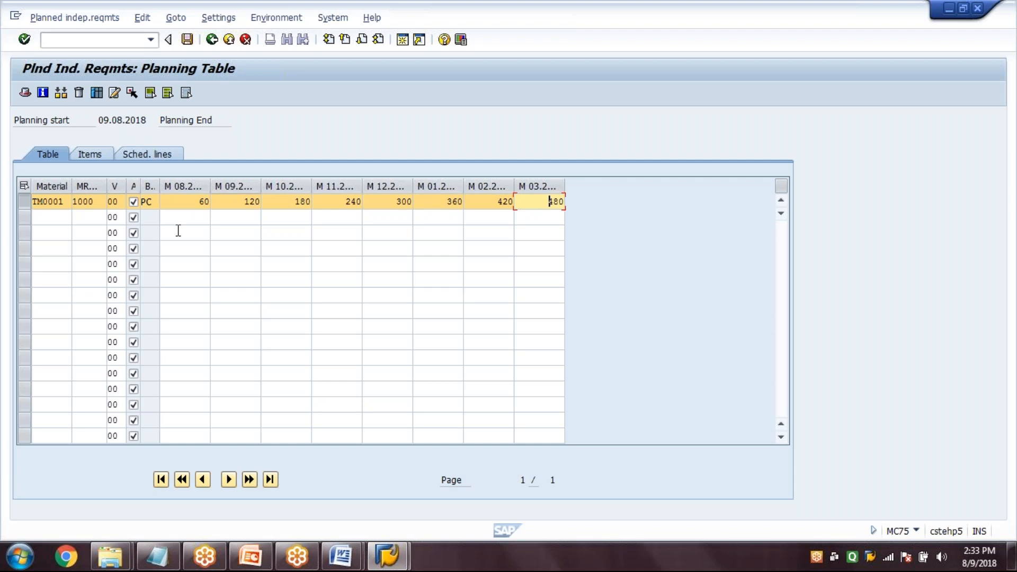
pyautogui.click(66, 201)
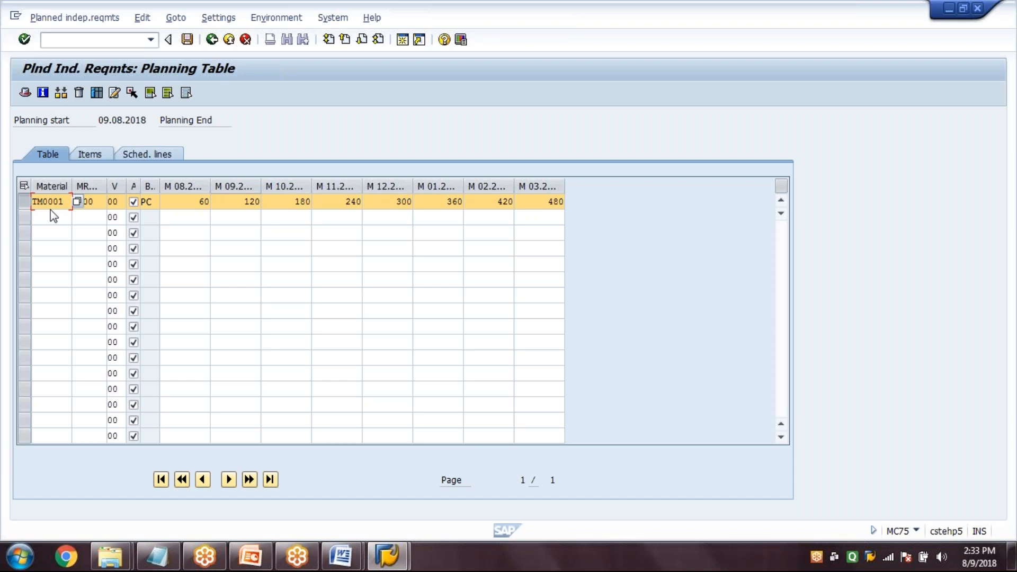
pyautogui.click(187, 39)
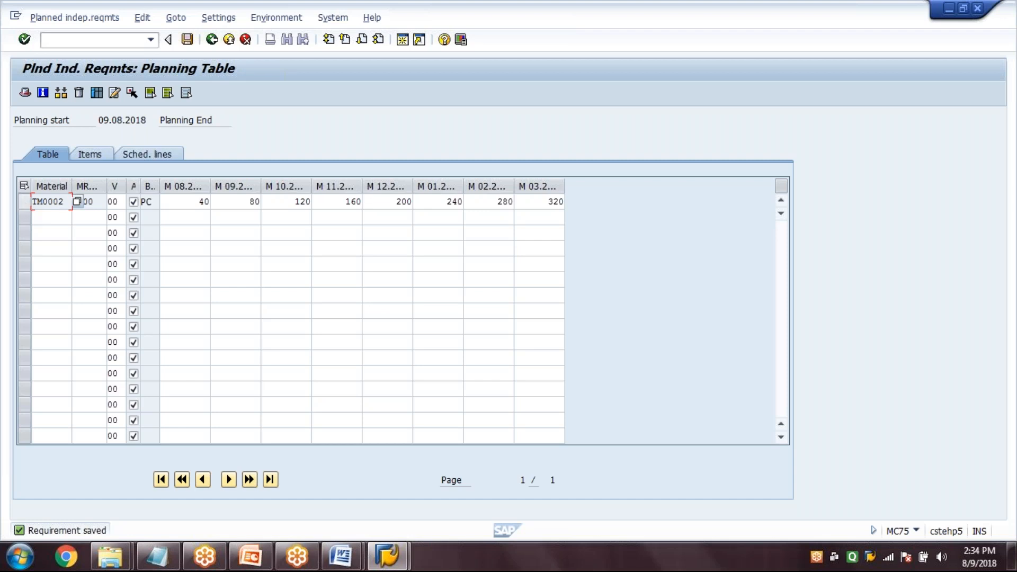
# Review the monthly planned independent requirements of material TM0002 in the planning table and save them
pyautogui.click(193, 187)
pyautogui.click(194, 186)
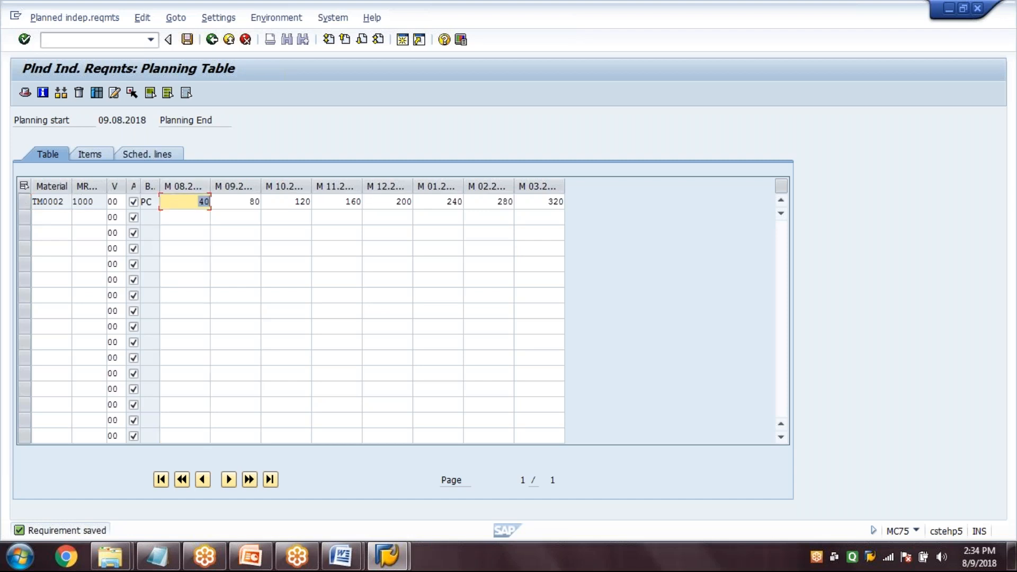
pyautogui.click(188, 41)
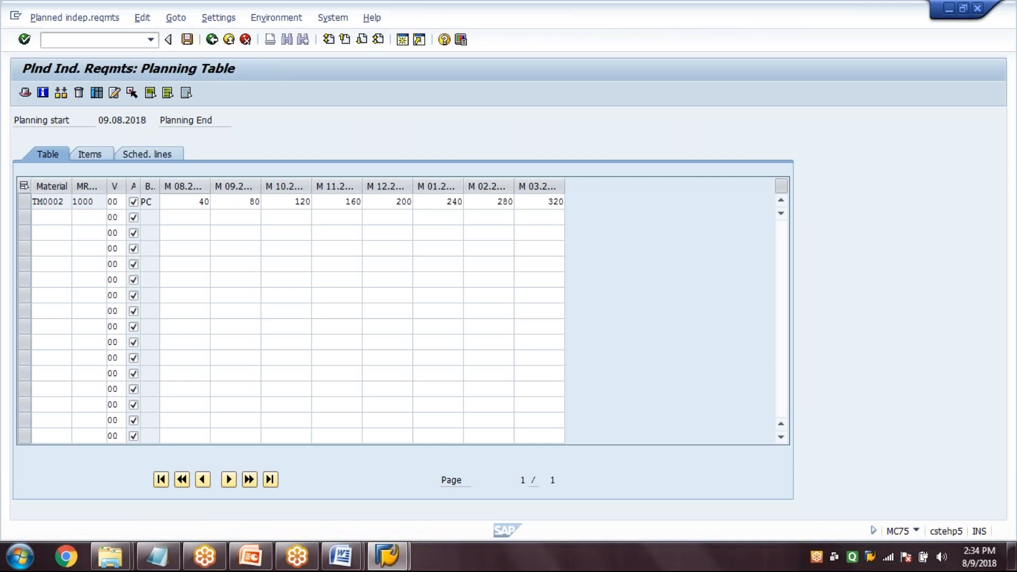
pyautogui.click(188, 42)
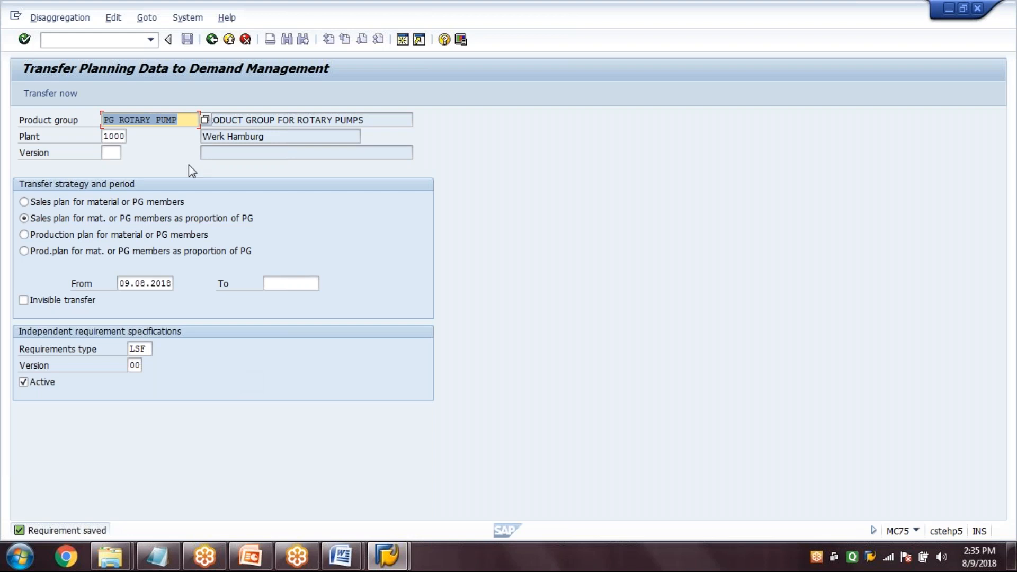
# Leave the demand management transfer and open Change Planned Independent Requirements with transaction MD62
pyautogui.click(211, 41)
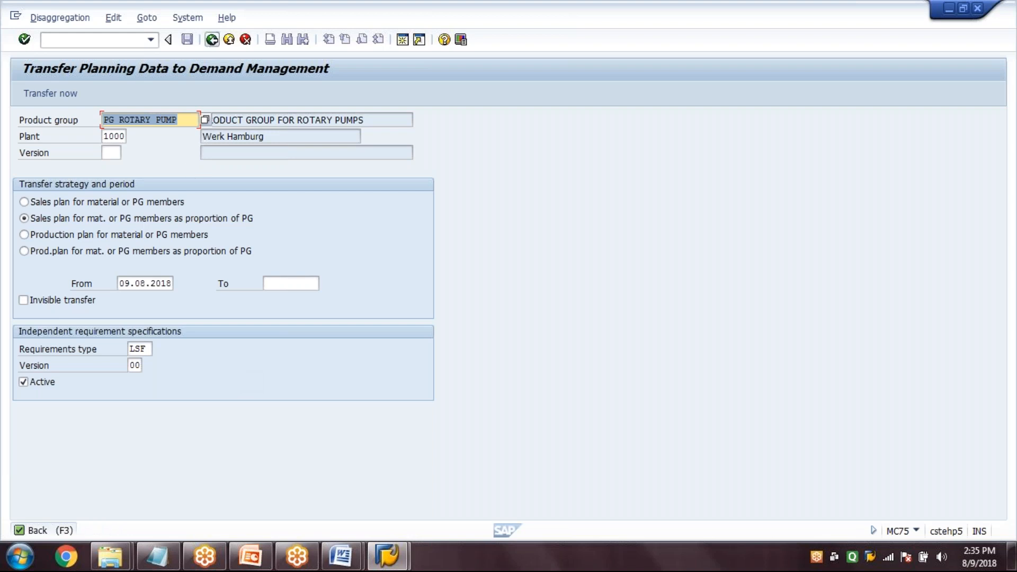
pyautogui.write('MD62')
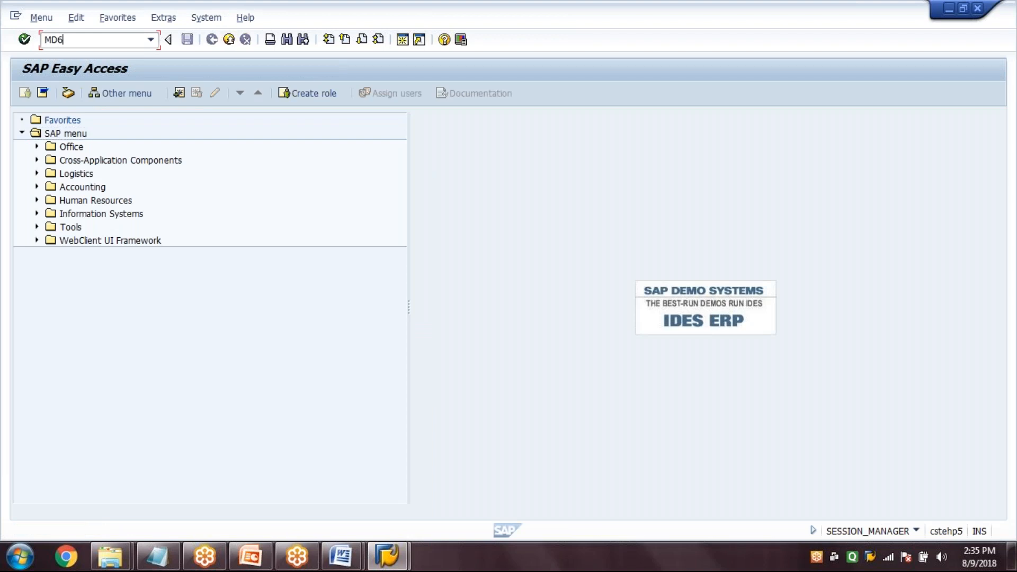
pyautogui.press('Return')
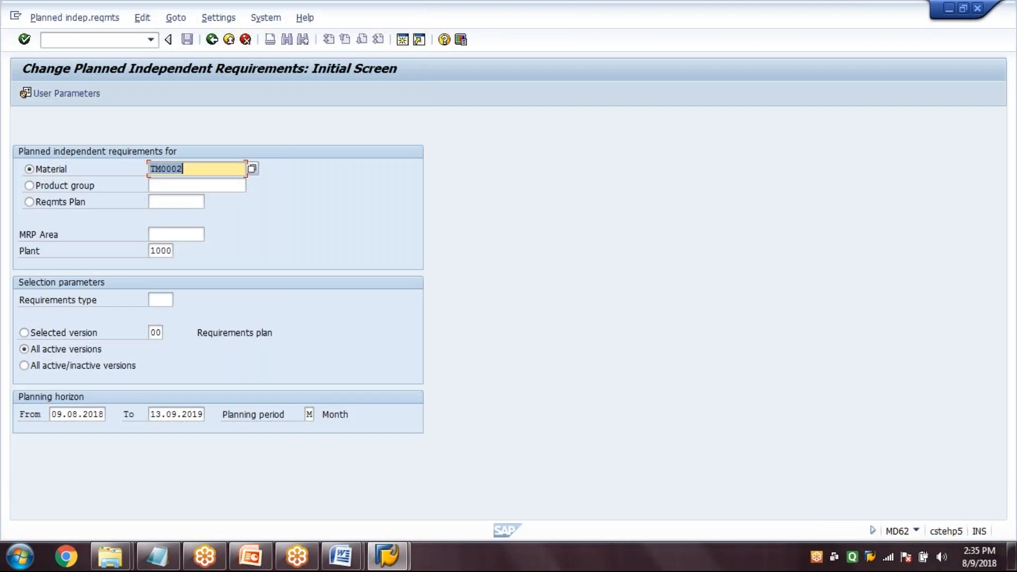
# Clear the material and select the requirements by product group PG ROTARY PUMP instead
pyautogui.press('BackSpace')
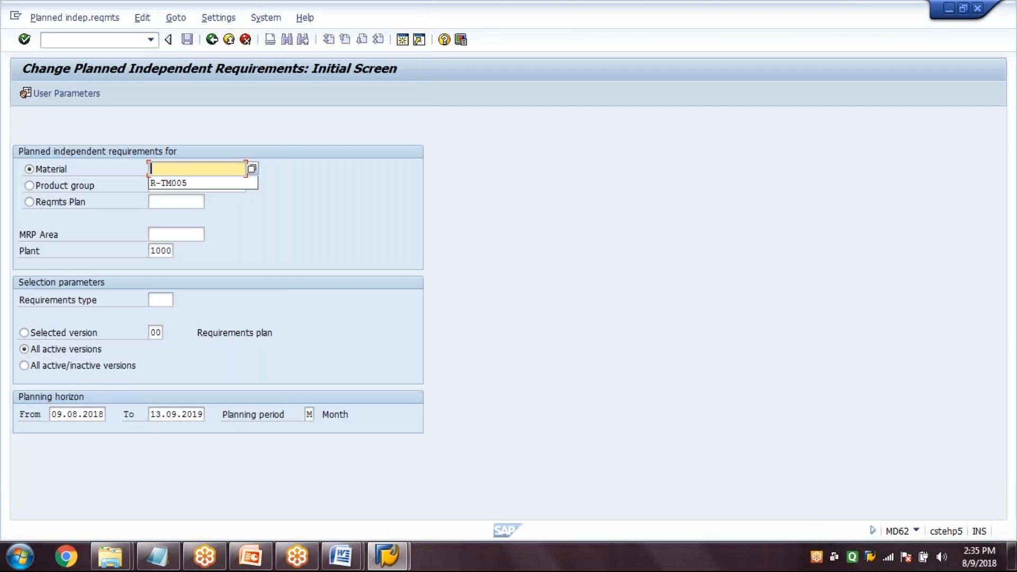
pyautogui.click(91, 189)
pyautogui.write('PG ROTARY')
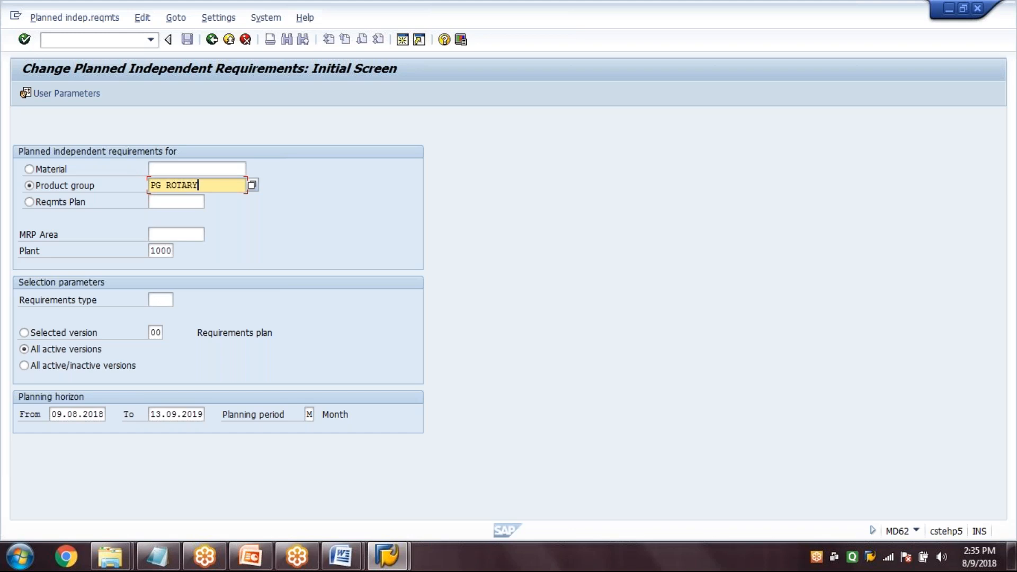
pyautogui.write(' PI,P')
pyautogui.press('BackSpace')
pyautogui.press('BackSpace')
pyautogui.press('BackSpace')
pyautogui.write('UMP')
# Set the requirements type to LSF and open the product group's planning table
pyautogui.click(164, 300)
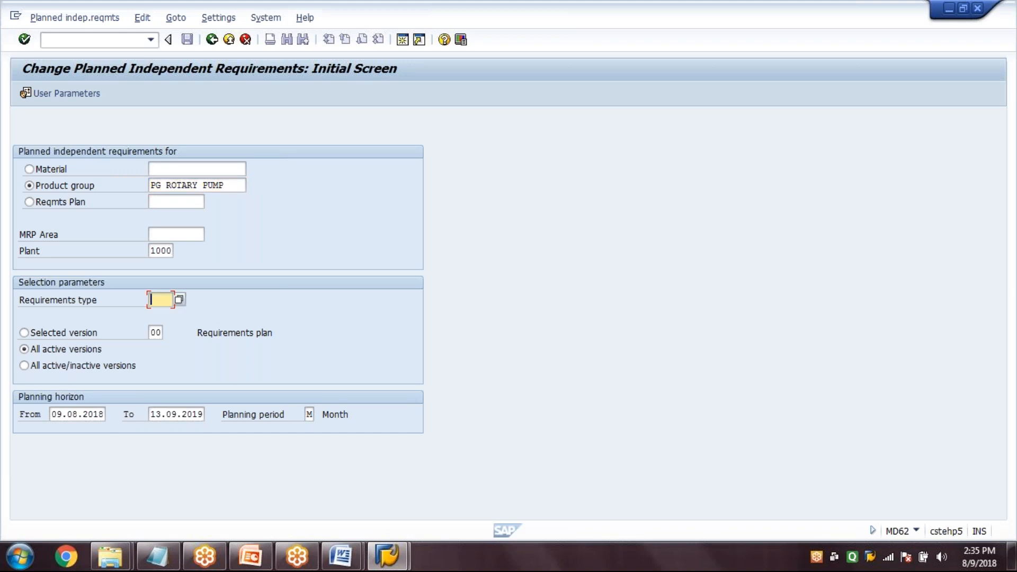
pyautogui.write('LSF')
pyautogui.press('Return')
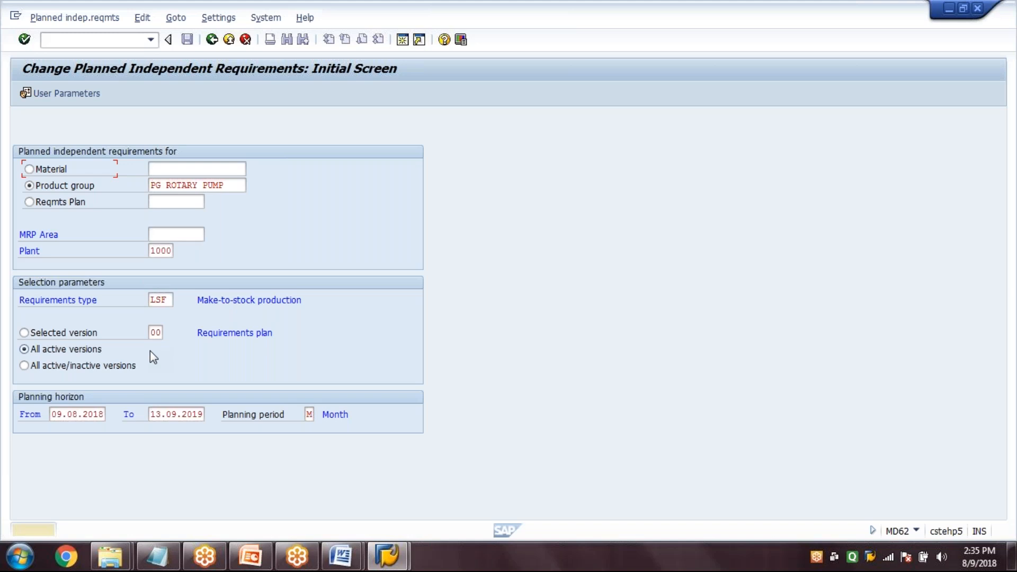
pyautogui.press('Return')
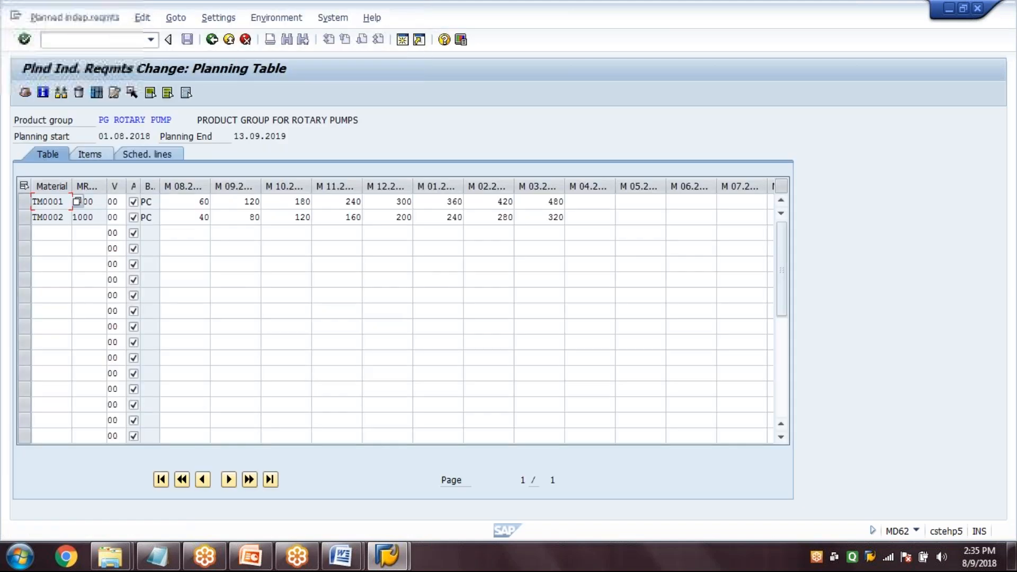
# Examine the product group and the monthly requirements of its members TM0001 and TM0002
pyautogui.moveTo(99, 120); pyautogui.dragTo(172, 120)
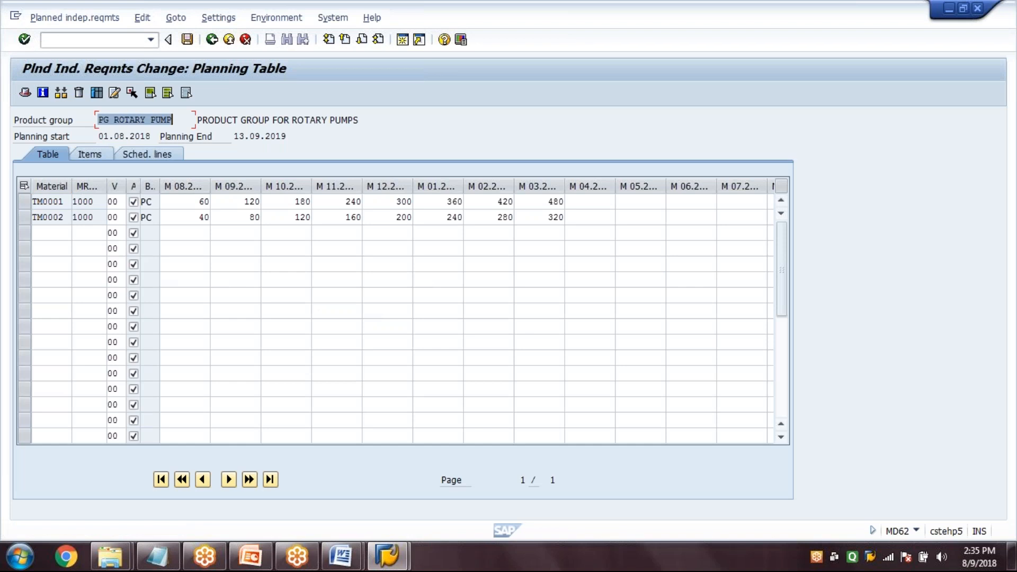
pyautogui.click(24, 202)
pyautogui.click(23, 218)
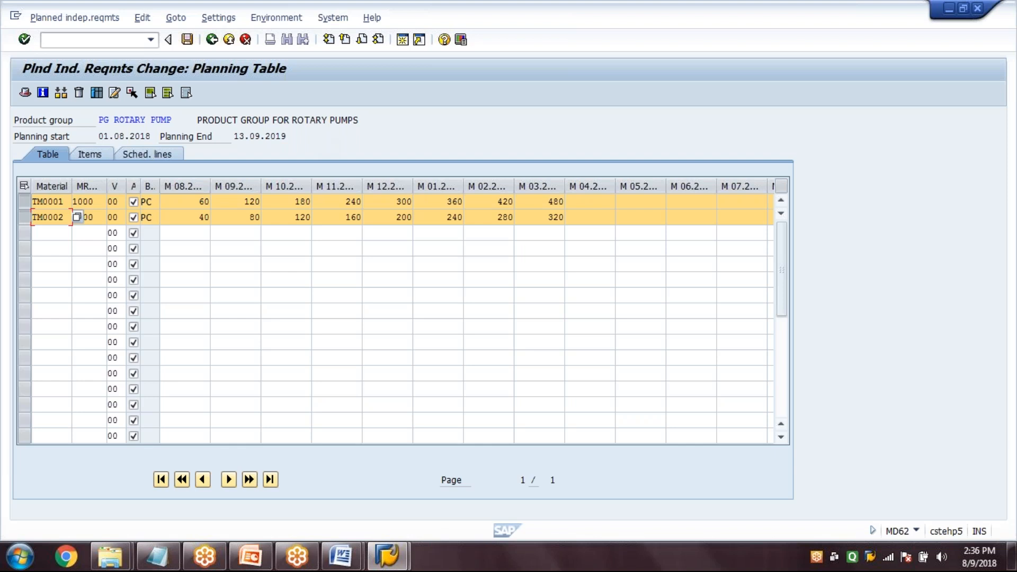
pyautogui.click(24, 217)
pyautogui.click(23, 202)
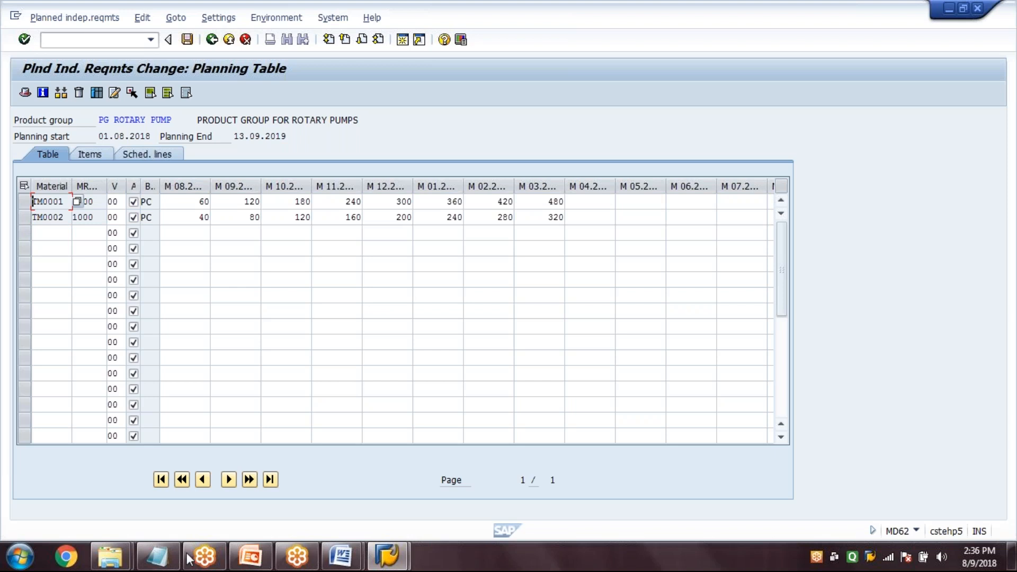
# Switch to a new blank Notepad document for explaining how the quantities are split
pyautogui.click(159, 563)
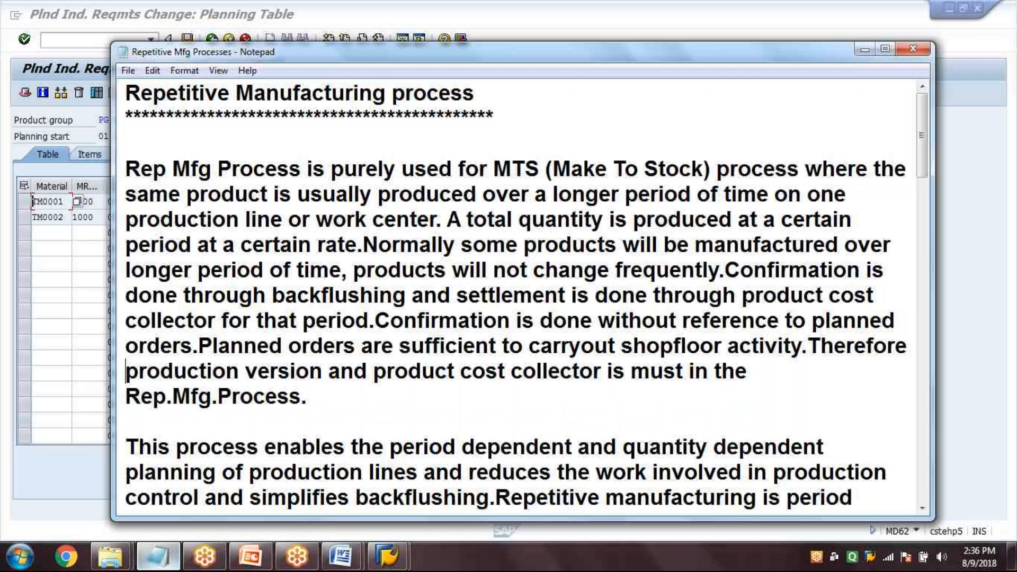
pyautogui.click(33, 532)
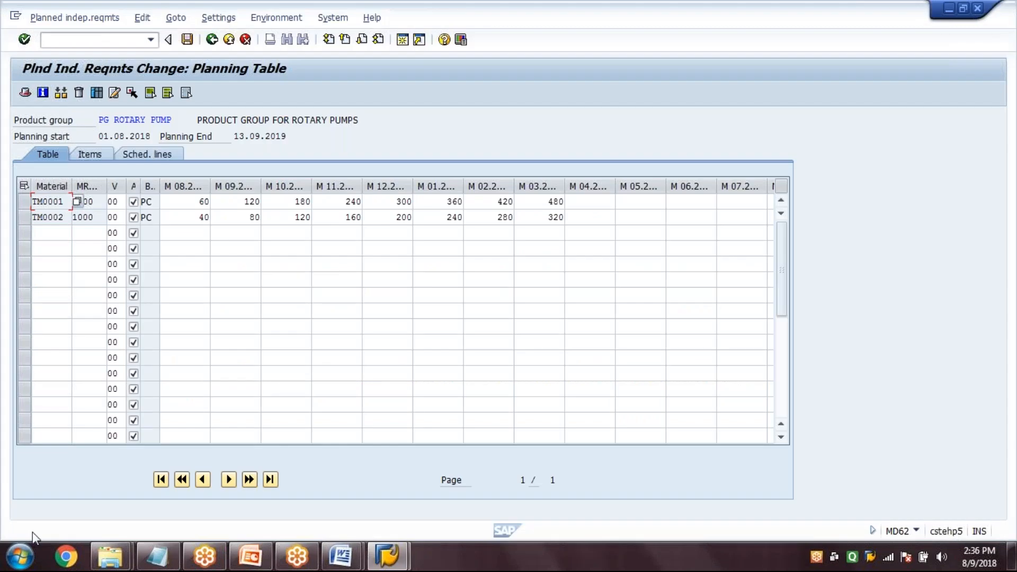
pyautogui.click(20, 556)
pyautogui.click(113, 488)
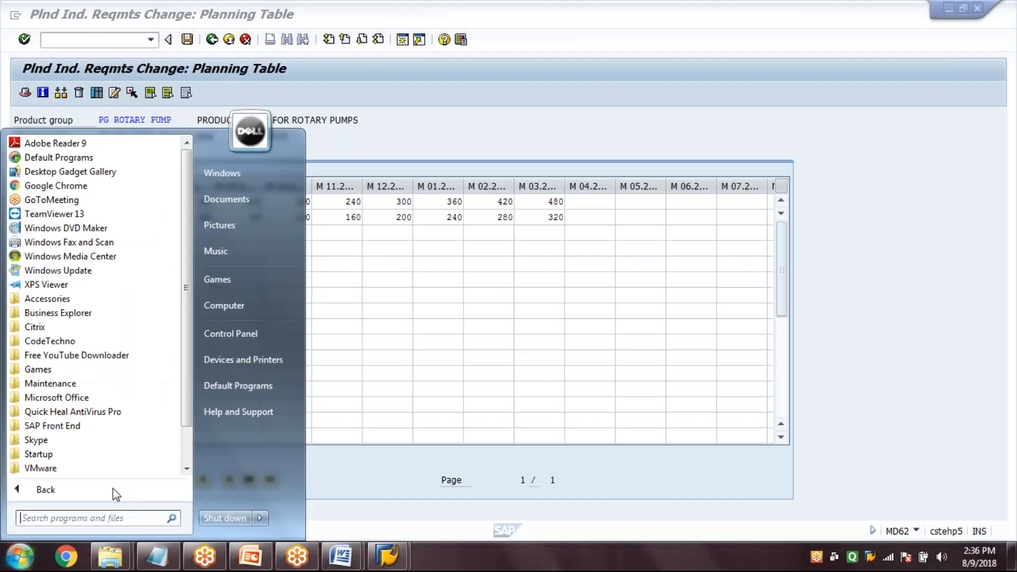
pyautogui.write('NOTEPAD')
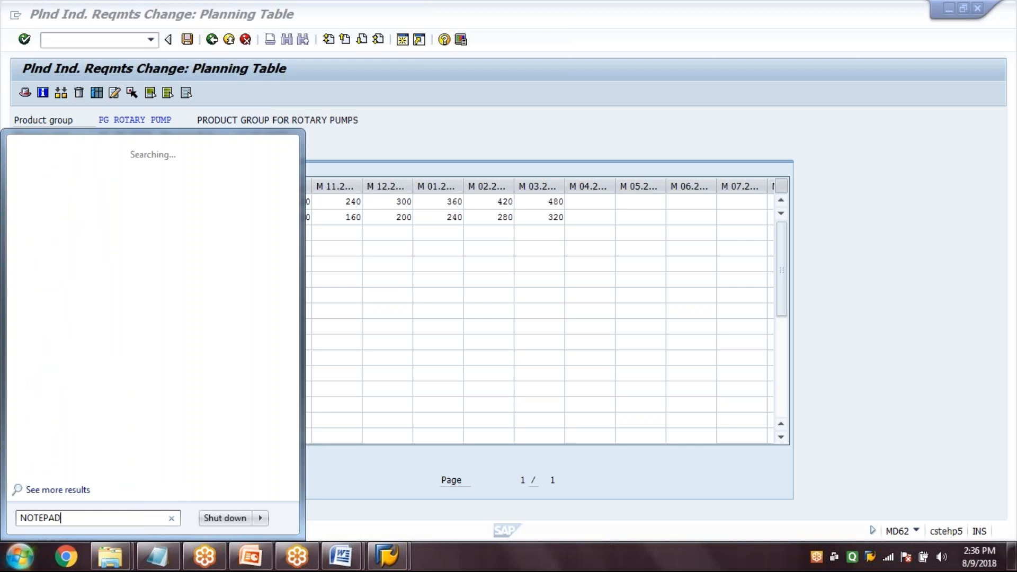
pyautogui.press('Return')
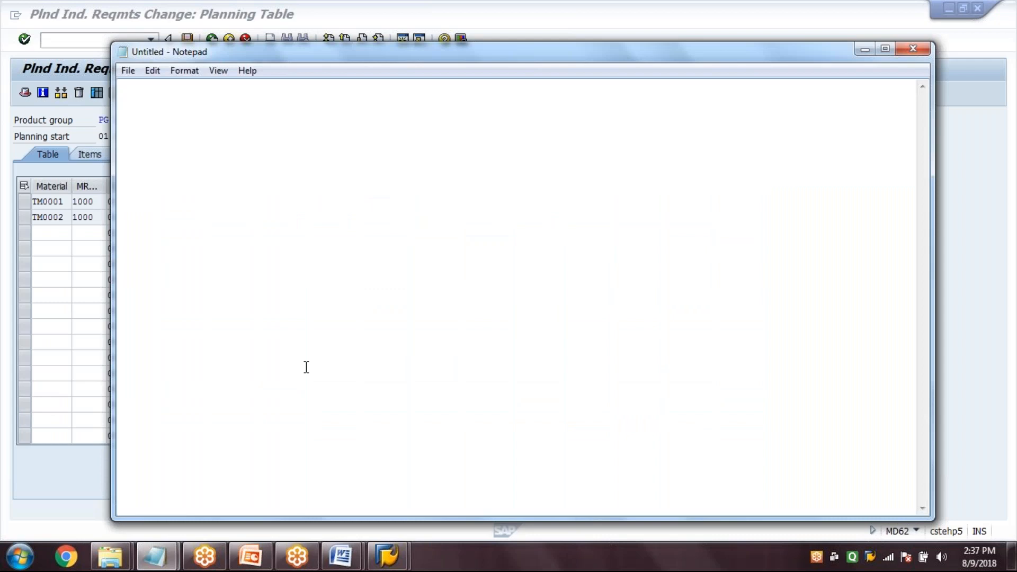
pyautogui.write('100 200')
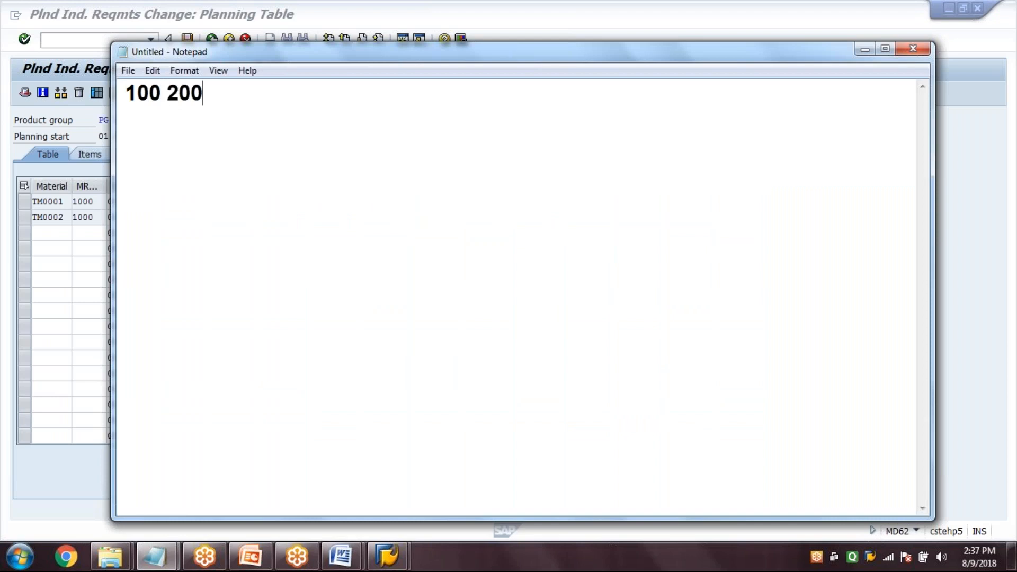
pyautogui.write(' 300 4')
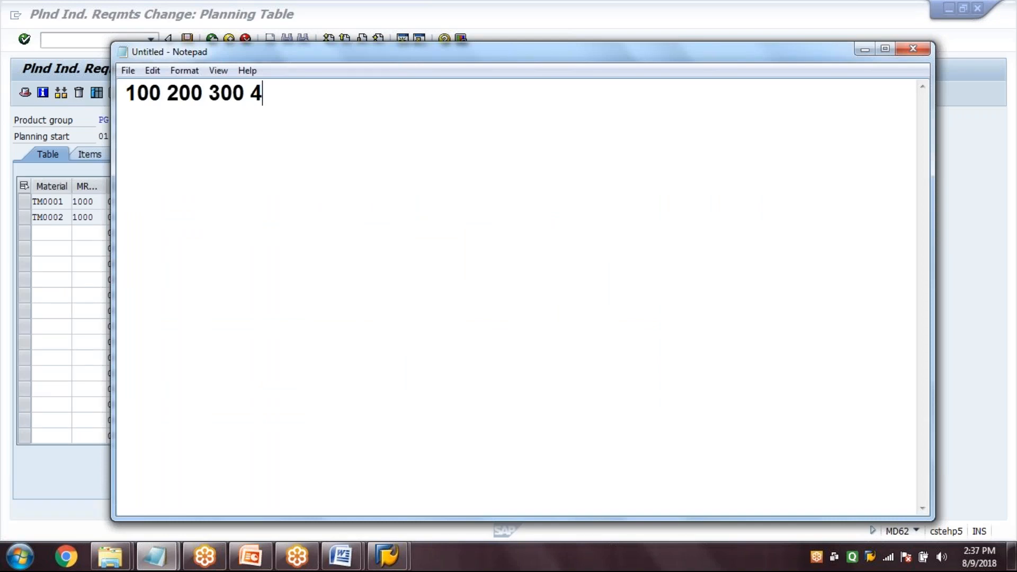
pyautogui.write('00 500 600 70')
pyautogui.click(304, 94)
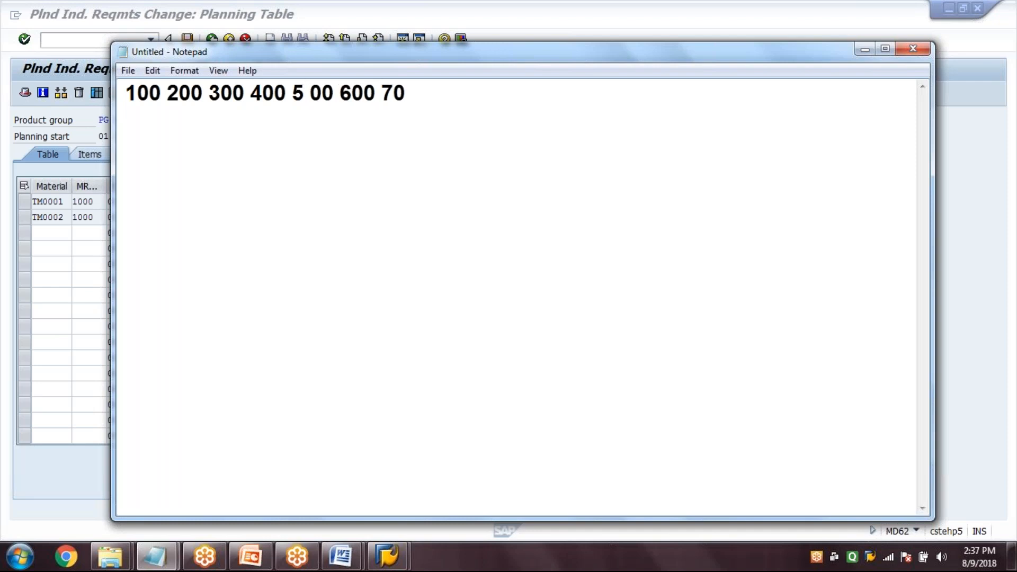
pyautogui.press('BackSpace')
pyautogui.write('0')
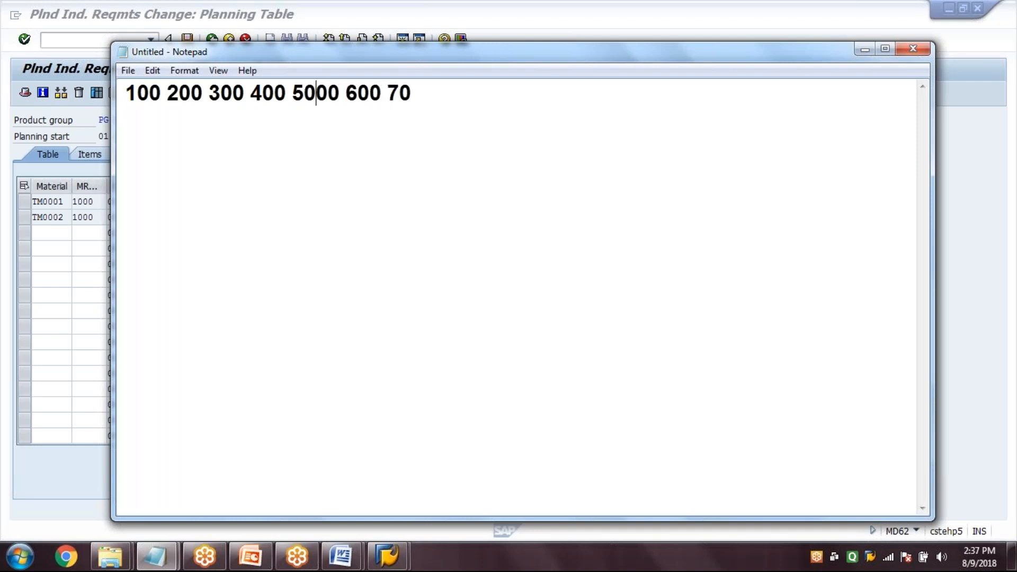
pyautogui.hotkey('ctrl', 'z')
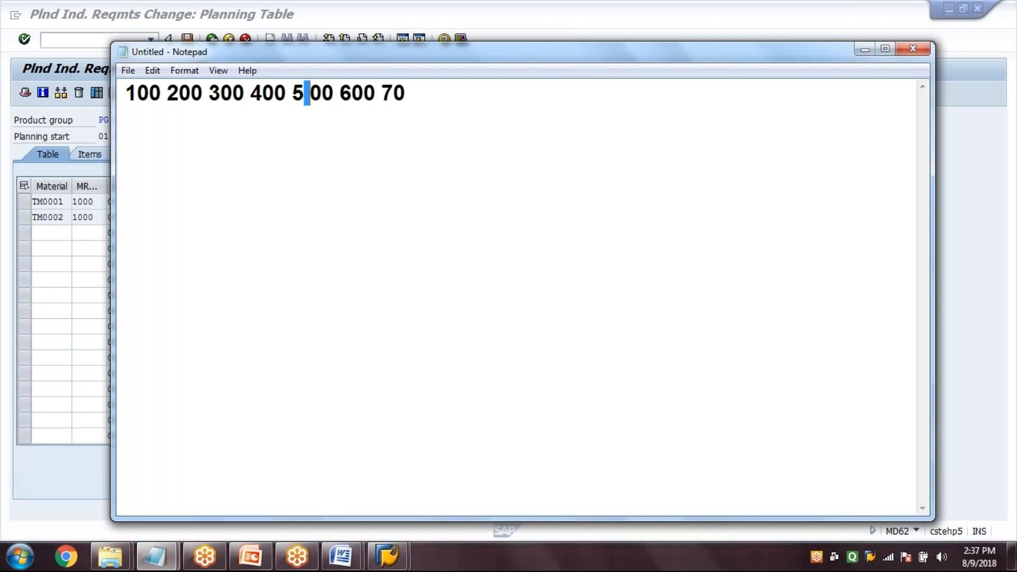
# Complete the last quantity as 700, remove the stray space inside 500, and leave a blank line below
pyautogui.click(411, 85)
pyautogui.write('0')
pyautogui.press('Return')
pyautogui.press('Return')
pyautogui.click(302, 98)
pyautogui.press('Delete')
pyautogui.click(441, 101)
pyautogui.press('Return')
pyautogui.press('Return')
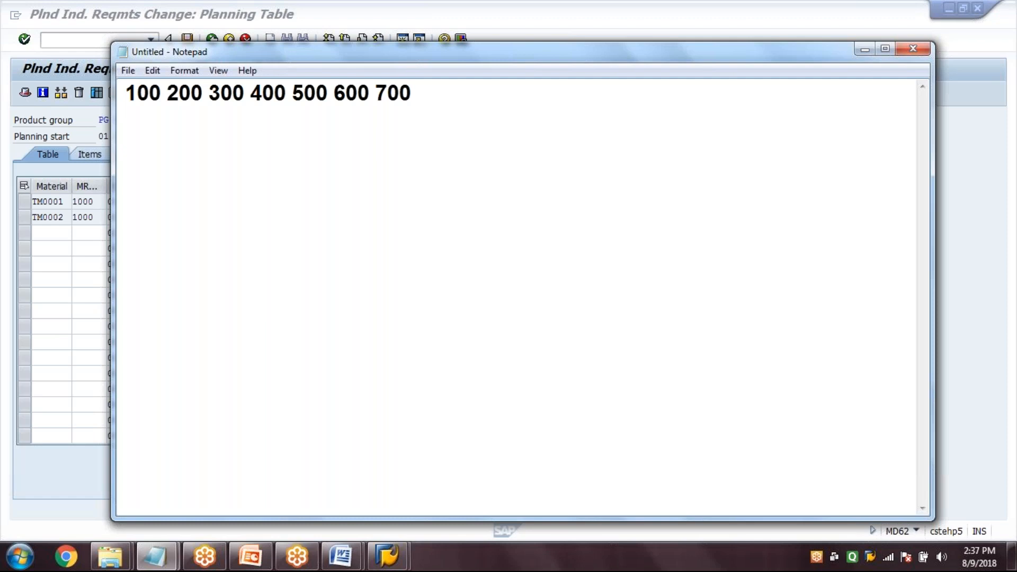
# Add the product group proportions "PG - A 60" and "PG - B 40" on two lines, followed by a blank line
pyautogui.write('PGR')
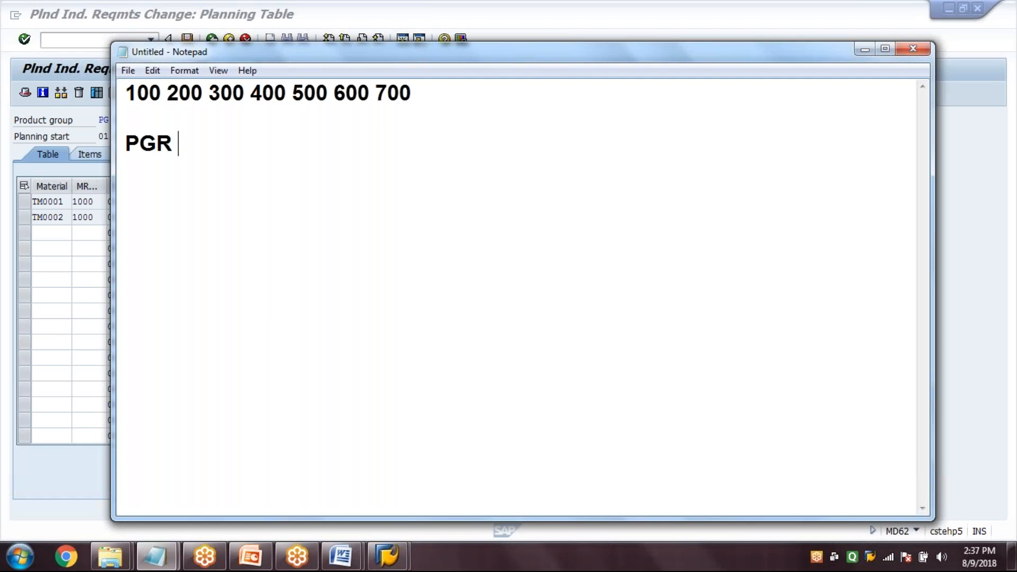
pyautogui.press('BackSpace')
pyautogui.write('- A 60')
pyautogui.press('Return')
pyautogui.write('PG -')
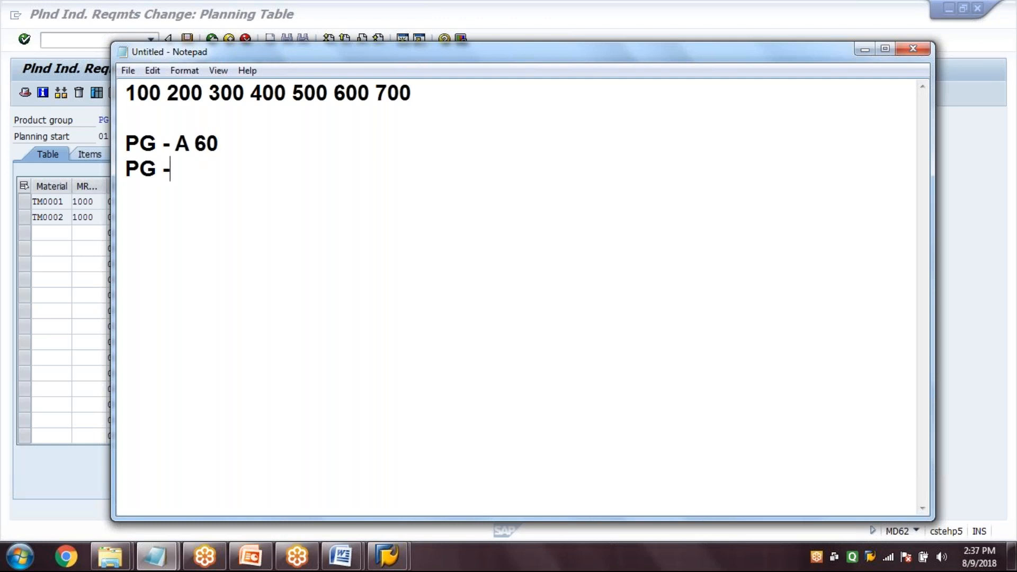
pyautogui.write(' B 40')
pyautogui.press('Return')
pyautogui.press('Return')
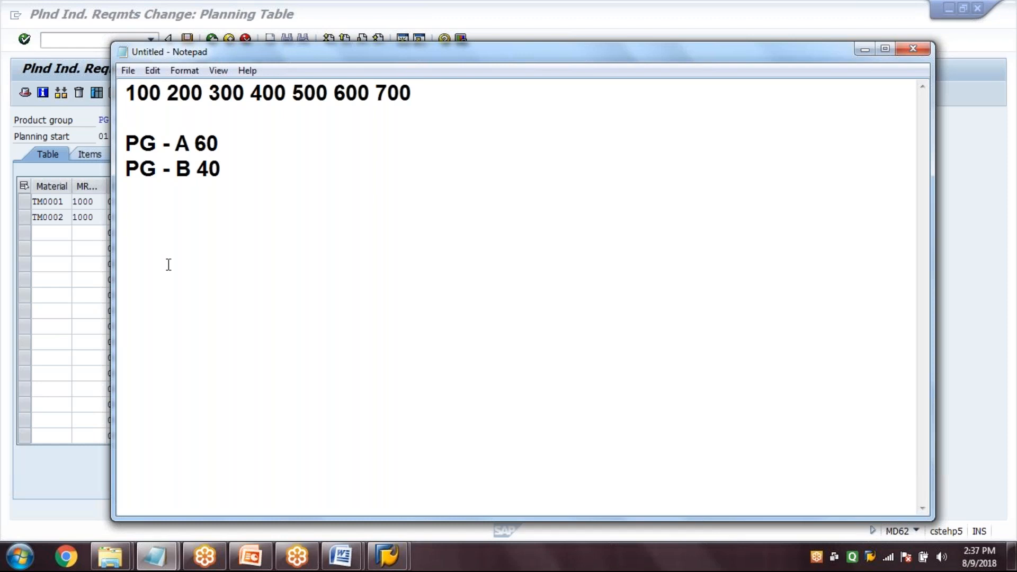
# Write the proportion calculations 100*40/100, 200*40/100 and 300*400/100 side by side below the proportions
pyautogui.write('100*40')
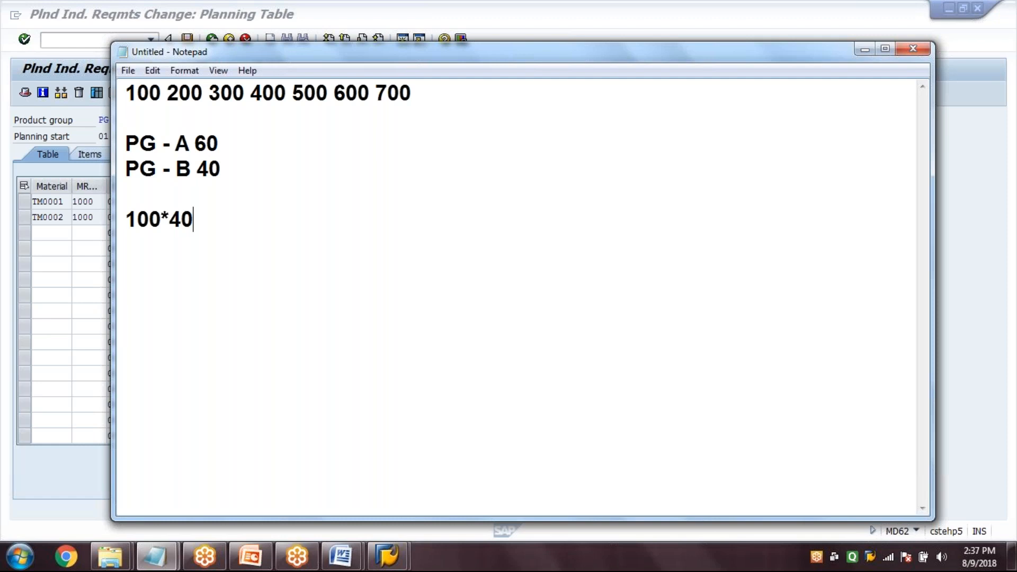
pyautogui.write('/100  200*40100  300')
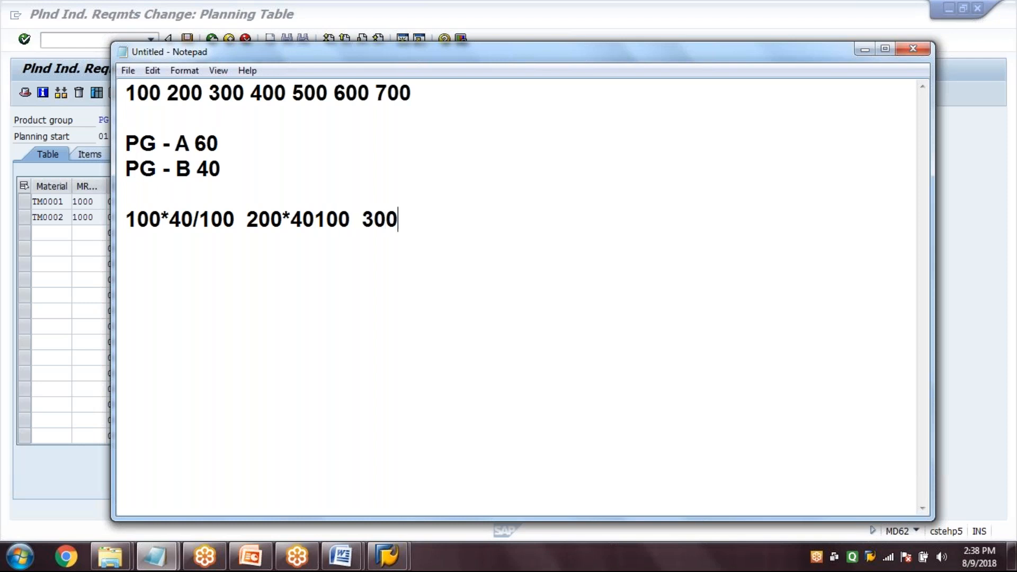
pyautogui.write('*400')
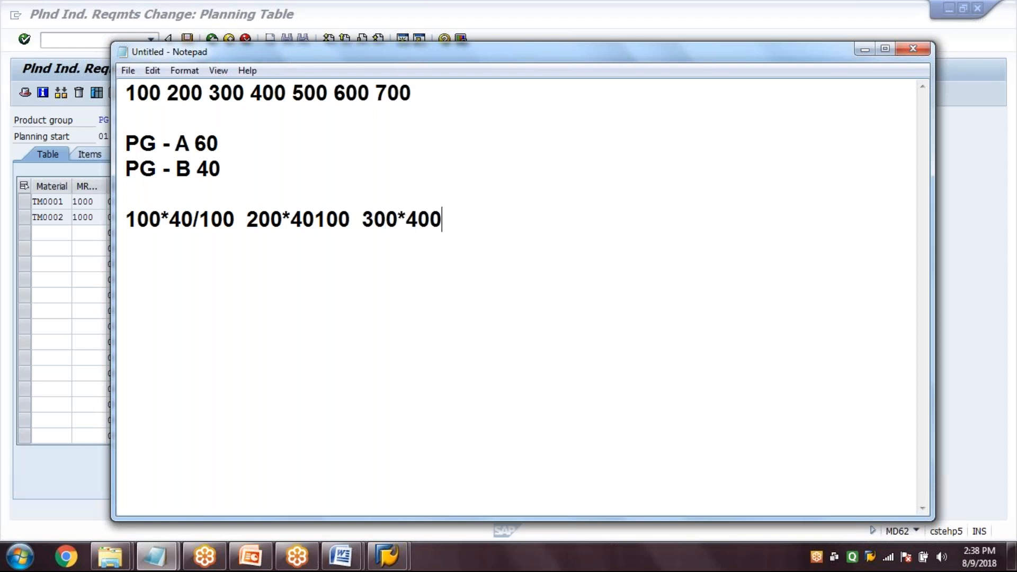
pyautogui.write('/100')
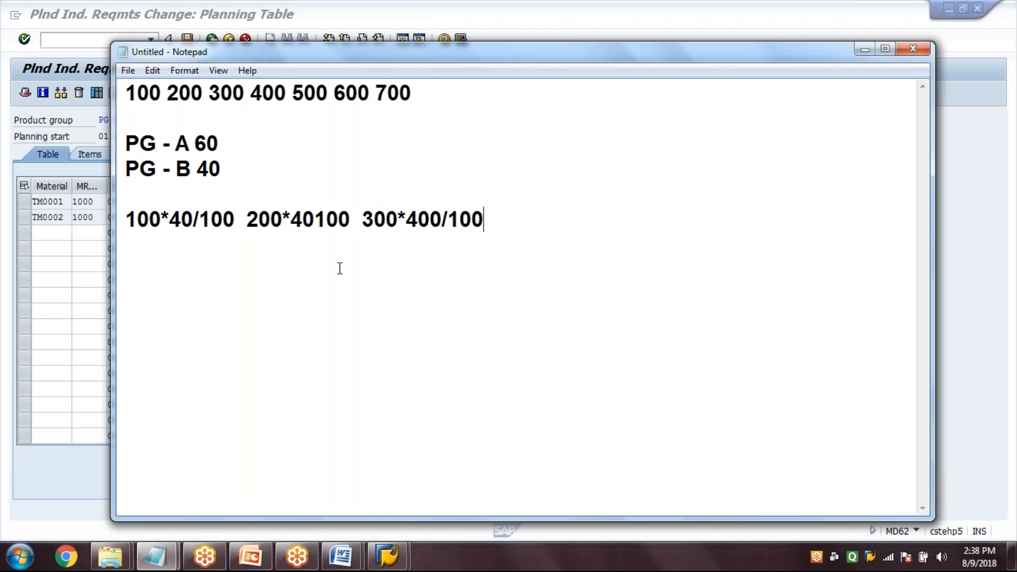
pyautogui.click(316, 219)
pyautogui.write('/')
pyautogui.click(525, 219)
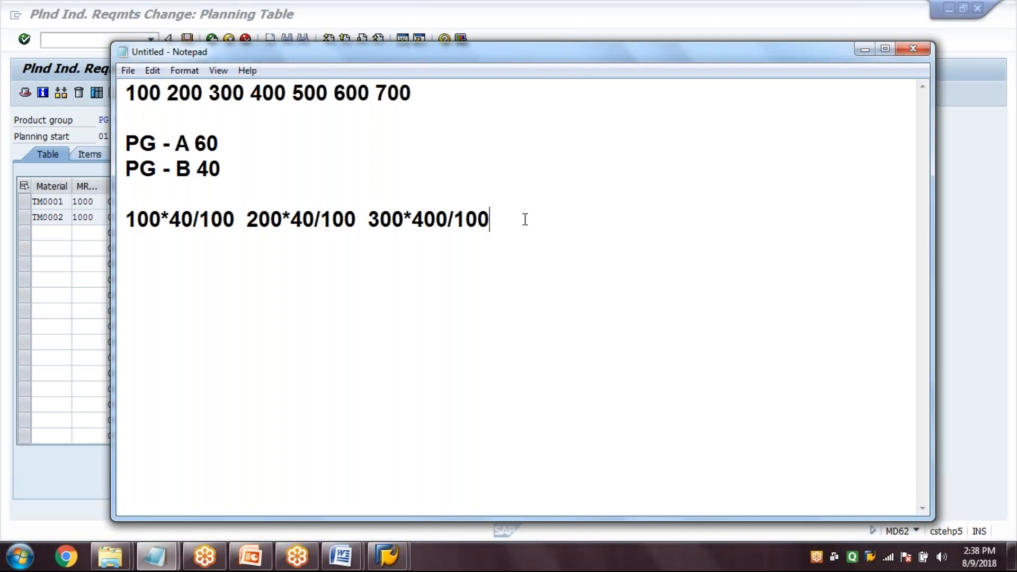
# Correct the third calculation to 300*40/100 and add 400*40/100 as the fourth
pyautogui.write('400')
pyautogui.click(437, 222)
pyautogui.press('Delete')
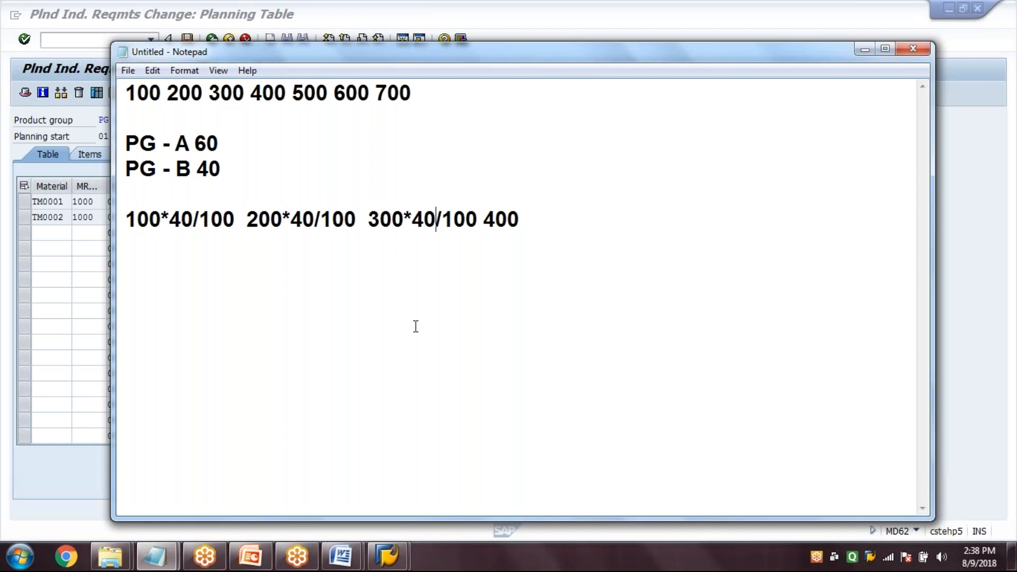
pyautogui.click(517, 217)
pyautogui.click(513, 217)
pyautogui.press('Delete')
pyautogui.press('BackSpace')
pyautogui.press('BackSpace')
pyautogui.write('400*40/100')
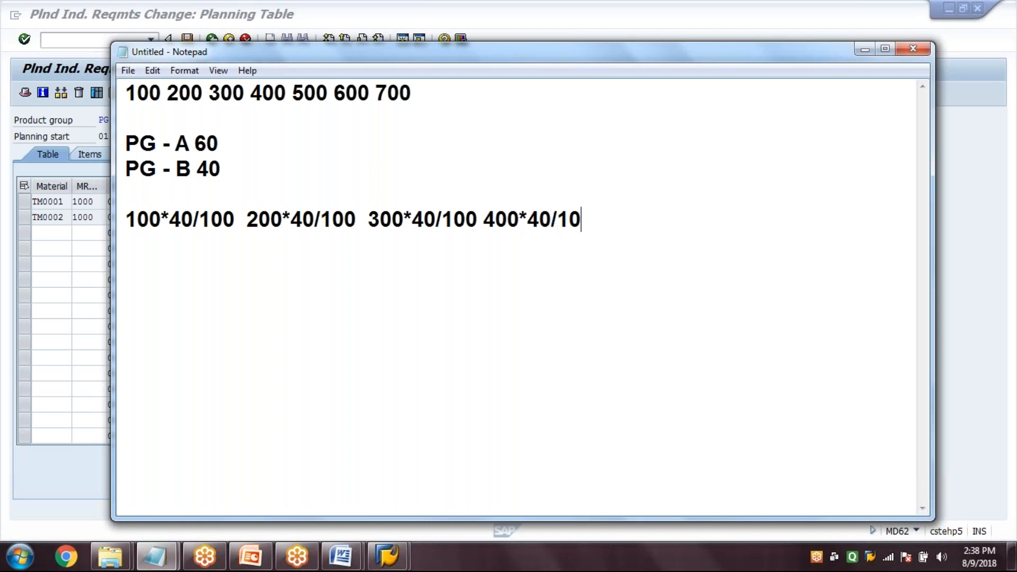
pyautogui.press('Return')
pyautogui.write('40 ')
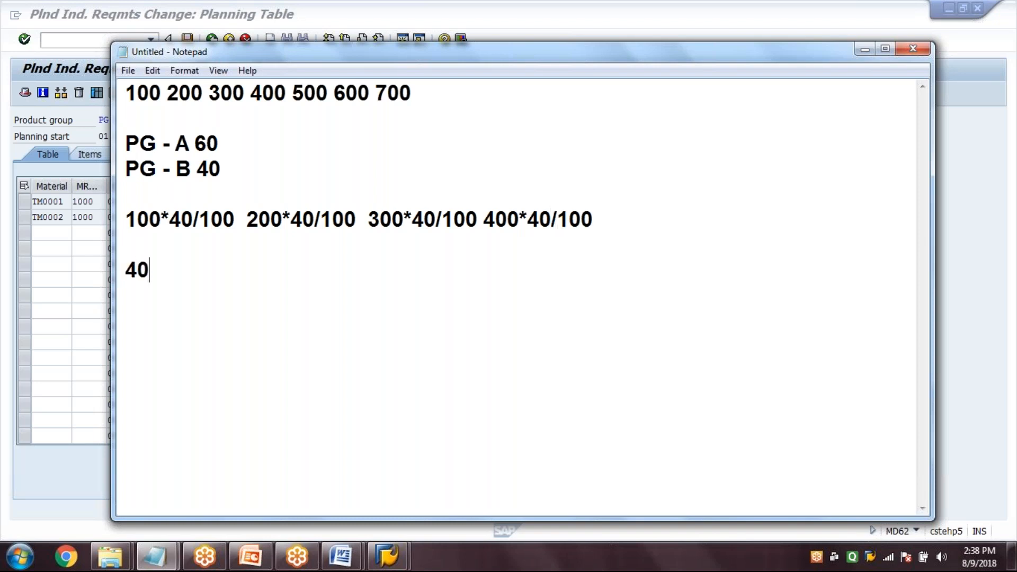
pyautogui.write('80 120')
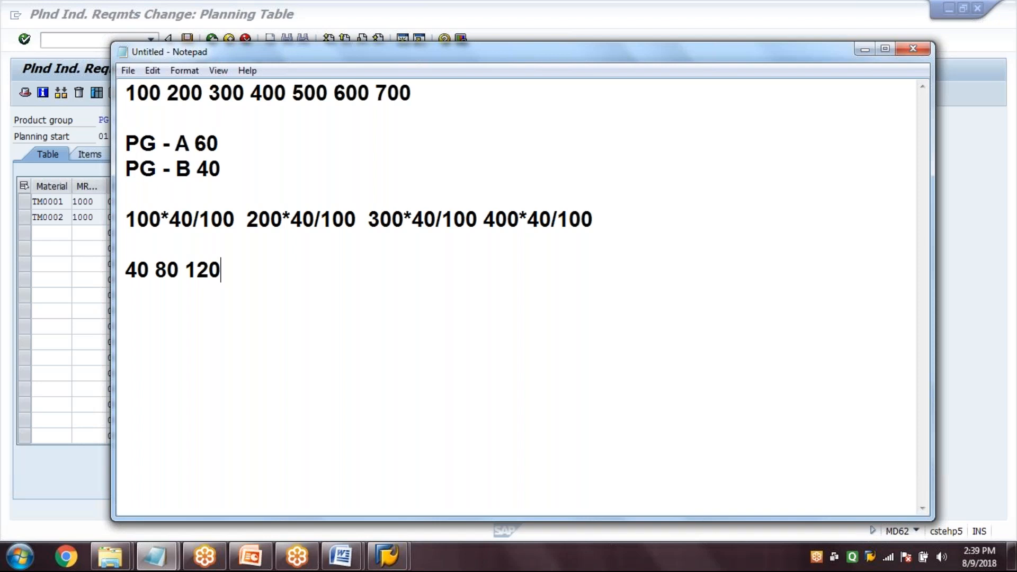
pyautogui.write(' 160 E')
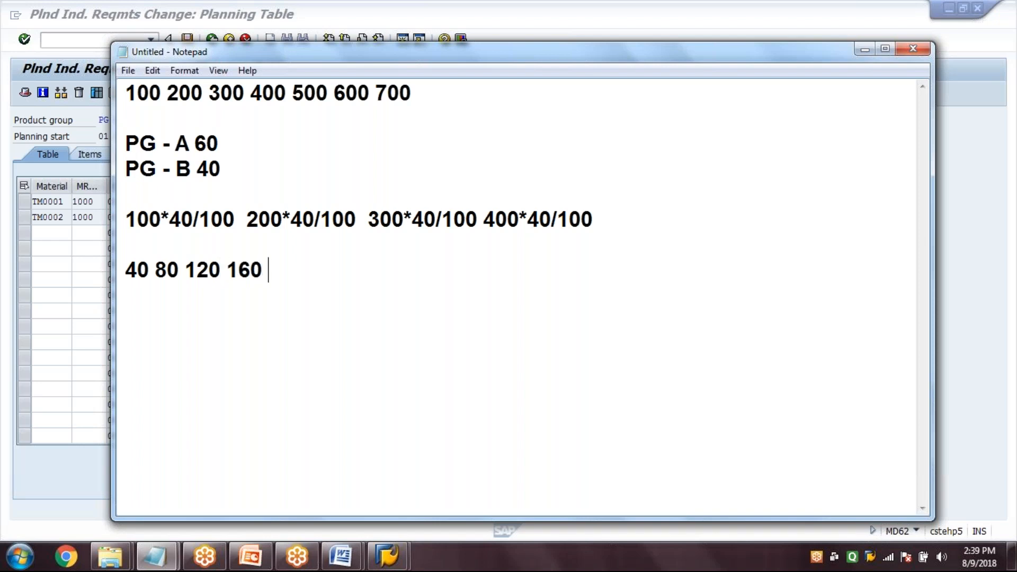
pyautogui.write('TC')
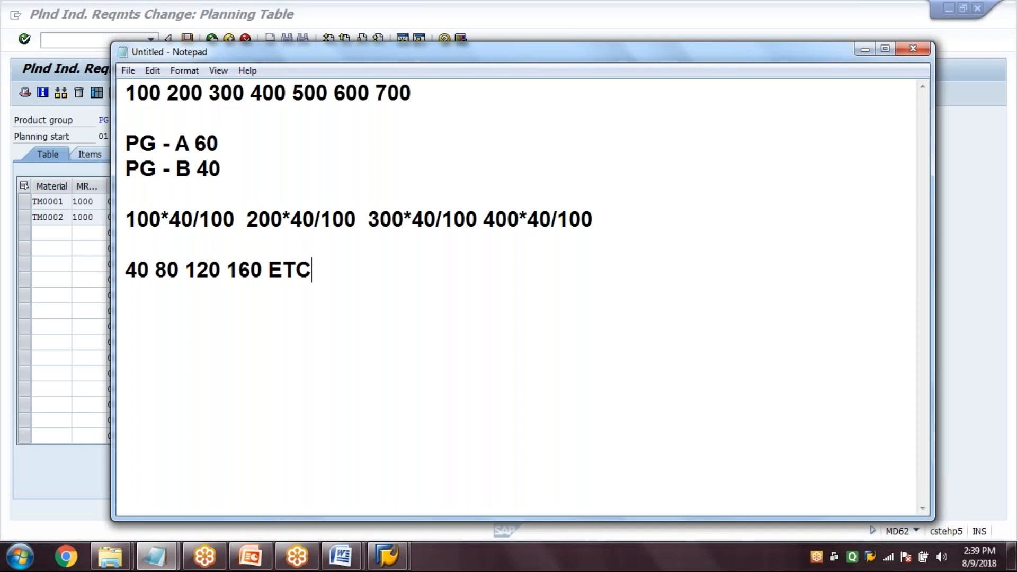
pyautogui.write('...........................................')
pyautogui.press('Return')
pyautogui.press('Return')
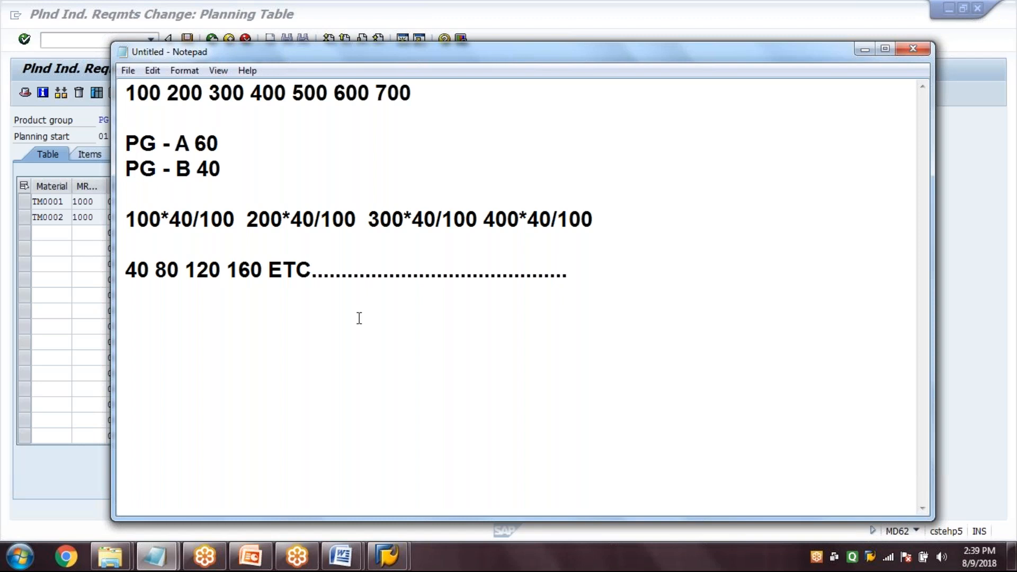
# Label the results line by inserting "PG A -" in front of its first value
pyautogui.click(128, 266)
pyautogui.write('P')
pyautogui.write('G A ')
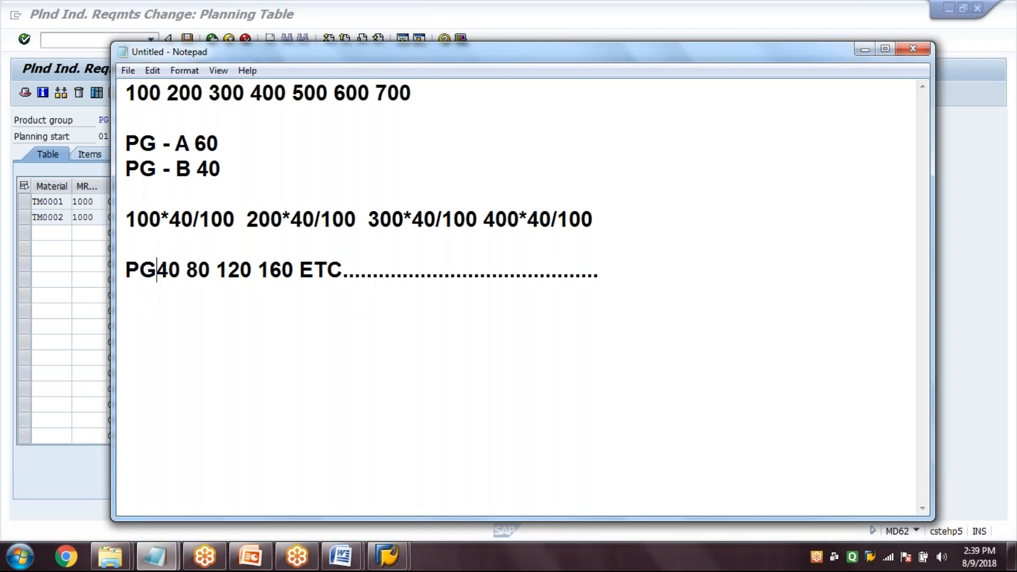
pyautogui.write('-')
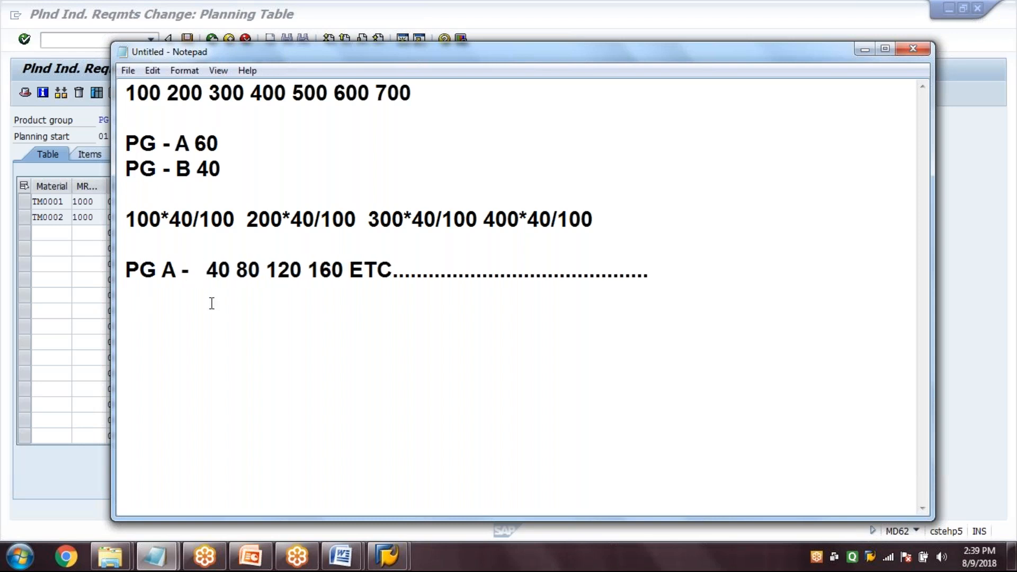
# Check the August quantity of TM0002 in the SAP planning table, and change the results label in the Notepad notes to PG B
pyautogui.hotkey('alt', 'Tab')
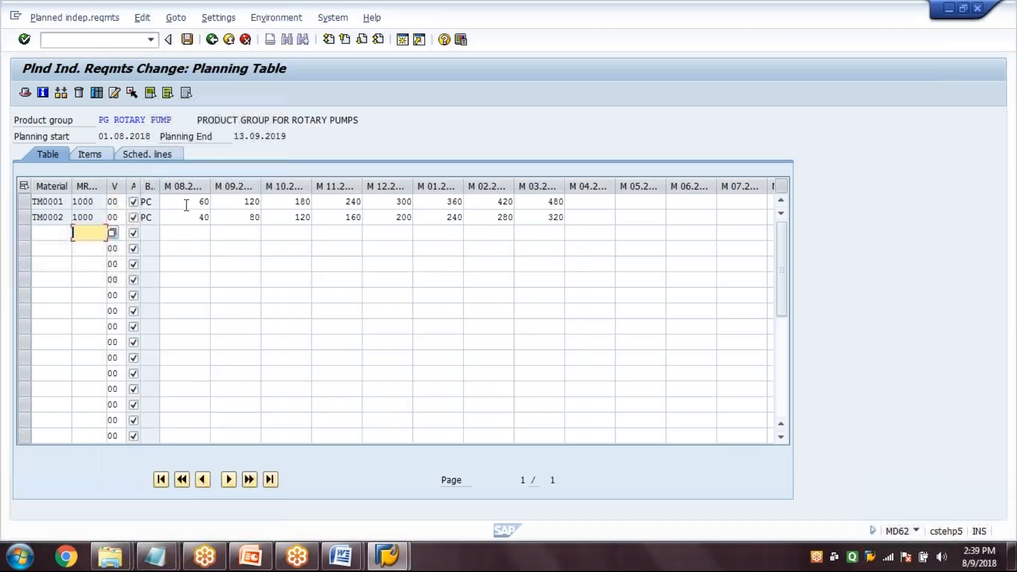
pyautogui.click(187, 219)
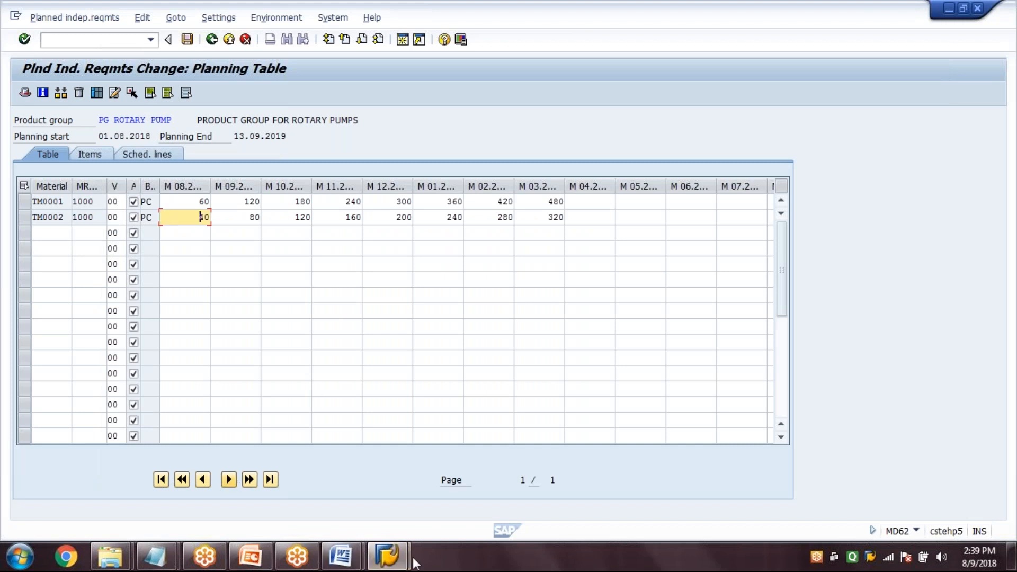
pyautogui.moveTo(400, 567)
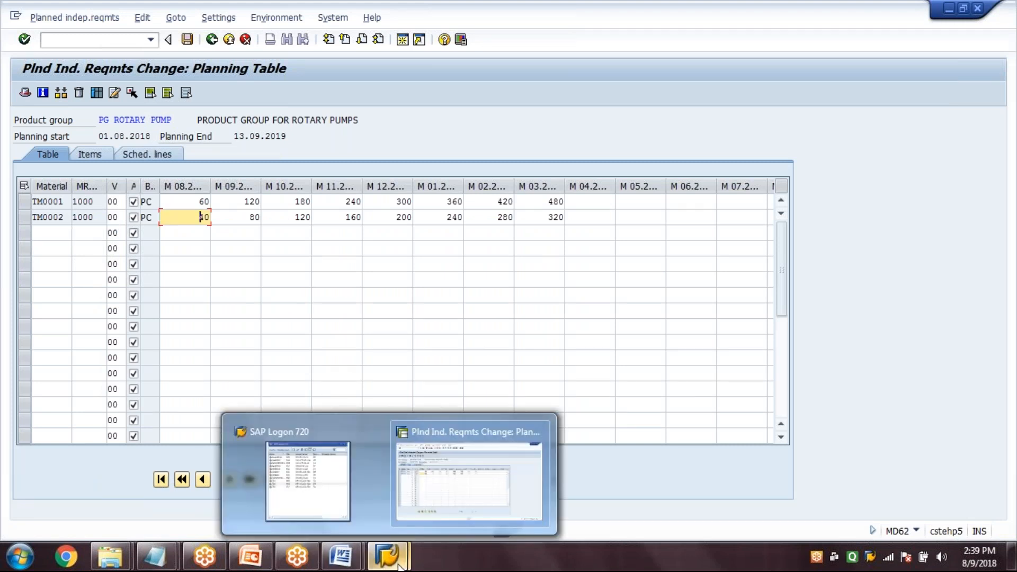
pyautogui.click(159, 556)
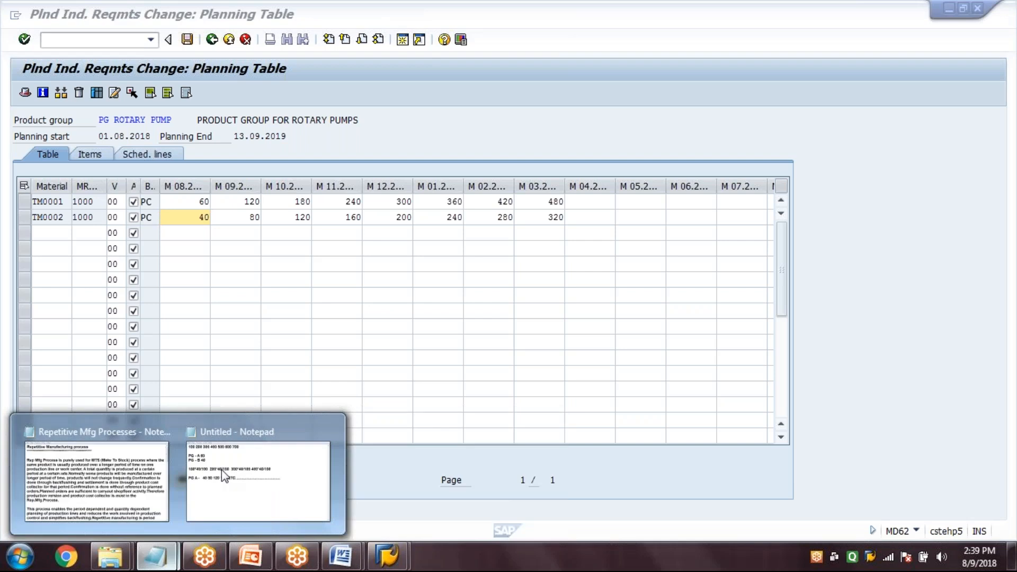
pyautogui.click(222, 469)
pyautogui.press('BackSpace')
pyautogui.write('B')
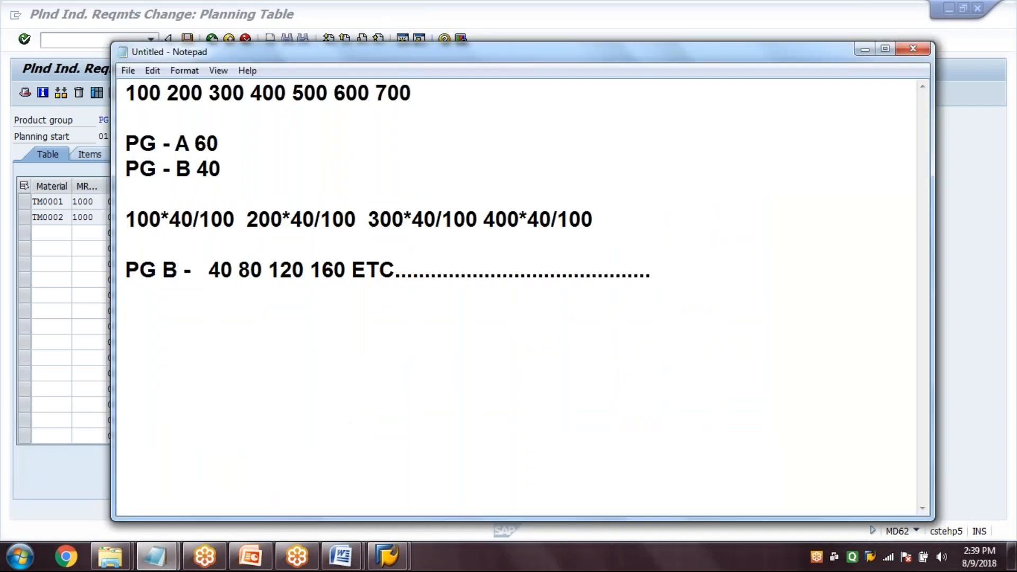
# Switch to the SAP planning table and compare the monthly quantities of TM0002 with the calculated results
pyautogui.hotkey('alt', 'Tab')
pyautogui.click(193, 217)
pyautogui.click(243, 218)
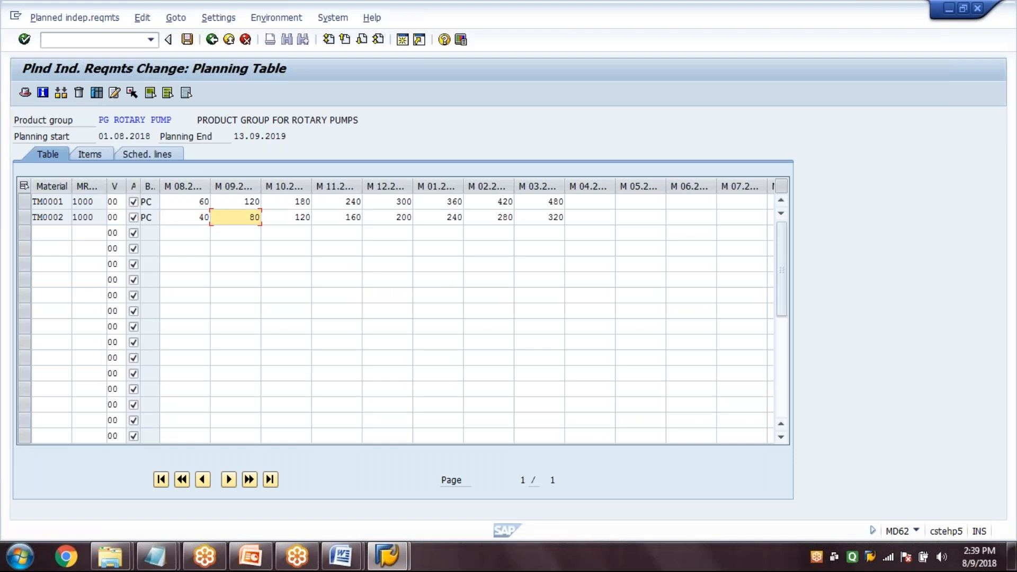
pyautogui.click(344, 217)
pyautogui.click(387, 217)
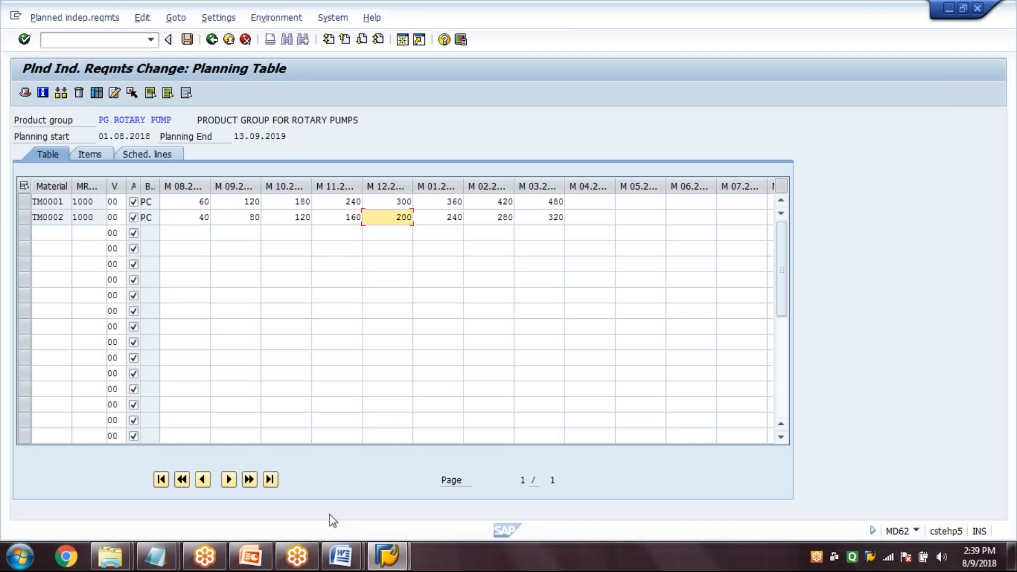
# Return to the Notepad notes and write 100*60/100 and 200*60/100 on a separate line between the 40 percent calculations and the PG B results
pyautogui.click(171, 566)
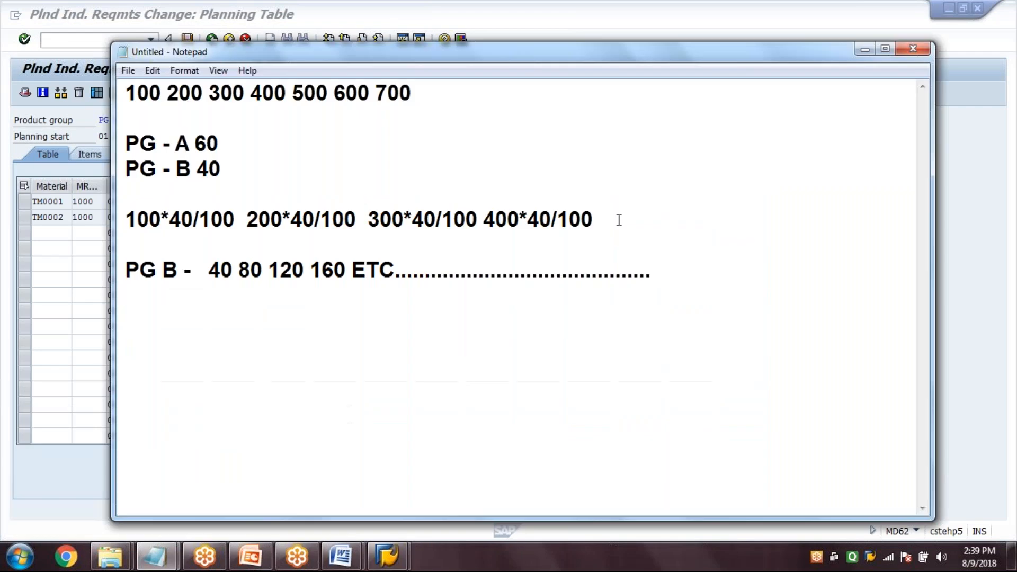
pyautogui.click(264, 475)
pyautogui.press('Return')
pyautogui.press('Return')
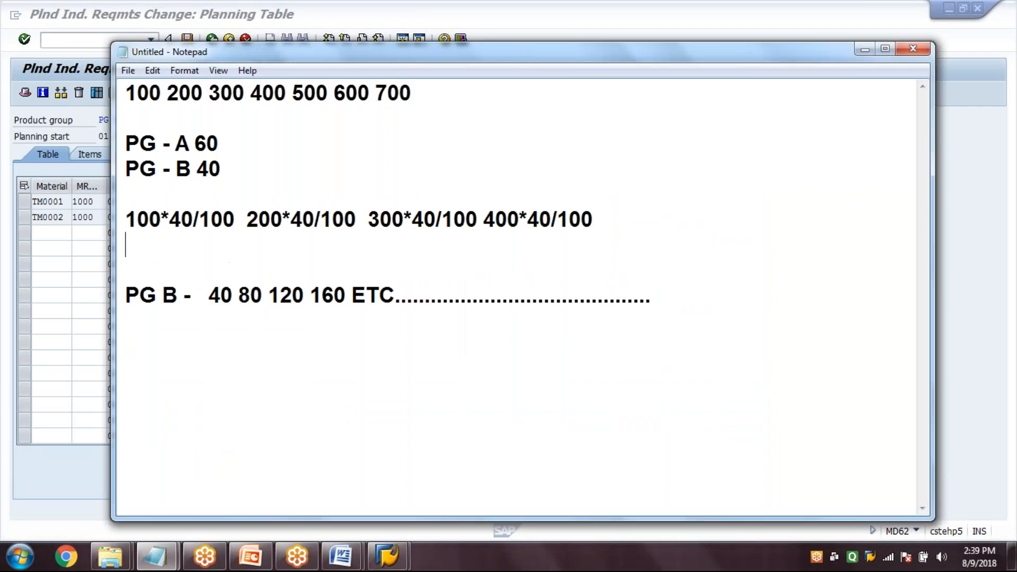
pyautogui.write('100*60/')
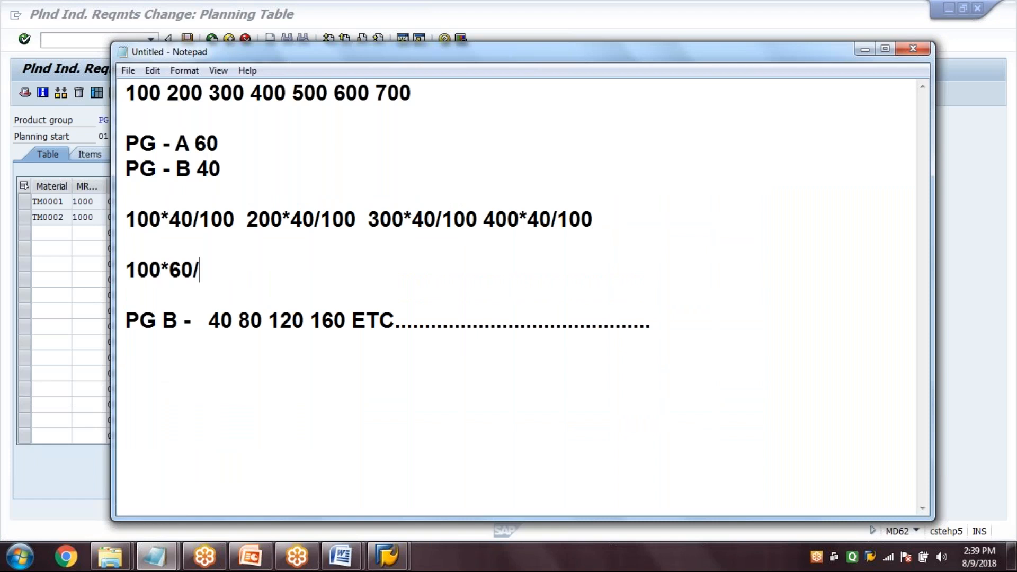
pyautogui.write('100 2')
pyautogui.write('00')
pyautogui.write('*60/')
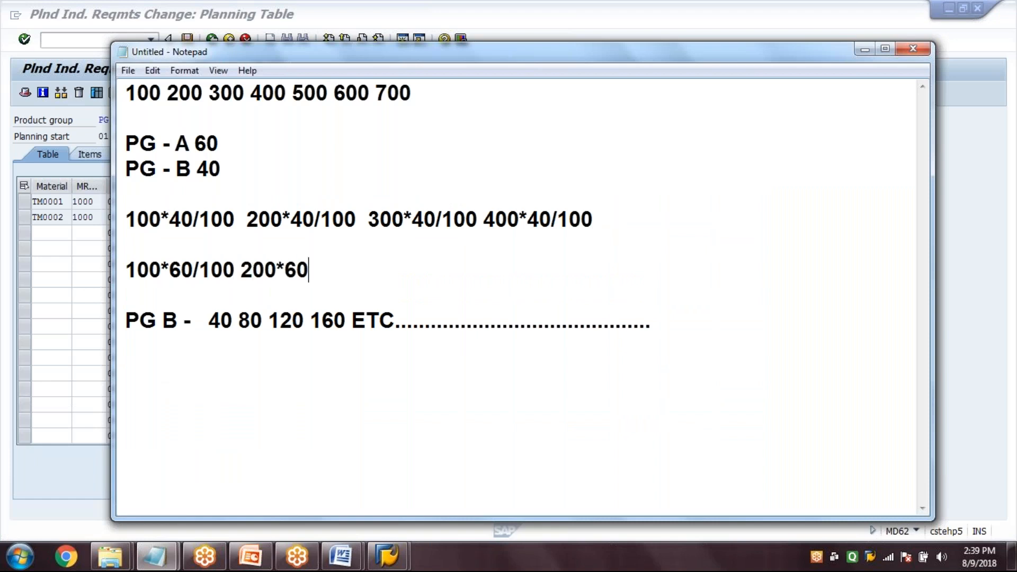
pyautogui.write('100 300*')
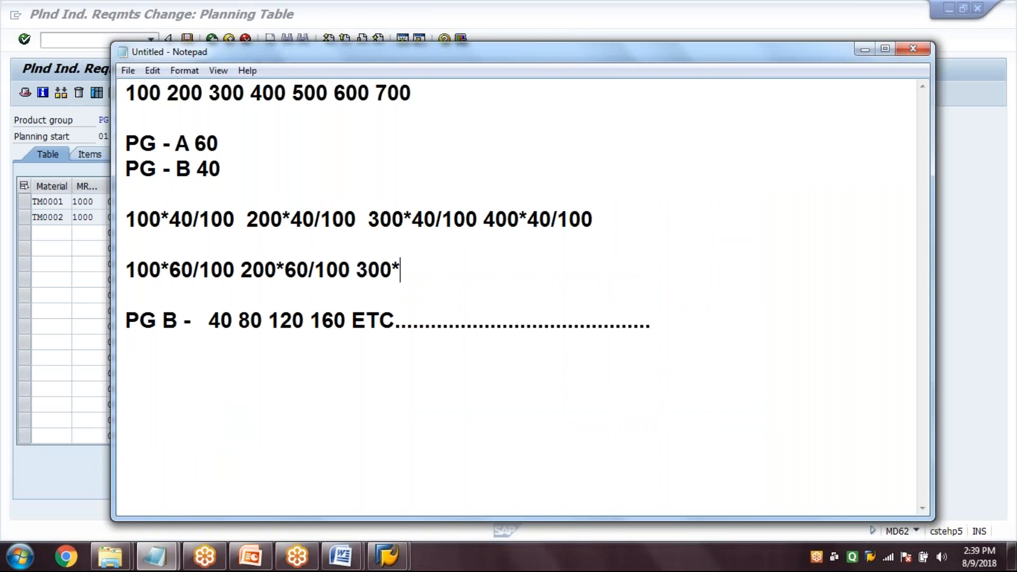
pyautogui.write('5')
# Complete the 60 percent line with 300*60/100 and 400*60/100, followed by a row of dots
pyautogui.press('BackSpace')
pyautogui.write('60/100')
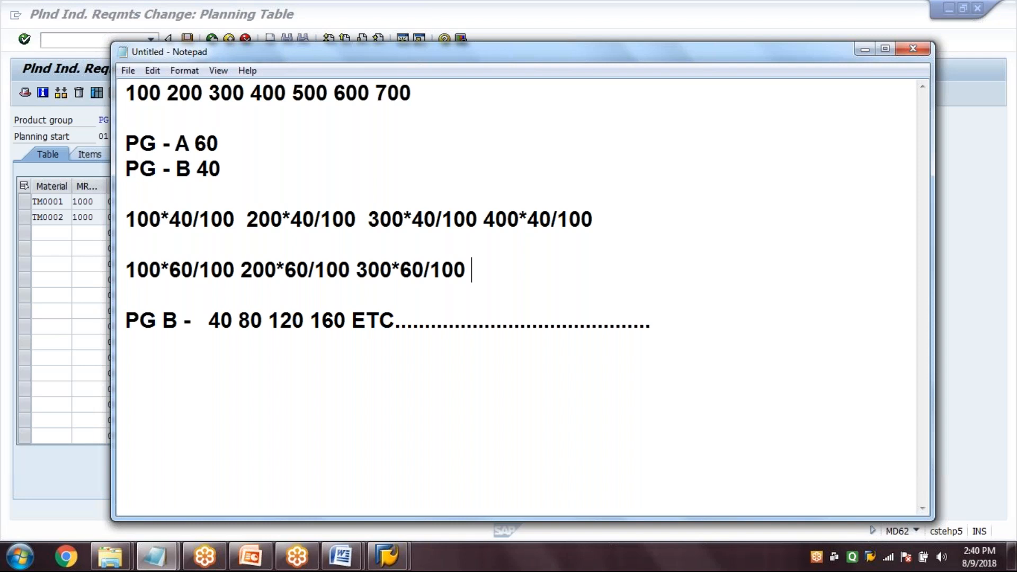
pyautogui.write('400*')
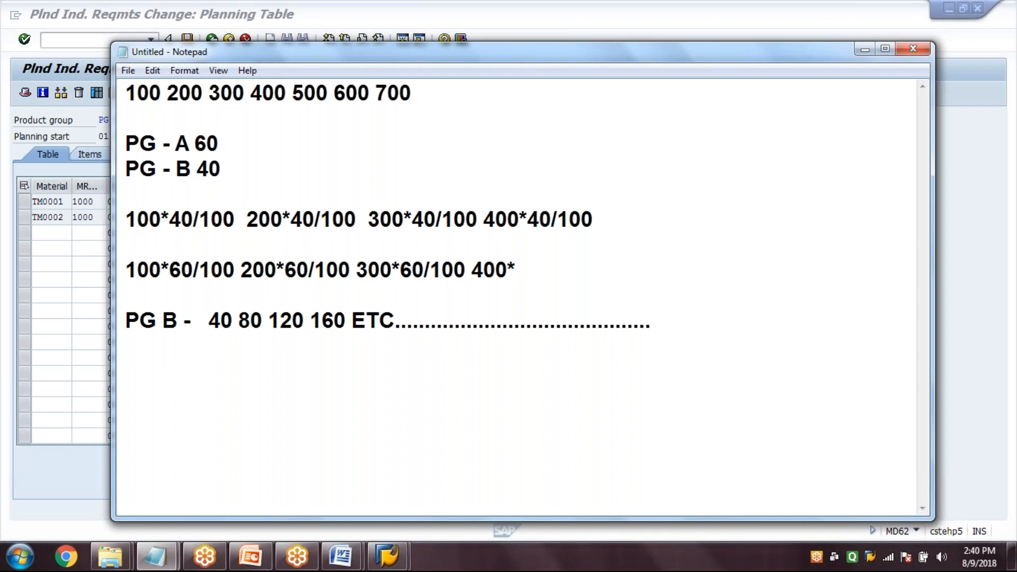
pyautogui.write('60')
pyautogui.write('/100 ')
pyautogui.write('.')
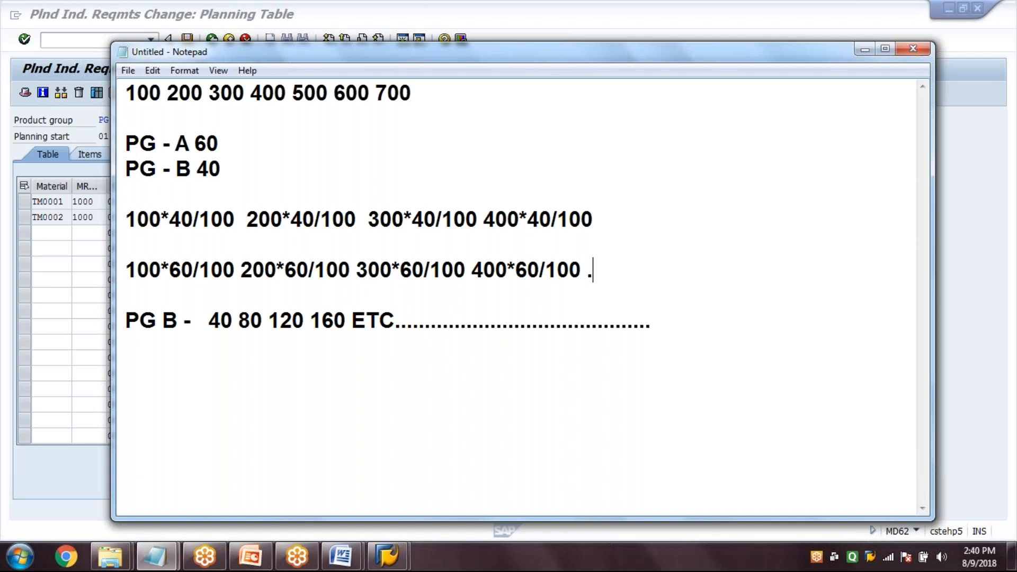
pyautogui.write('.......................')
pyautogui.click(442, 361)
pyautogui.write('PG ')
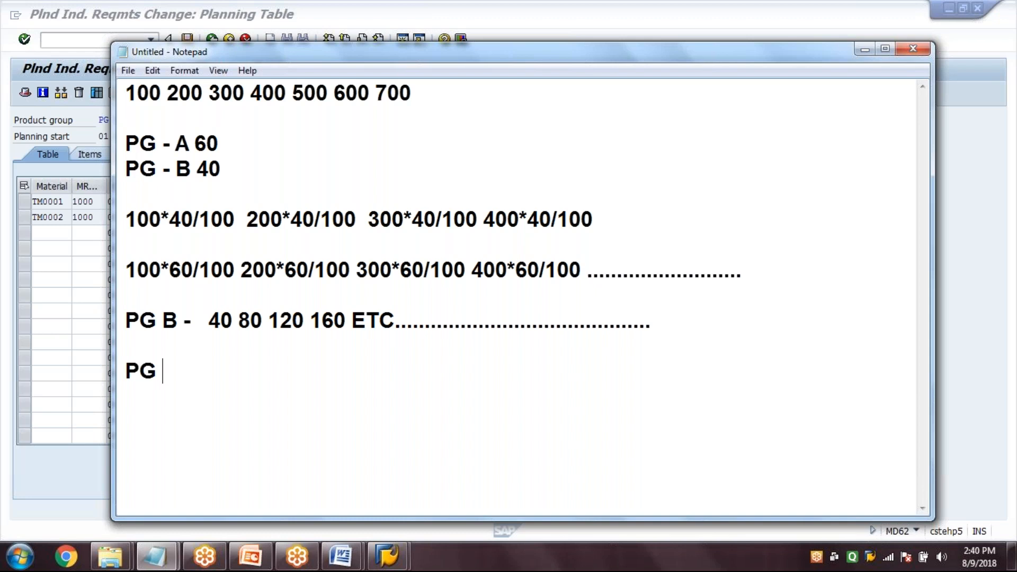
pyautogui.write('B -')
pyautogui.click(170, 320)
pyautogui.press('BackSpace')
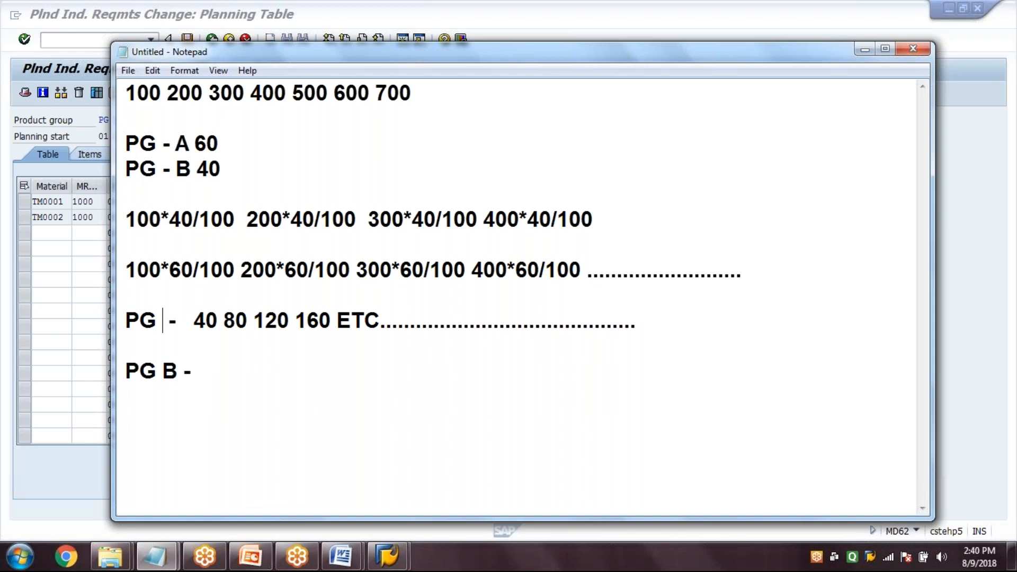
pyautogui.write('A')
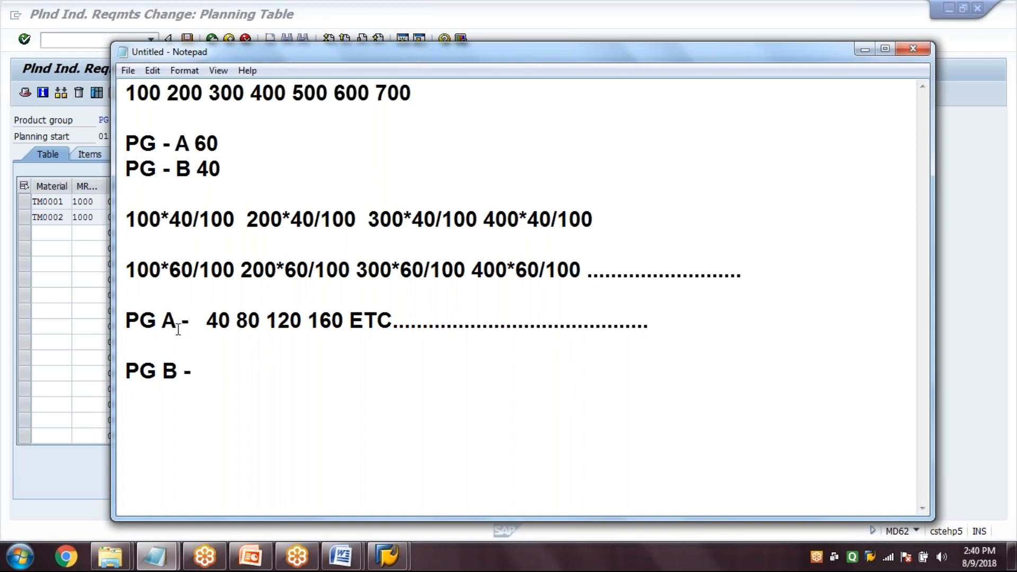
pyautogui.press('BackSpace')
pyautogui.write('B')
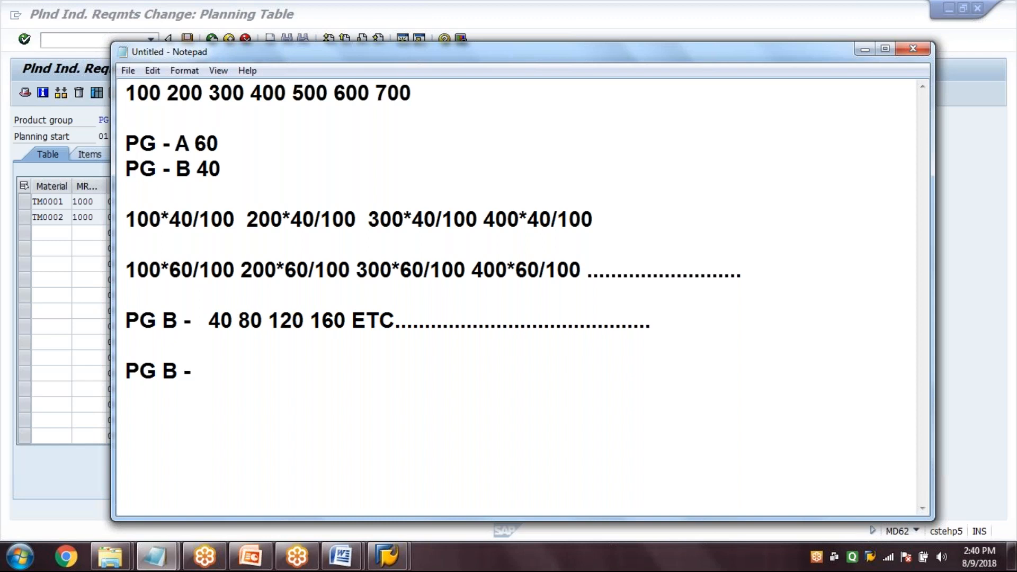
pyautogui.press('BackSpace')
pyautogui.press('BackSpace')
pyautogui.press('BackSpace')
pyautogui.press('BackSpace')
pyautogui.press('BackSpace')
pyautogui.press('BackSpace')
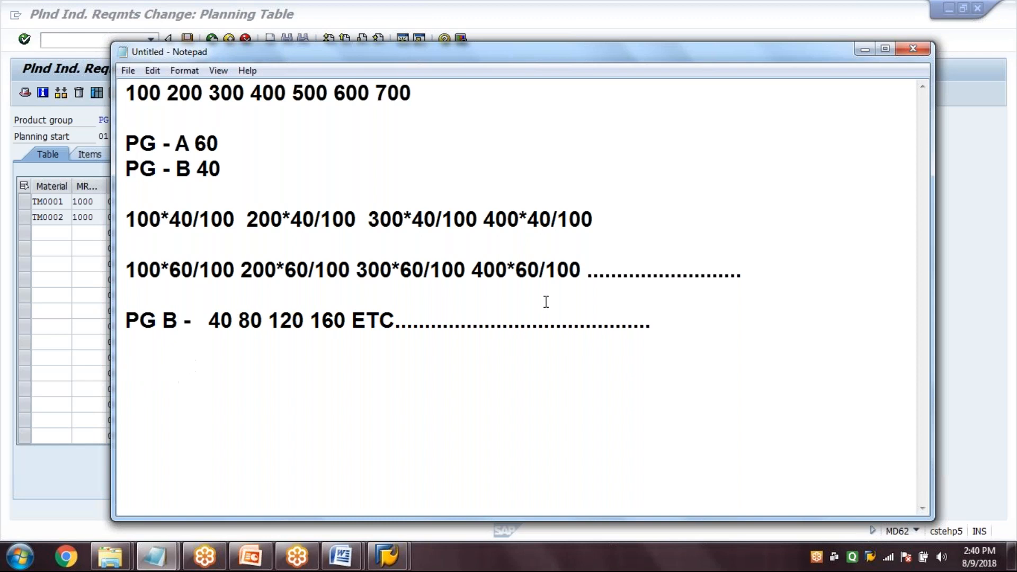
# Insert a line reading "PG A -" between the 60 percent calculations and the PG B results, separated by blank lines
pyautogui.click(757, 275)
pyautogui.press('Return')
pyautogui.press('Return')
pyautogui.write('P')
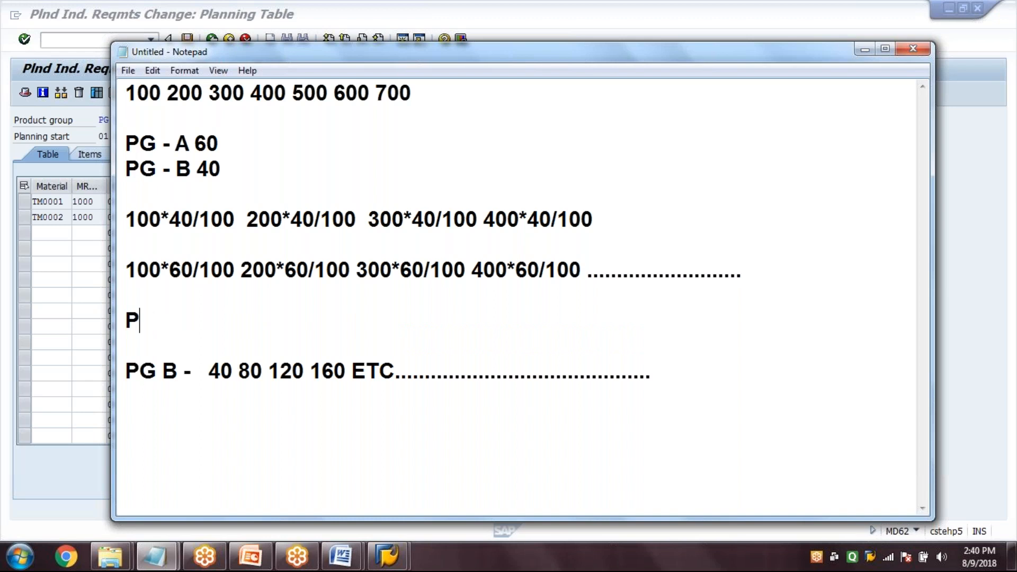
pyautogui.write('G B -')
pyautogui.press('BackSpace')
pyautogui.write('A - 60')
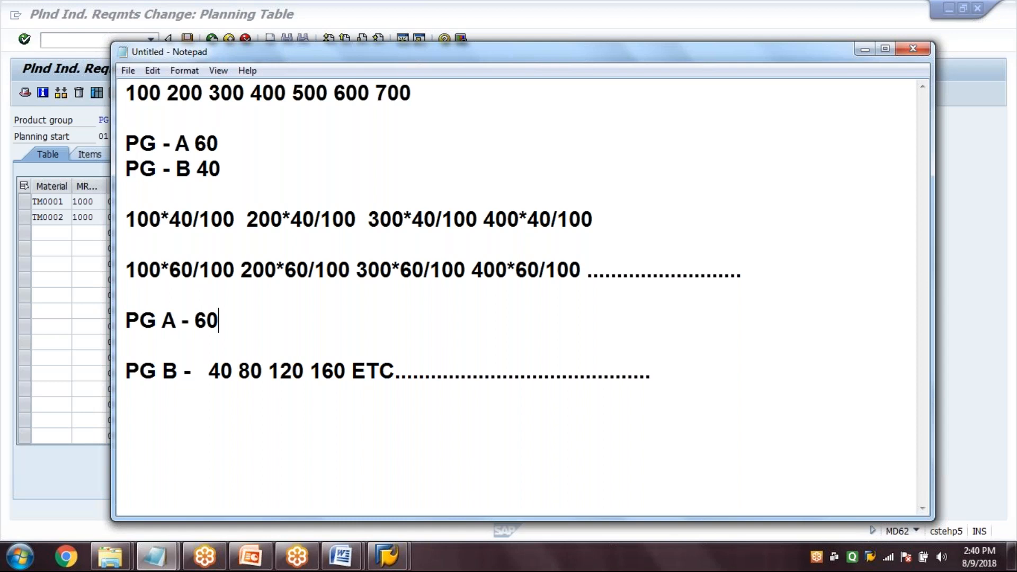
pyautogui.write(' 120 180 240 300 360 ')
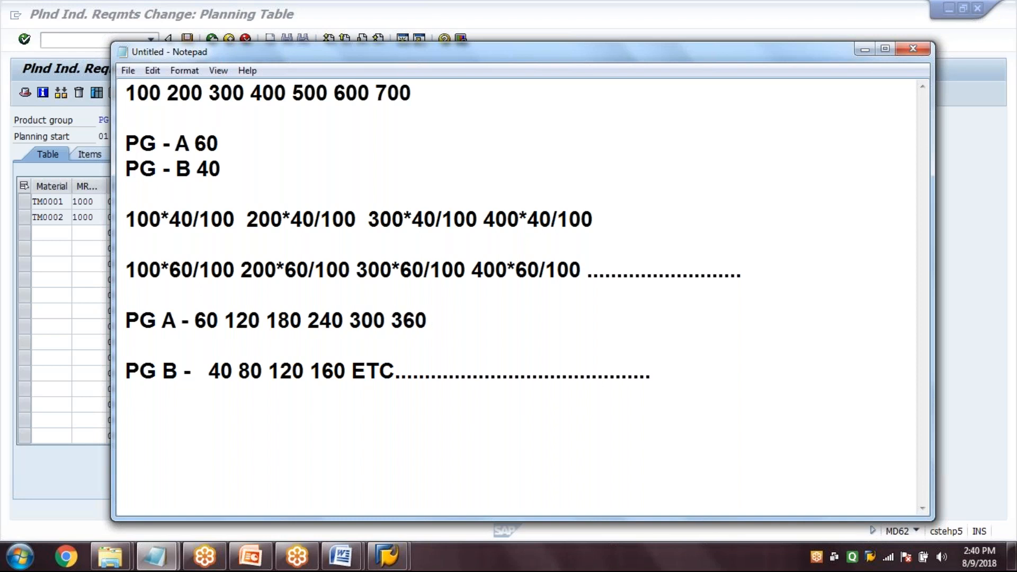
pyautogui.write('400.............................................')
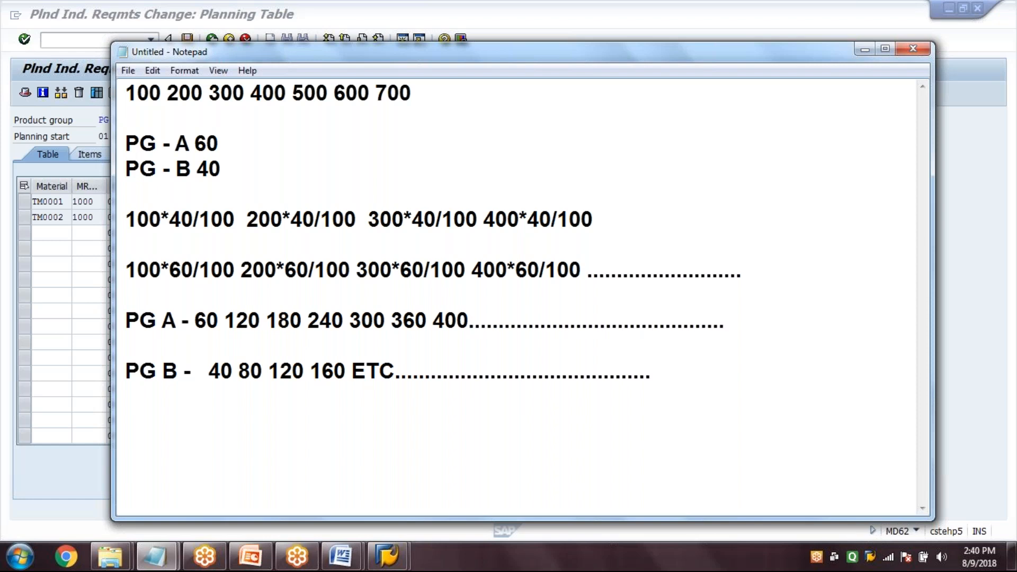
pyautogui.press('Return')
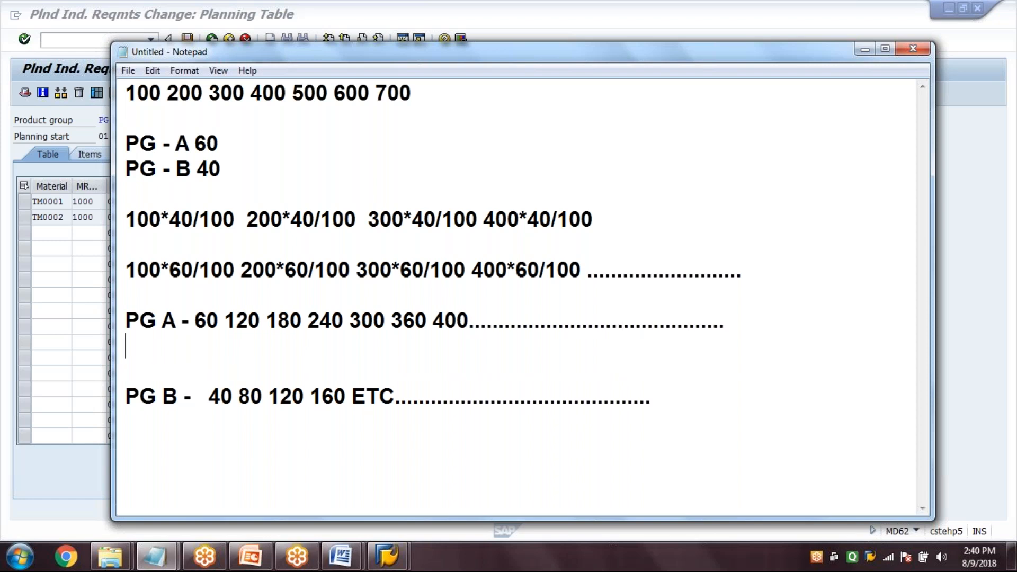
pyautogui.press('Delete')
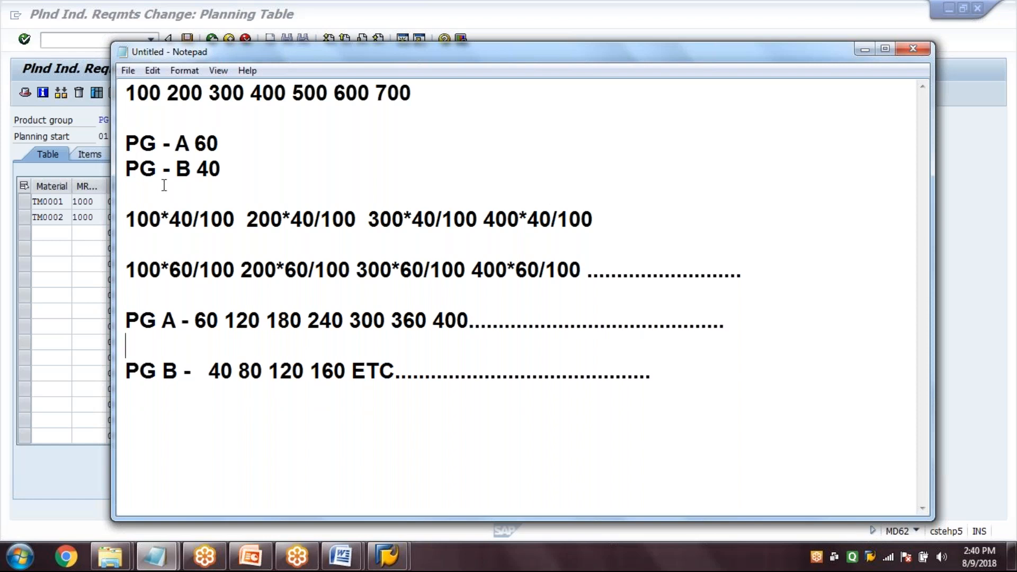
# Switch to the SAP planning table and compare the monthly quantities of TM0001 with the PG A results
pyautogui.click(89, 233)
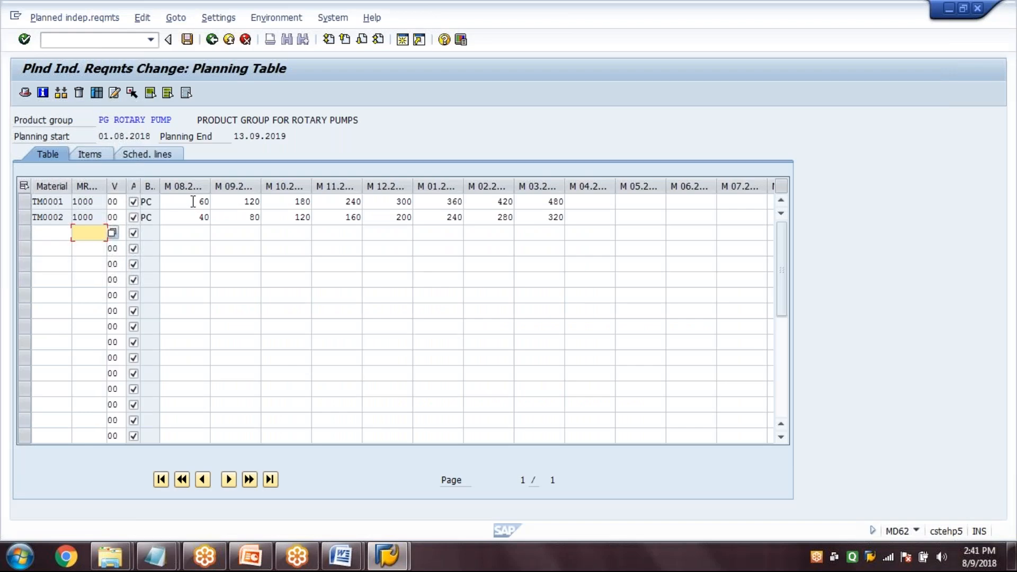
pyautogui.click(196, 203)
pyautogui.click(249, 203)
pyautogui.click(288, 204)
pyautogui.click(338, 205)
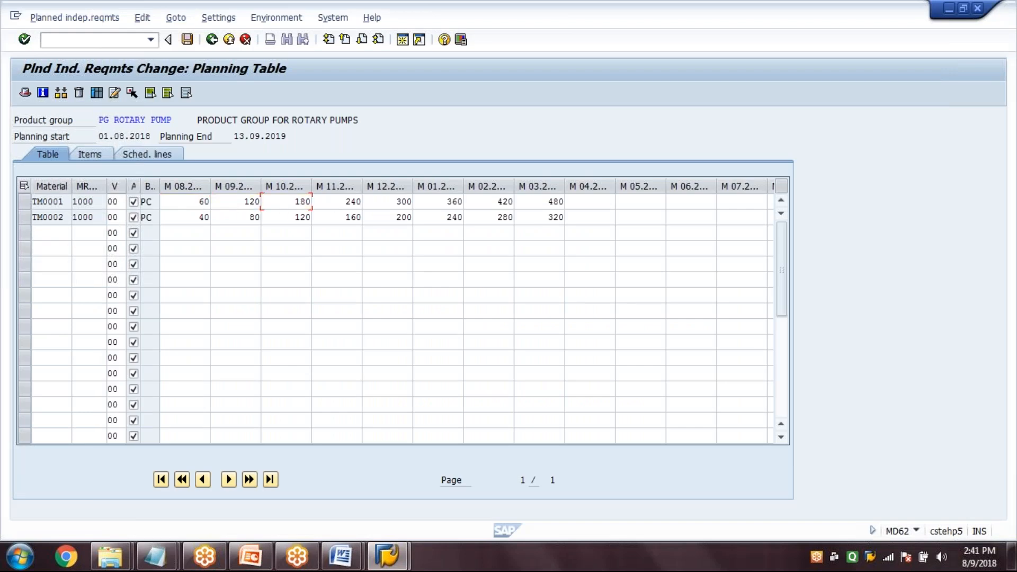
# Compare the monthly quantities of TM0001 and TM0002 in the planning table
pyautogui.click(388, 204)
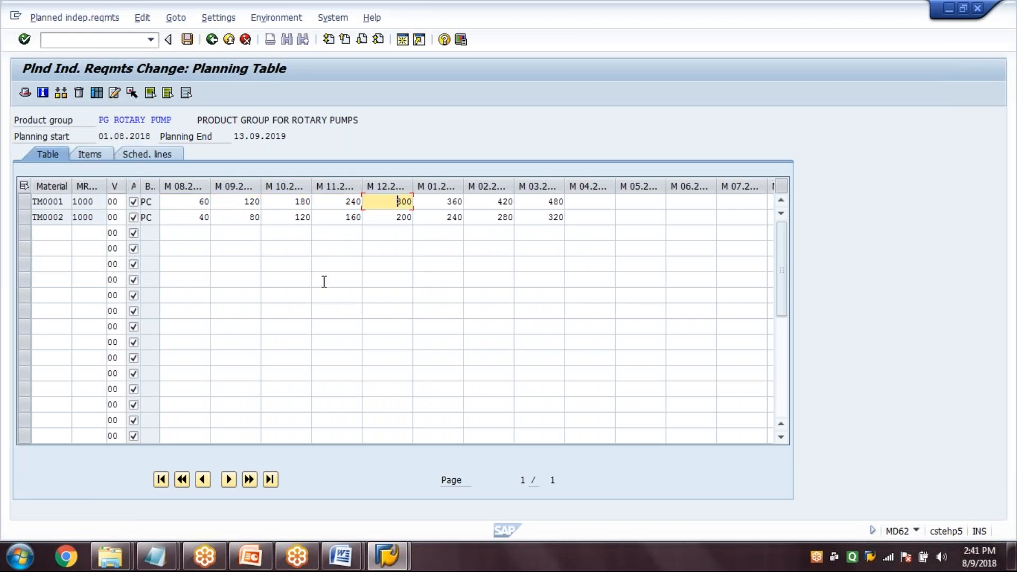
pyautogui.click(190, 232)
pyautogui.click(255, 217)
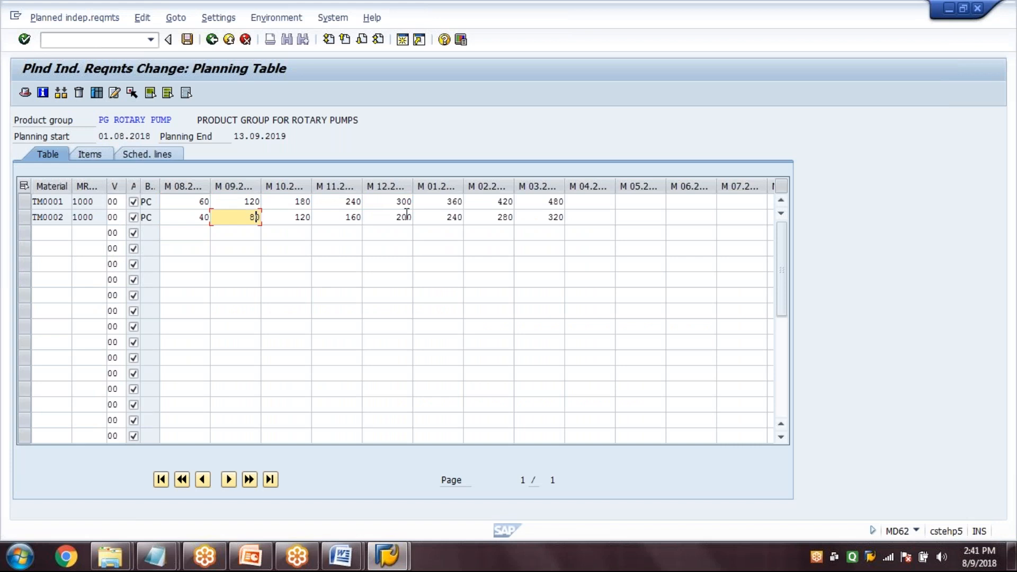
pyautogui.click(365, 217)
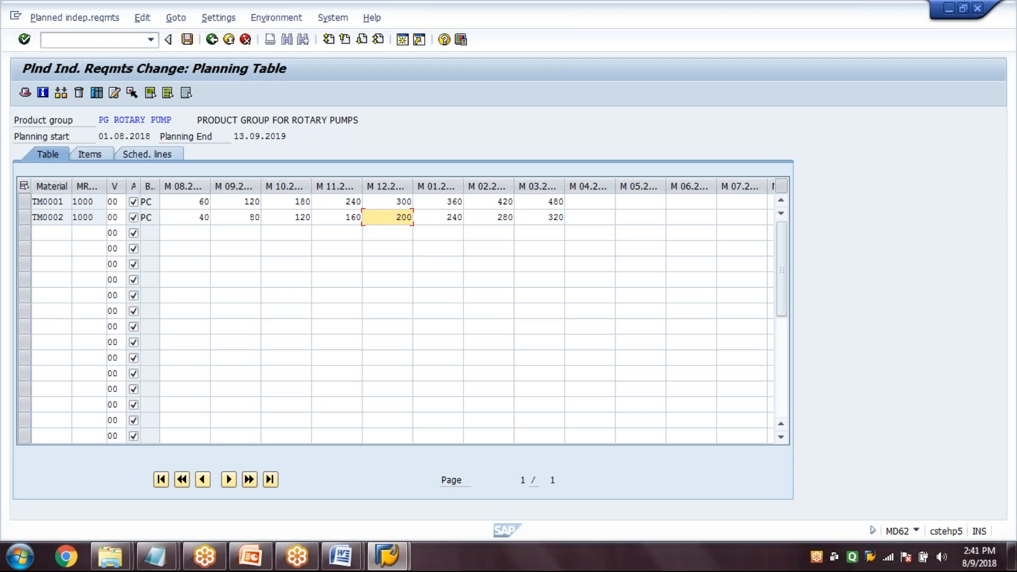
pyautogui.click(184, 232)
pyautogui.click(184, 217)
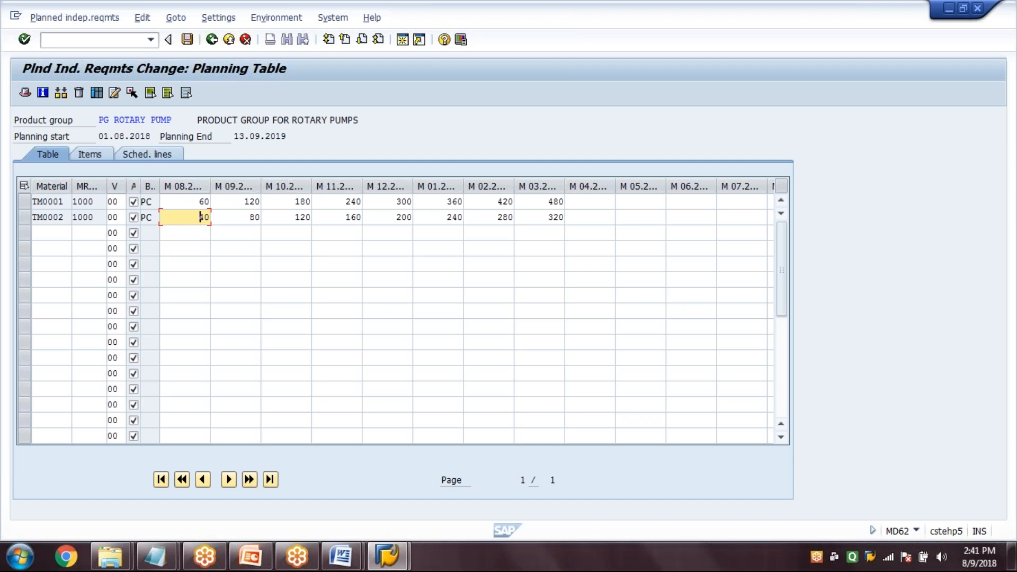
# Switch to the untitled Notepad notes and check the 40 percent calculations alongside the PG A results
pyautogui.click(155, 565)
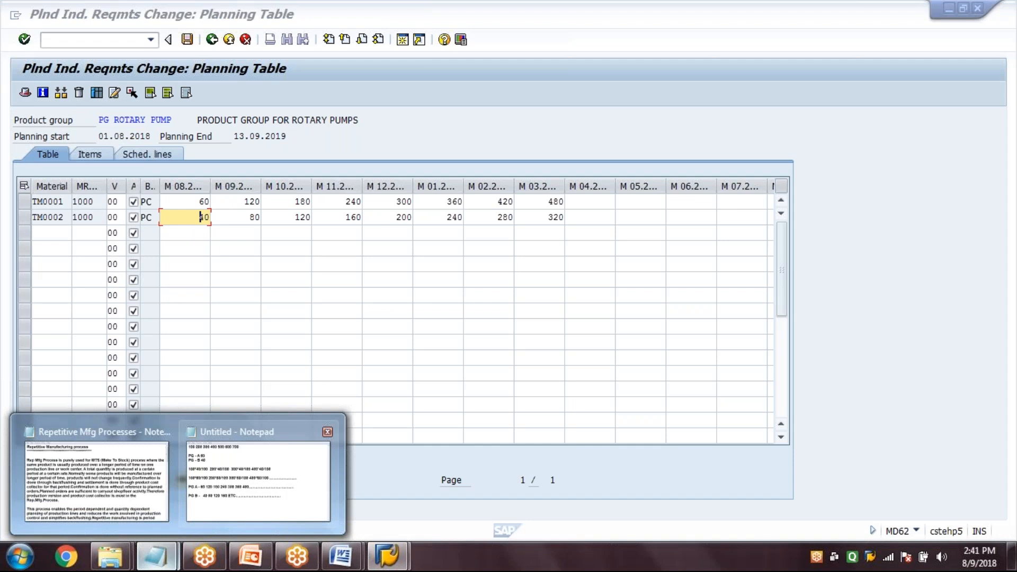
pyautogui.click(258, 480)
pyautogui.click(298, 335)
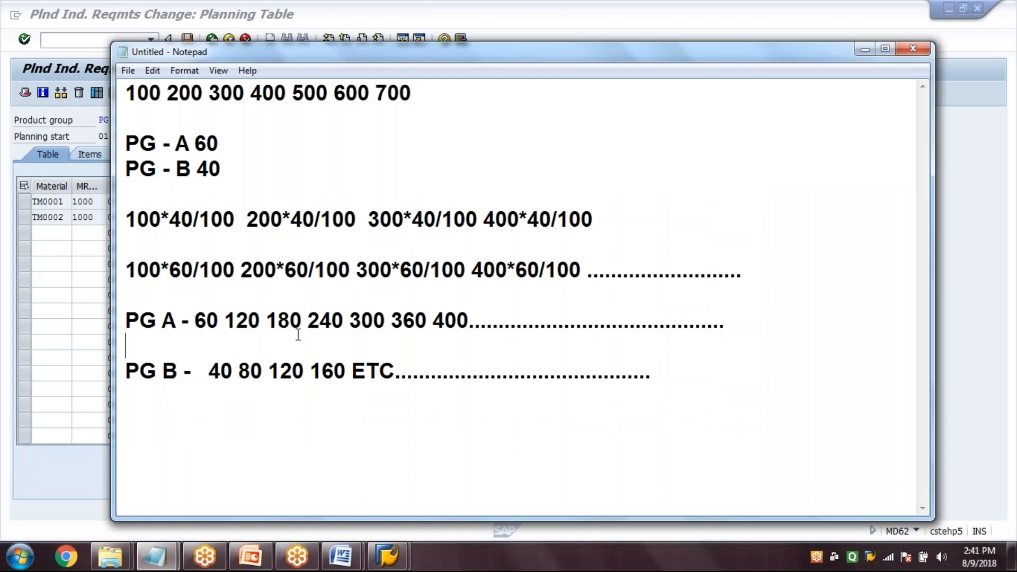
pyautogui.click(182, 270)
pyautogui.click(420, 324)
pyautogui.click(293, 219)
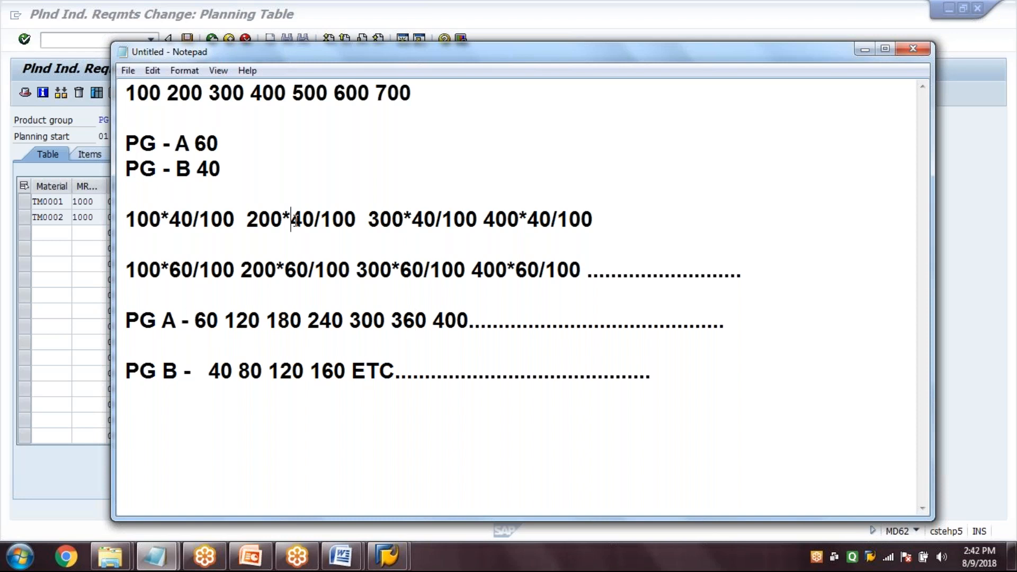
pyautogui.click(404, 222)
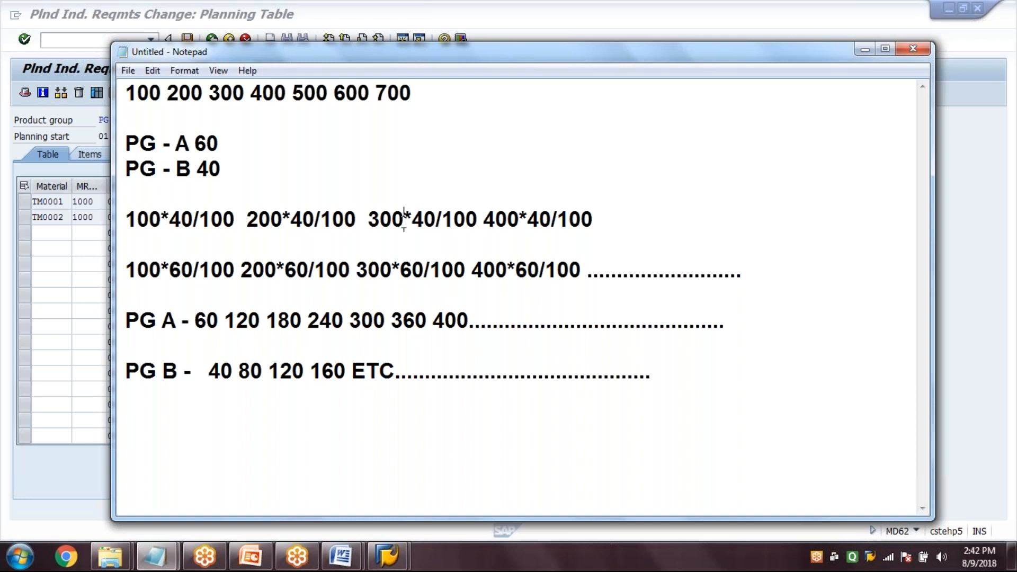
pyautogui.click(498, 225)
pyautogui.click(603, 225)
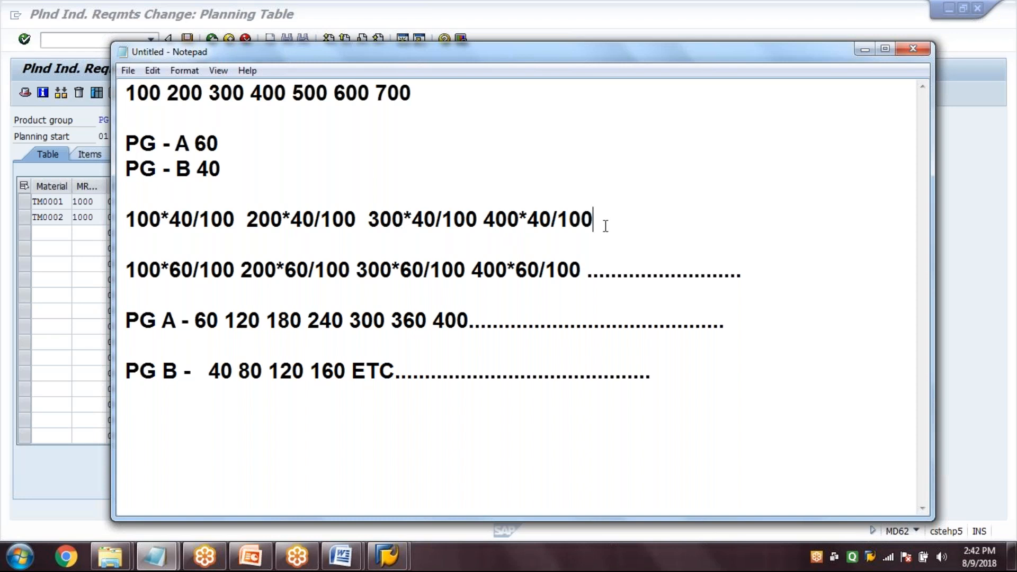
pyautogui.click(492, 324)
# Trace the 60 percent share of PG A through each calculation on the 60 percent line
pyautogui.click(218, 139)
pyautogui.click(297, 270)
pyautogui.click(391, 270)
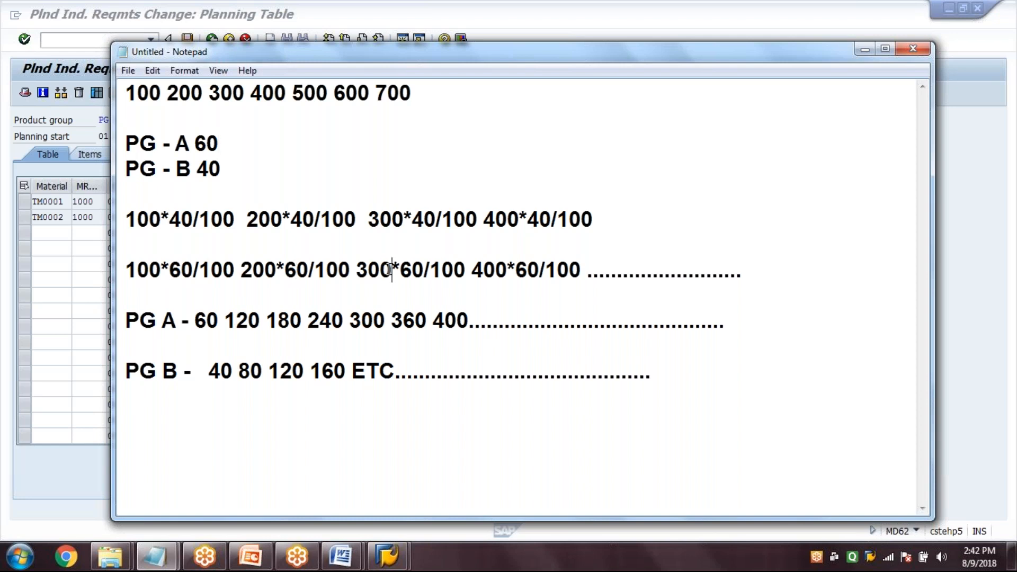
pyautogui.click(475, 270)
pyautogui.click(599, 271)
pyautogui.click(647, 271)
pyautogui.click(688, 271)
pyautogui.click(595, 280)
# Correct the last PG A value before the row of dots to 420
pyautogui.click(289, 319)
pyautogui.click(445, 319)
pyautogui.press('Delete')
pyautogui.write('2')
pyautogui.click(481, 323)
# Review the PG A results, the PG A and PG B shares, and the 40 and 60 percent calculation lines
pyautogui.click(124, 321)
pyautogui.keyDown('shift'); pyautogui.click(347, 353); pyautogui.keyUp('shift')
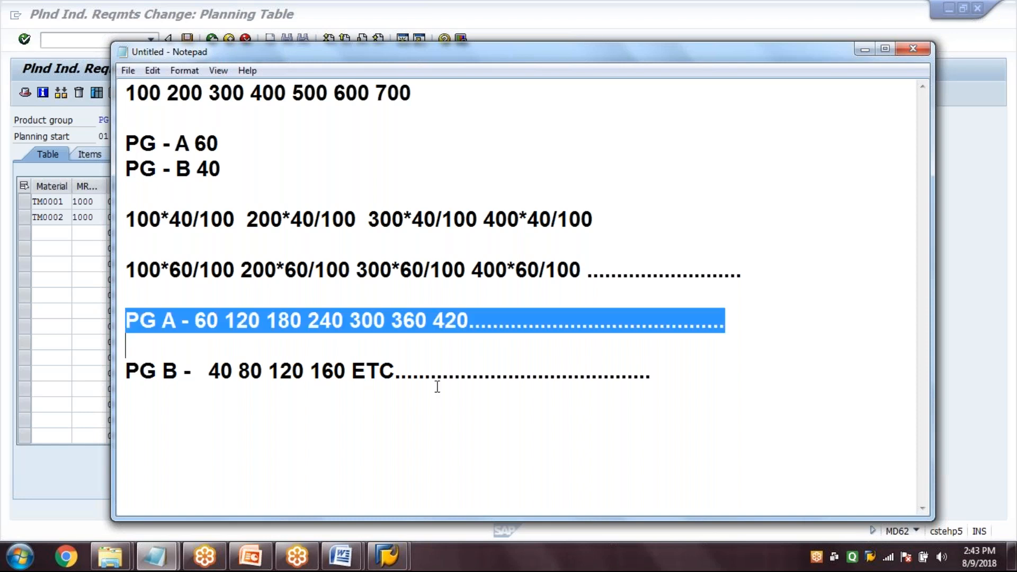
pyautogui.keyDown('shift'); pyautogui.click(620, 404); pyautogui.keyUp('shift')
pyautogui.click(621, 404)
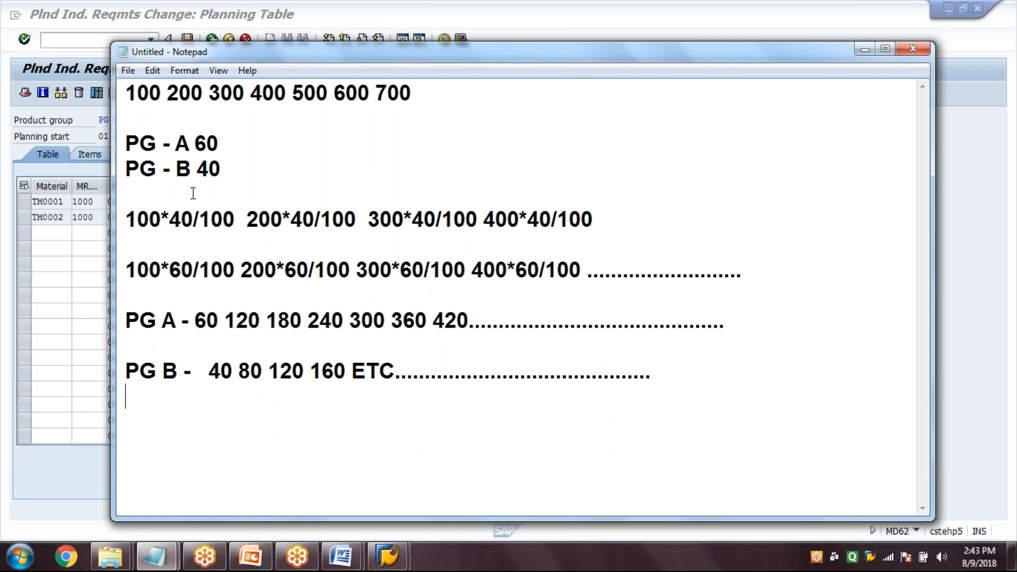
pyautogui.click(125, 144)
pyautogui.keyDown('shift'); pyautogui.click(232, 143); pyautogui.keyUp('shift')
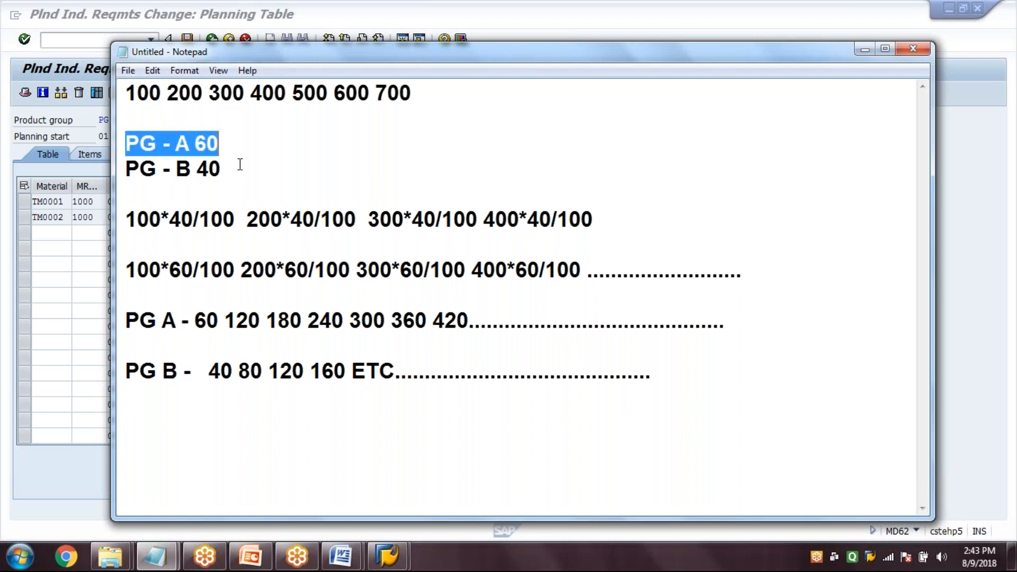
pyautogui.keyDown('shift'); pyautogui.click(240, 180); pyautogui.keyUp('shift')
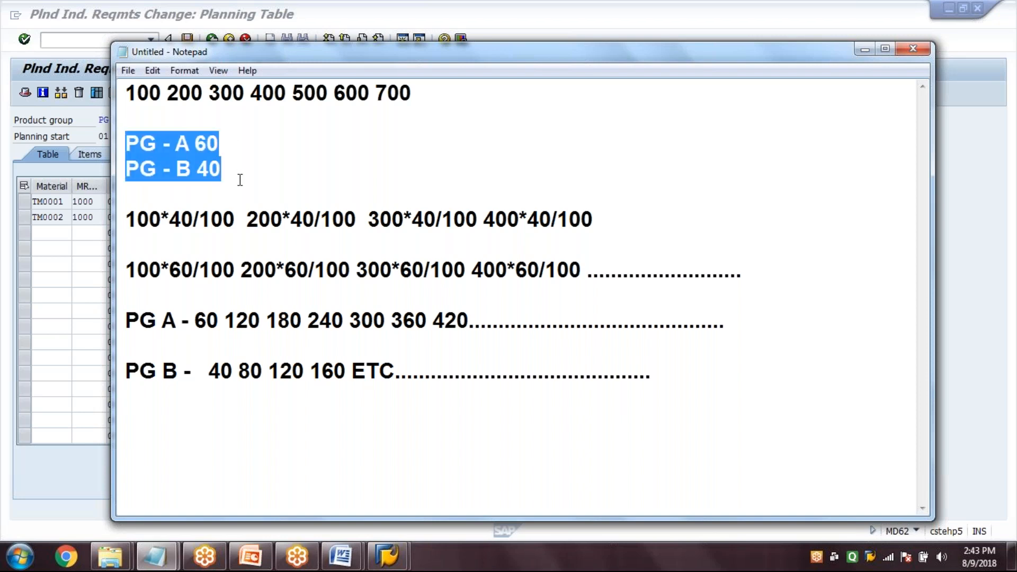
pyautogui.click(240, 180)
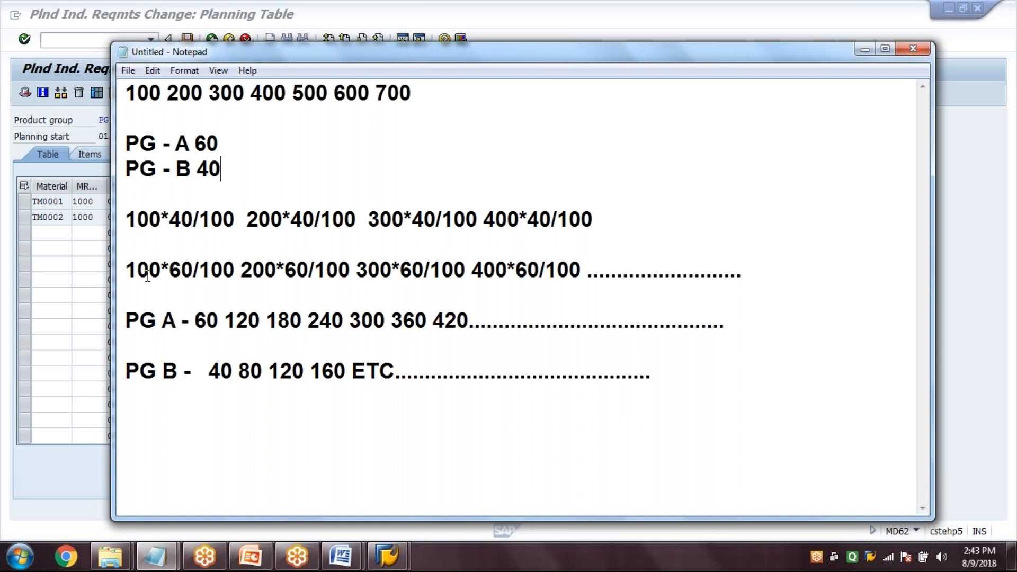
pyautogui.moveTo(128, 218); pyautogui.dragTo(296, 274)
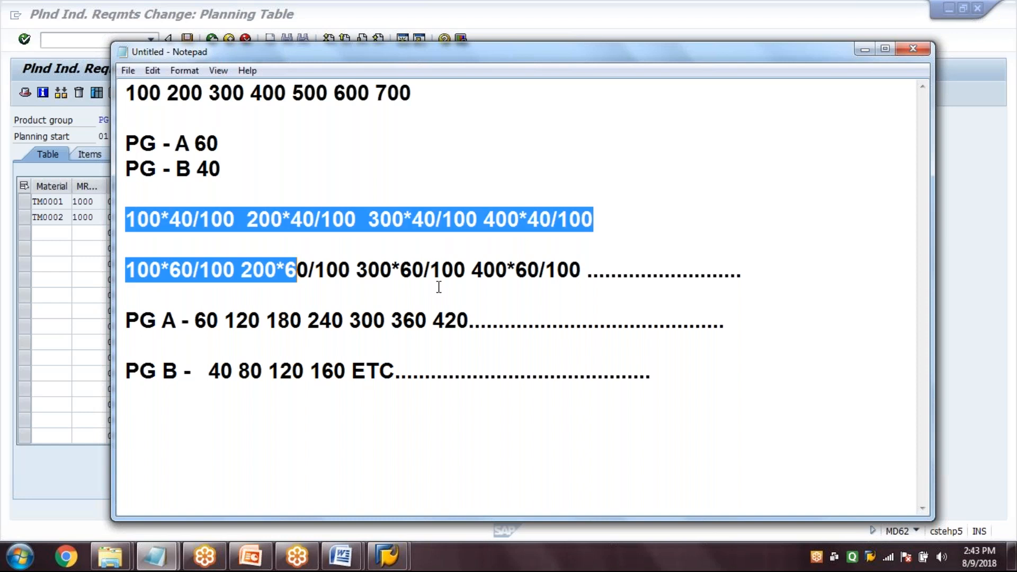
pyautogui.moveTo(438, 287); pyautogui.dragTo(560, 288)
pyautogui.click(561, 289)
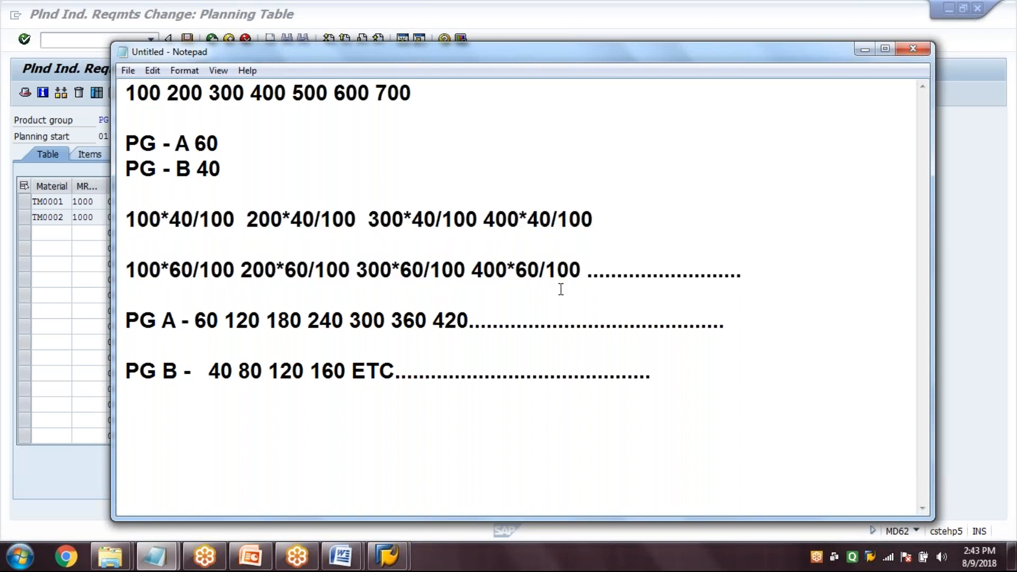
# Switch back to the SAP planning table and examine how PG ROTARY PUMP is split between TM0001 and TM0002
pyautogui.click(93, 238)
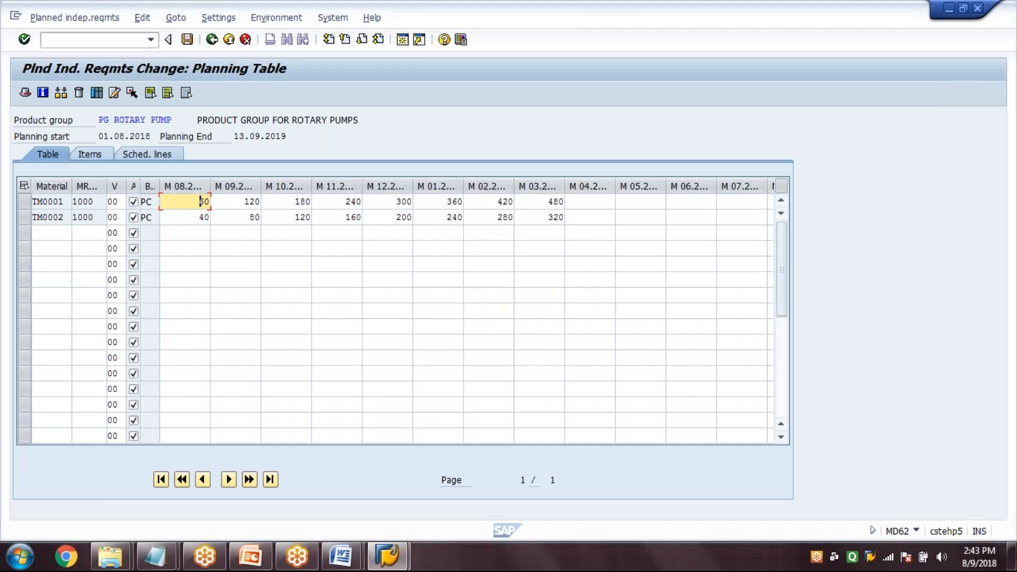
pyautogui.moveTo(98, 119); pyautogui.dragTo(172, 120)
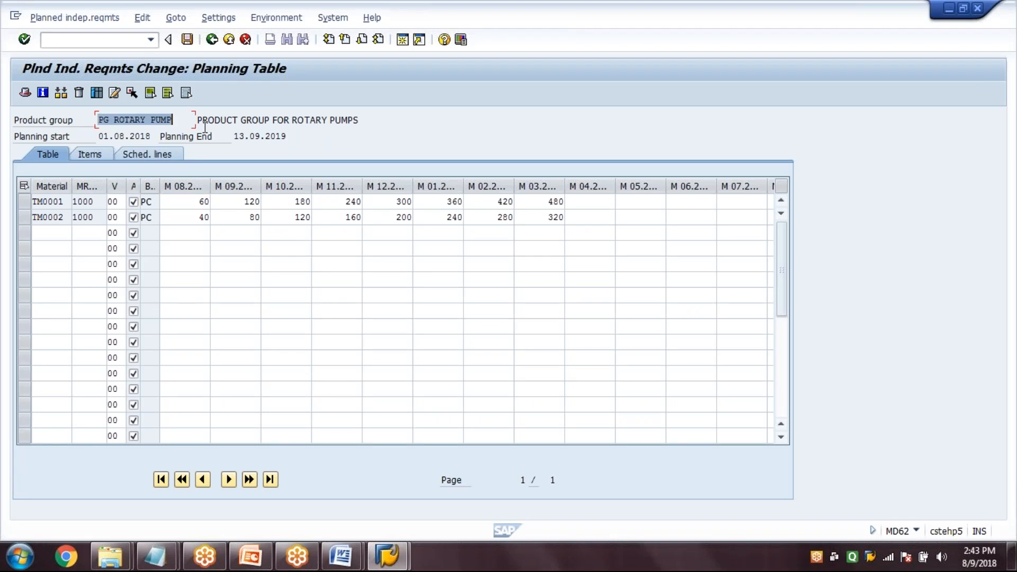
pyautogui.click(25, 208)
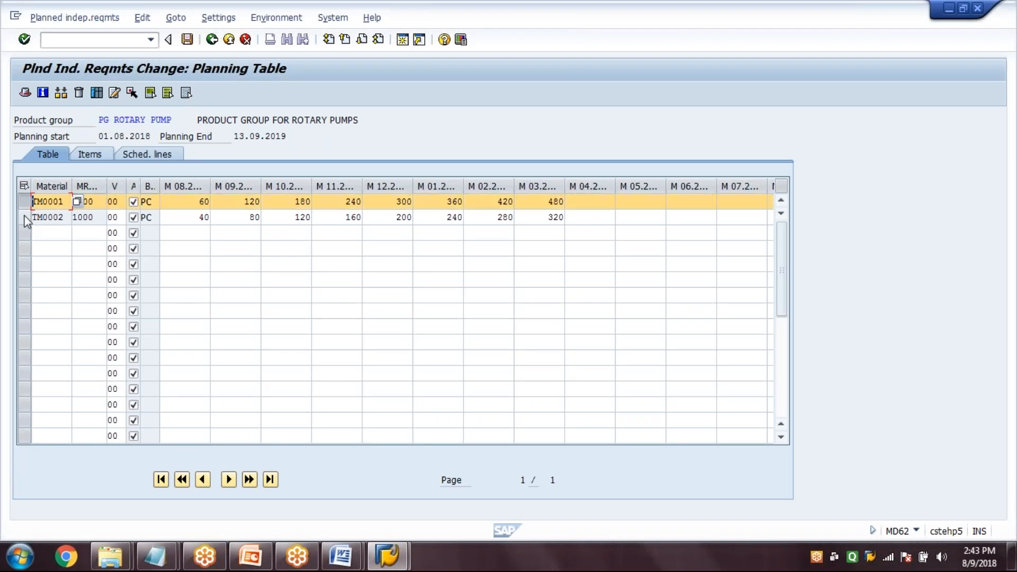
pyautogui.click(24, 218)
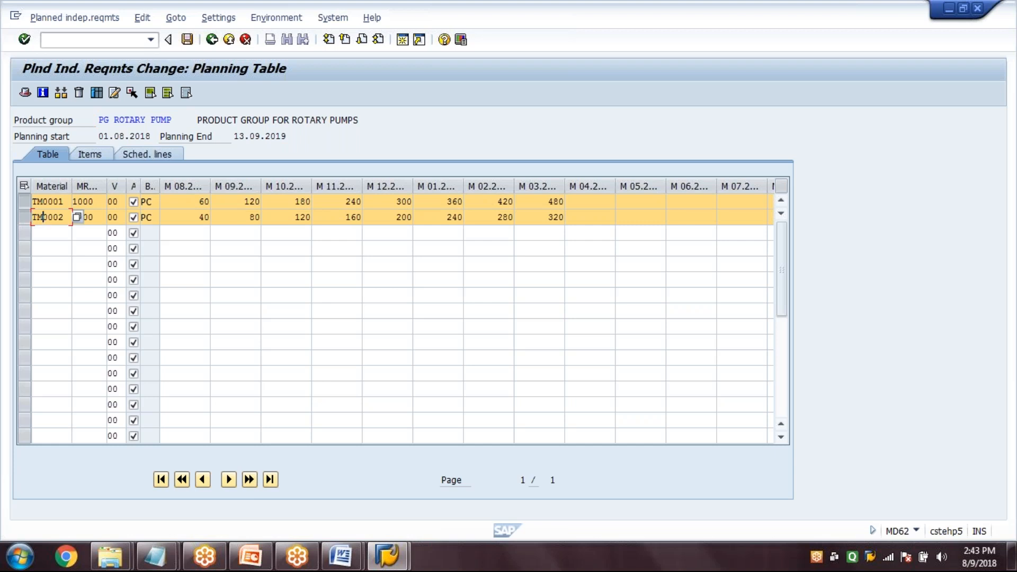
pyautogui.click(24, 219)
pyautogui.click(24, 219)
pyautogui.click(26, 221)
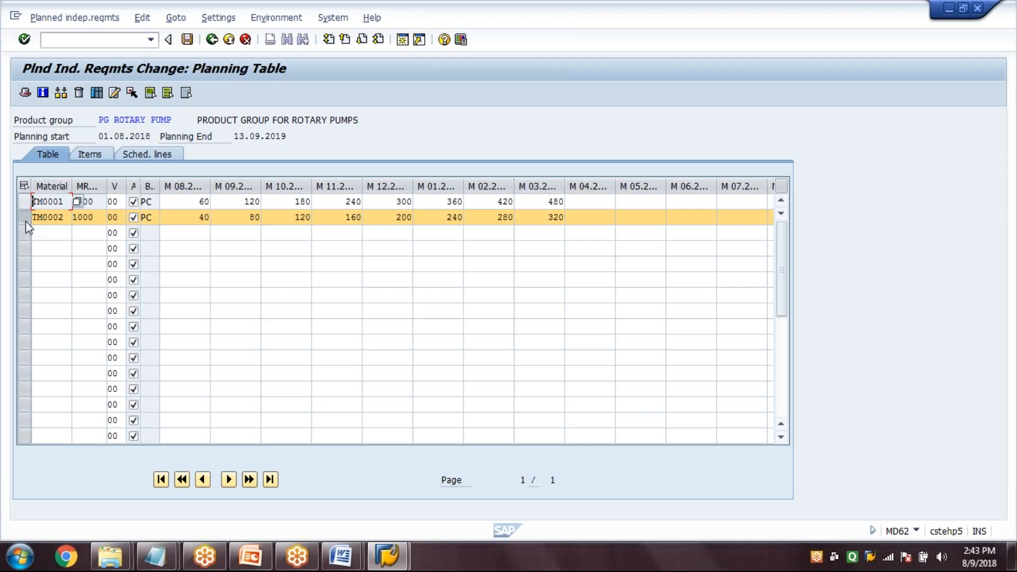
pyautogui.click(26, 221)
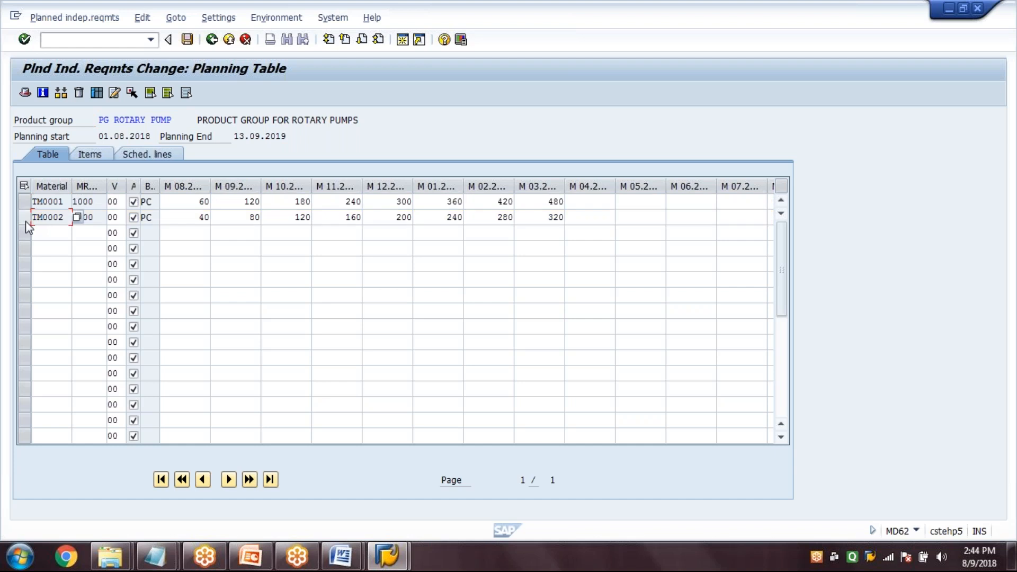
pyautogui.click(65, 205)
pyautogui.click(68, 219)
pyautogui.click(185, 207)
pyautogui.click(240, 216)
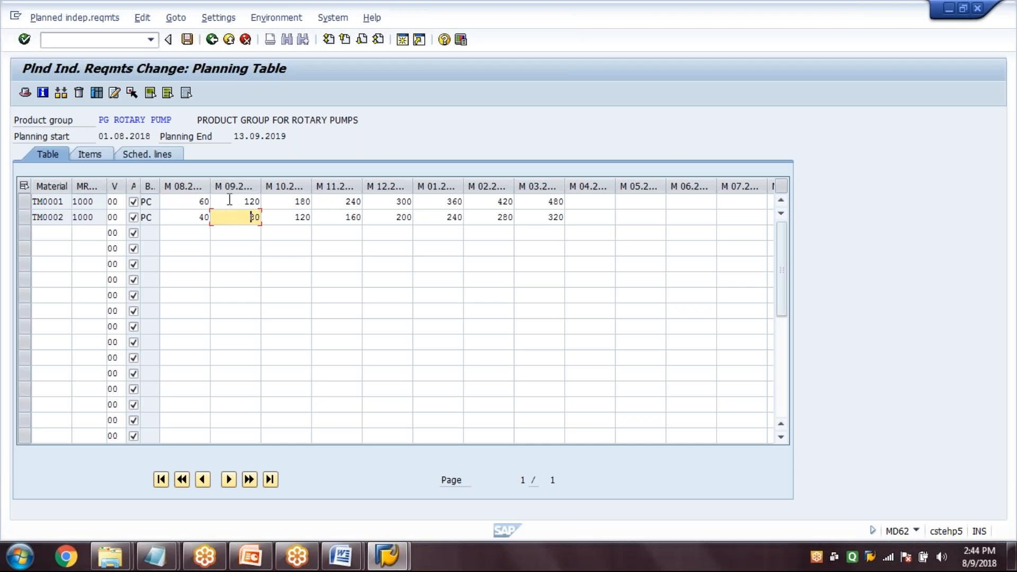
pyautogui.click(230, 201)
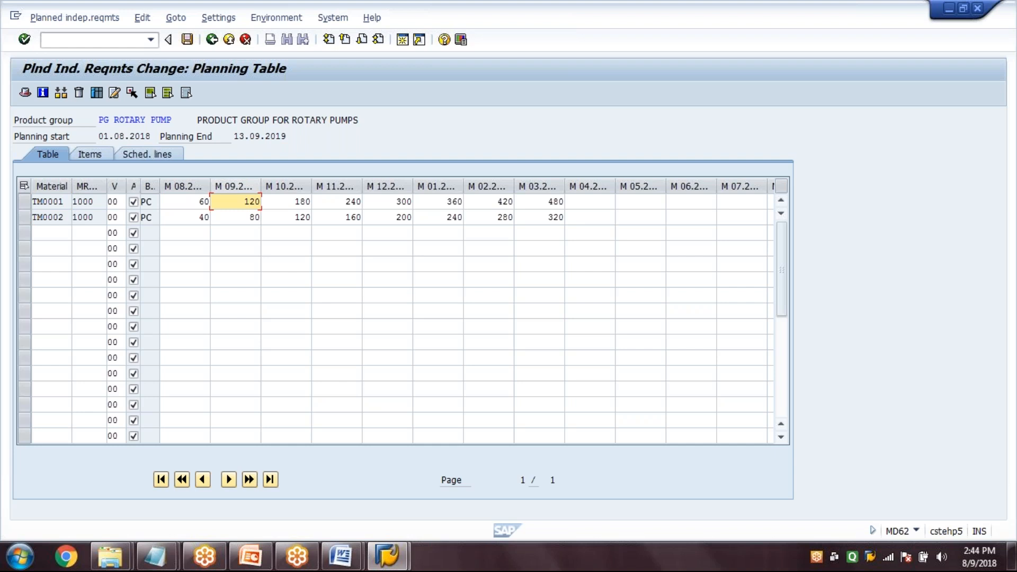
# Save the planned independent requirements and open transaction MD02
pyautogui.click(187, 40)
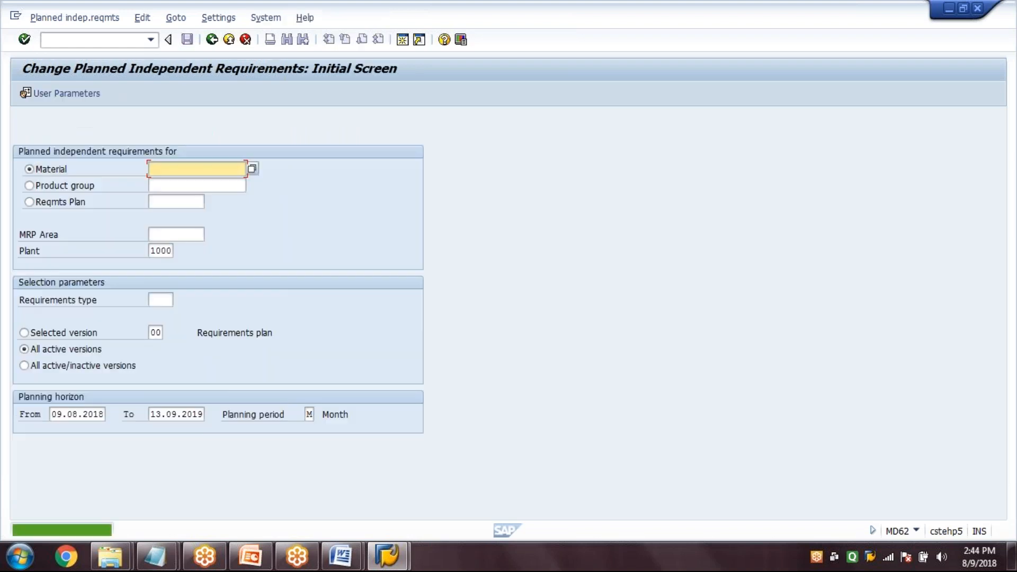
pyautogui.click(211, 44)
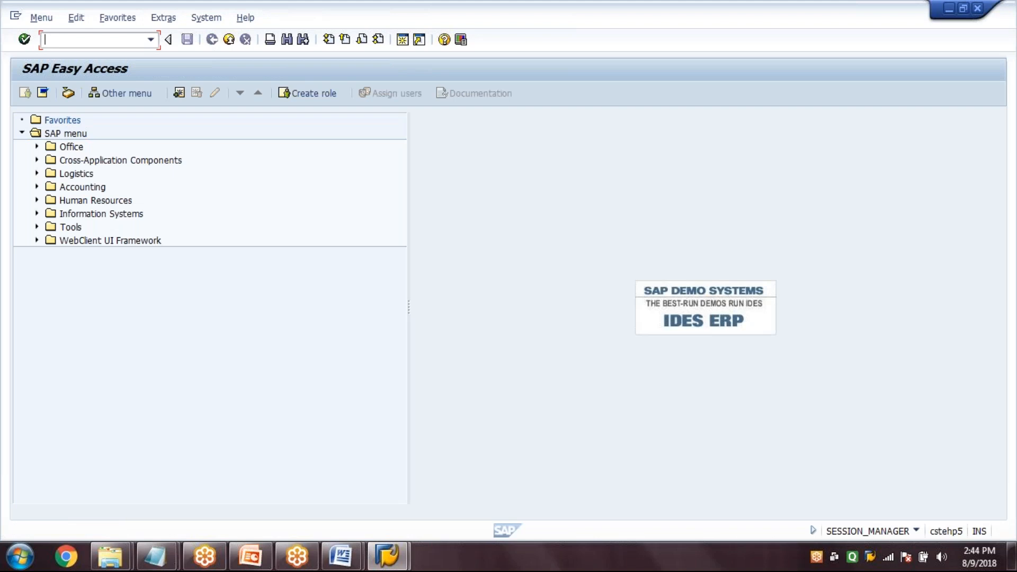
pyautogui.write('MD02')
pyautogui.press('Return')
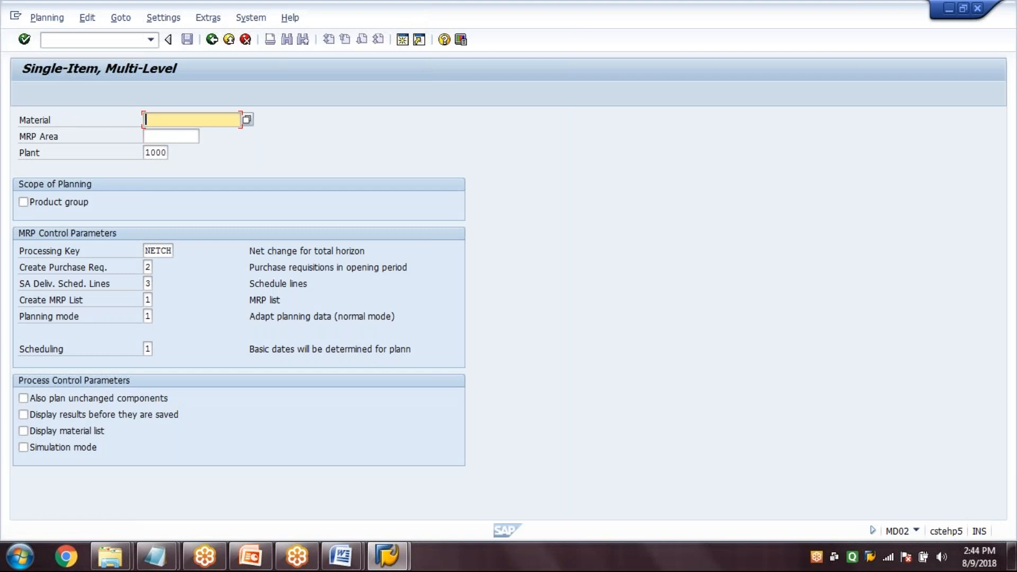
# Run multi-level planning for TM0001 in MRP area and plant 1000, with Create Purchase Req. 3 and Display material list enabled
pyautogui.write('TM0001')
pyautogui.press('Tab')
pyautogui.write('1000')
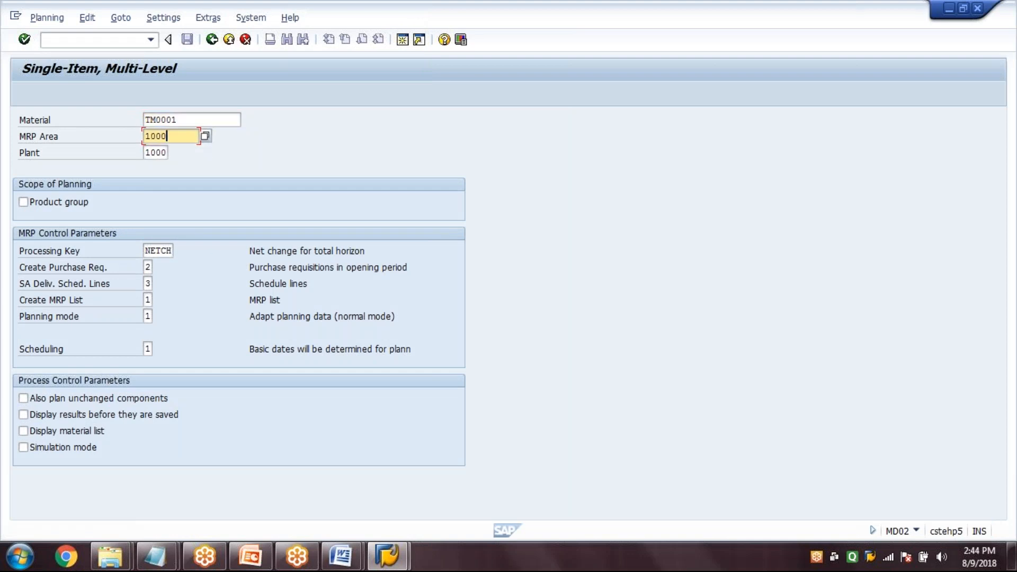
pyautogui.click(157, 154)
pyautogui.click(148, 267)
pyautogui.write('3')
pyautogui.click(106, 433)
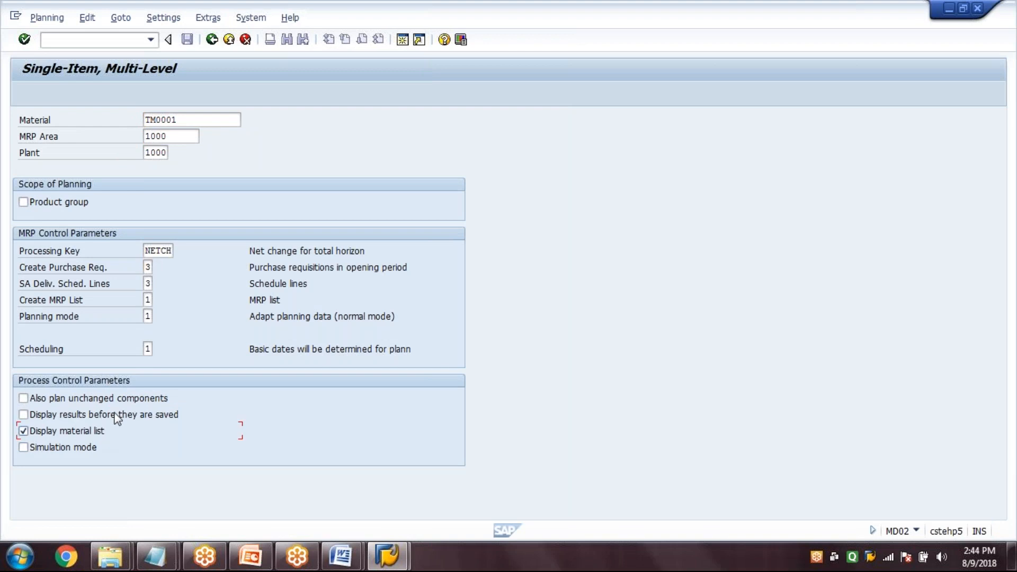
pyautogui.click(208, 119)
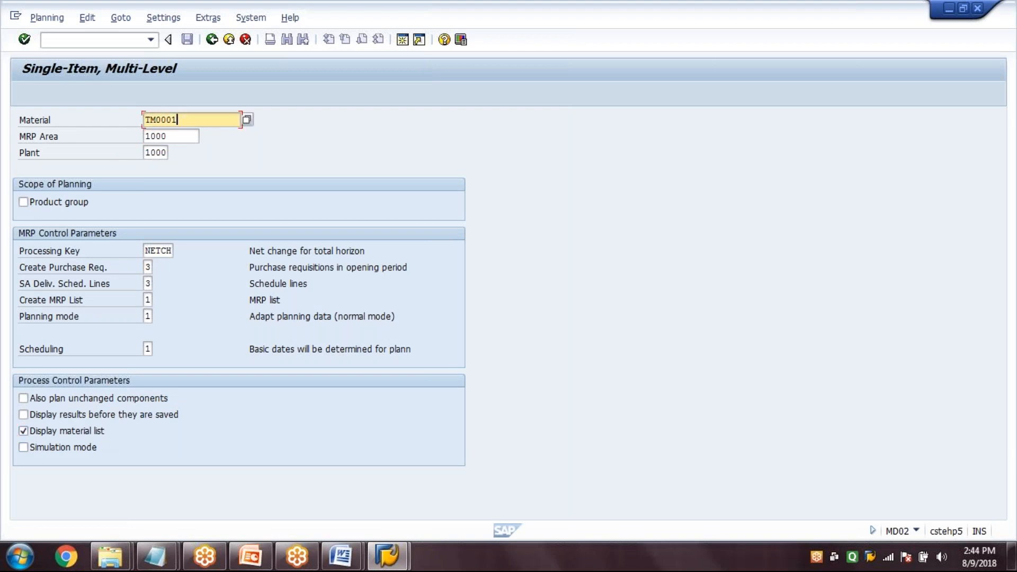
pyautogui.press('Return')
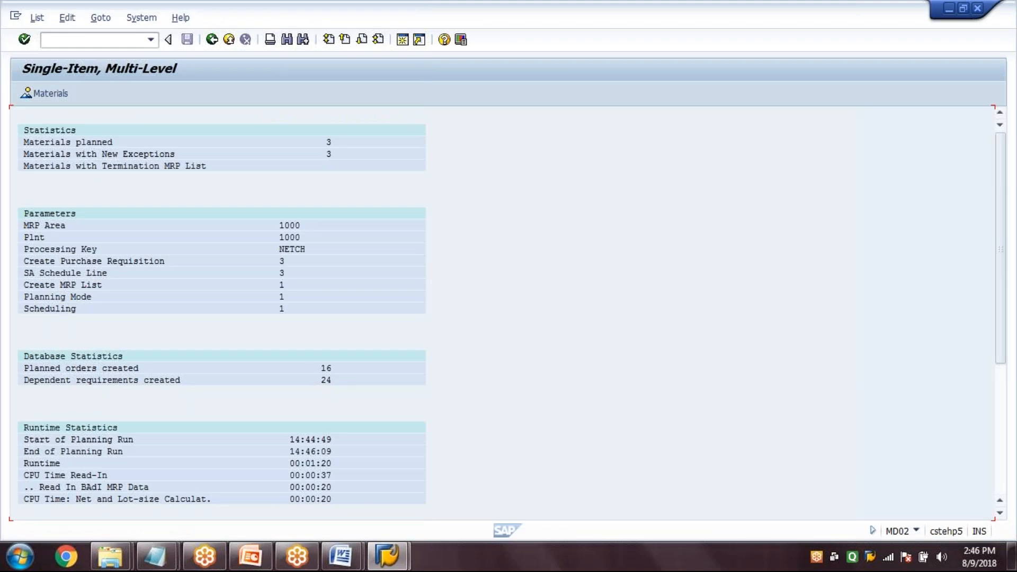
# Check the planned orders and dependent requirements created in the planning run's database statistics
pyautogui.click(159, 369)
pyautogui.click(326, 371)
pyautogui.click(157, 380)
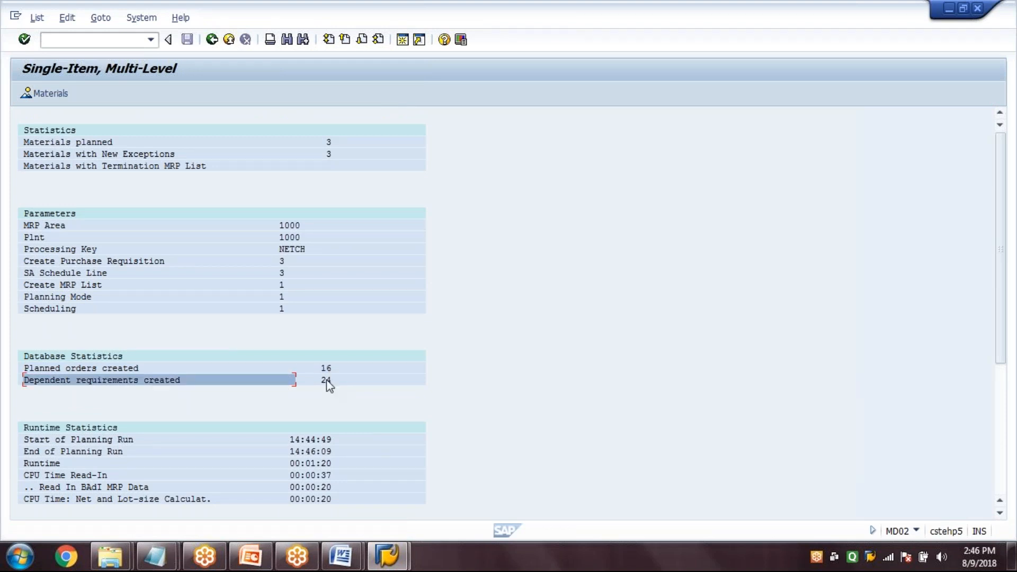
pyautogui.click(326, 381)
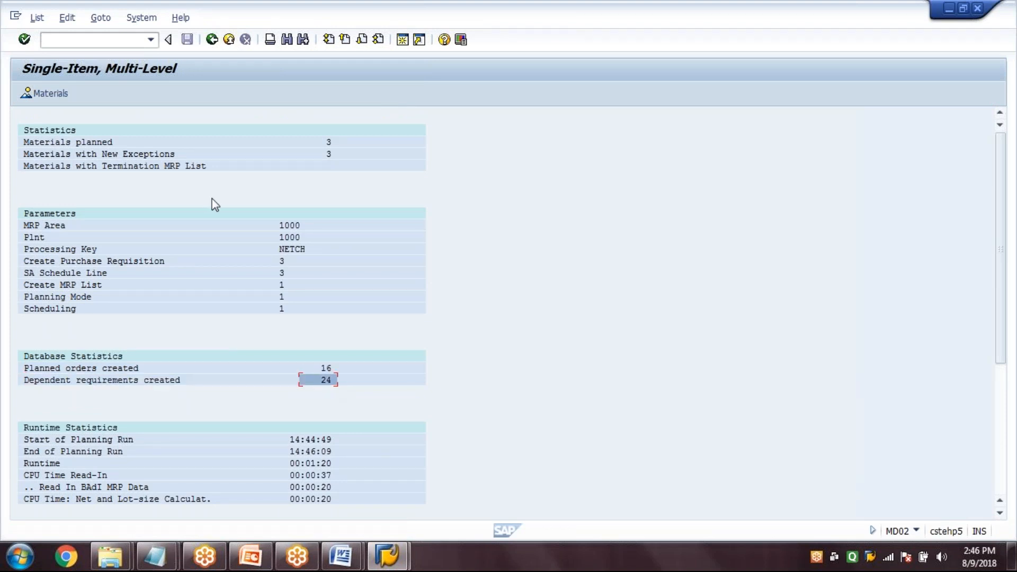
# Leave the planning run results and open the stock/requirements list with transaction MD04
pyautogui.click(212, 40)
pyautogui.press('F3')
pyautogui.write('MD')
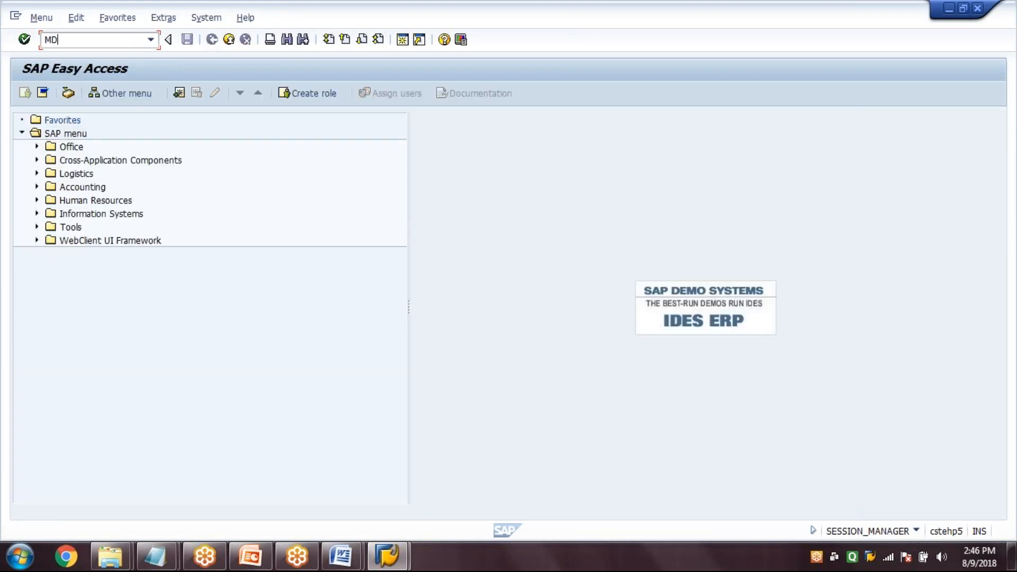
pyautogui.write('04')
pyautogui.press('Return')
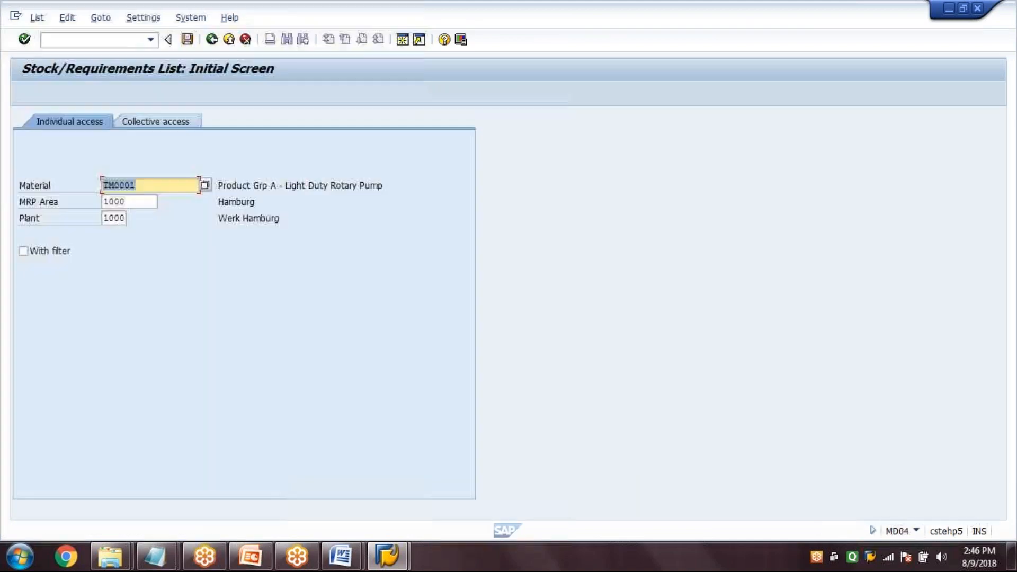
# Display the stock/requirements list for material TM0001 in MRP area 1000 and plant 1000
pyautogui.press('Right')
pyautogui.press('Tab')
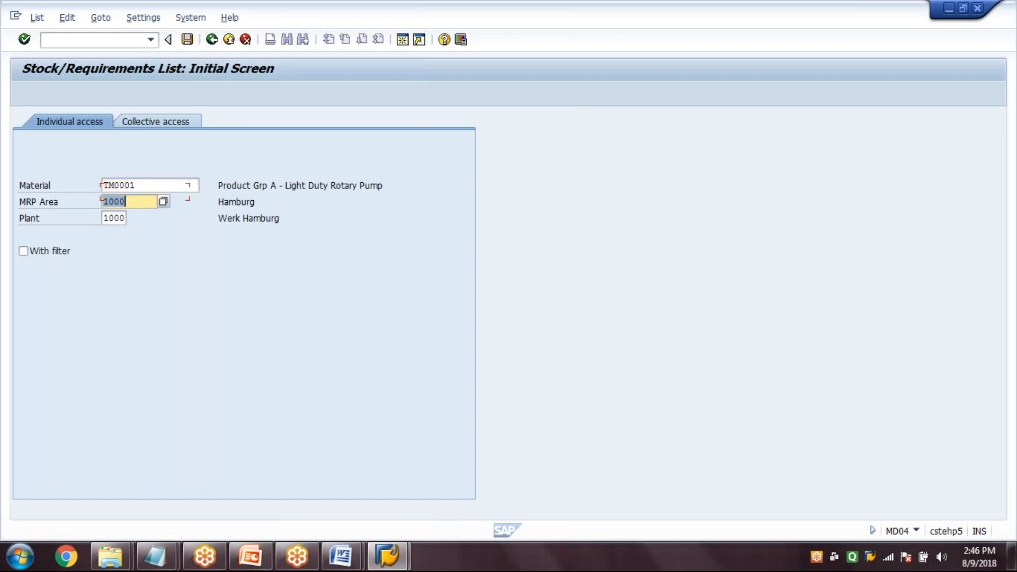
pyautogui.press('Tab')
pyautogui.hotkey('shift', 'Tab')
pyautogui.hotkey('shift', 'Tab')
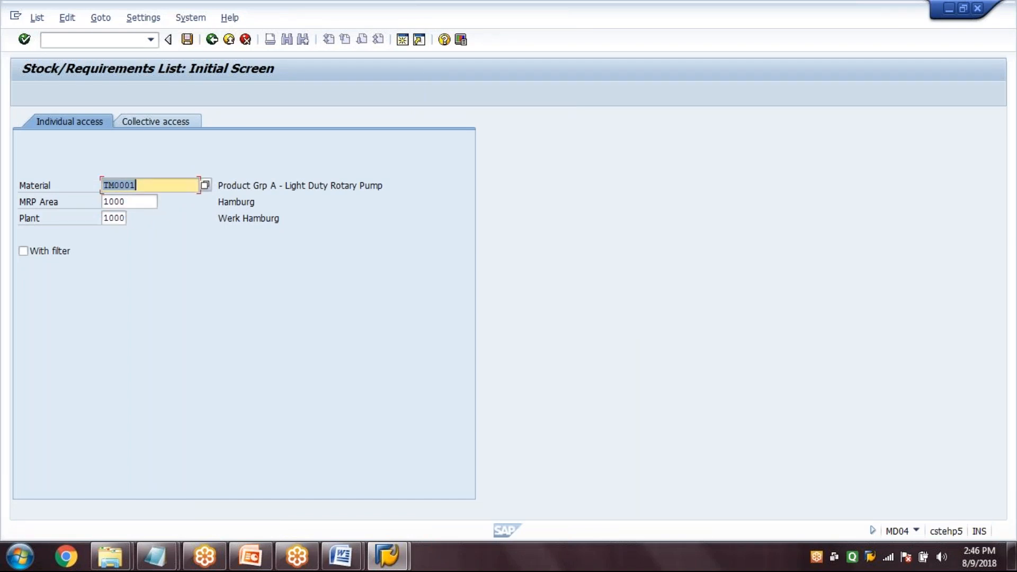
pyautogui.press('Right')
pyautogui.press('Return')
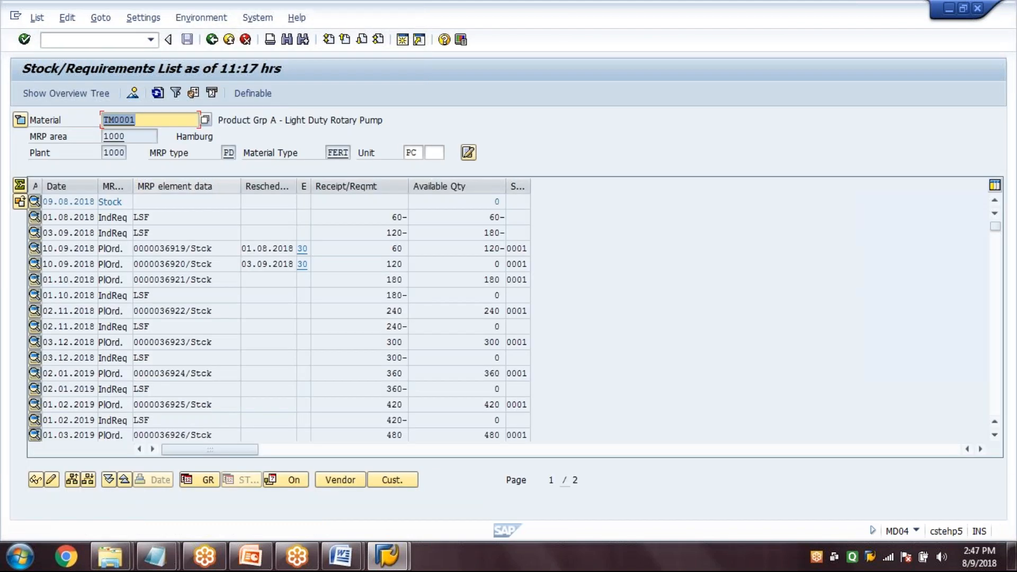
# Check the planned orders for TM0001, viewing and closing the additional data of the first planned order dated 10.09.2018
pyautogui.click(209, 249)
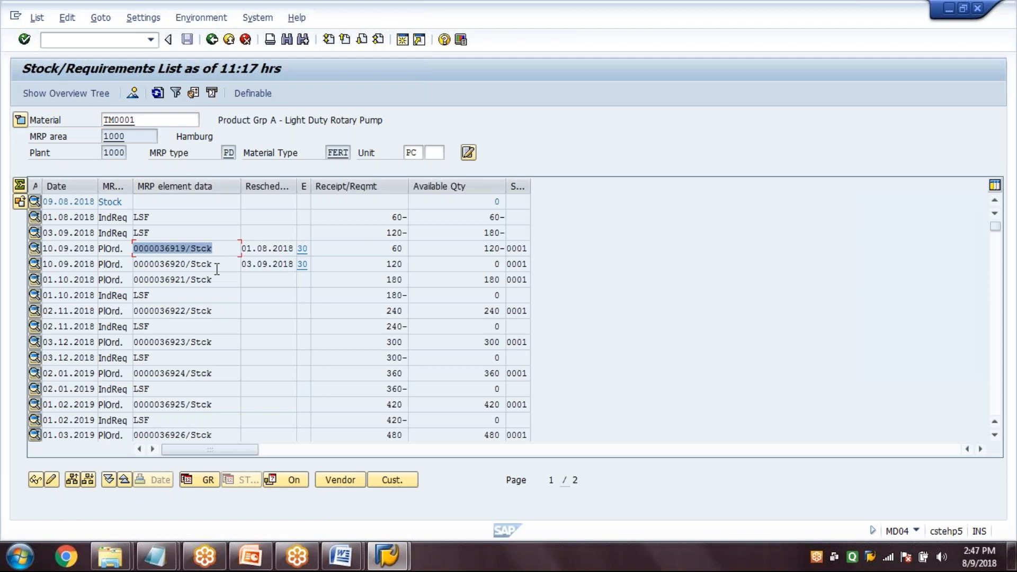
pyautogui.click(212, 264)
pyautogui.click(203, 279)
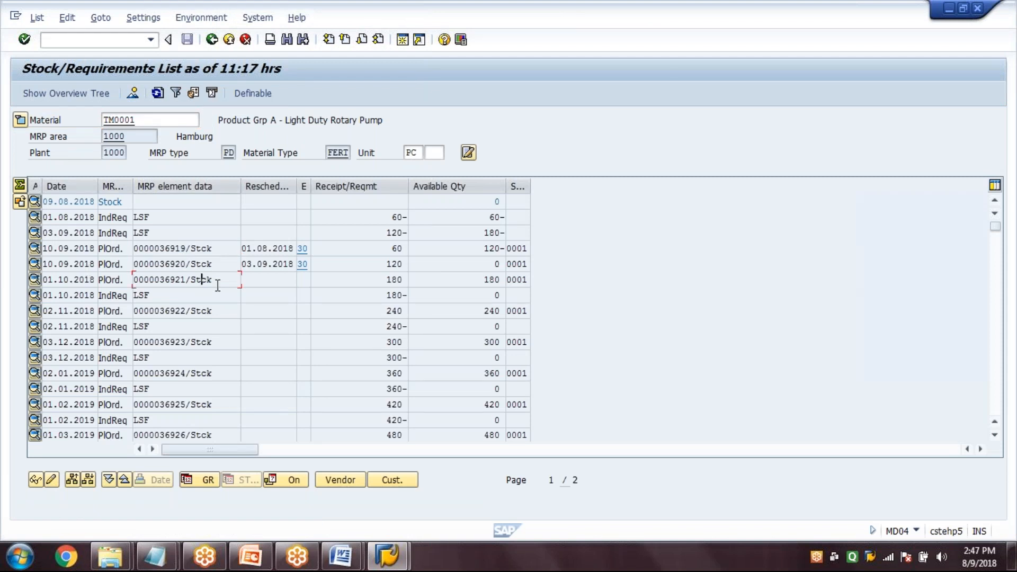
pyautogui.moveTo(212, 312); pyautogui.dragTo(121, 322)
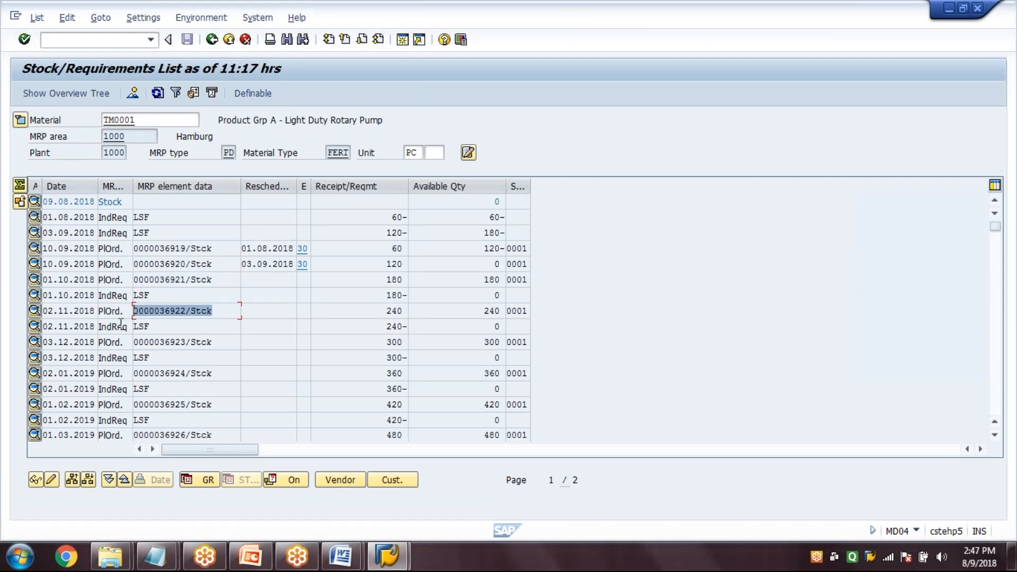
pyautogui.click(218, 246)
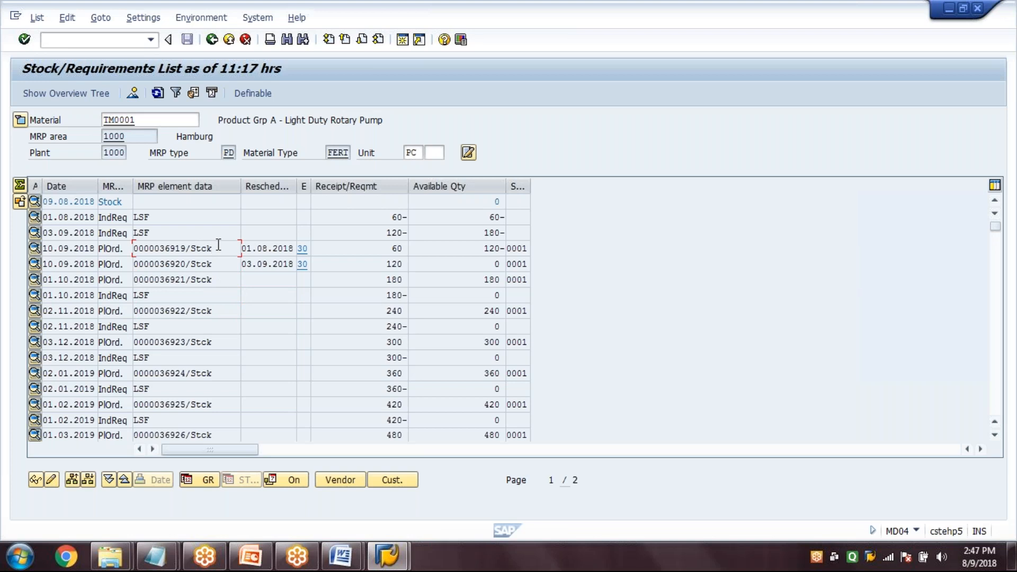
pyautogui.click(171, 246)
pyautogui.doubleClick(171, 248)
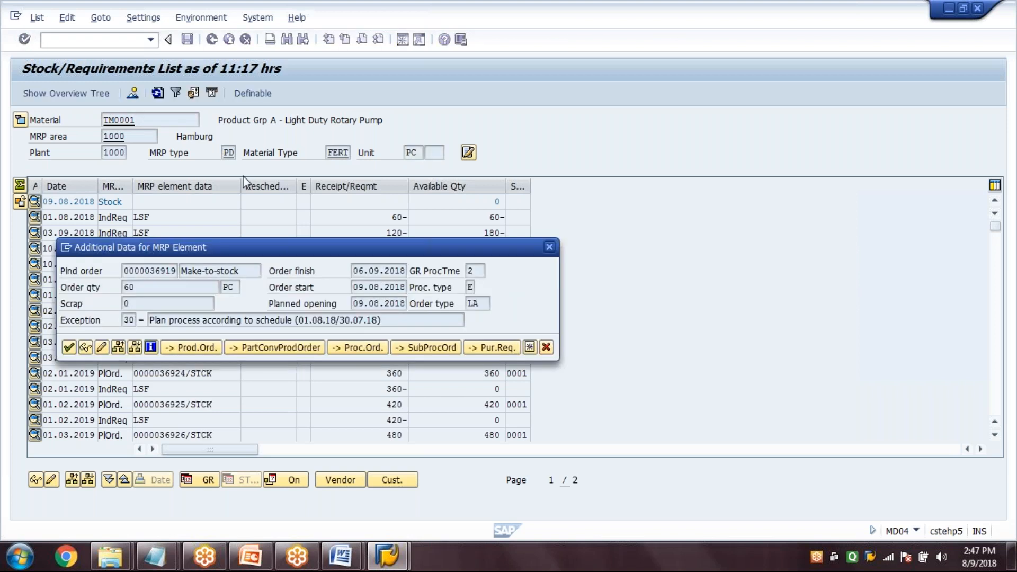
pyautogui.moveTo(243, 248); pyautogui.dragTo(243, 176)
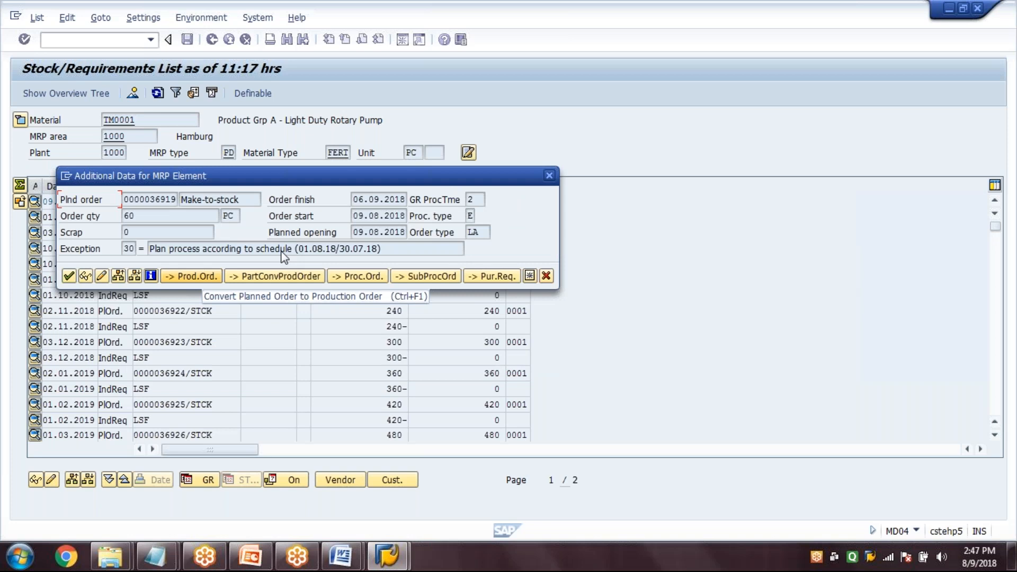
pyautogui.click(546, 276)
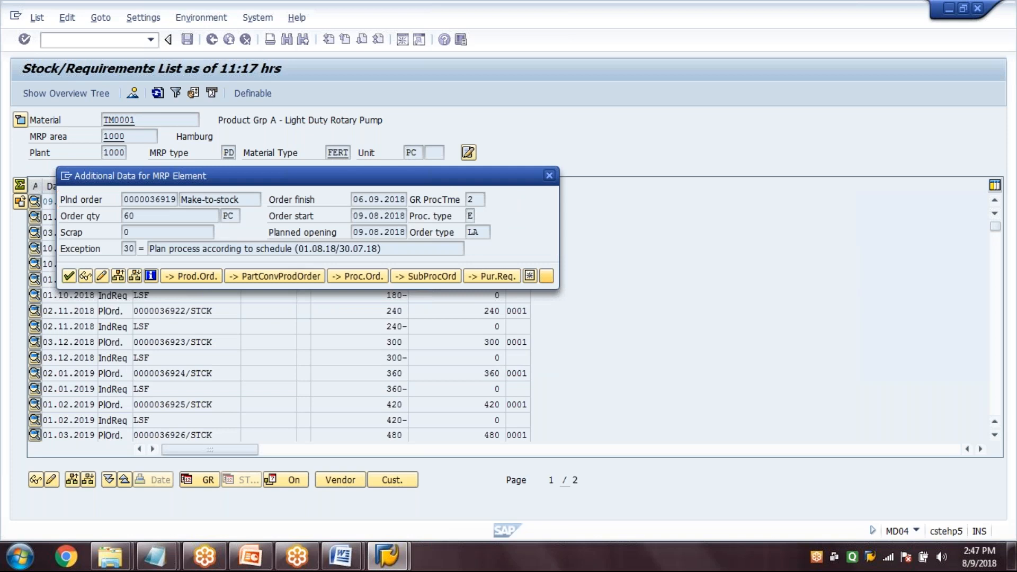
pyautogui.moveTo(217, 120); pyautogui.dragTo(433, 138)
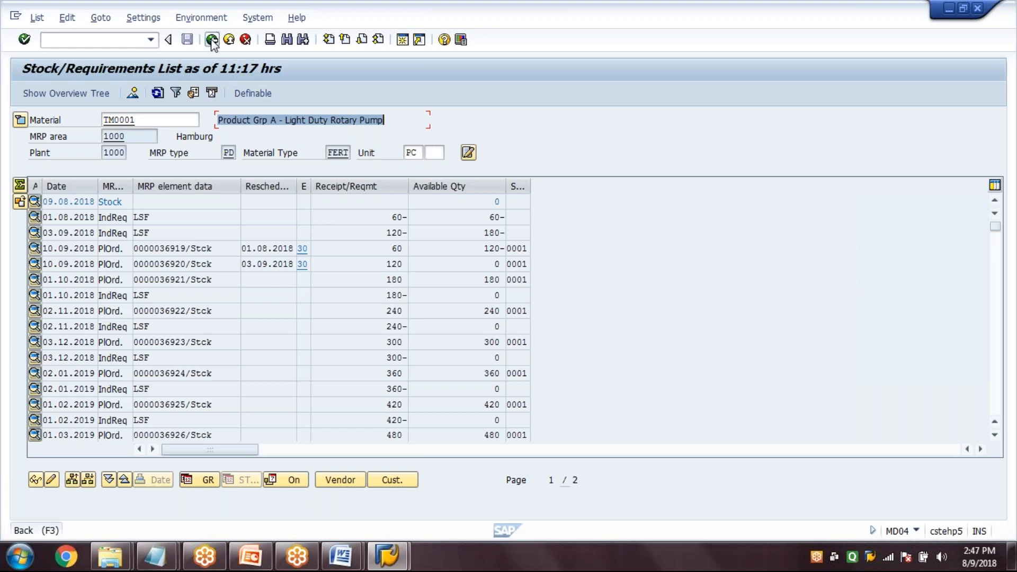
# Leave the stock/requirements list and open transaction MD02
pyautogui.click(212, 41)
pyautogui.click(94, 39)
pyautogui.write('MD02')
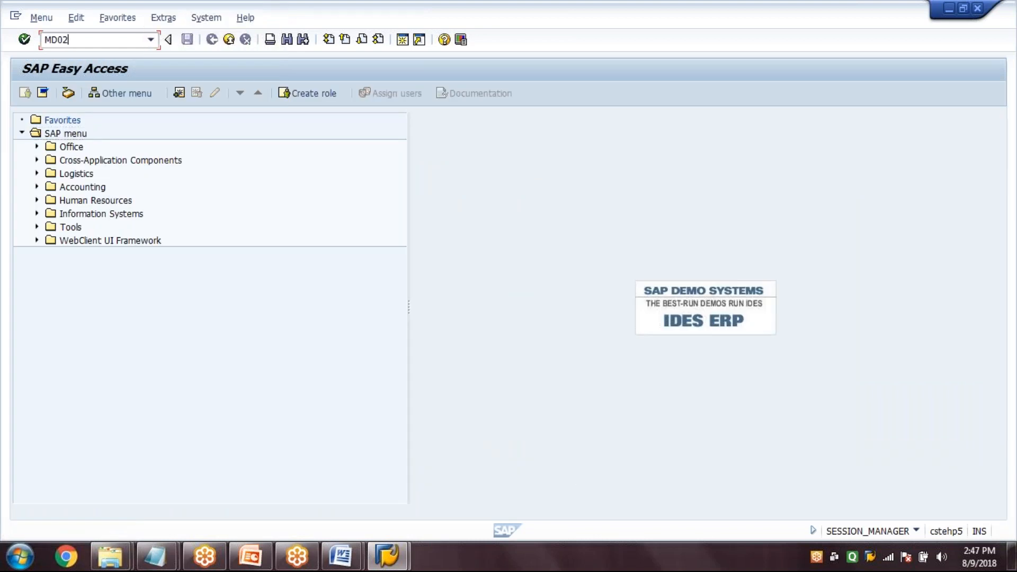
pyautogui.press('Return')
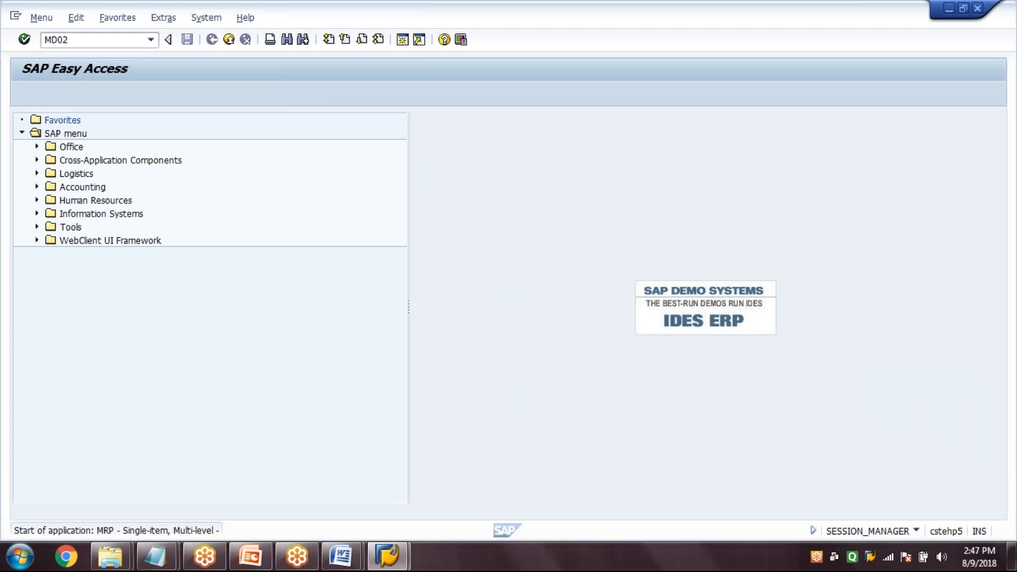
# Run multi-level planning for TM0002 in MRP area and plant 1000, with Create Purchase Req. 3 and Display material list enabled
pyautogui.press('Tab')
pyautogui.press('Tab')
pyautogui.press('Tab')
pyautogui.press('Tab')
pyautogui.write('3')
pyautogui.click(75, 430)
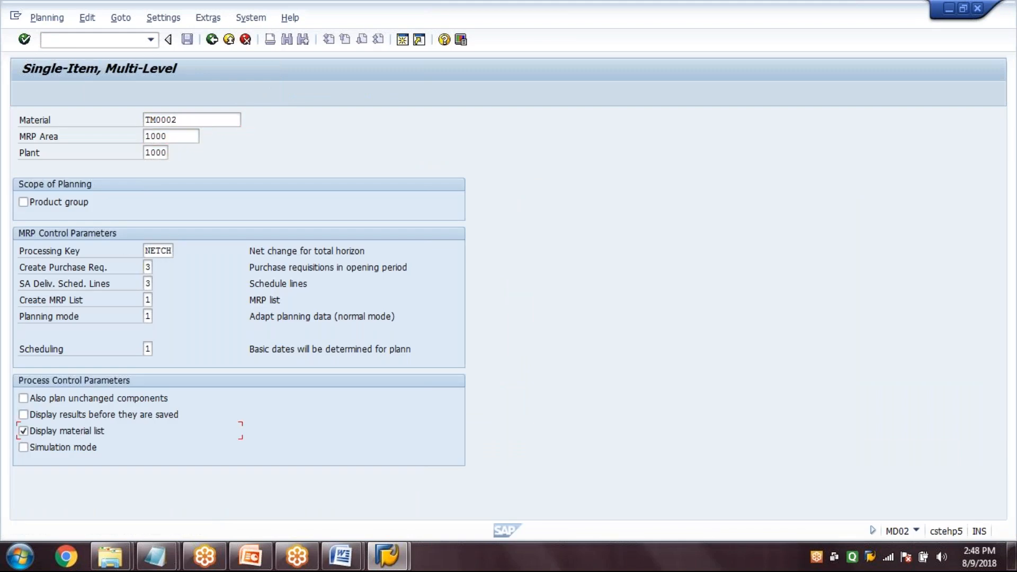
pyautogui.click(189, 121)
pyautogui.press('Return')
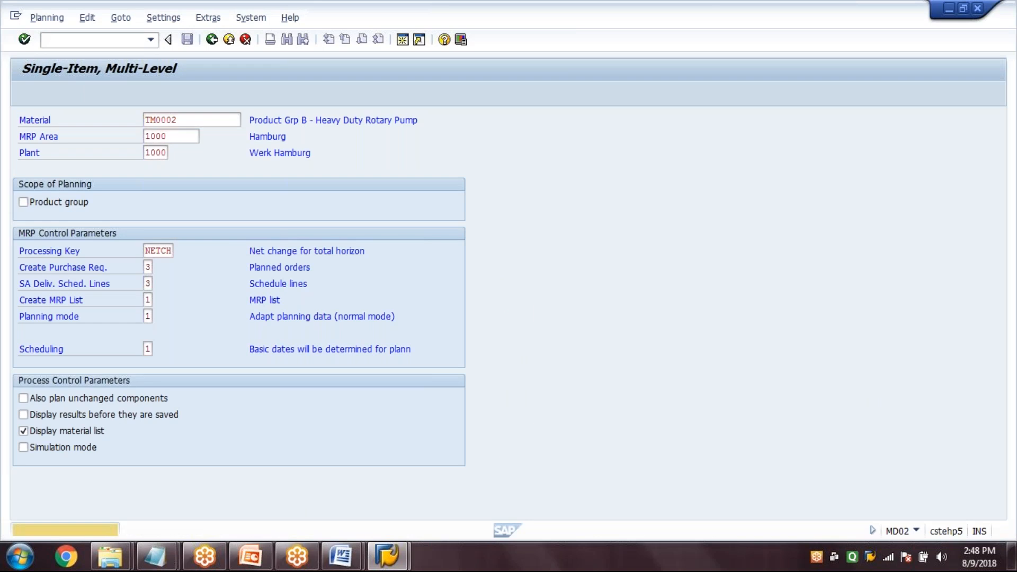
pyautogui.press('Return')
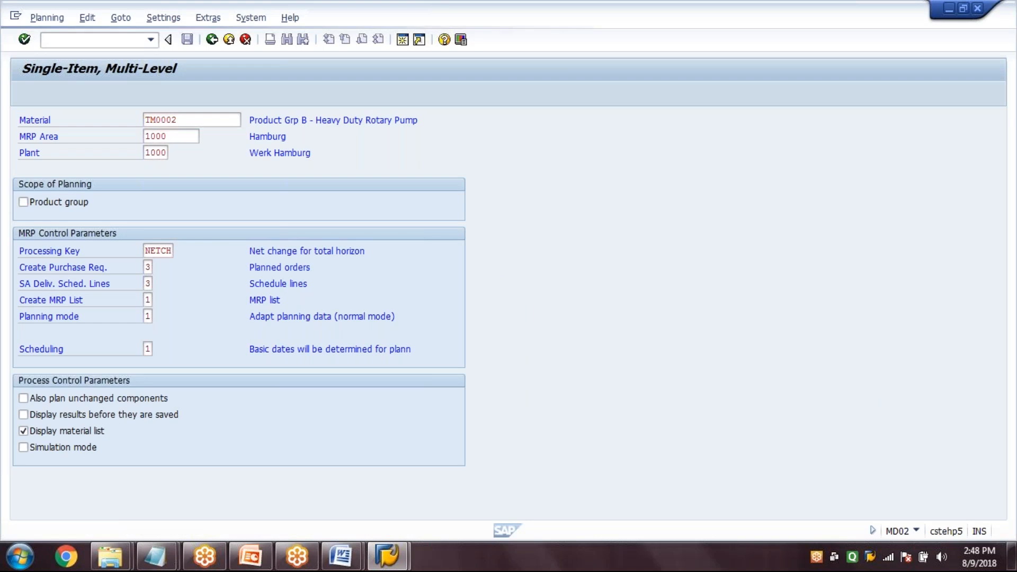
# Leave the planning results and display the stock/requirements list for TM0002 in plant 1000 with transaction MD04
pyautogui.click(89, 40)
pyautogui.write('/NMD04')
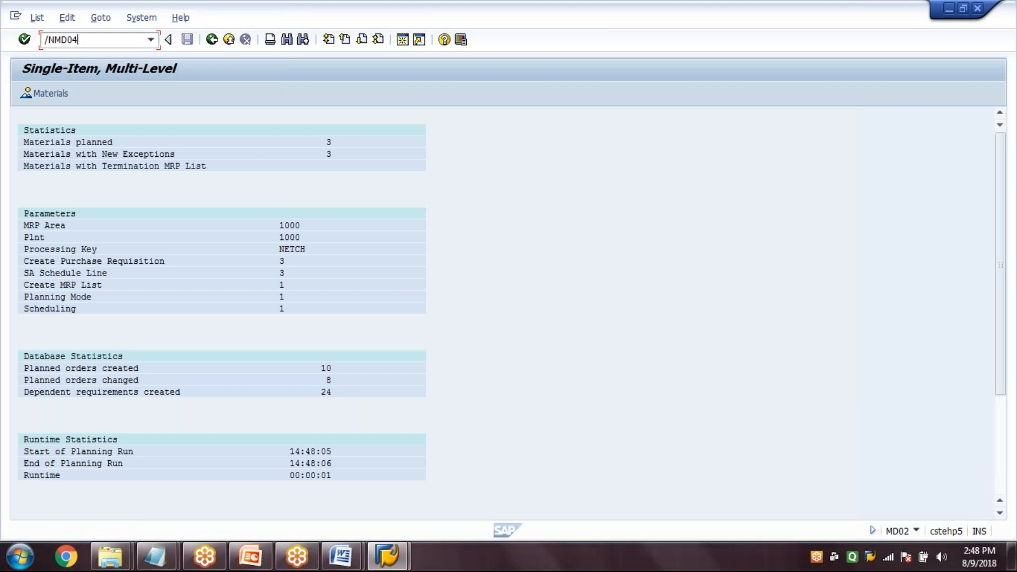
pyautogui.press('Return')
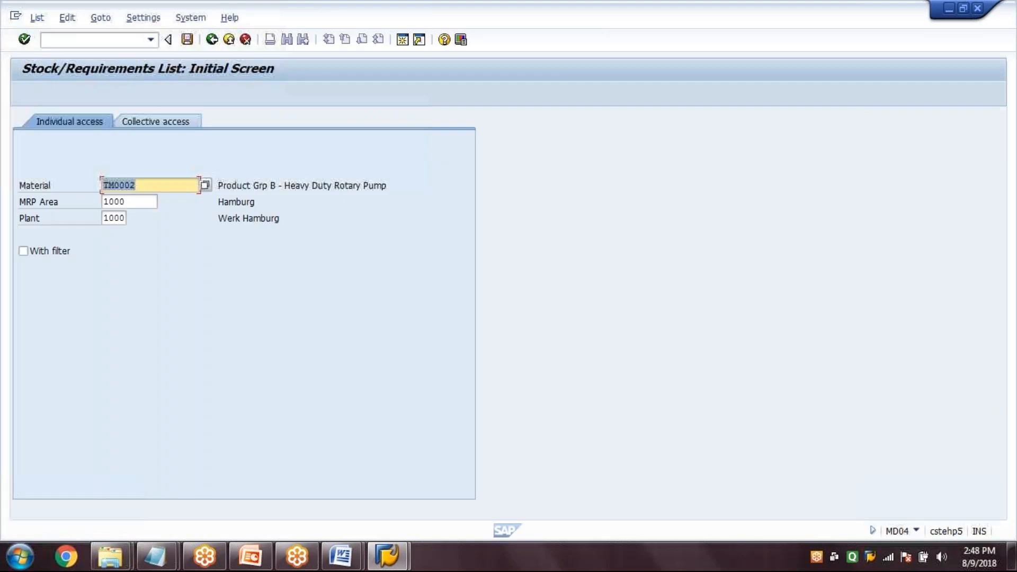
pyautogui.press('Return')
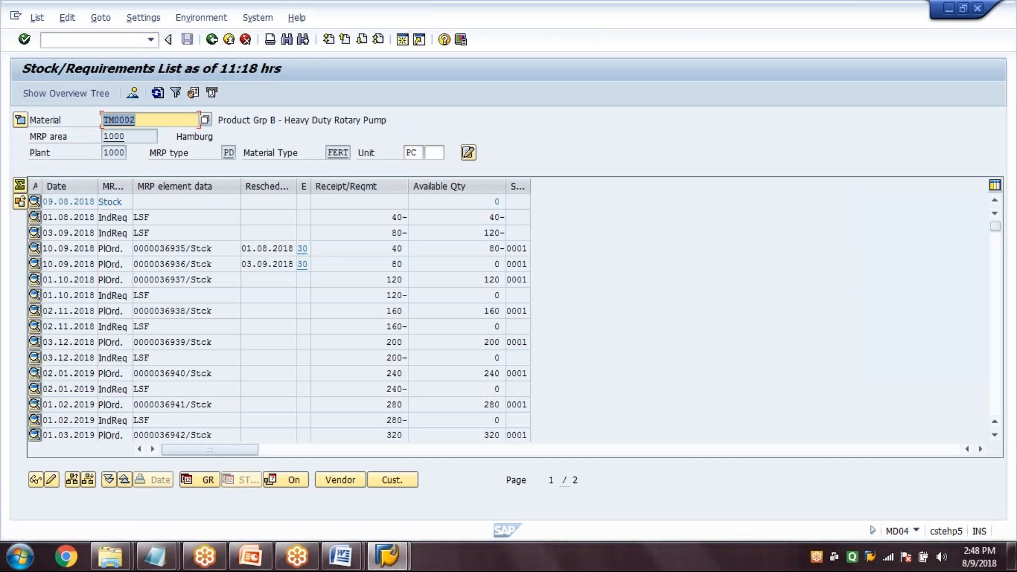
# View the additional data of TM0002's first planned order dated 10.09.2018, and close it
pyautogui.doubleClick(204, 249)
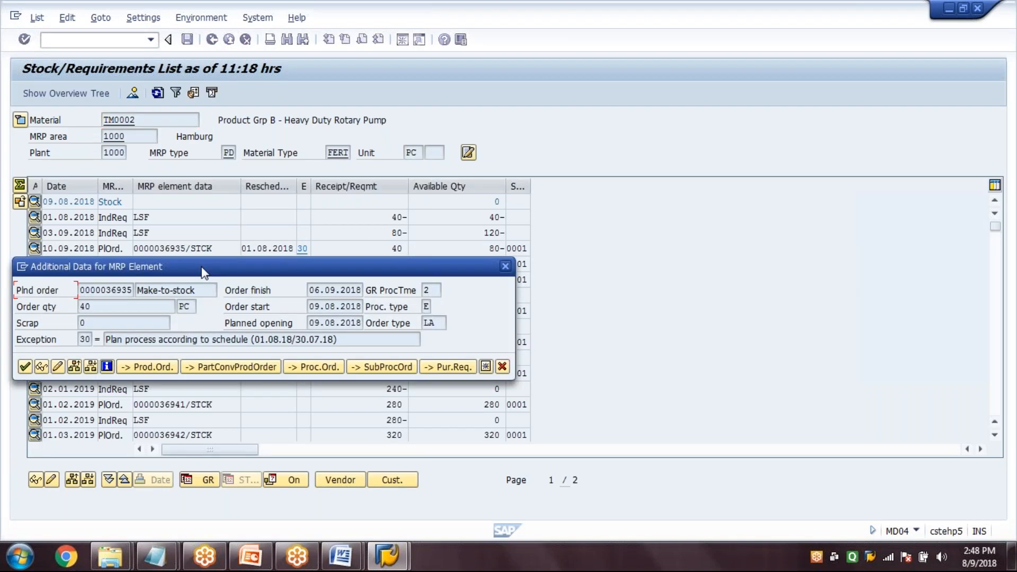
pyautogui.moveTo(204, 271); pyautogui.dragTo(272, 126)
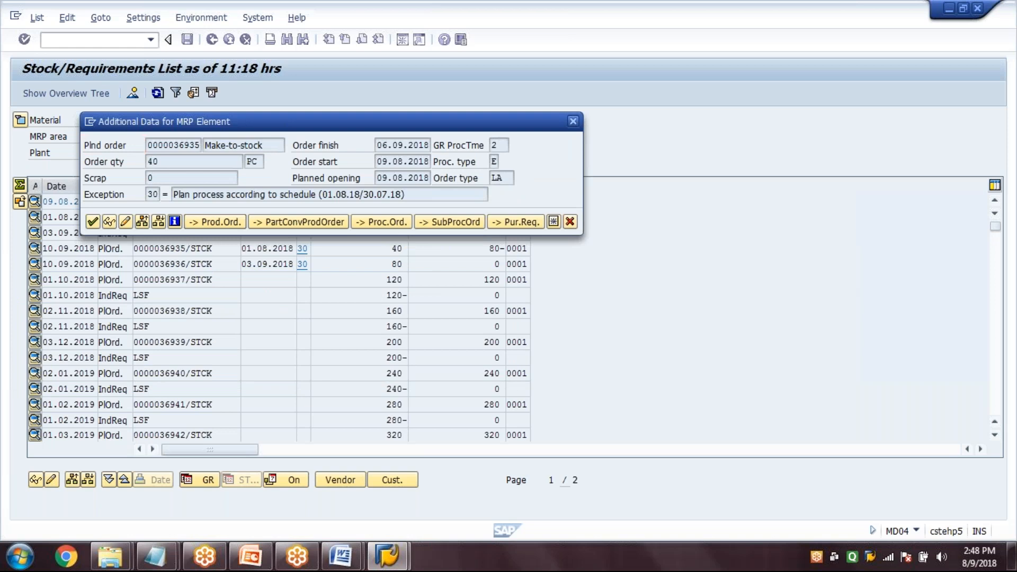
pyautogui.press('Escape')
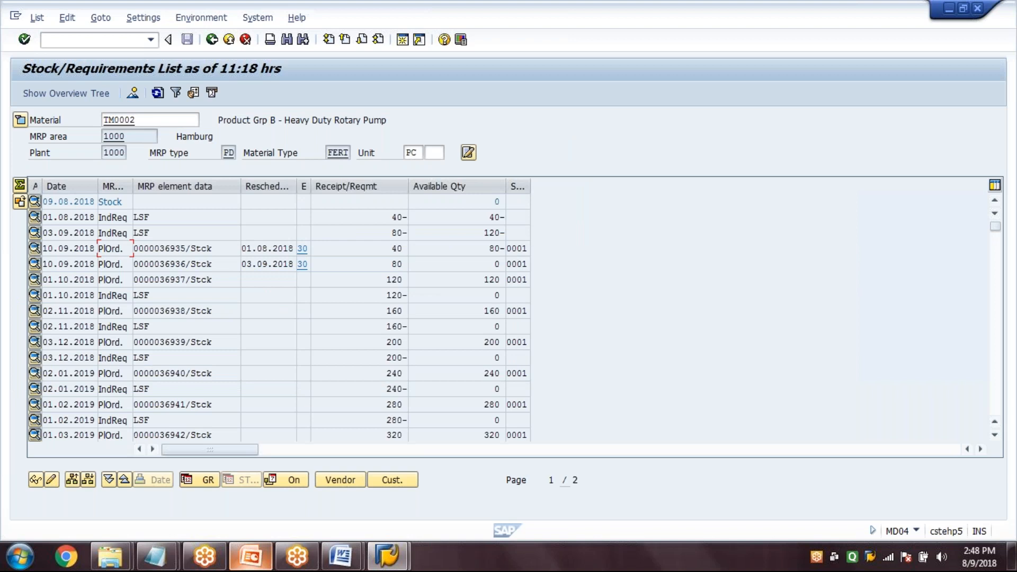
# Switch to PowerPoint and start the slide show from the current slide on the process flow of standard SOP
pyautogui.click(251, 556)
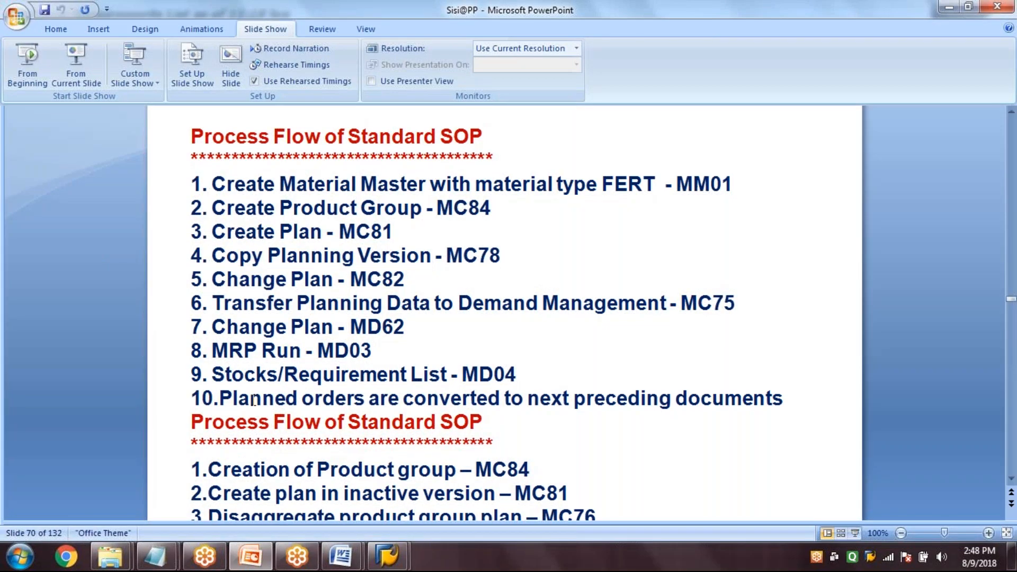
pyautogui.hotkey('shift', 'F5')
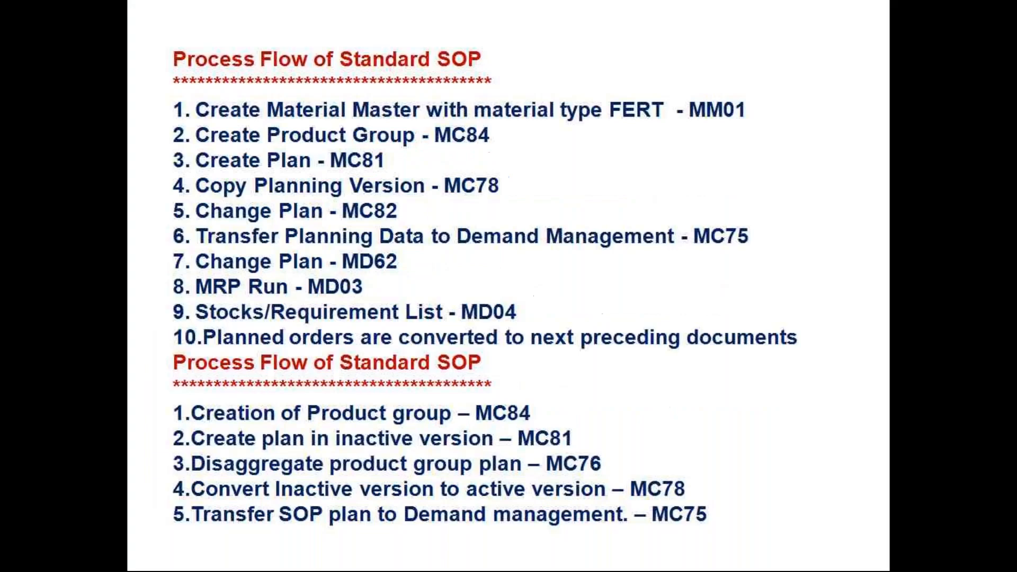
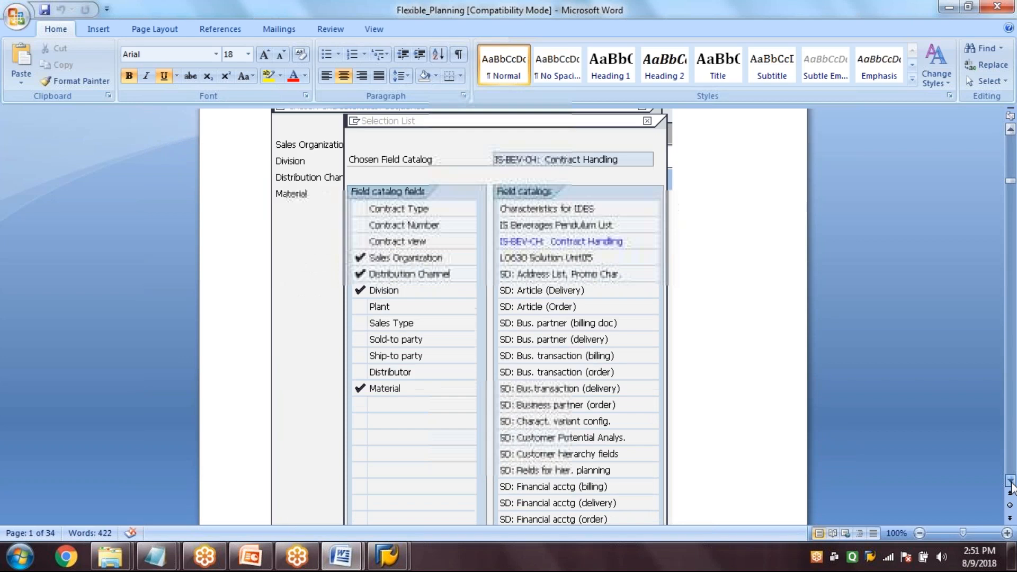
pyautogui.click(1011, 482)
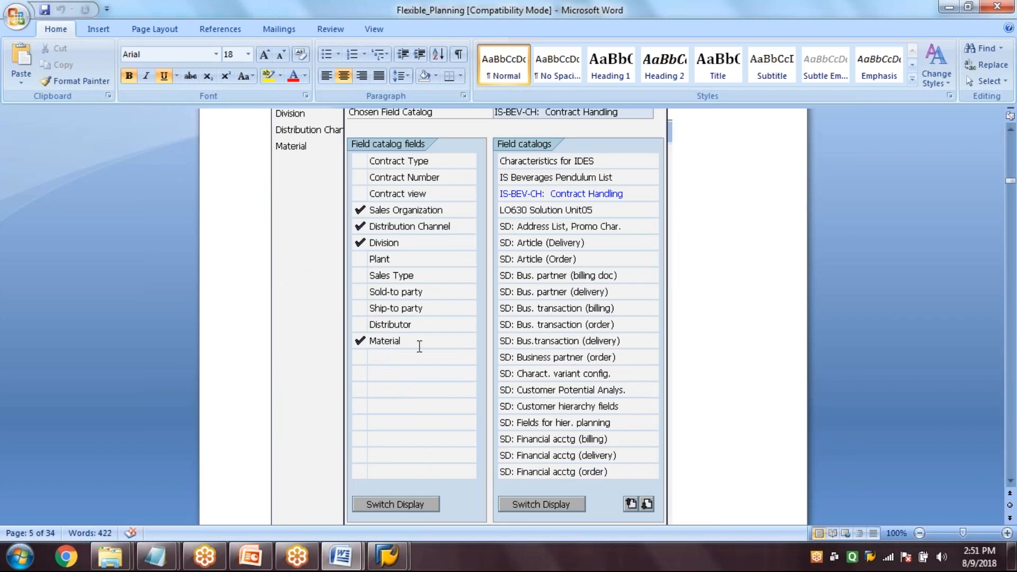
# Read the Flexible_Planning document's pages on choosing the info structure characteristics from the field catalogs and copying them
pyautogui.click(1011, 483)
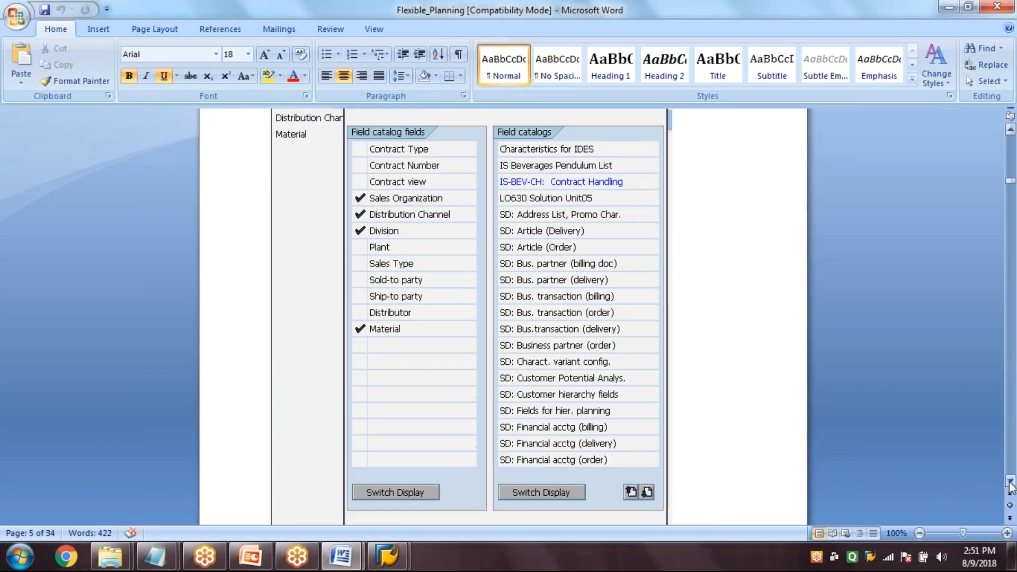
pyautogui.click(1011, 483)
pyautogui.click(1010, 483)
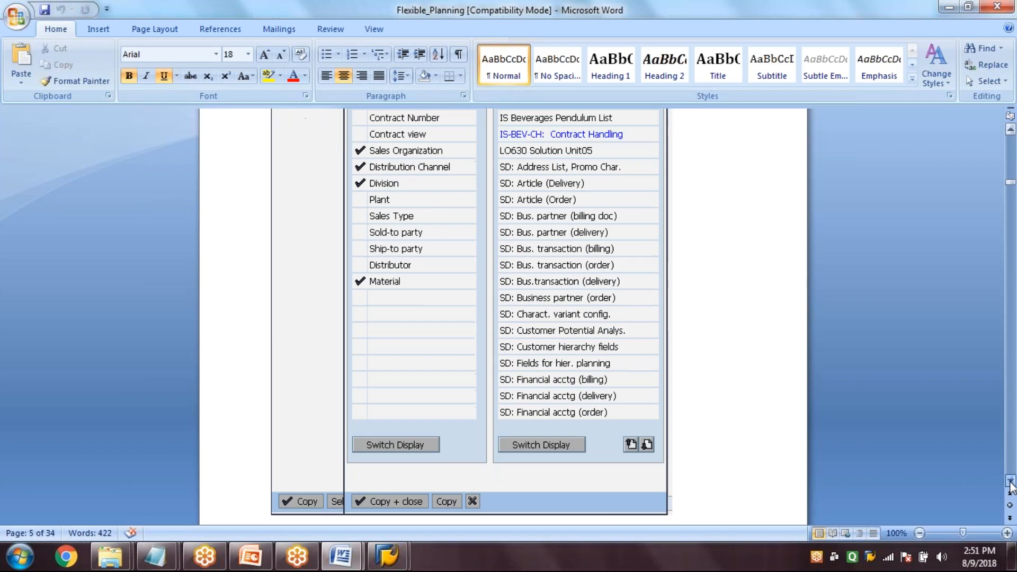
pyautogui.click(1011, 483)
pyautogui.click(1011, 483)
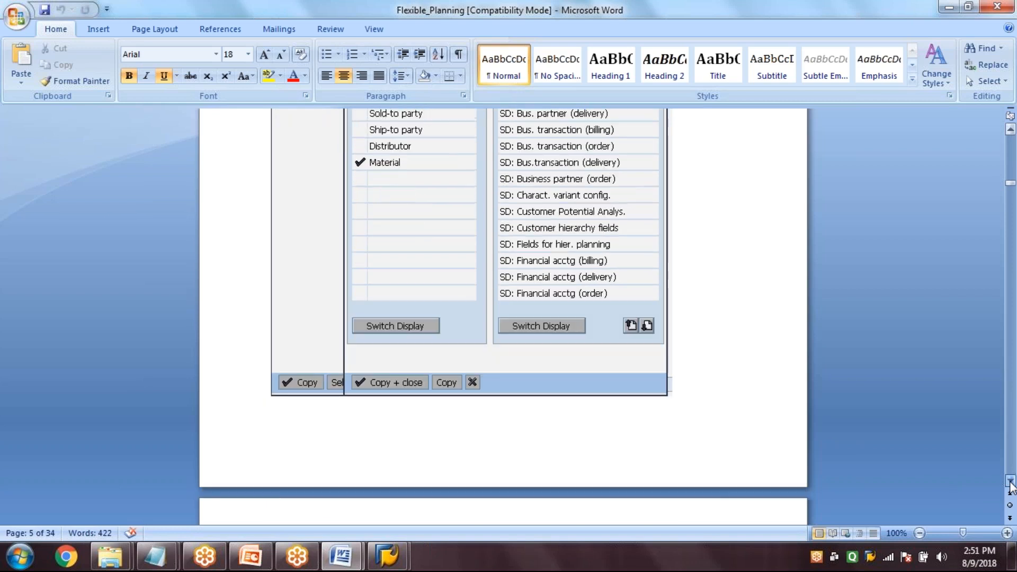
pyautogui.click(1011, 484)
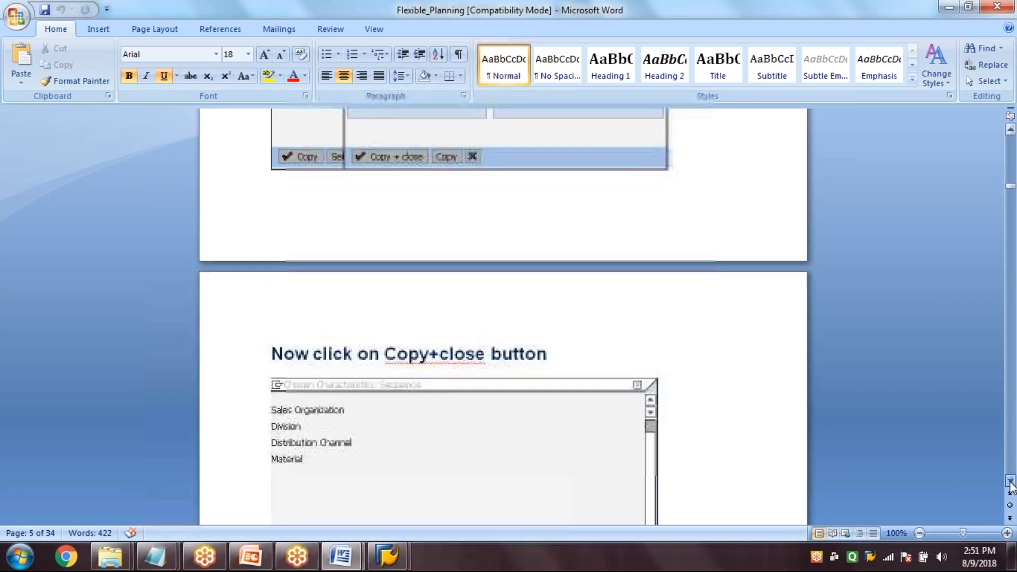
pyautogui.click(1011, 483)
pyautogui.click(1011, 483)
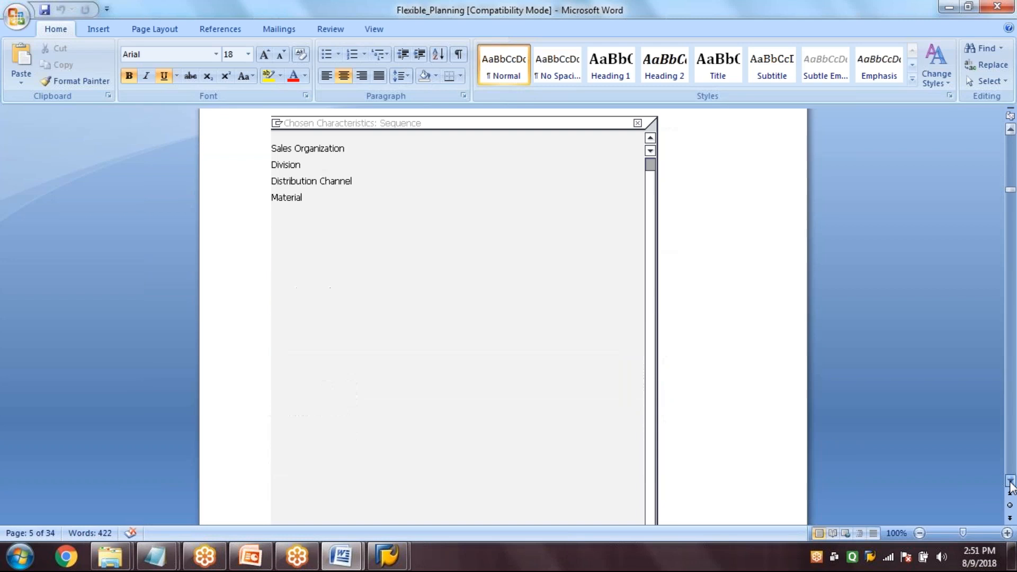
pyautogui.click(1011, 484)
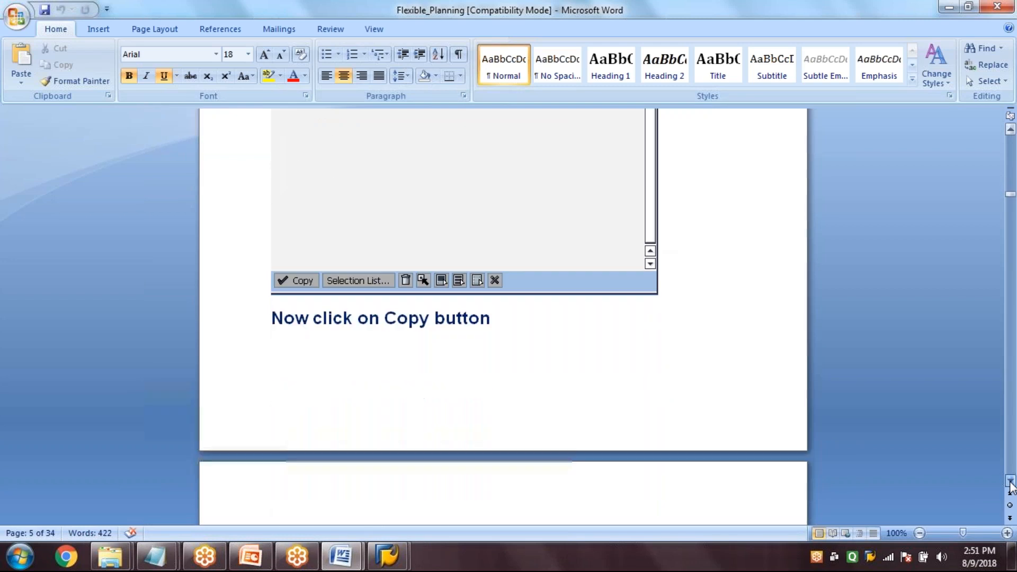
# Read the pages on choosing key figures for info structure S699 from the SOP field catalog and saving the structure
pyautogui.click(1010, 483)
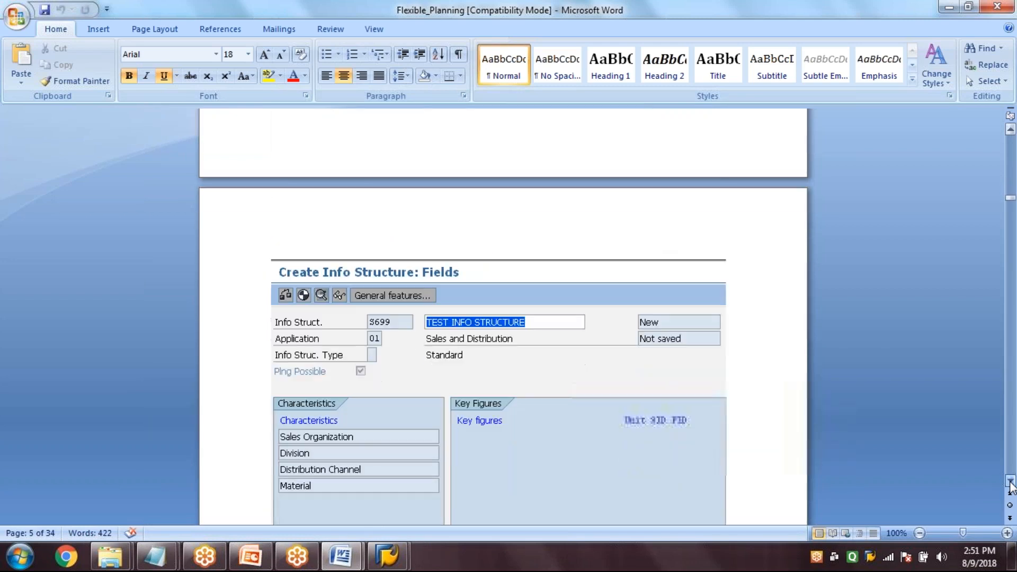
pyautogui.click(1011, 483)
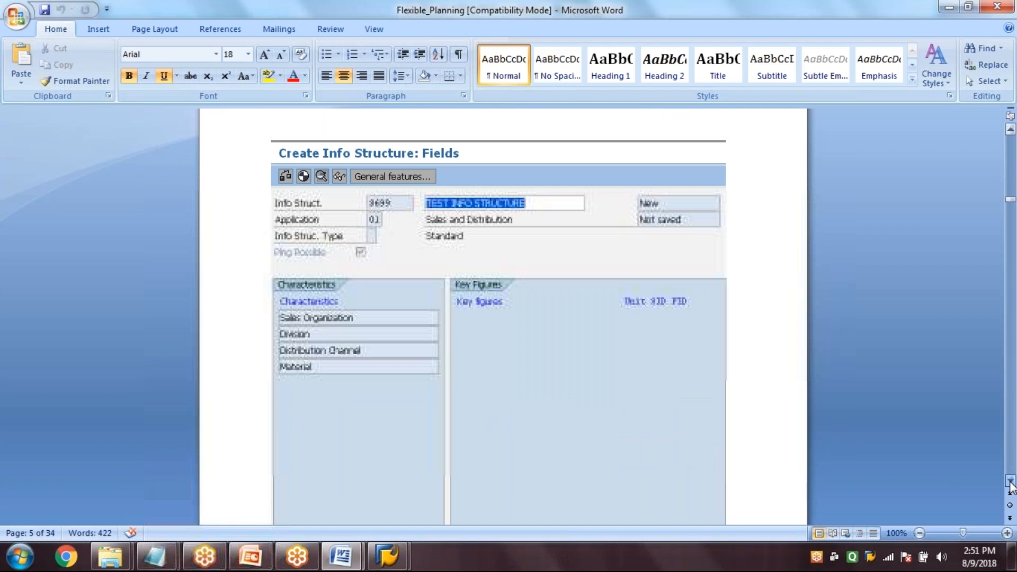
pyautogui.click(1011, 483)
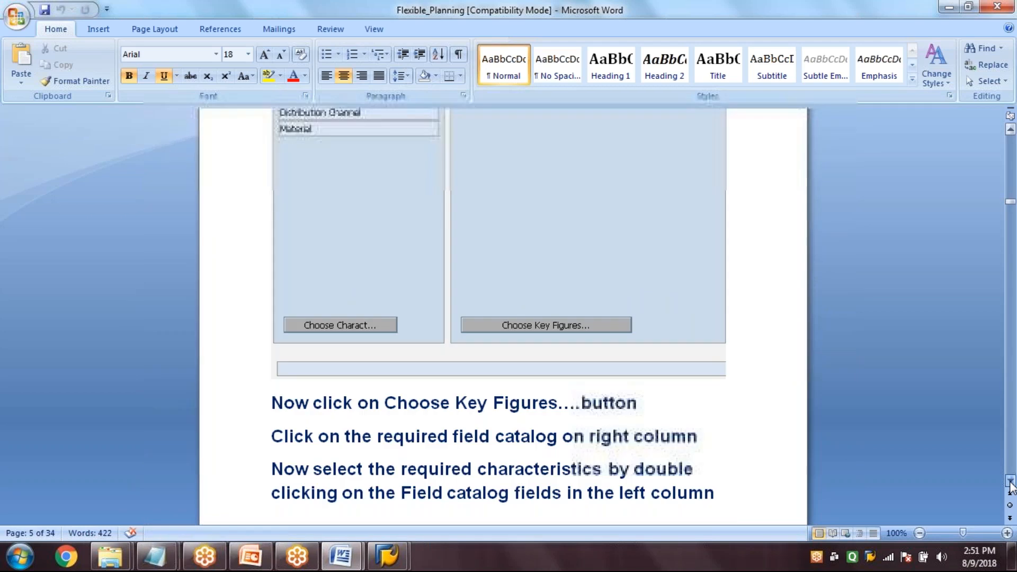
pyautogui.click(1011, 483)
pyautogui.click(1010, 484)
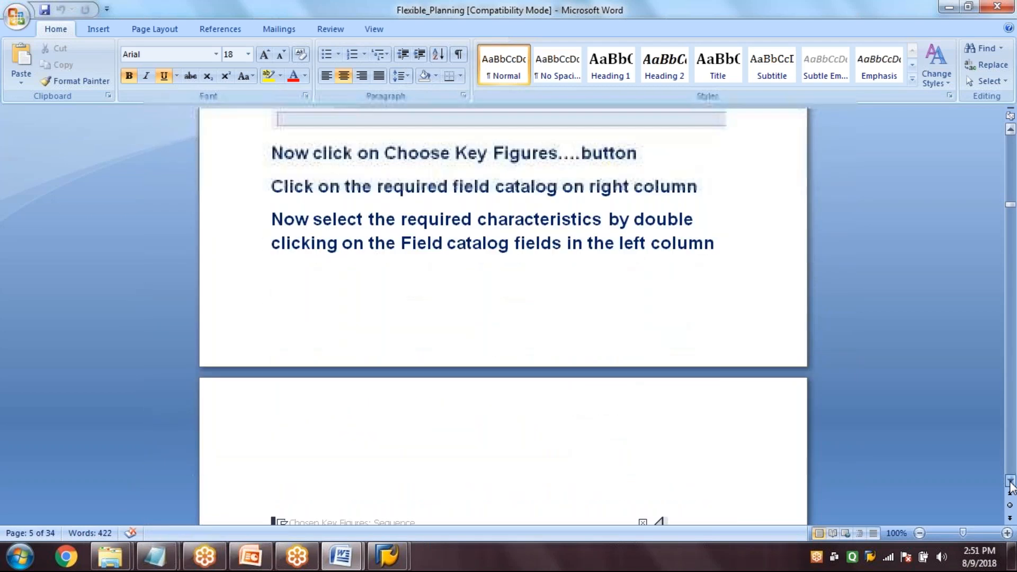
pyautogui.click(1011, 483)
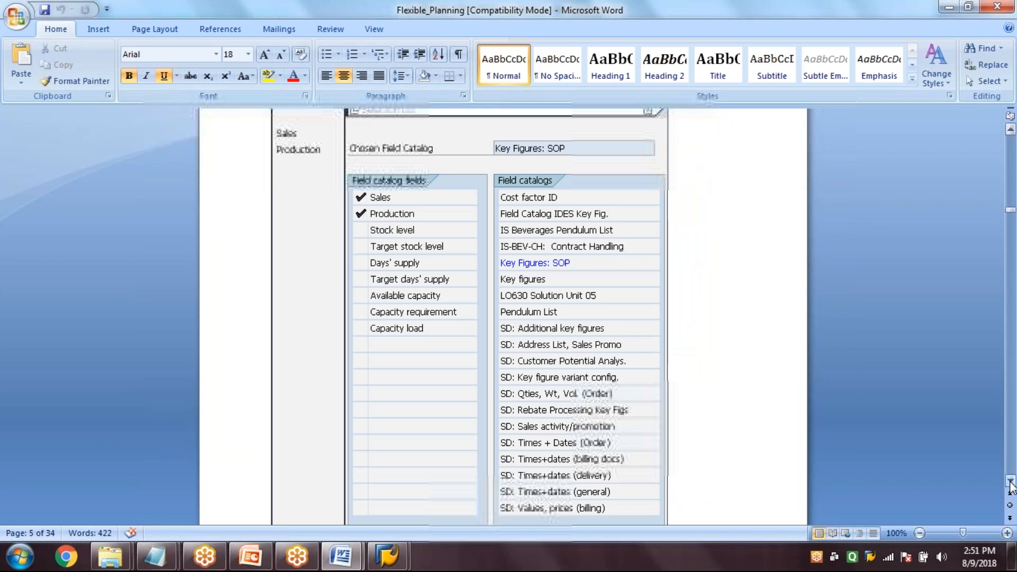
pyautogui.click(1011, 483)
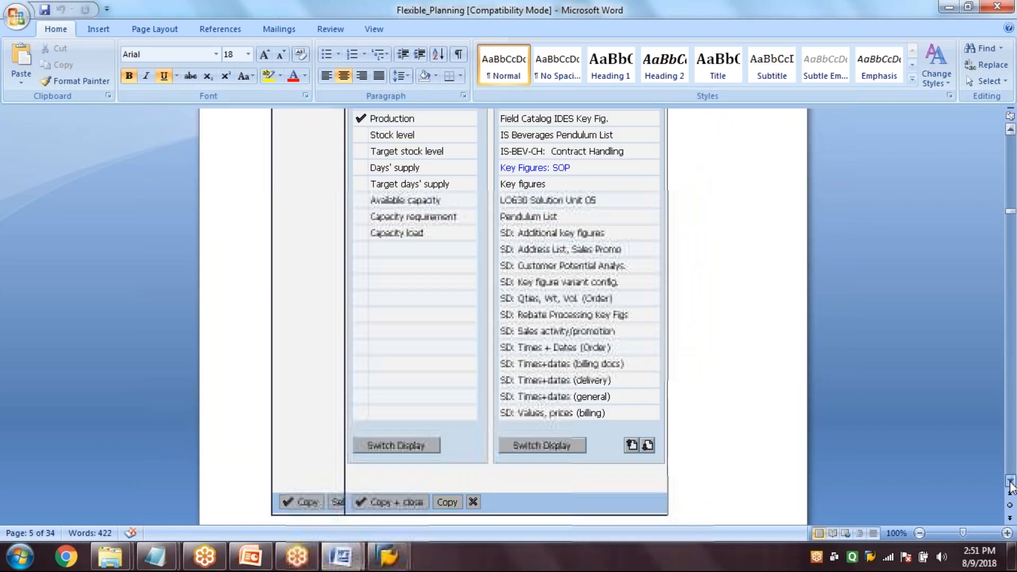
pyautogui.click(1010, 483)
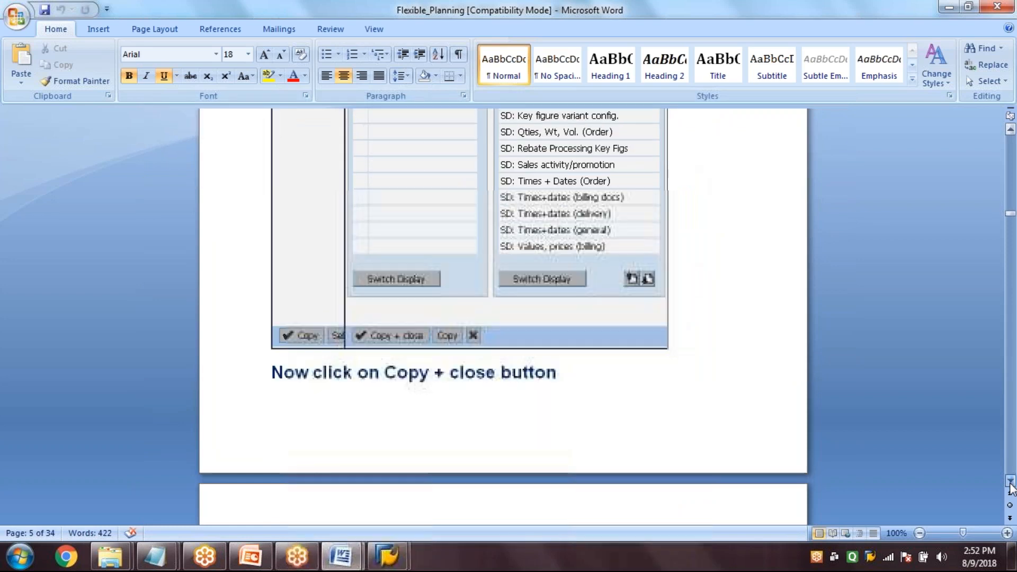
pyautogui.click(1011, 483)
pyautogui.click(1011, 483)
pyautogui.click(1011, 483)
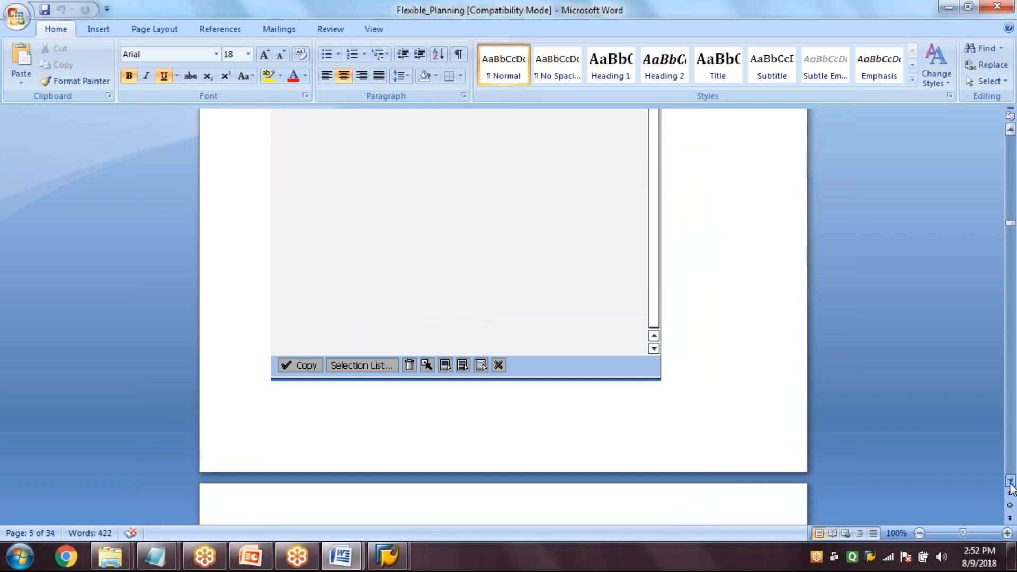
pyautogui.click(1011, 483)
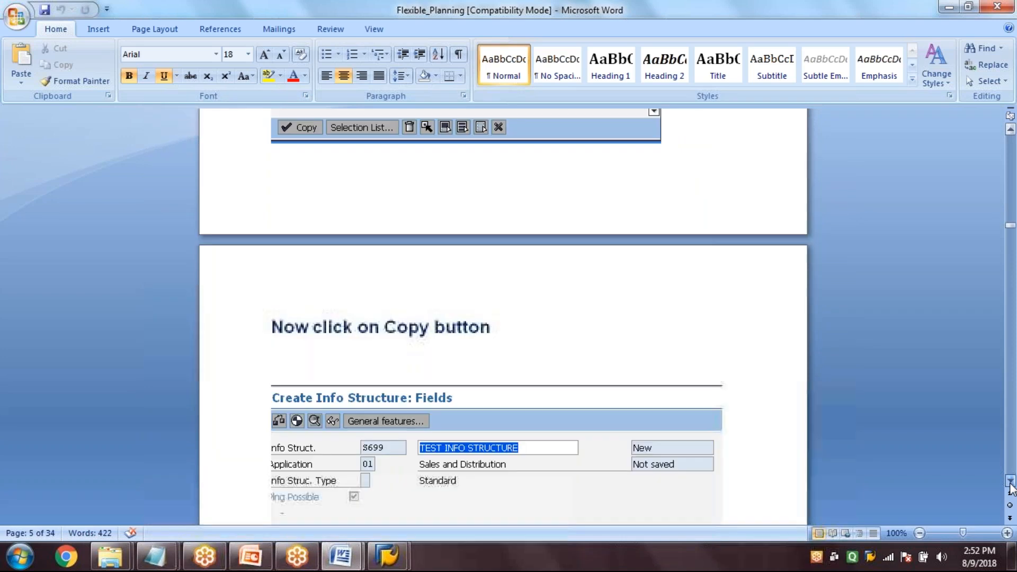
pyautogui.click(1011, 483)
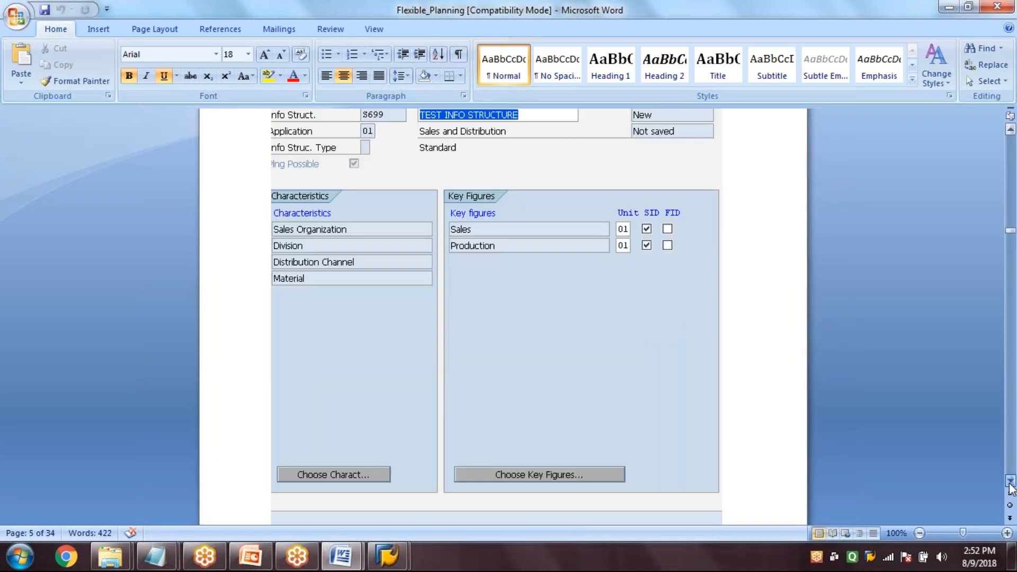
pyautogui.click(1011, 483)
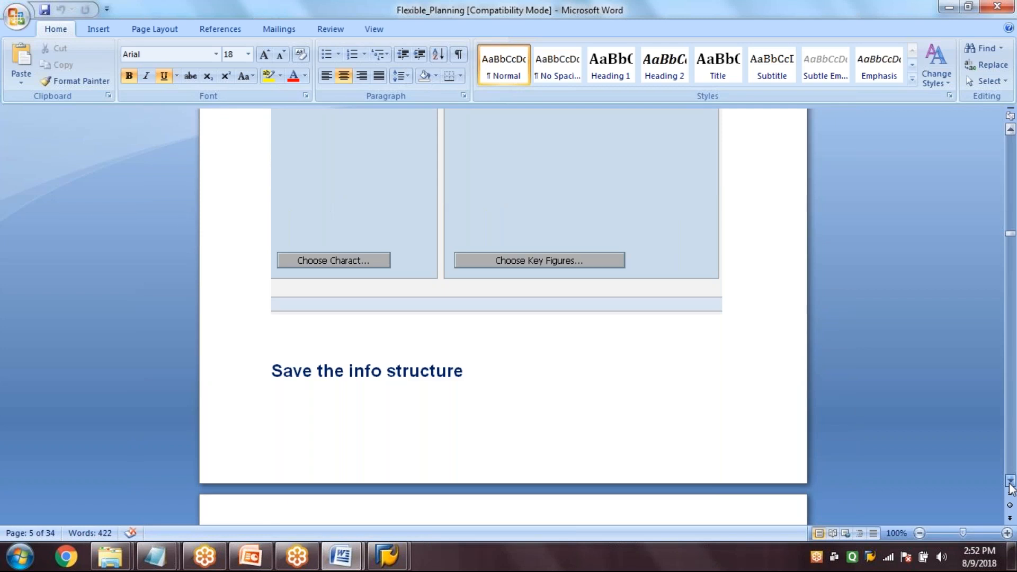
# Examine the section on activating info structure S699 with MC22, including the generation log and revised structure
pyautogui.click(1011, 483)
pyautogui.click(1011, 483)
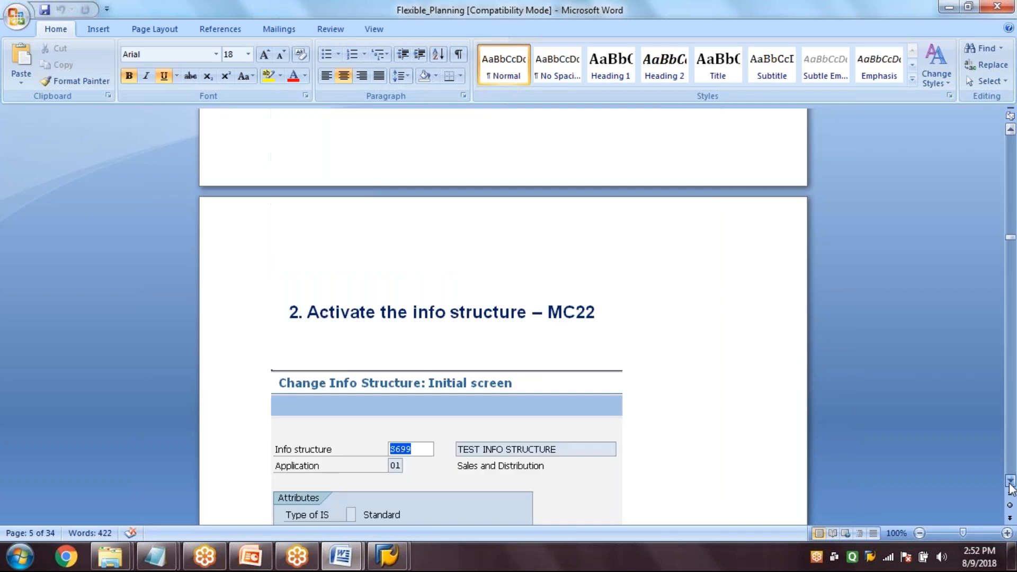
pyautogui.click(1011, 483)
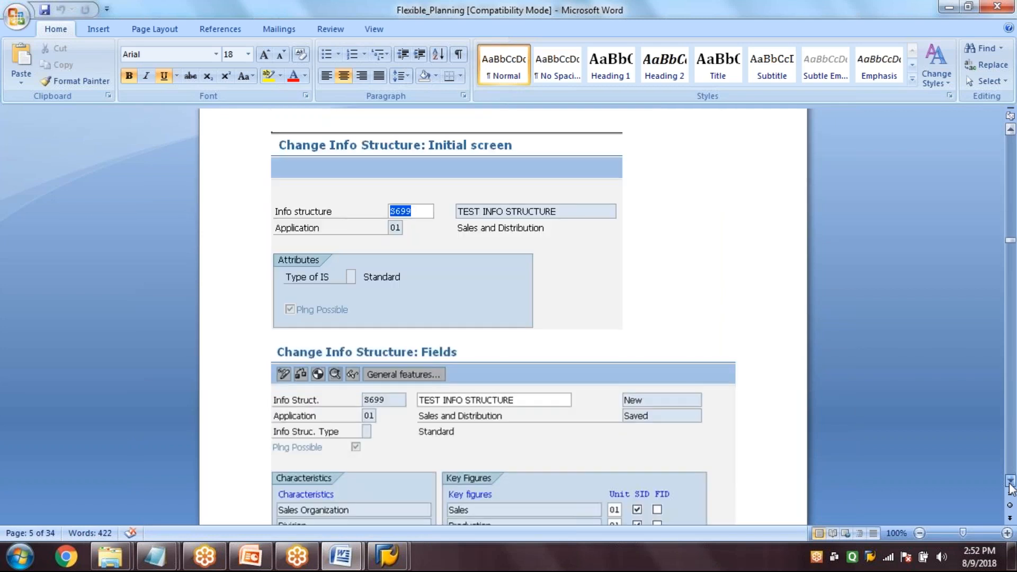
pyautogui.click(1011, 483)
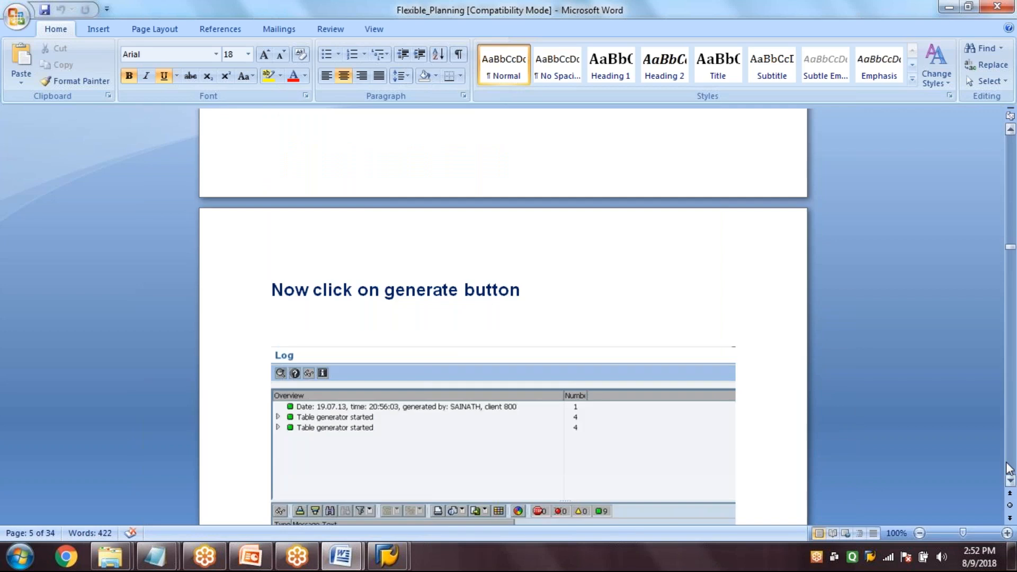
pyautogui.click(1007, 465)
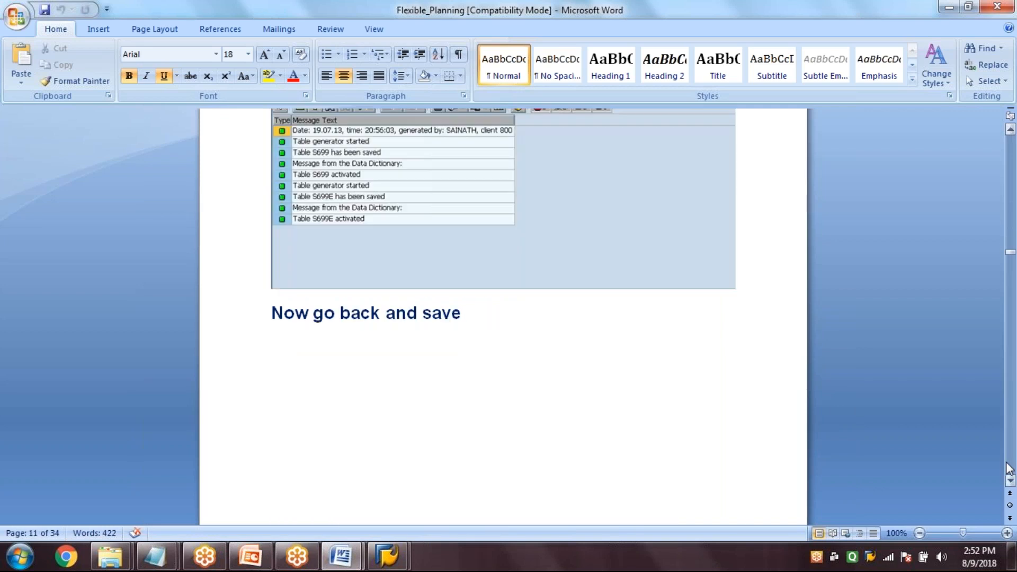
pyautogui.click(1006, 465)
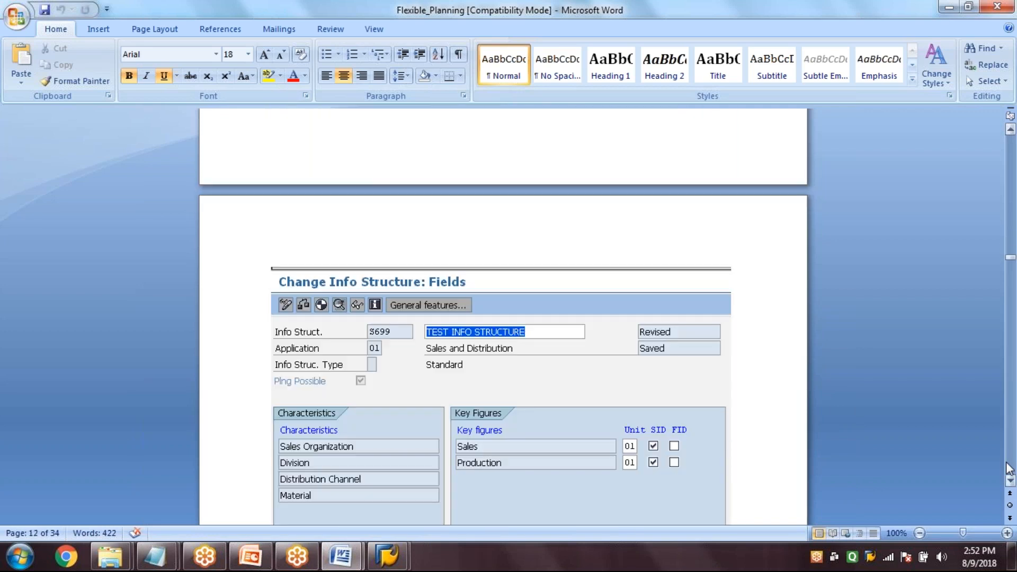
pyautogui.click(1006, 464)
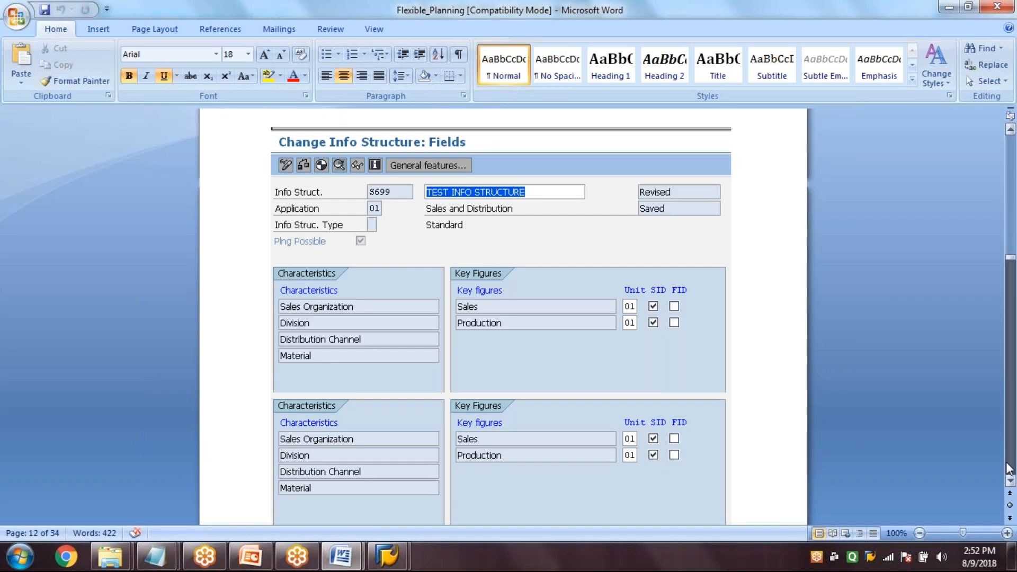
# Review the pages on the planning parameters for S699 and on creating the planning hierarchy with materials and proportions
pyautogui.click(1006, 465)
pyautogui.click(1007, 465)
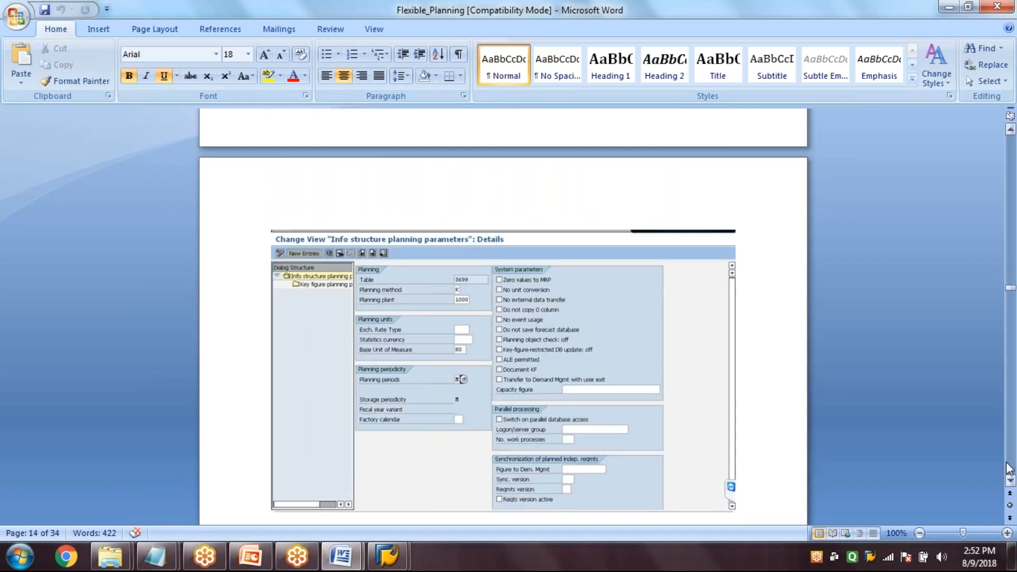
pyautogui.click(1007, 467)
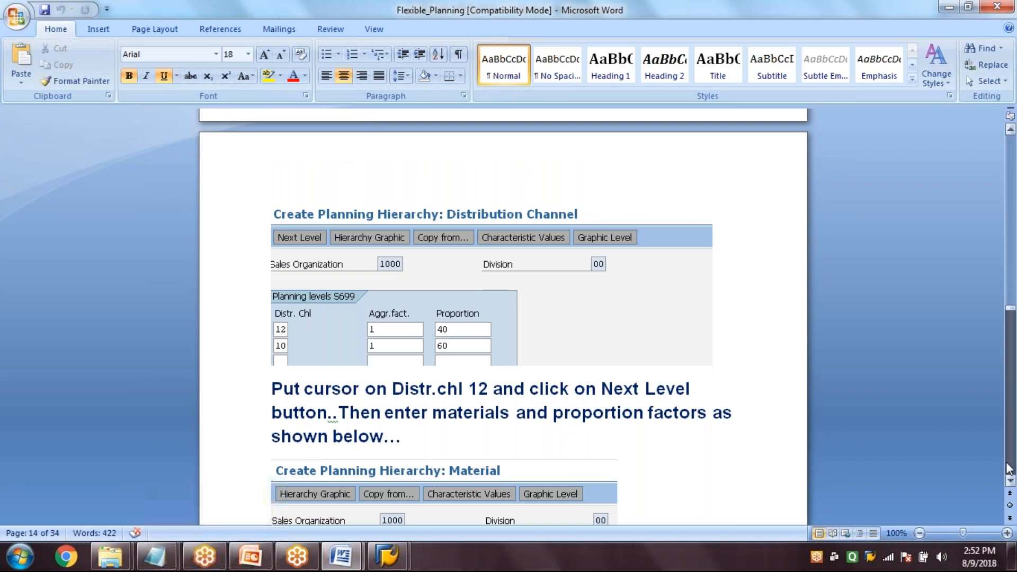
pyautogui.click(1007, 466)
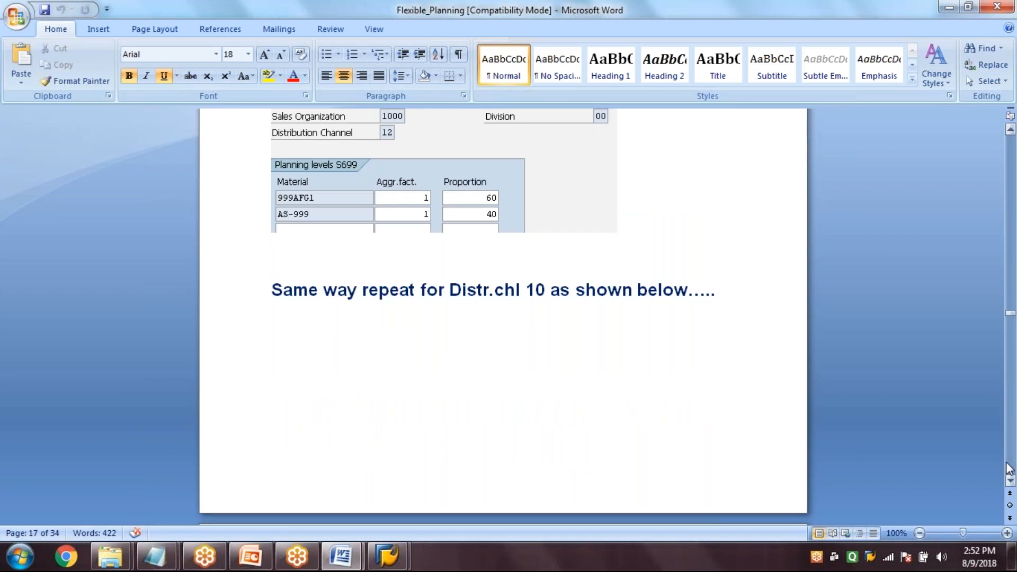
pyautogui.click(1007, 467)
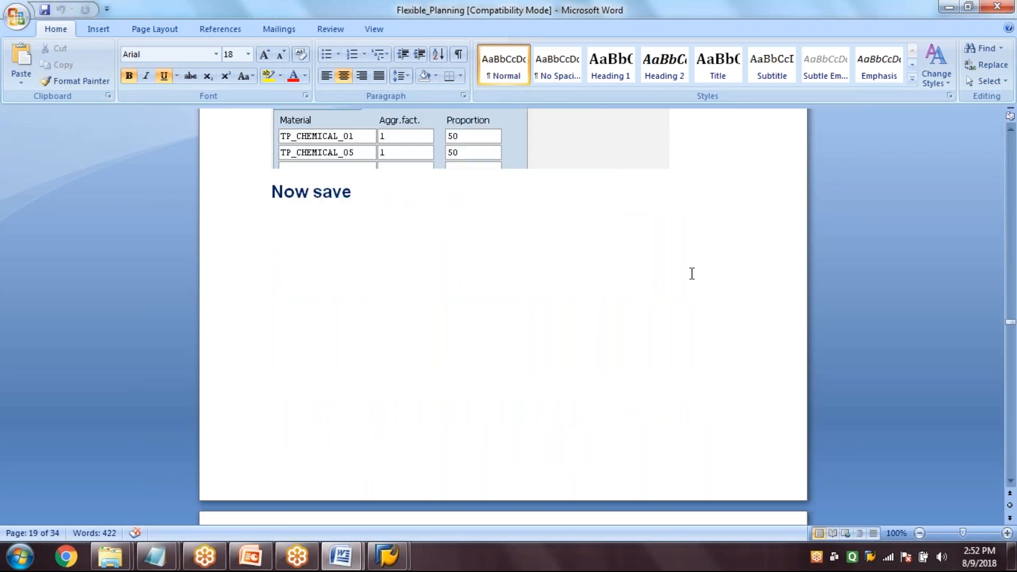
pyautogui.click(1013, 458)
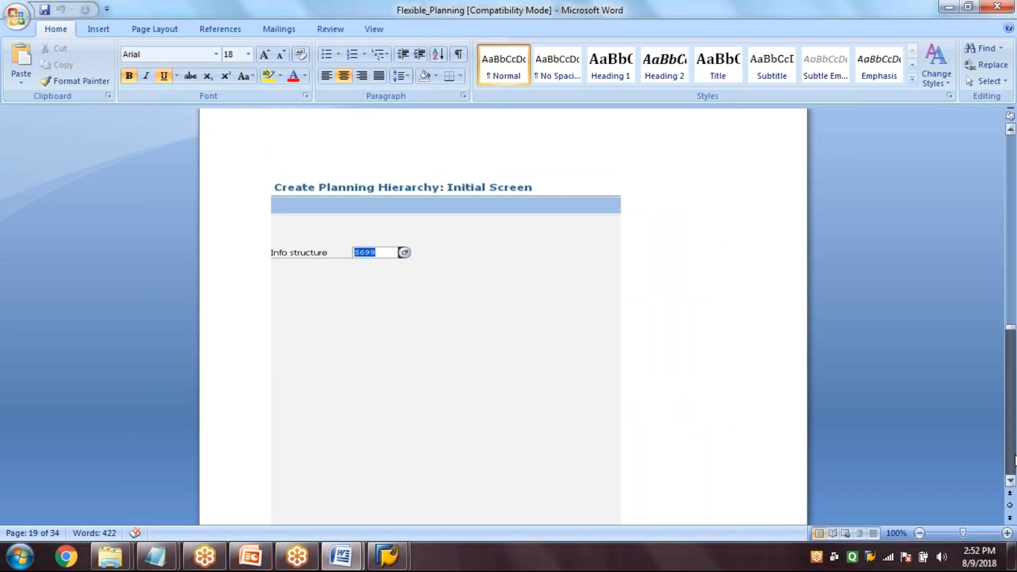
pyautogui.click(1013, 459)
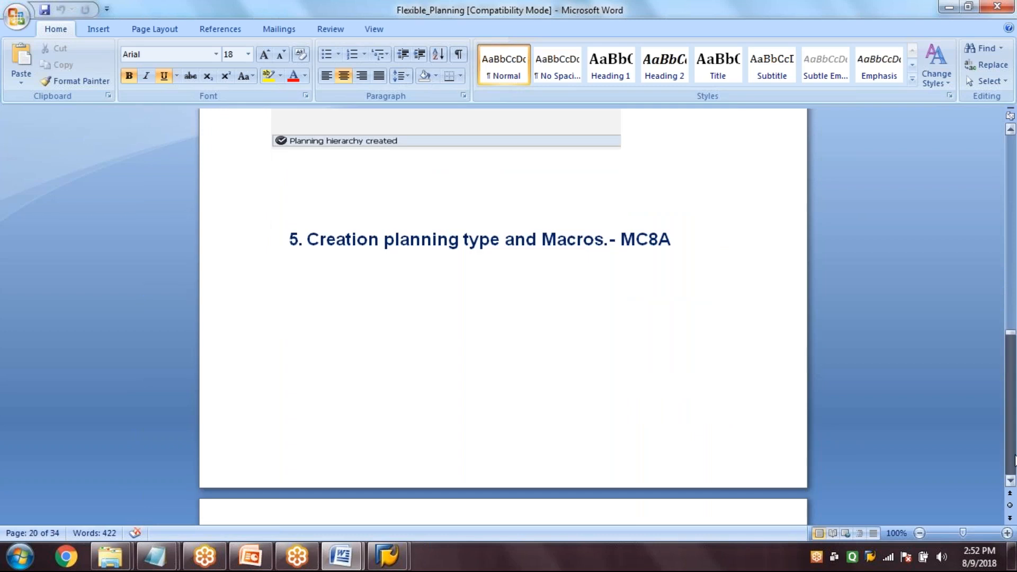
# Look through the section on creating the planning type and macros with MC8A, including the planning horizon and characteristic view
pyautogui.click(1013, 458)
pyautogui.click(1014, 459)
pyautogui.click(1013, 459)
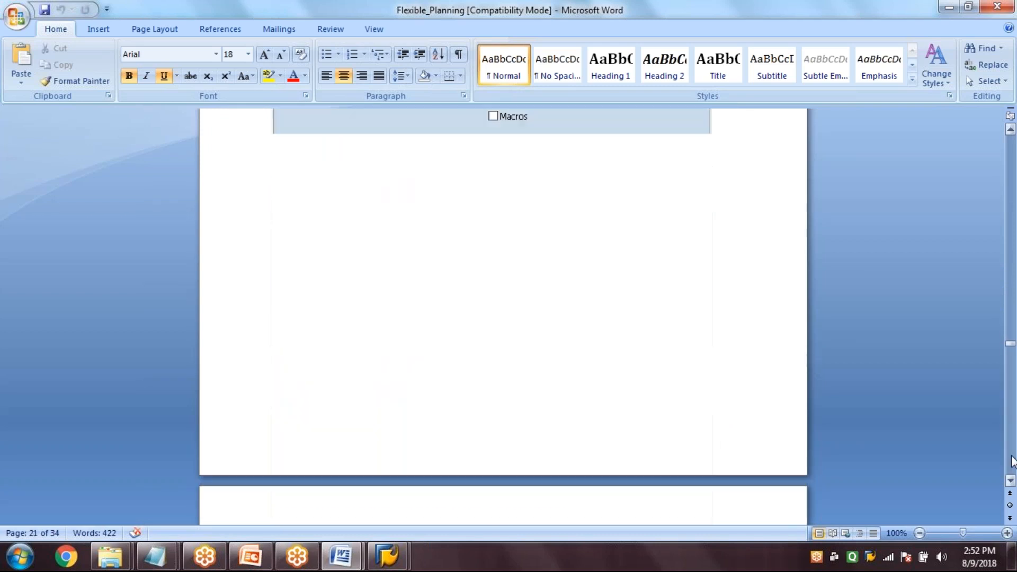
pyautogui.click(1013, 459)
pyautogui.click(1014, 459)
pyautogui.click(1013, 459)
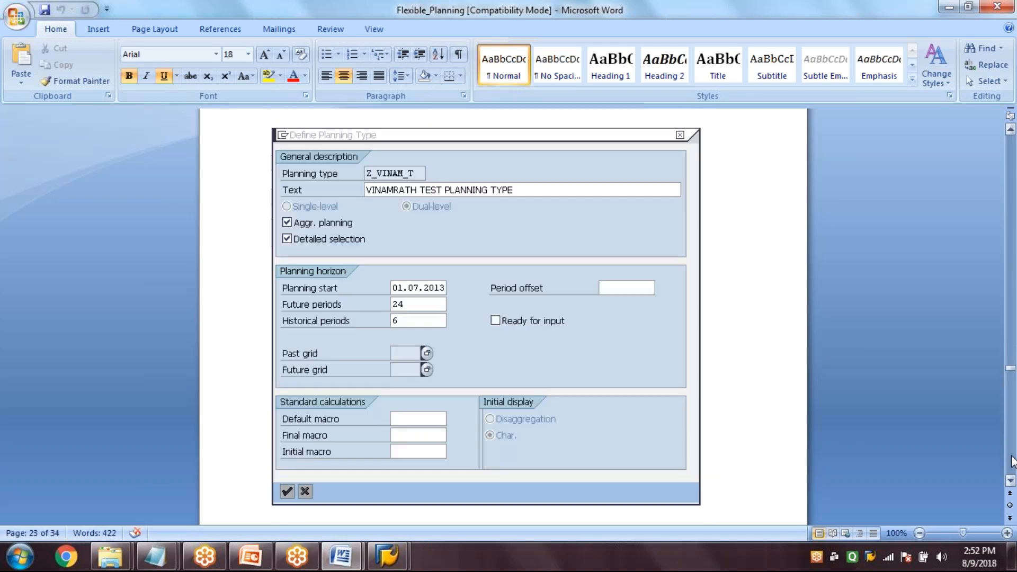
pyautogui.click(1013, 459)
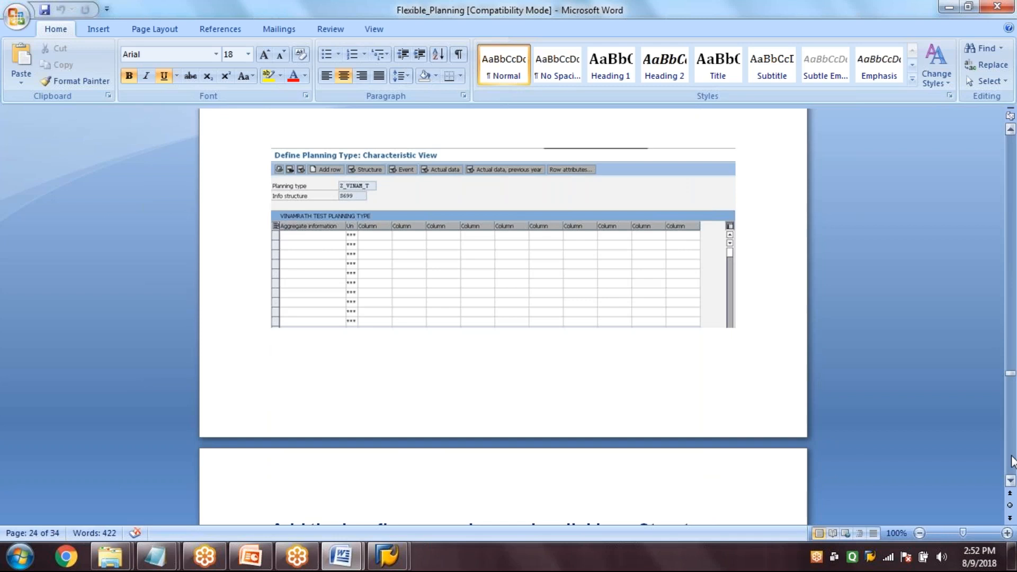
# Review the pages on calculating proportional factors with MC9B and creating a plan version in consistent planning
pyautogui.click(1012, 458)
pyautogui.click(1013, 459)
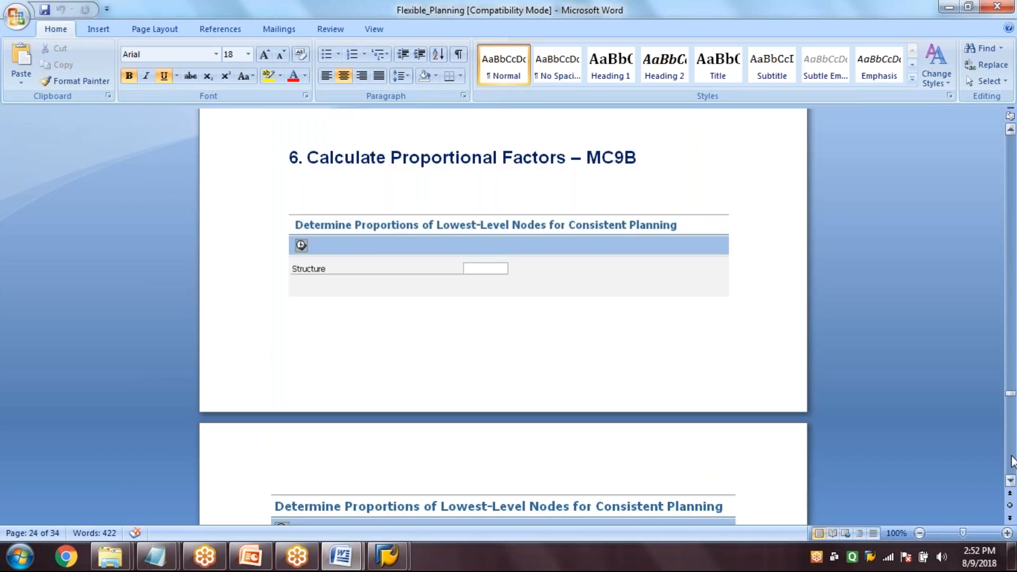
pyautogui.click(1013, 458)
pyautogui.click(1013, 459)
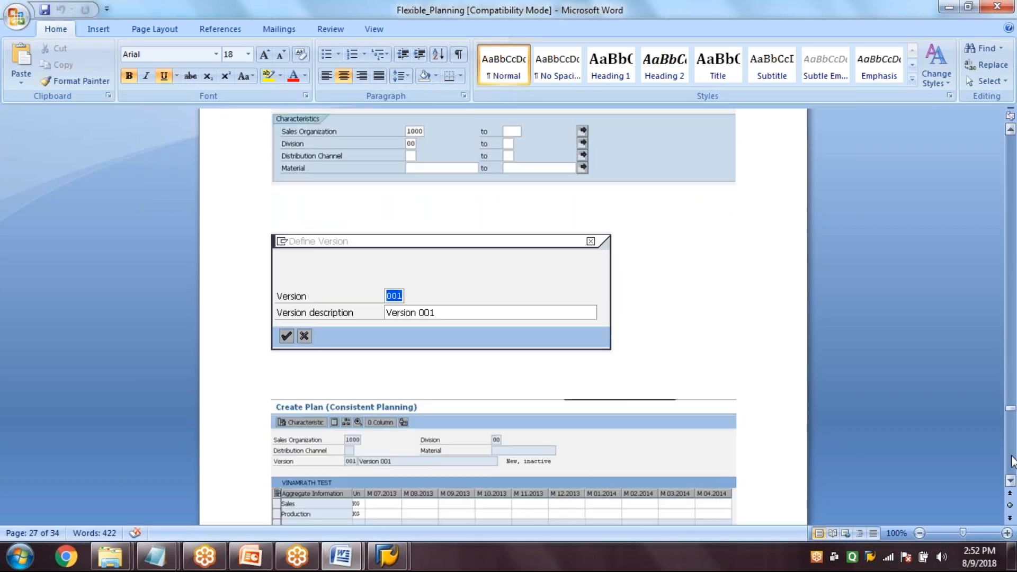
# Review the pages on entering sales and production quantities for version 001 and changing the plan in consistent planning
pyautogui.click(1012, 458)
pyautogui.click(1013, 392)
pyautogui.scroll(-1, 1013, 444)
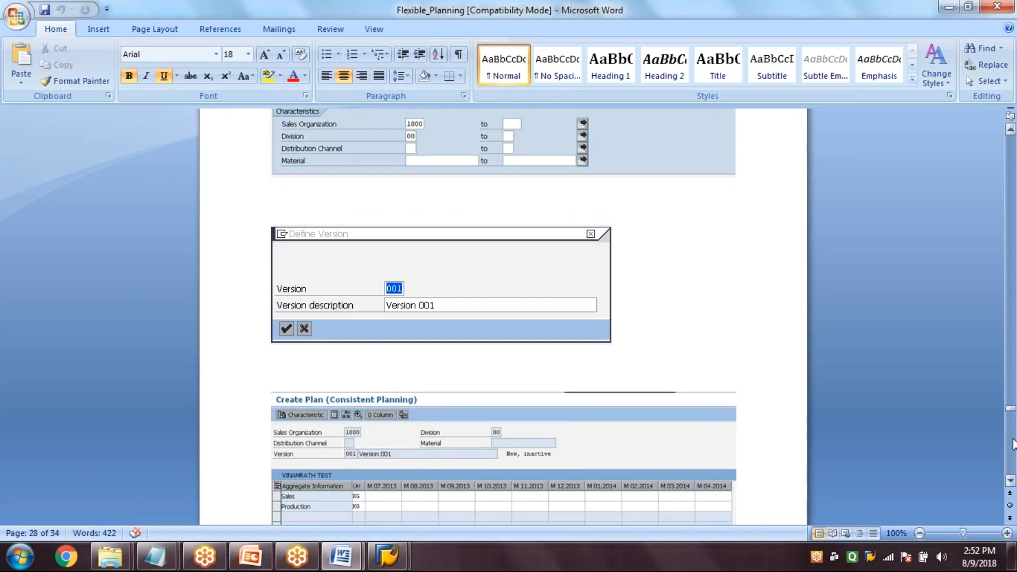
pyautogui.click(1013, 444)
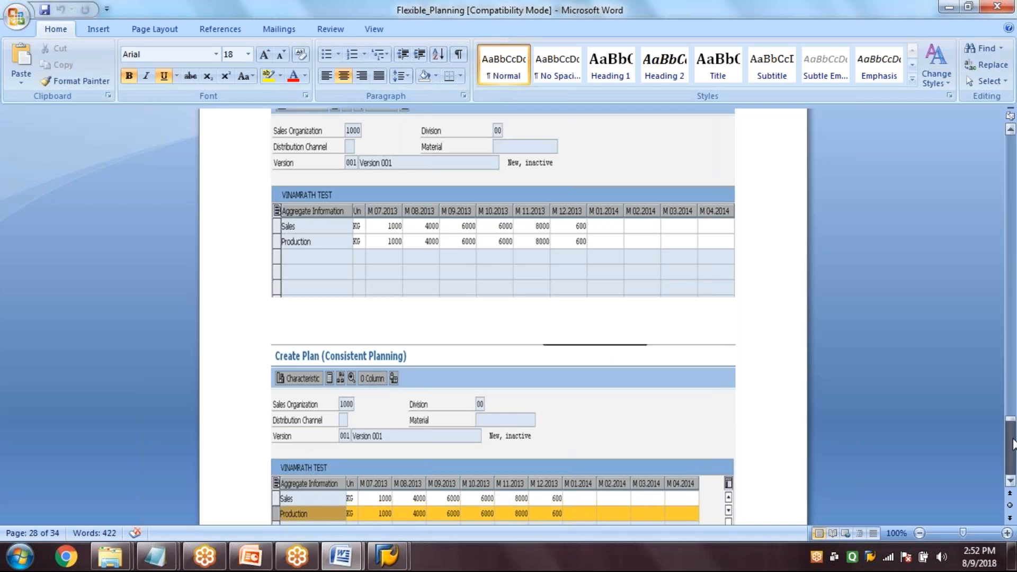
pyautogui.moveTo(1013, 444); pyautogui.dragTo(1013, 457)
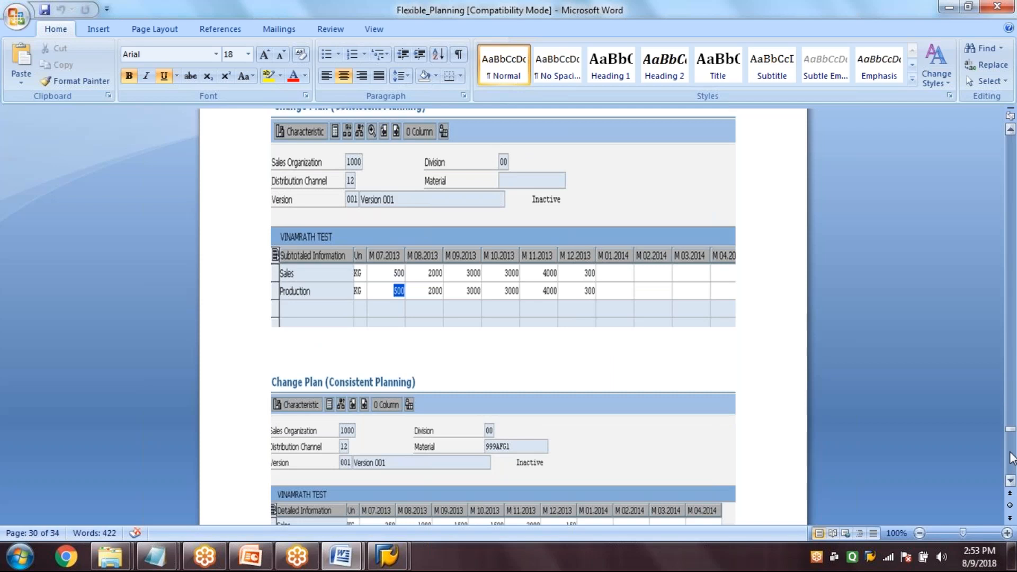
# Review the closing pages on transferring planning data to demand management, the planning table, and the MD04 check
pyautogui.moveTo(1013, 458); pyautogui.dragTo(1013, 468)
pyautogui.click(1012, 466)
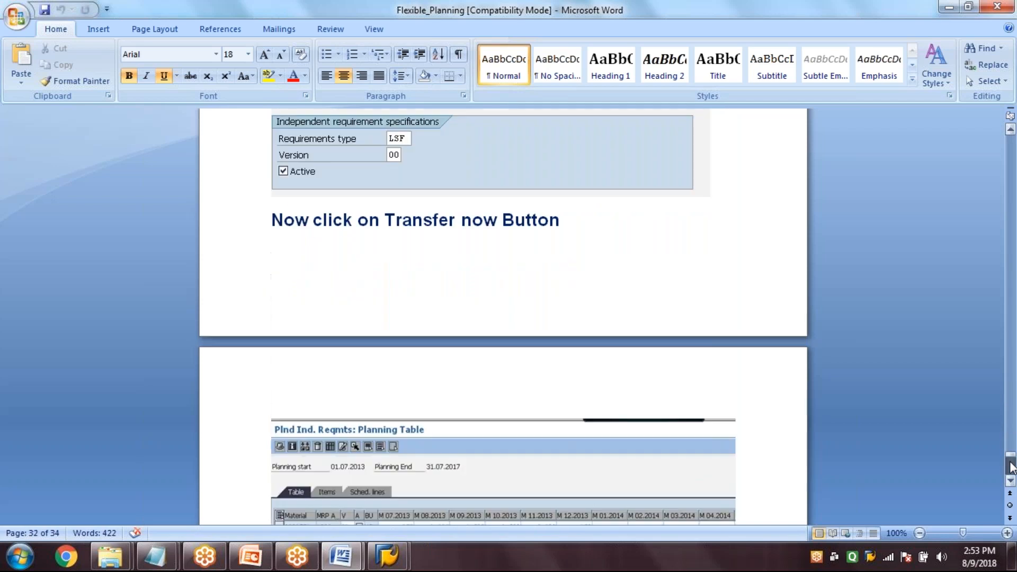
pyautogui.click(1011, 466)
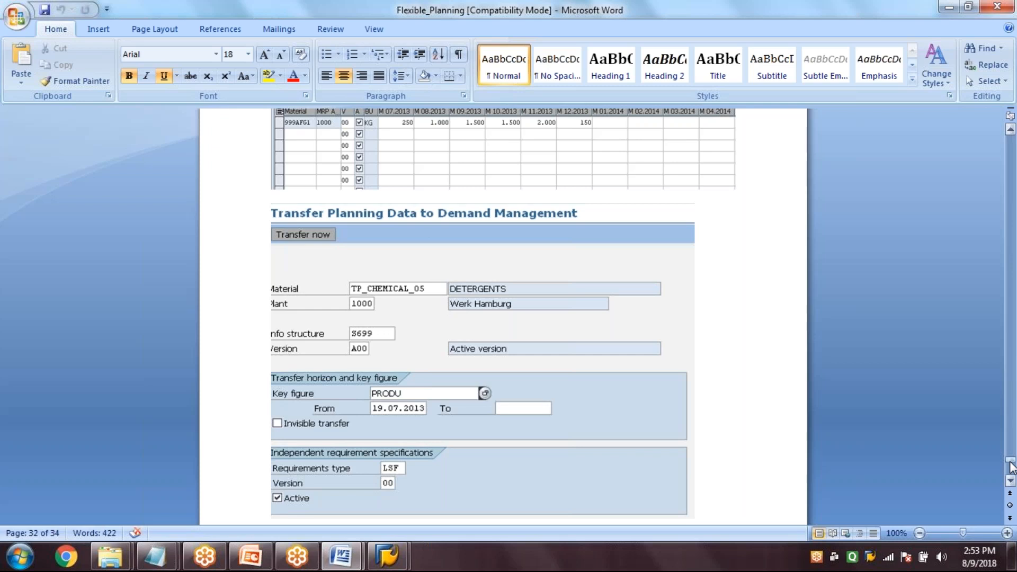
pyautogui.click(1012, 467)
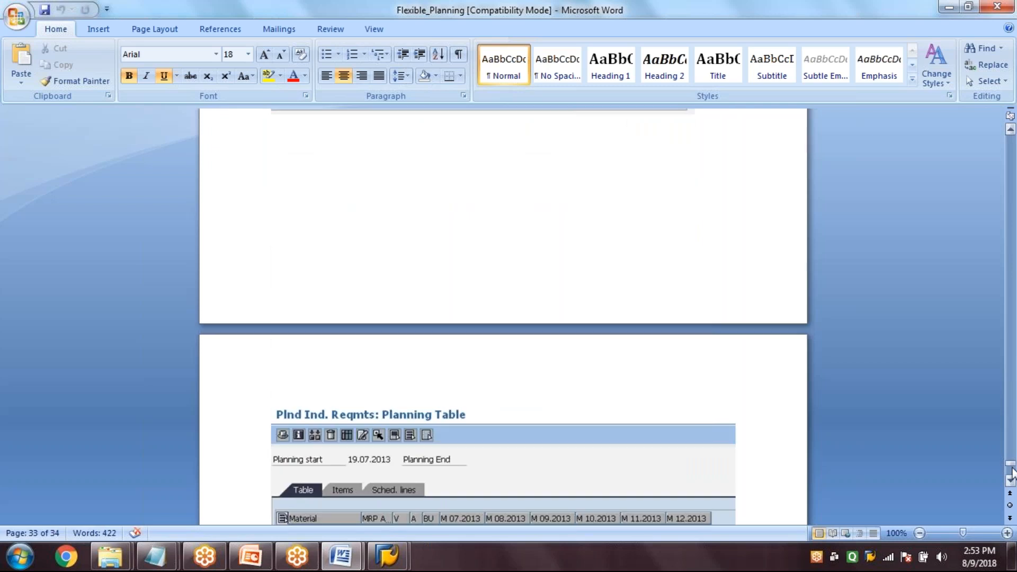
pyautogui.click(1012, 471)
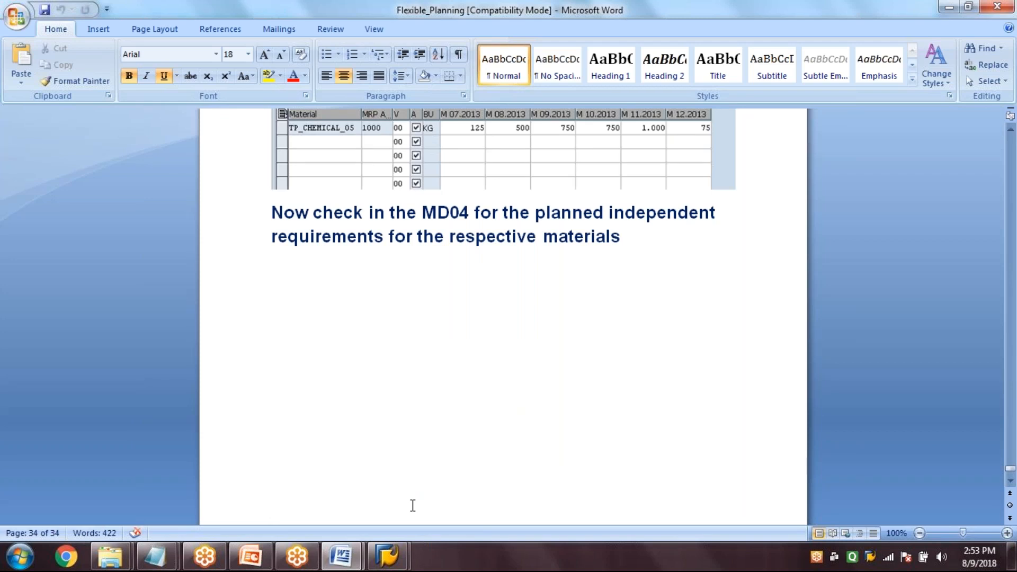
# Switch to SAP and exit the stock/requirements list to the SAP Easy Access screen
pyautogui.moveTo(387, 557)
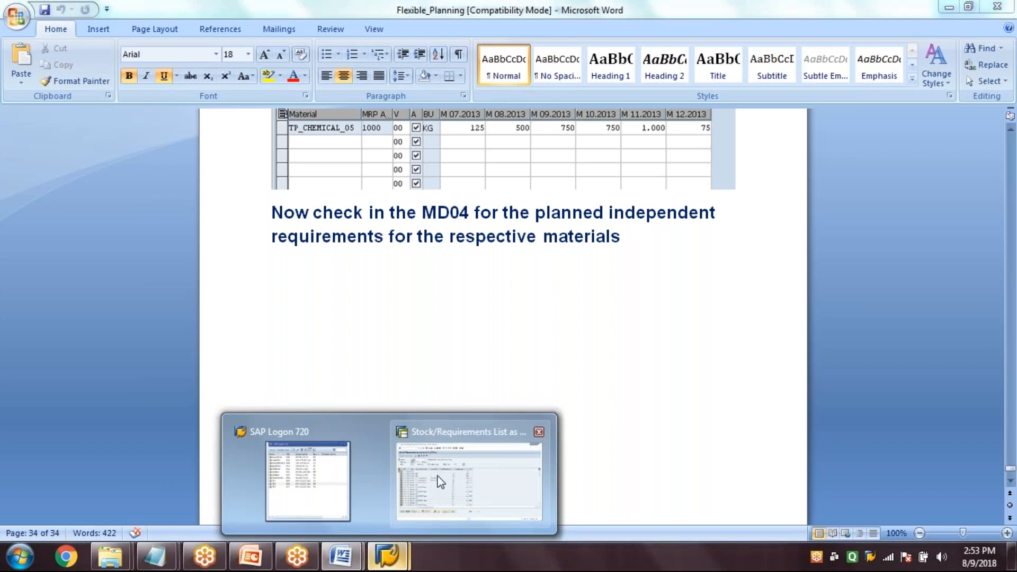
pyautogui.click(441, 482)
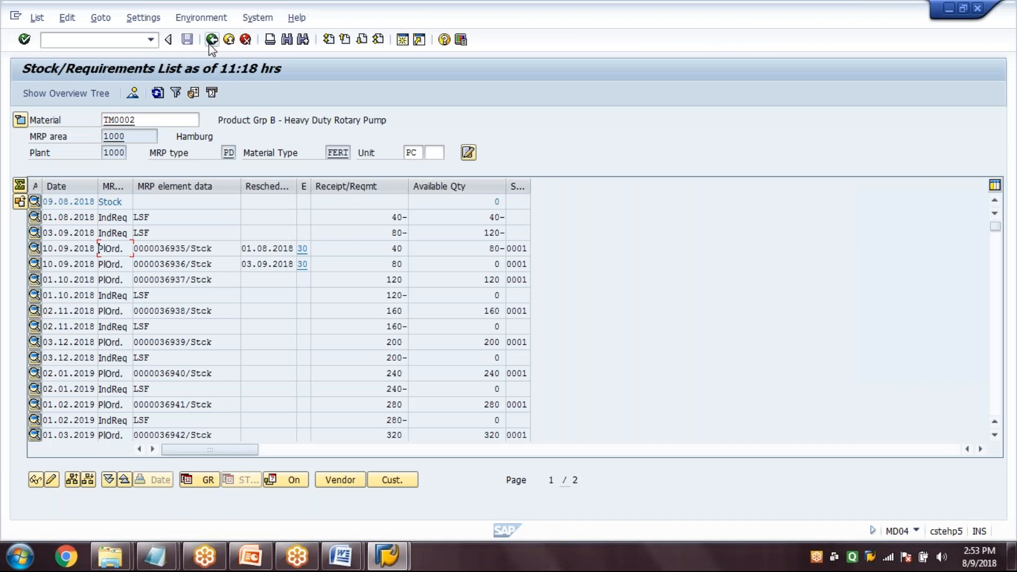
pyautogui.click(211, 41)
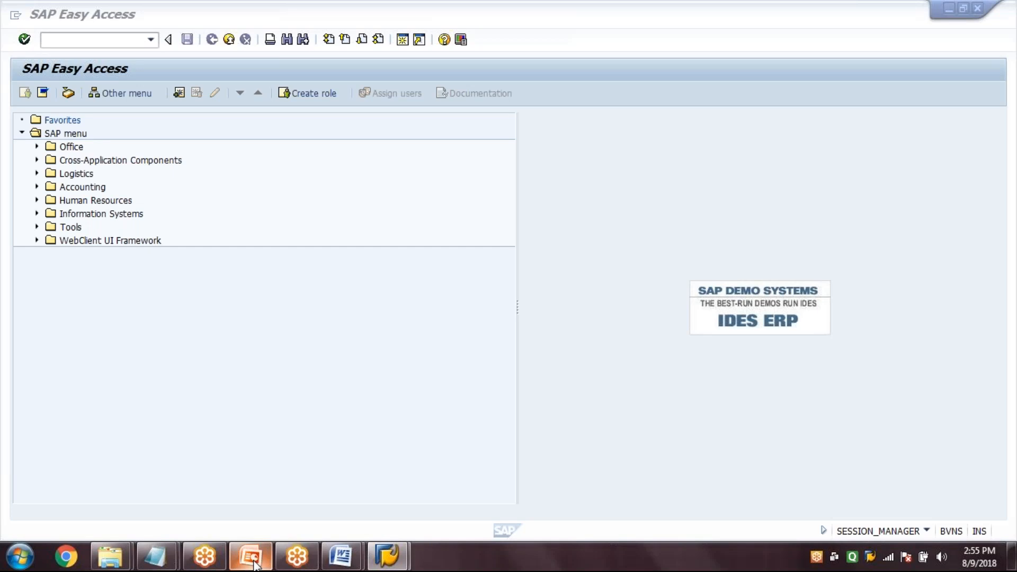
# Switch to the PowerPoint presentation, start the slide show from the Strategy Group slide, and advance to the planning strategy control indicators
pyautogui.moveTo(255, 563)
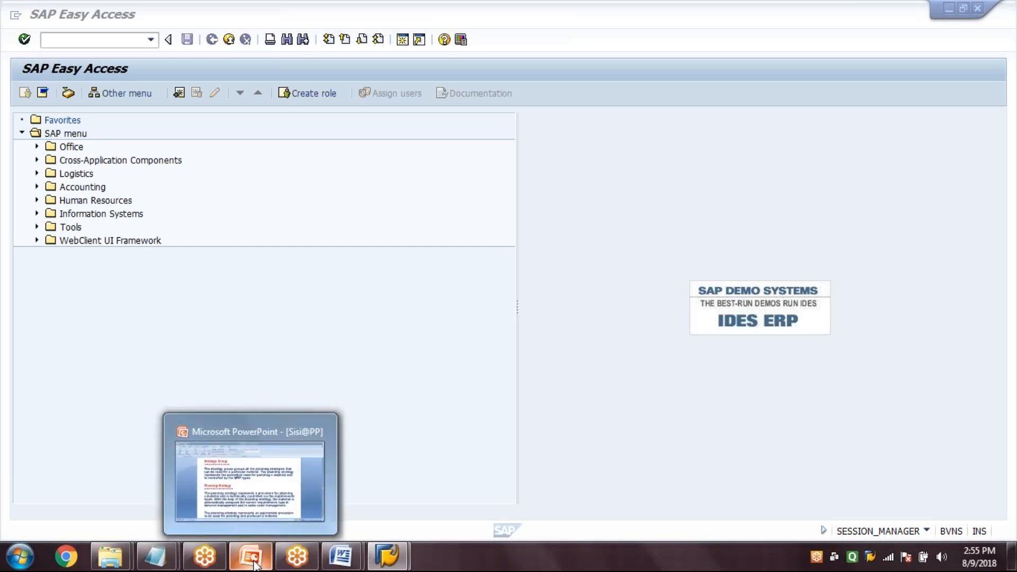
pyautogui.click(264, 484)
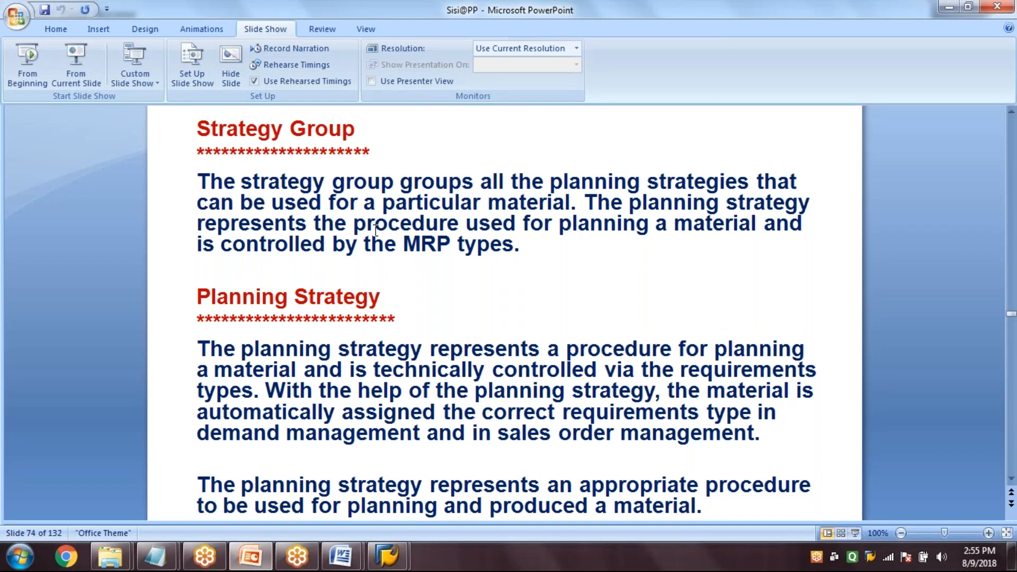
pyautogui.hotkey('shift', 'F5')
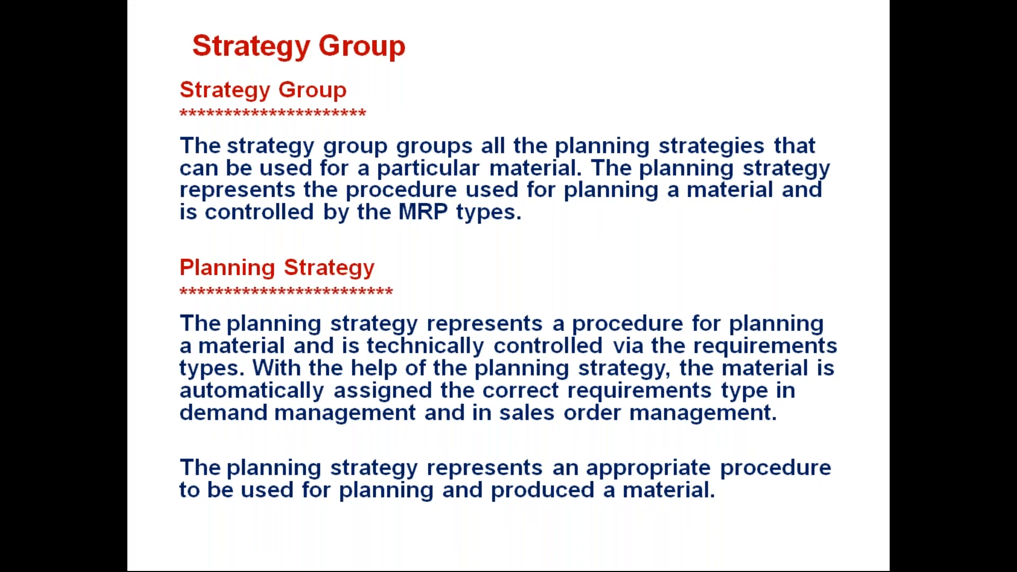
pyautogui.press('Right')
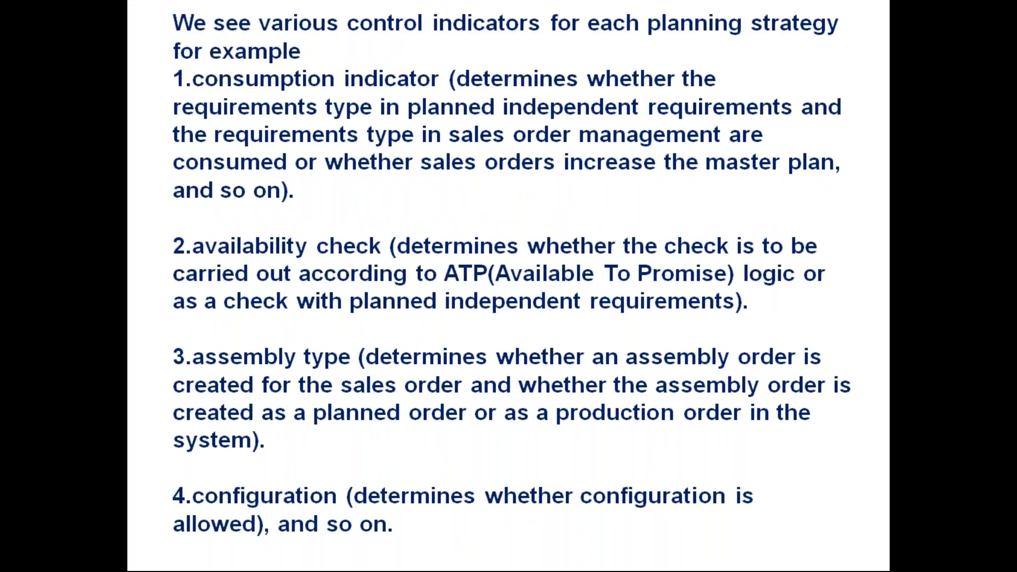
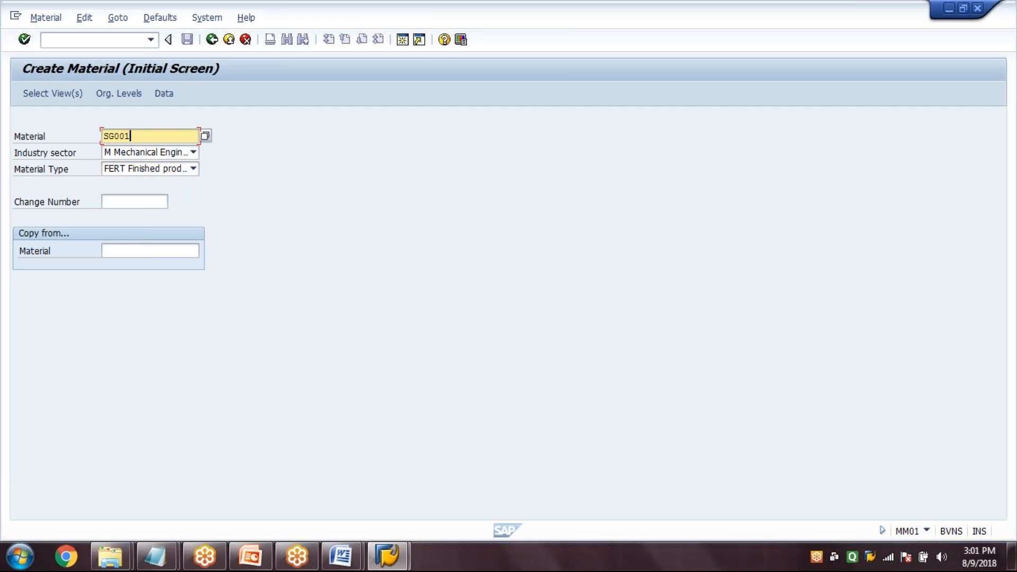
# Enter SG-10 as the finished product material to create and open its view selection
pyautogui.write('-10')
pyautogui.click(53, 95)
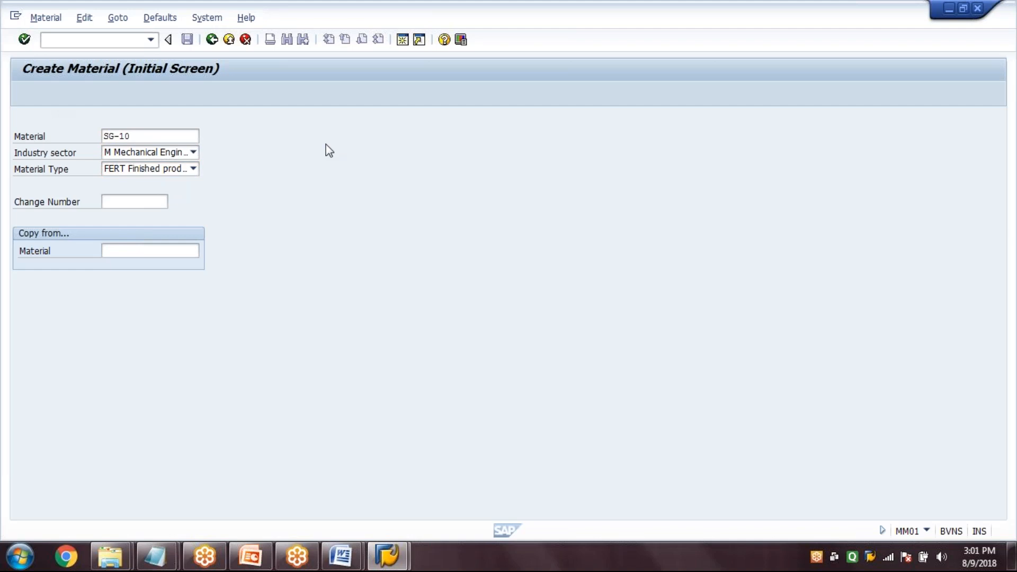
pyautogui.moveTo(331, 158); pyautogui.dragTo(351, 57)
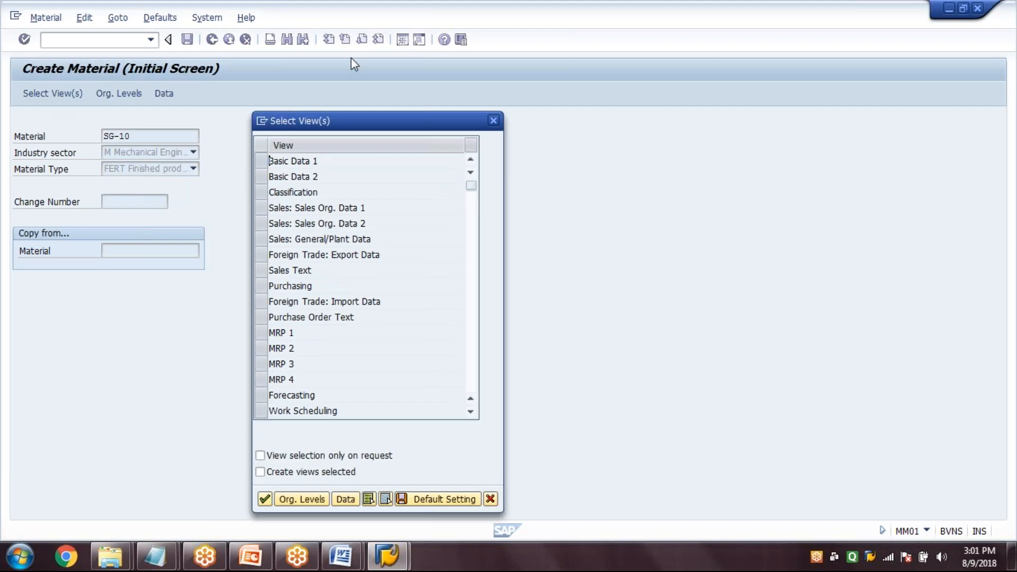
# Select the Basic Data 1, Sales Org. Data 1 and 2, Sales General/Plant, Purchasing, MRP 1 to 3 and Work Scheduling views
pyautogui.click(247, 101)
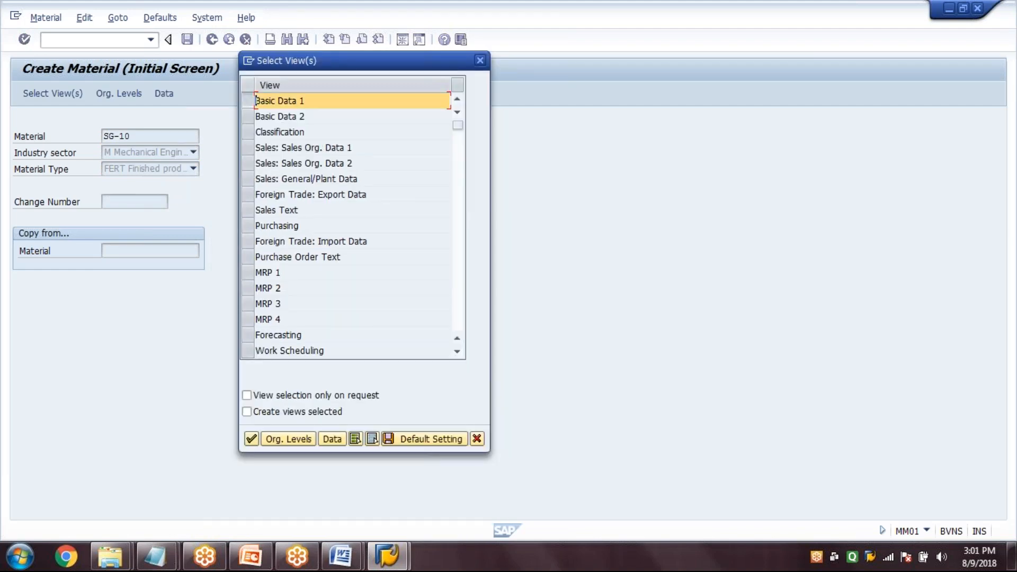
pyautogui.click(247, 149)
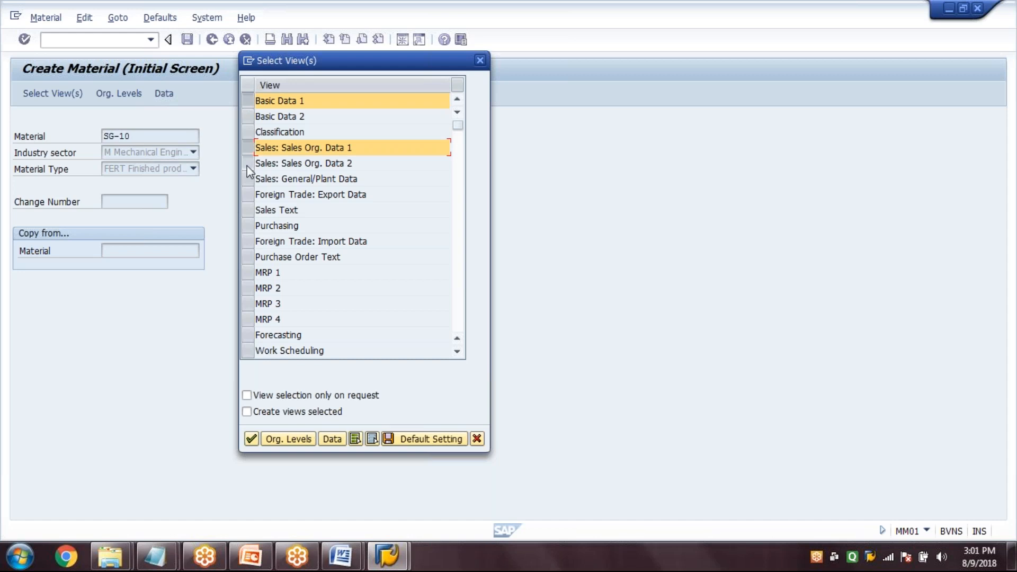
pyautogui.click(247, 163)
pyautogui.click(246, 178)
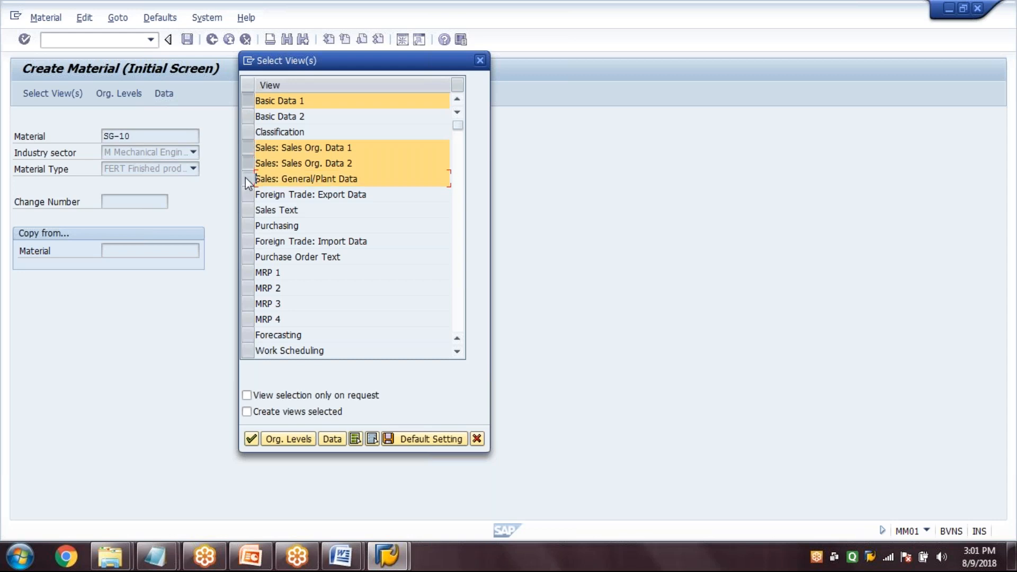
pyautogui.click(246, 224)
pyautogui.click(248, 272)
pyautogui.click(247, 289)
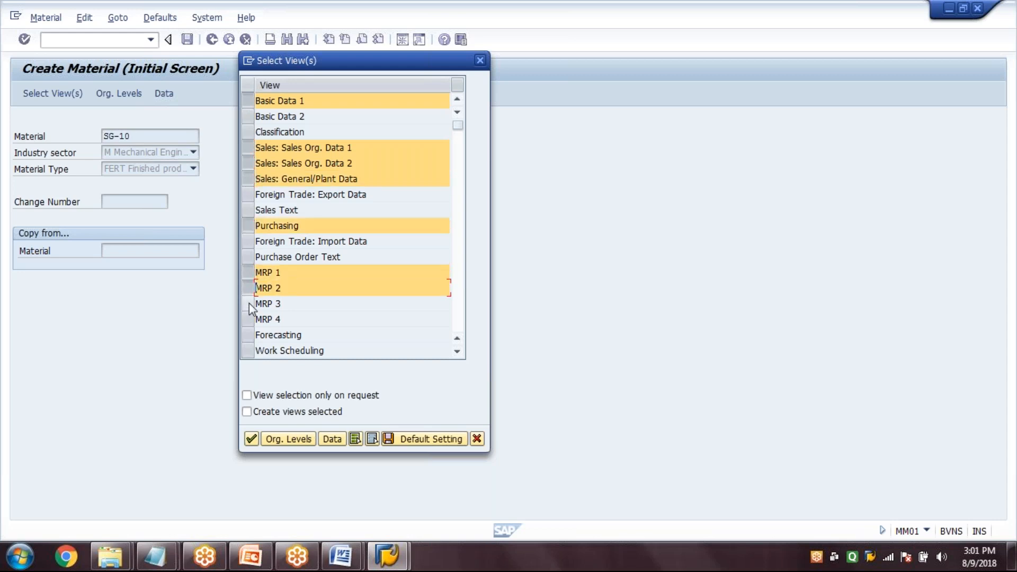
pyautogui.click(248, 304)
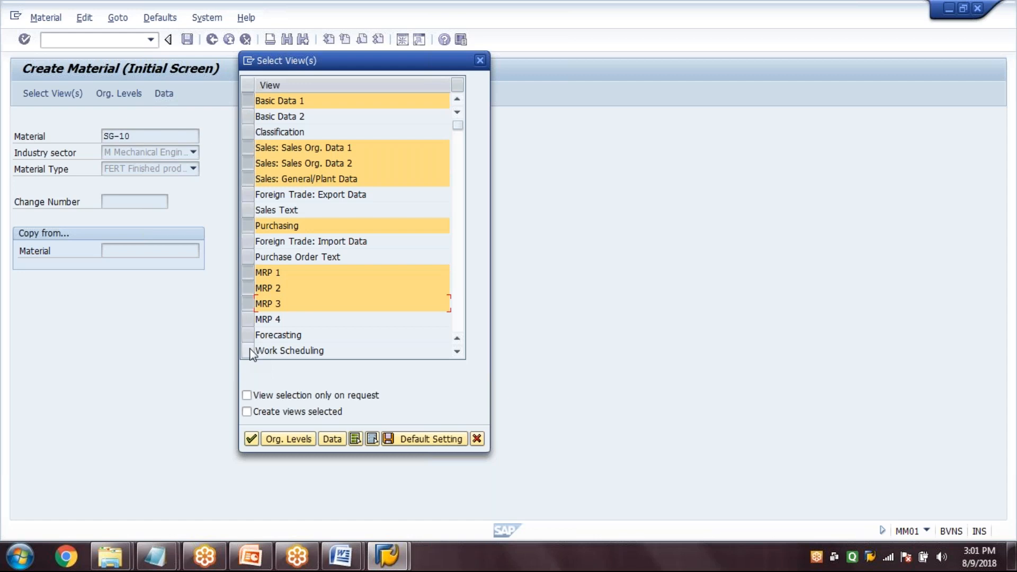
pyautogui.click(248, 350)
# Add the General Plant Data / Storage 1, General Plant Data / Storage 2 and Accounting 1 views to the selection
pyautogui.click(458, 350)
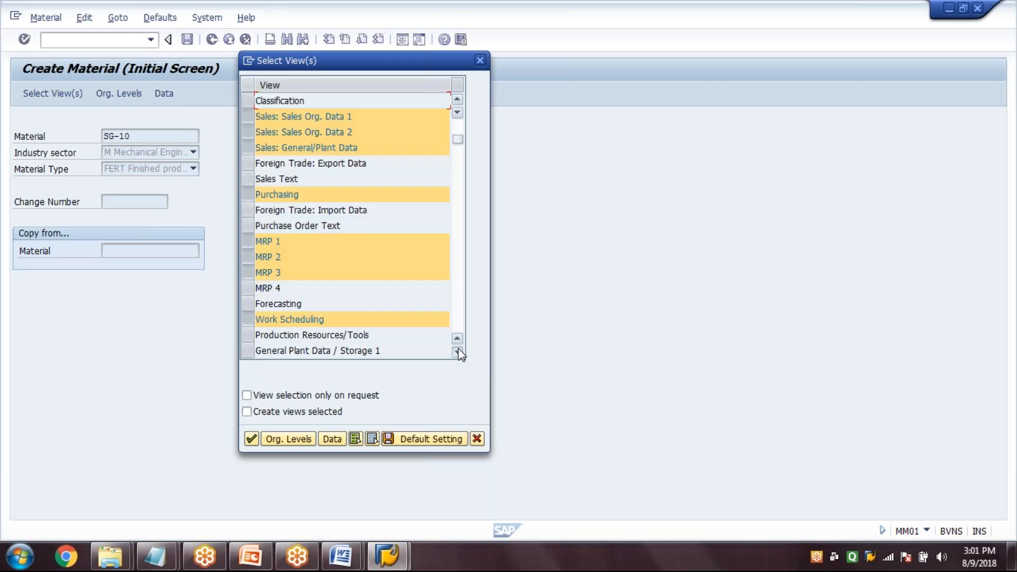
pyautogui.click(457, 351)
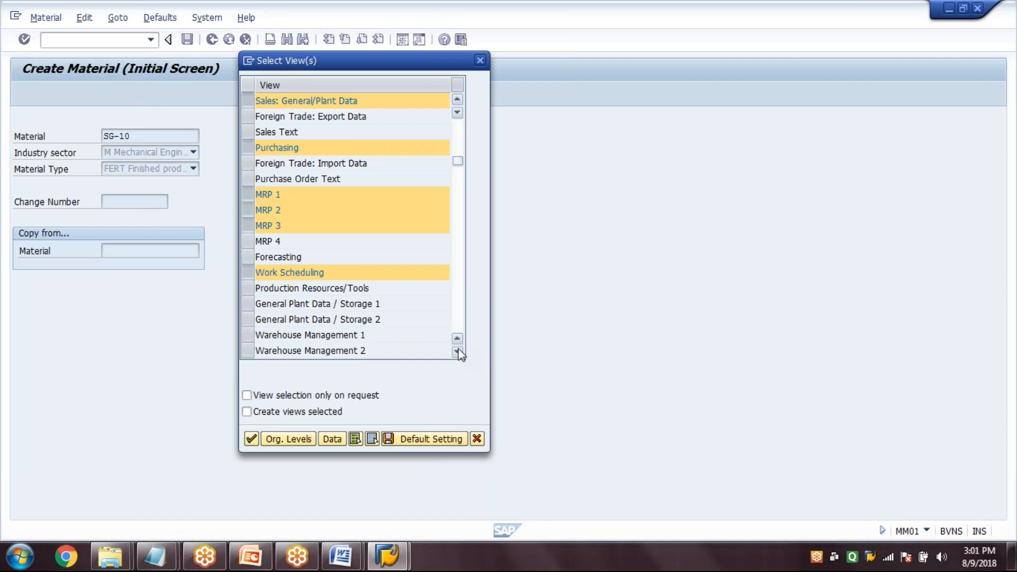
pyautogui.click(459, 350)
pyautogui.click(248, 257)
pyautogui.click(248, 273)
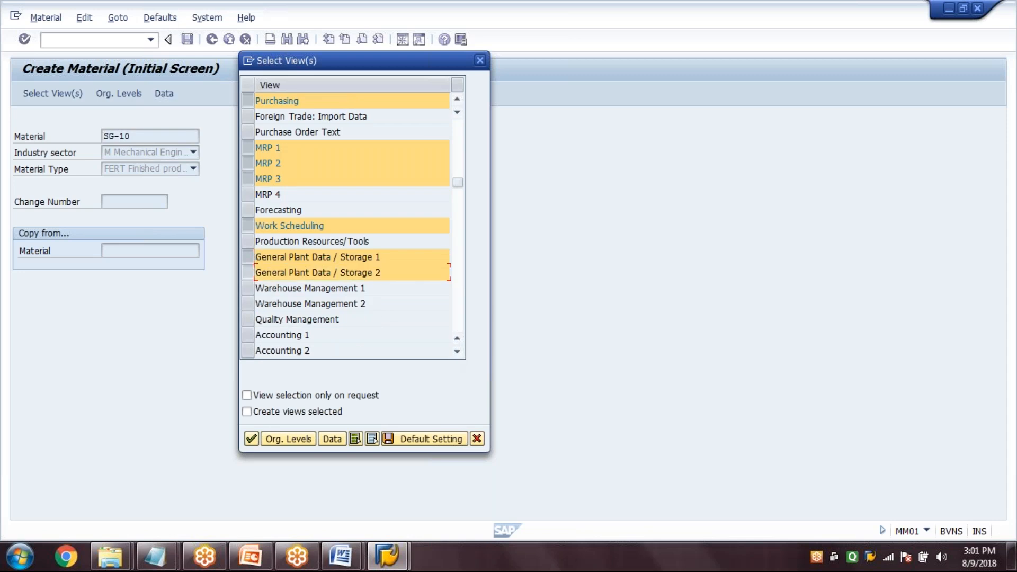
pyautogui.click(248, 335)
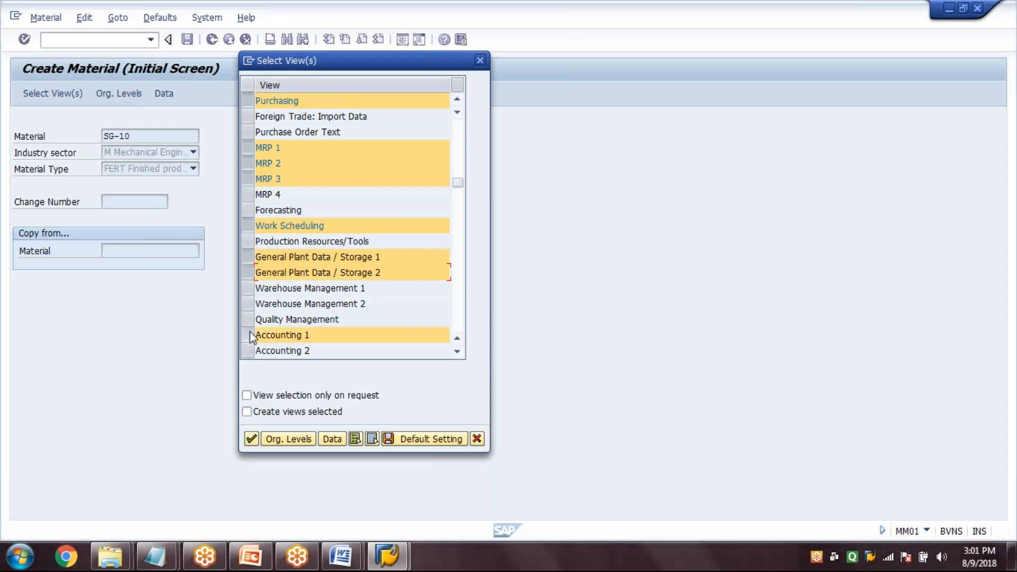
# Set the organizational levels to plant 1000, storage location 0001, sales organization 1000 and distribution channel 10, and confirm them
pyautogui.click(279, 442)
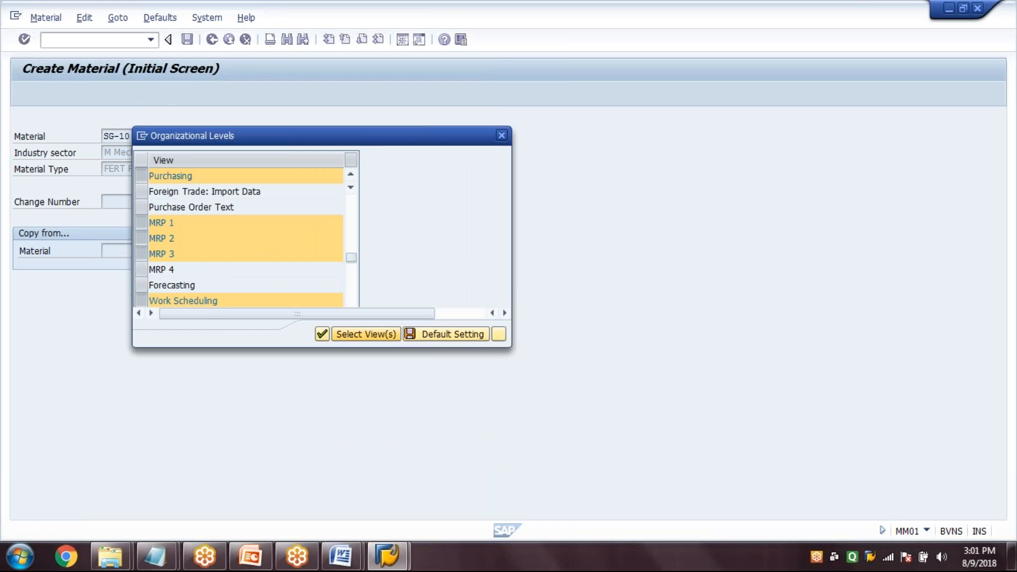
pyautogui.write('1000')
pyautogui.press('Tab')
pyautogui.write('0001')
pyautogui.press('Tab')
pyautogui.write('1000')
pyautogui.press('Tab')
pyautogui.write('10')
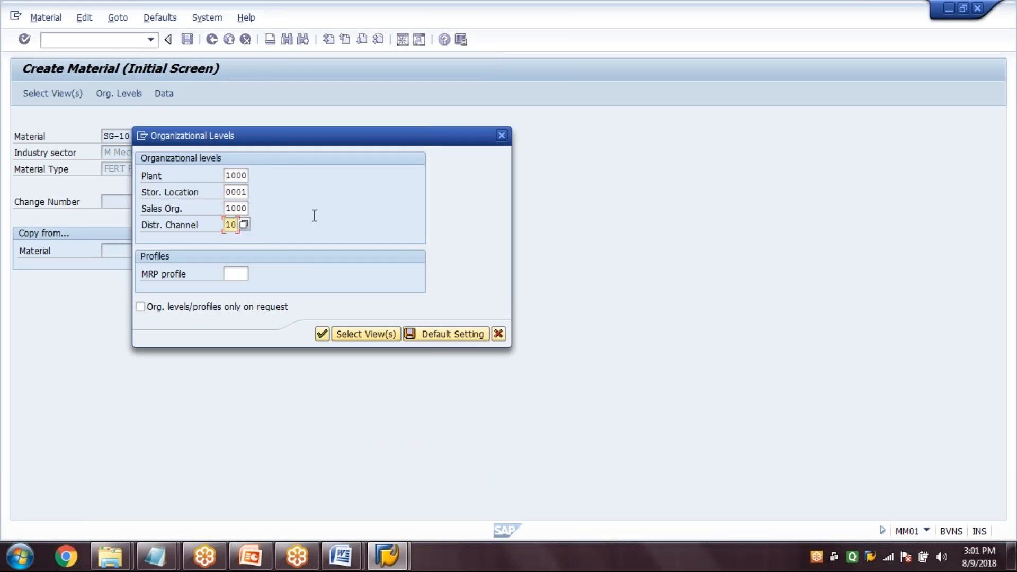
pyautogui.press('Return')
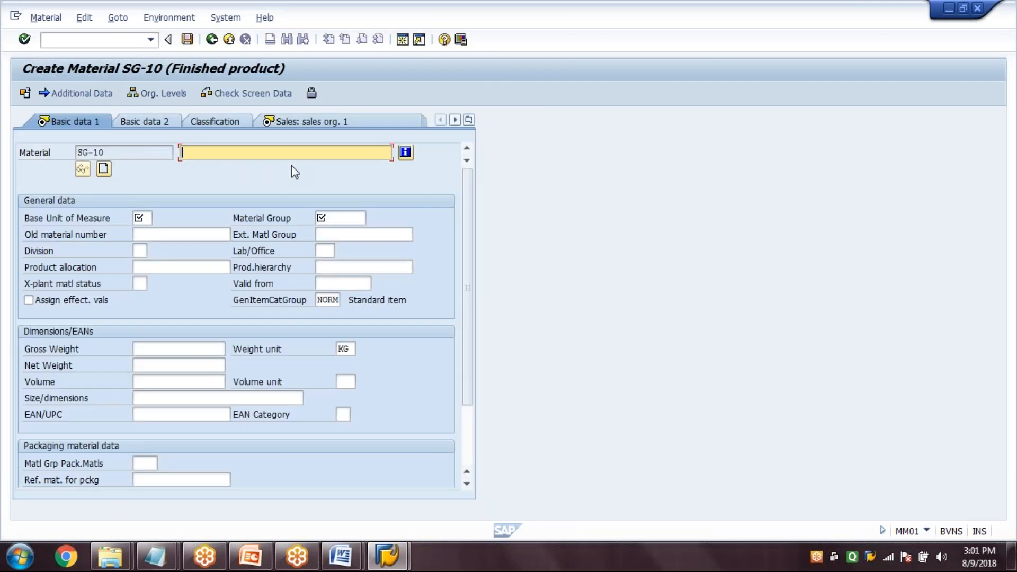
# Enter "FG for Make to Stock Production" as the material description
pyautogui.write('FG for Make to Stock Production')
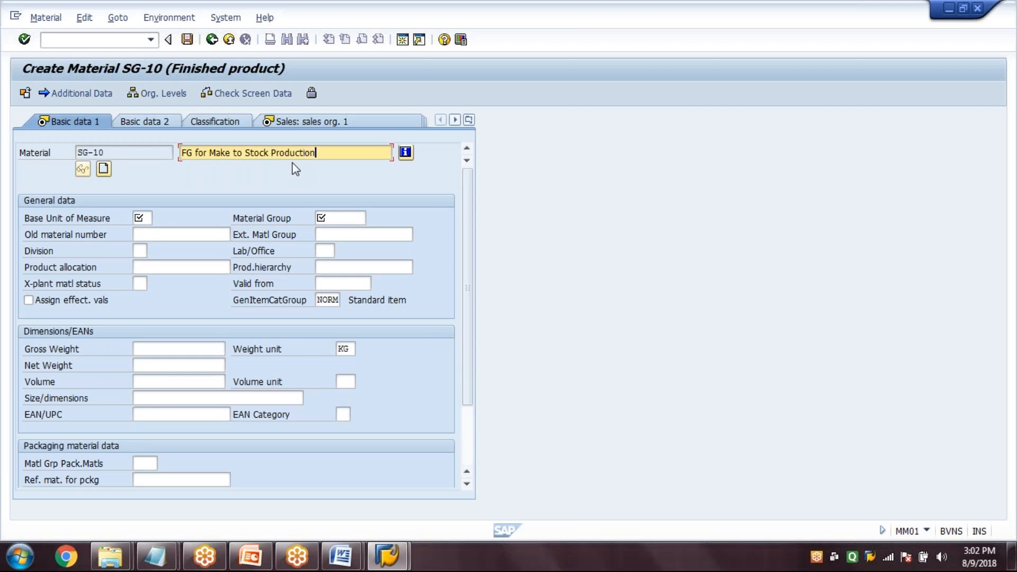
# Set the base unit of measure to TO and the material group to 00101, and continue to the first sales view
pyautogui.press('Tab')
pyautogui.press('Tab')
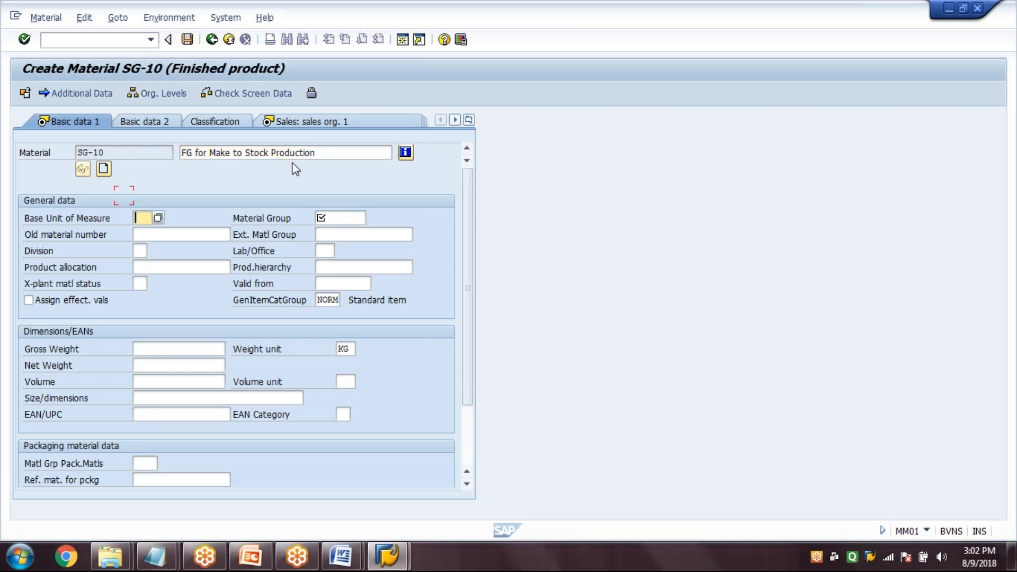
pyautogui.write('TO')
pyautogui.press('Tab')
pyautogui.write('00101')
pyautogui.press('Return')
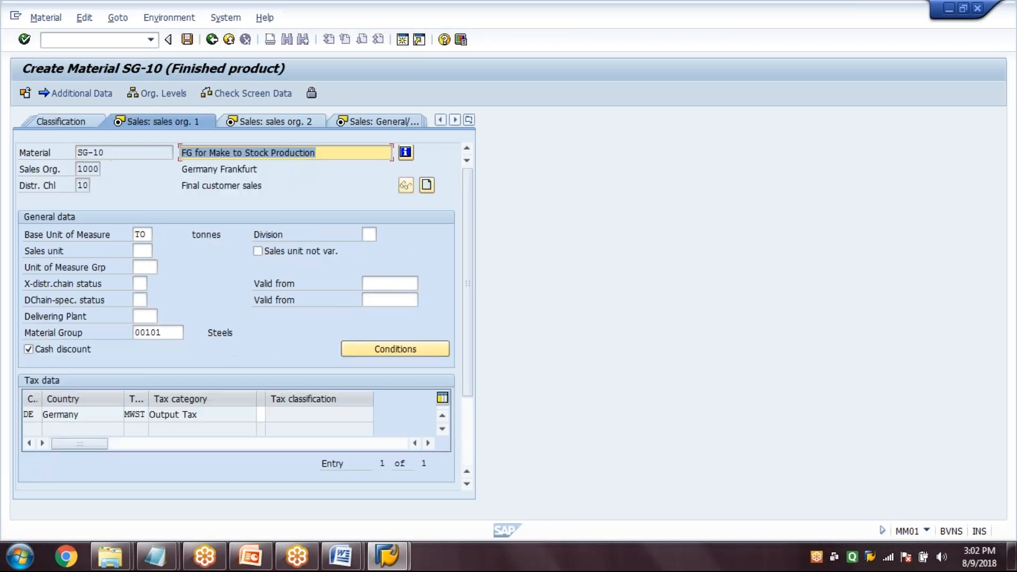
# Enter division 00, delivering plant 1000 and tax classification 1 for Germany's output tax, and continue to the second sales view
pyautogui.click(366, 234)
pyautogui.write('00')
pyautogui.click(148, 316)
pyautogui.write('1000')
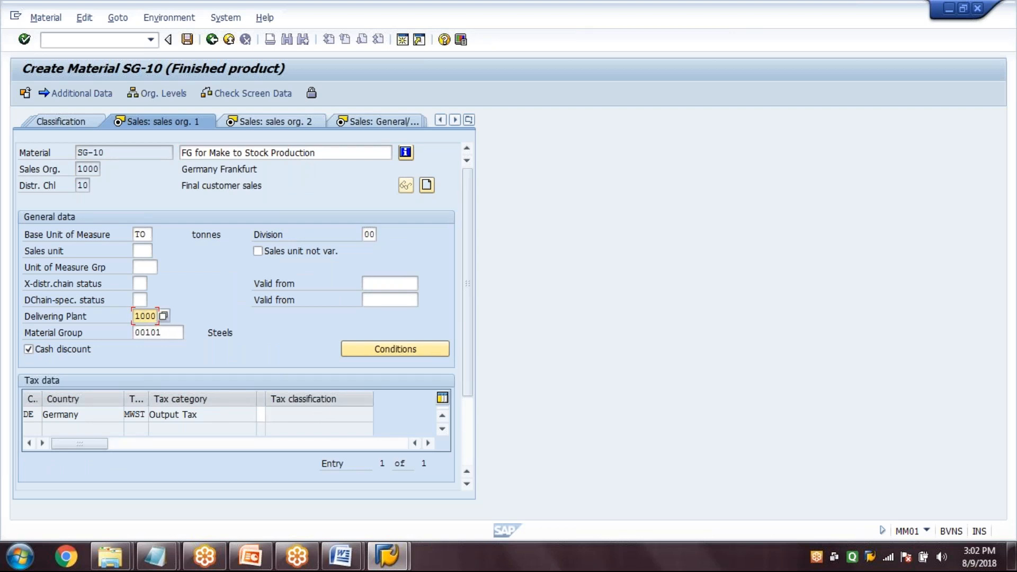
pyautogui.click(305, 415)
pyautogui.write('1')
pyautogui.press('Return')
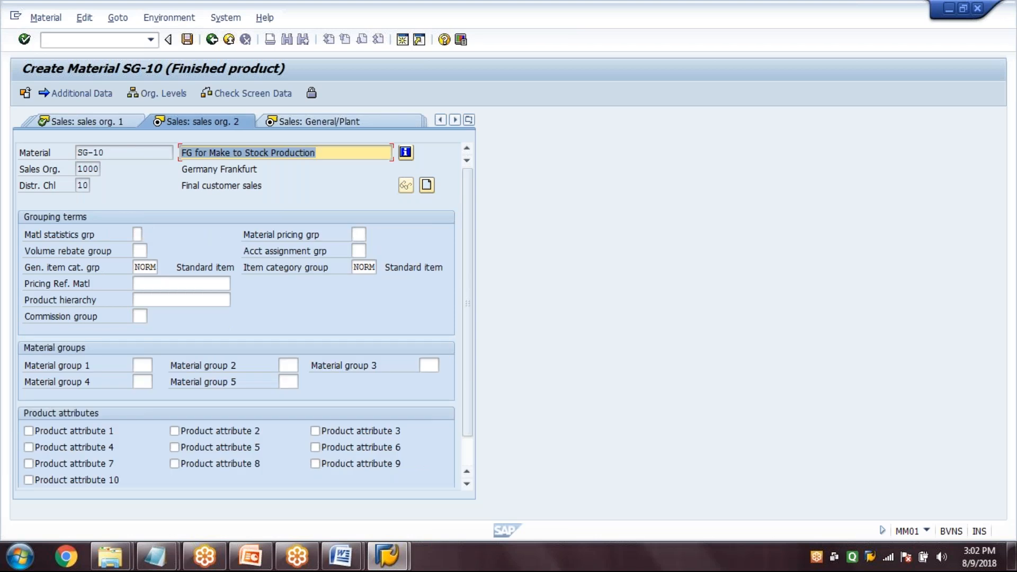
# Choose NORM Standard item from the general item category group values and continue to the general/plant sales data
pyautogui.click(84, 267)
pyautogui.click(155, 267)
pyautogui.click(165, 267)
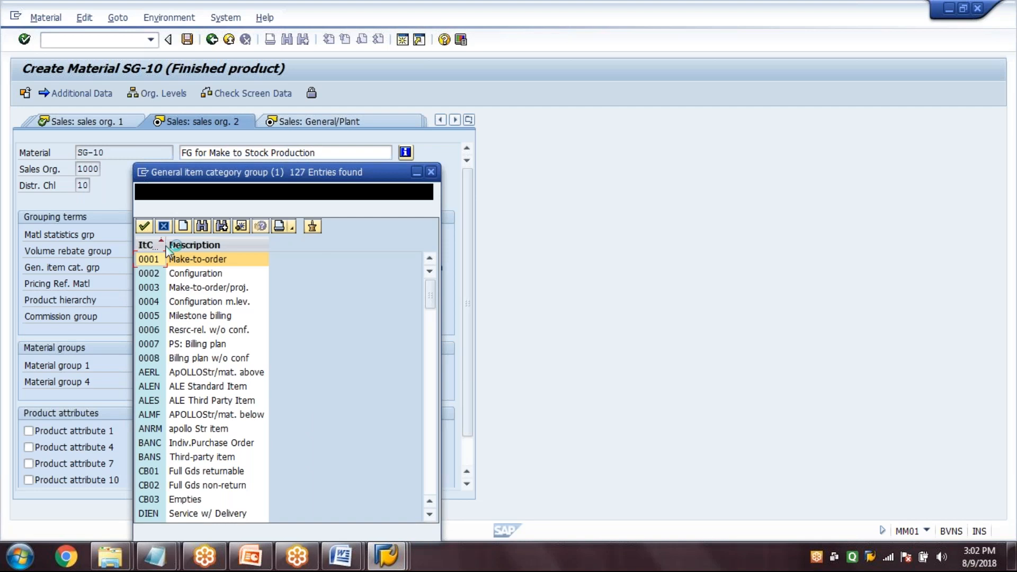
pyautogui.click(431, 442)
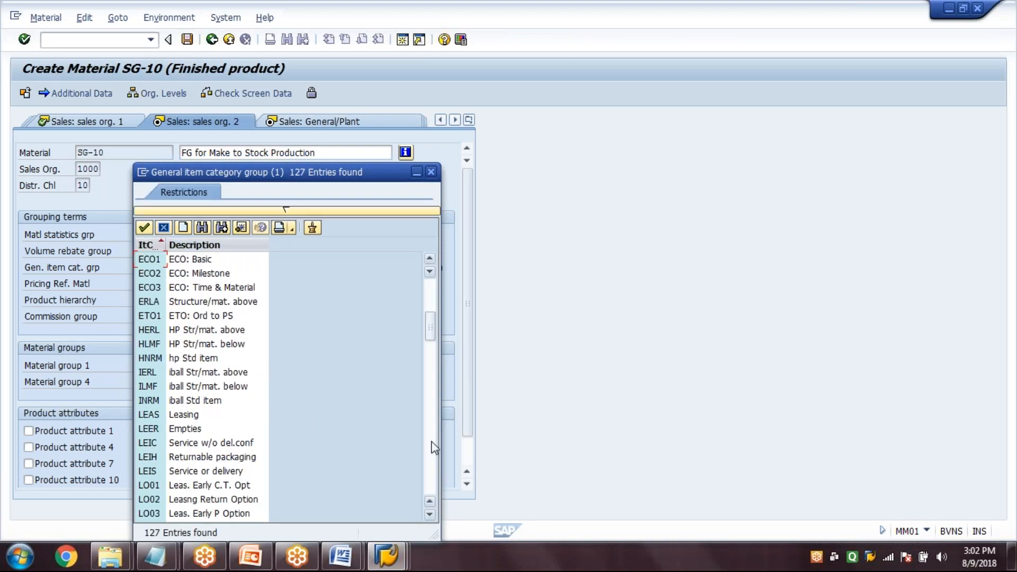
pyautogui.click(431, 444)
pyautogui.doubleClick(199, 485)
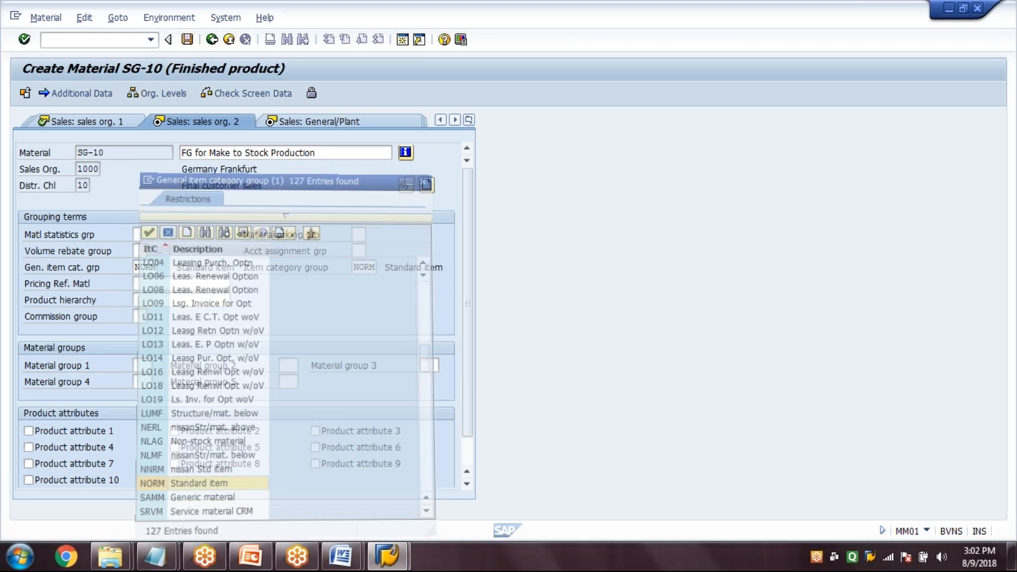
pyautogui.press('Return')
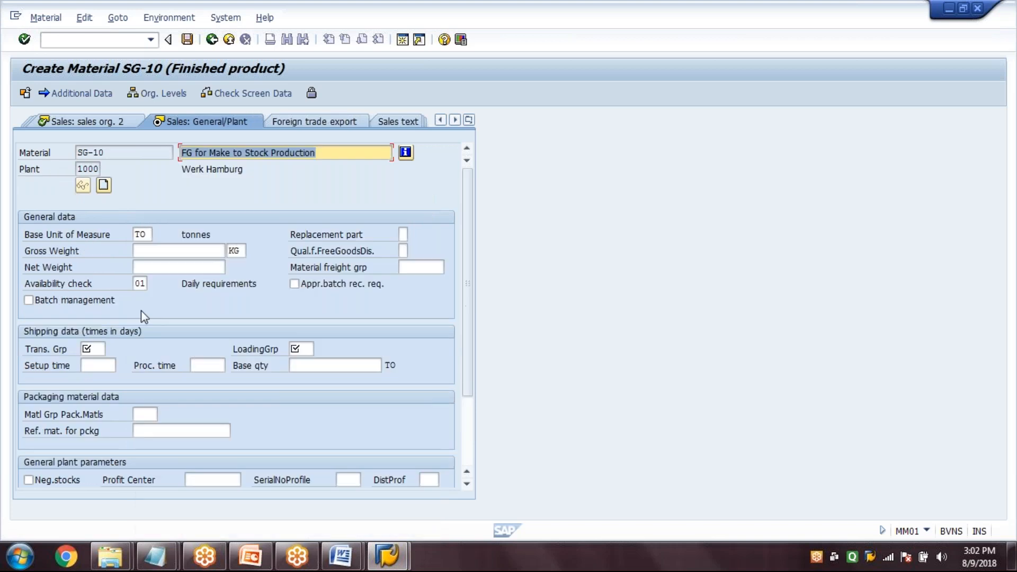
# Set both the transportation group and the loading group to 0001 and continue to the purchasing data
pyautogui.click(93, 349)
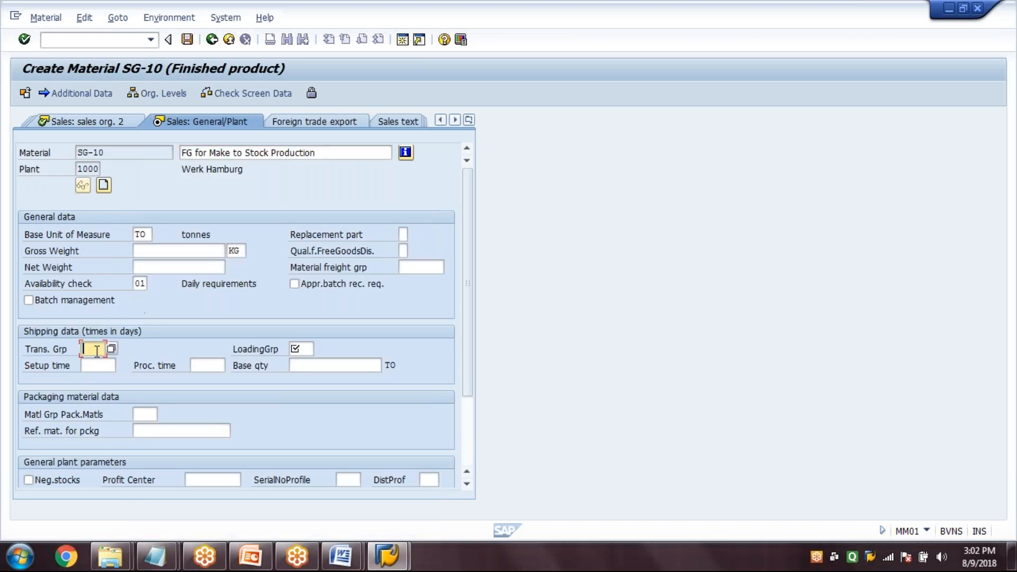
pyautogui.write('0001')
pyautogui.press('Tab')
pyautogui.write('0001')
pyautogui.press('Return')
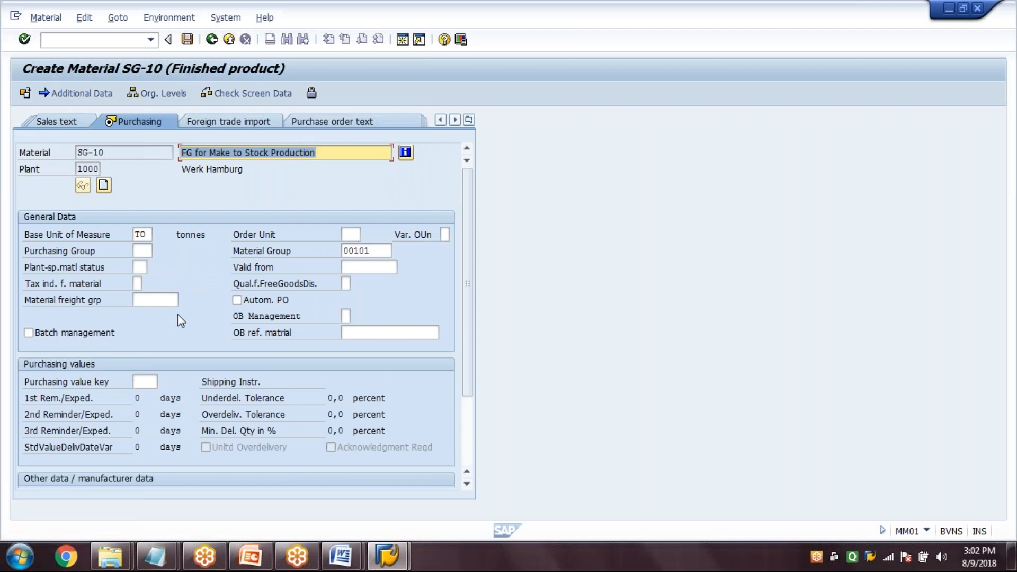
# Enter purchasing group 001 and continue to the MRP 1 data
pyautogui.click(142, 251)
pyautogui.write('001')
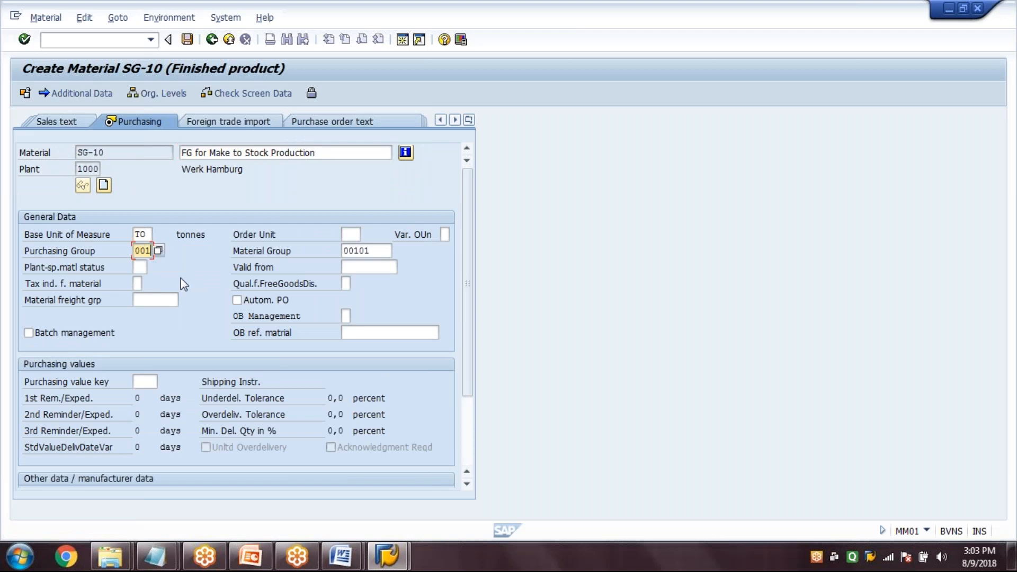
pyautogui.press('Return')
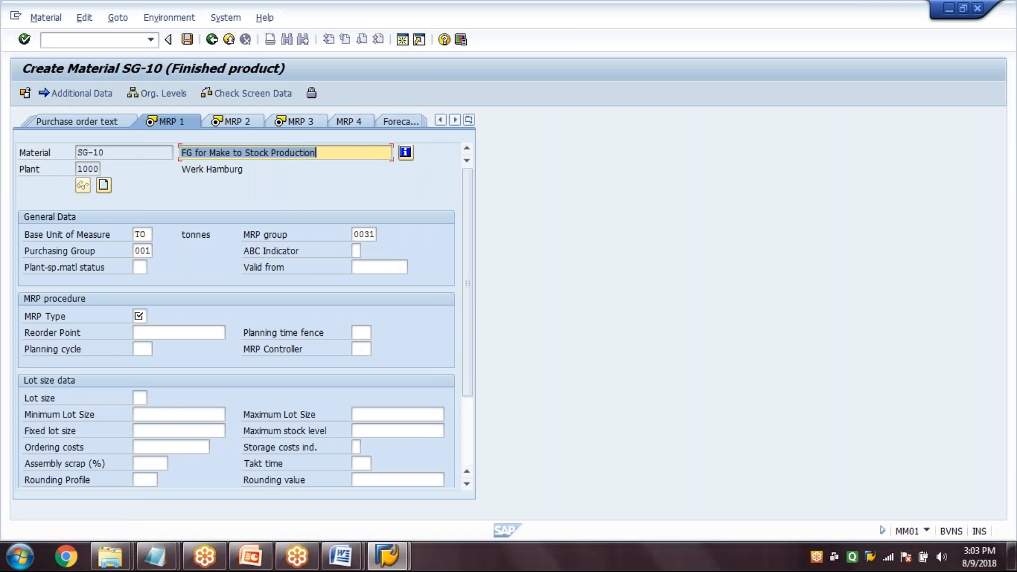
# Set the MRP group to 0010
pyautogui.press('Tab')
pyautogui.press('Tab')
pyautogui.press('Tab')
pyautogui.press('Tab')
pyautogui.press('Tab')
pyautogui.hotkey('shift', 'Tab')
pyautogui.write('00')
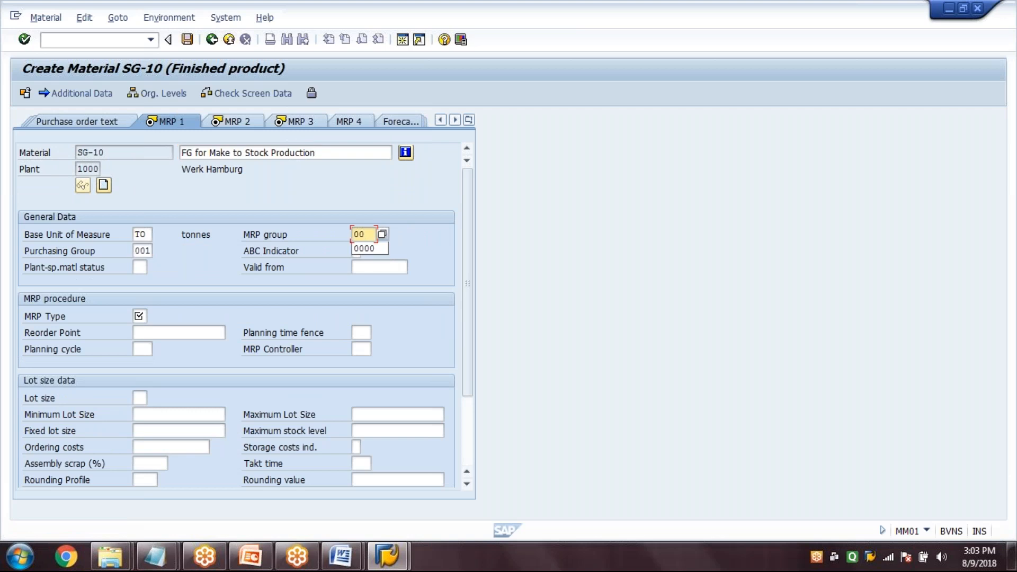
pyautogui.write('10')
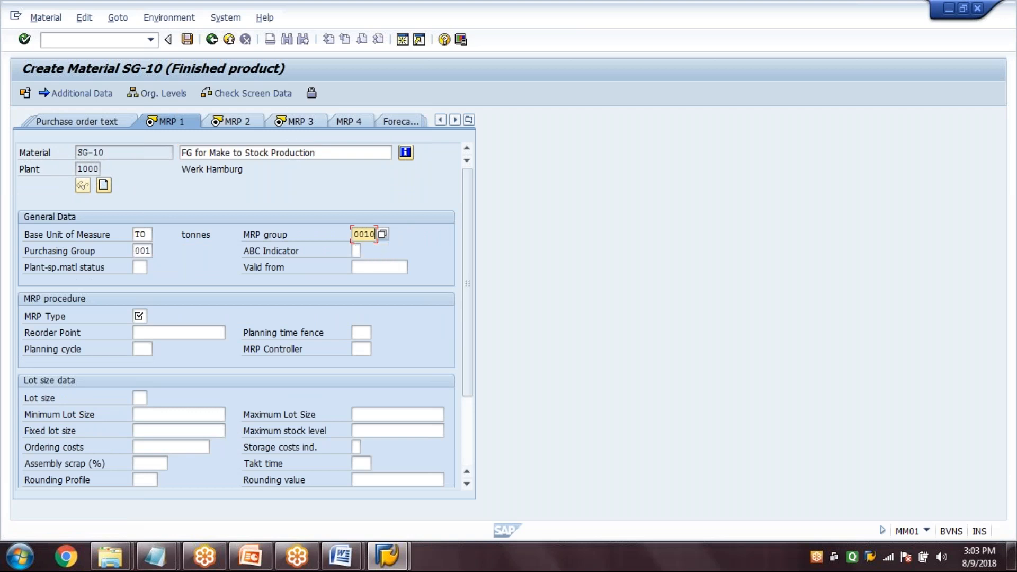
# Enter MRP type PD, MRP controller 000 and lot size EX, and continue to the MRP 2 data
pyautogui.click(139, 315)
pyautogui.write('P')
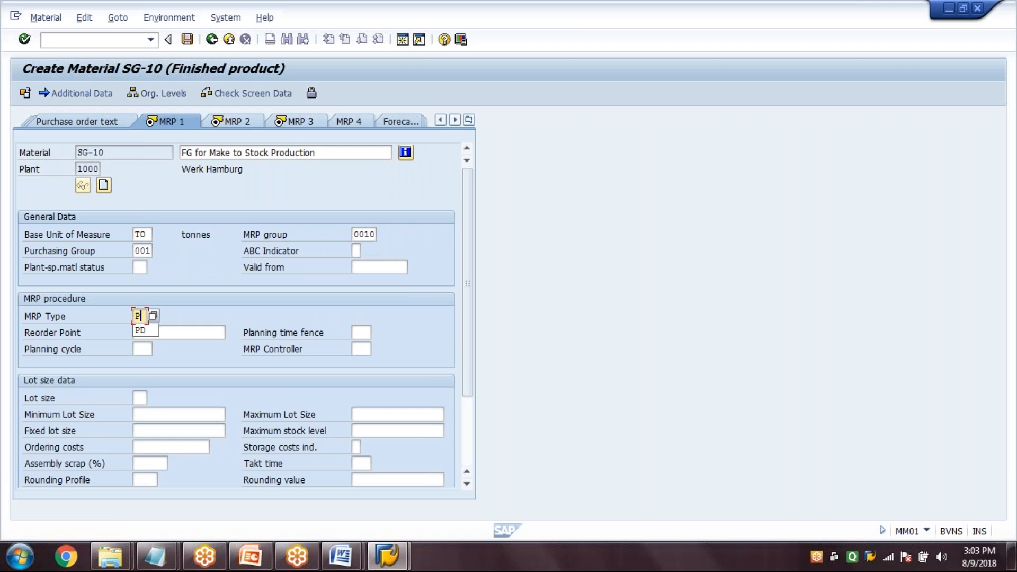
pyautogui.write('D')
pyautogui.press('Tab')
pyautogui.press('Tab')
pyautogui.press('Tab')
pyautogui.press('Tab')
pyautogui.write('000')
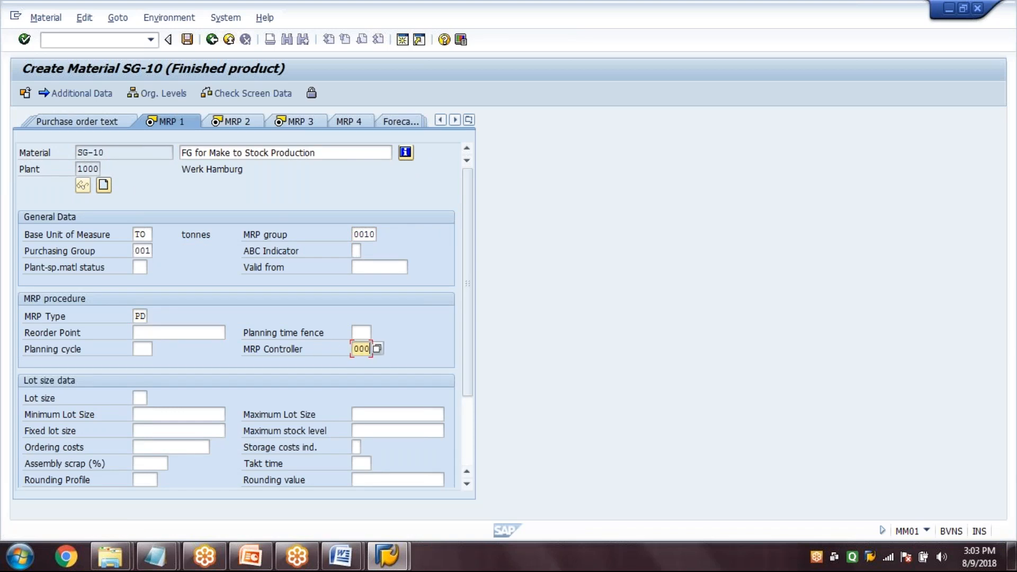
pyautogui.press('Tab')
pyautogui.write('EX')
pyautogui.press('Return')
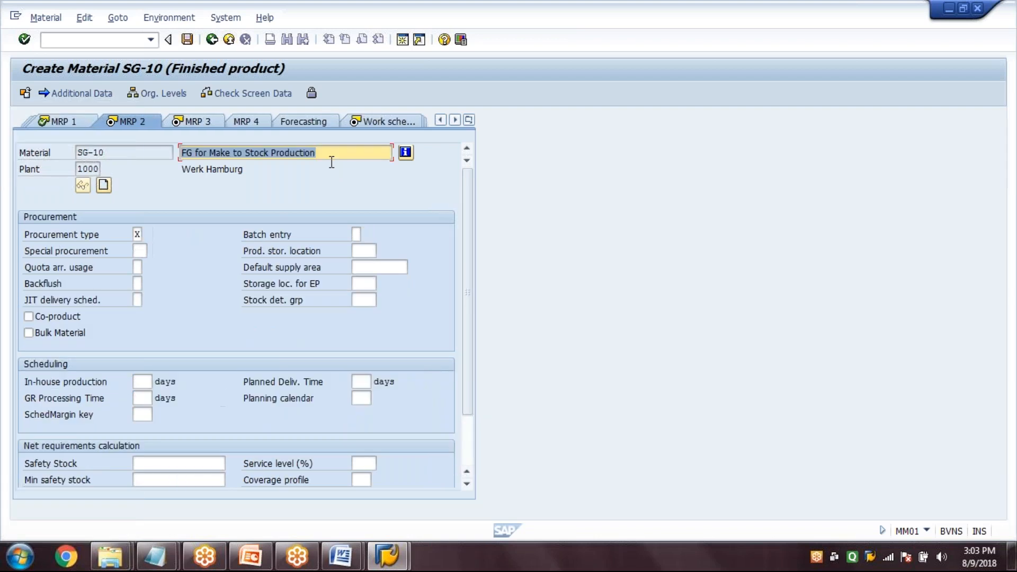
# Set procurement type E, in-house production 10 days, GR processing time 2 days and scheduling margin key 000, and continue to MRP 3
pyautogui.click(137, 234)
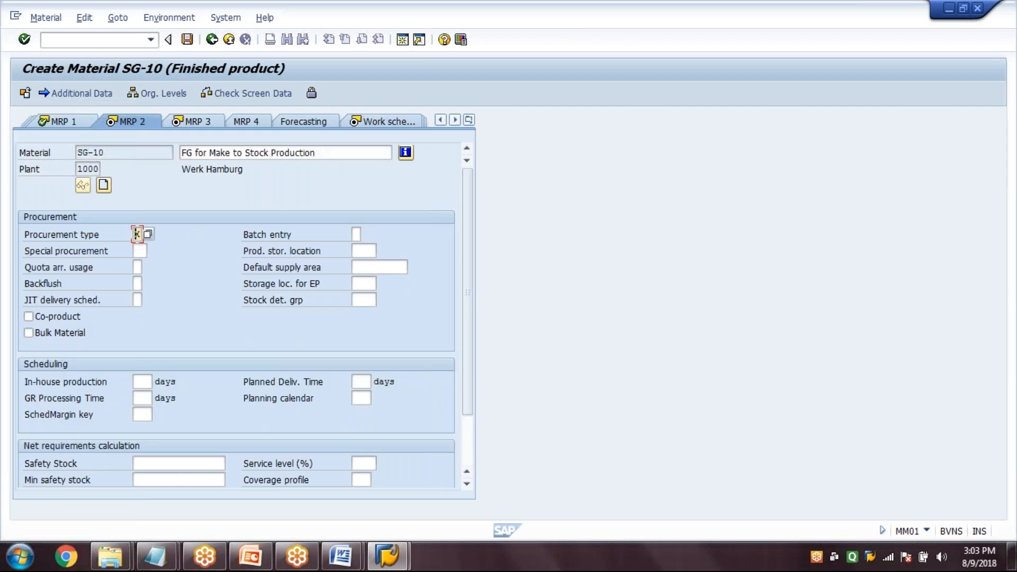
pyautogui.write('E')
pyautogui.click(142, 381)
pyautogui.write('1')
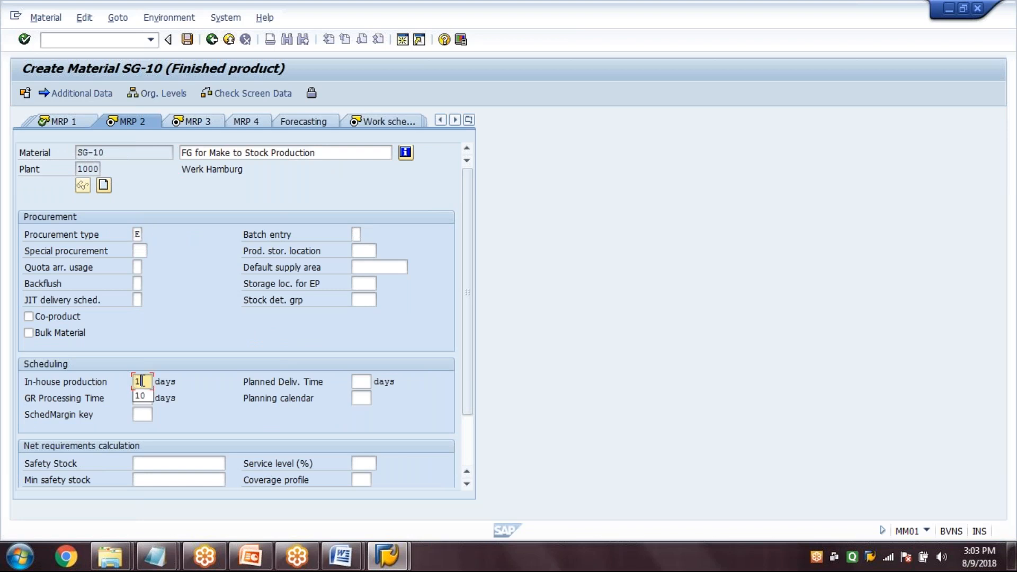
pyautogui.write('0')
pyautogui.press('Tab')
pyautogui.press('Tab')
pyautogui.write('2')
pyautogui.press('Tab')
pyautogui.write('000')
pyautogui.press('Return')
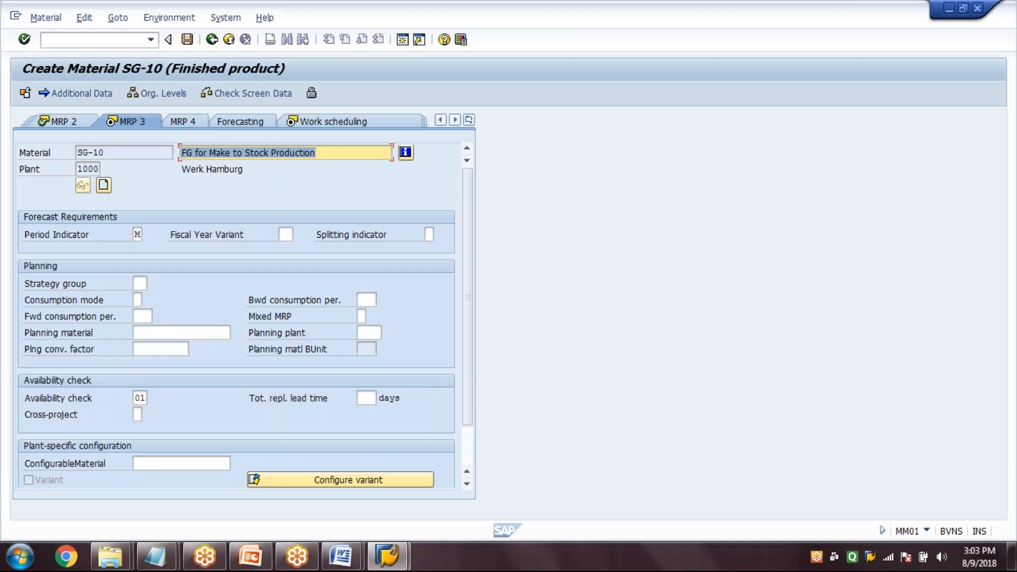
# Assign strategy group 10, Make-to-stock production, and continue to the work scheduling data
pyautogui.click(140, 284)
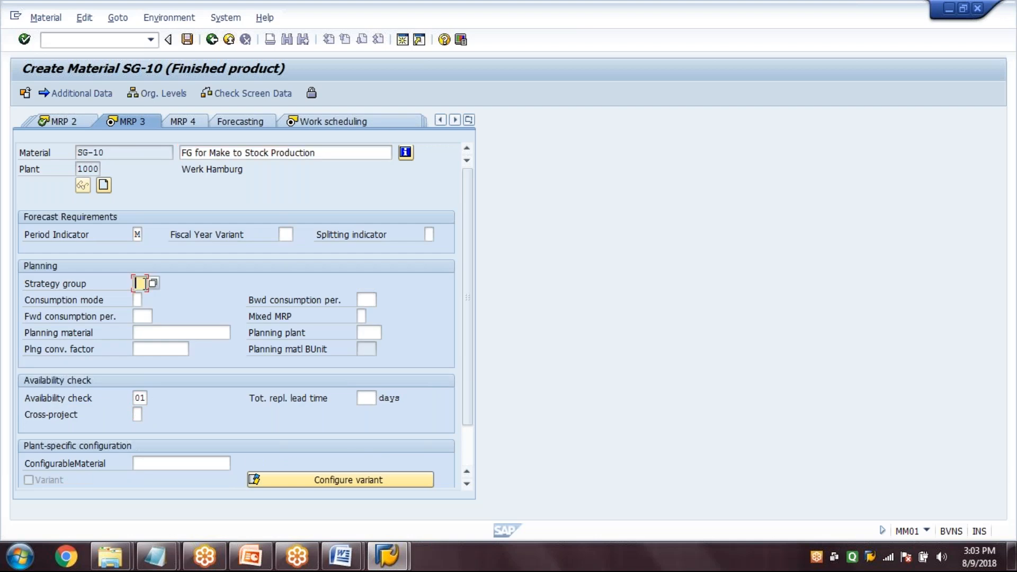
pyautogui.click(153, 284)
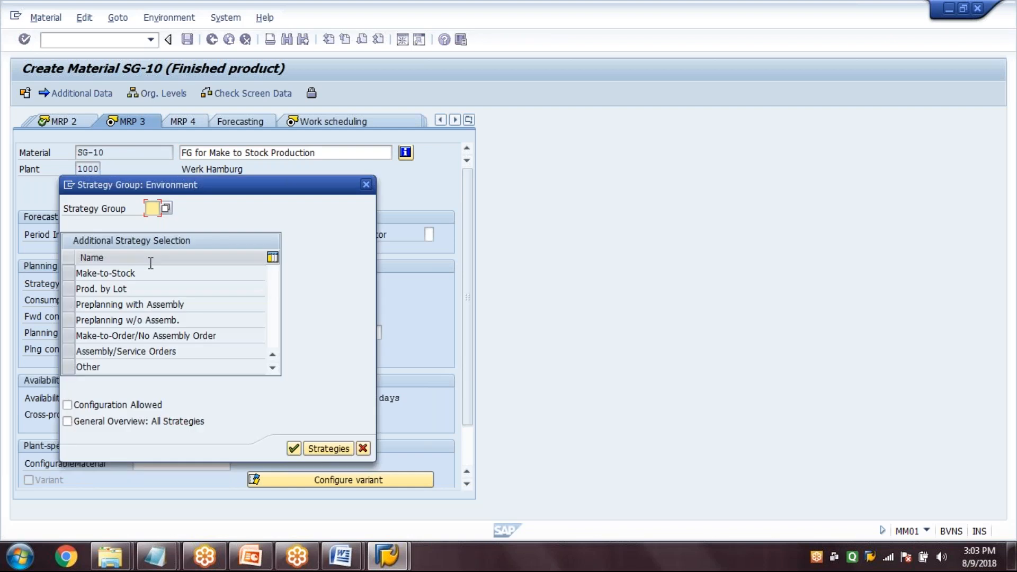
pyautogui.doubleClick(146, 273)
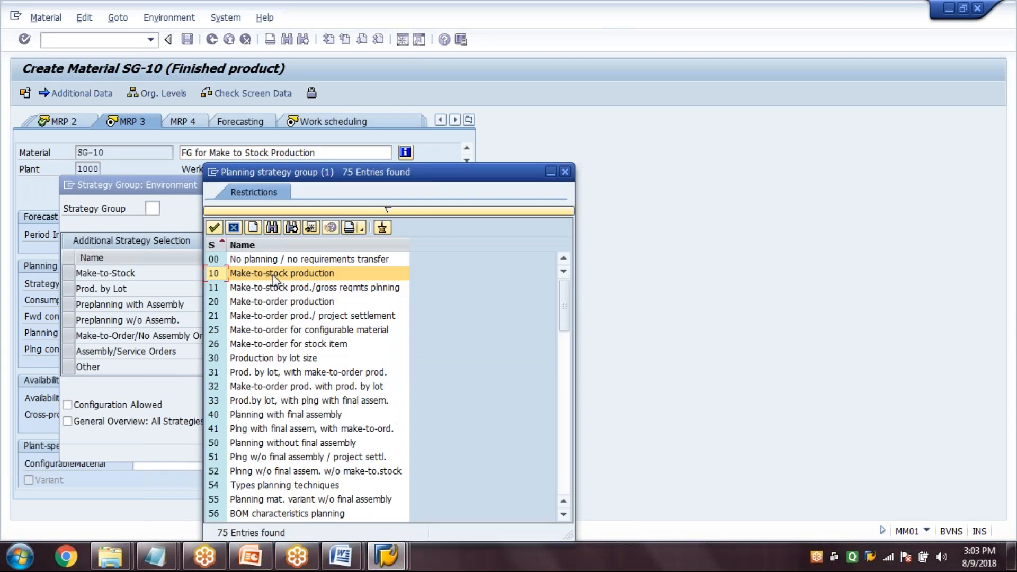
pyautogui.doubleClick(273, 276)
pyautogui.click(135, 283)
pyautogui.press('Return')
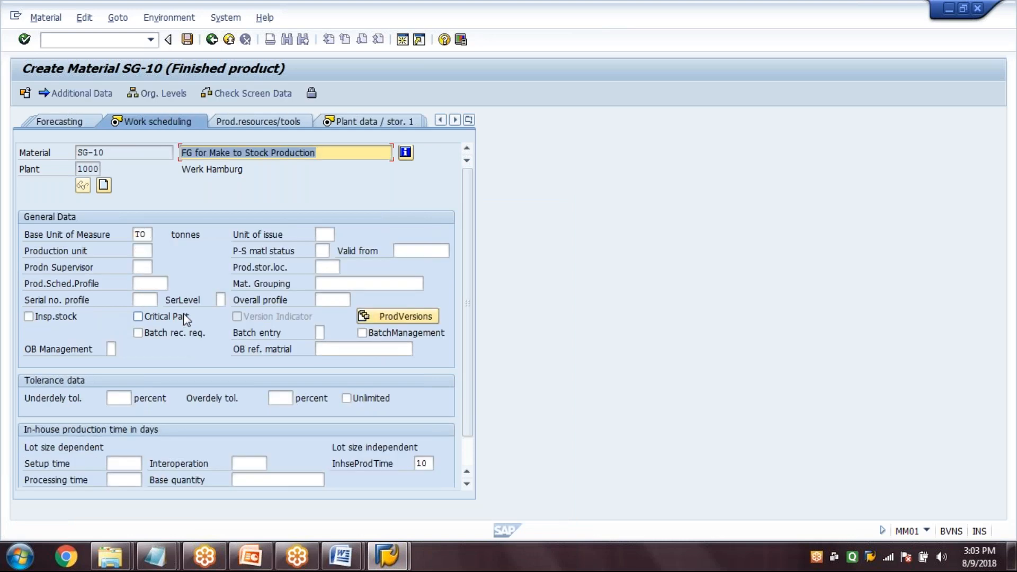
# Enter production supervisor 000, production storage location 0001 and scheduling profile 000001, and continue to the plant storage data
pyautogui.click(142, 267)
pyautogui.write('000')
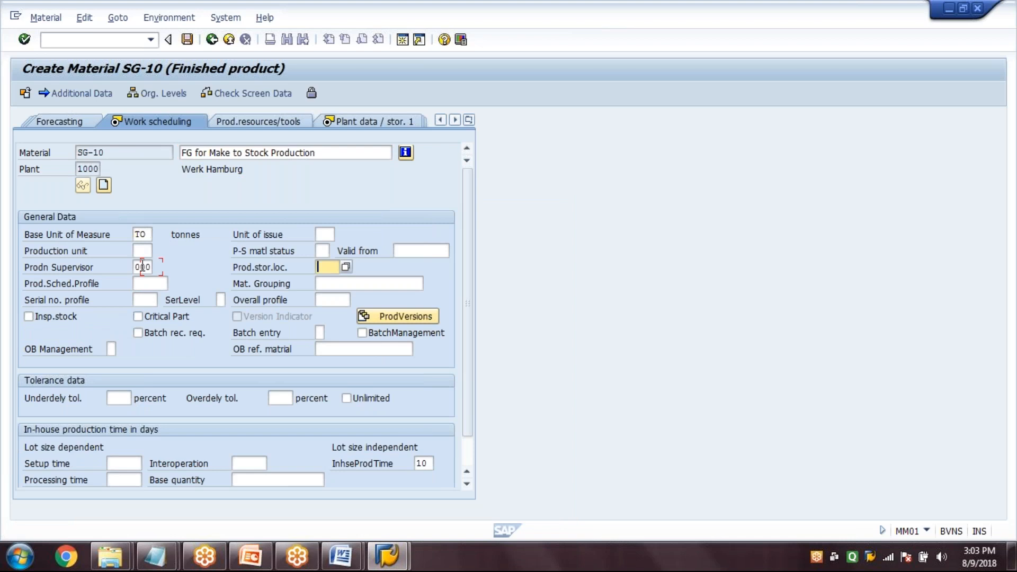
pyautogui.write('0001000001')
pyautogui.press('Return')
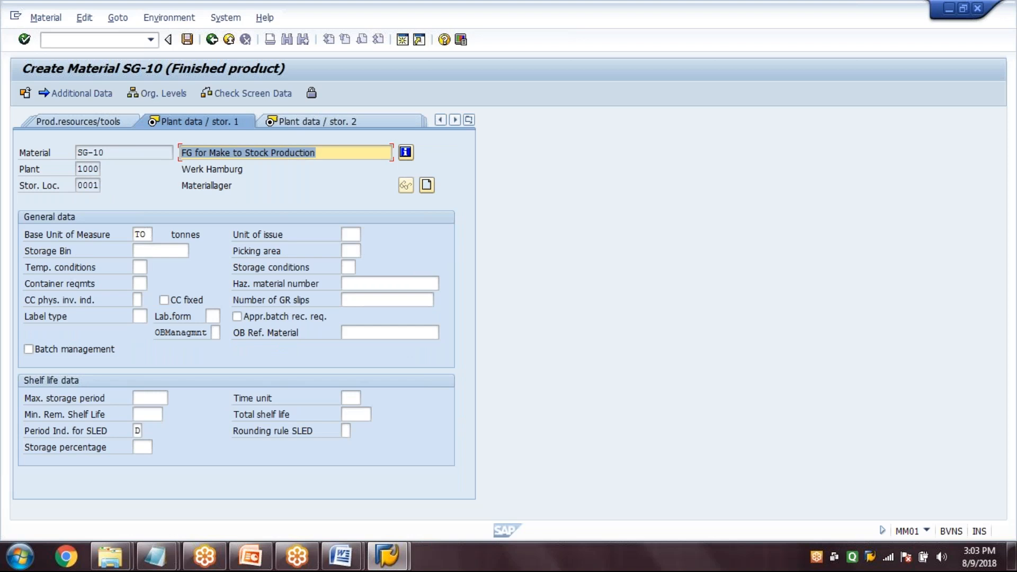
# Set gross weight 100 KG, net weight 90 KG and volume 3 CCM, and continue to the Accounting 1 data
pyautogui.press('Return')
pyautogui.write('100')
pyautogui.press('Tab')
pyautogui.write('90')
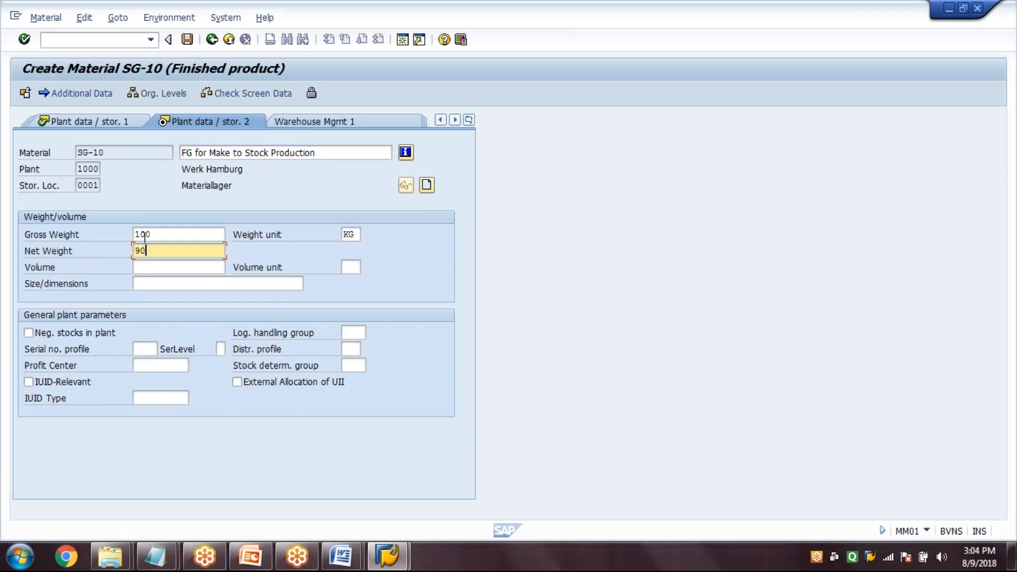
pyautogui.press('Tab')
pyautogui.write('3')
pyautogui.press('Tab')
pyautogui.write('CCM')
pyautogui.press('Return')
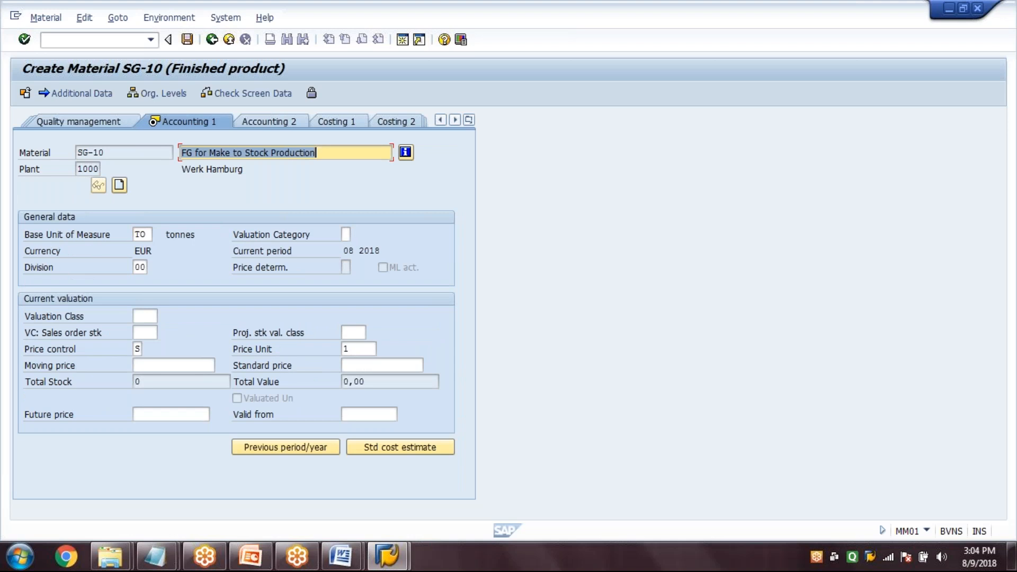
# Set valuation class 7920 and a standard price of 100 for the material
pyautogui.click(145, 319)
pyautogui.write('7920')
pyautogui.press('Tab')
pyautogui.press('Tab')
pyautogui.press('Tab')
pyautogui.press('Tab')
pyautogui.press('Tab')
pyautogui.write('100')
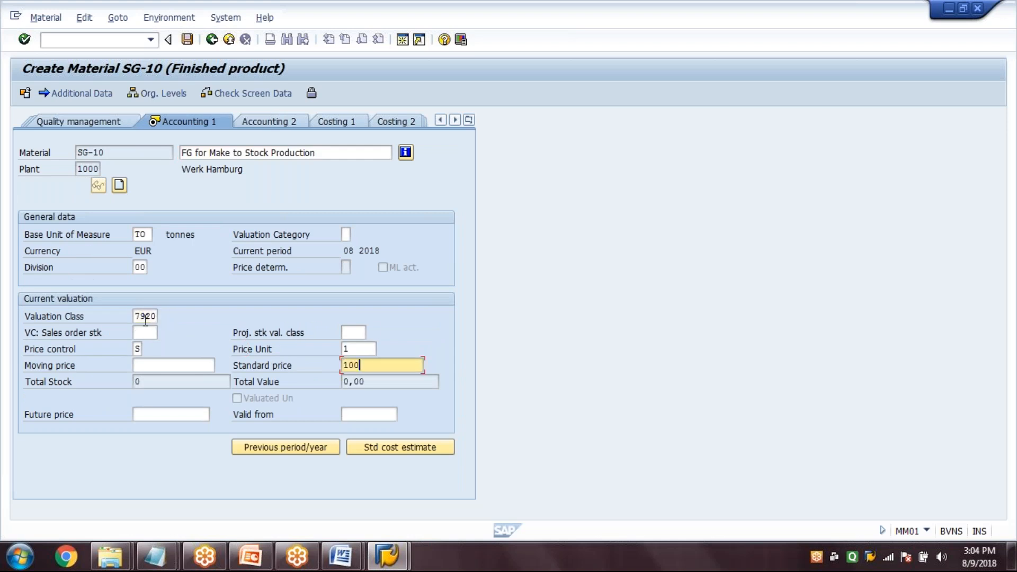
# Add the description "FG for Make to Stock Production" for language DE in the additional data and save the material
pyautogui.click(79, 95)
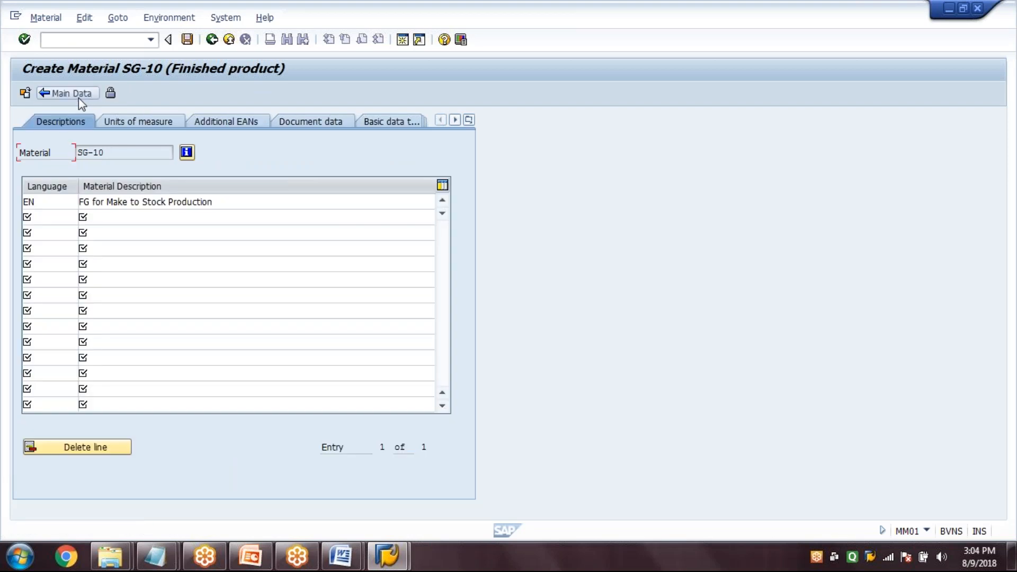
pyautogui.moveTo(221, 204); pyautogui.dragTo(52, 207)
pyautogui.hotkey('ctrl', 'c')
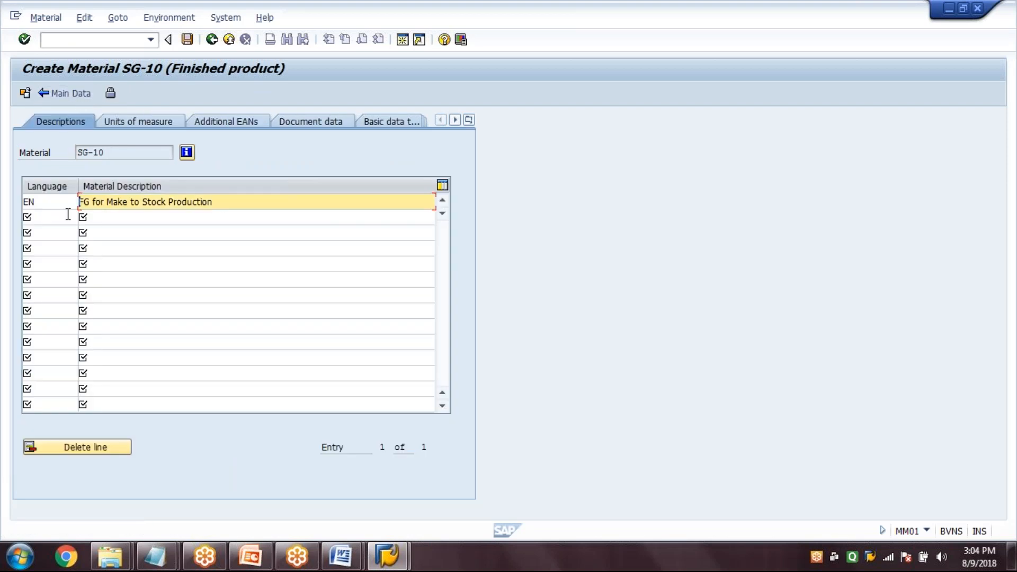
pyautogui.click(97, 217)
pyautogui.hotkey('ctrl', 'v')
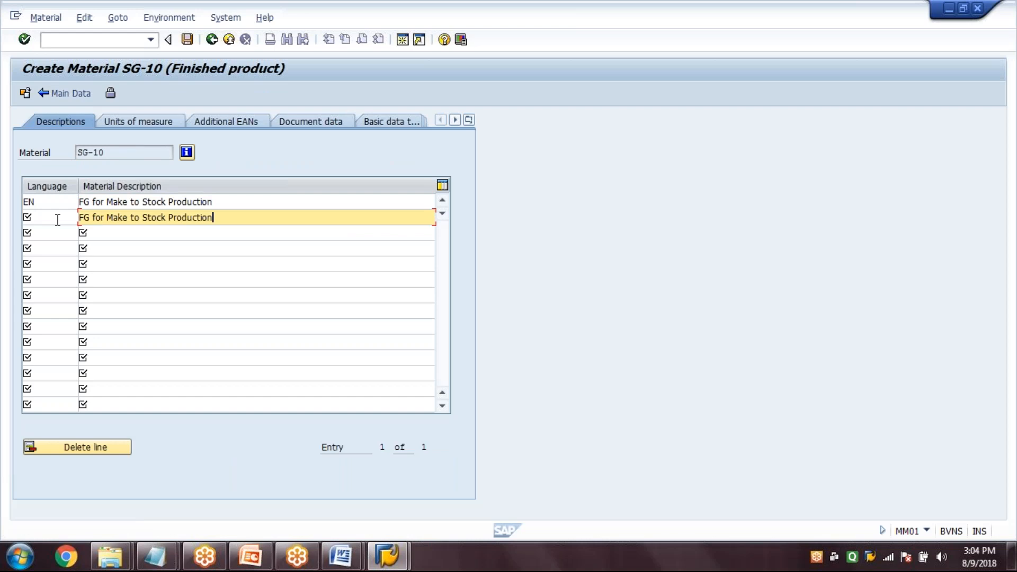
pyautogui.click(58, 219)
pyautogui.write('DE')
pyautogui.click(187, 40)
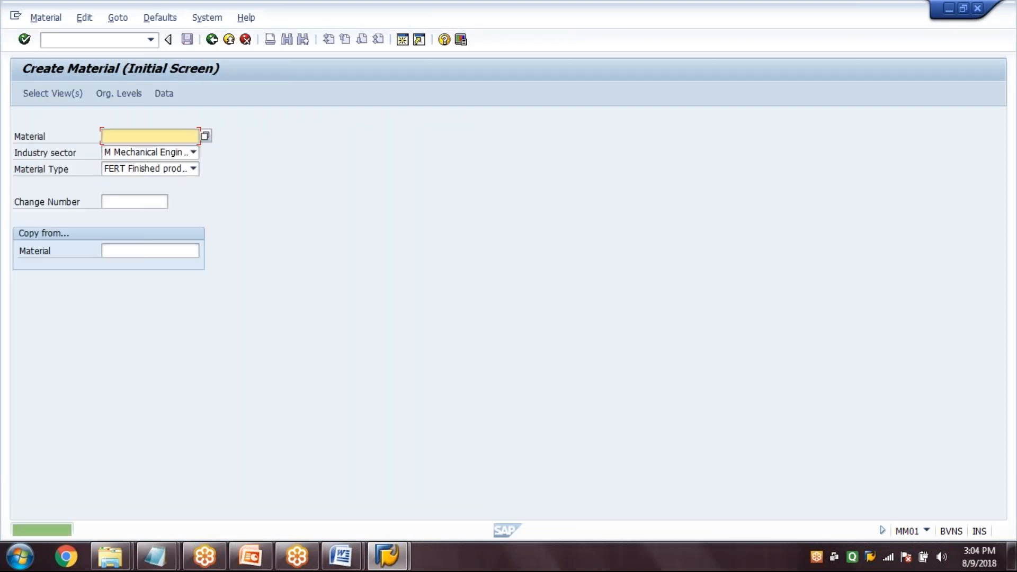
# Start creating a material BOM (CS01) for SG-10 in plant 1000 with BOM usage 1
pyautogui.click(119, 40)
pyautogui.write('/NCS01')
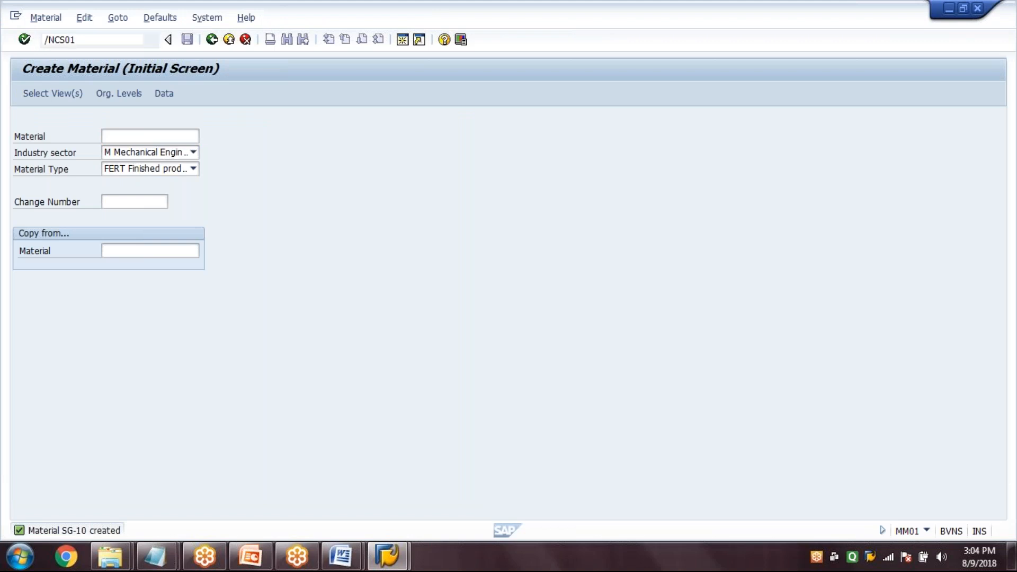
pyautogui.press('Return')
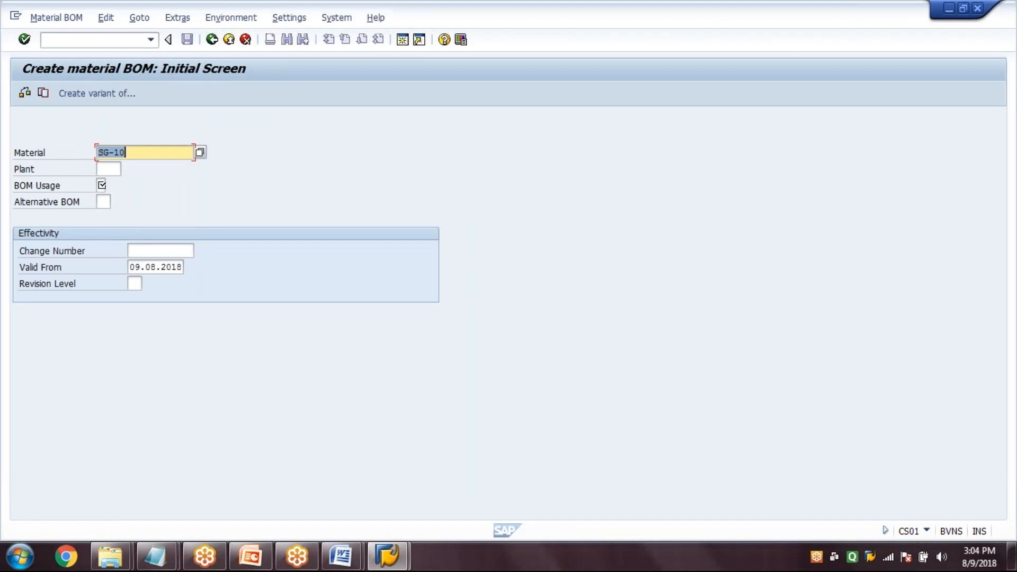
pyautogui.press('Tab')
pyautogui.write('1000')
pyautogui.press('Tab')
pyautogui.write('1')
pyautogui.press('Return')
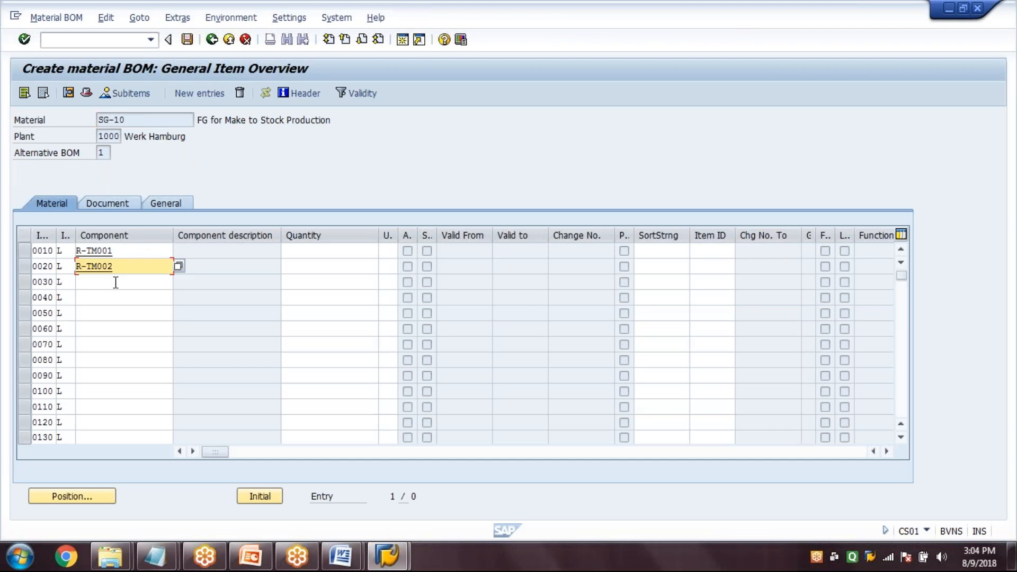
# List R-TM001, R-TM002, R-TM003 and R-TM004 as components in BOM items 0010 to 0040
pyautogui.click(115, 282)
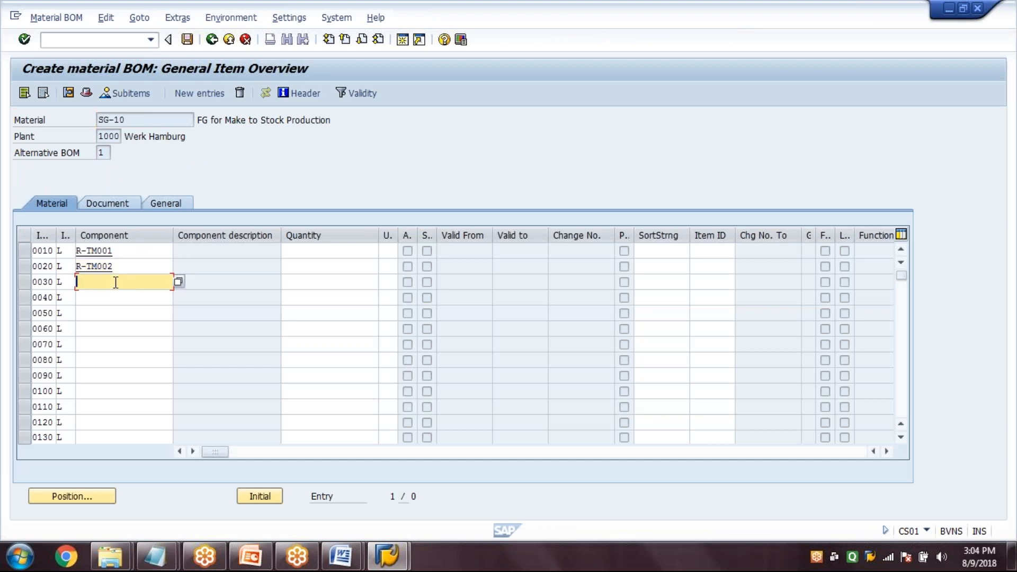
pyautogui.write('R')
pyautogui.click(126, 310)
pyautogui.click(118, 298)
pyautogui.write('R')
pyautogui.click(122, 336)
# Set the quantity of all four BOM components to 1 and save the BOM
pyautogui.click(294, 254)
pyautogui.write('1')
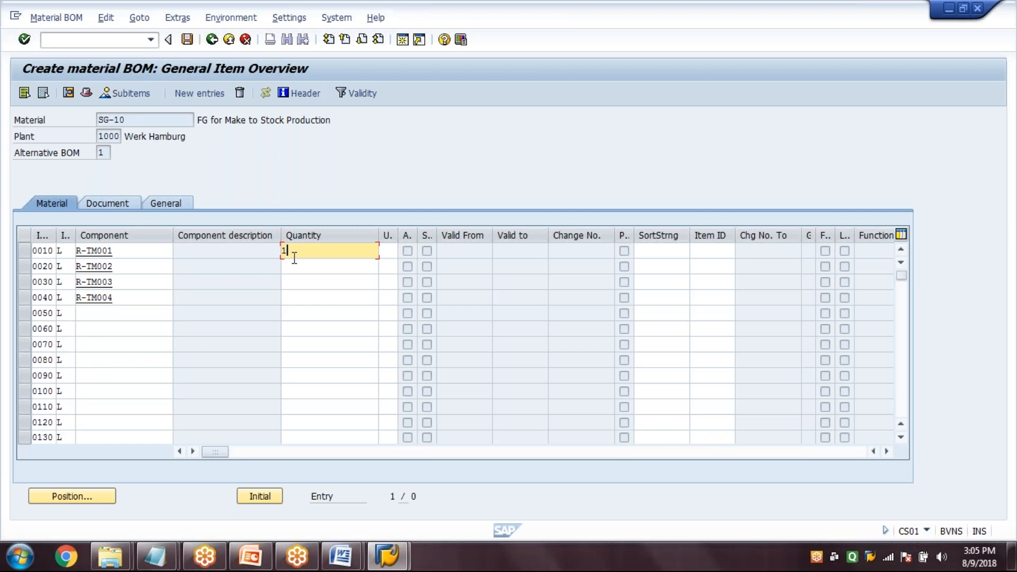
pyautogui.press('Down')
pyautogui.write('1')
pyautogui.press('Down')
pyautogui.write('1')
pyautogui.press('Down')
pyautogui.write('1')
pyautogui.press('Return')
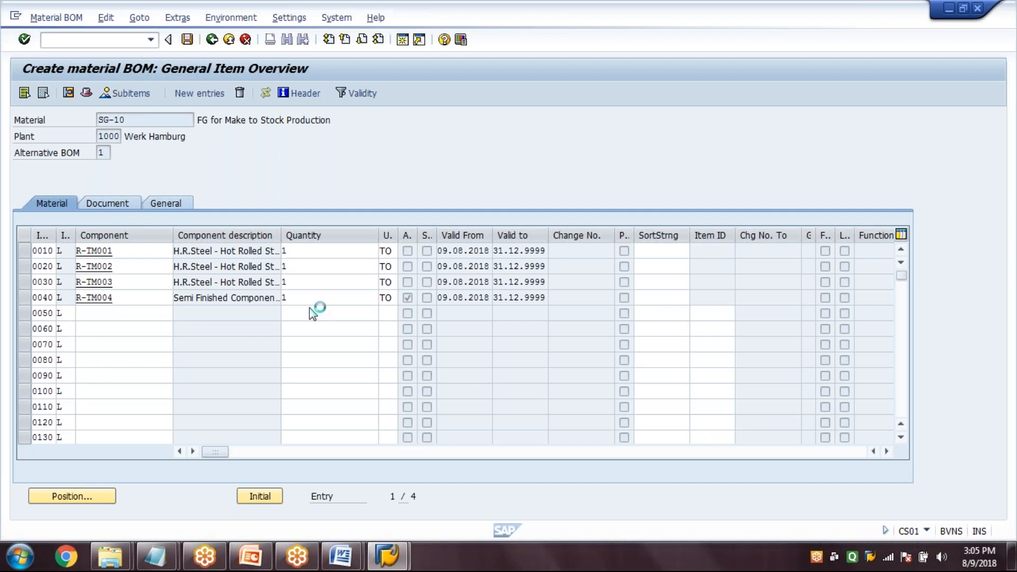
# Start creating a routing (CA01) for SG-10 in plant 1000 and go to its header details
pyautogui.click(124, 45)
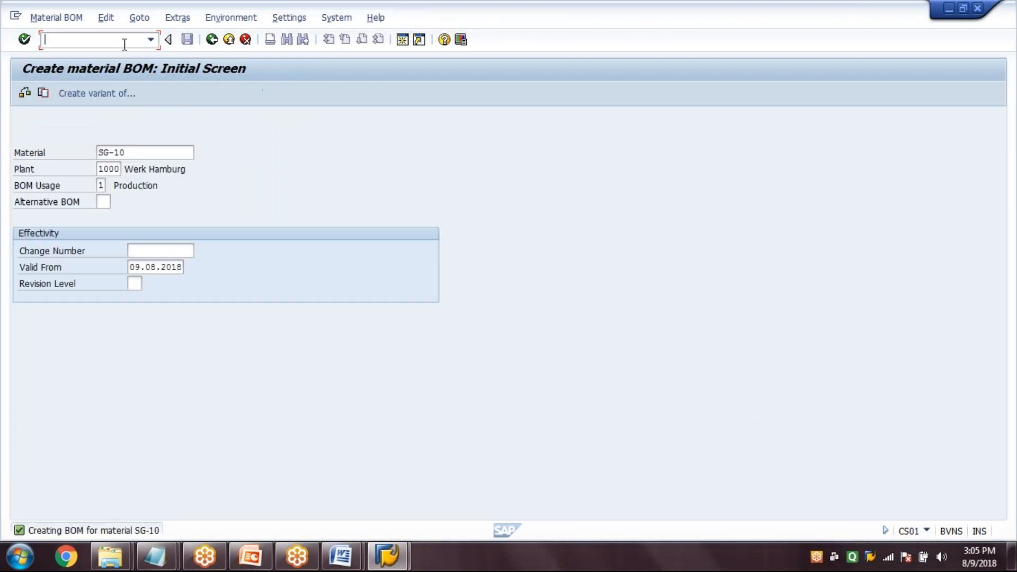
pyautogui.write('/nCS03')
pyautogui.press('Return')
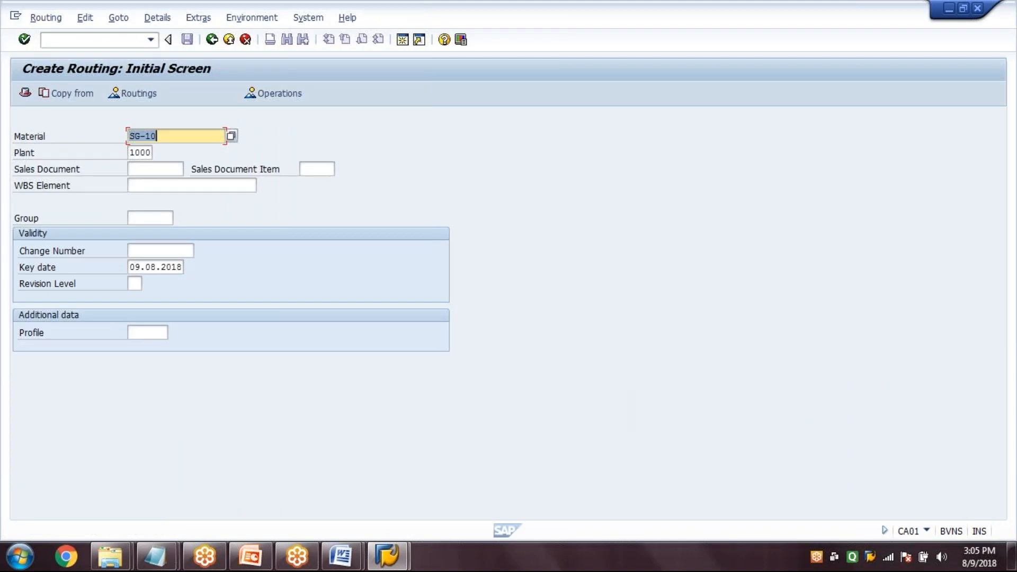
pyautogui.click(181, 131)
pyautogui.press('Return')
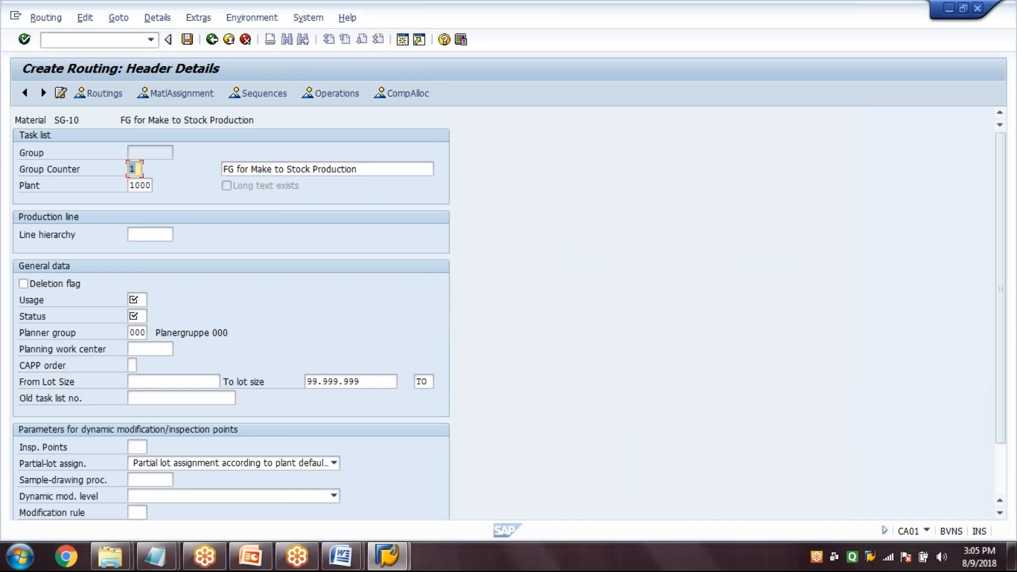
# Set routing usage 1, status 4 and a from lot size of 1 in the header
pyautogui.click(199, 381)
pyautogui.write('1')
pyautogui.press('Return')
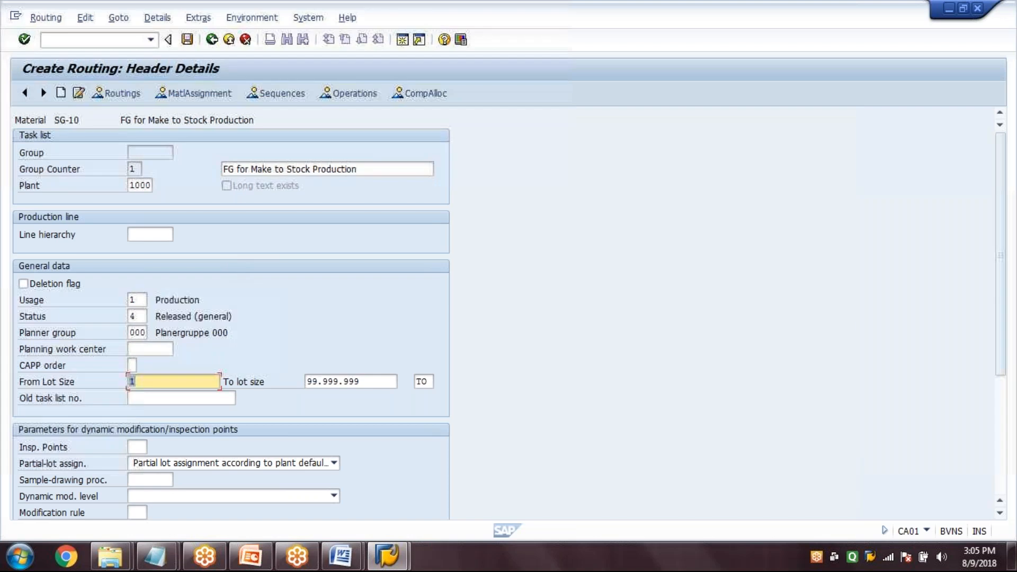
# Assign work center TRWC1 to operation 0010 in the routing's operation overview
pyautogui.click(339, 94)
pyautogui.write('T')
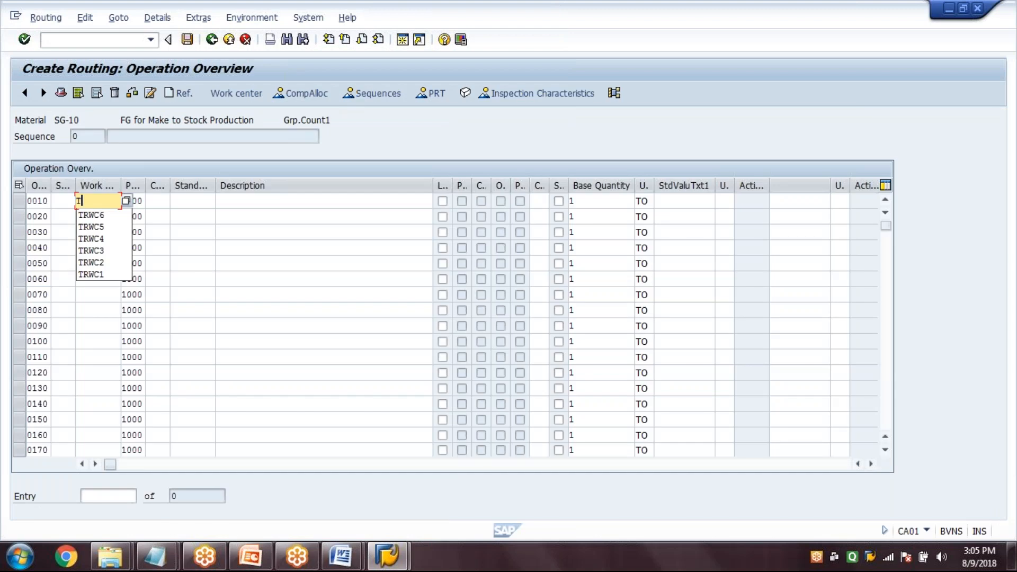
pyautogui.click(91, 275)
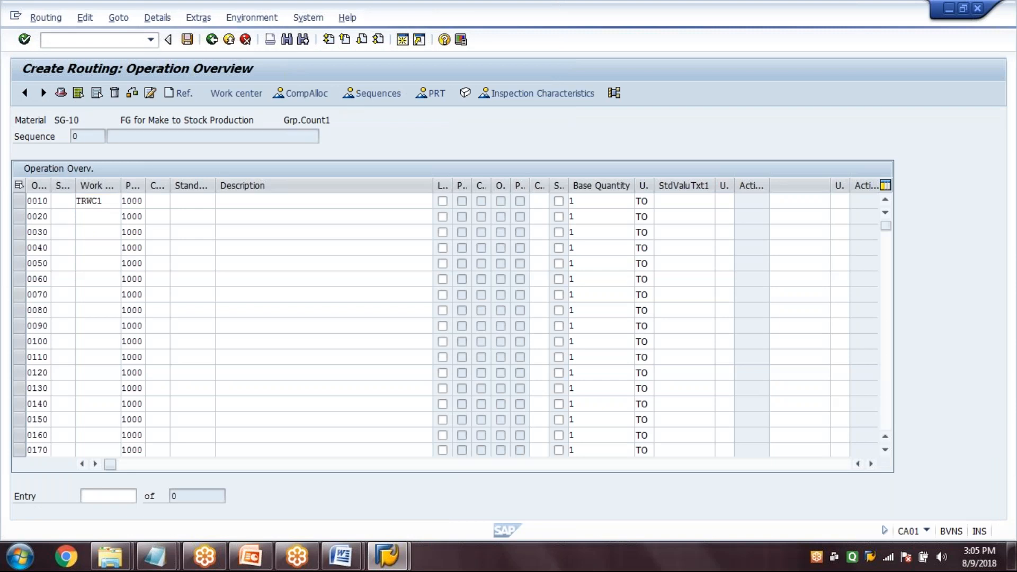
pyautogui.press('Return')
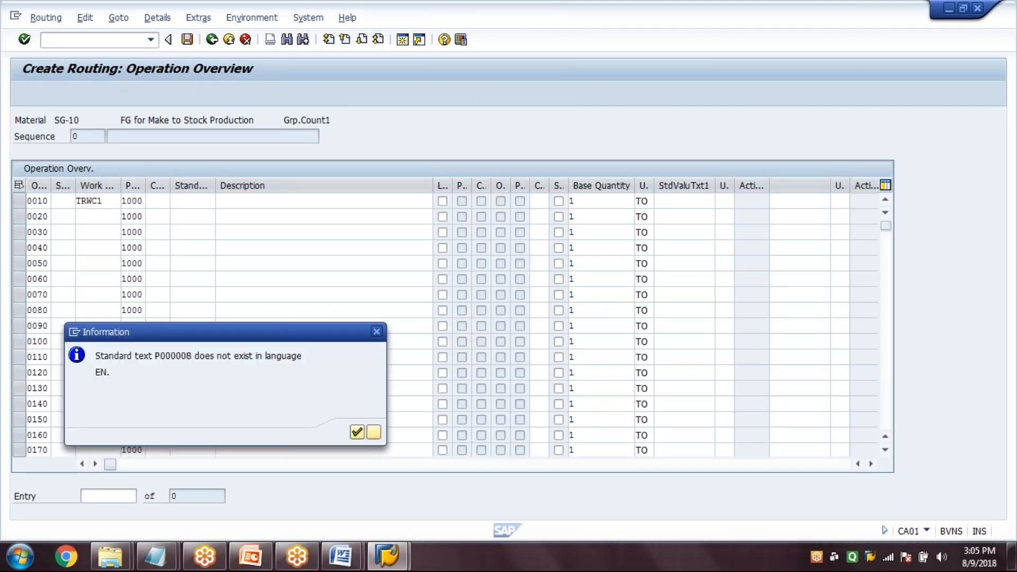
pyautogui.press('Return')
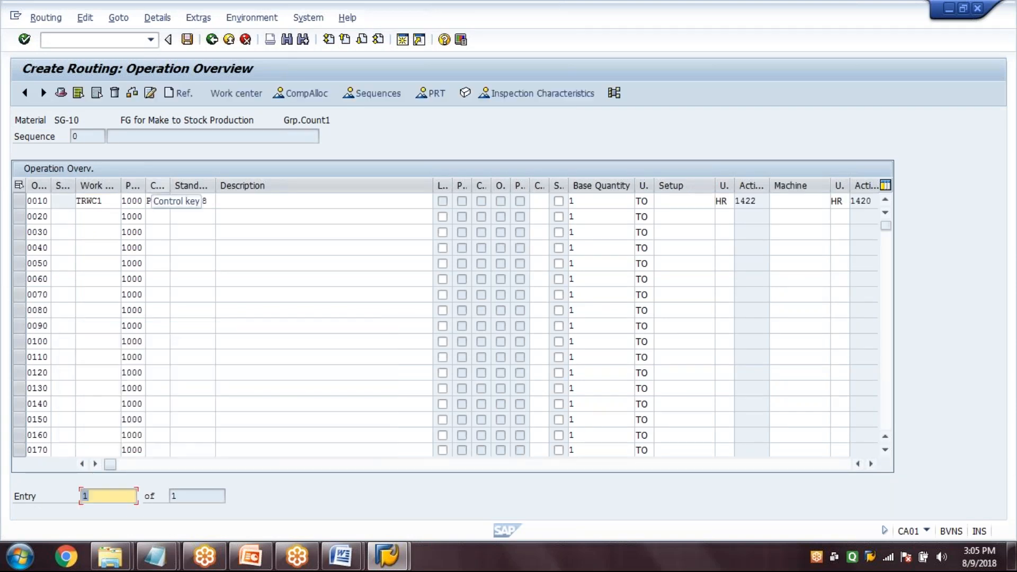
# Widen the control key column, view the details of operation 0010 and save the routing
pyautogui.doubleClick(170, 185)
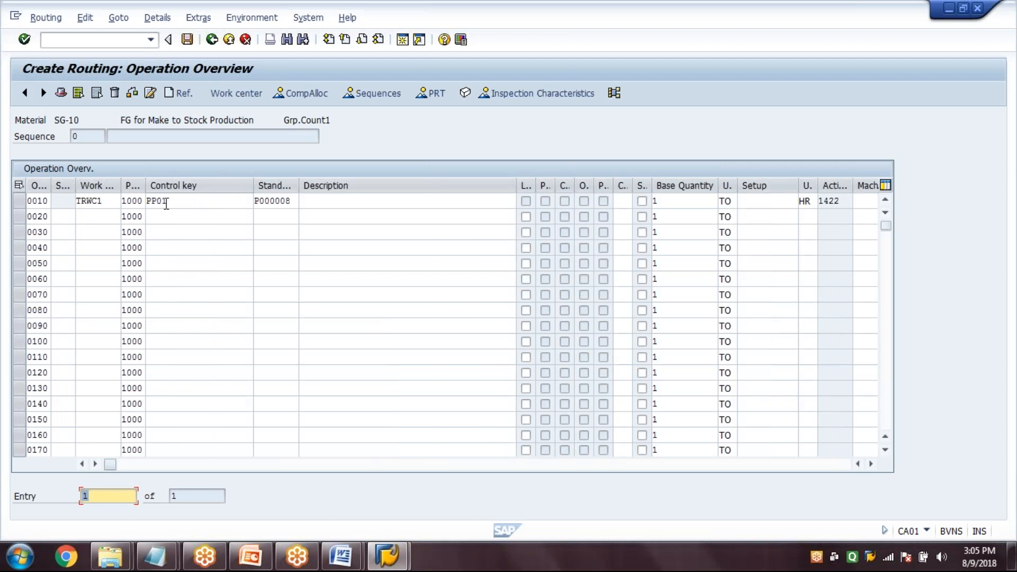
pyautogui.doubleClick(165, 202)
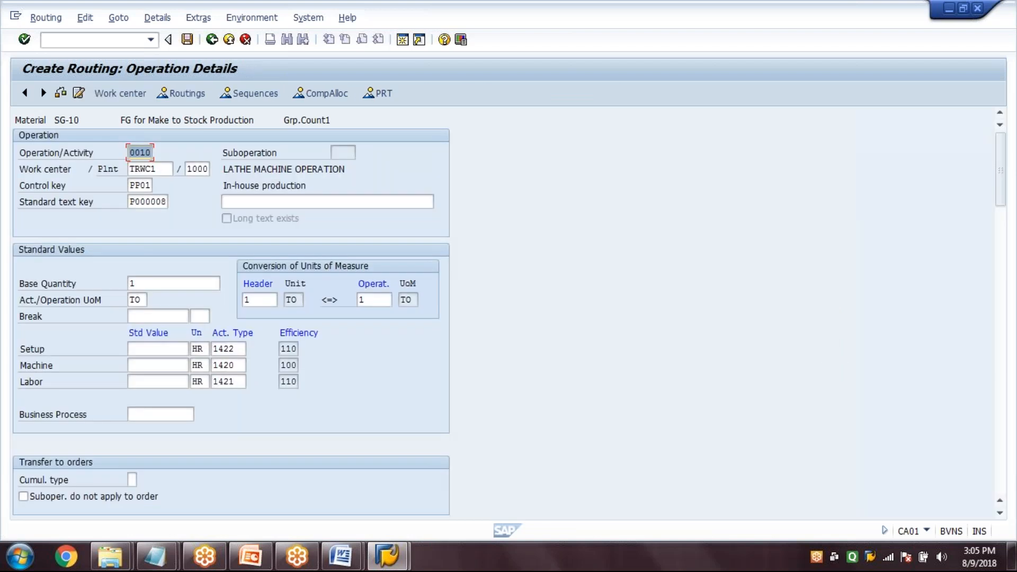
pyautogui.click(188, 39)
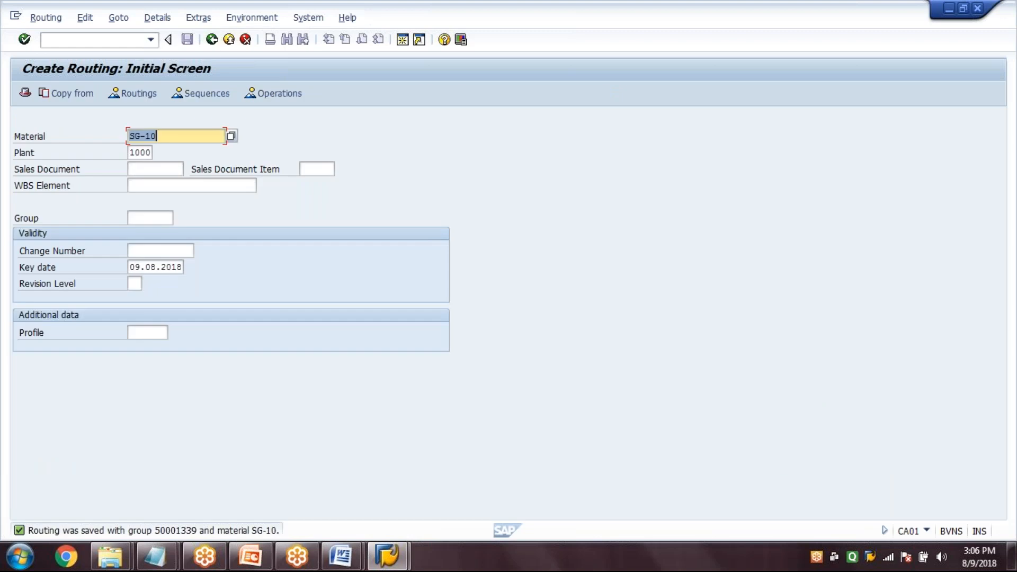
# Open planned independent requirements creation (MD61) for SG-10 and set the MRP area to 1000
pyautogui.click(212, 40)
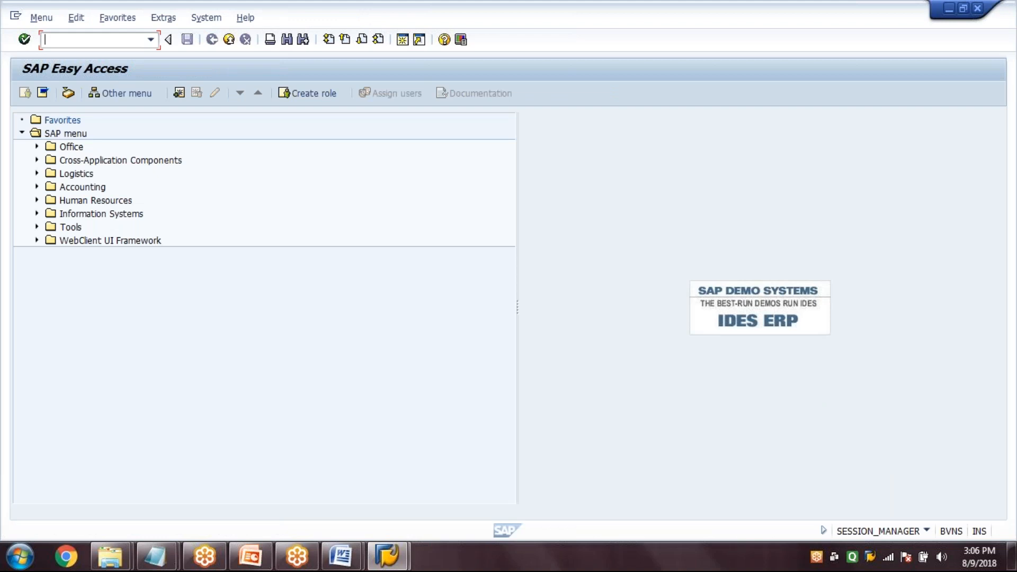
pyautogui.write('md61')
pyautogui.press('Return')
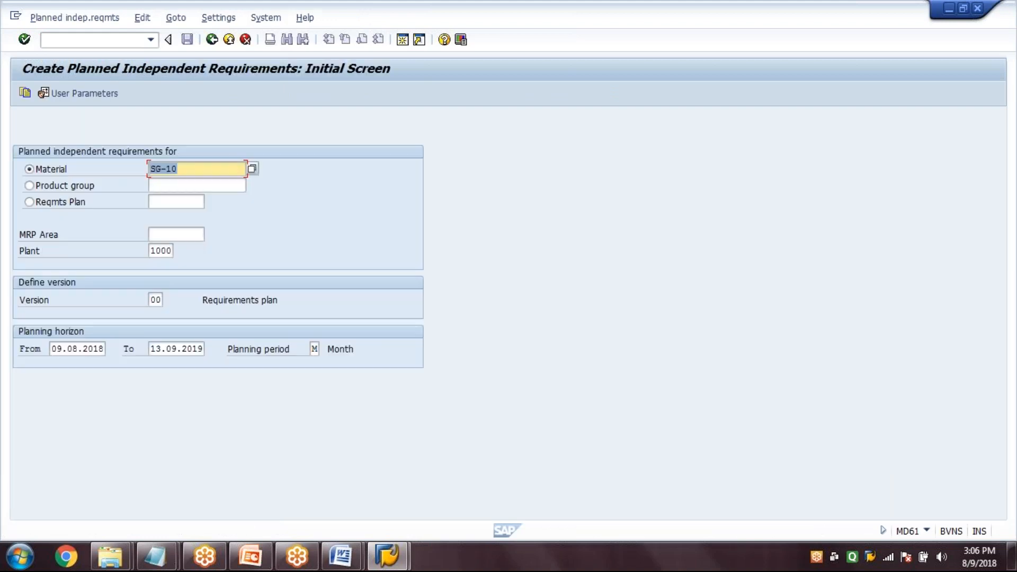
pyautogui.press('Tab')
pyautogui.press('Tab')
pyautogui.press('Tab')
pyautogui.write('1000')
pyautogui.press('Tab')
pyautogui.press('Tab')
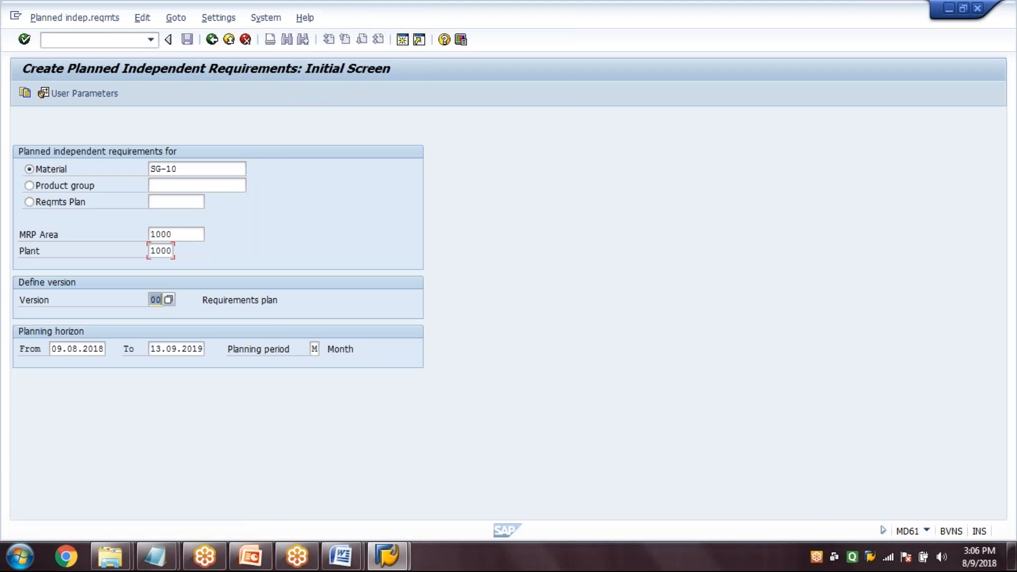
pyautogui.press('Tab')
pyautogui.press('Tab')
pyautogui.press('Tab')
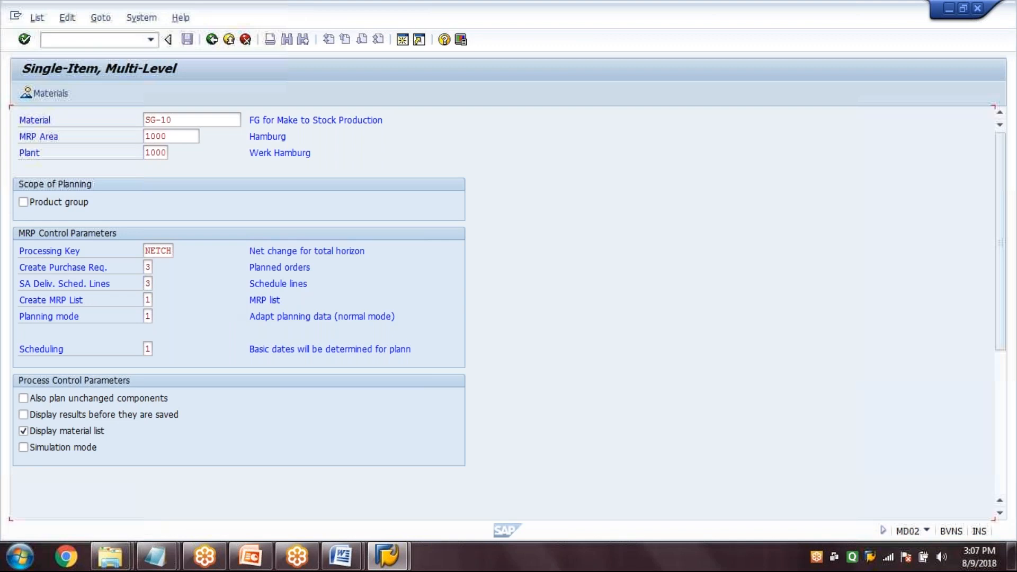
# Run single-item, multi-level MRP for SG-10 in plant 1000 and examine the number of planned orders created
pyautogui.click(328, 367)
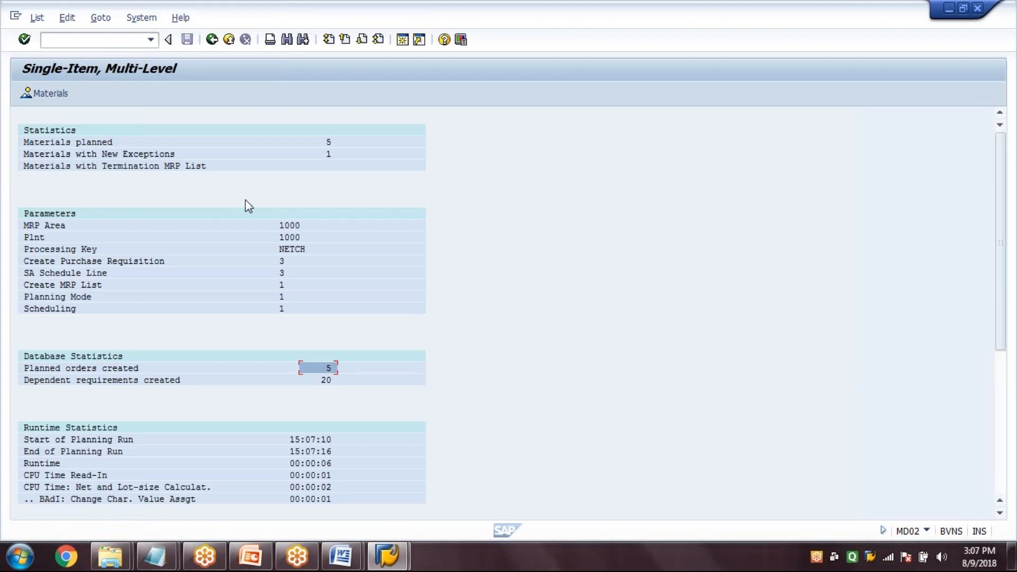
# Display the stock/requirements list (MD04) for SG-10 in MRP area 1000, plant 1000
pyautogui.click(115, 38)
pyautogui.write('/nmd04')
pyautogui.press('Return')
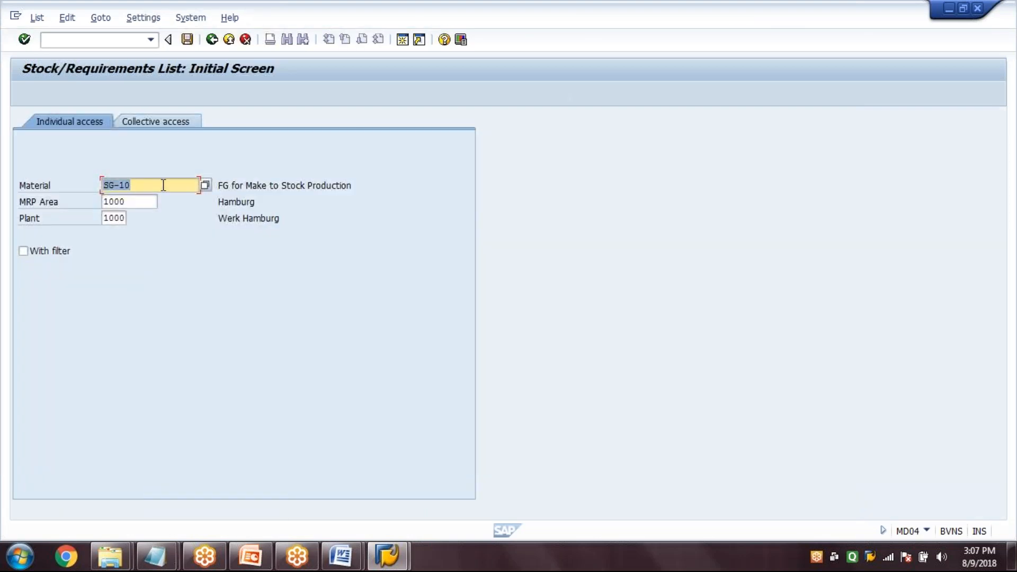
pyautogui.click(163, 185)
pyautogui.press('Tab')
pyautogui.press('Tab')
pyautogui.press('Return')
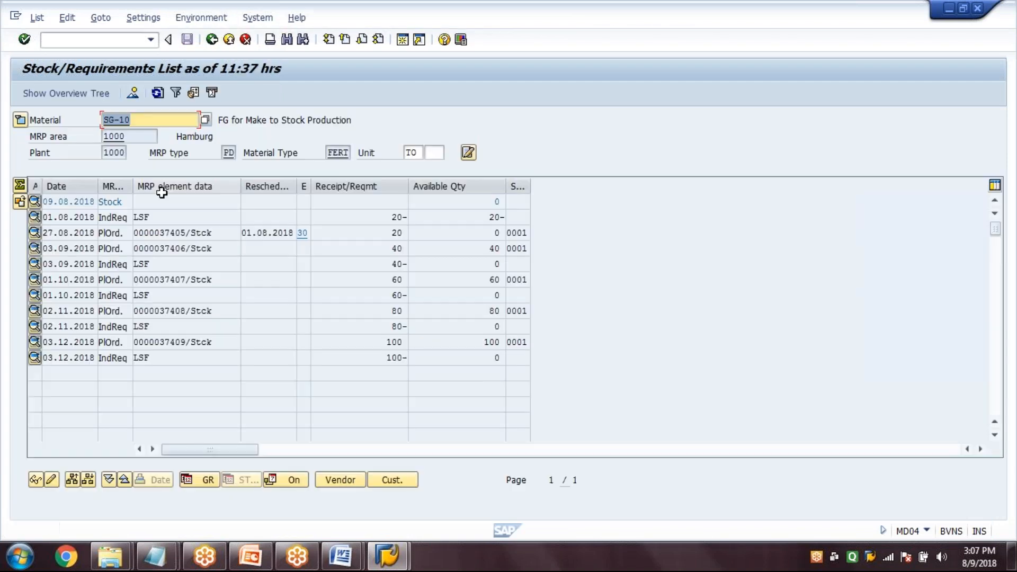
# Convert the planned order dated 27.08.2018 for 20 TO into a production order
pyautogui.click(171, 235)
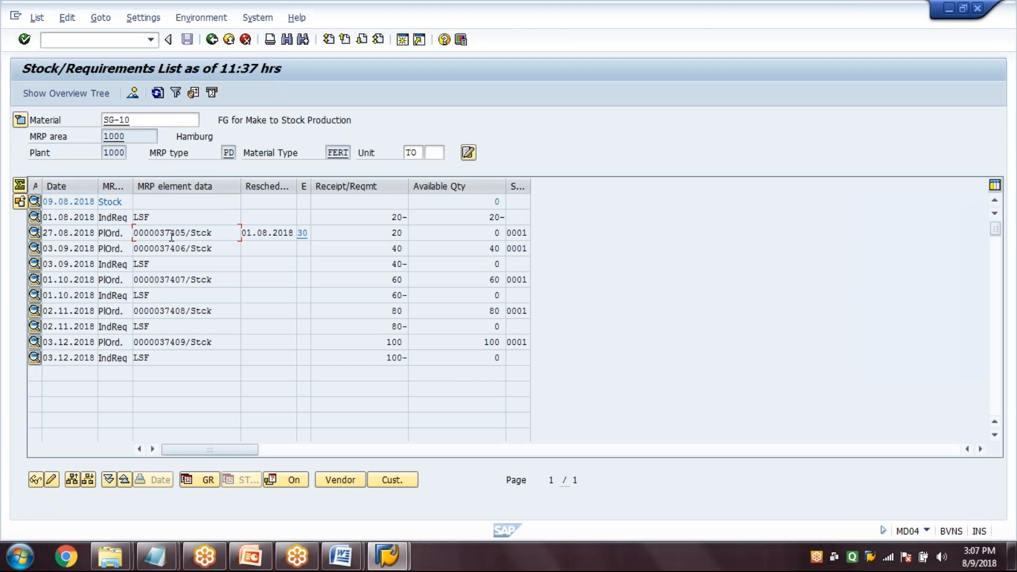
pyautogui.doubleClick(170, 236)
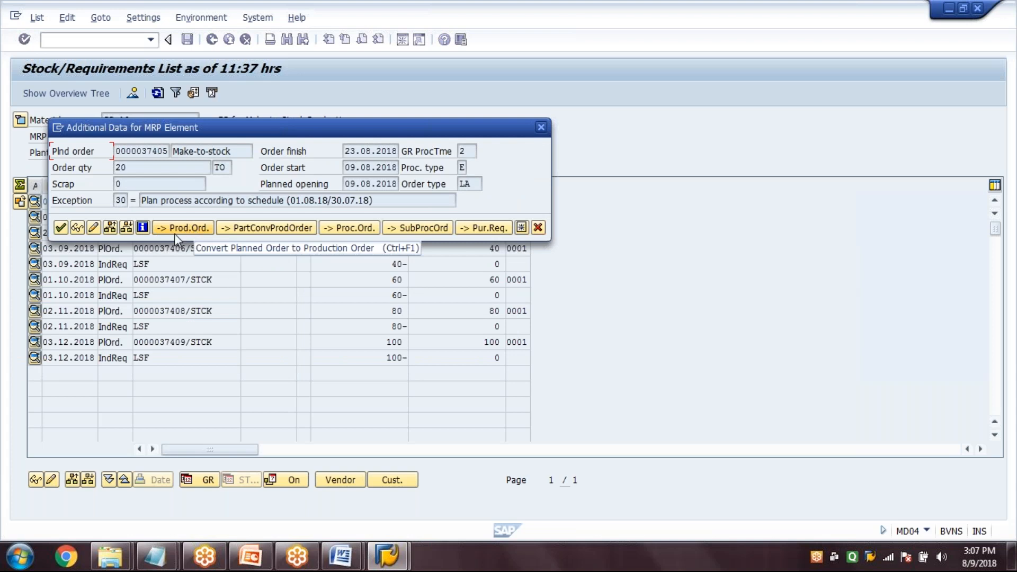
pyautogui.click(184, 229)
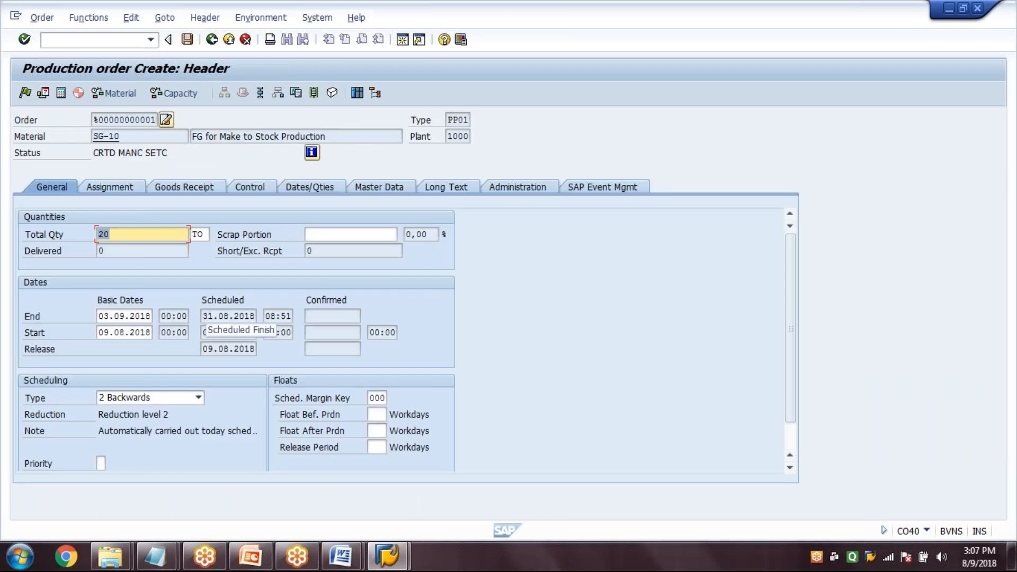
# Examine the production order's planned order and reservation assignments and its routing and BOM master data
pyautogui.click(128, 186)
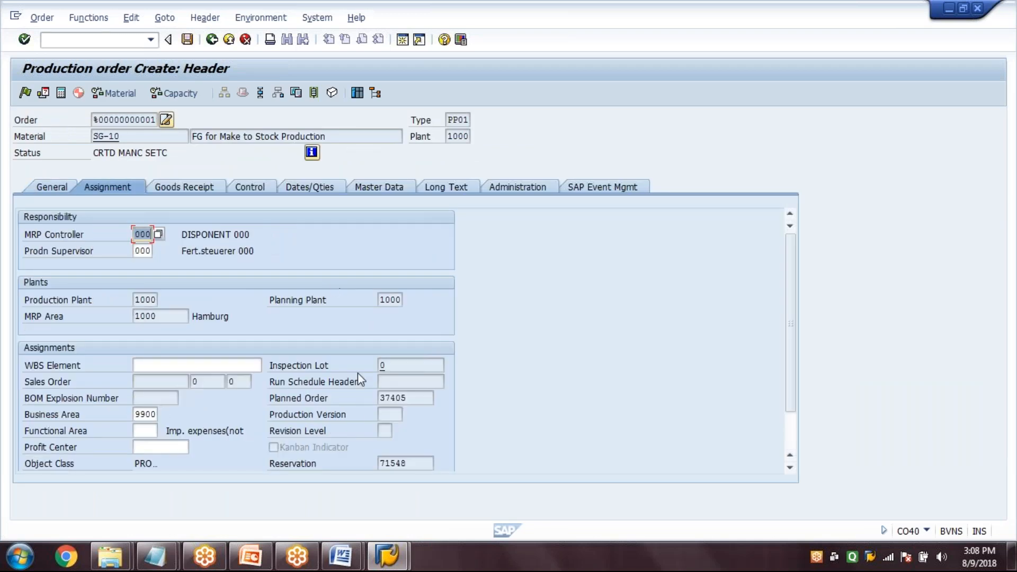
pyautogui.moveTo(423, 400); pyautogui.dragTo(367, 412)
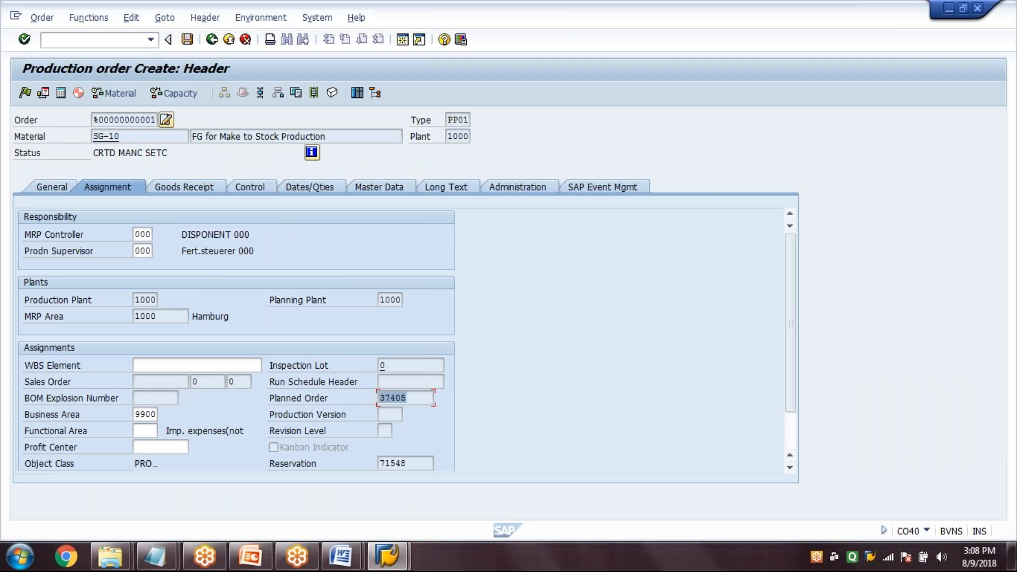
pyautogui.click(417, 399)
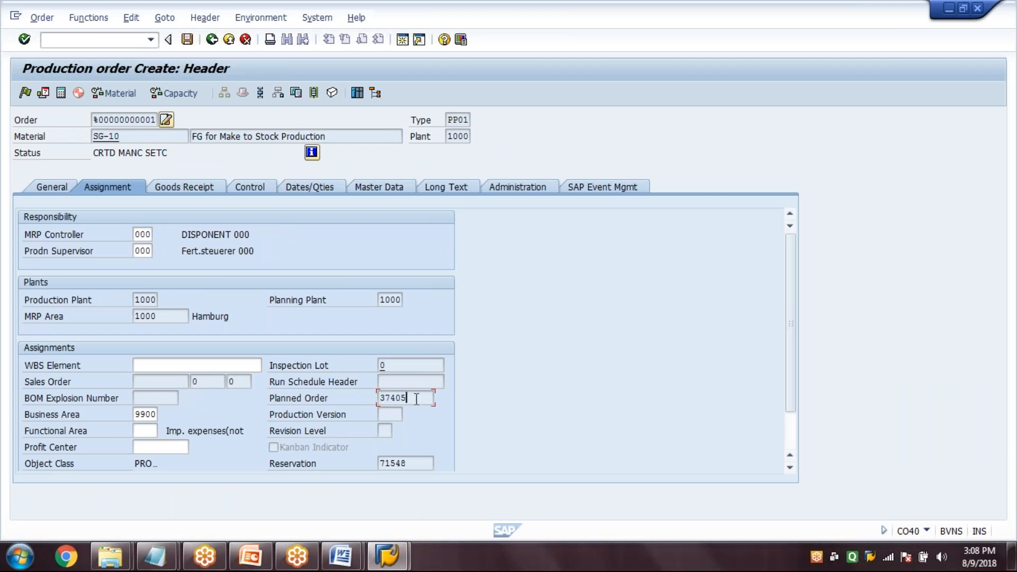
pyautogui.click(788, 437)
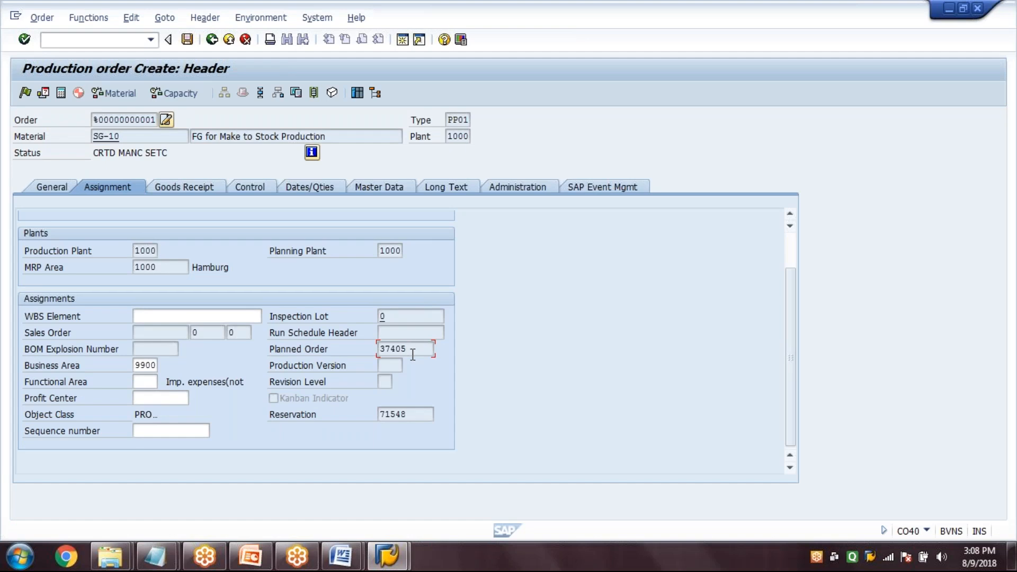
pyautogui.doubleClick(379, 351)
pyautogui.click(180, 334)
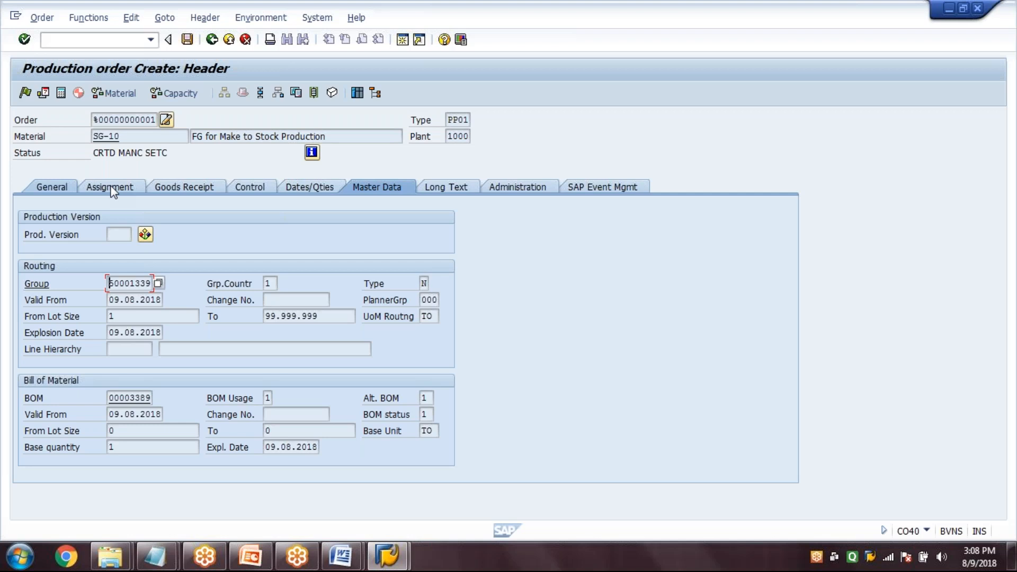
pyautogui.click(112, 188)
pyautogui.click(409, 350)
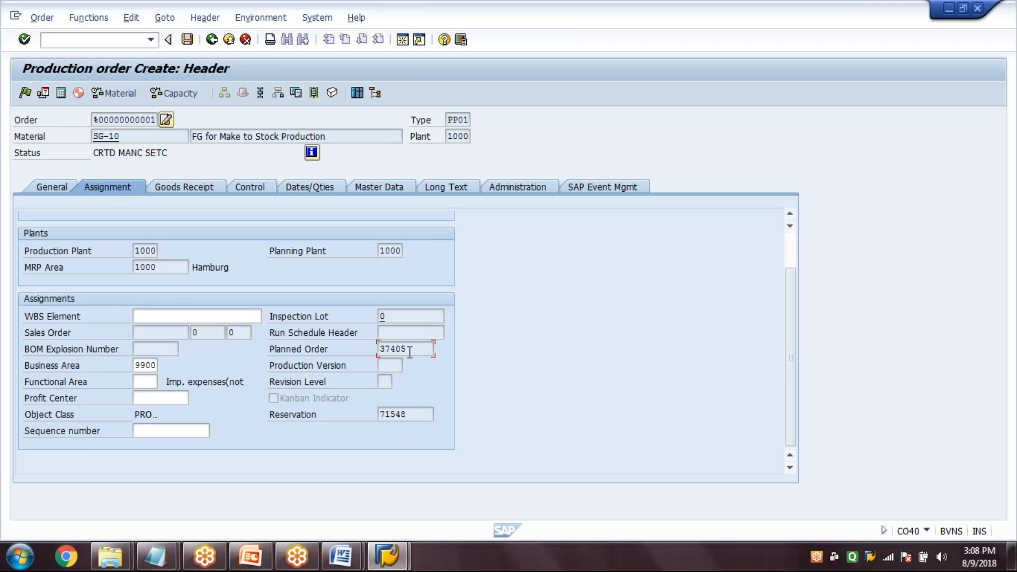
pyautogui.click(167, 334)
# Check material availability and calculate costs for the SG-10 production order, and save it
pyautogui.click(113, 93)
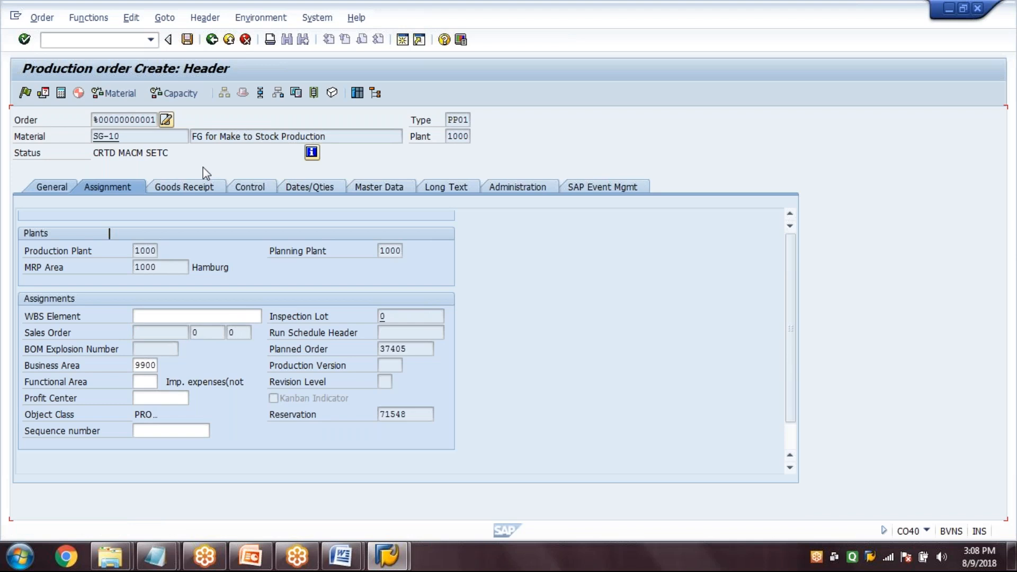
pyautogui.click(52, 187)
pyautogui.click(61, 93)
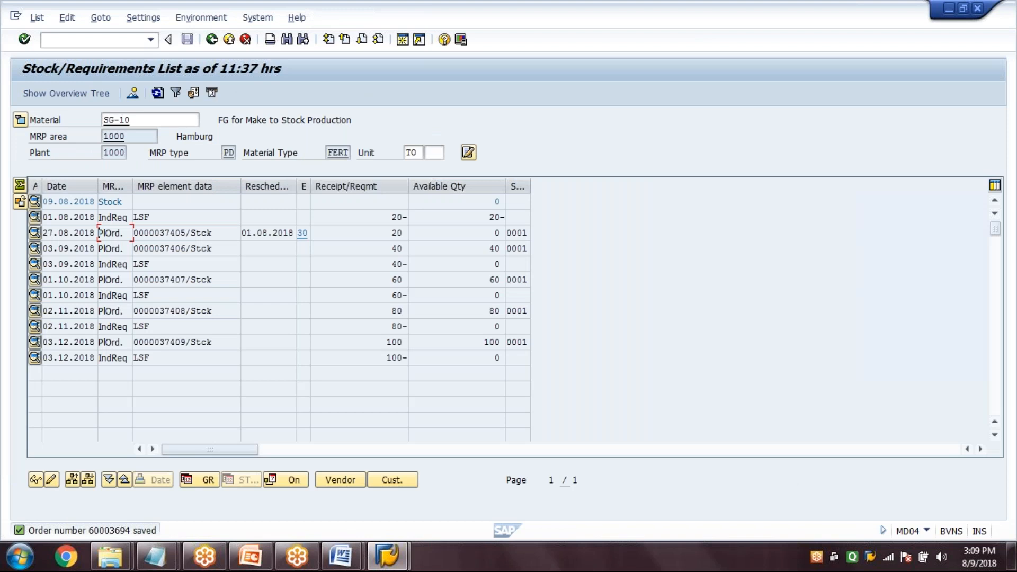
# Refresh the SG-10 stock/requirements list and check the production order's entry
pyautogui.click(158, 93)
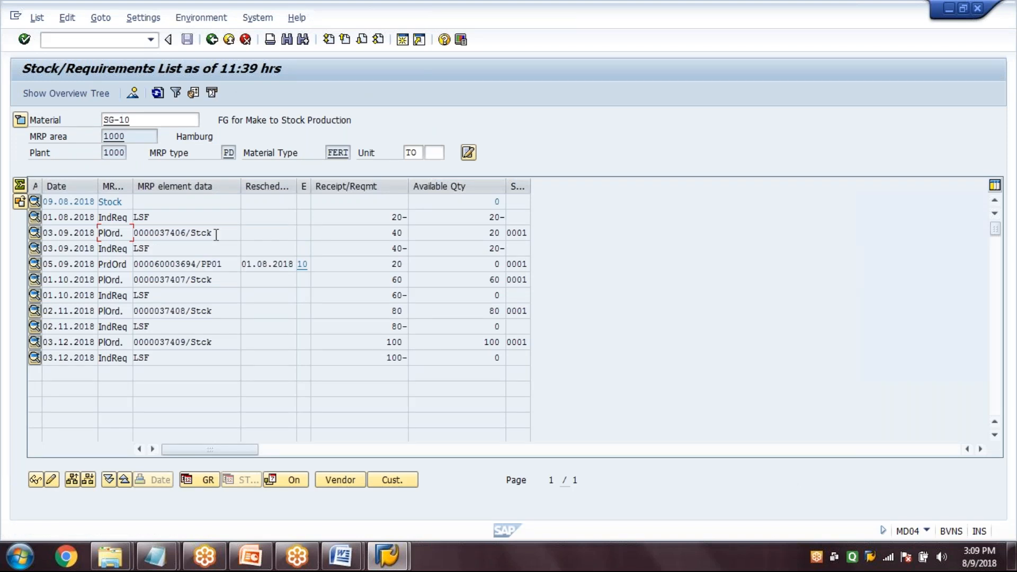
pyautogui.moveTo(232, 264); pyautogui.dragTo(89, 276)
pyautogui.click(181, 264)
# Open the SG-10 production order for change (CO02) in a new session
pyautogui.click(403, 40)
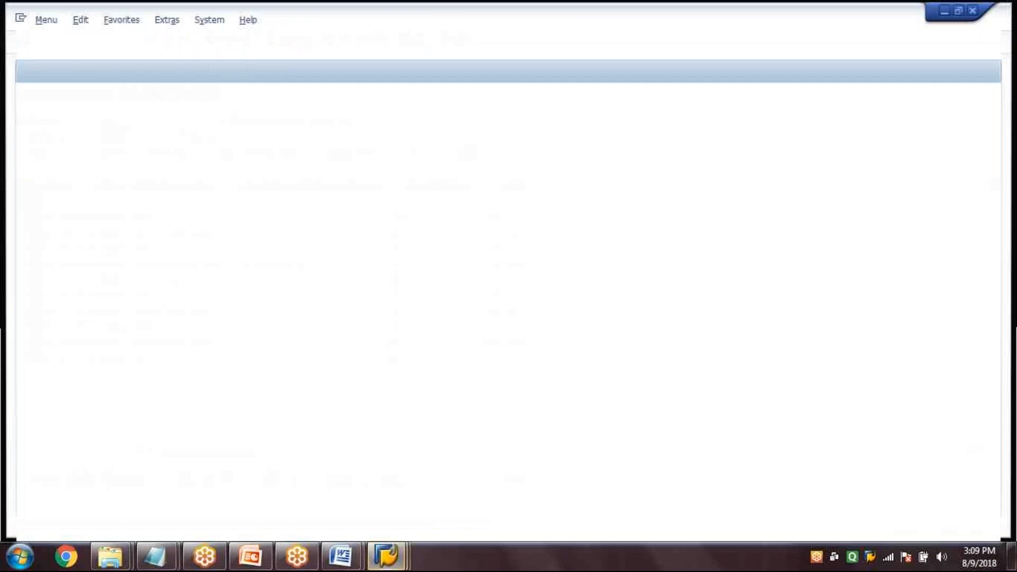
pyautogui.write('CO0')
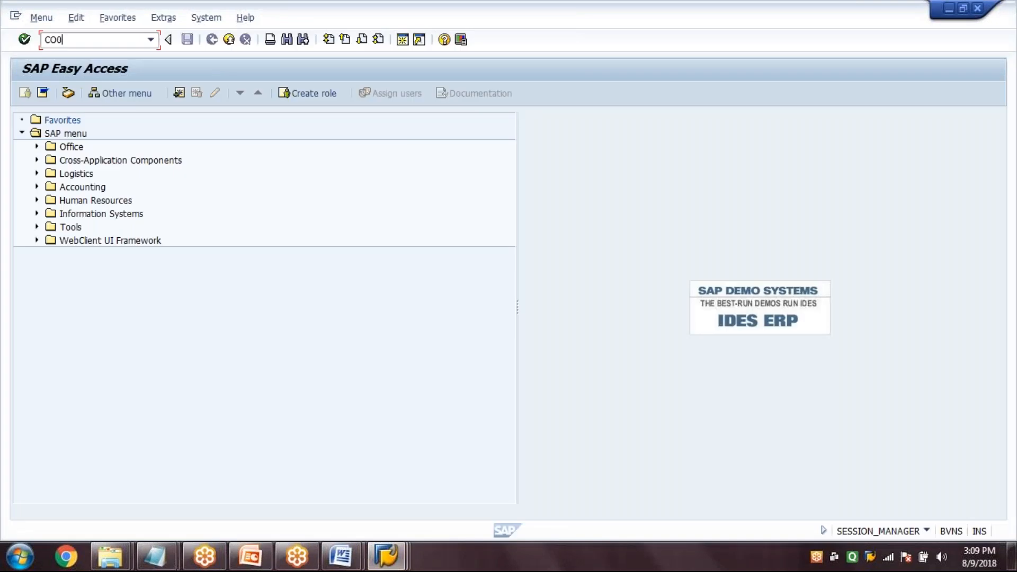
pyautogui.write('2')
pyautogui.press('Return')
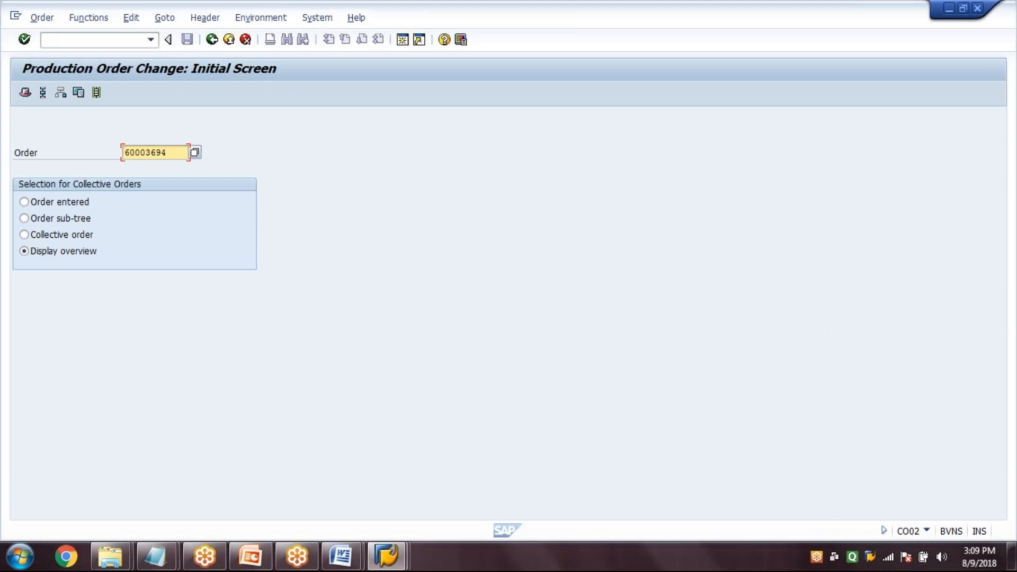
pyautogui.press('Return')
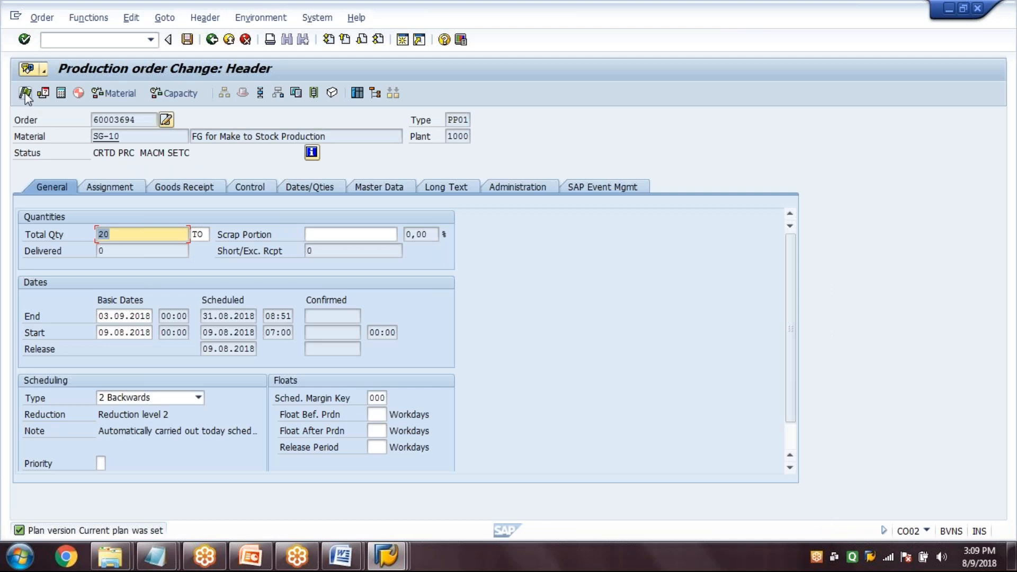
# Release the production order, check its reservation number in the assignment data and save it
pyautogui.click(25, 93)
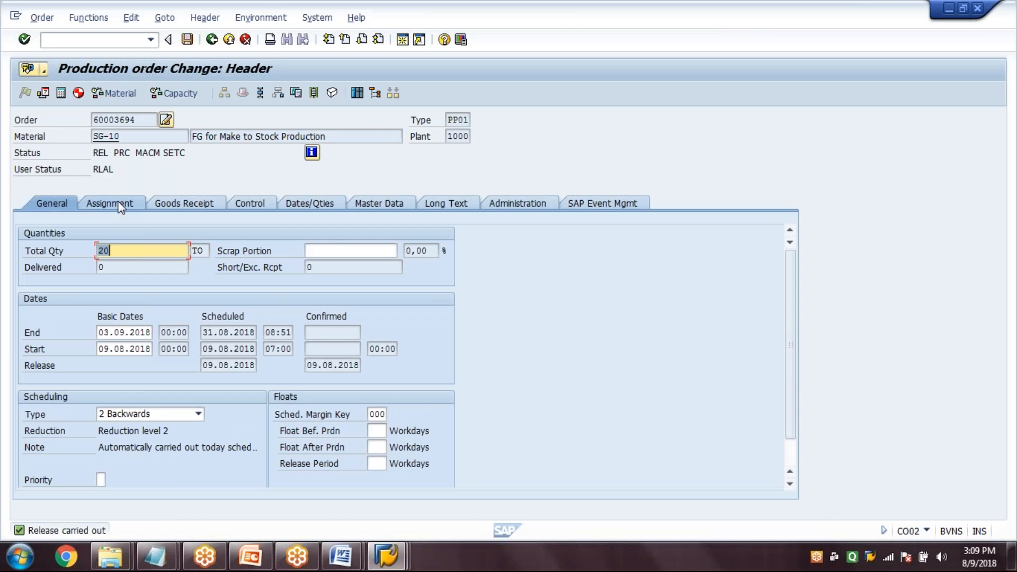
pyautogui.click(119, 206)
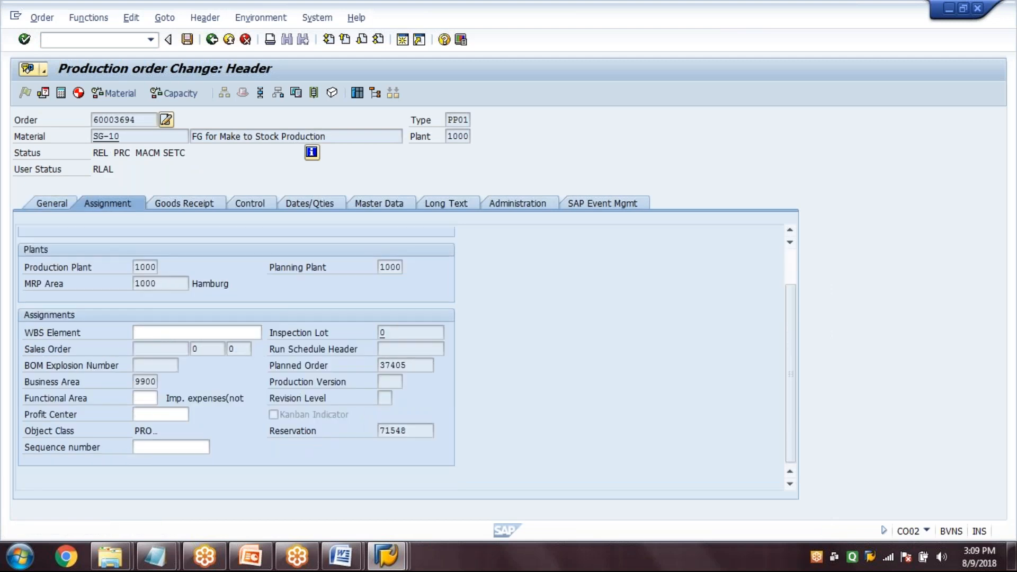
pyautogui.click(405, 430)
pyautogui.hotkey('ctrl', 's')
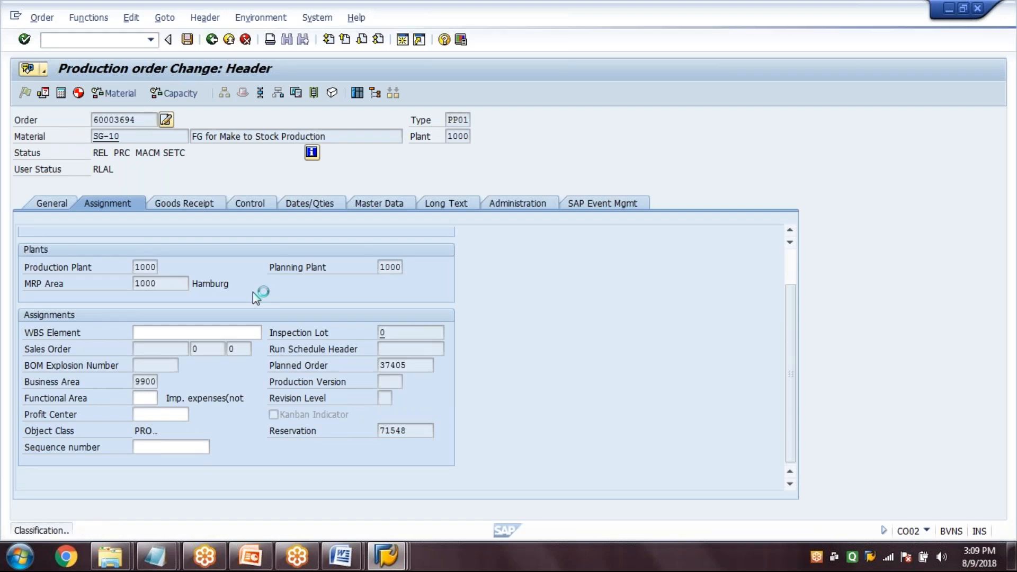
# Start a goods issue (MB1A) with movement type 261, plant 1000 and storage location 0001
pyautogui.click(79, 39)
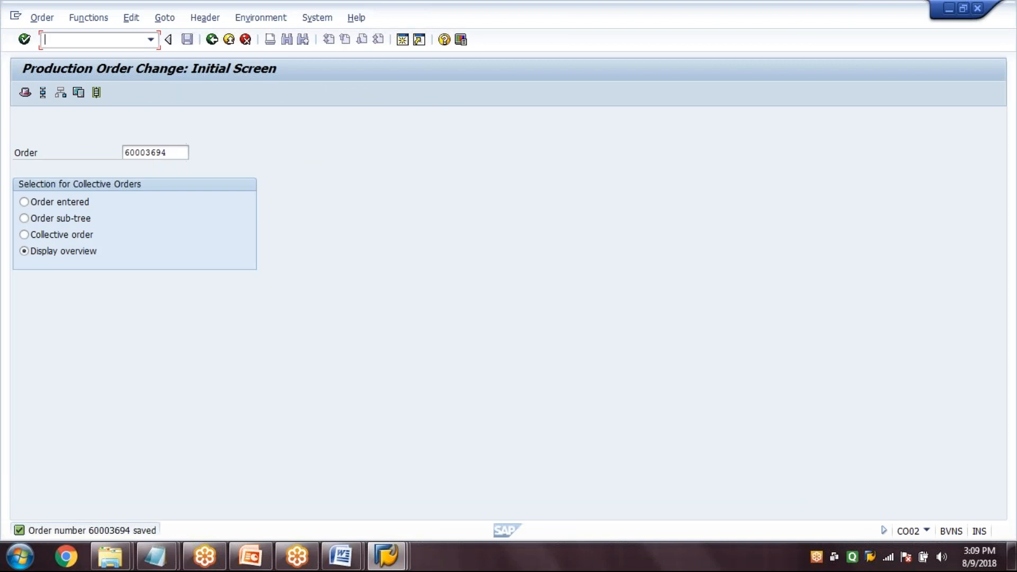
pyautogui.write('/NMB1A')
pyautogui.press('Return')
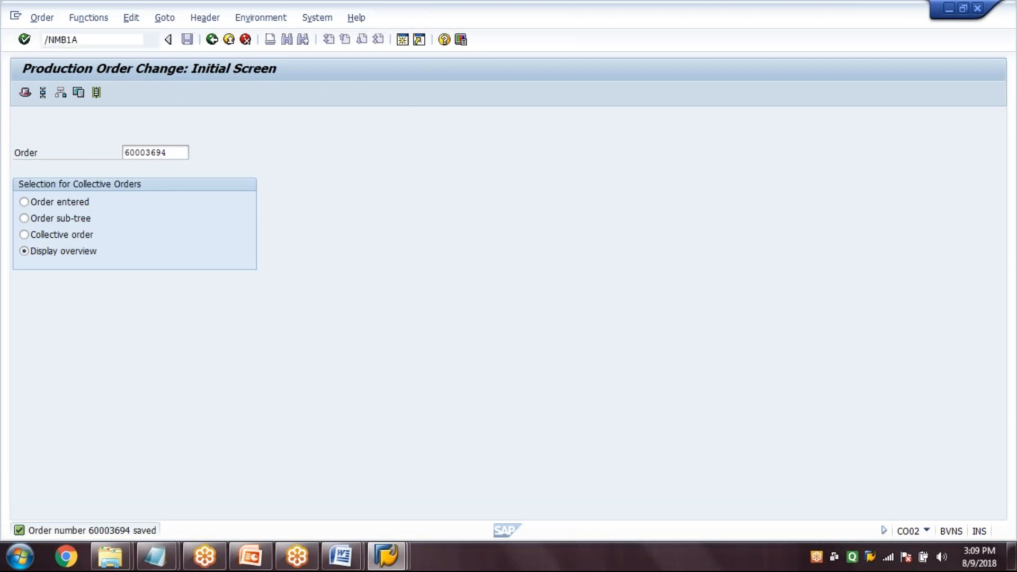
pyautogui.write('2')
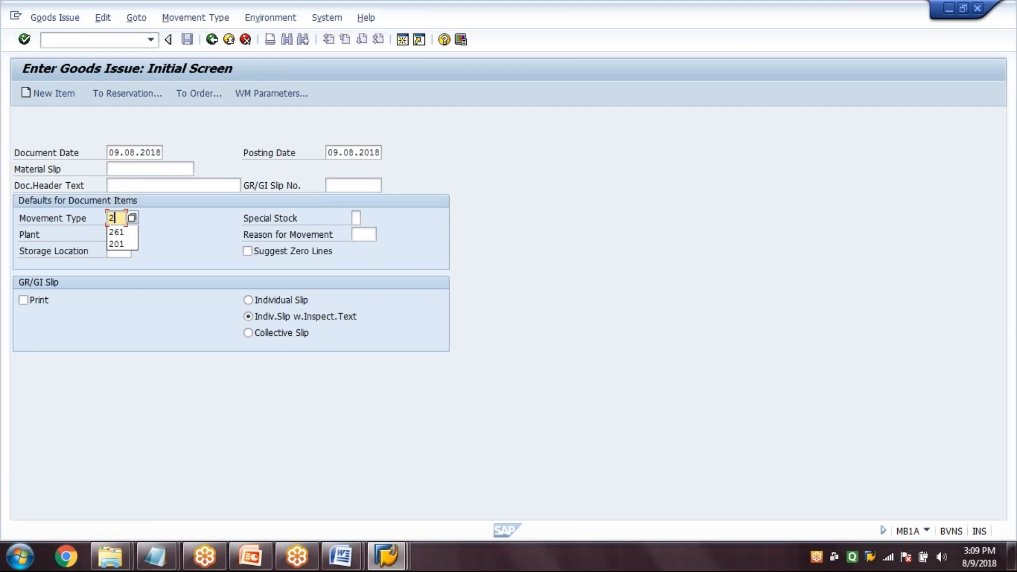
pyautogui.write('61')
pyautogui.press('Tab')
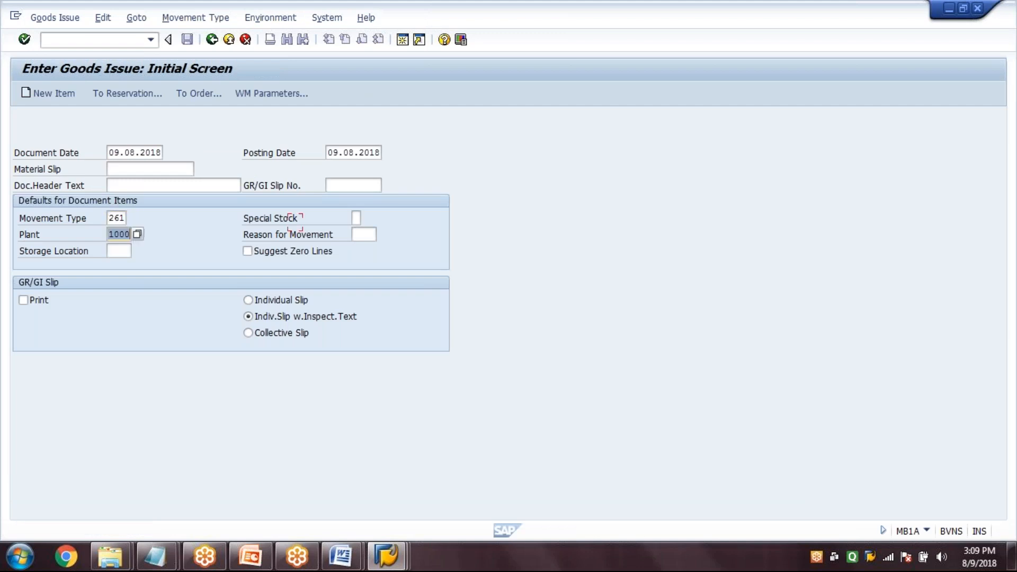
pyautogui.press('Tab')
pyautogui.write('0')
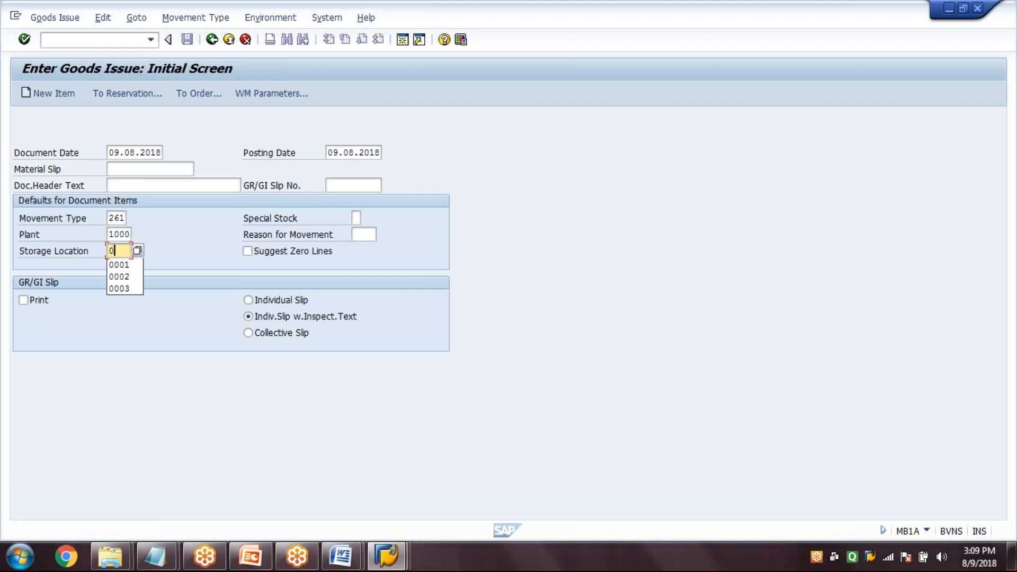
pyautogui.write('001')
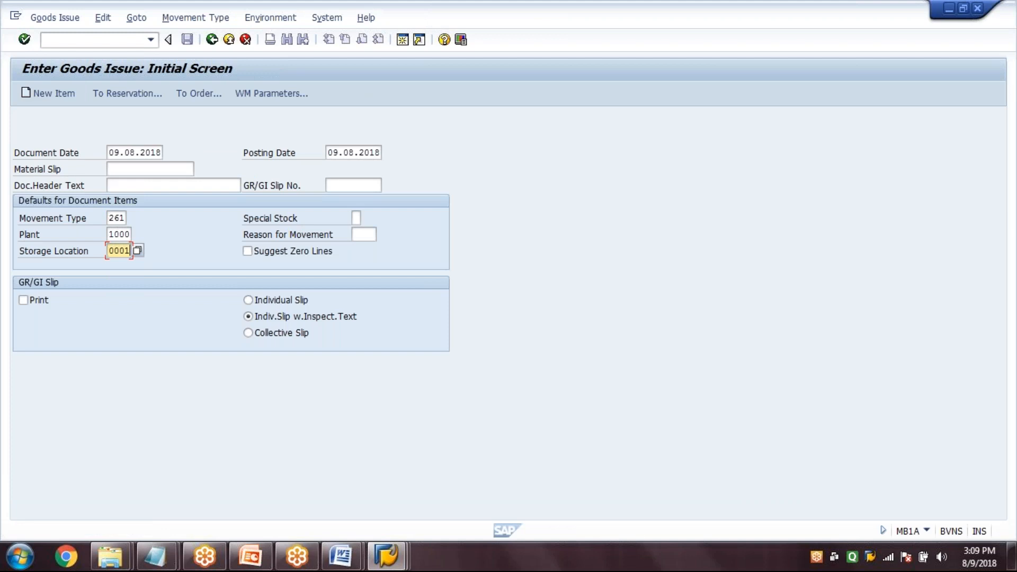
# Post the goods issue against reservation 71548 and check the transaction code list in the PowerPoint presentation
pyautogui.click(122, 96)
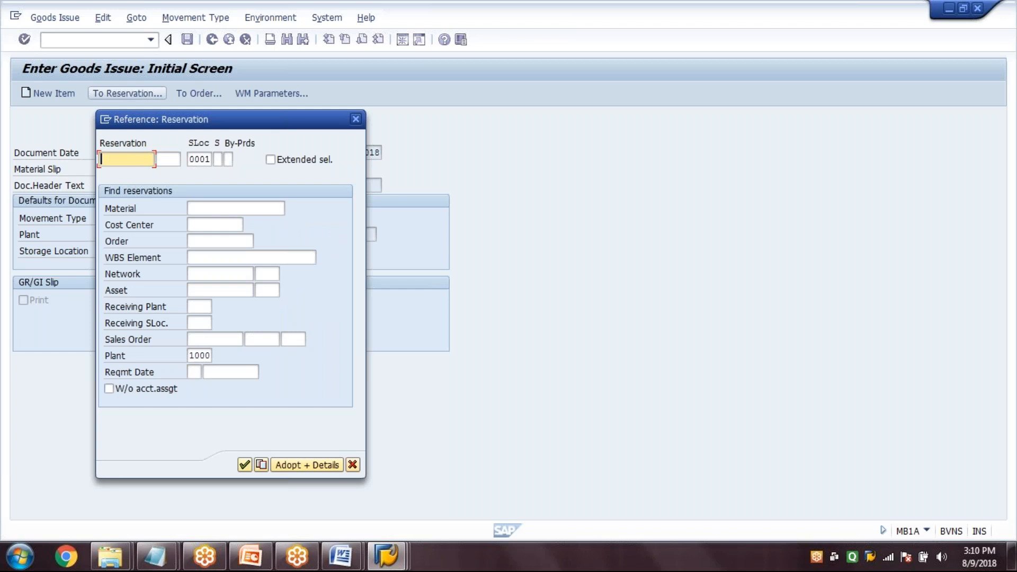
pyautogui.write('71548')
pyautogui.press('Return')
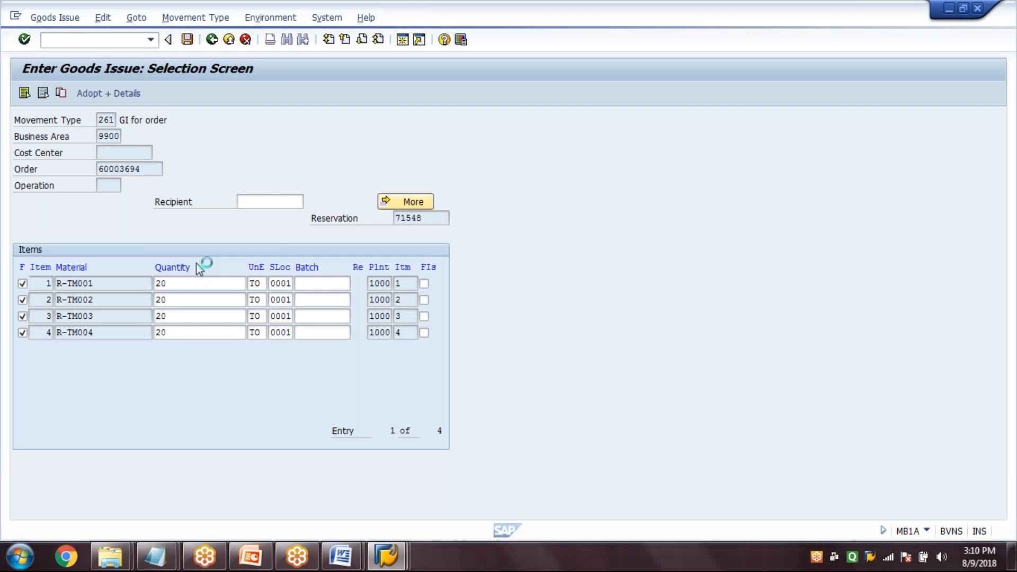
pyautogui.click(250, 556)
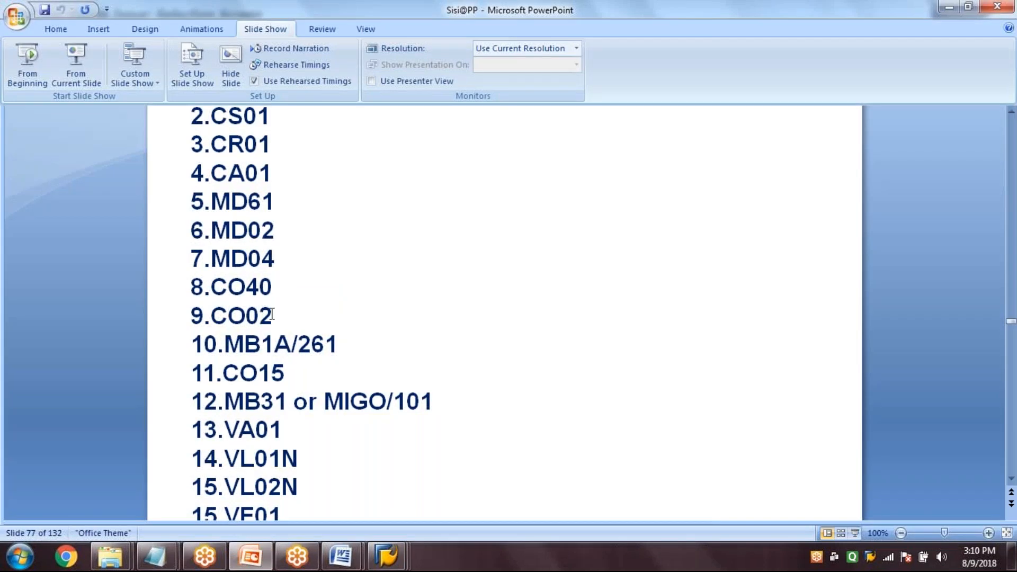
pyautogui.click(387, 558)
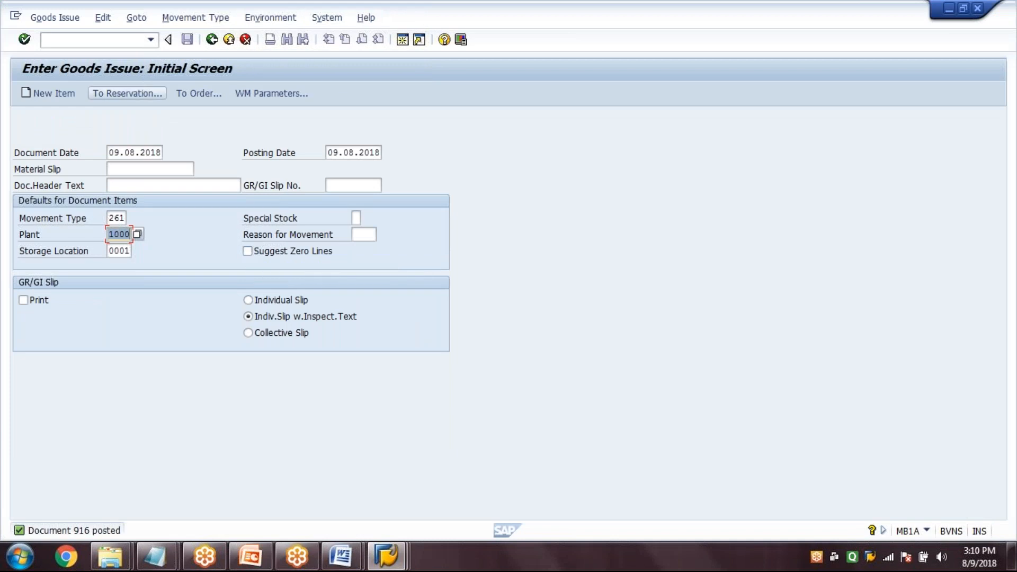
# Open the production order confirmation (CO15) for the SG-10 production order
pyautogui.click(96, 39)
pyautogui.write('/NCO15')
pyautogui.press('Return')
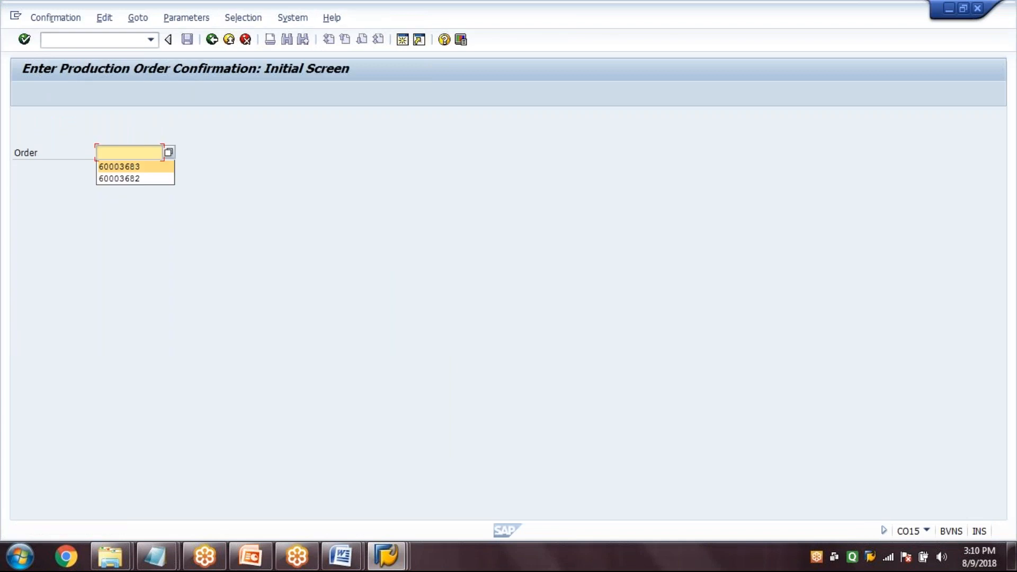
pyautogui.write('60003694')
pyautogui.press('Return')
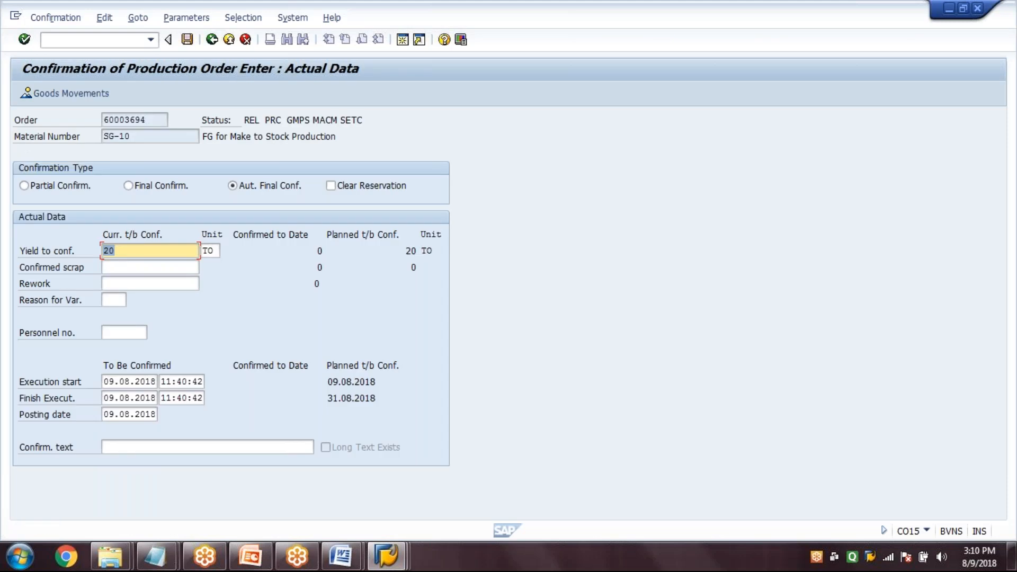
# Set the confirmation type to Final Confirm. with Clear Reservation for the yield of 20 TO, and save the confirmation
pyautogui.click(158, 188)
pyautogui.click(161, 192)
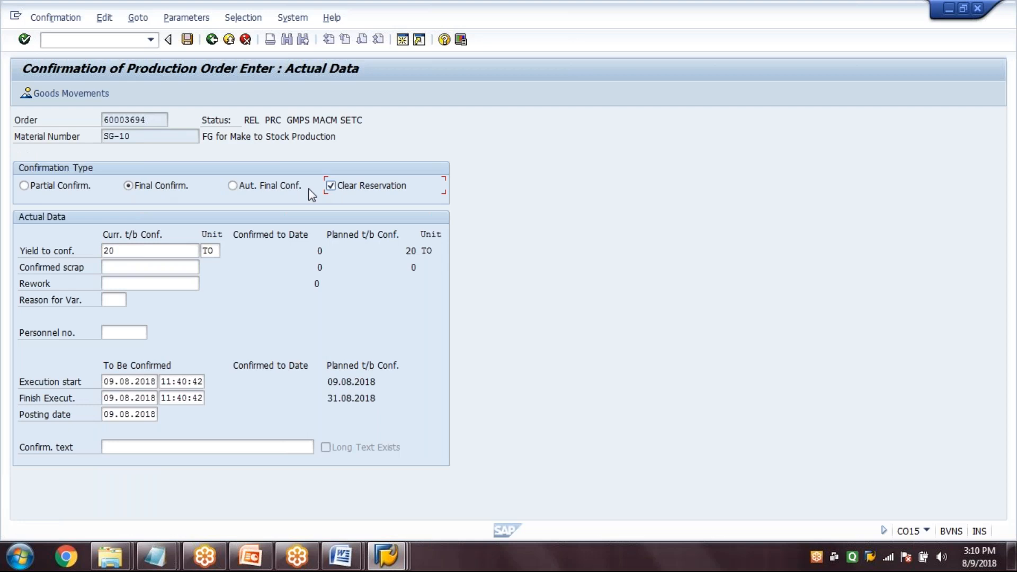
pyautogui.click(188, 40)
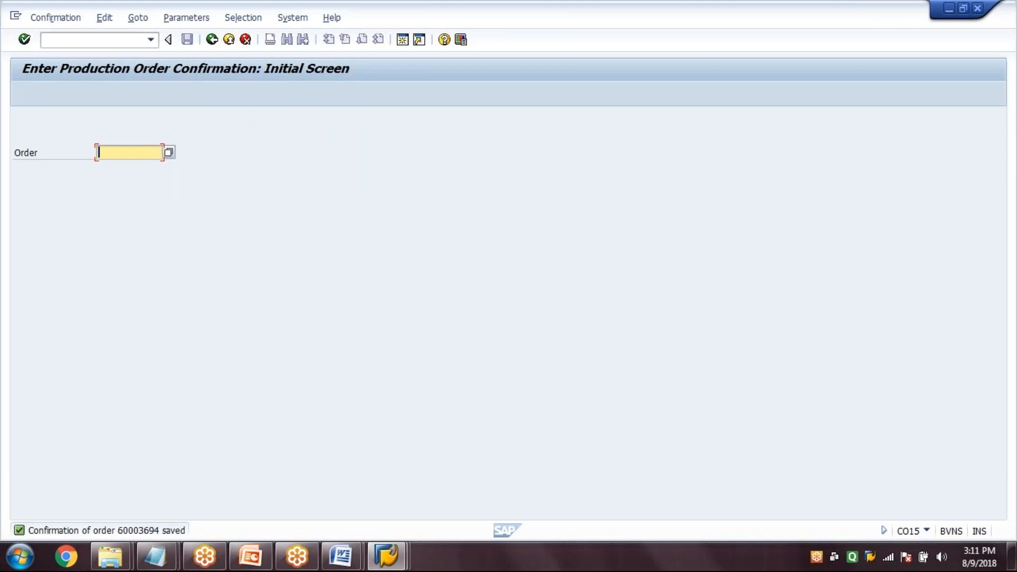
# Start a goods receipt for order (MB31) with movement type 101 for the SG-10 production order
pyautogui.click(90, 40)
pyautogui.write('/nmb31')
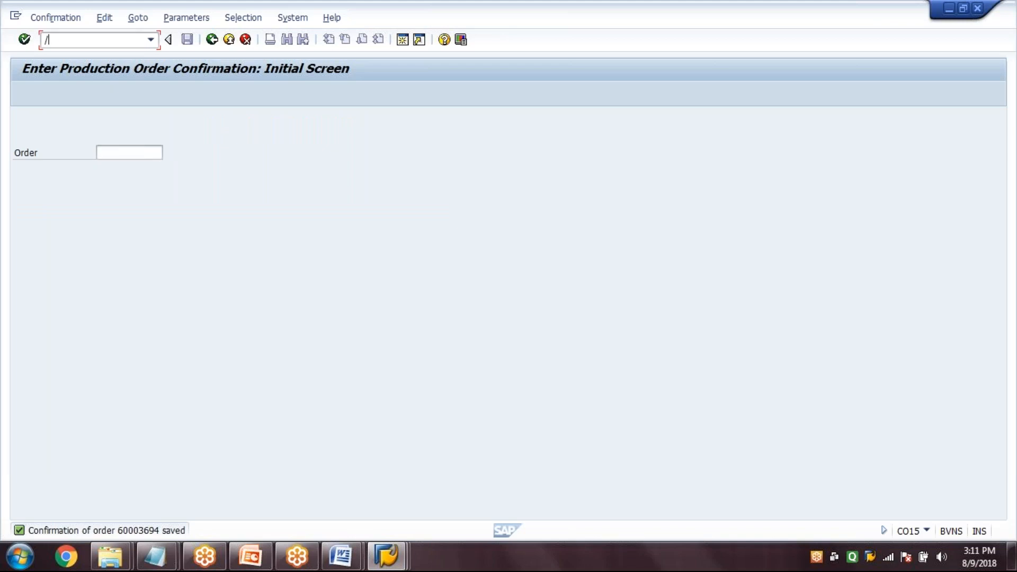
pyautogui.press('Return')
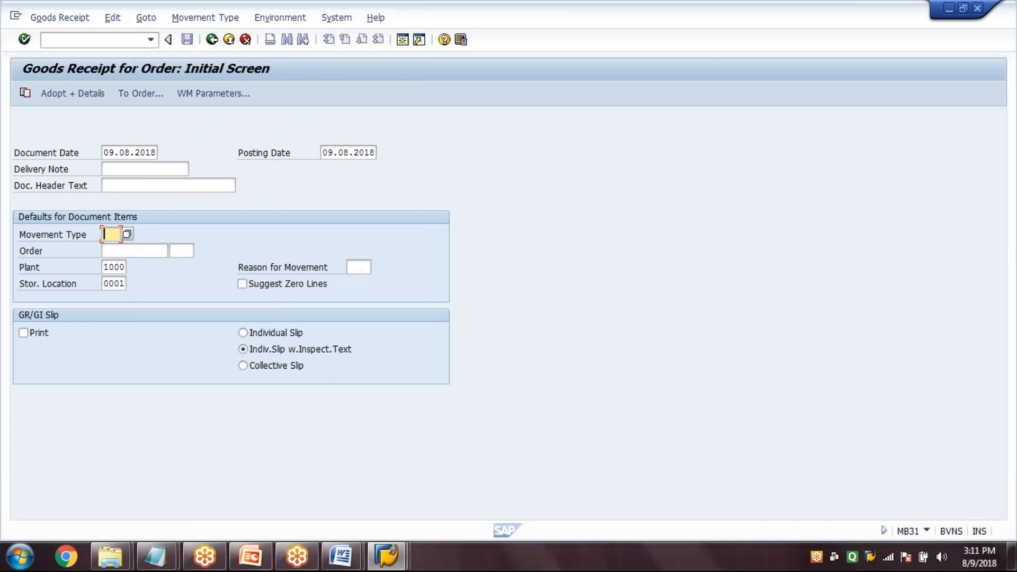
pyautogui.write('101')
pyautogui.press('Tab')
pyautogui.write('6')
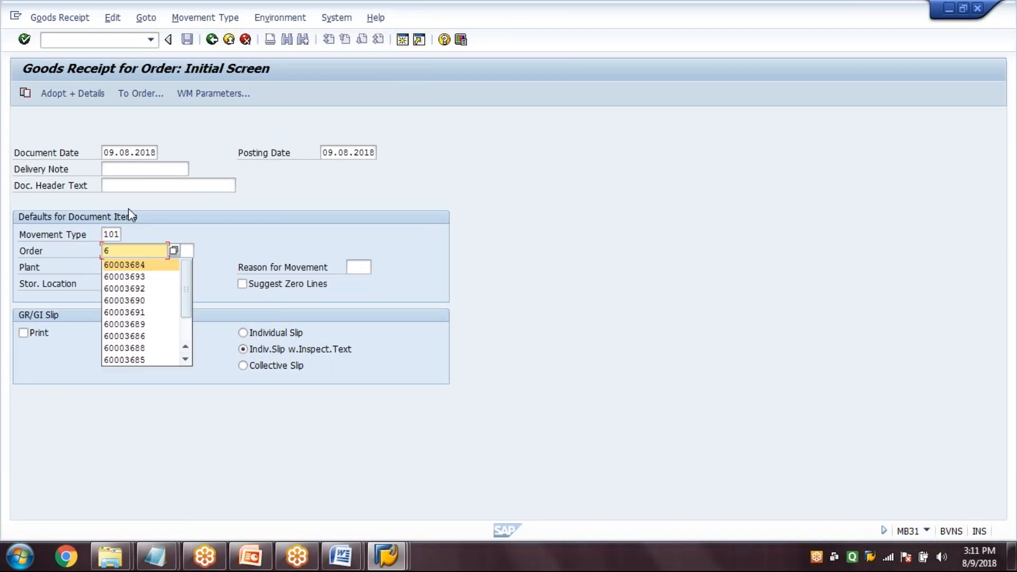
pyautogui.write('0003694')
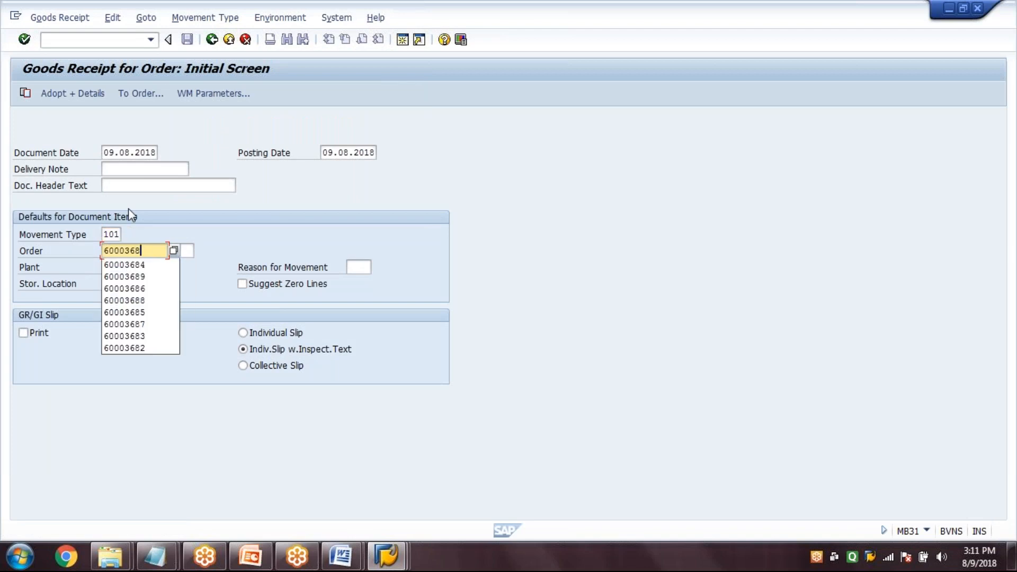
# Post the goods receipt of 20 TO of SG-10 into plant 1000, storage location 0001
pyautogui.press('Return')
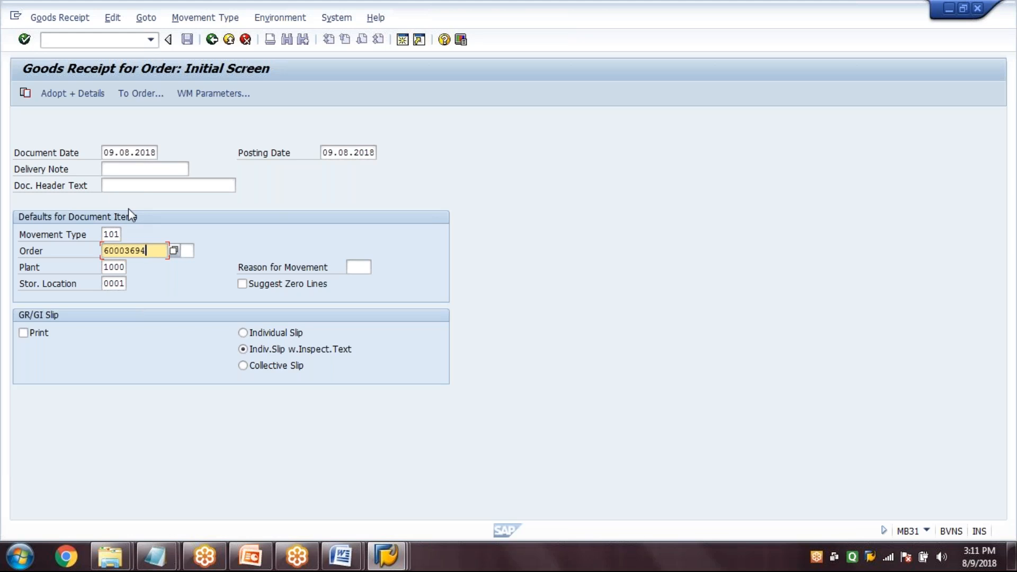
pyautogui.press('Return')
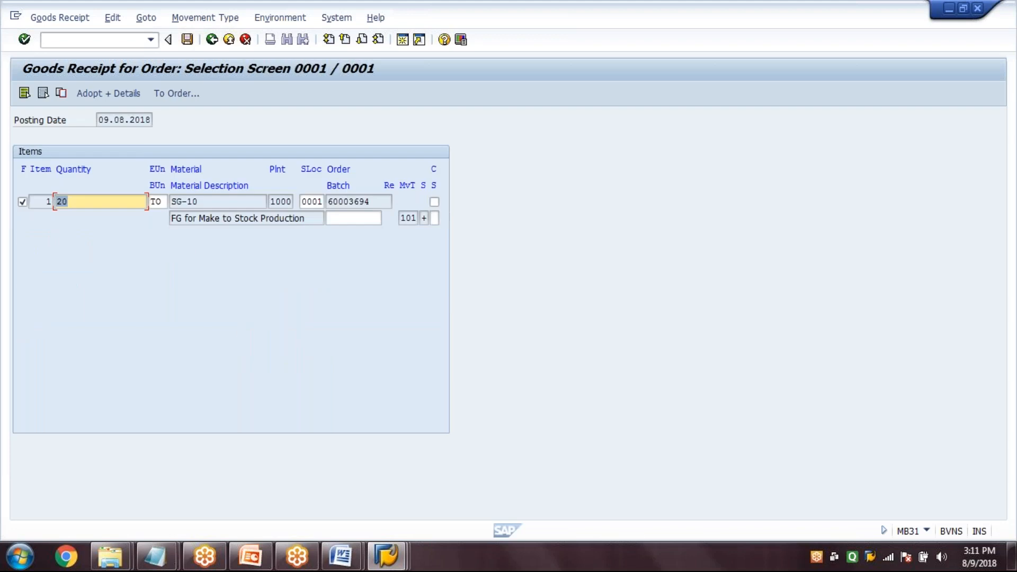
pyautogui.press('Return')
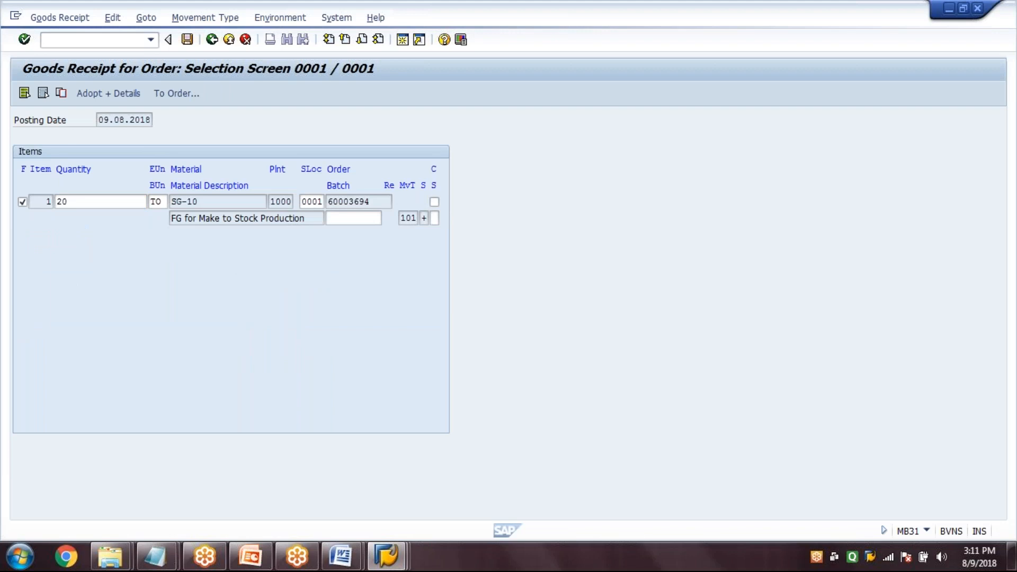
# Display the stock overview (MMBE) of SG-10 for plant 1000 and storage location 0001, and check the unrestricted-use stock
pyautogui.hotkey('ctrl', '/')
pyautogui.write('/N')
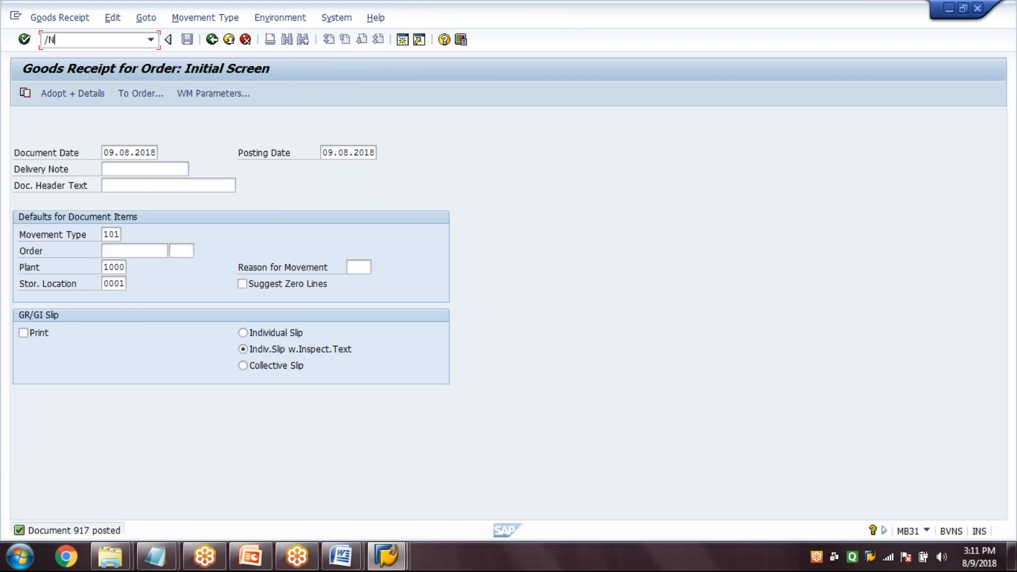
pyautogui.write('MMBE')
pyautogui.press('Return')
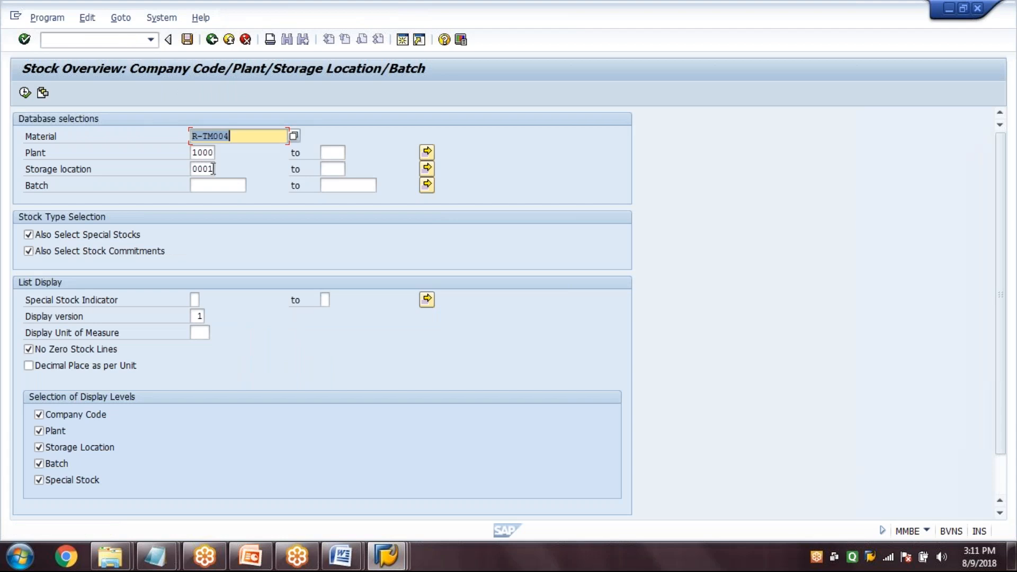
pyautogui.write('SG-10')
pyautogui.press('Tab')
pyautogui.press('Tab')
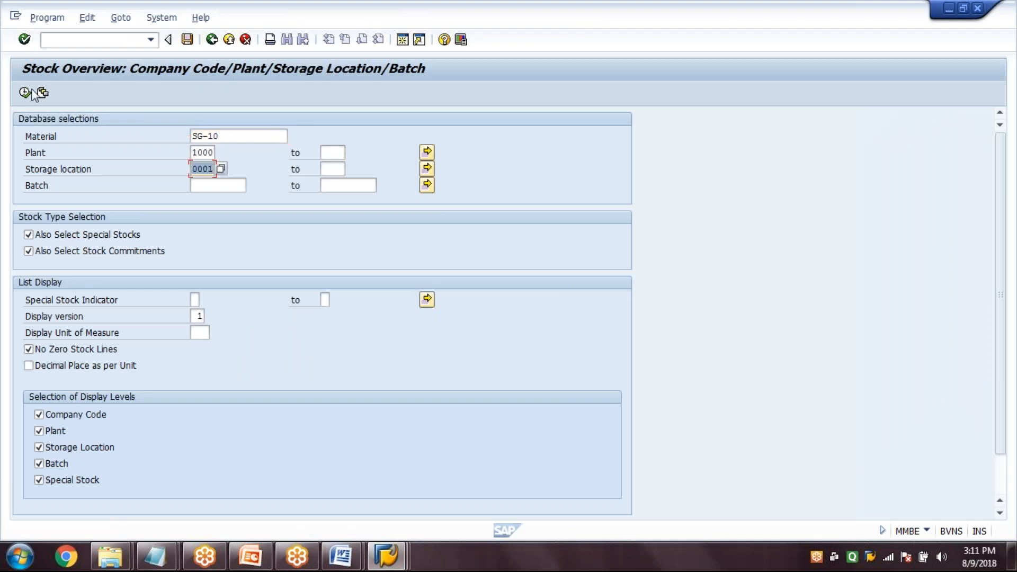
pyautogui.click(25, 94)
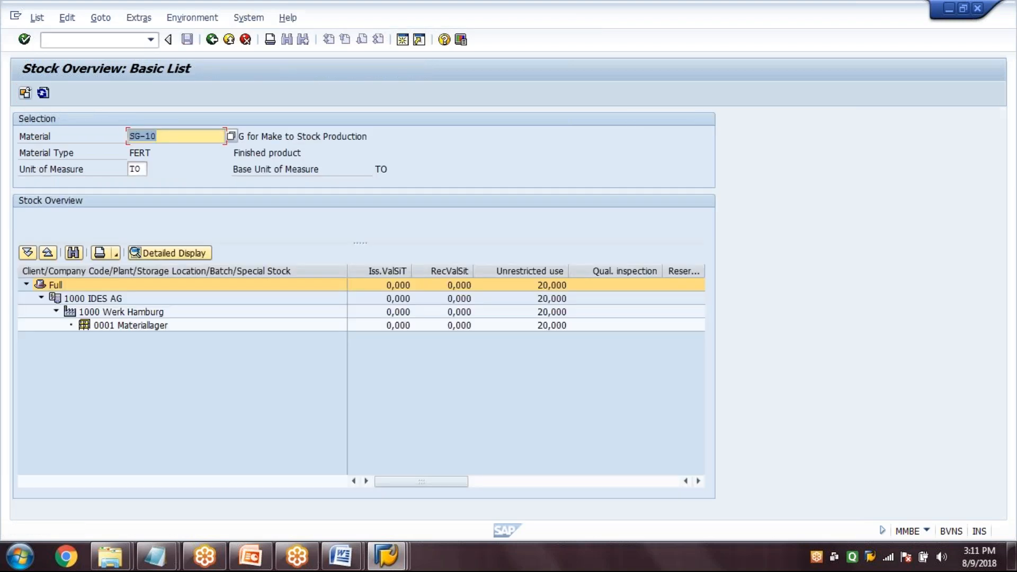
pyautogui.click(584, 470)
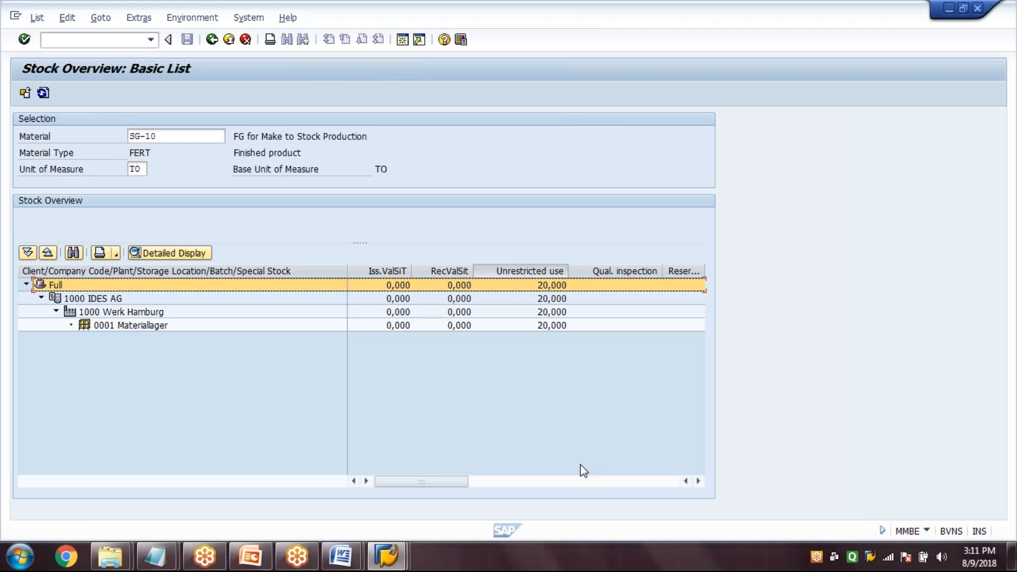
pyautogui.click(540, 455)
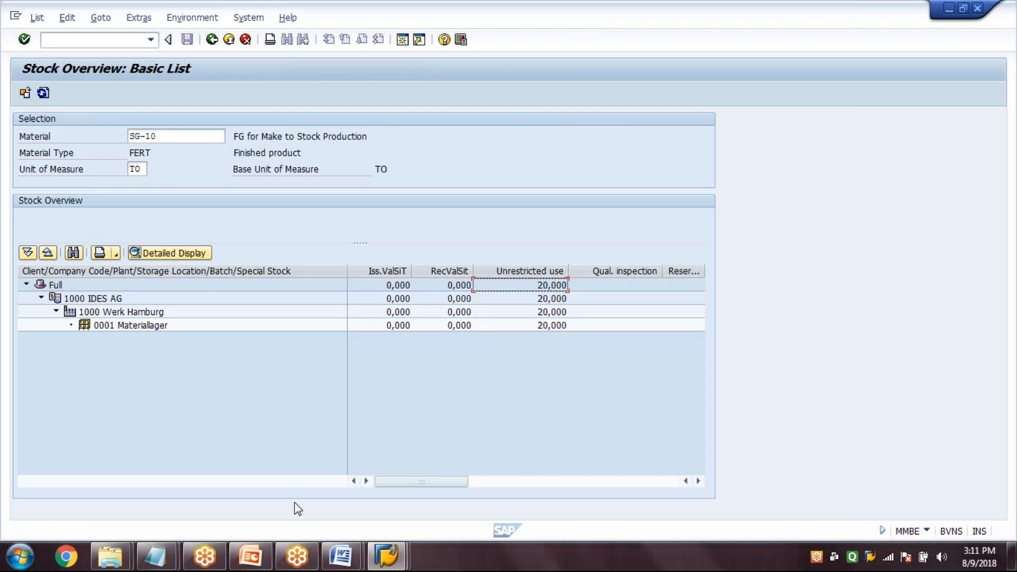
# Switch to PowerPoint and check the transaction code list as a slide show from the current slide
pyautogui.click(250, 556)
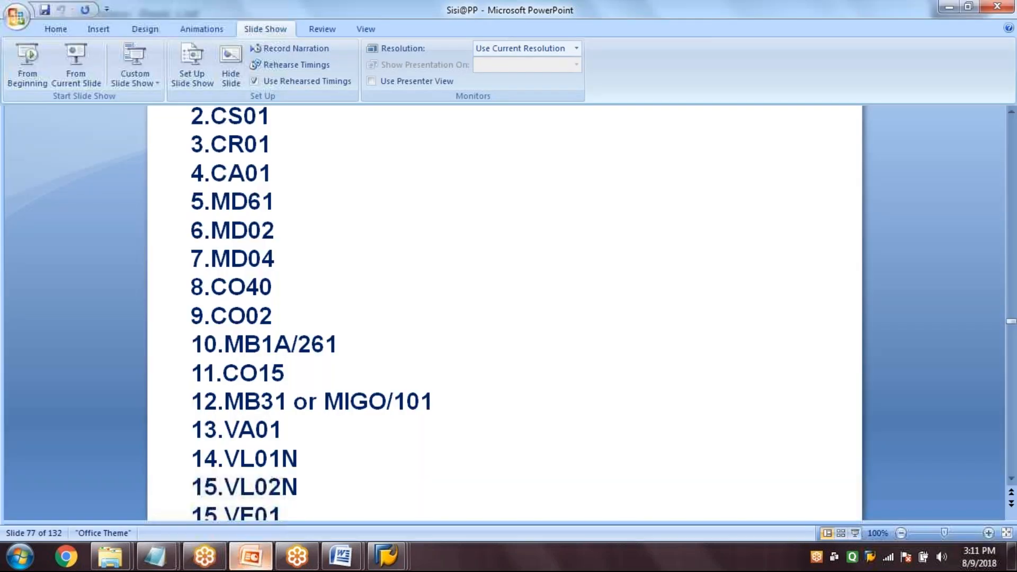
pyautogui.click(76, 68)
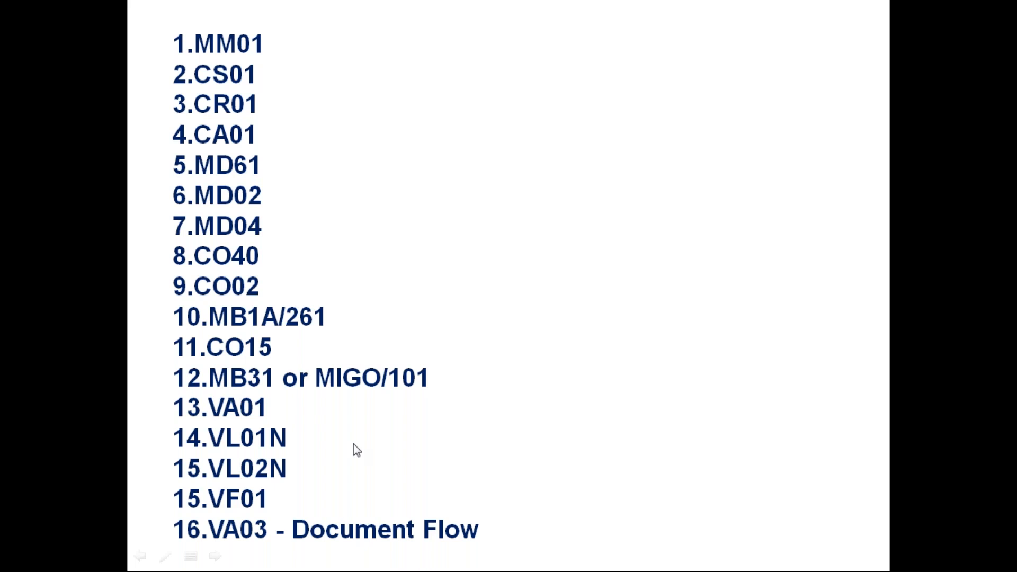
pyautogui.press('Escape')
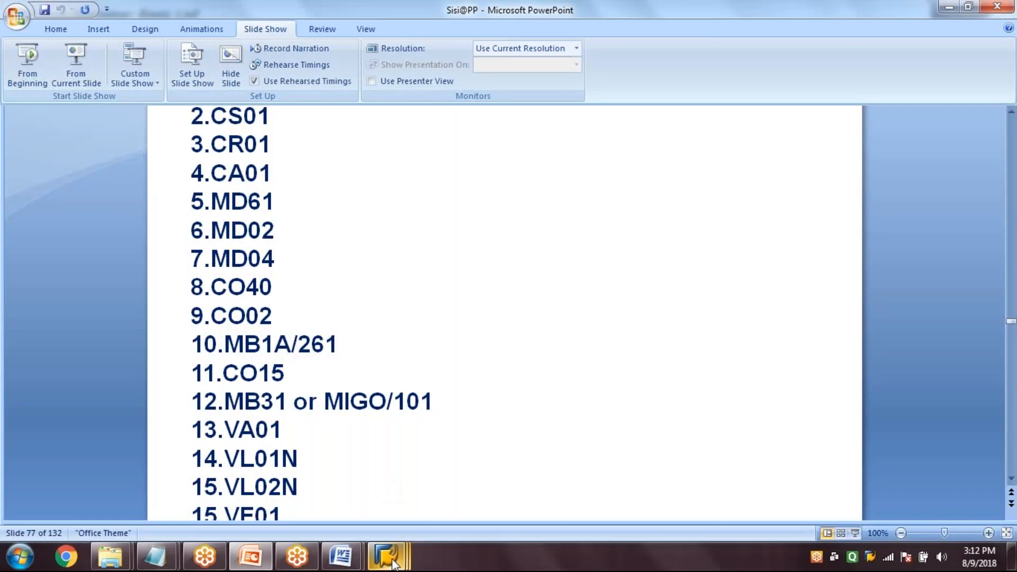
# Switch back to SAP, open an additional session, and refresh the Stock/Requirements List for SG-10
pyautogui.click(392, 562)
pyautogui.click(406, 44)
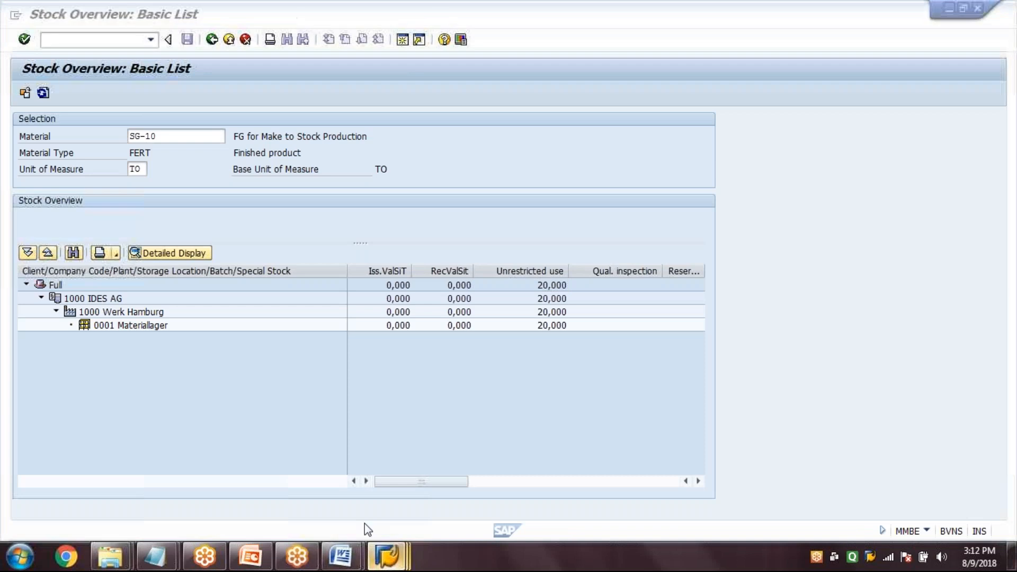
pyautogui.click(386, 556)
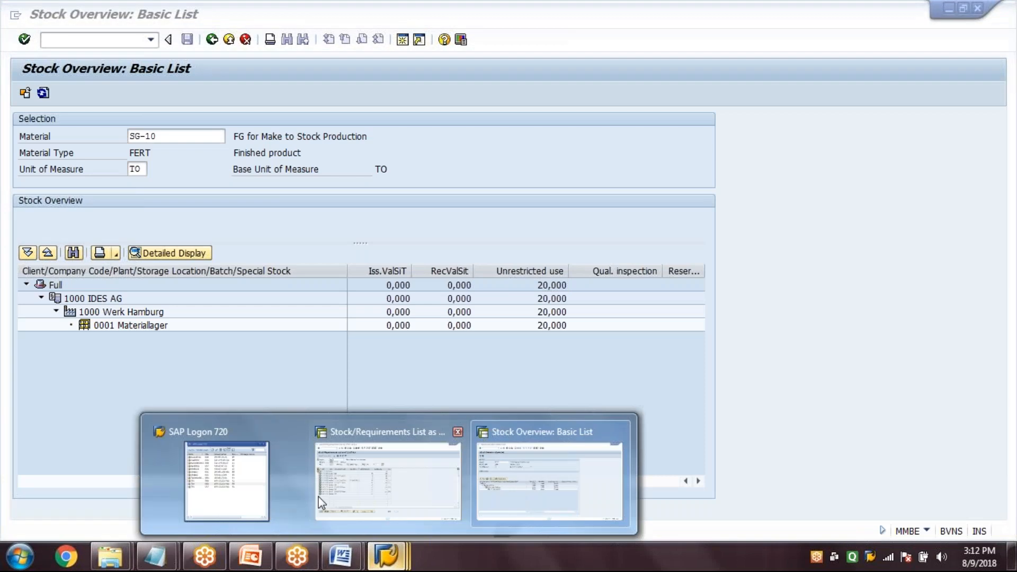
pyautogui.click(321, 502)
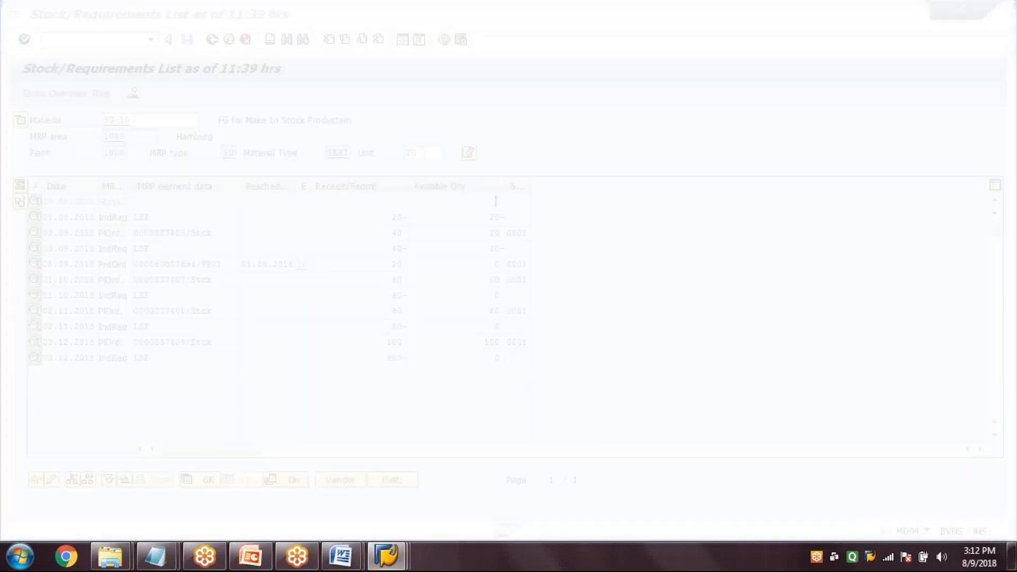
pyautogui.click(386, 556)
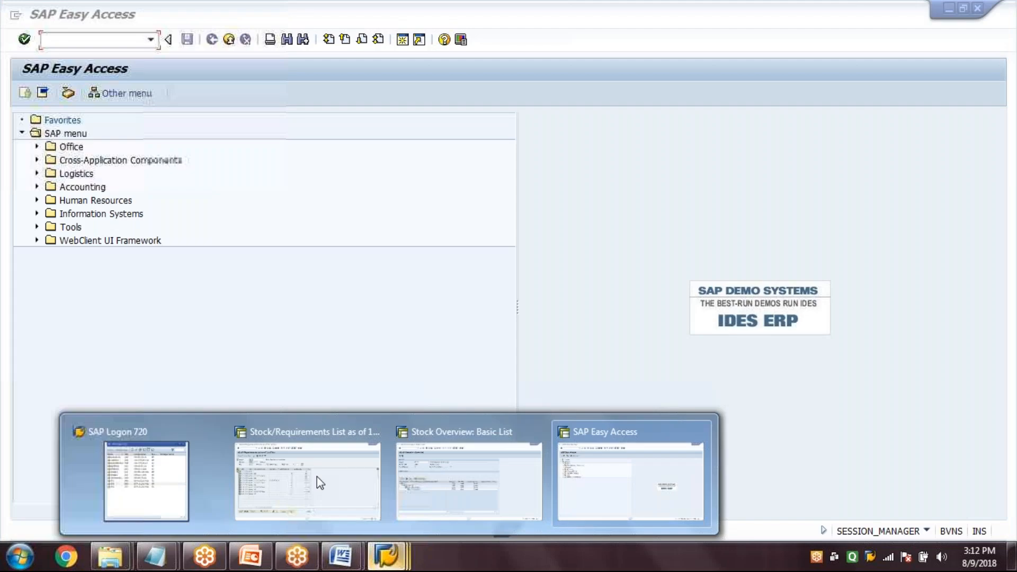
pyautogui.click(317, 476)
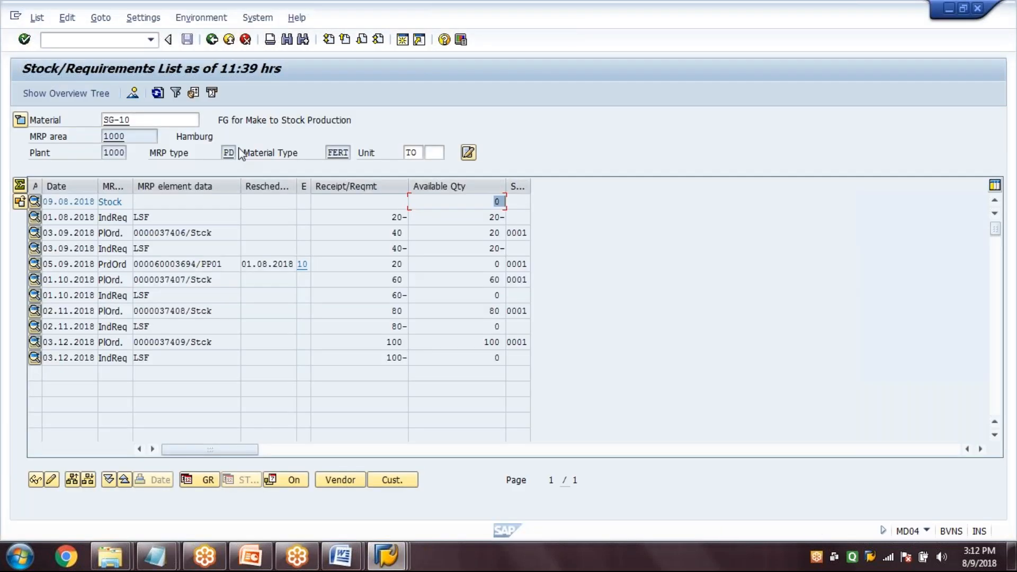
pyautogui.click(158, 94)
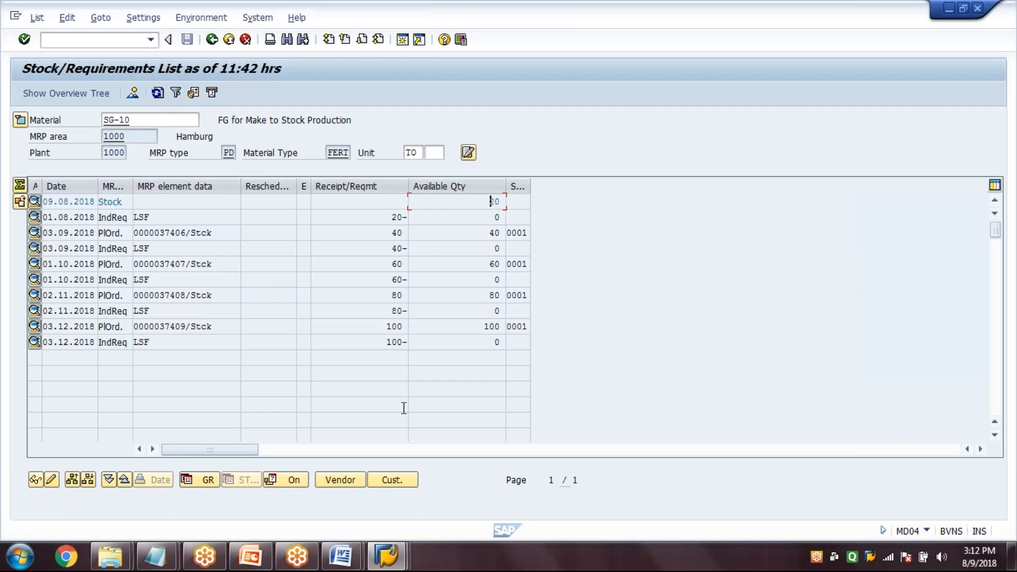
# Start sales order creation (VA01) in the SAP Easy Access session
pyautogui.click(386, 556)
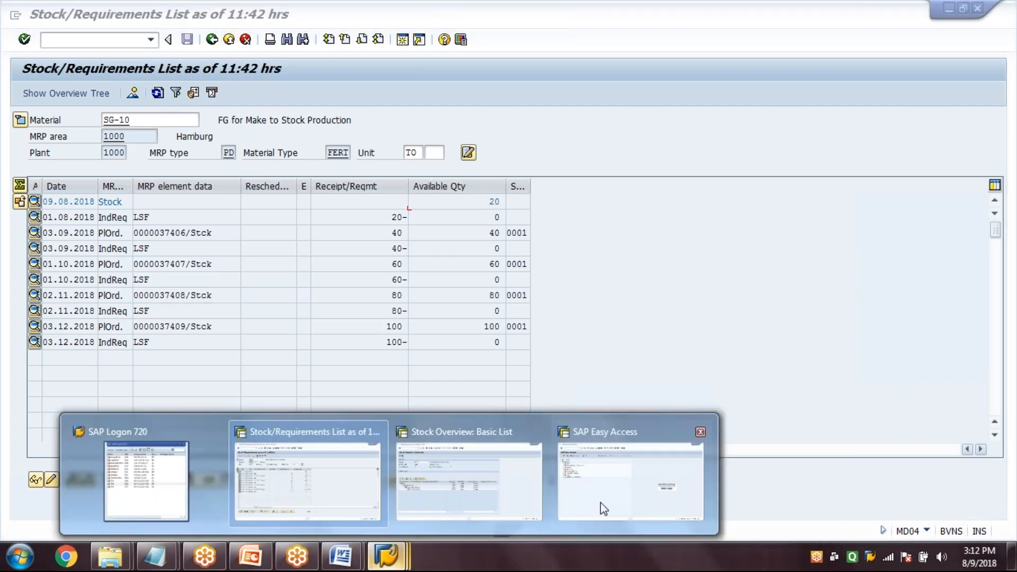
pyautogui.click(604, 508)
pyautogui.write('VA01')
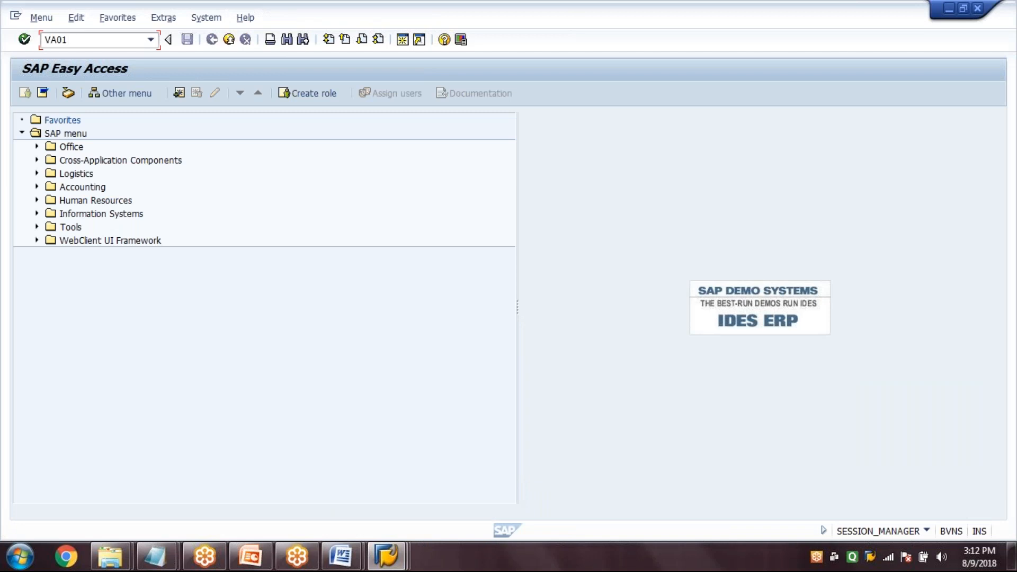
pyautogui.press('Return')
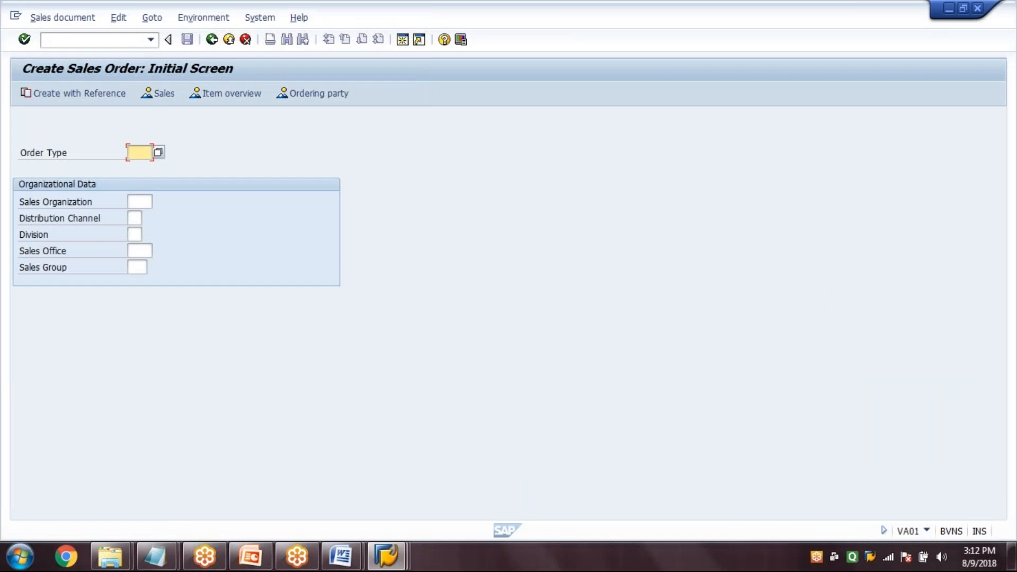
# Create an OR sales order for sales organization 1000, distribution channel 10, division 00, sales office 1000 and sales group 100
pyautogui.write('OR')
pyautogui.press('Tab')
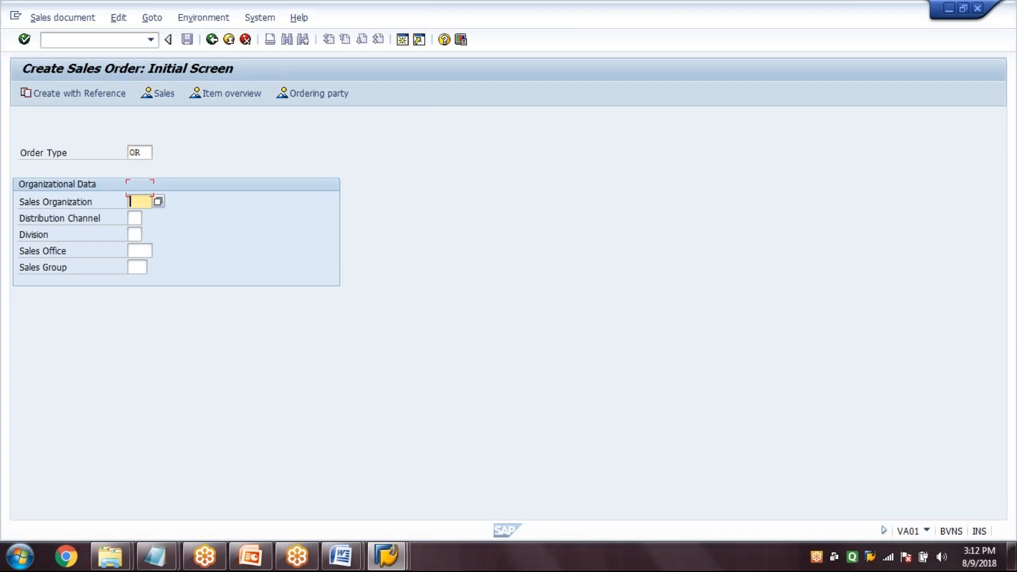
pyautogui.write('1000')
pyautogui.press('Tab')
pyautogui.write('10')
pyautogui.press('Tab')
pyautogui.write('00')
pyautogui.press('Tab')
pyautogui.write('1000')
pyautogui.press('Tab')
pyautogui.write('100')
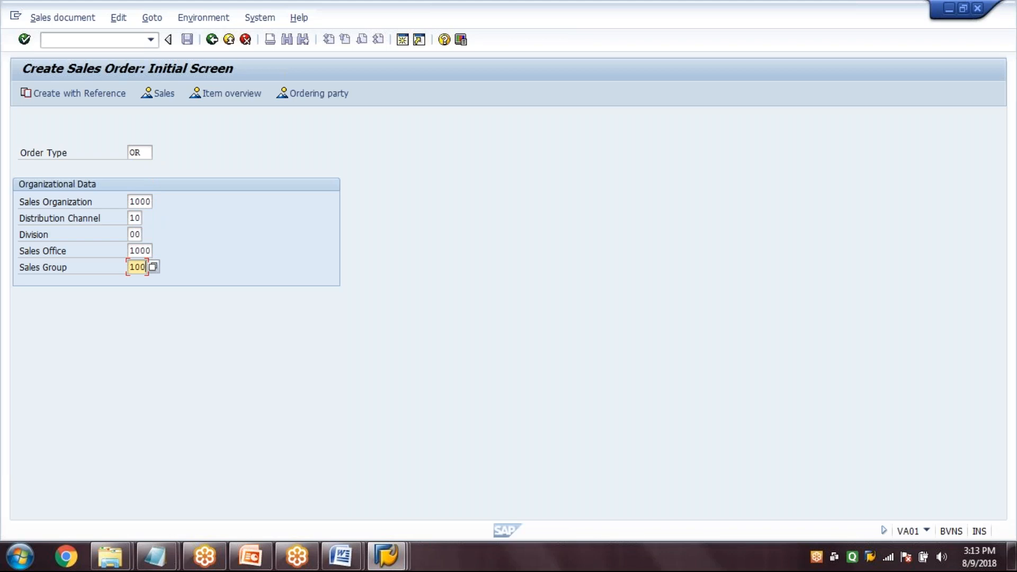
pyautogui.press('Return')
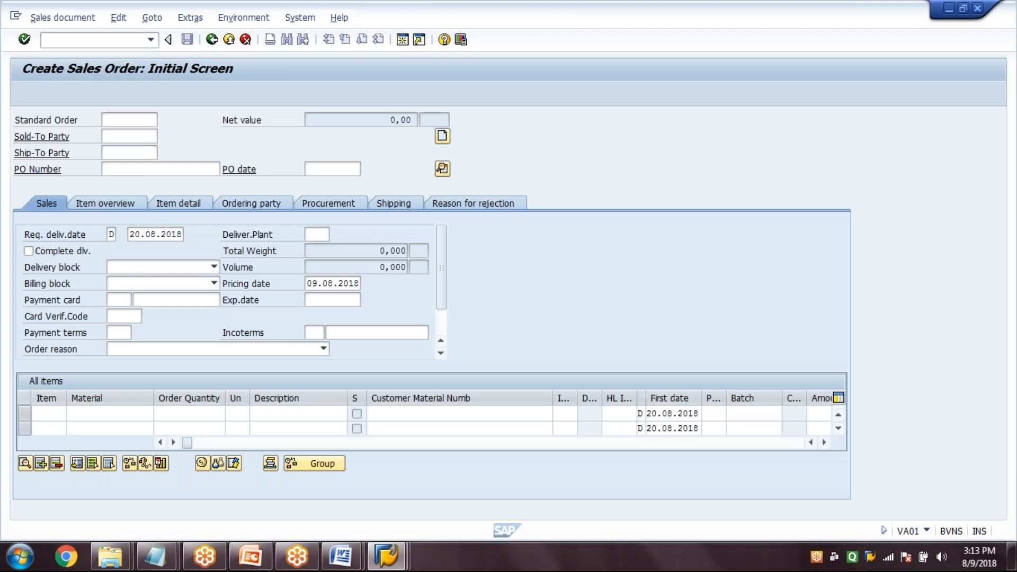
# Enter the sold-to party's customer number, the PO number and the PO date 09.08.2018 in the standard order header
pyautogui.write('1400')
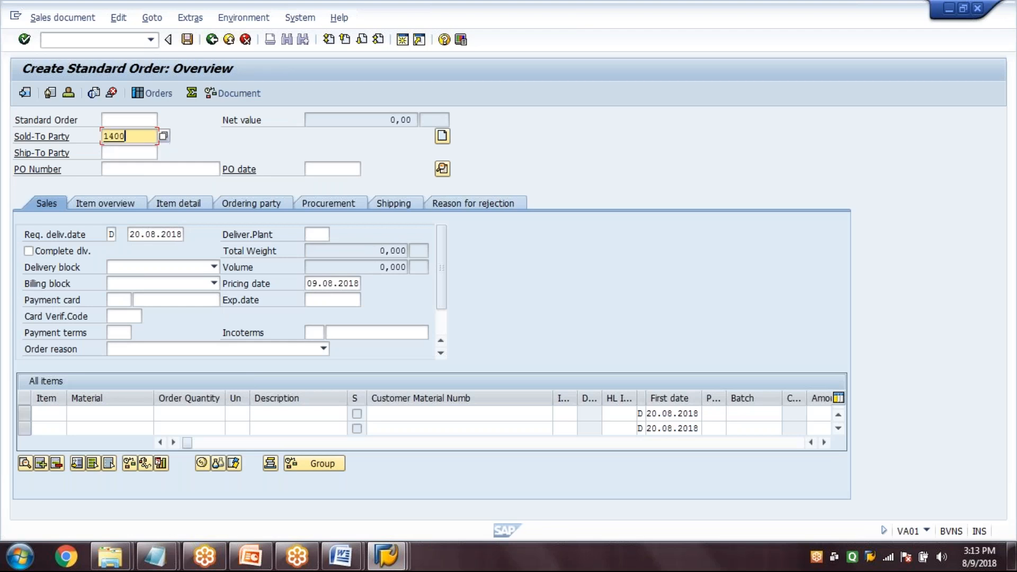
pyautogui.click(137, 170)
pyautogui.write('749')
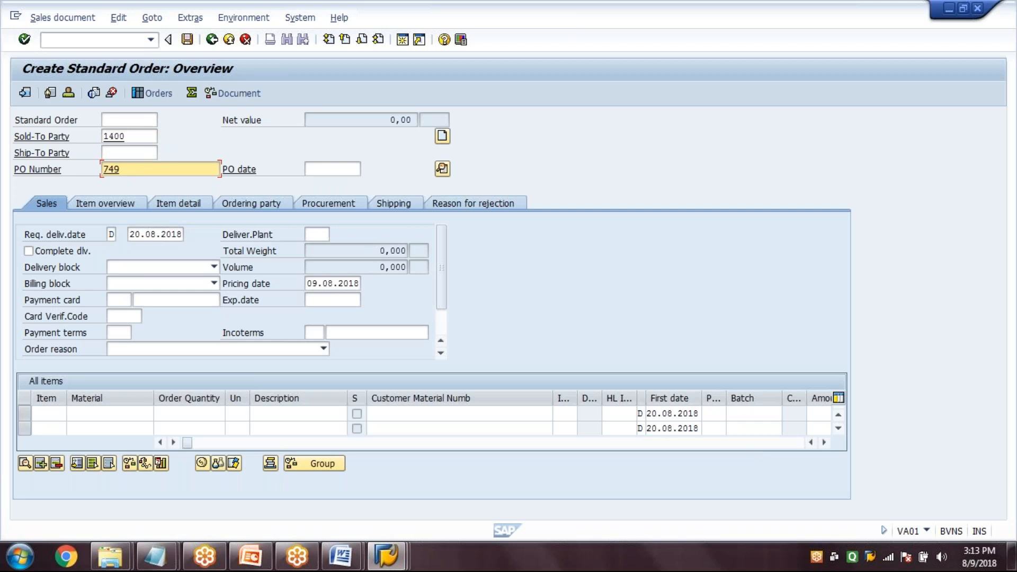
pyautogui.click(333, 169)
pyautogui.write('09')
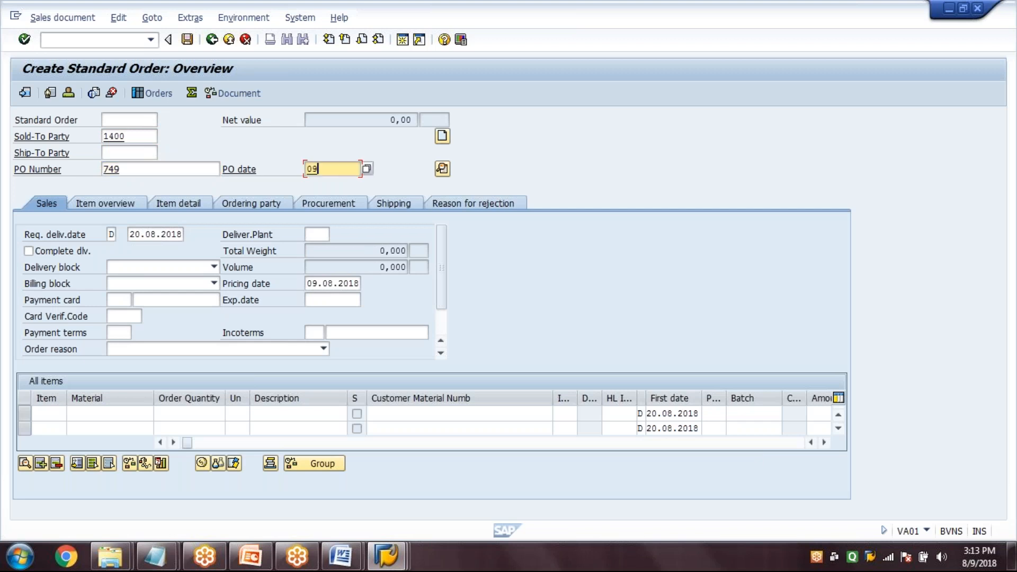
pyautogui.write('.08.2018')
# Add material SG-10 with an order quantity of 20 as the first order item and select its material entry
pyautogui.click(149, 410)
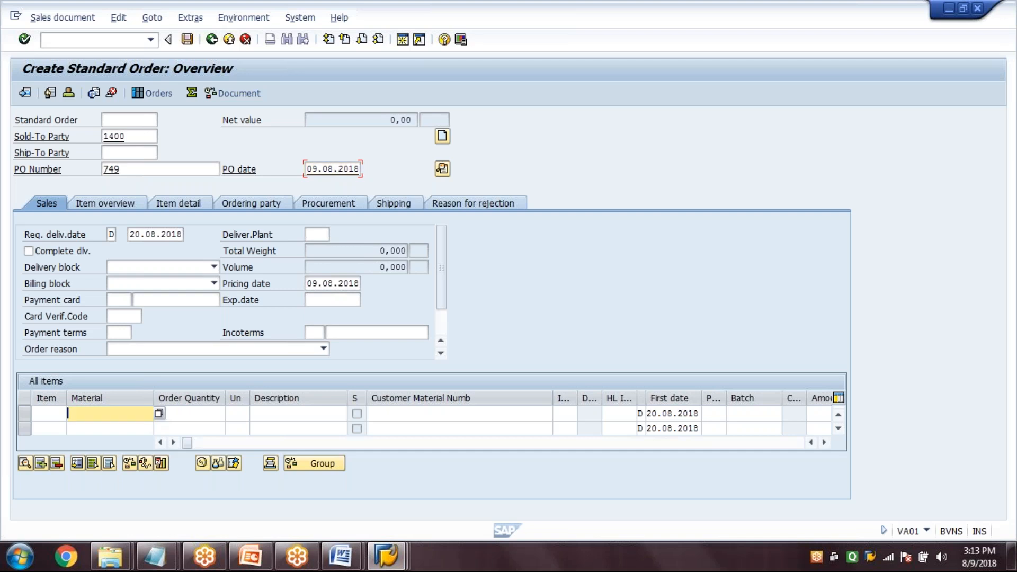
pyautogui.write('SG-10')
pyautogui.press('Tab')
pyautogui.write('20')
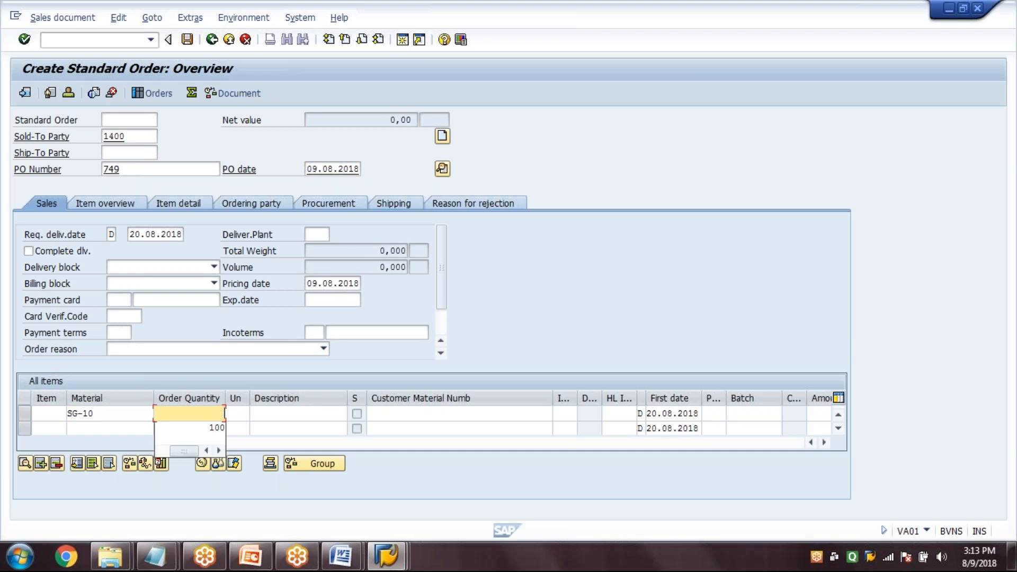
pyautogui.press('Return')
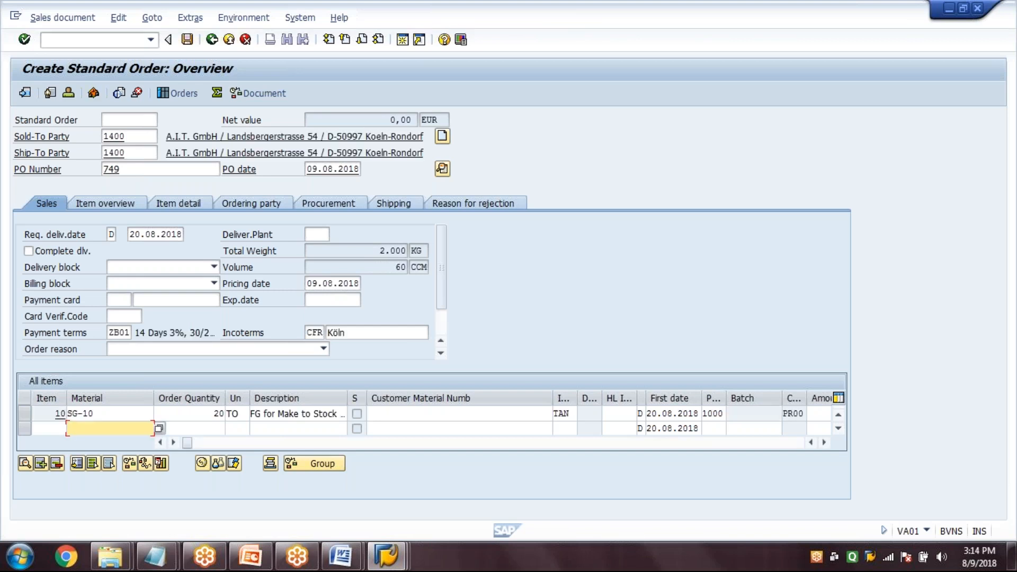
pyautogui.click(115, 415)
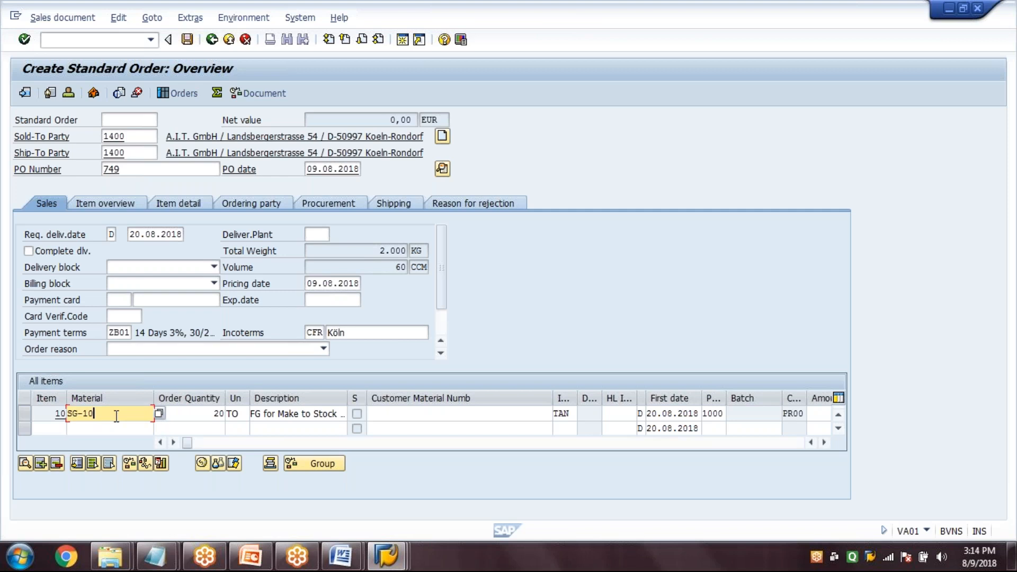
# Set item 10's storage location to 0001, add pricing condition PR00 with an amount of 100, and return to the order overview
pyautogui.doubleClick(116, 415)
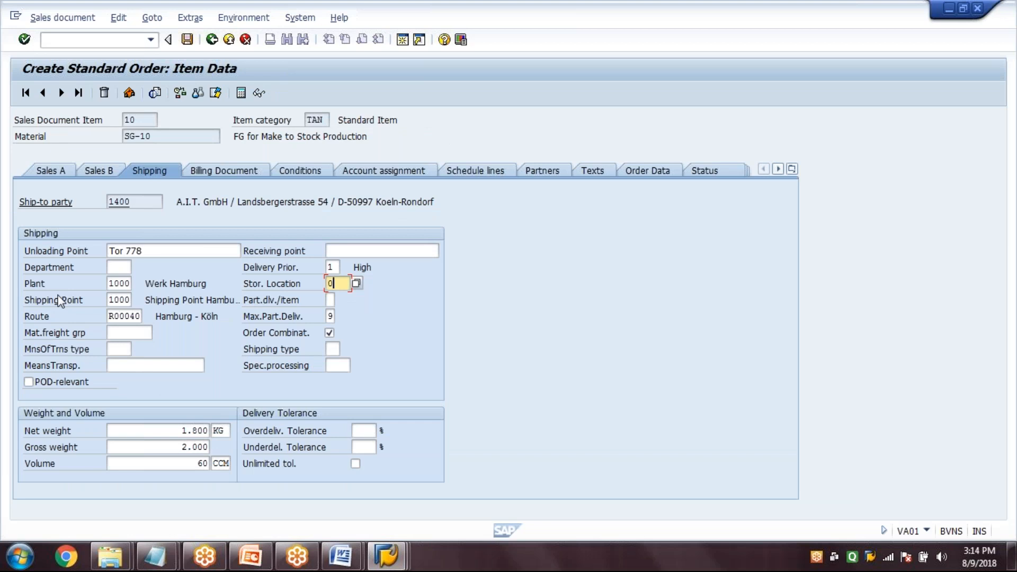
pyautogui.write('001')
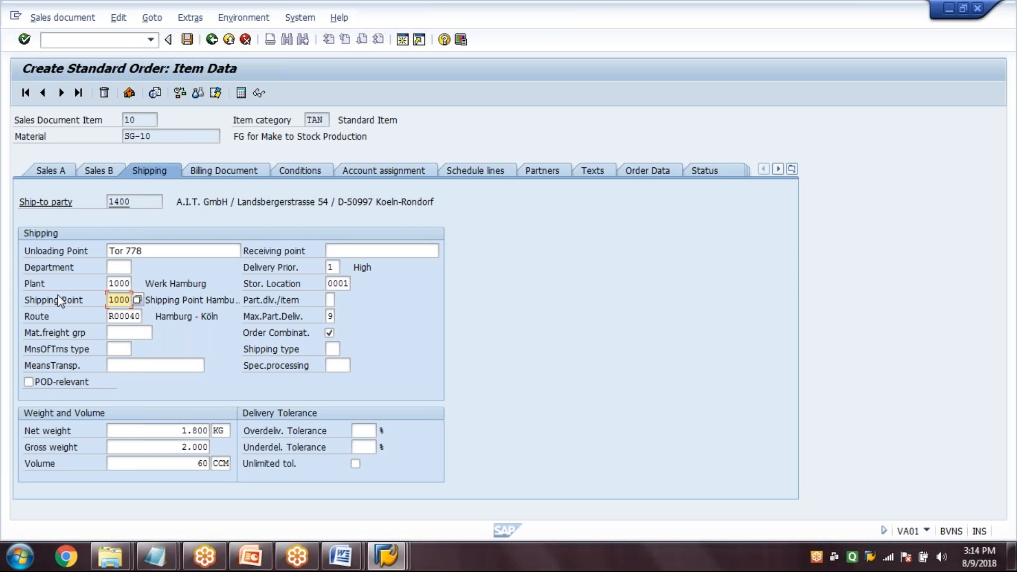
pyautogui.click(300, 170)
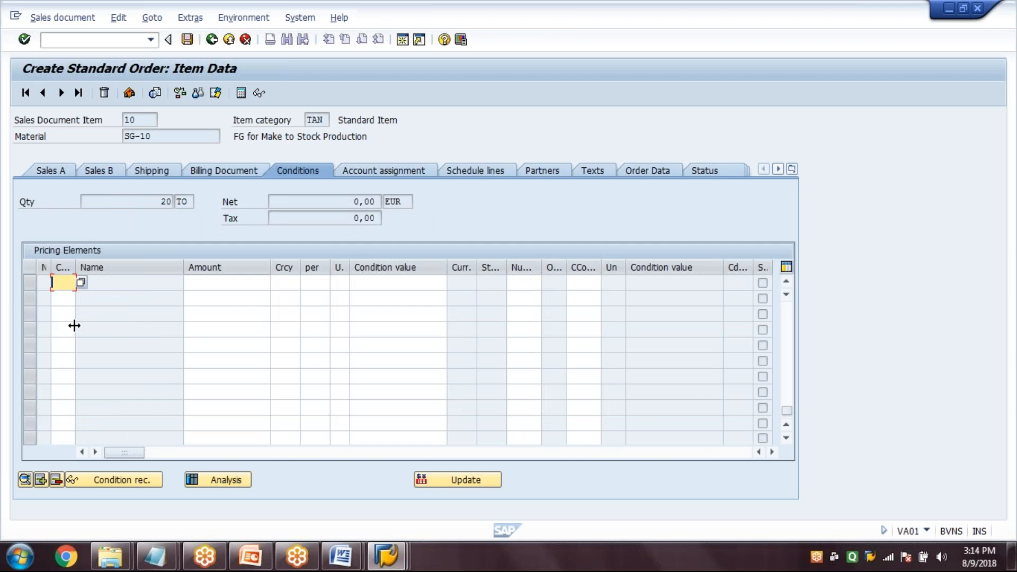
pyautogui.moveTo(74, 325); pyautogui.dragTo(115, 326)
pyautogui.write('PR0')
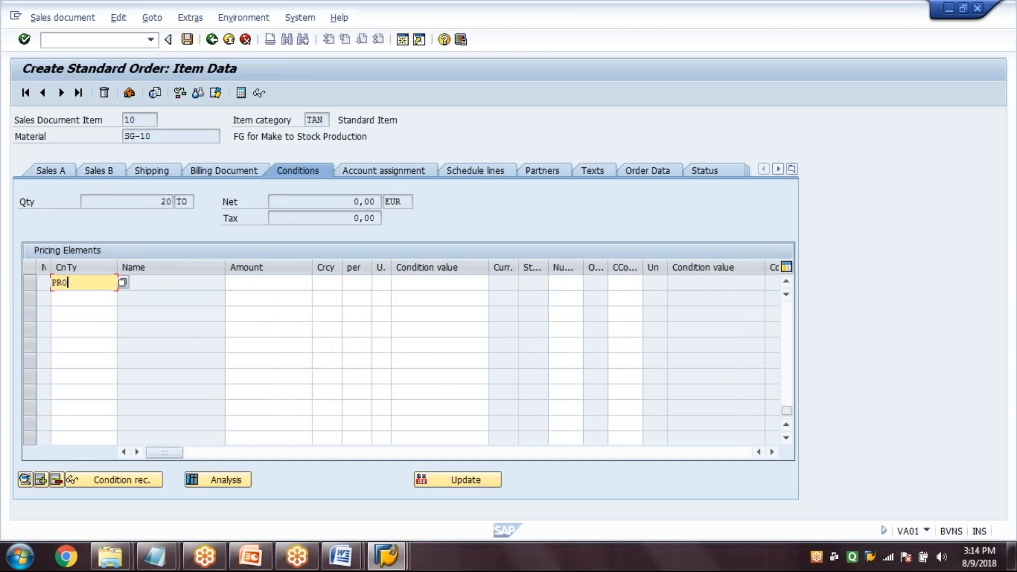
pyautogui.write('0')
pyautogui.press('Tab')
pyautogui.write('100')
pyautogui.press('Return')
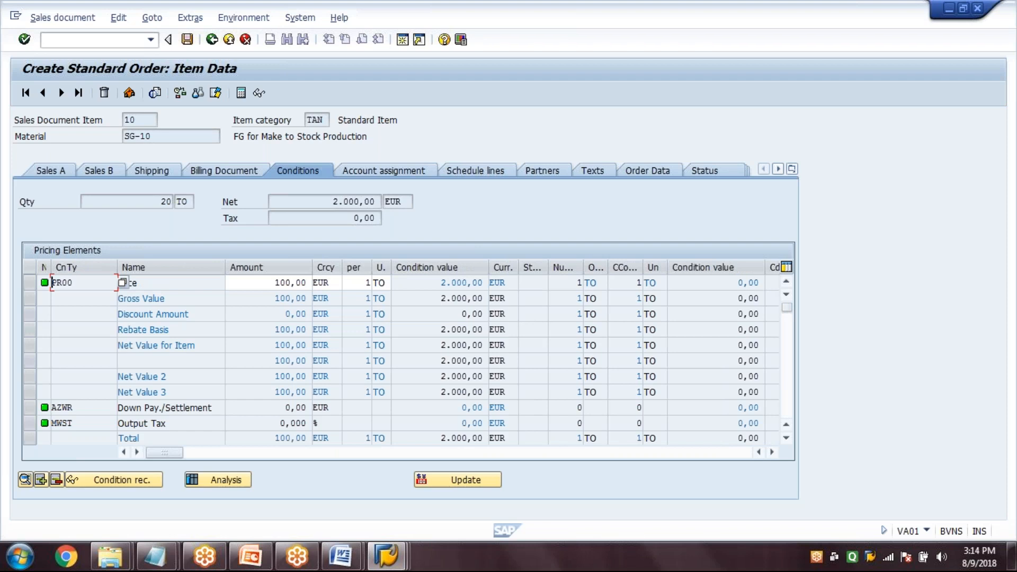
pyautogui.click(276, 282)
pyautogui.click(212, 40)
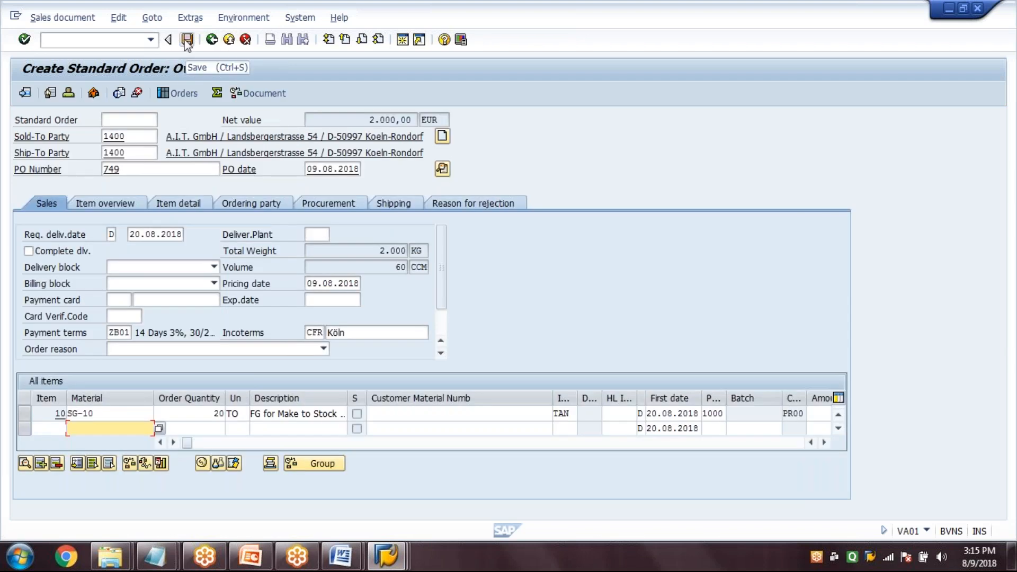
# Check the requested delivery date in the order header and save the standard order
pyautogui.click(130, 236)
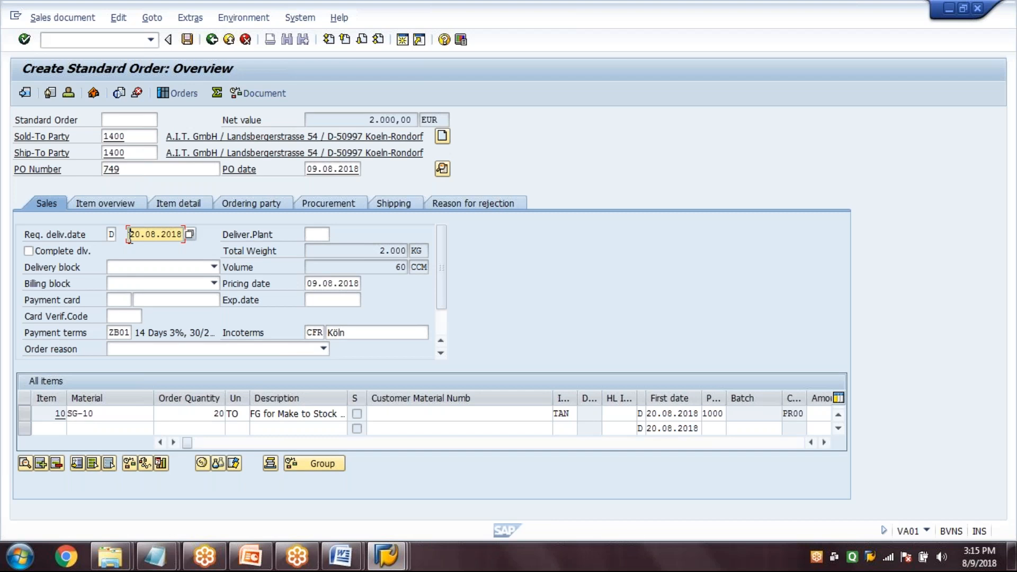
pyautogui.moveTo(129, 236); pyautogui.dragTo(225, 262)
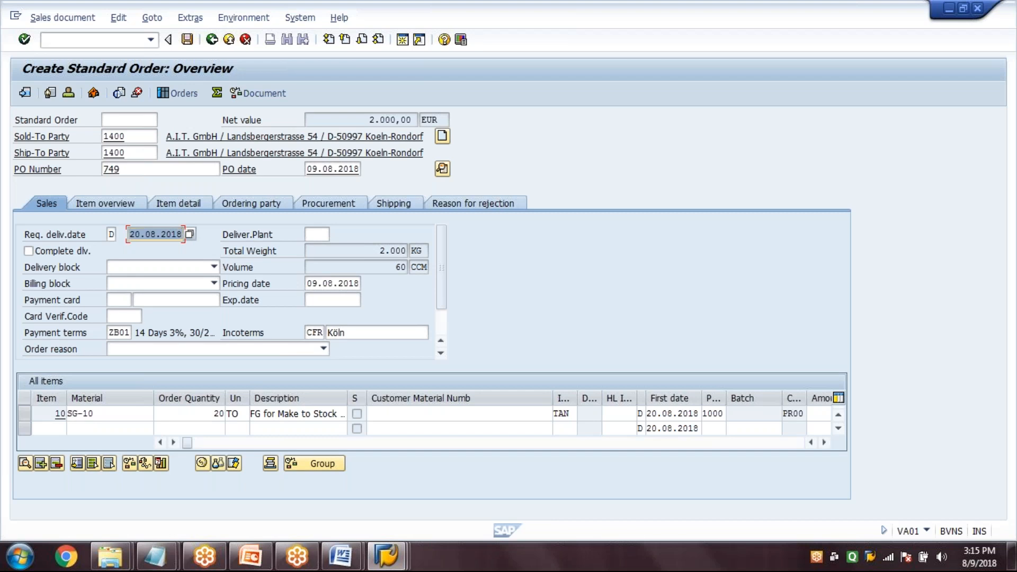
pyautogui.press('Return')
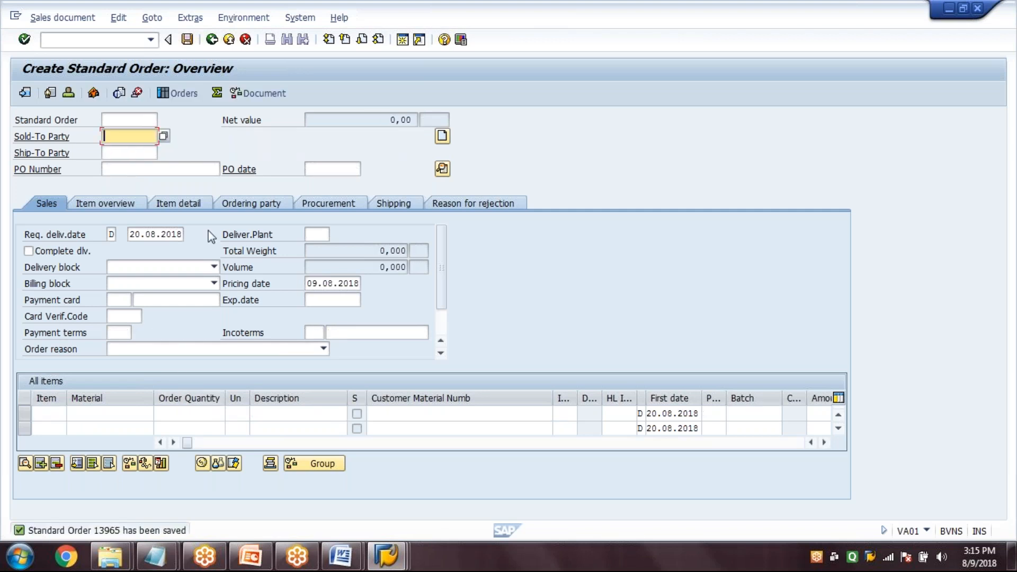
# Create an outbound delivery for the saved sales order in VL01N with shipping point 1000 and selection date 20.08.2018
pyautogui.click(123, 40)
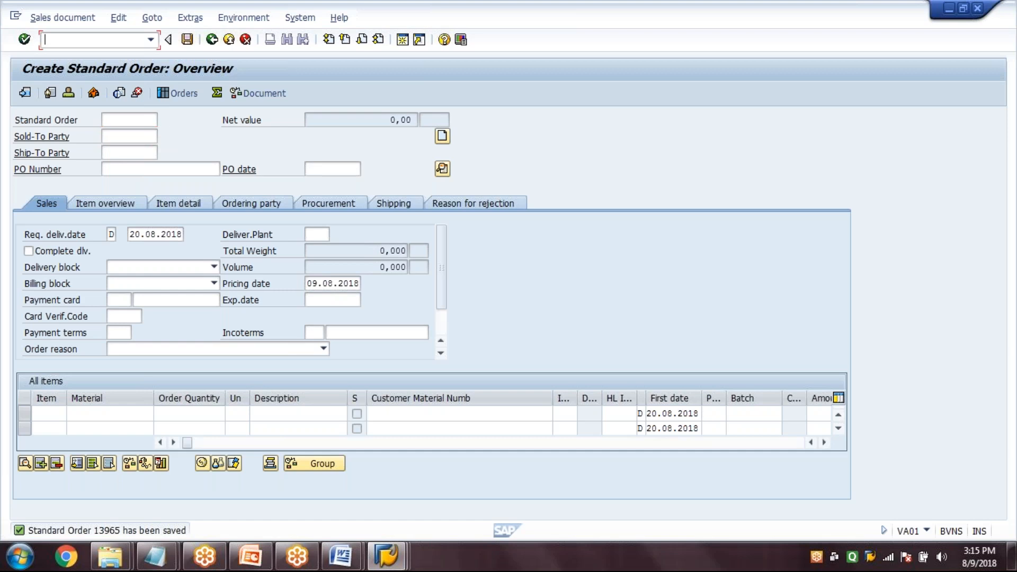
pyautogui.write('/NVL01')
pyautogui.press('Return')
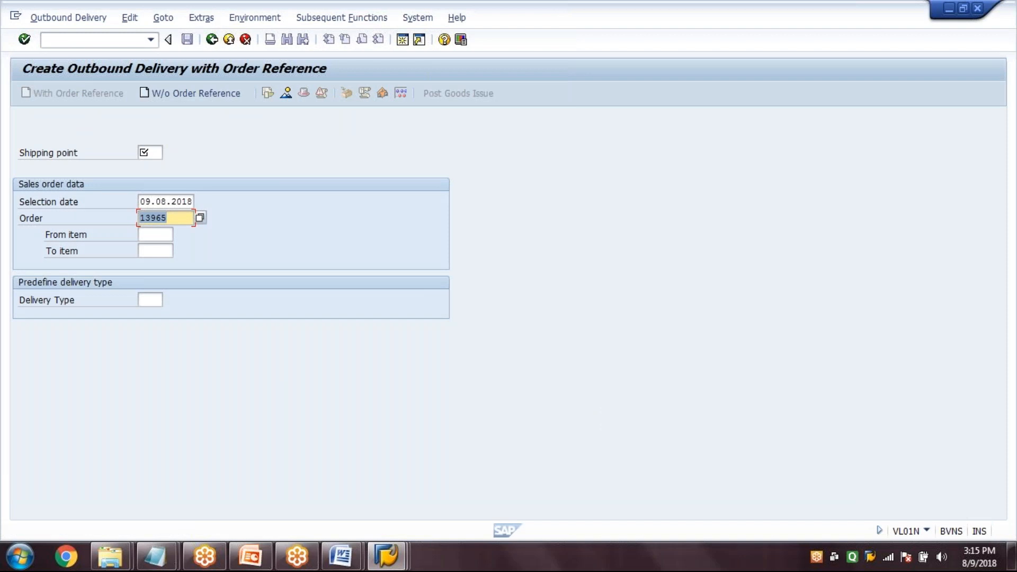
pyautogui.click(151, 153)
pyautogui.write('1000')
pyautogui.press('Tab')
pyautogui.write('20.08.2018')
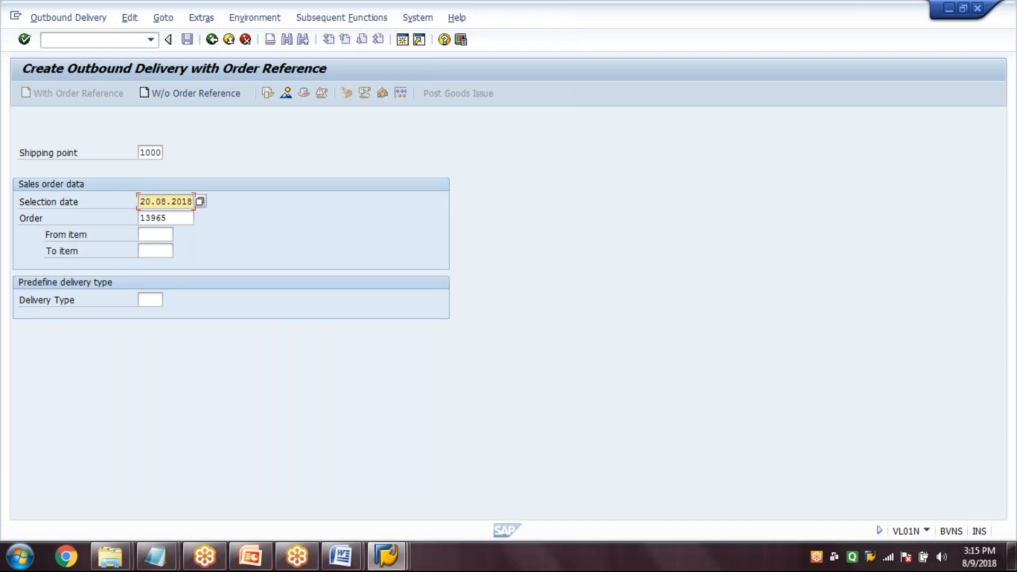
pyautogui.press('Tab')
pyautogui.press('Return')
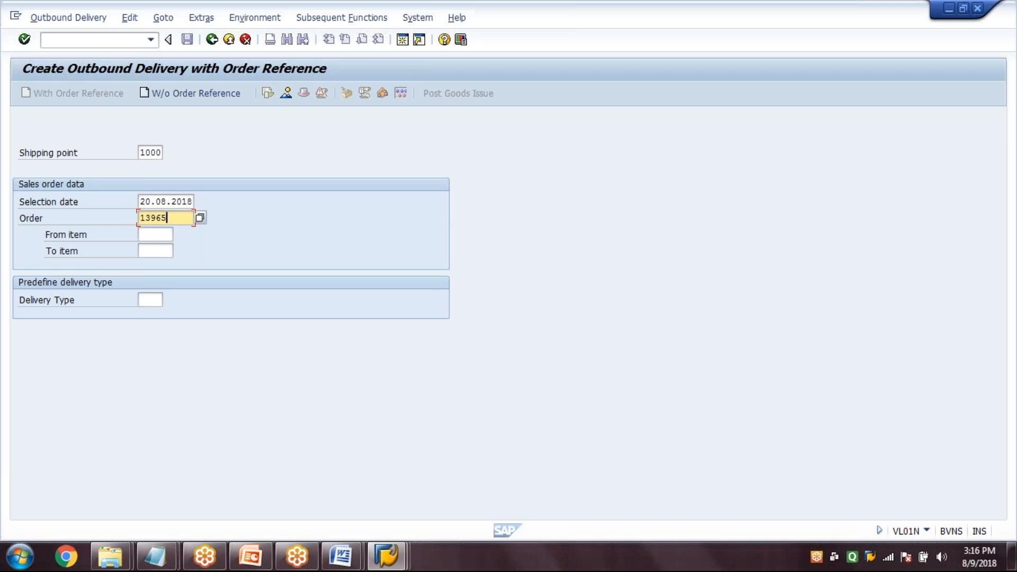
pyautogui.press('Return')
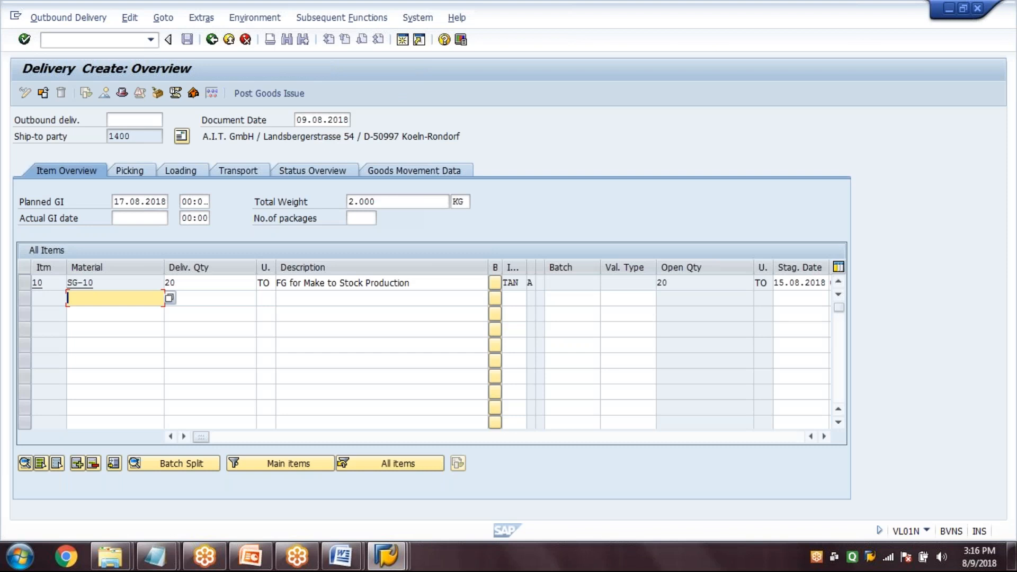
# Review the new delivery's picking and goods movement data, and save the outbound delivery
pyautogui.click(130, 170)
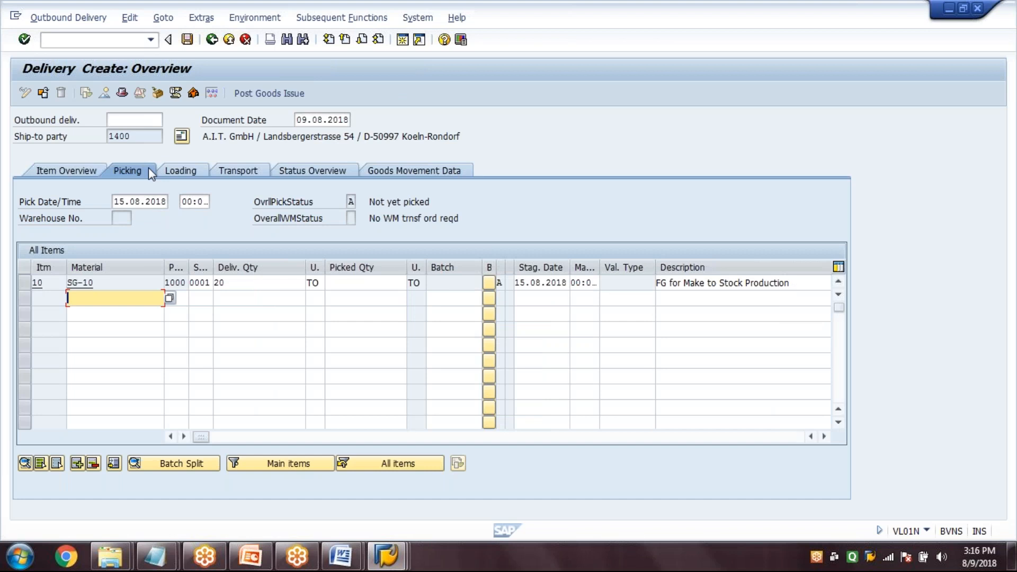
pyautogui.click(254, 283)
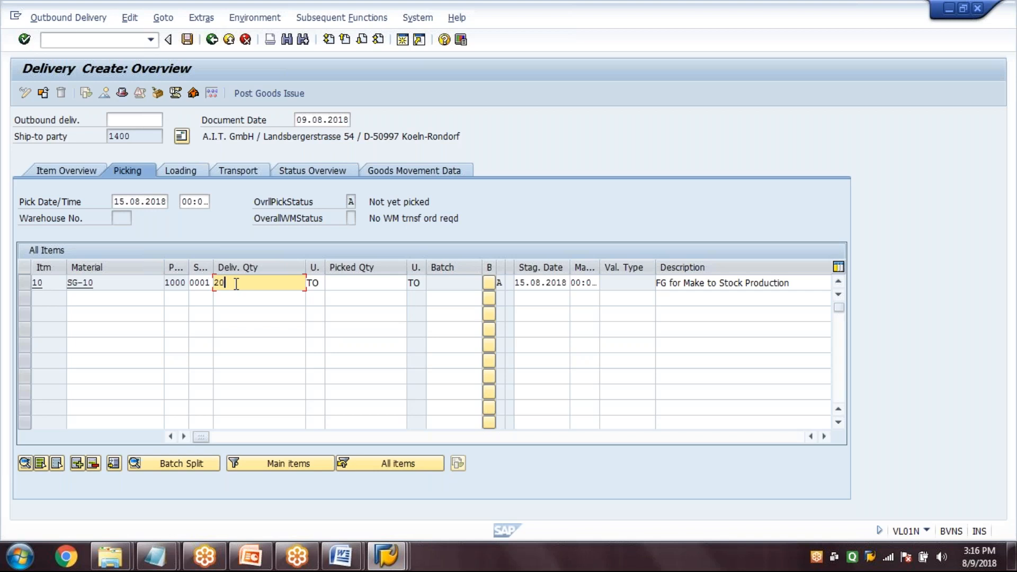
pyautogui.click(403, 202)
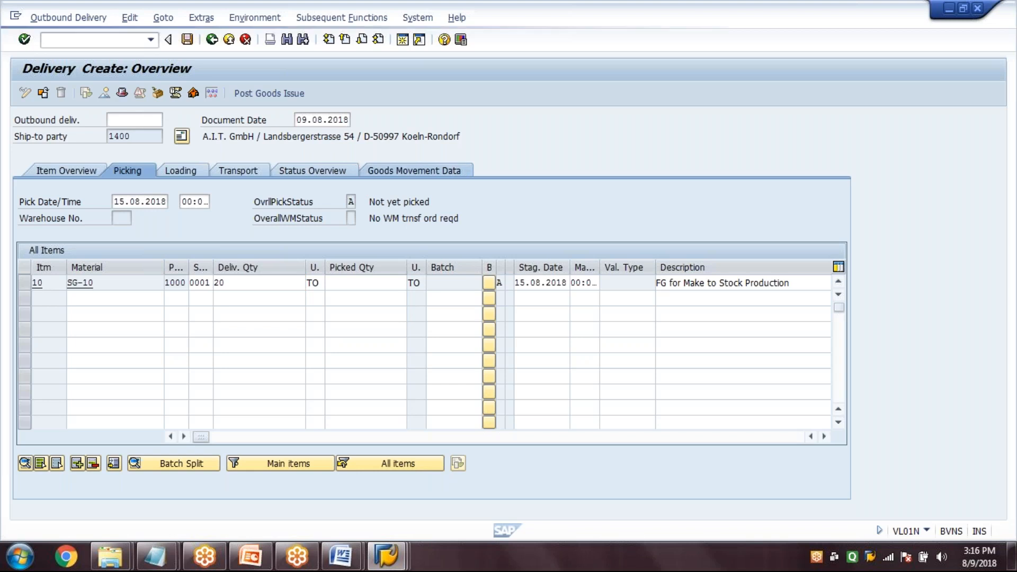
pyautogui.click(414, 171)
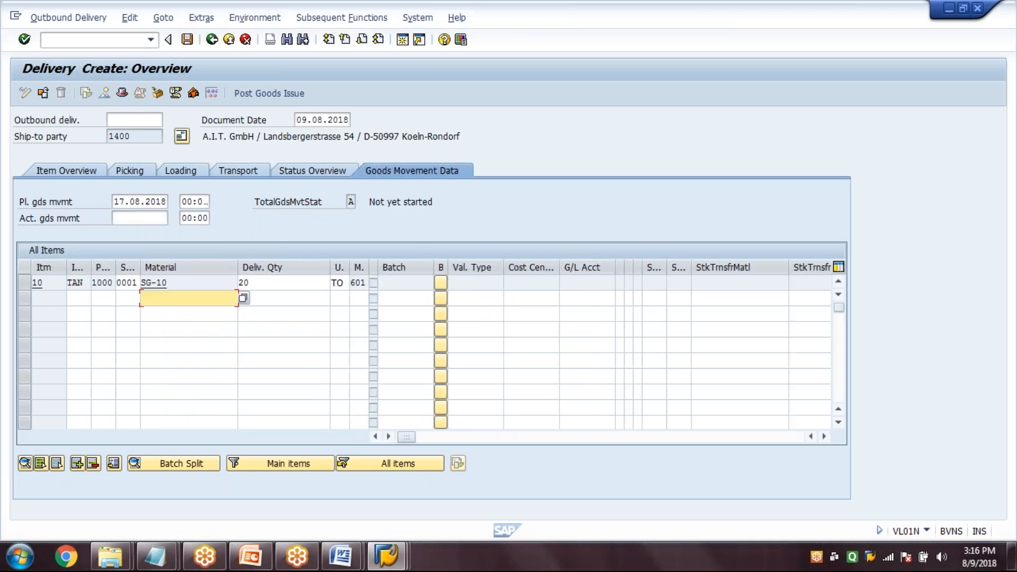
pyautogui.moveTo(478, 209); pyautogui.dragTo(367, 203)
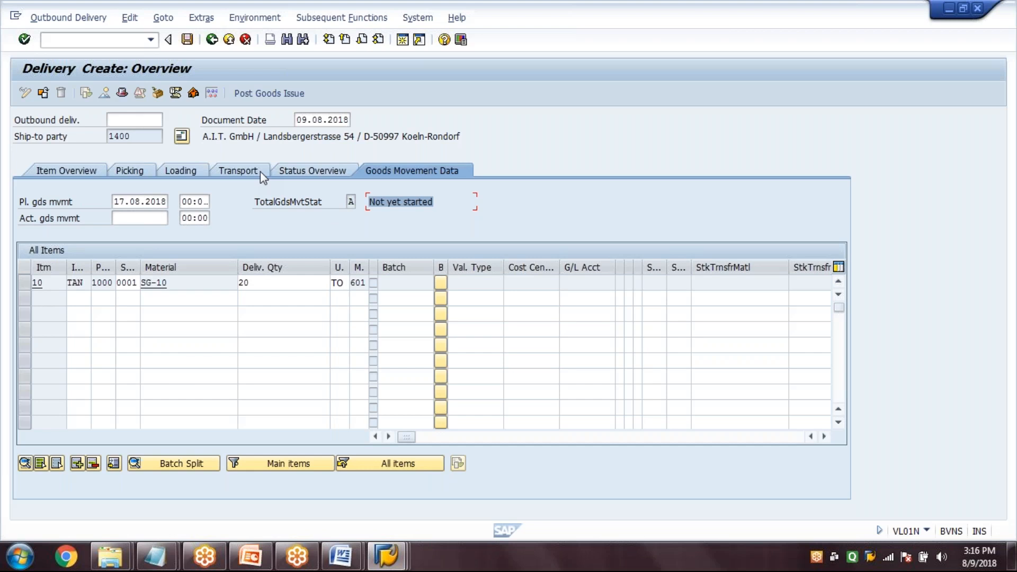
pyautogui.click(188, 42)
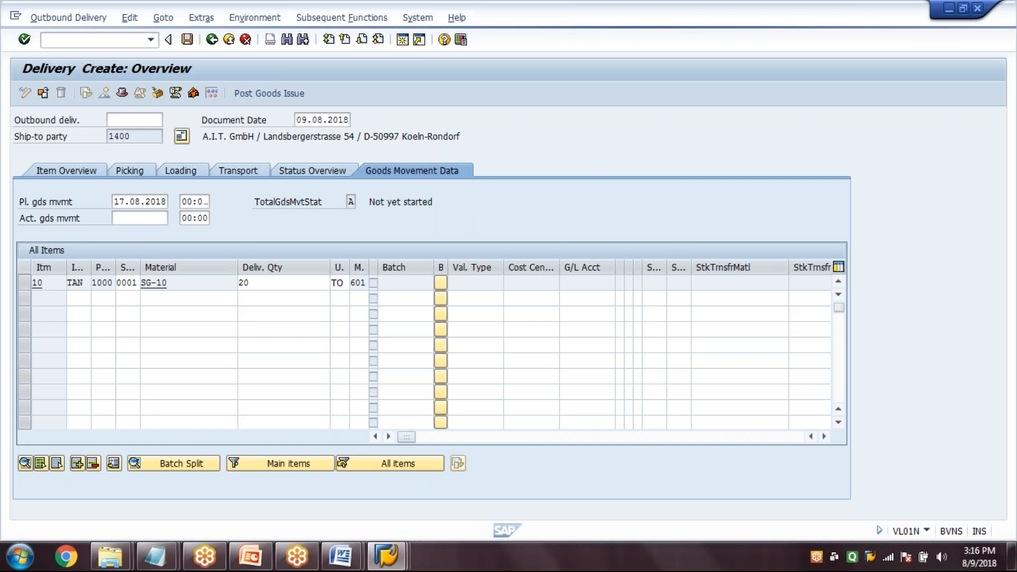
pyautogui.hotkey('ctrl', 's')
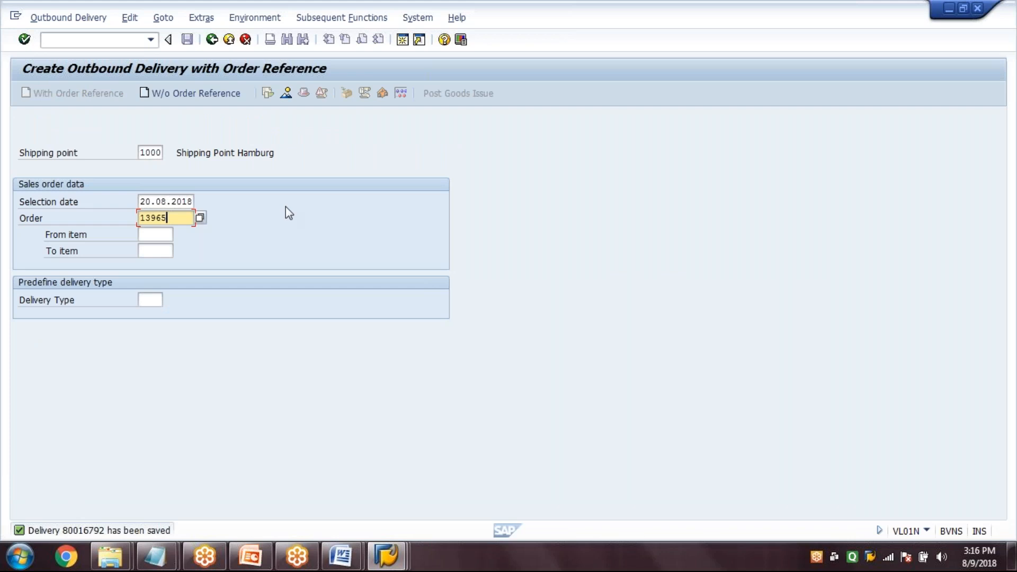
# Open the saved outbound delivery for change in VL02N, enter a picked quantity of 20 for SG-10 and check the overall picking status
pyautogui.click(212, 42)
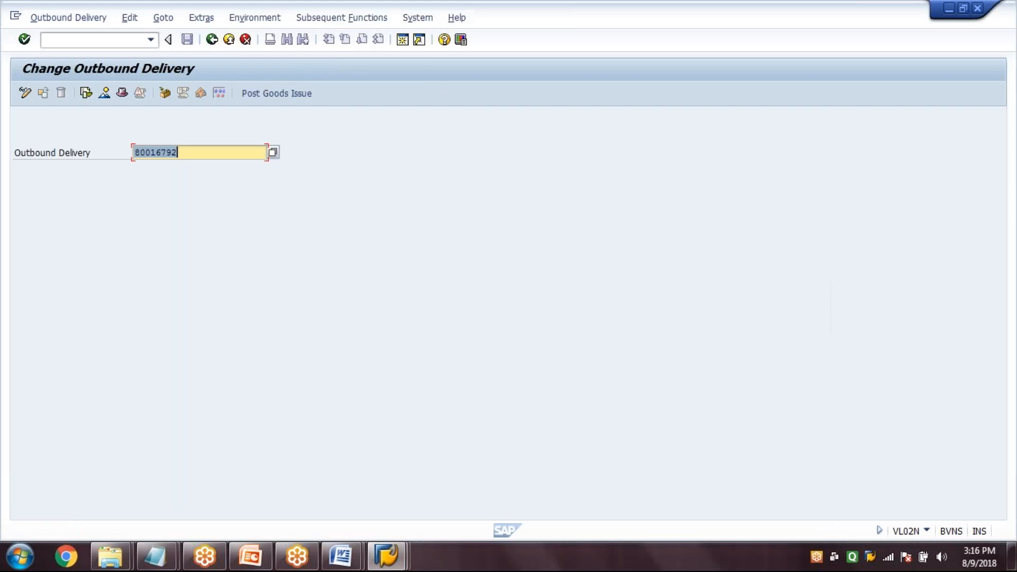
pyautogui.press('Return')
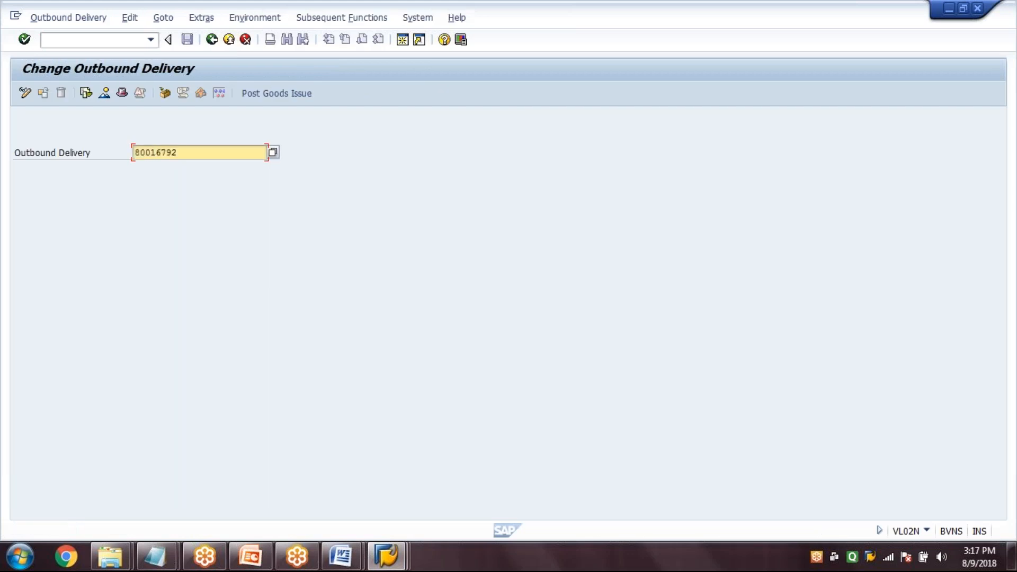
pyautogui.press('Return')
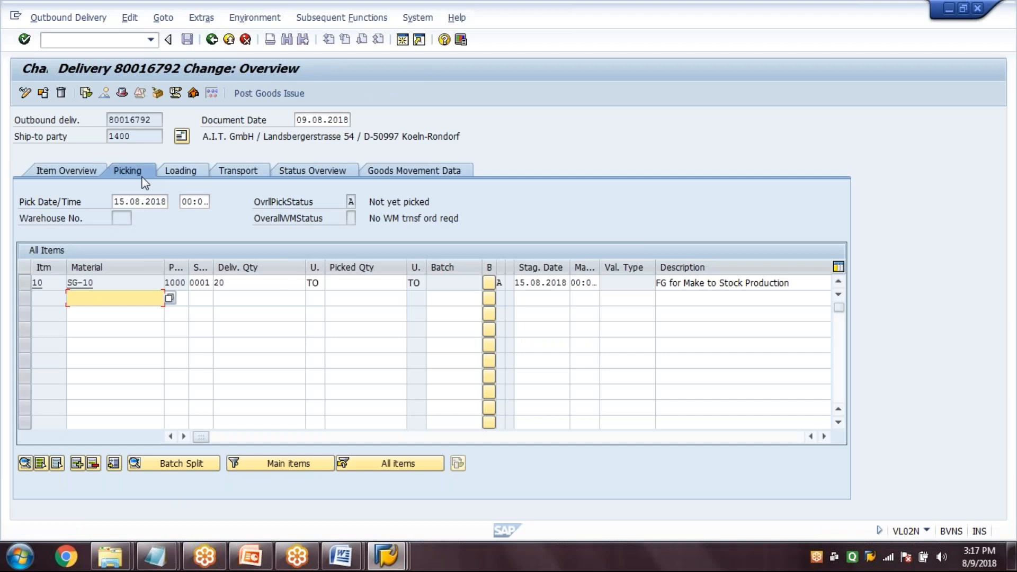
pyautogui.click(251, 283)
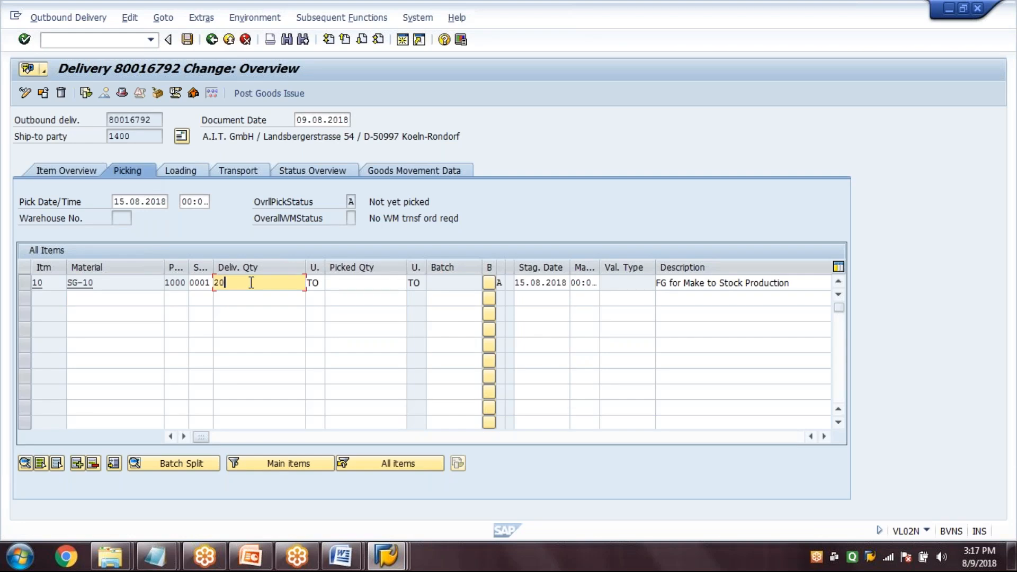
pyautogui.click(343, 283)
pyautogui.write('20')
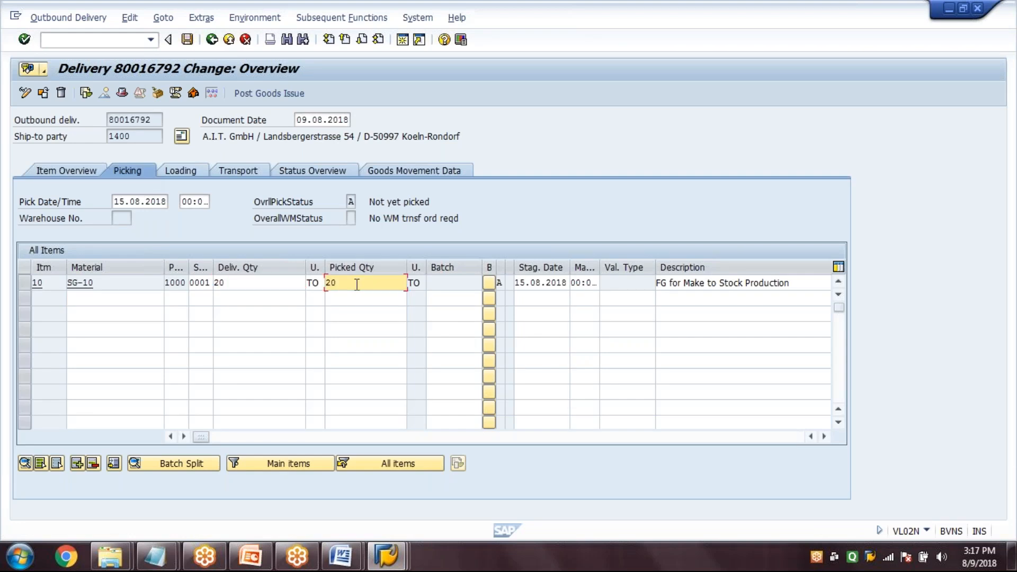
pyautogui.click(371, 203)
pyautogui.moveTo(371, 203); pyautogui.dragTo(440, 202)
pyautogui.click(410, 206)
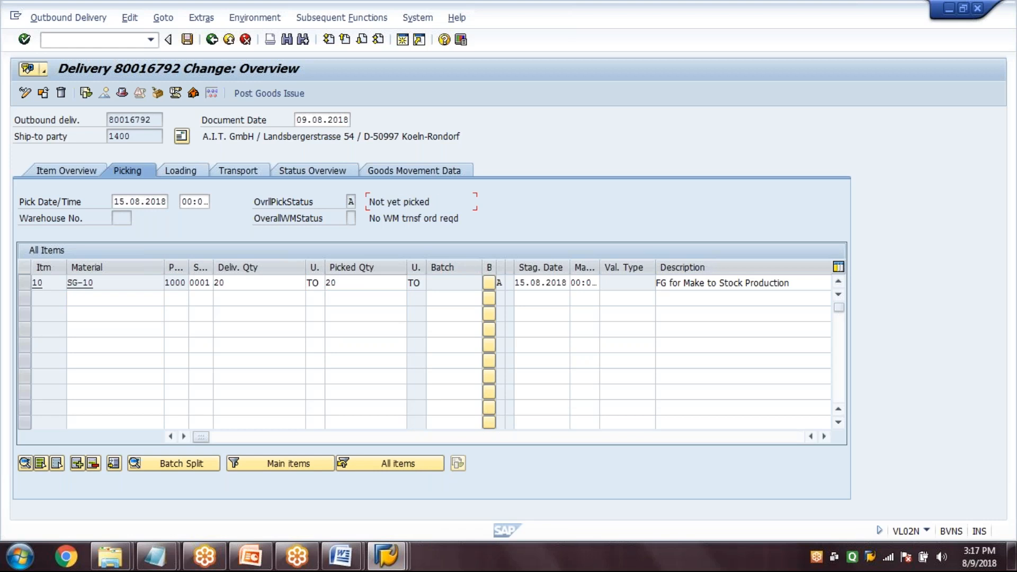
pyautogui.press('Return')
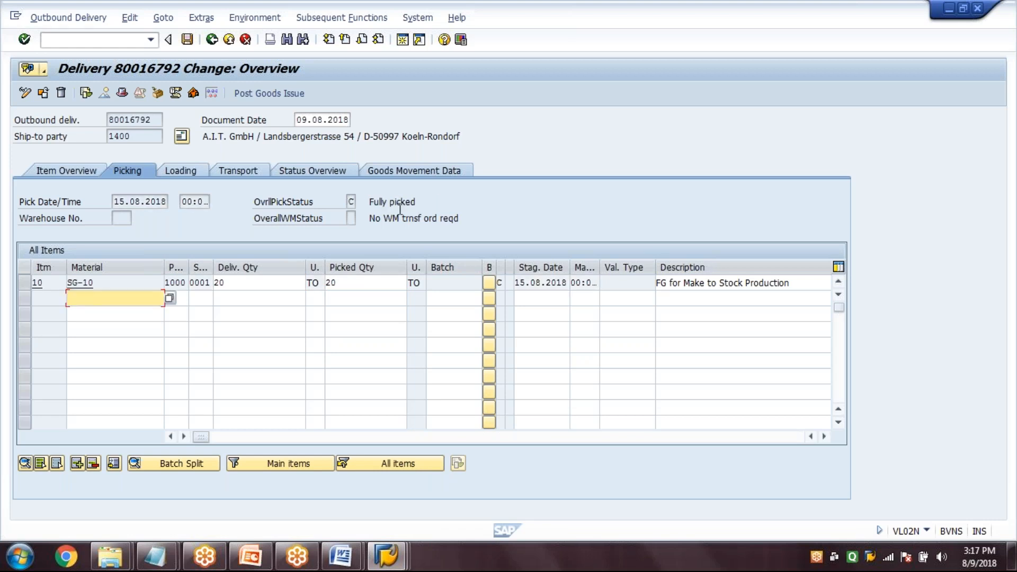
pyautogui.moveTo(418, 203); pyautogui.dragTo(357, 204)
pyautogui.click(382, 202)
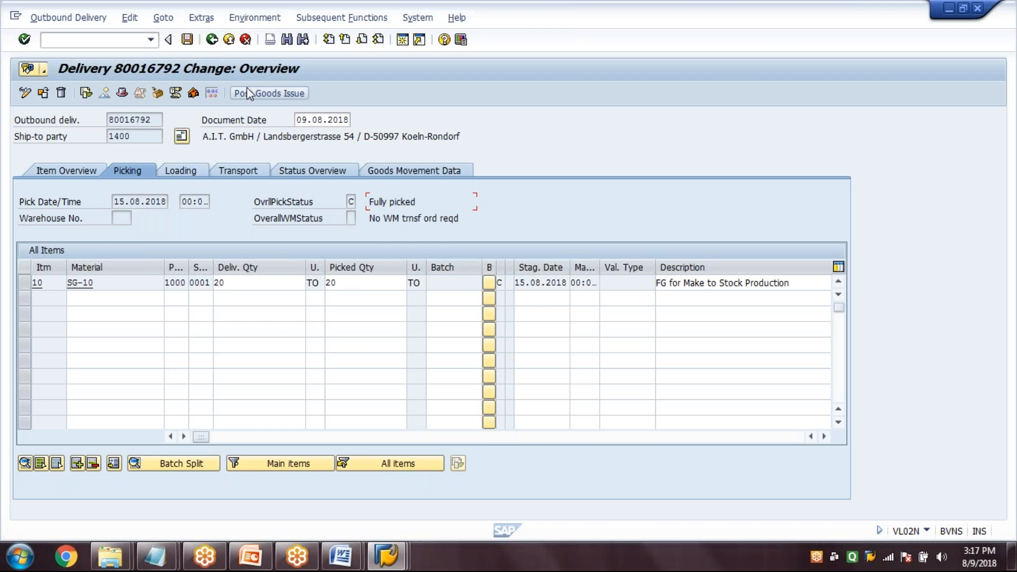
# Check the delivery's goods movement status and post the goods issue
pyautogui.click(421, 171)
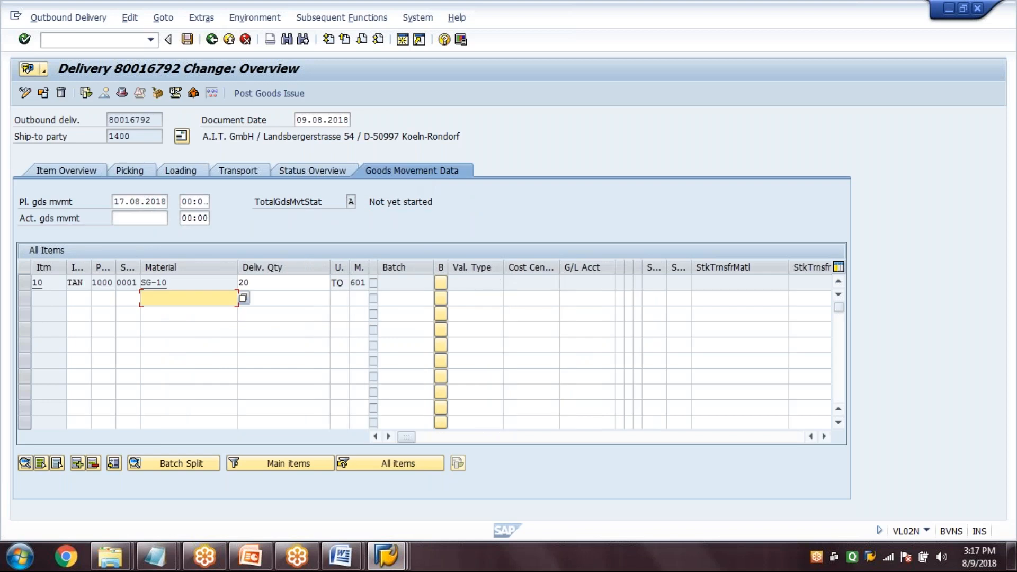
pyautogui.moveTo(434, 203); pyautogui.dragTo(369, 203)
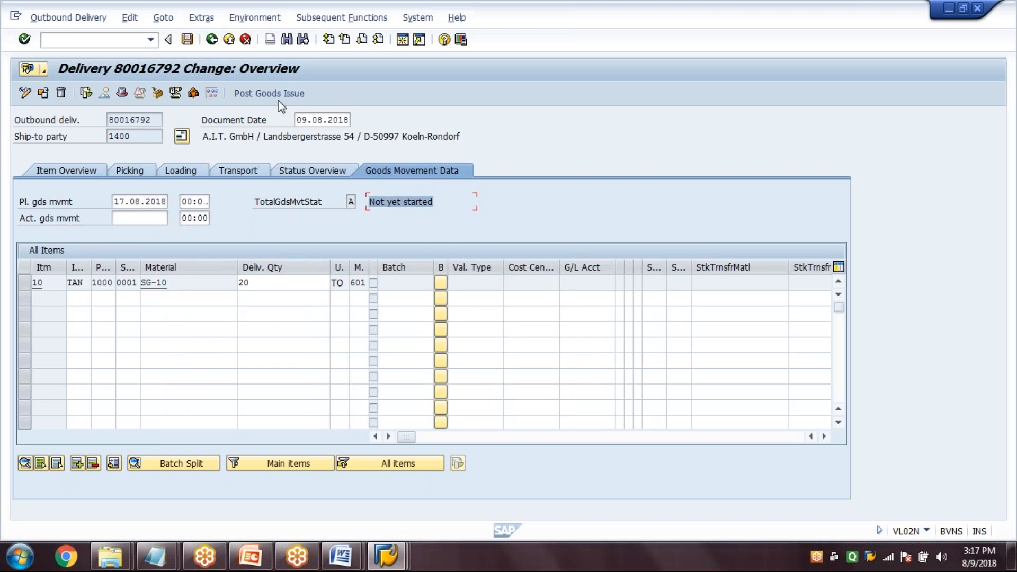
pyautogui.click(266, 92)
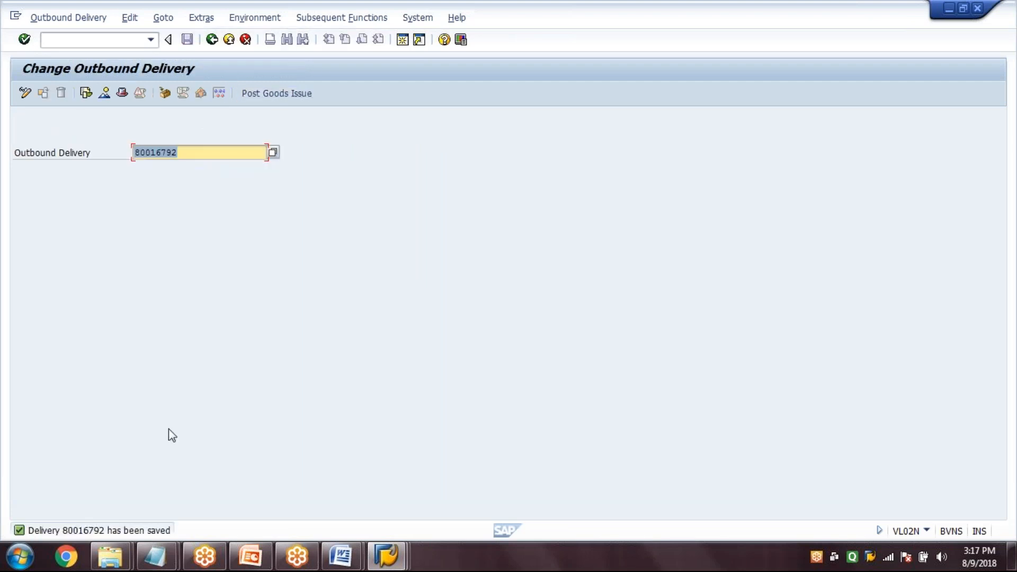
# Leave the delivery transaction, then refresh the SG-10 stock overview in the MMBE session and check the unrestricted-use stock
pyautogui.click(212, 41)
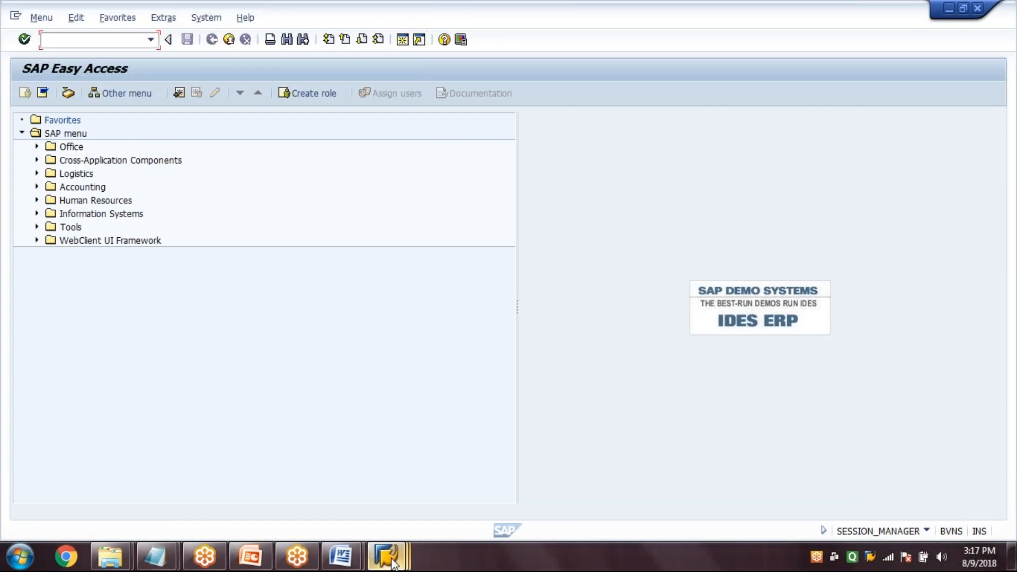
pyautogui.click(392, 560)
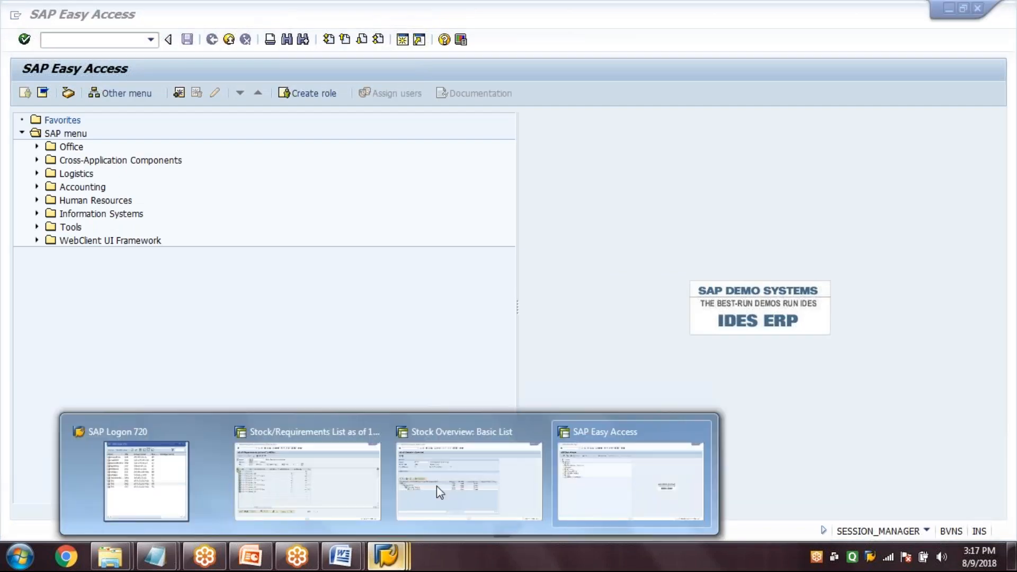
pyautogui.click(436, 485)
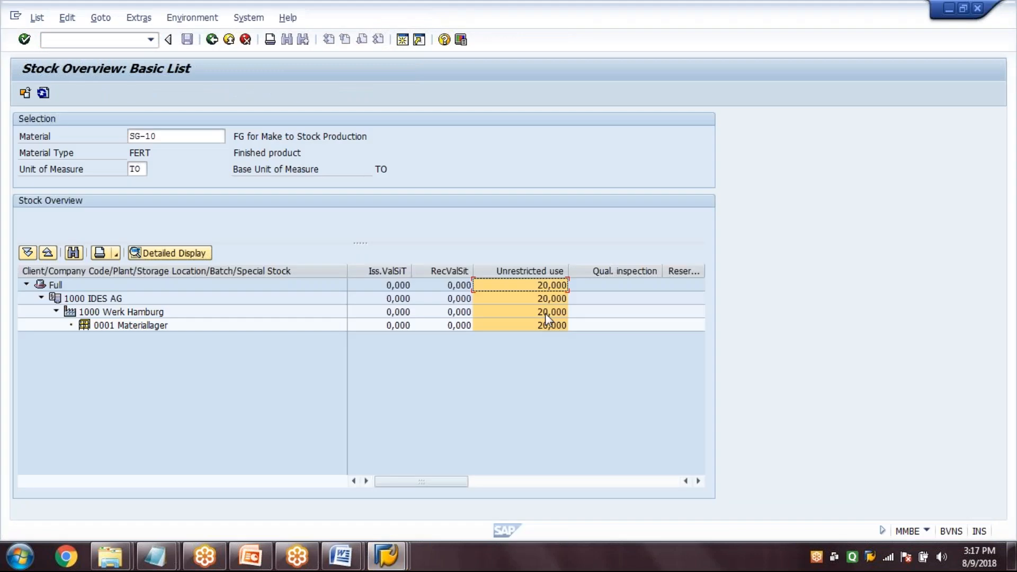
pyautogui.click(44, 93)
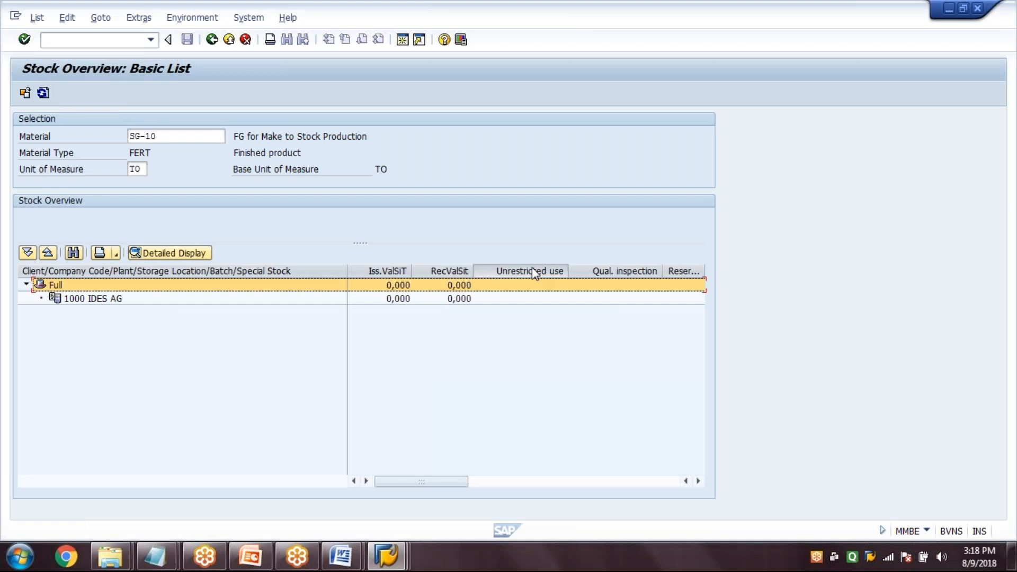
pyautogui.click(532, 269)
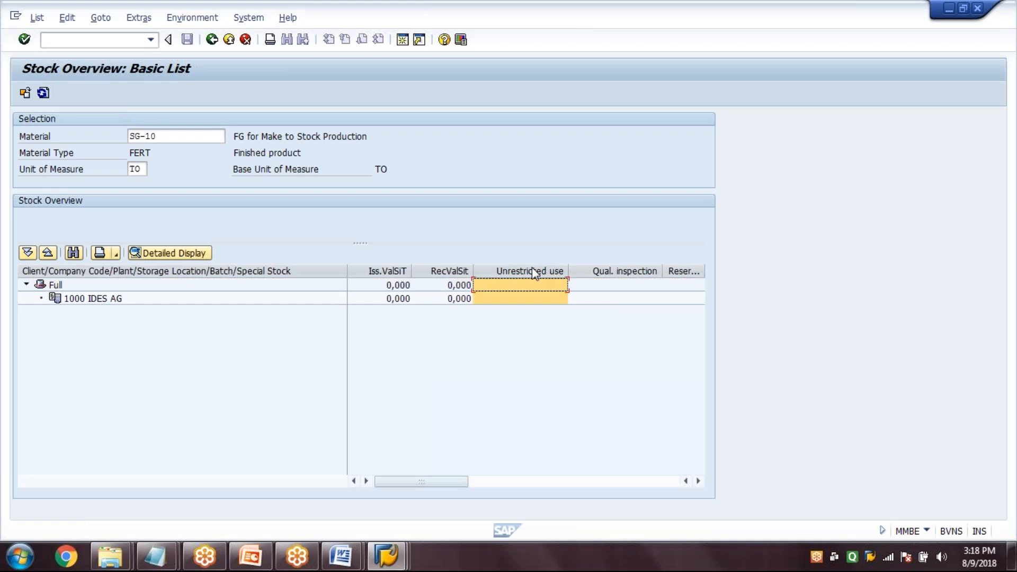
pyautogui.click(214, 43)
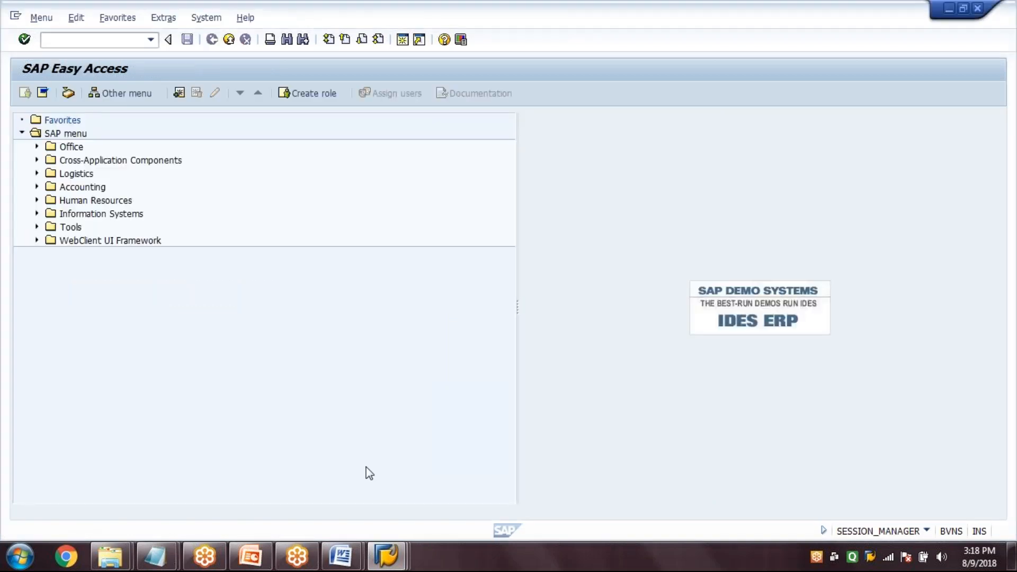
# Refresh the MD04 stock/requirements list for SG-10 in plant 1000 to check stock after the goods issue
pyautogui.moveTo(386, 556)
pyautogui.moveTo(291, 460)
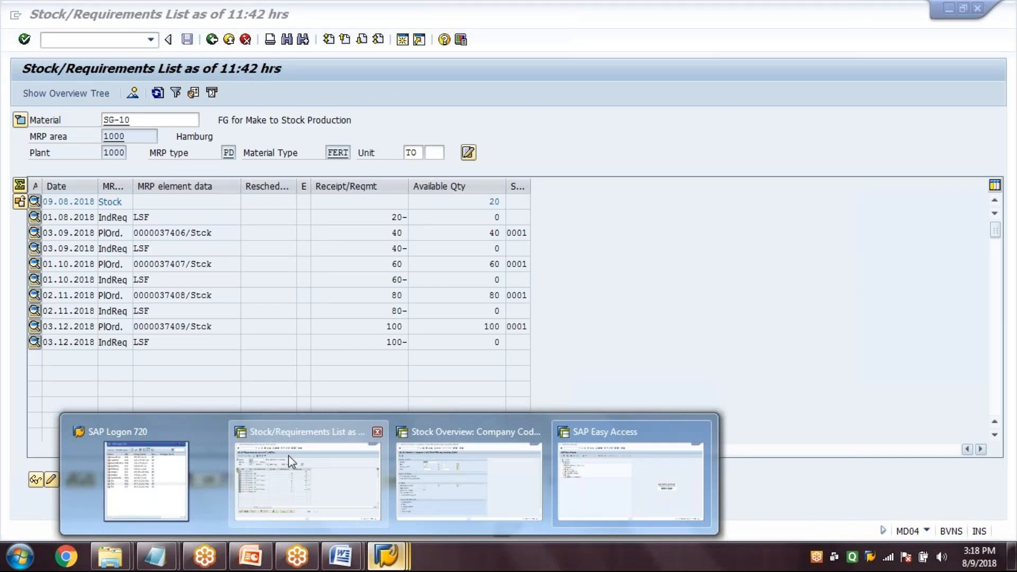
pyautogui.click(291, 461)
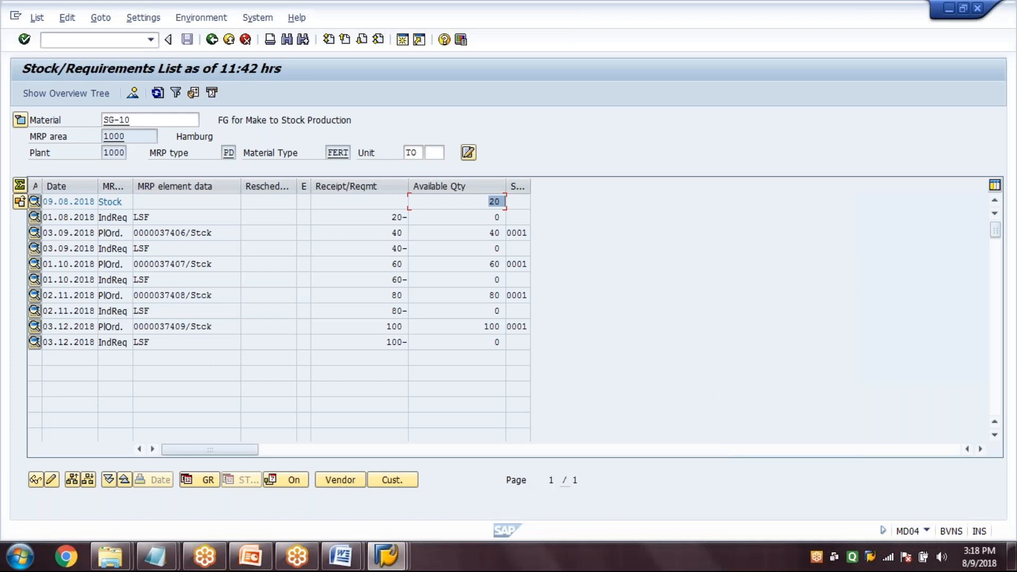
pyautogui.press('F5')
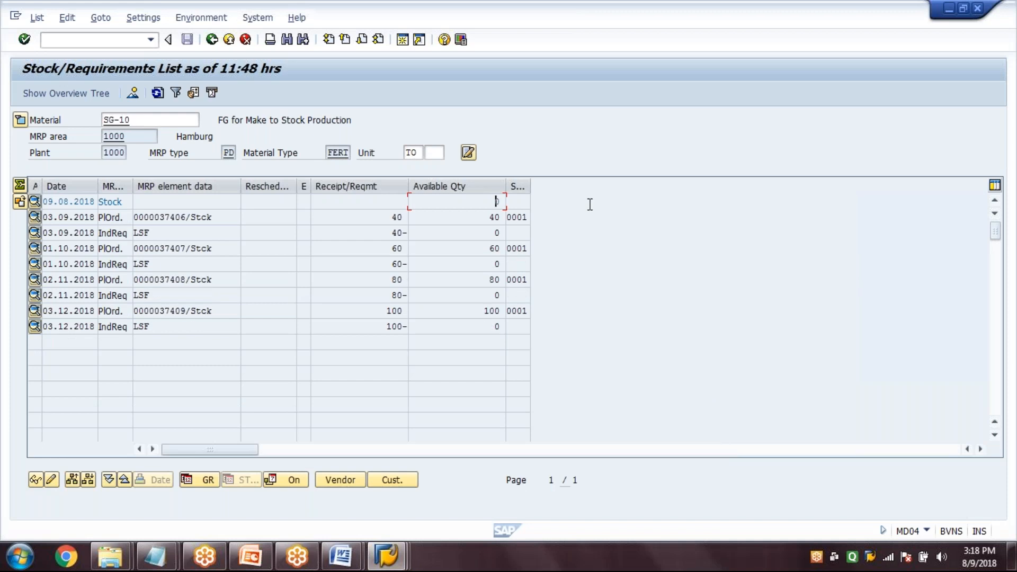
# Create and save the billing document for the outbound delivery in VF01, and return to SAP Easy Access
pyautogui.click(387, 557)
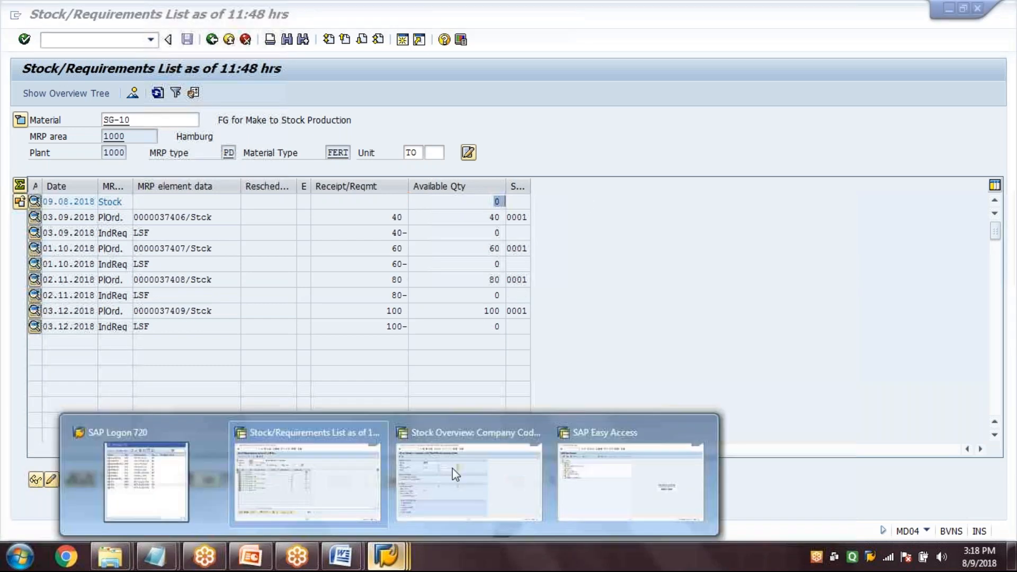
pyautogui.click(585, 497)
pyautogui.write('VF01')
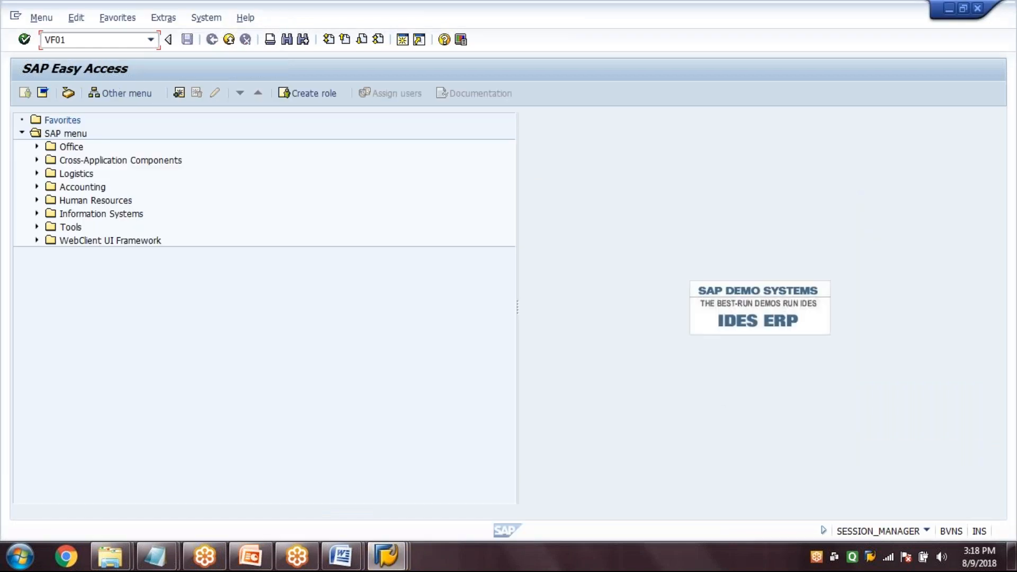
pyautogui.press('Return')
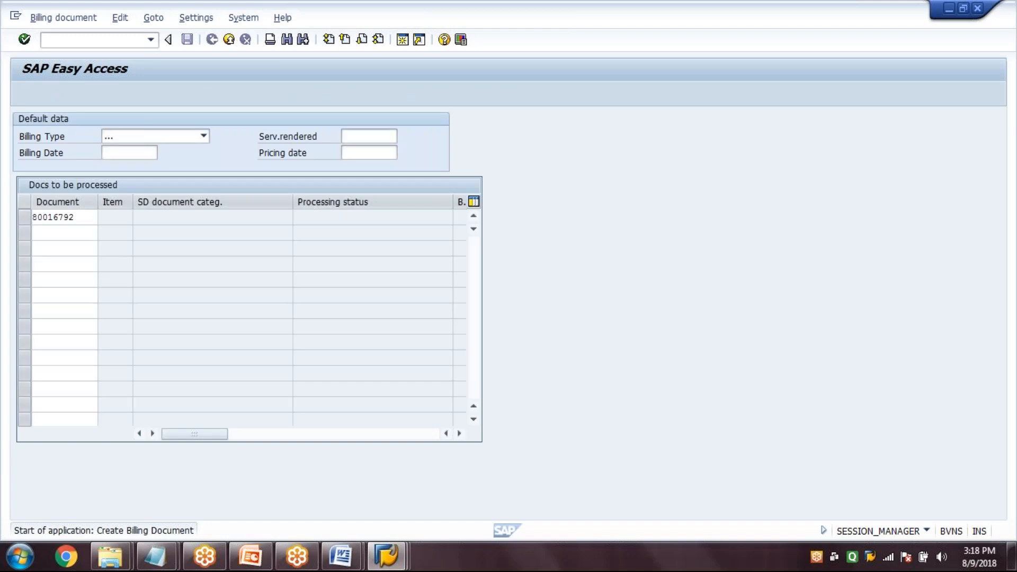
pyautogui.press('Return')
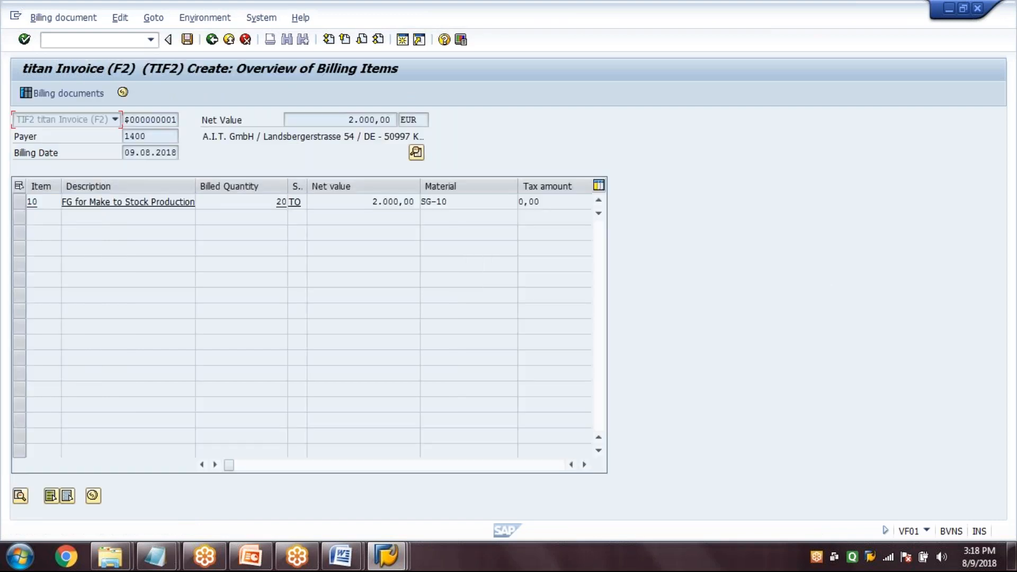
pyautogui.hotkey('ctrl', 's')
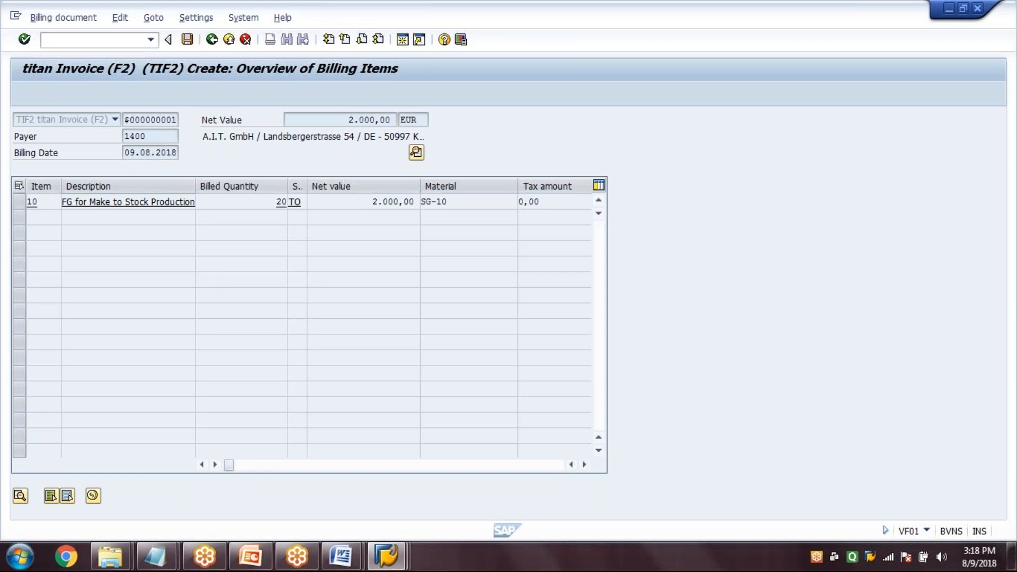
pyautogui.click(211, 39)
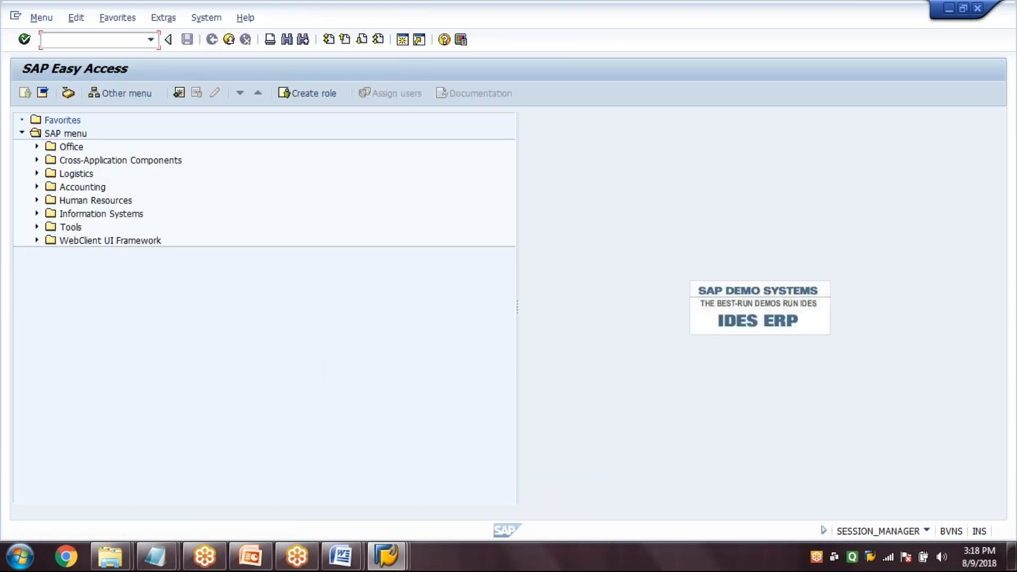
# Display the saved sales order in VA03 and open its document flow
pyautogui.write('VA03')
pyautogui.press('Return')
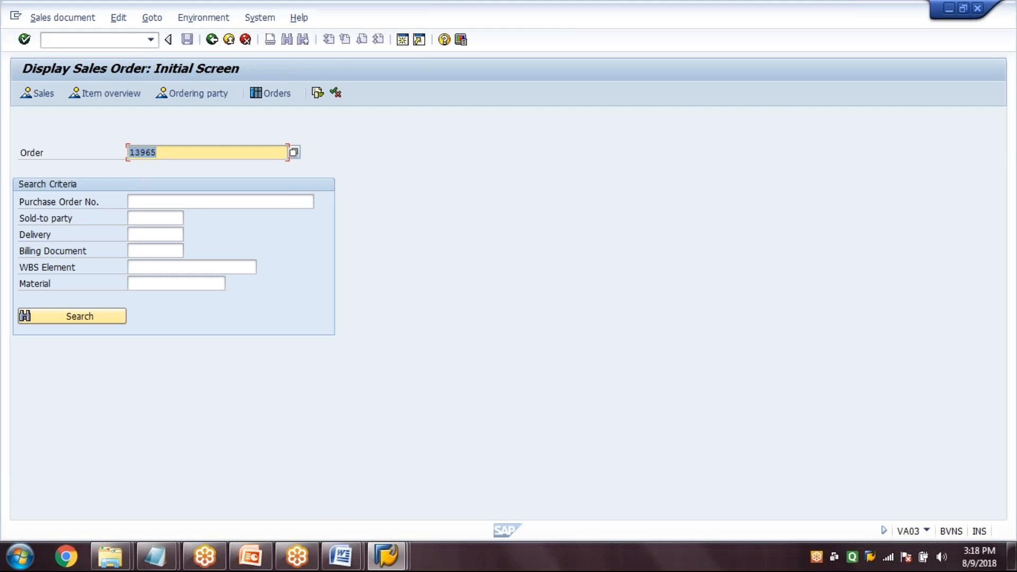
pyautogui.press('Return')
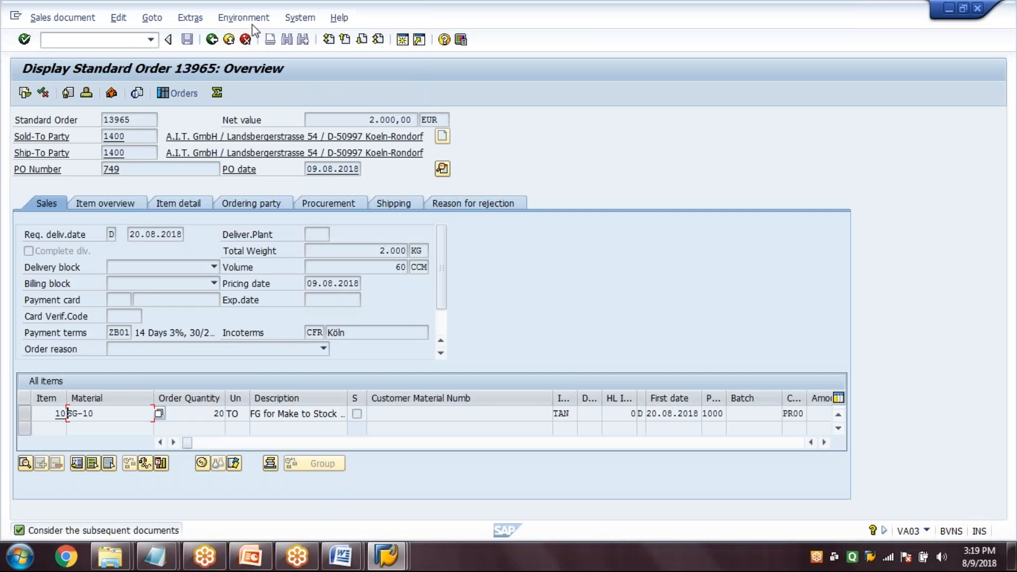
pyautogui.click(243, 17)
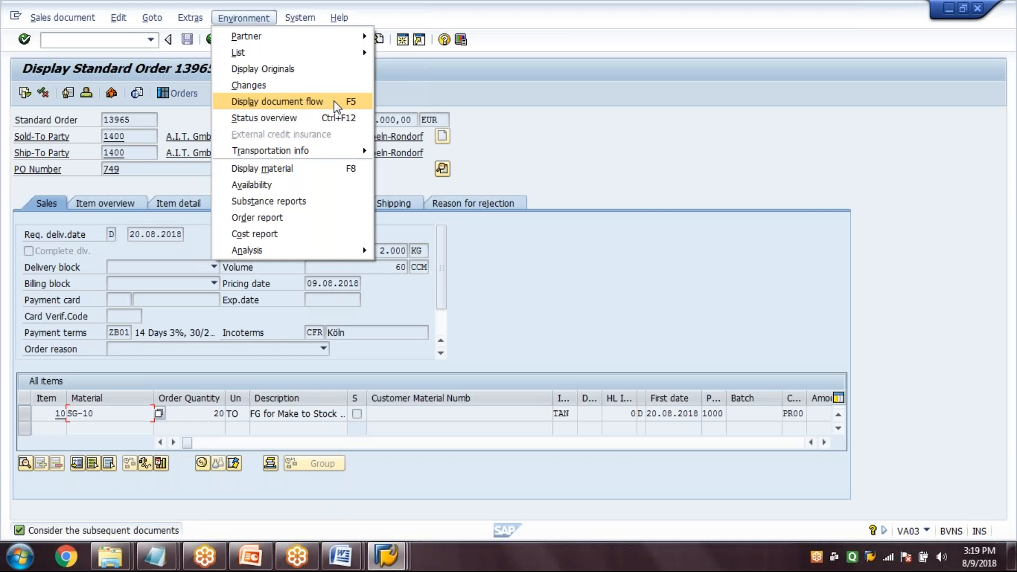
pyautogui.click(334, 100)
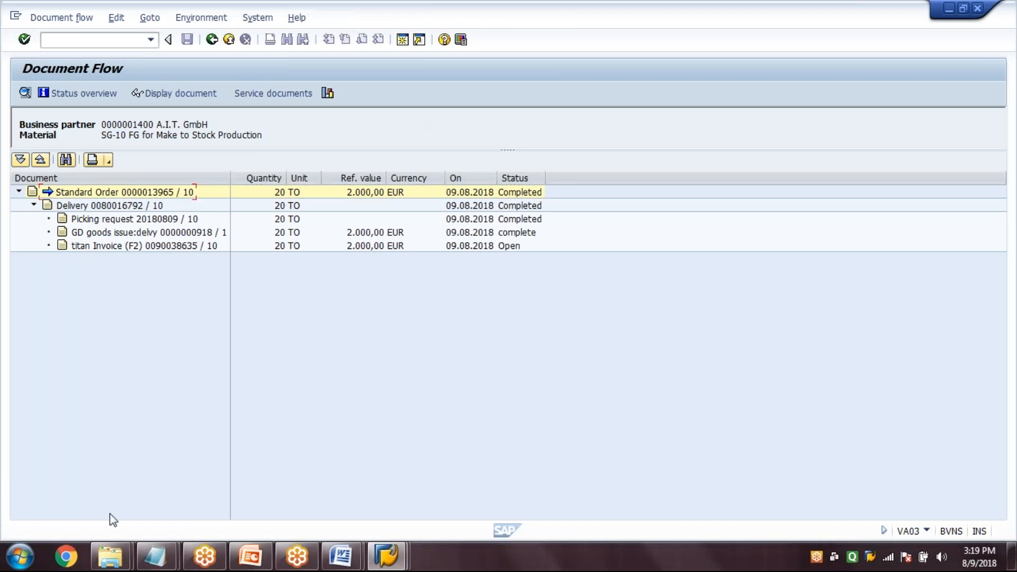
# Go through the delivery, picking request, goods issue and invoice in the document flow, and return to SAP Easy Access
pyautogui.press('Down')
pyautogui.press('Down')
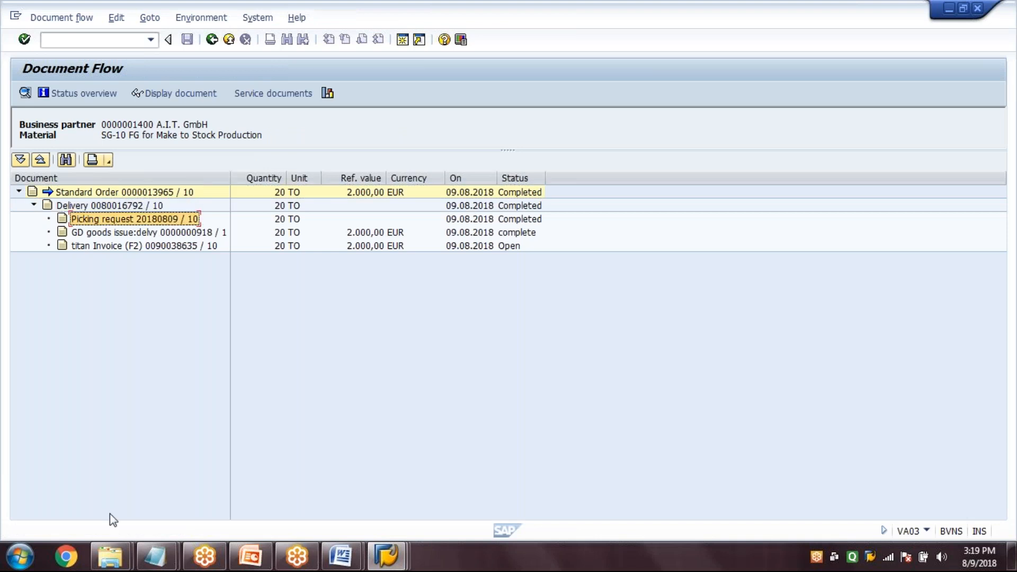
pyautogui.press('Down')
pyautogui.press('Down')
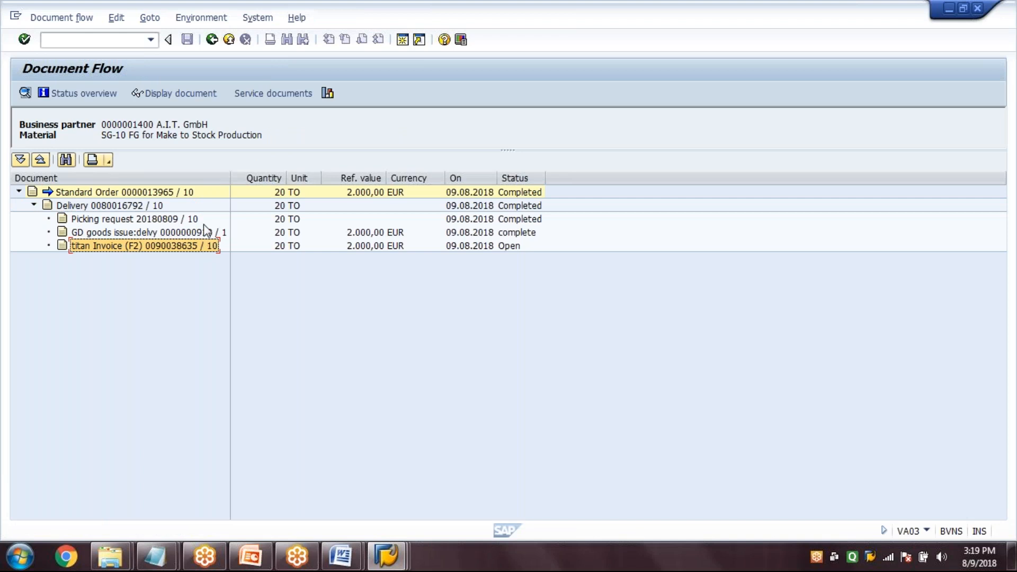
pyautogui.click(212, 39)
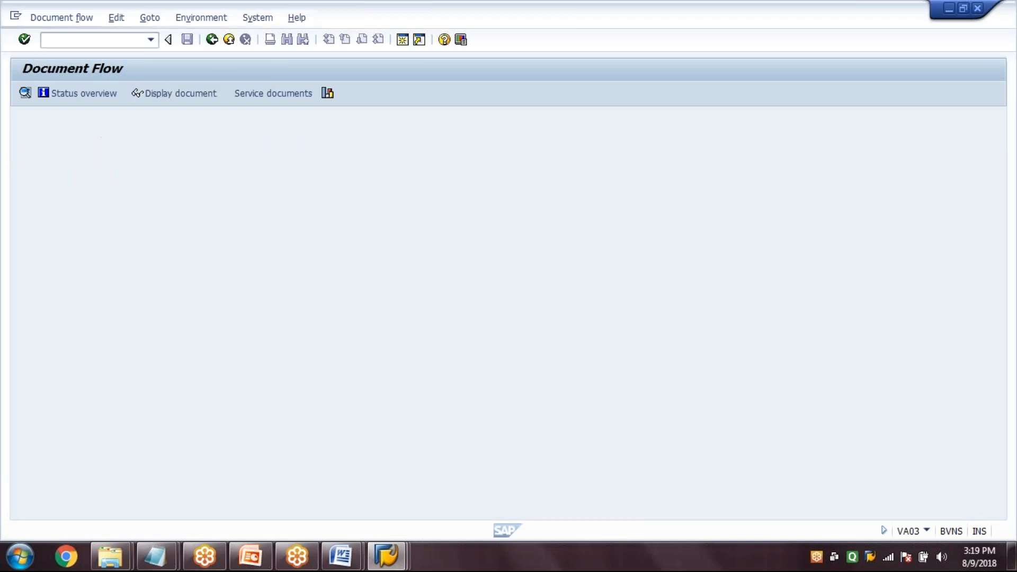
pyautogui.press('F3')
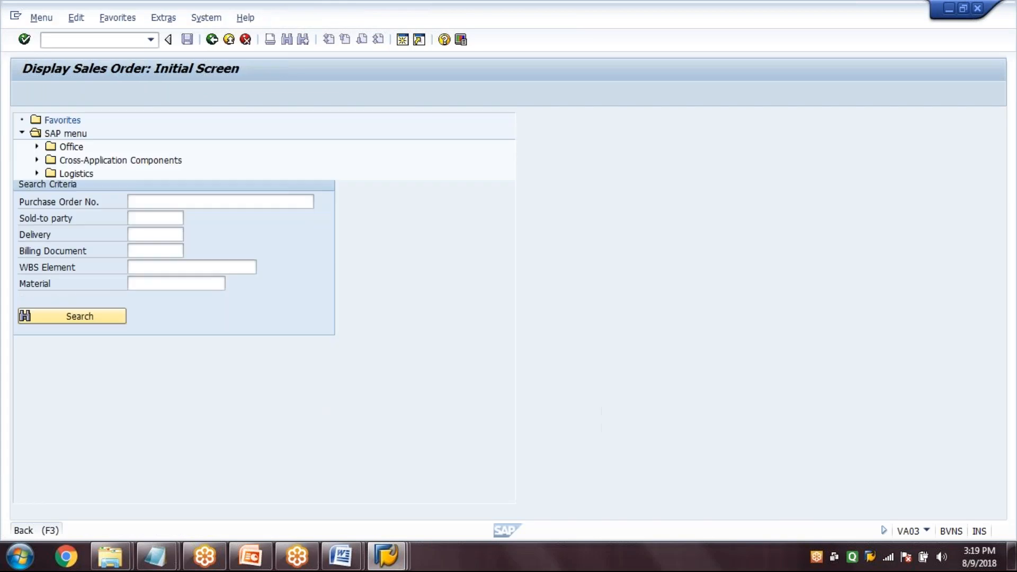
# Switch to the PowerPoint presentation and show the transaction code list slide as a slide show
pyautogui.click(260, 555)
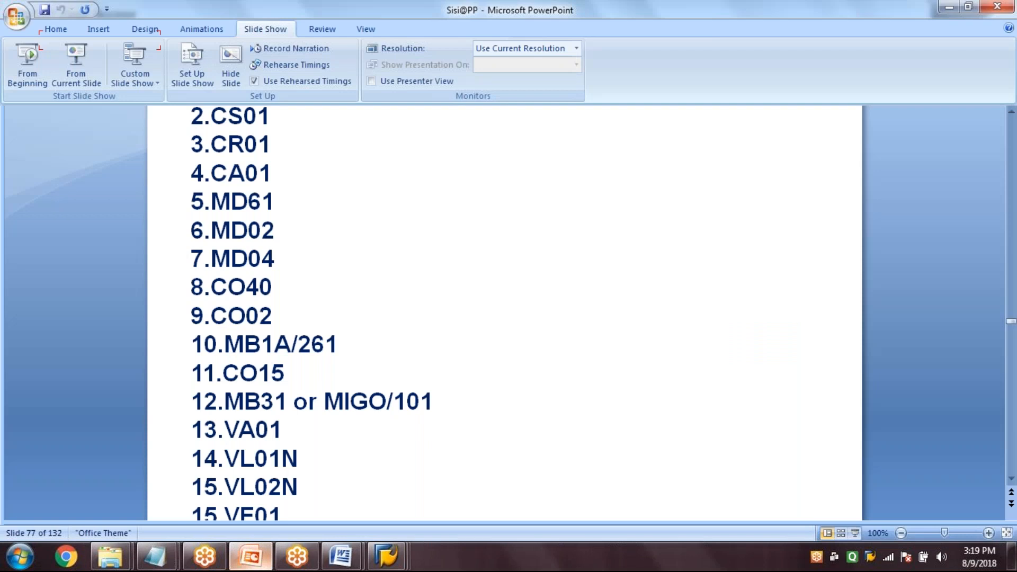
pyautogui.hotkey('shift', 'F5')
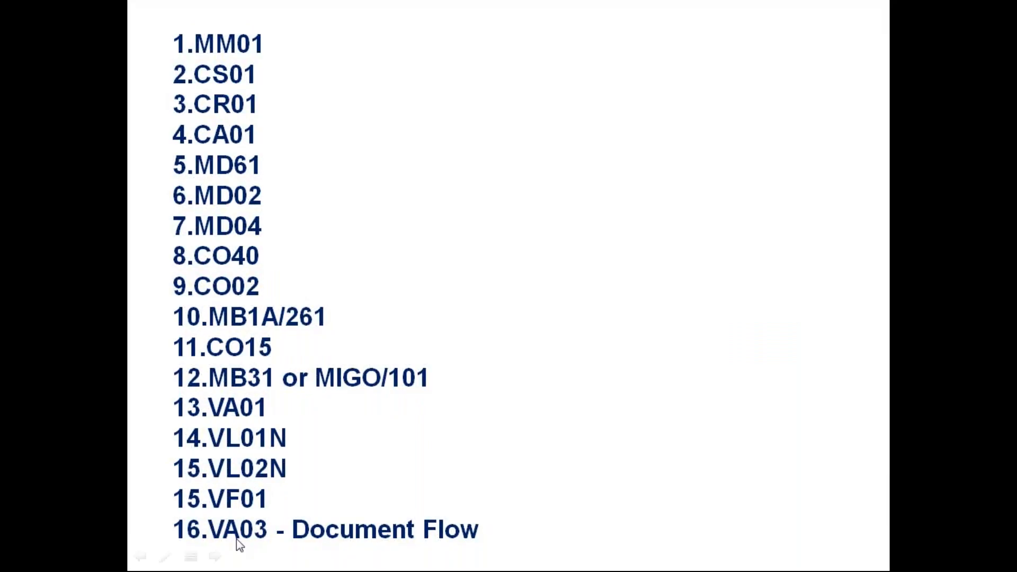
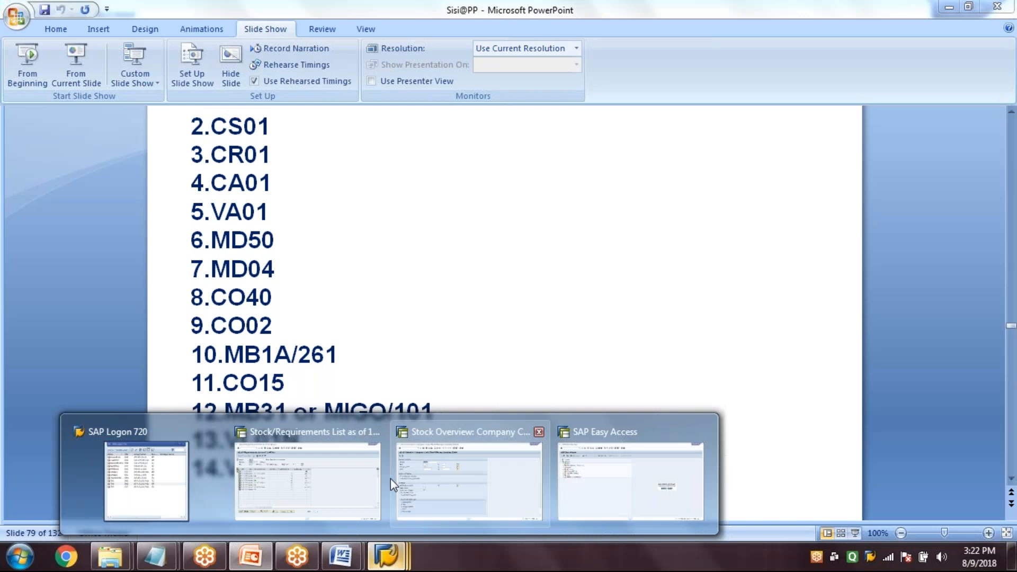
# Switch to the SAP session with the Stock/Requirements List, start transaction MM01 and open the view selection for new material SG-20
pyautogui.click(386, 478)
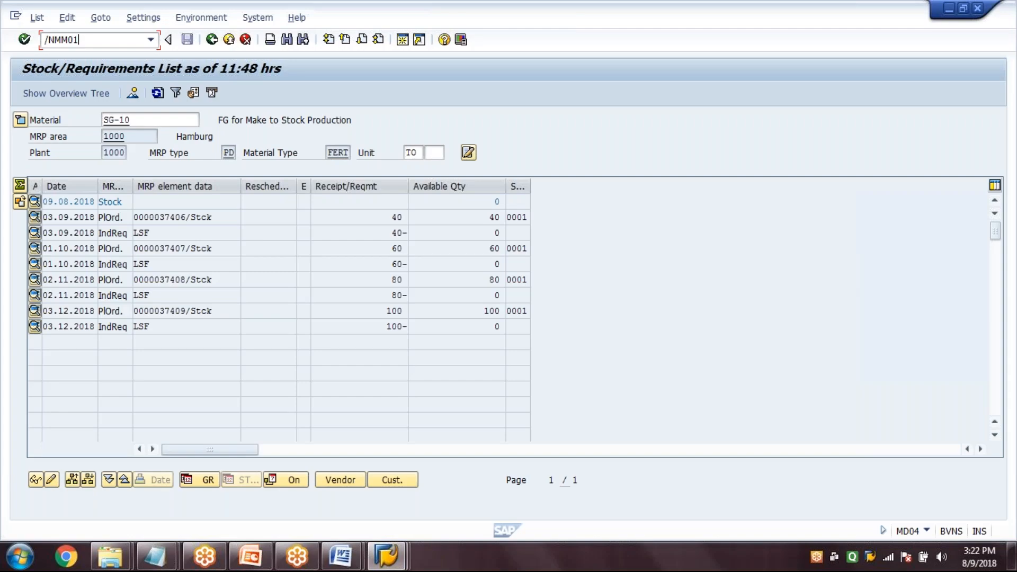
pyautogui.press('Return')
pyautogui.write('s')
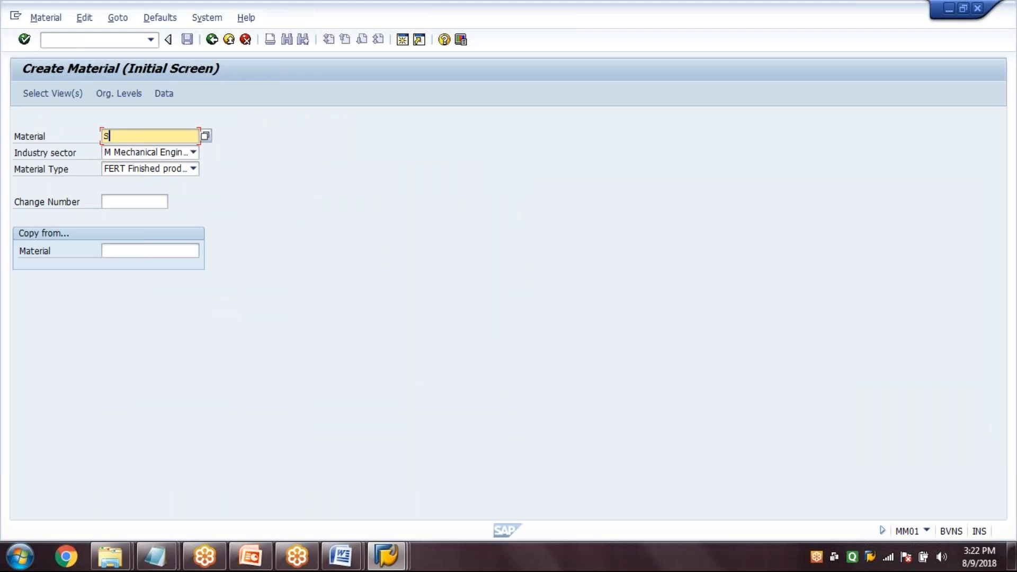
pyautogui.write('G')
pyautogui.press('Down')
pyautogui.press('Return')
pyautogui.press('BackSpace')
pyautogui.press('BackSpace')
pyautogui.write('20')
pyautogui.click(57, 98)
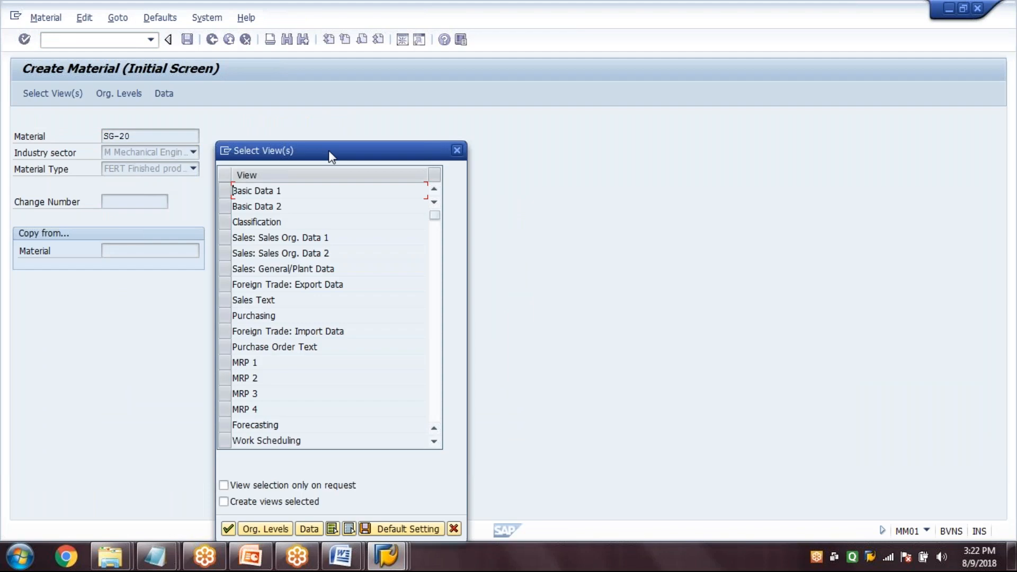
# Select the views Basic Data 1, Sales Org. Data 1 and 2, Sales General/Plant Data, Purchasing, MRP 1 to 3 and Work Scheduling
pyautogui.moveTo(328, 151); pyautogui.dragTo(378, 58)
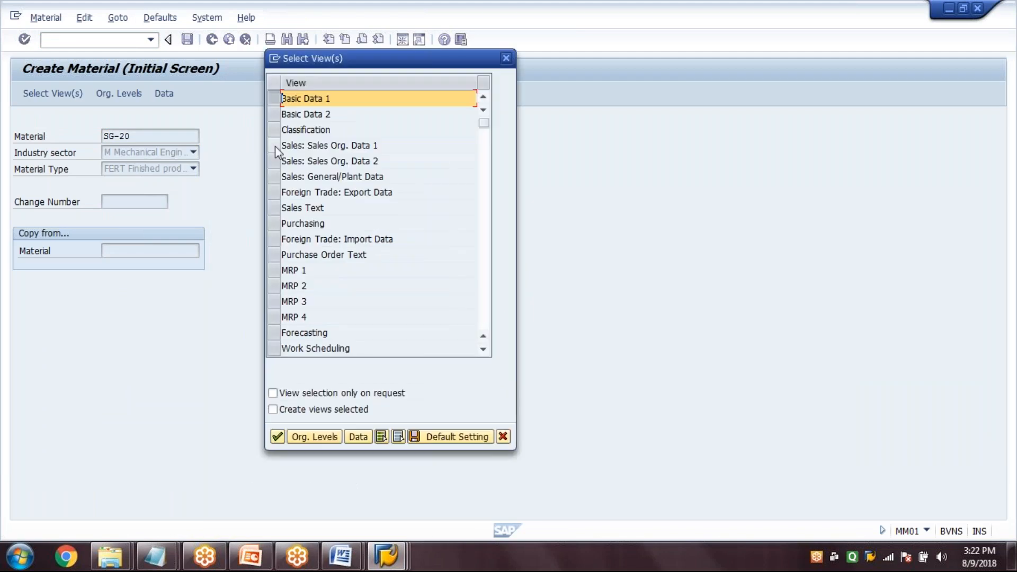
pyautogui.moveTo(275, 145); pyautogui.dragTo(275, 161)
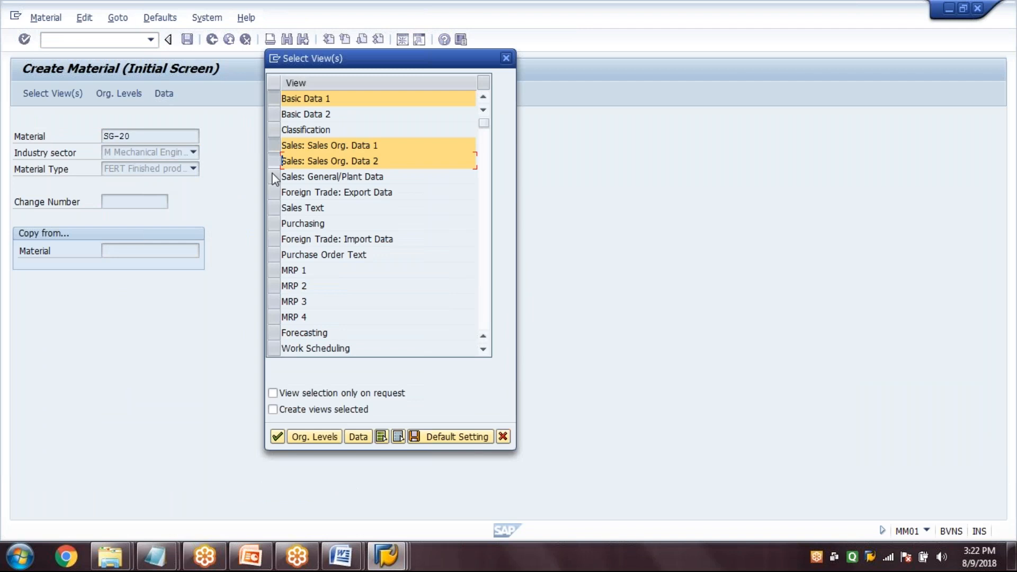
pyautogui.click(274, 177)
pyautogui.click(273, 223)
pyautogui.click(273, 270)
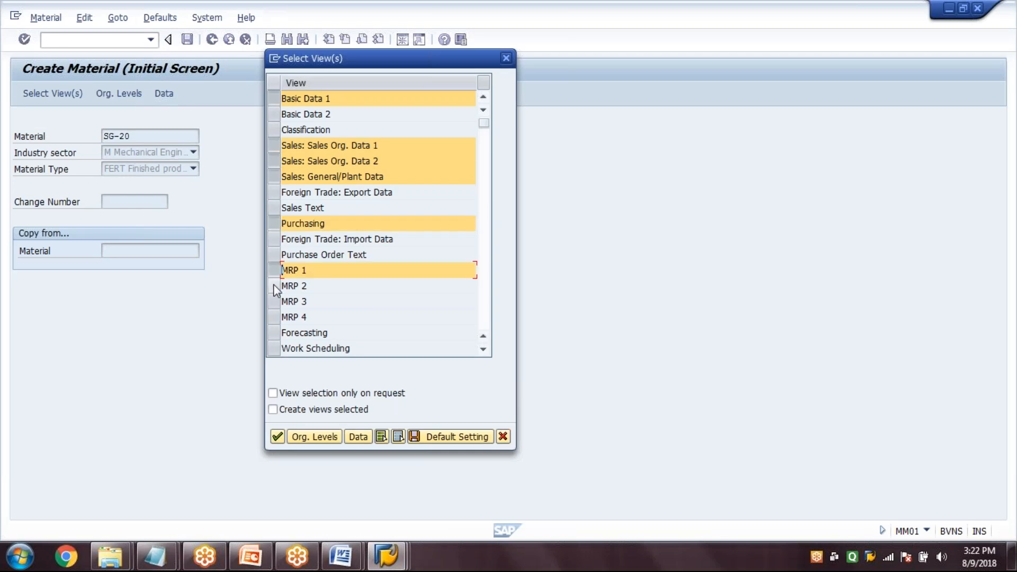
pyautogui.click(273, 286)
pyautogui.click(274, 301)
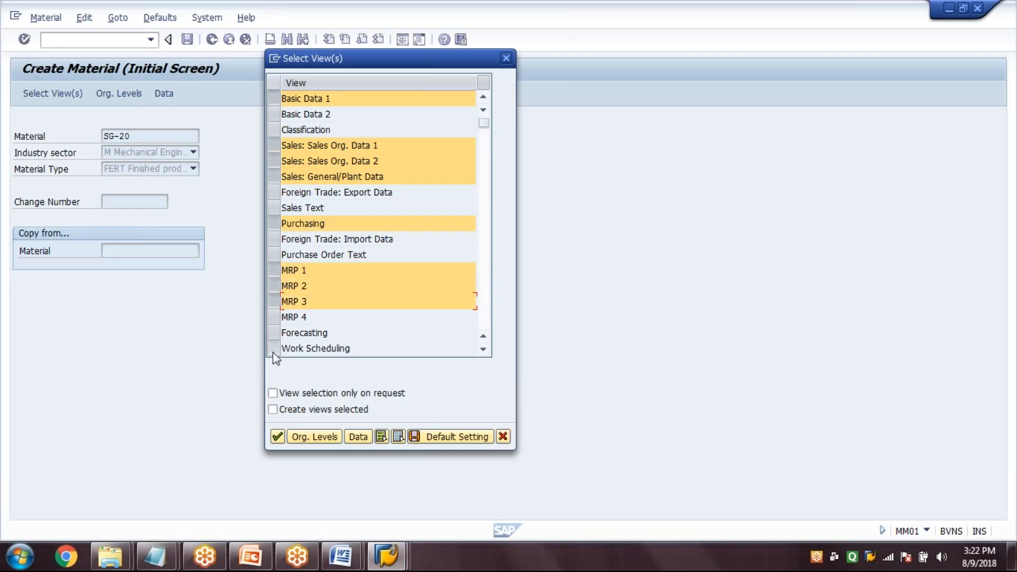
pyautogui.click(273, 351)
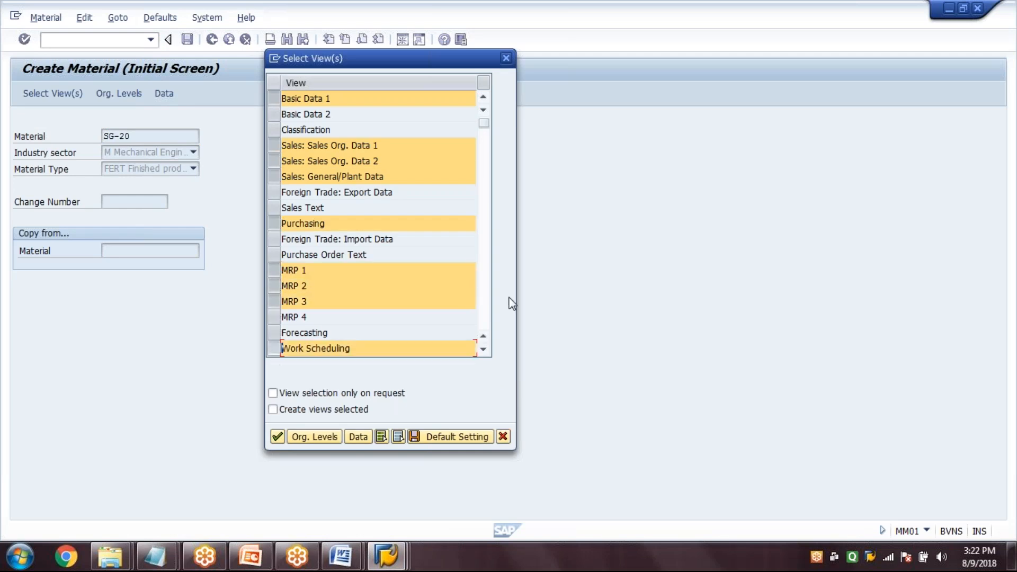
# Add the views General Plant Data / Storage 1 and 2 and Accounting 1 to the selection
pyautogui.click(484, 350)
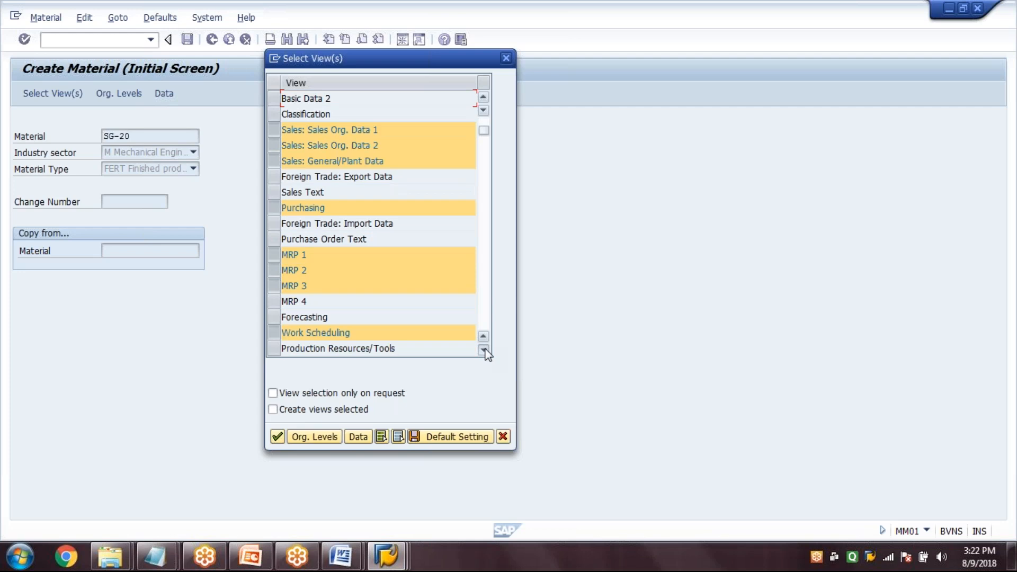
pyautogui.click(484, 351)
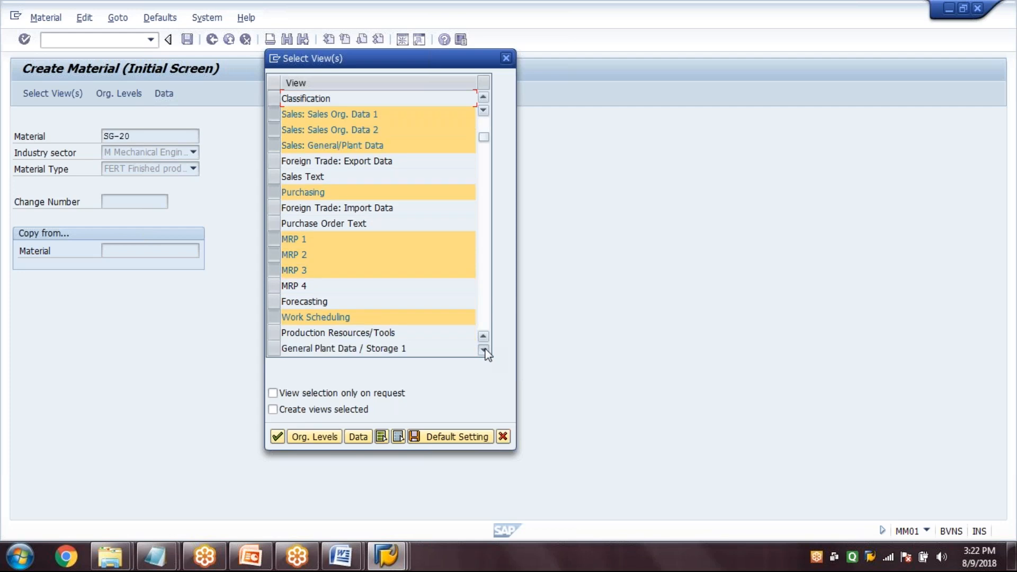
pyautogui.click(484, 351)
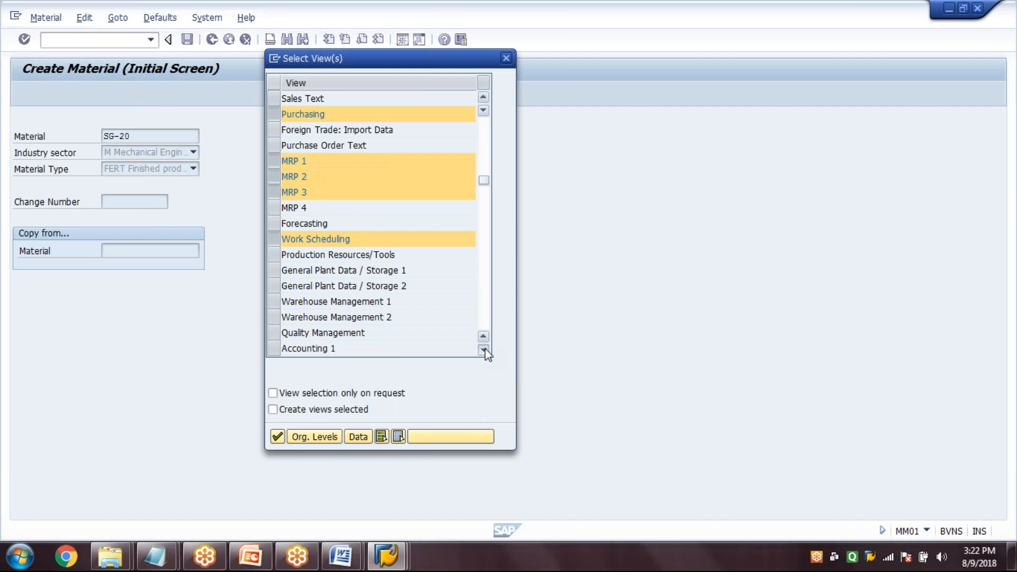
pyautogui.click(483, 350)
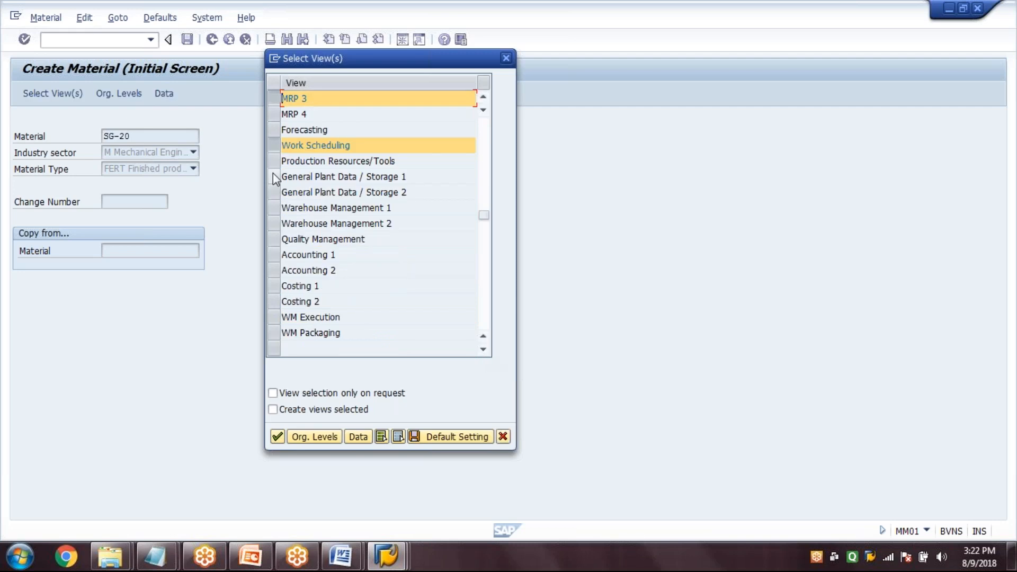
pyautogui.moveTo(272, 175); pyautogui.dragTo(272, 192)
pyautogui.click(272, 255)
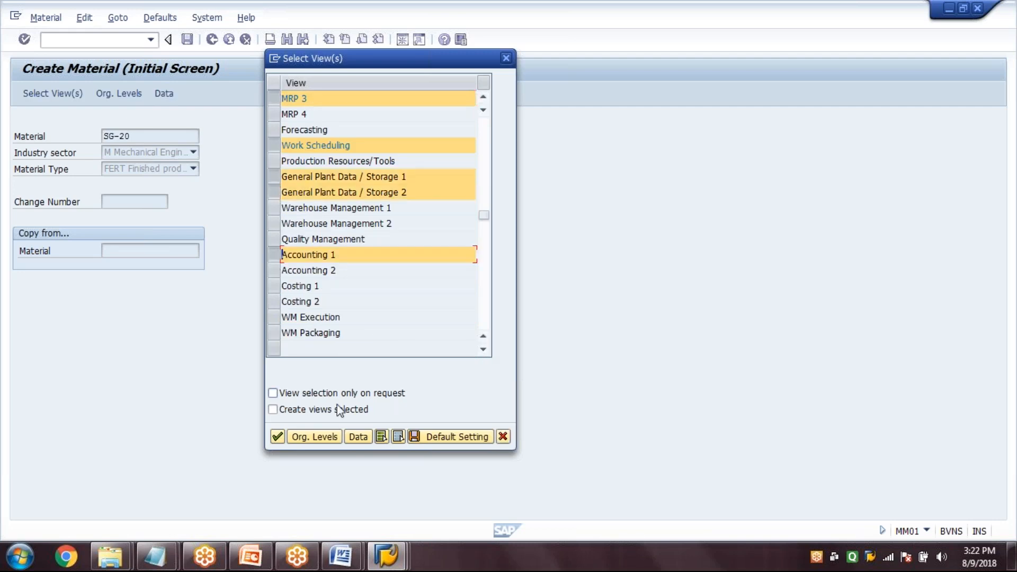
# Set the organizational levels to plant 1000, storage location 0001, sales organization 1000 and distribution channel 10, and continue to the basic data
pyautogui.click(304, 441)
pyautogui.write('1000')
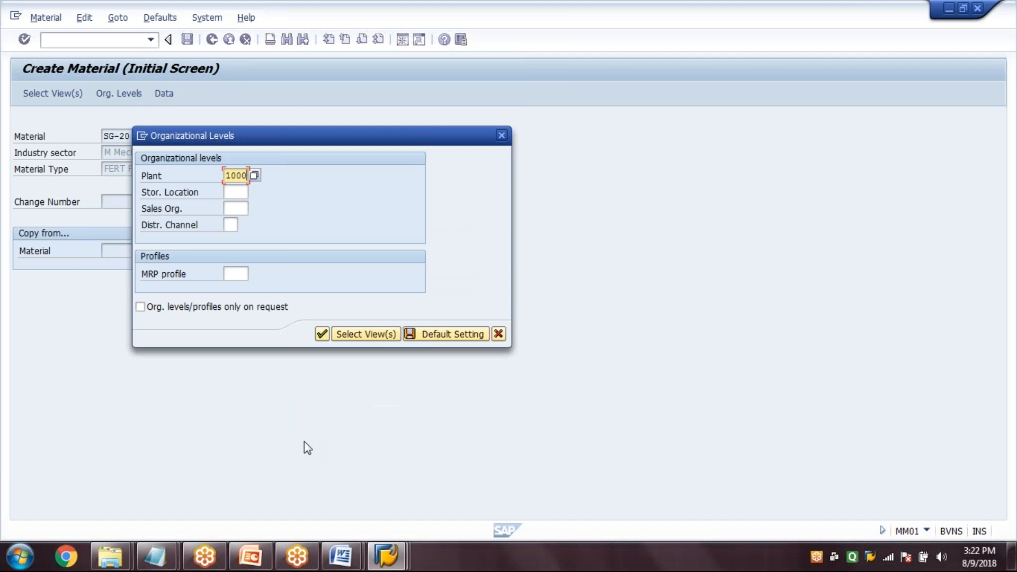
pyautogui.press('Tab')
pyautogui.write('0001')
pyautogui.press('Tab')
pyautogui.write('1000')
pyautogui.press('Tab')
pyautogui.write('10')
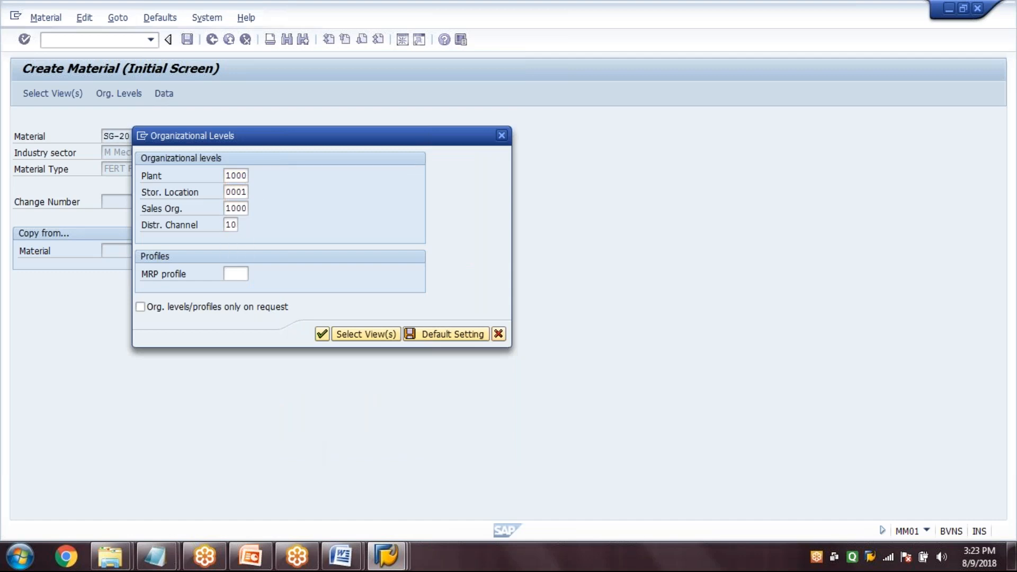
pyautogui.press('Return')
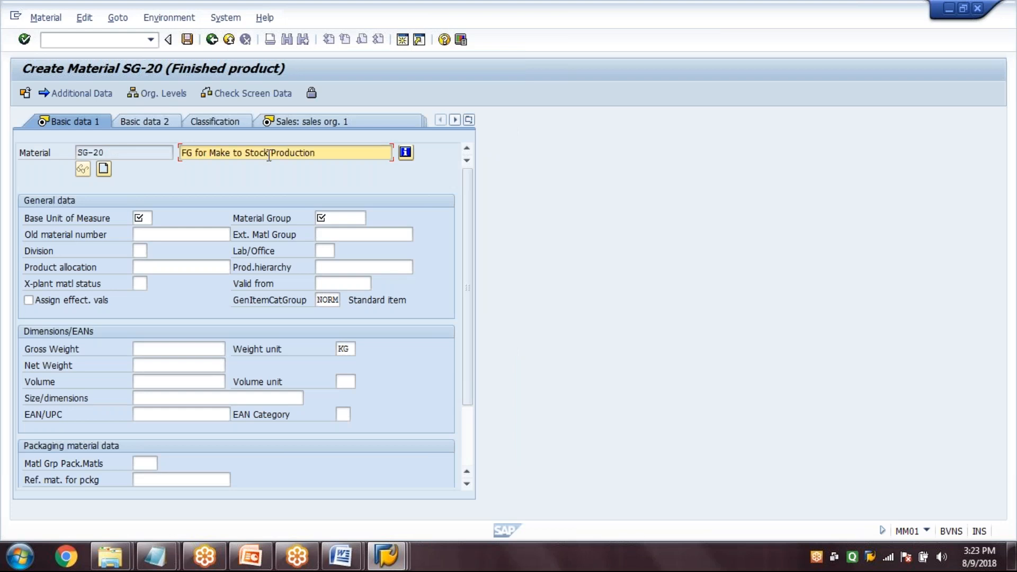
# Enter the description "FG for Make to Order Production", base unit of measure TO and material group 00101, and continue to the sales data
pyautogui.click(268, 154)
pyautogui.press('BackSpace')
pyautogui.press('BackSpace')
pyautogui.press('BackSpace')
pyautogui.press('BackSpace')
pyautogui.press('BackSpace')
pyautogui.write('O')
pyautogui.write('rder')
pyautogui.click(141, 218)
pyautogui.write('TO')
pyautogui.press('Tab')
pyautogui.write('00101')
pyautogui.press('Return')
pyautogui.press('Return')
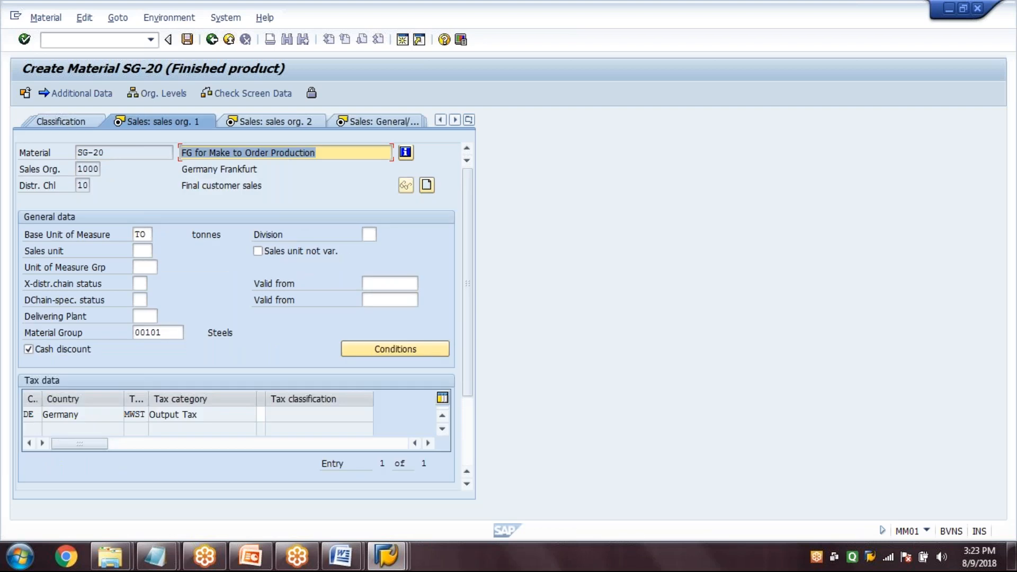
# Enter division 00, delivering plant 1000 and tax classification 0 in the first sales organization view
pyautogui.click(369, 234)
pyautogui.write('00')
pyautogui.click(145, 316)
pyautogui.write('1000')
pyautogui.click(285, 416)
pyautogui.write('0')
pyautogui.press('Return')
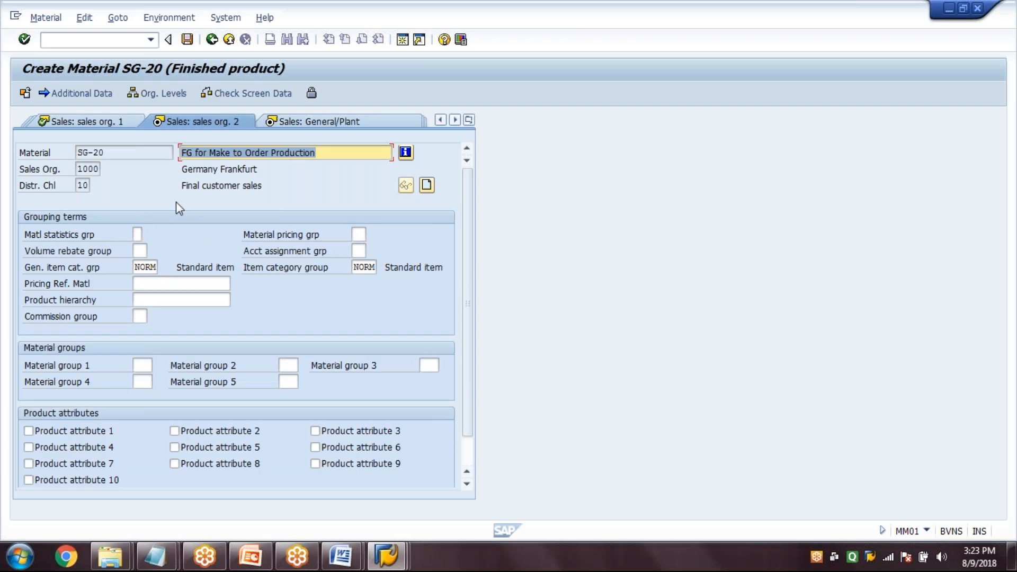
# Set both the general item category group and the item category group to 0001, Make-to-order
pyautogui.click(151, 266)
pyautogui.click(164, 267)
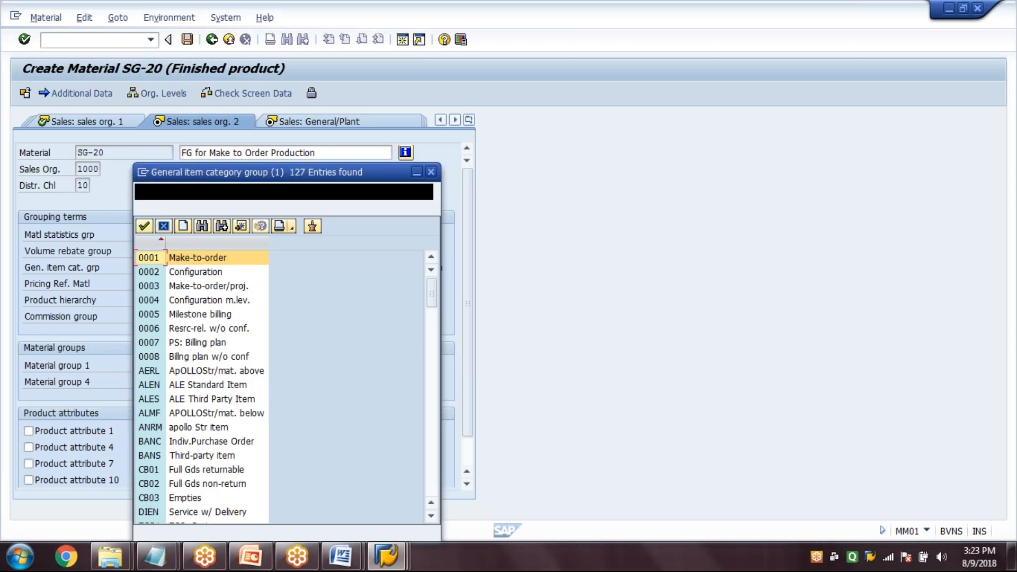
pyautogui.doubleClick(229, 264)
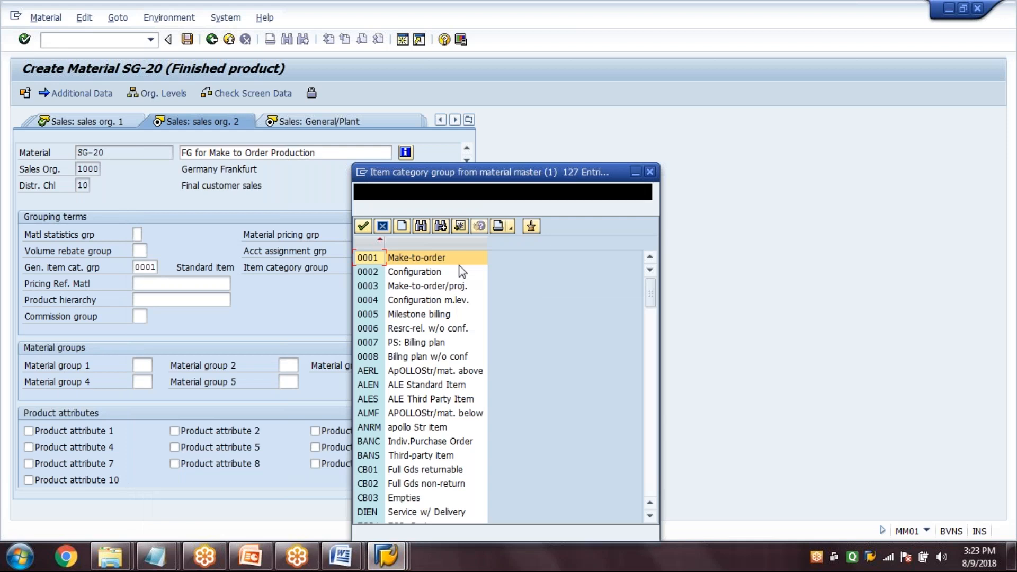
pyautogui.doubleClick(457, 260)
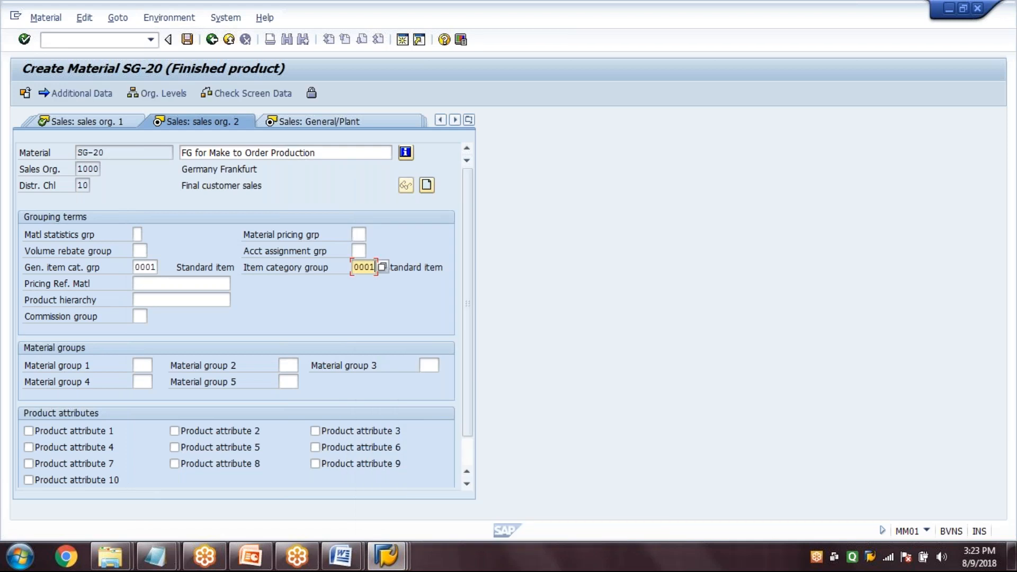
pyautogui.press('Return')
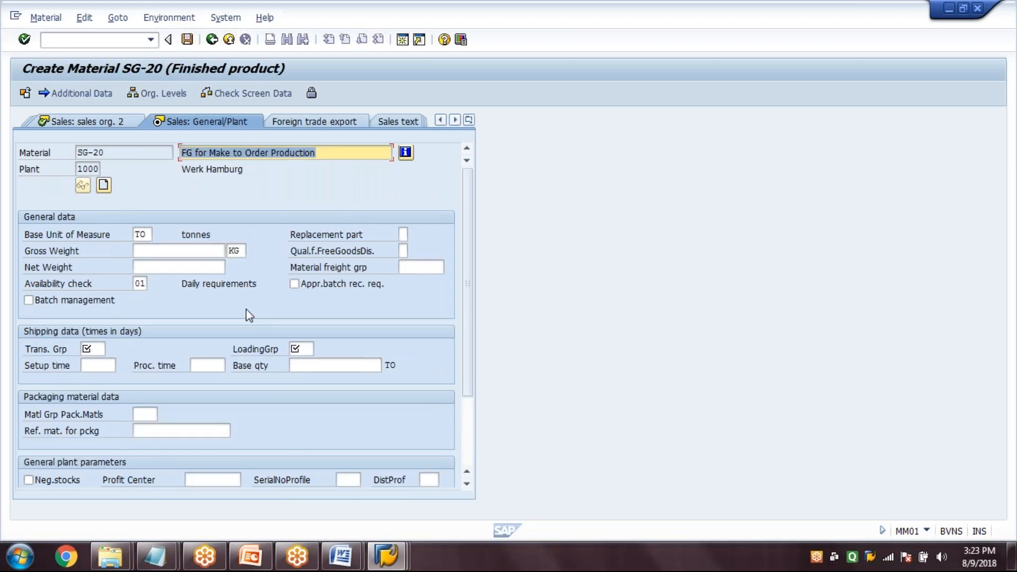
# Enter transportation group 0001 and loading group 0001 in the sales general/plant data
pyautogui.click(140, 284)
pyautogui.click(91, 348)
pyautogui.write('0001')
pyautogui.press('Tab')
pyautogui.write('0001')
pyautogui.press('Return')
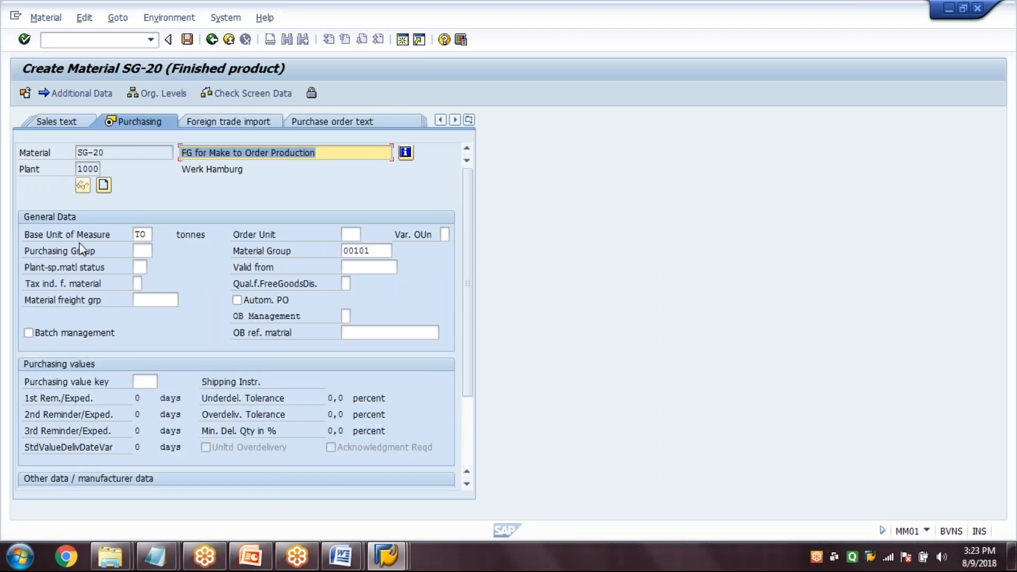
# Set the purchasing group to 001 and continue to the MRP 1 view
pyautogui.click(142, 250)
pyautogui.write('001')
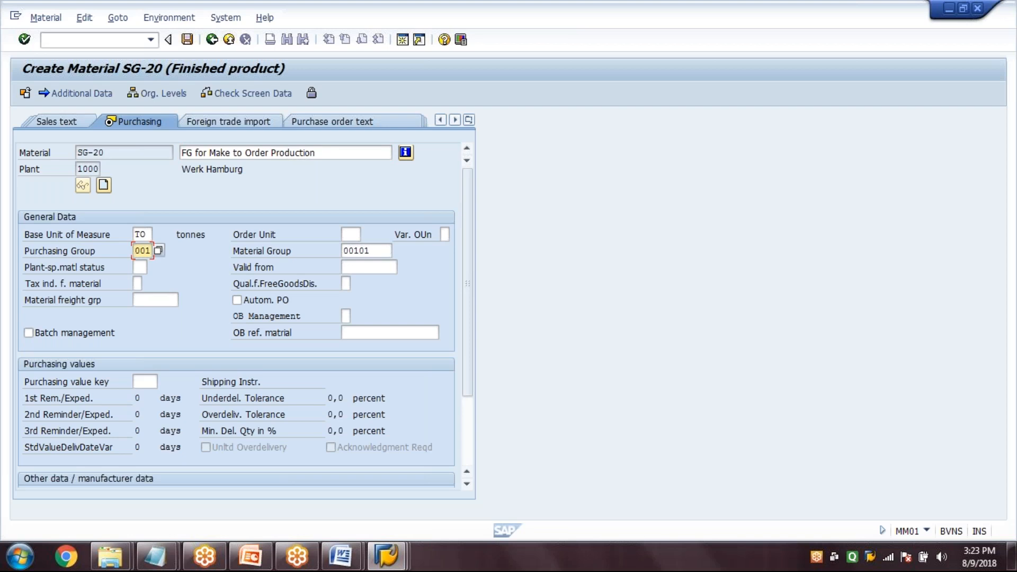
pyautogui.press('Return')
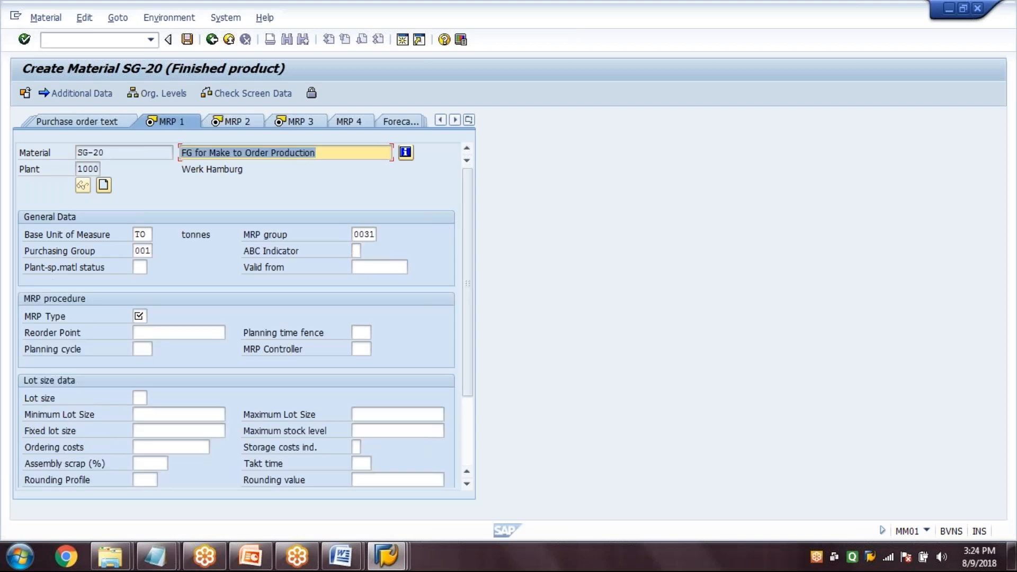
# Change the MRP group in the MRP 1 view to 0020
pyautogui.click(306, 154)
pyautogui.press('Tab')
pyautogui.press('Tab')
pyautogui.write('0020')
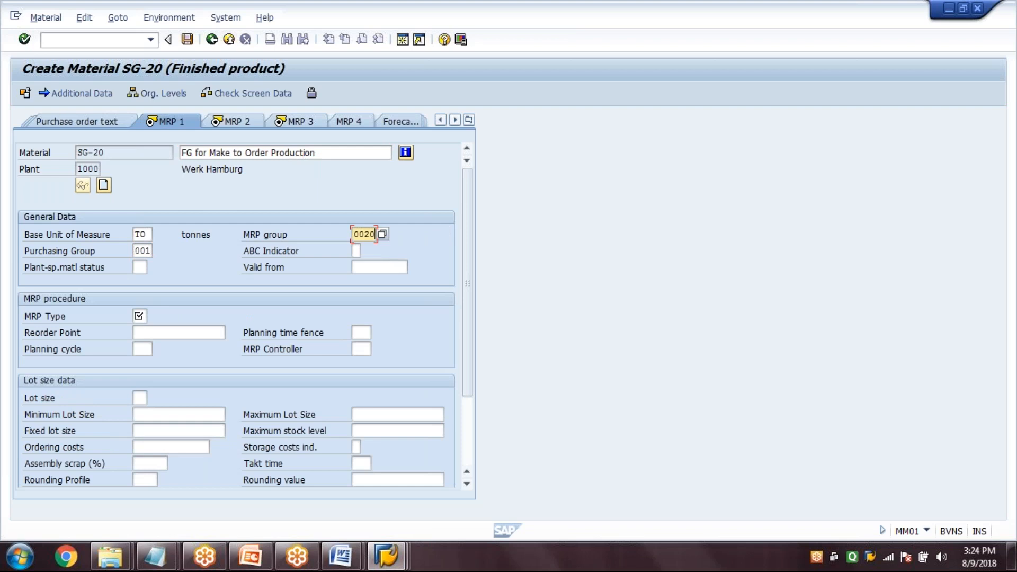
# Set MRP type PD, MRP controller 000 and lot size EX, and continue to the MRP 2 view
pyautogui.press('Tab')
pyautogui.press('Tab')
pyautogui.press('Tab')
pyautogui.press('Tab')
pyautogui.press('Tab')
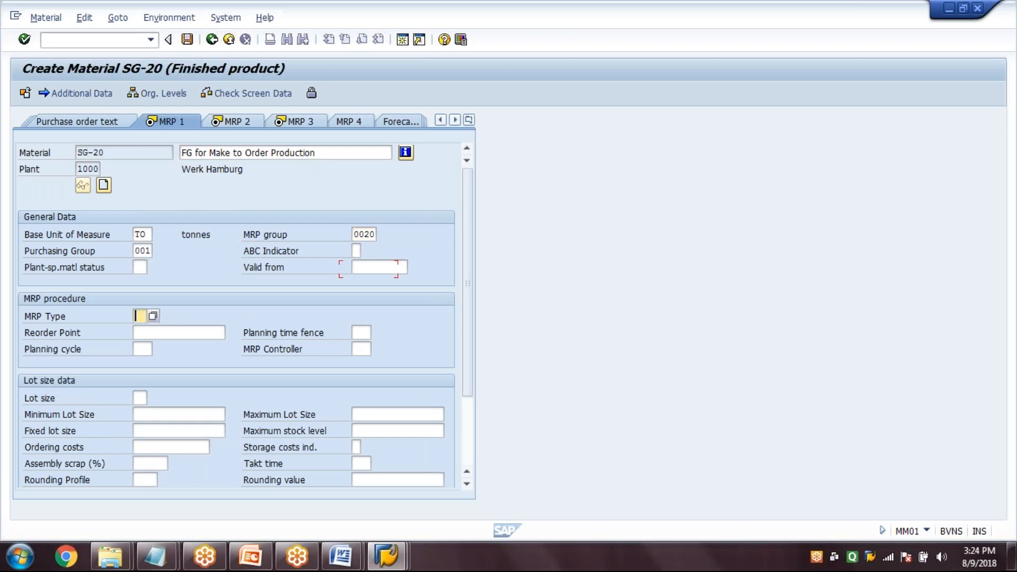
pyautogui.write('PD')
pyautogui.press('Tab')
pyautogui.press('Tab')
pyautogui.press('Tab')
pyautogui.press('Tab')
pyautogui.write('000')
pyautogui.press('Tab')
pyautogui.write('E')
pyautogui.write('X')
pyautogui.press('Return')
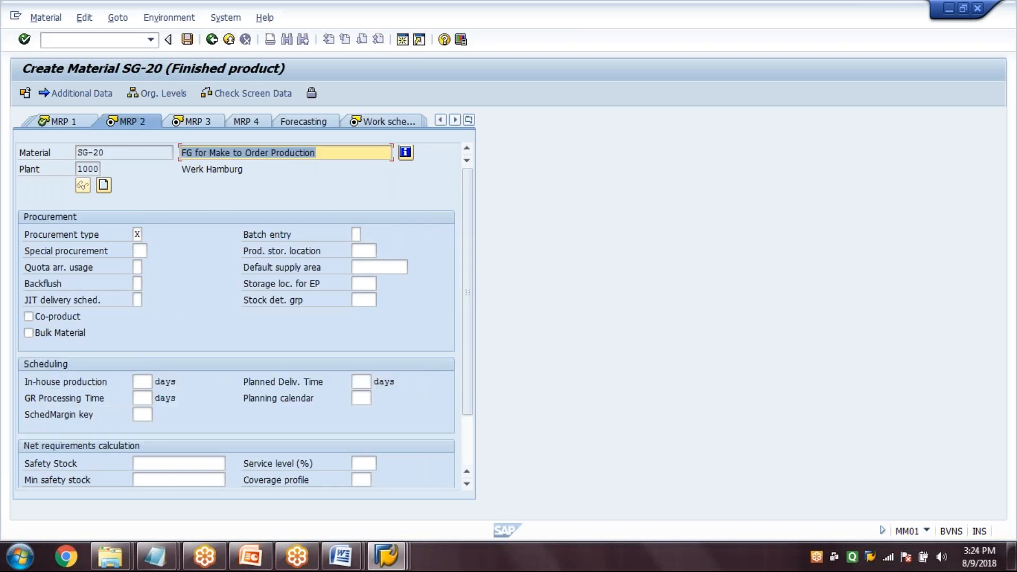
# Set procurement type E, in-house production 10 days, GR processing time 3 days and scheduling margin key 000 in the MRP 2 view
pyautogui.click(138, 234)
pyautogui.write('E')
pyautogui.click(147, 381)
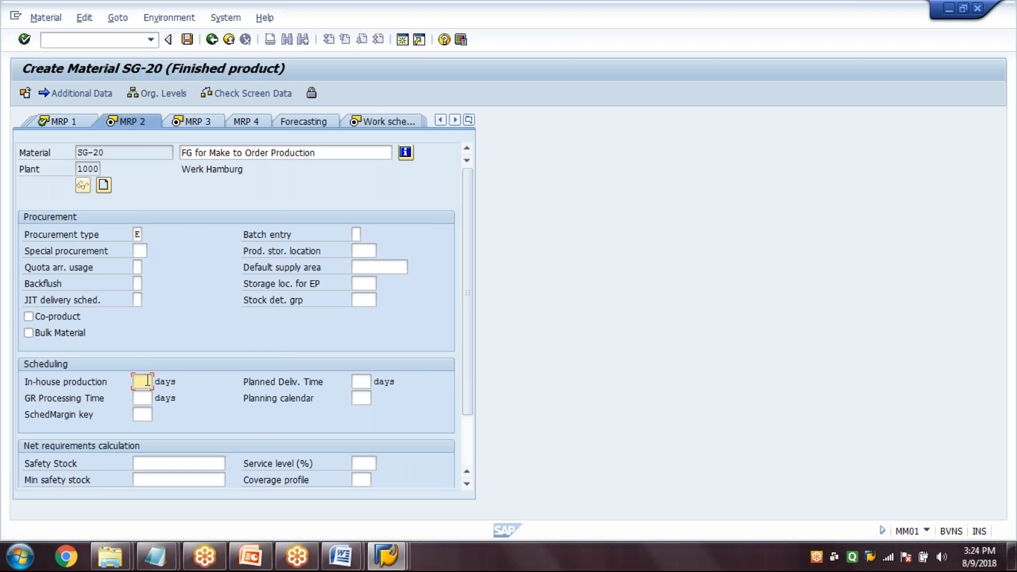
pyautogui.write('10')
pyautogui.press('Tab')
pyautogui.write('3')
pyautogui.press('Tab')
pyautogui.press('Tab')
pyautogui.write('000')
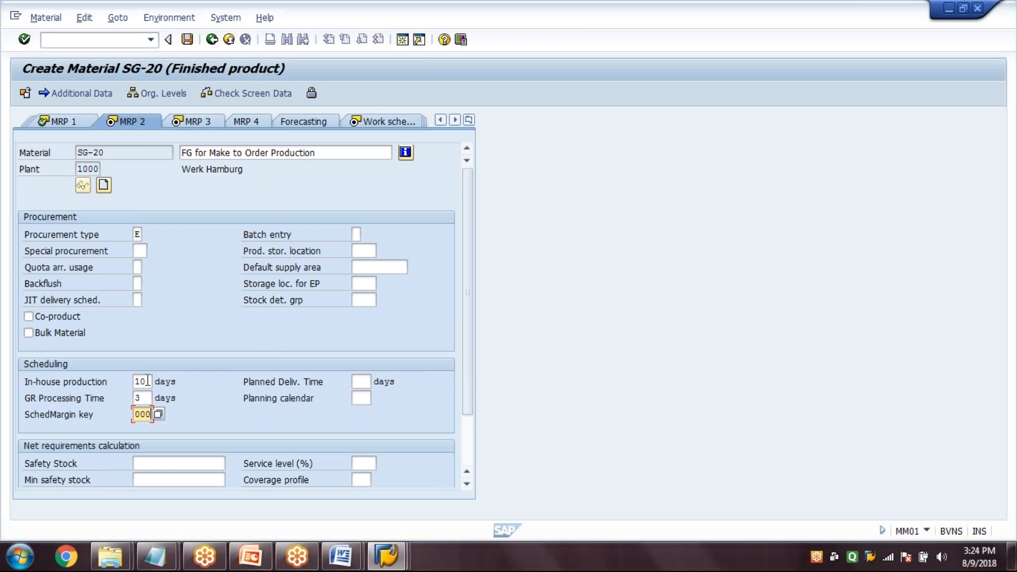
pyautogui.press('Return')
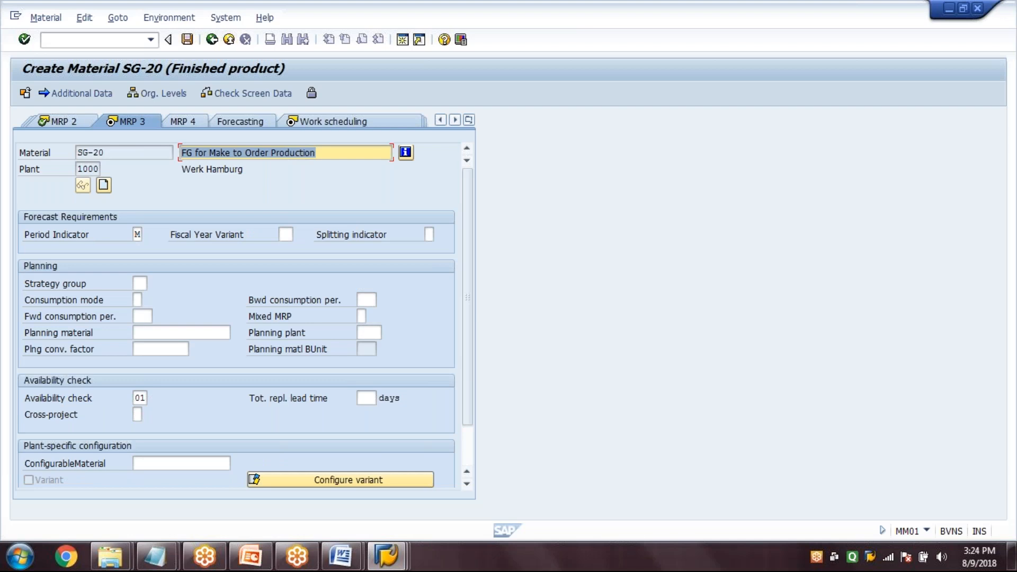
# Choose strategy group 20 for the material's planning in the MRP 3 view
pyautogui.click(139, 283)
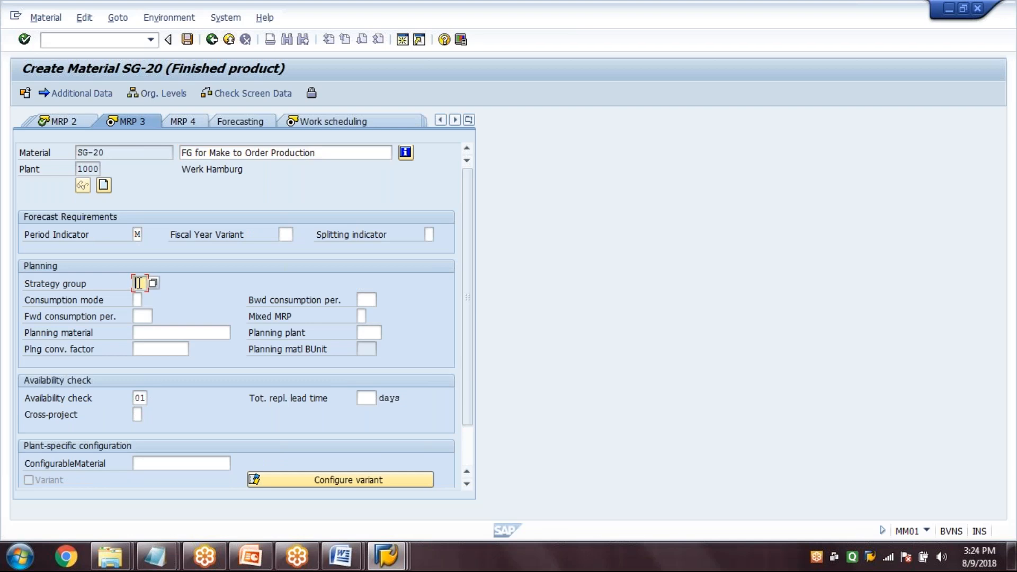
pyautogui.click(153, 284)
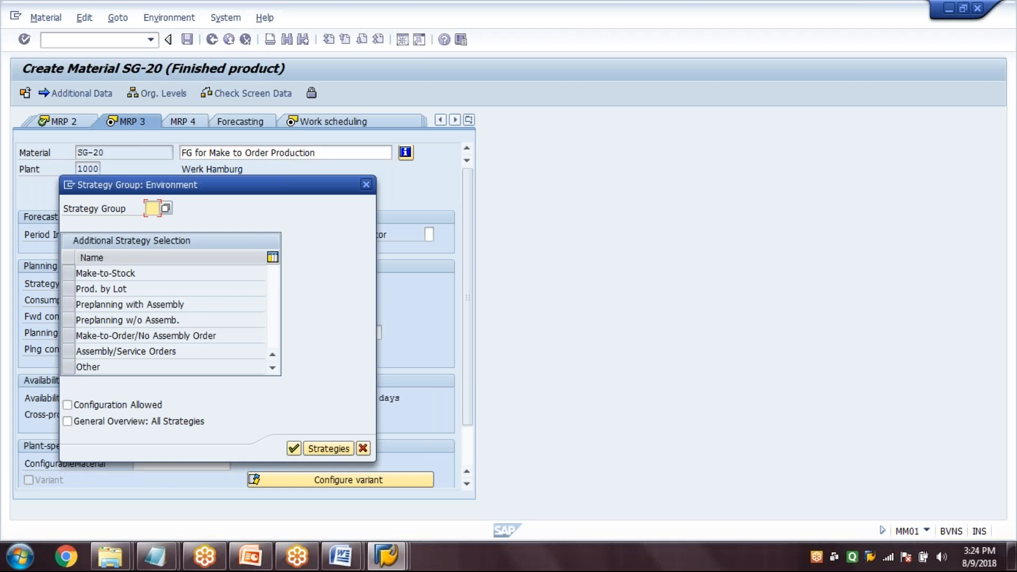
pyautogui.click(165, 207)
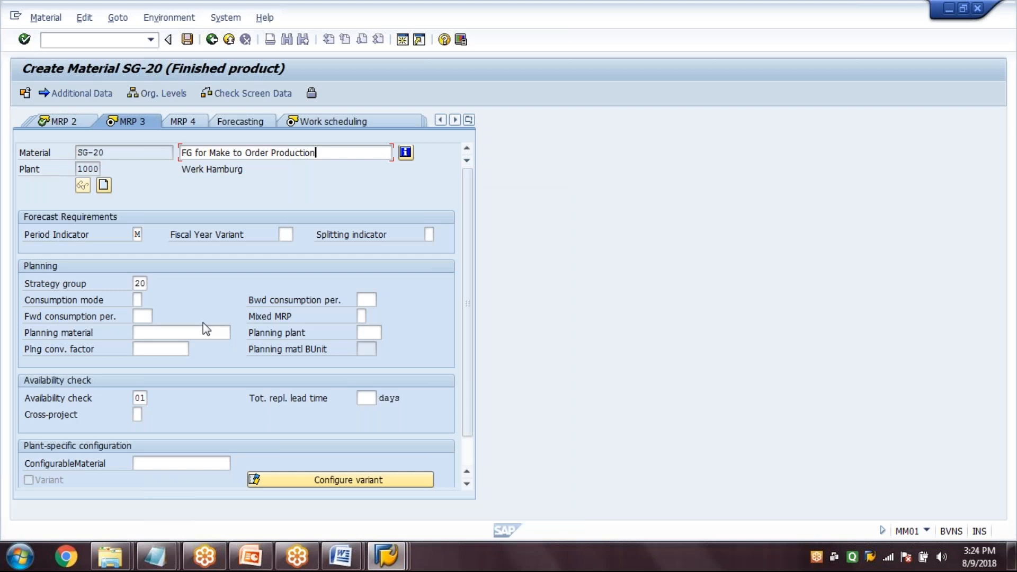
# Set production supervisor 000, production storage location 0001 and production scheduling profile 000001 in SG-20's Work scheduling view
pyautogui.press('Return')
pyautogui.click(148, 267)
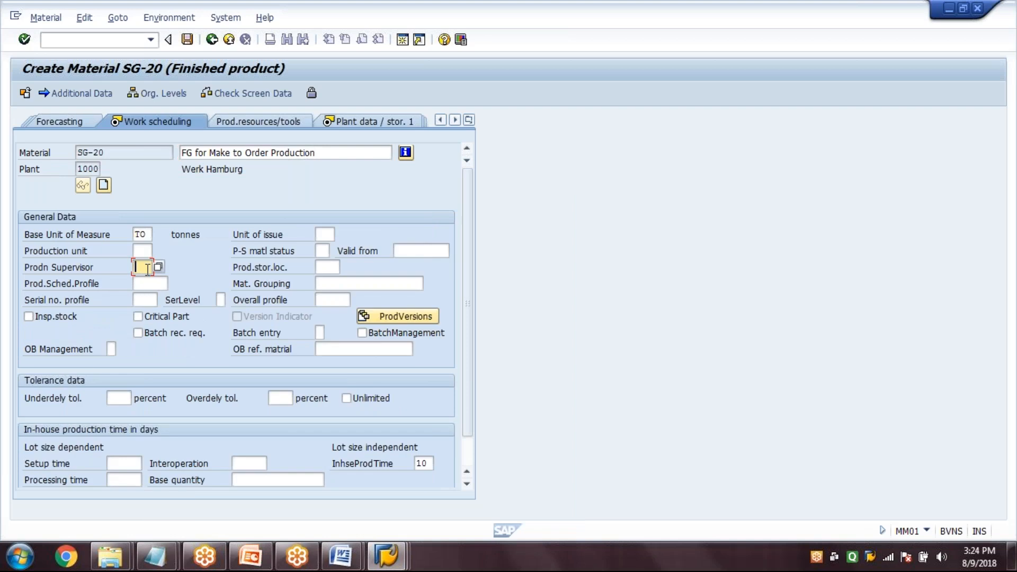
pyautogui.write('000')
pyautogui.press('Tab')
pyautogui.write('0001')
pyautogui.press('Tab')
pyautogui.write('000001')
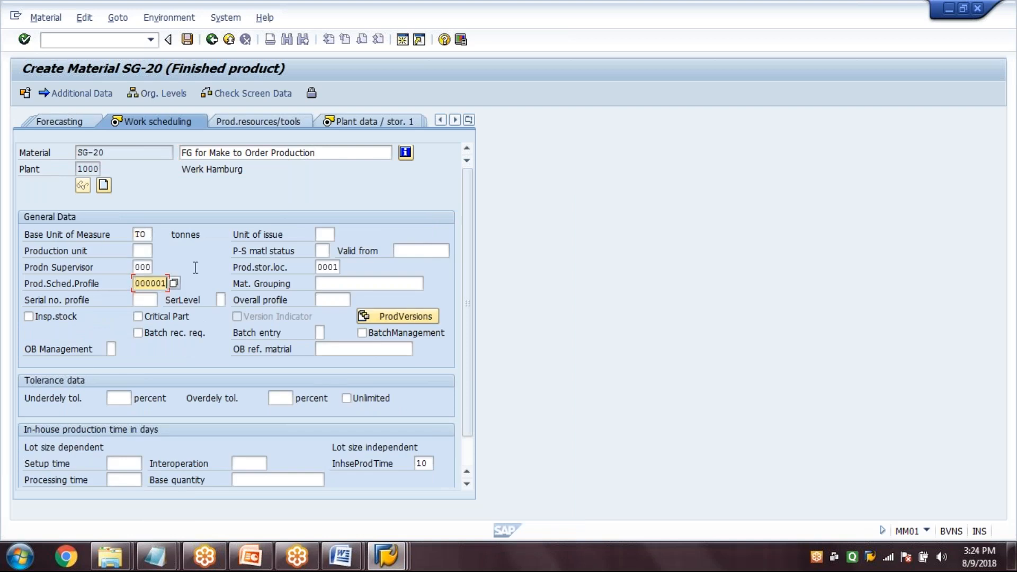
pyautogui.press('Return')
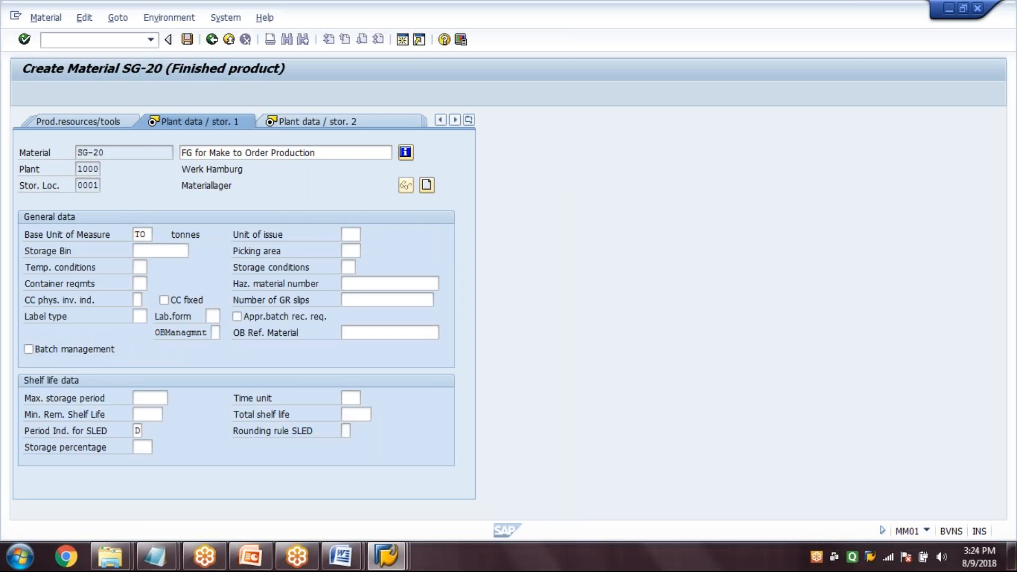
# Skip the first storage view and enter gross weight 100 KG, net weight 90 KG and volume 3 CCM in the Plant data / stor. 2 view
pyautogui.press('Return')
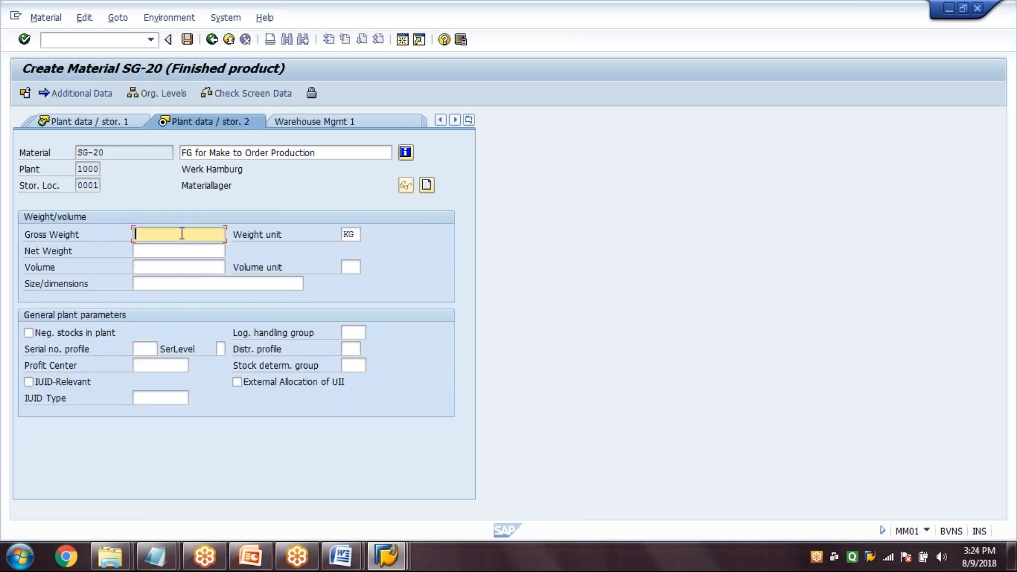
pyautogui.write('100')
pyautogui.press('Tab')
pyautogui.write('9')
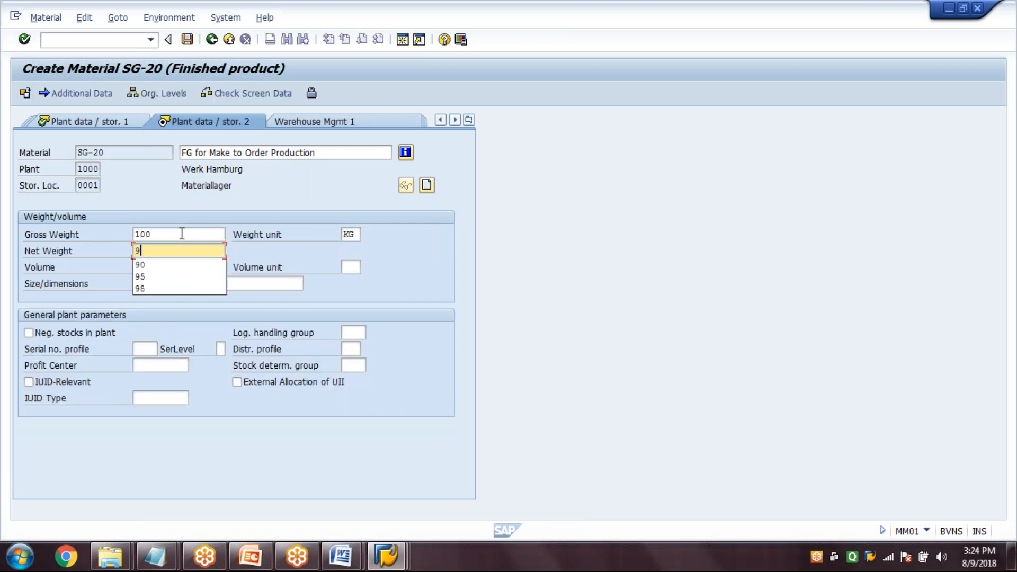
pyautogui.write('0')
pyautogui.press('Tab')
pyautogui.write('3')
pyautogui.press('Tab')
pyautogui.write('CCM')
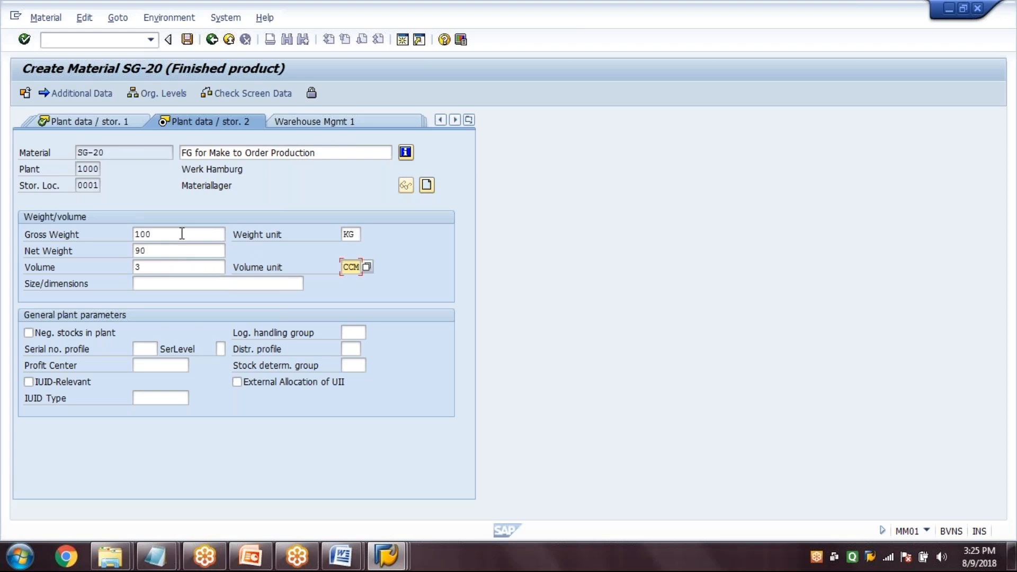
pyautogui.press('Return')
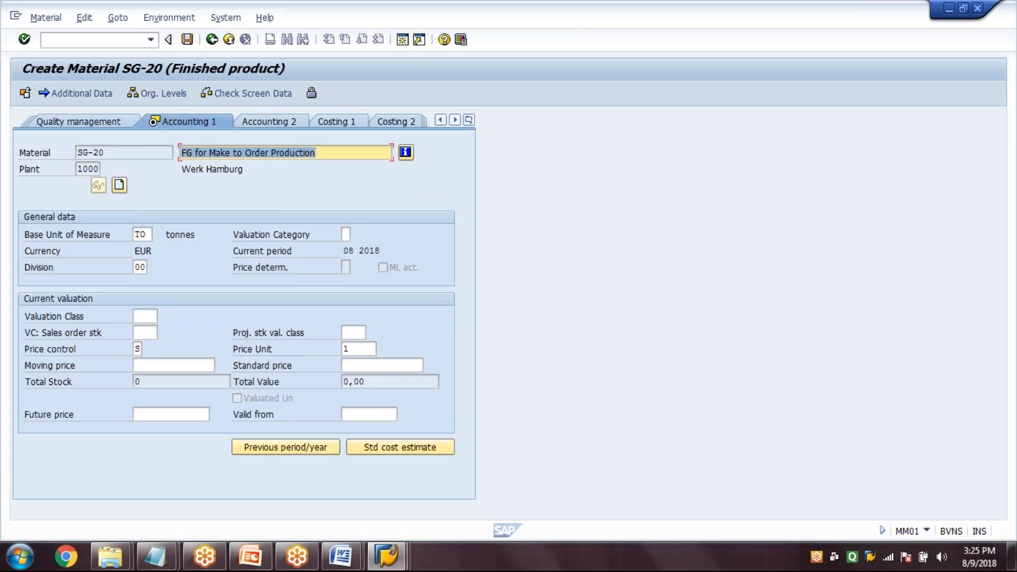
# Set valuation class 7920 and standard price 100 in the Accounting 1 view
pyautogui.click(145, 316)
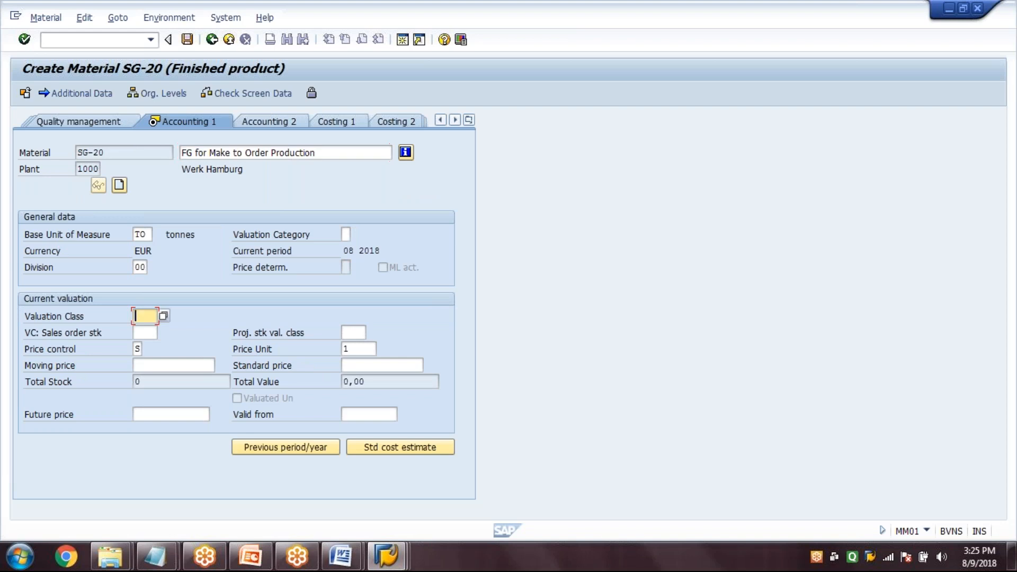
pyautogui.write('7920')
pyautogui.press('Tab')
pyautogui.press('Tab')
pyautogui.press('Tab')
pyautogui.press('Tab')
pyautogui.press('Tab')
pyautogui.write('100')
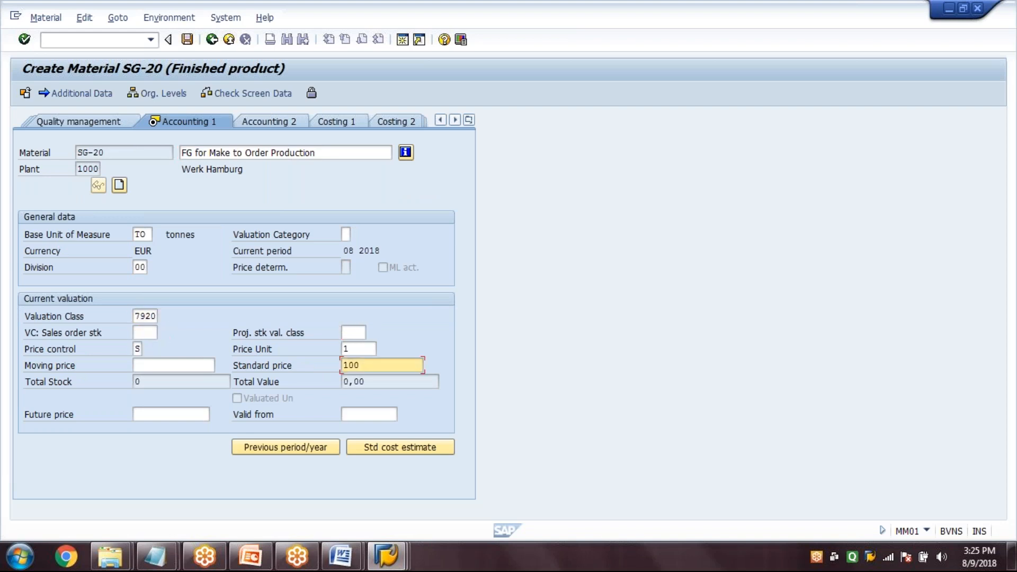
# Add a German (DE) description reusing the text "FG for Make to Order Production" in the additional data and save the material
pyautogui.click(73, 92)
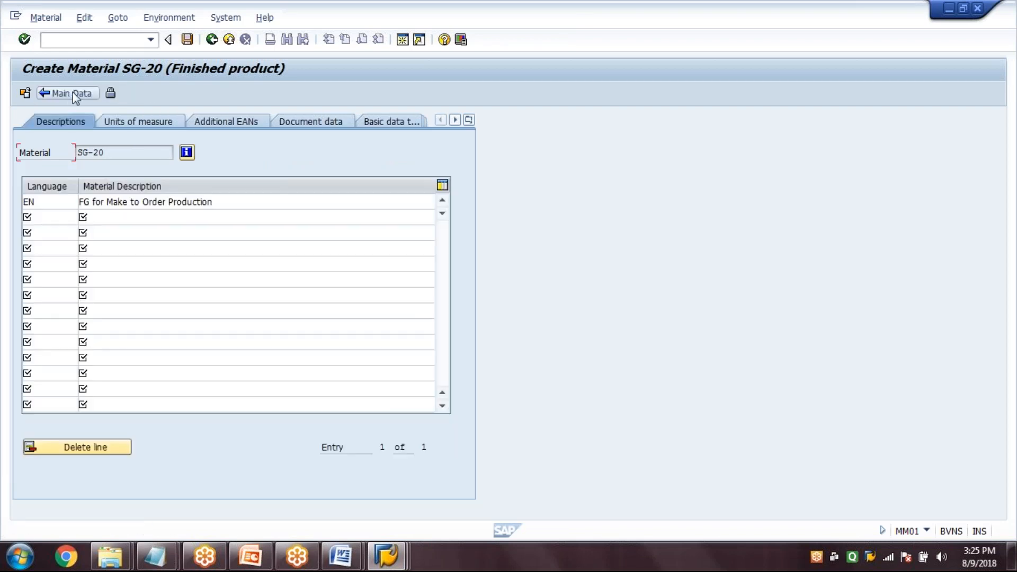
pyautogui.moveTo(78, 201); pyautogui.dragTo(212, 202)
pyautogui.hotkey('ctrl', 'c')
pyautogui.click(100, 217)
pyautogui.hotkey('ctrl', 'v')
pyautogui.click(45, 220)
pyautogui.write('DE')
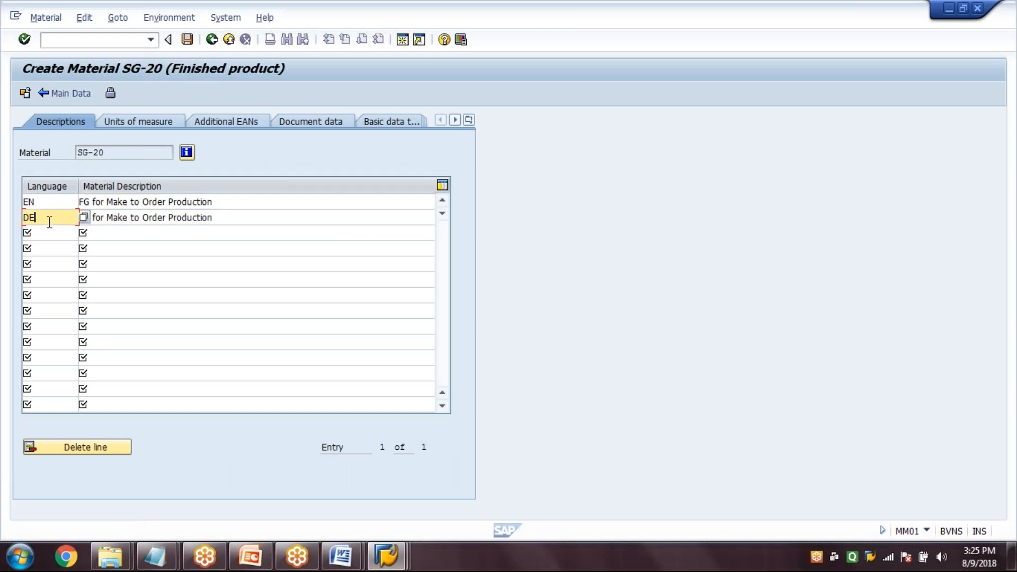
pyautogui.click(187, 46)
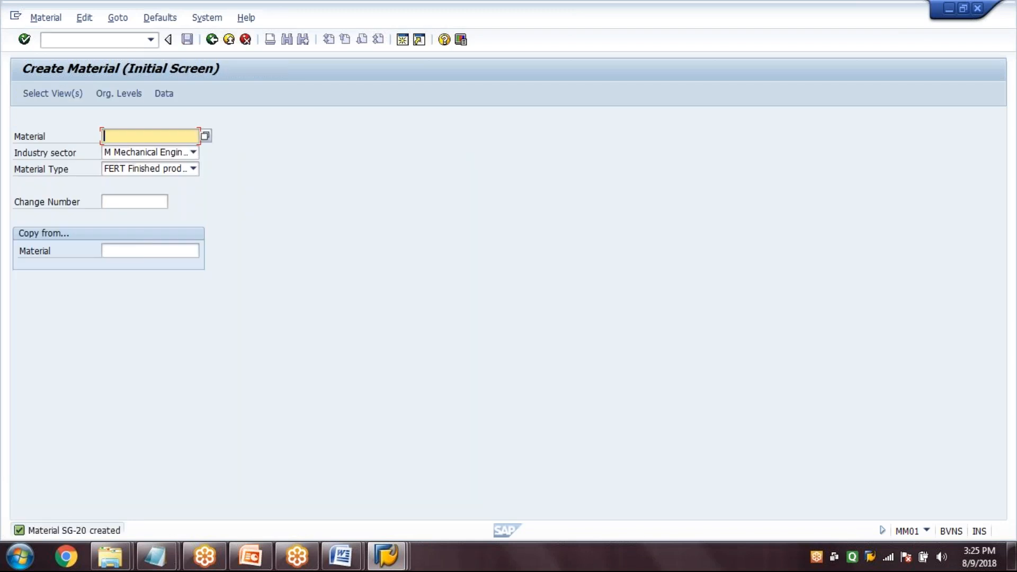
# Start creating a material BOM for SG-20 in plant 1000 with usage 1 through transaction CS01
pyautogui.click(129, 41)
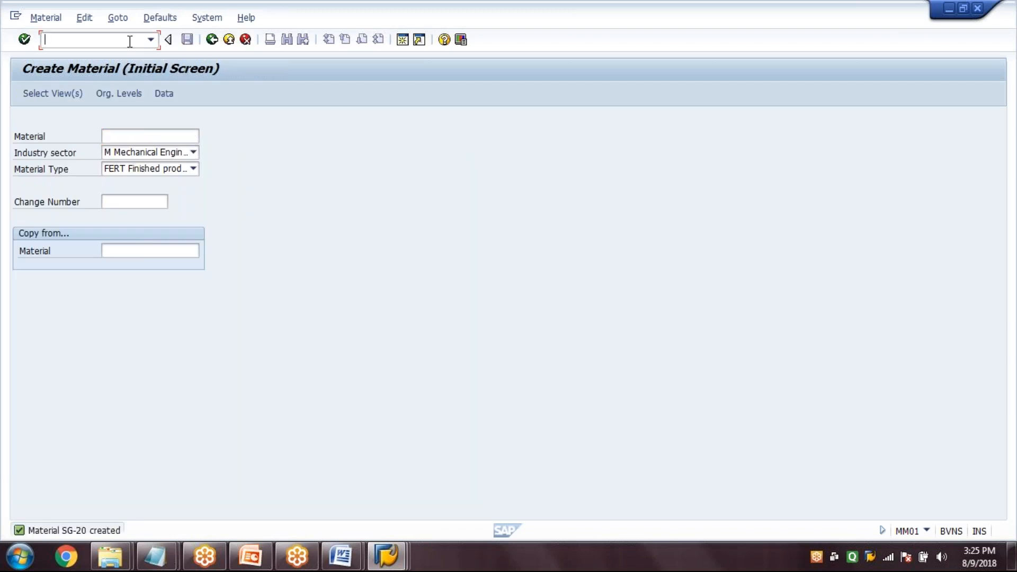
pyautogui.write('/NCS01')
pyautogui.press('Return')
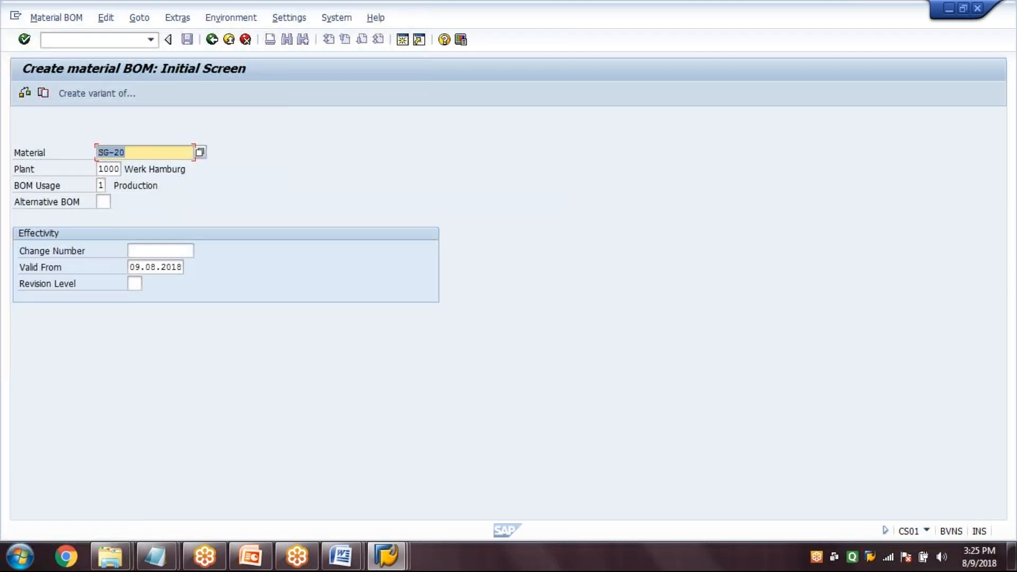
pyautogui.press('Return')
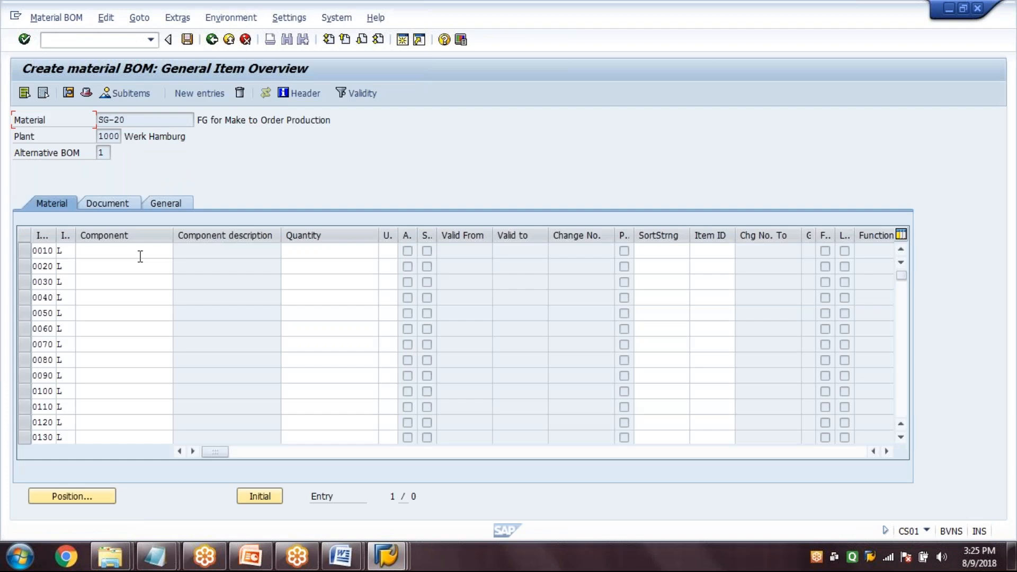
# Enter components R-TM001 and R-TM002 as BOM items 0010 and 0020
pyautogui.click(141, 256)
pyautogui.write('R')
pyautogui.press('Up')
pyautogui.press('Up')
pyautogui.press('Return')
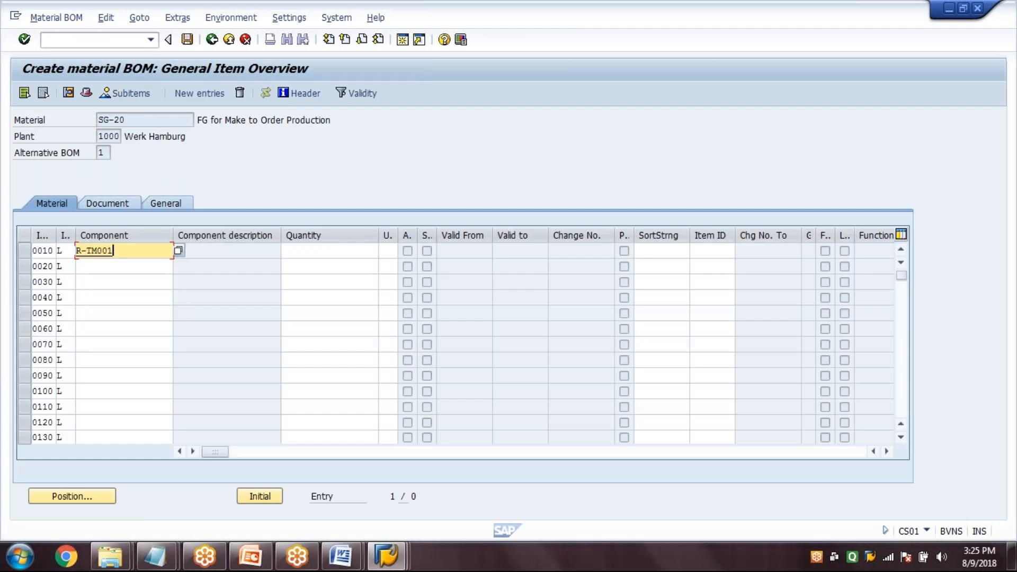
pyautogui.press('Down')
pyautogui.write('R')
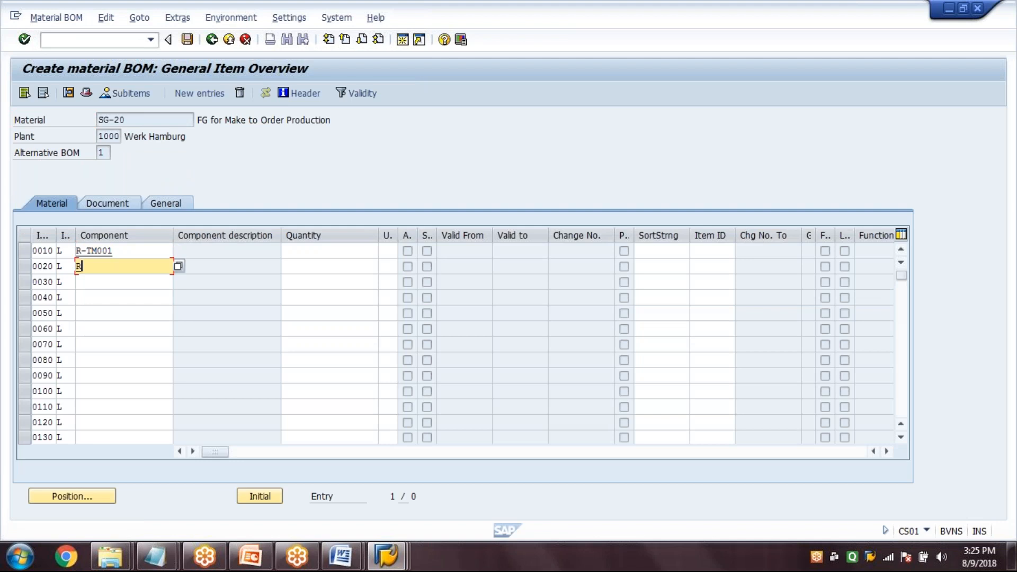
pyautogui.press('Down')
pyautogui.press('Down')
pyautogui.press('Down')
pyautogui.press('Return')
# Enter components R-TM003 and R-TM004 as BOM items 0030 and 0040
pyautogui.press('Down')
pyautogui.write('R')
pyautogui.press('Down')
pyautogui.press('Return')
pyautogui.press('Down')
pyautogui.write('R')
pyautogui.press('Down')
pyautogui.press('Down')
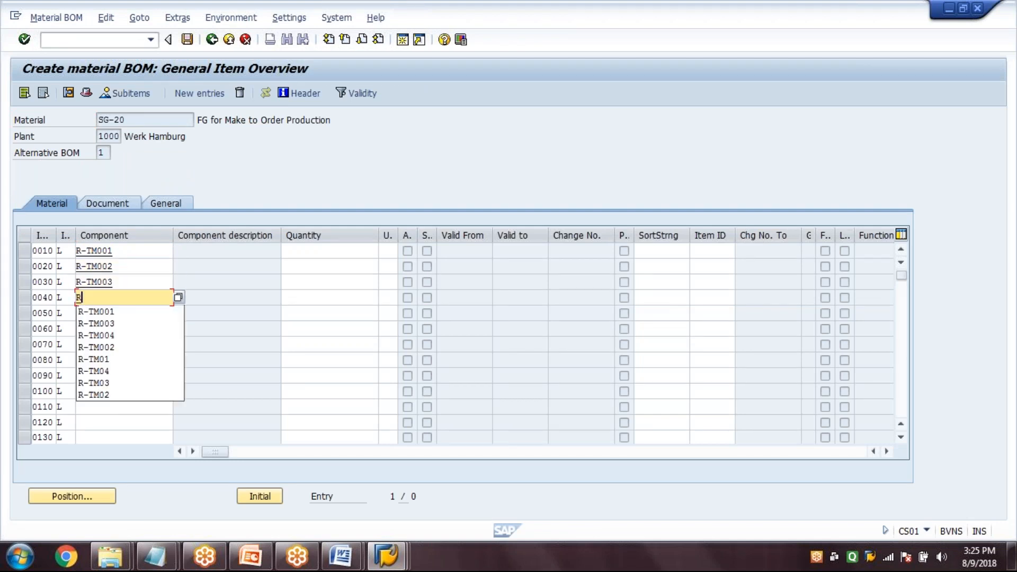
pyautogui.press('Return')
# Set a quantity of 1 for each of the four components and save the BOM
pyautogui.press('Tab')
pyautogui.write('1')
pyautogui.press('Up')
pyautogui.write('1')
pyautogui.press('Up')
pyautogui.write('1')
pyautogui.press('Up')
pyautogui.write('1')
pyautogui.press('Return')
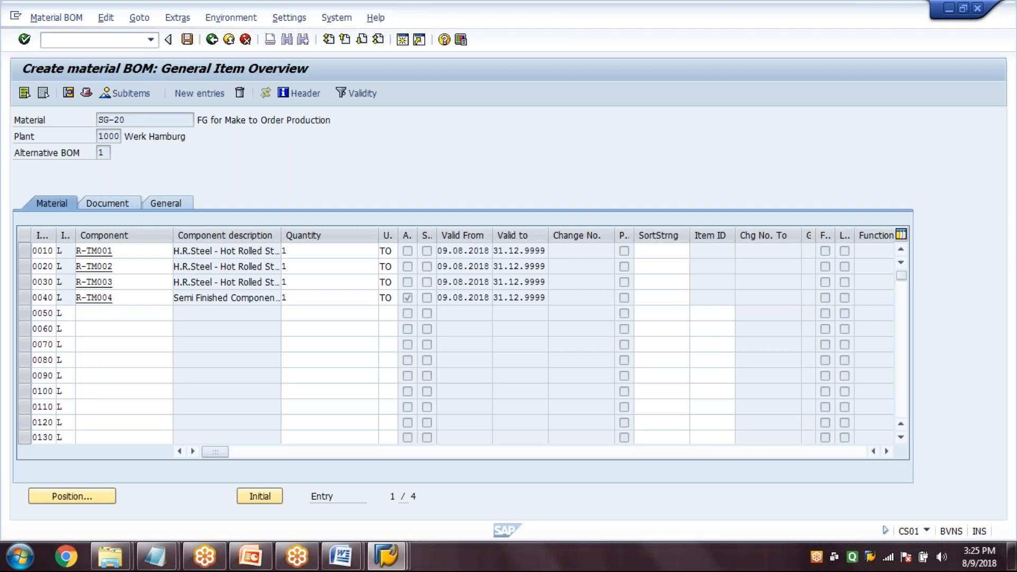
pyautogui.hotkey('ctrl', 's')
# Start a routing for SG-20 in plant 1000 through transaction CA01, set usage 1 in the header and go to the operation overview
pyautogui.click(96, 40)
pyautogui.write('/NC')
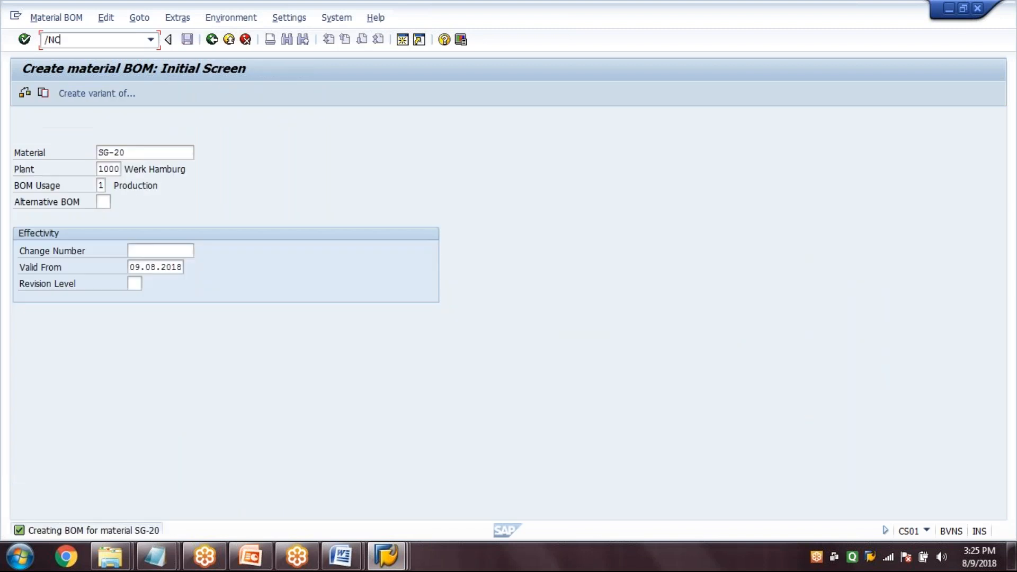
pyautogui.write('A01')
pyautogui.press('Return')
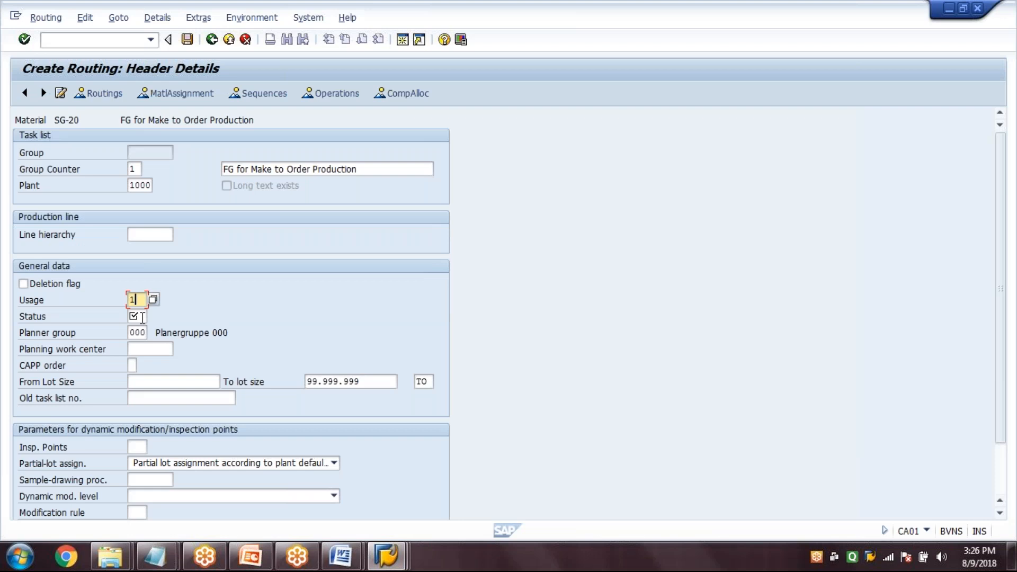
pyautogui.press('F5')
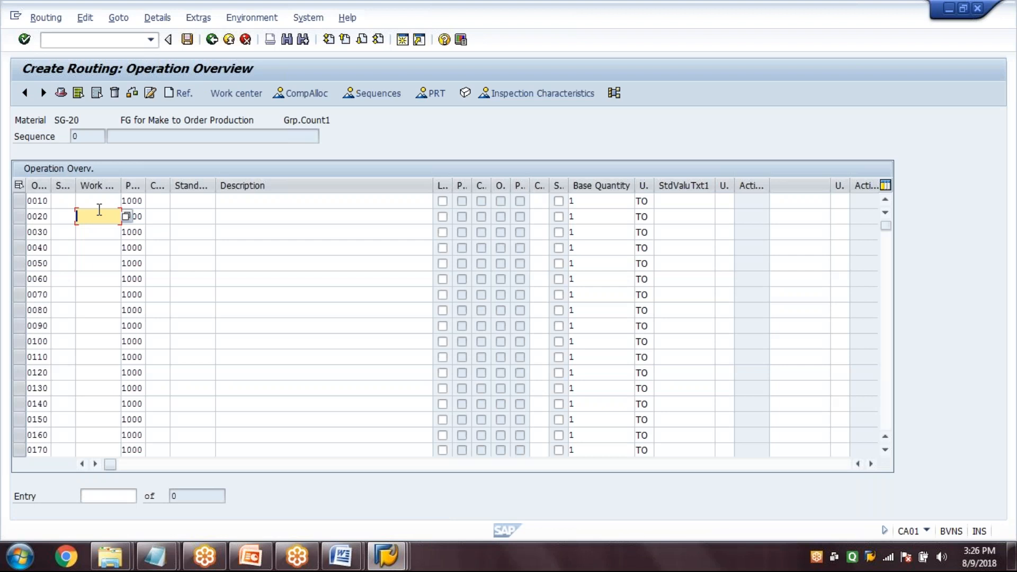
# Assign work center TRWC1 to operation 0010 with setup 1, machine 2 and labor 4 hours, save the routing and leave the transaction
pyautogui.press('Return')
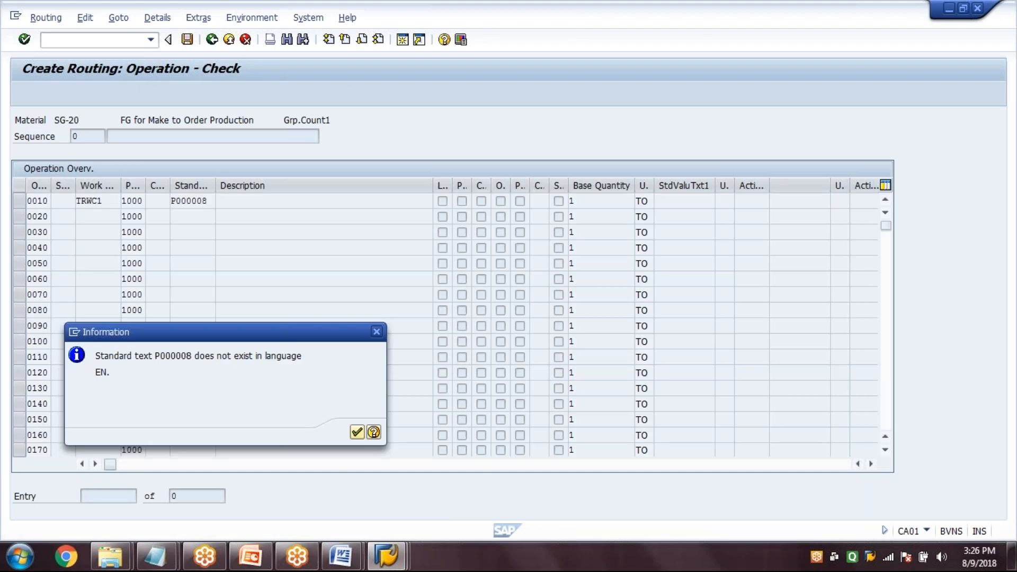
pyautogui.press('Return')
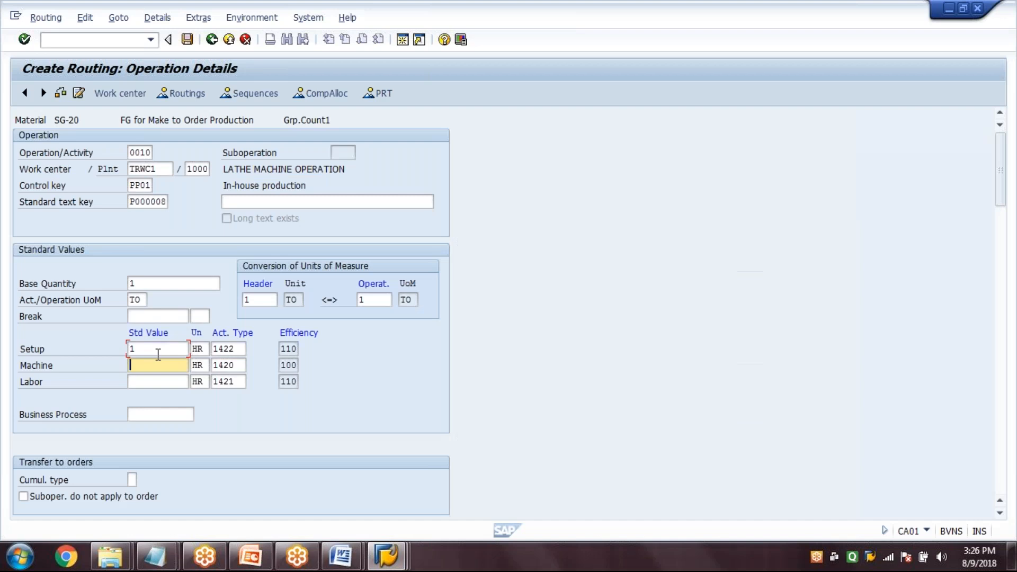
pyautogui.write('2')
pyautogui.press('Tab')
pyautogui.write('4')
pyautogui.press('Return')
pyautogui.click(187, 40)
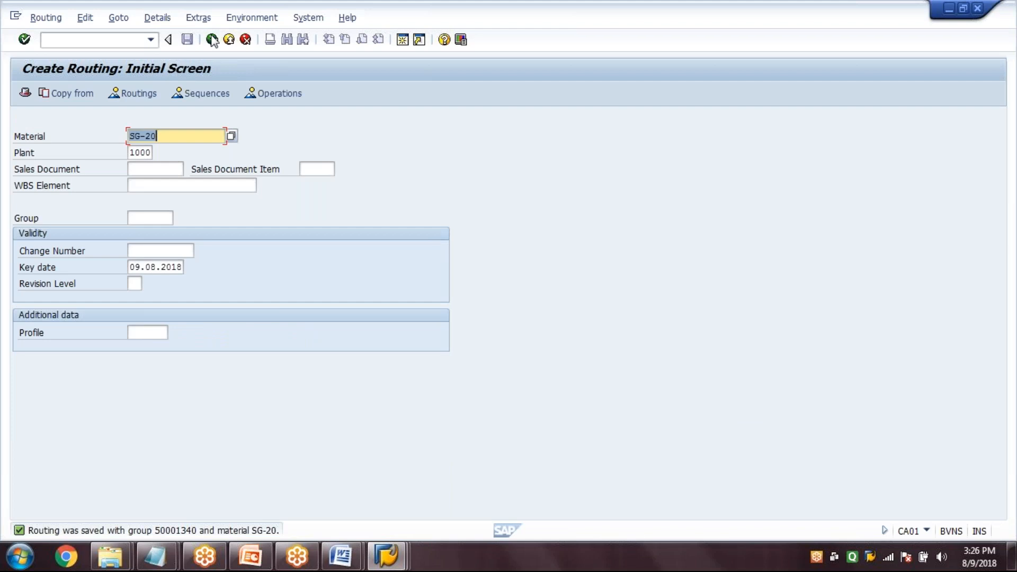
pyautogui.click(213, 41)
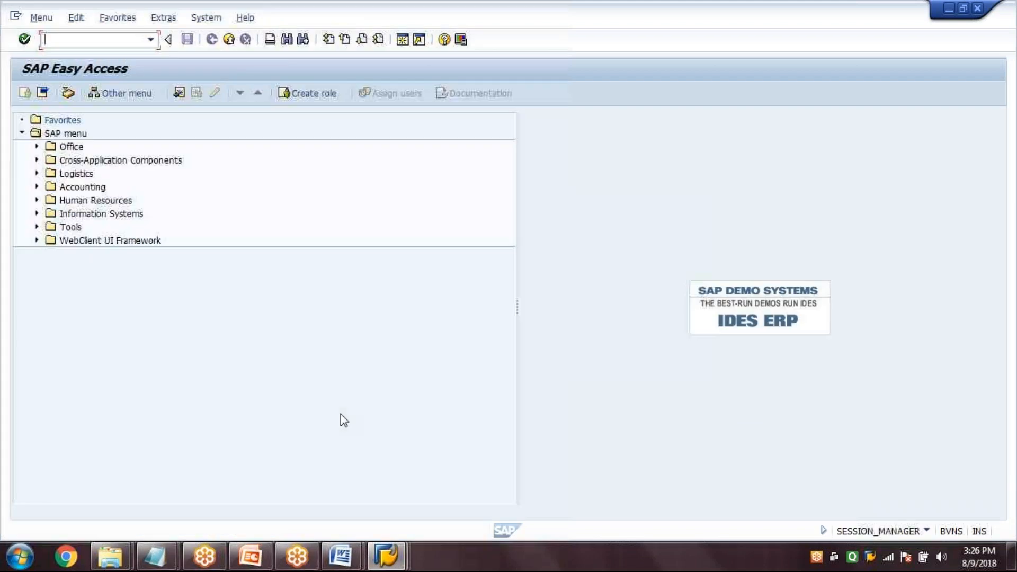
# Check item 5 of the transaction list in PowerPoint, switch back to SAP and start sales order creation with VA01
pyautogui.click(252, 556)
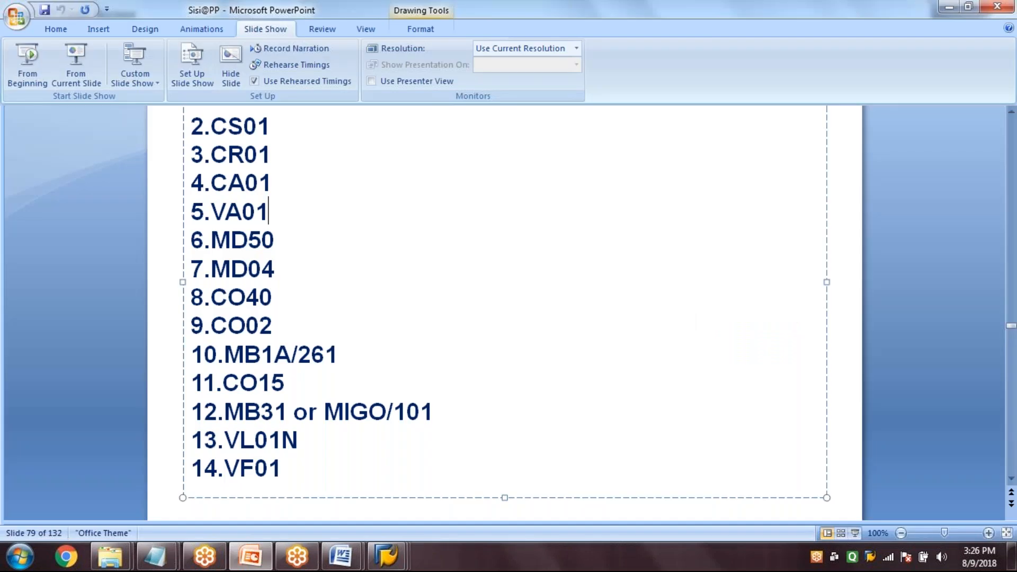
pyautogui.moveTo(269, 212); pyautogui.dragTo(206, 212)
pyautogui.click(386, 556)
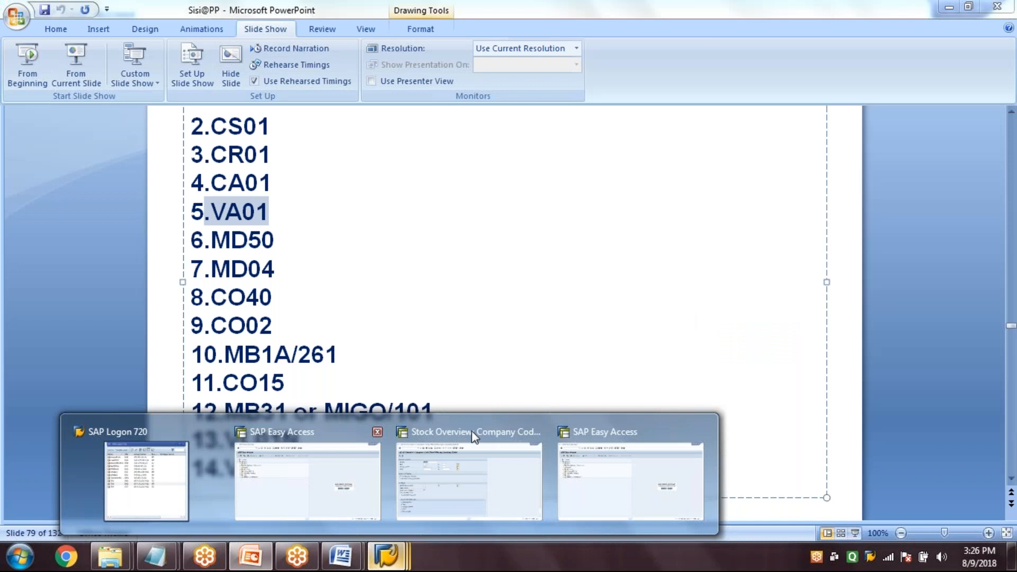
pyautogui.click(318, 460)
pyautogui.click(128, 44)
pyautogui.write('VA01')
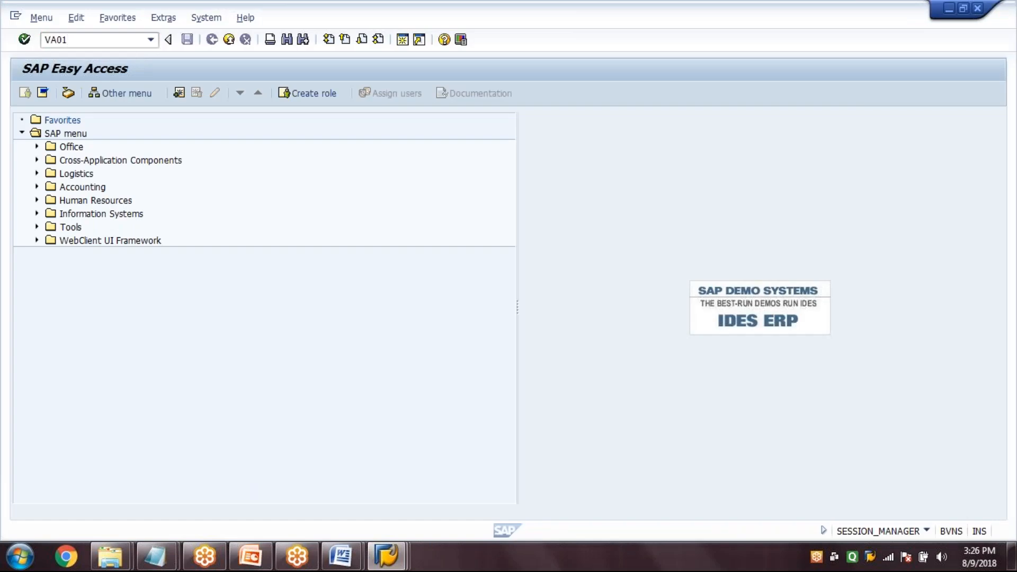
pyautogui.press('Return')
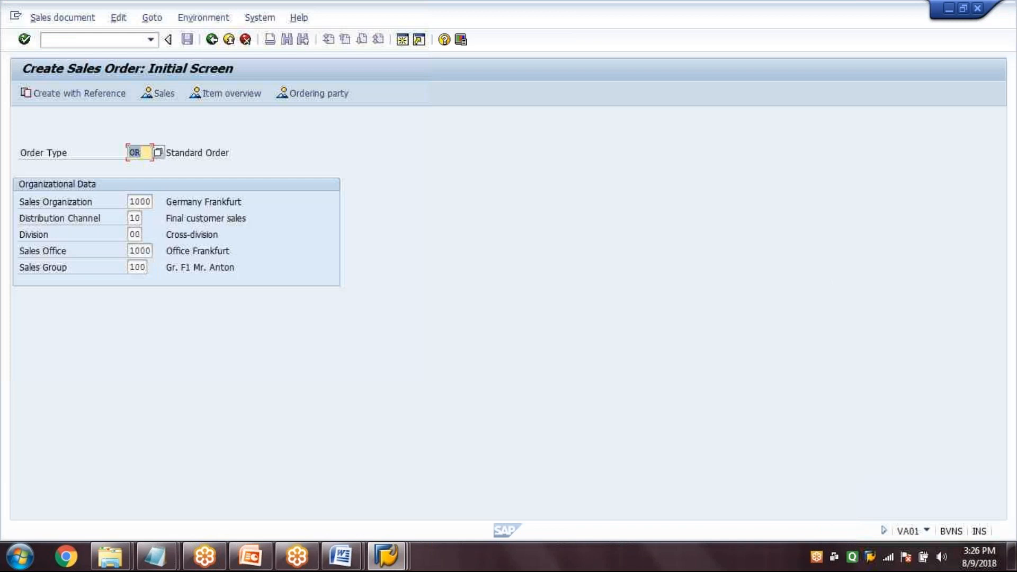
# Go through the sales order's organizational data, from sales organization to sales group
pyautogui.press('Tab')
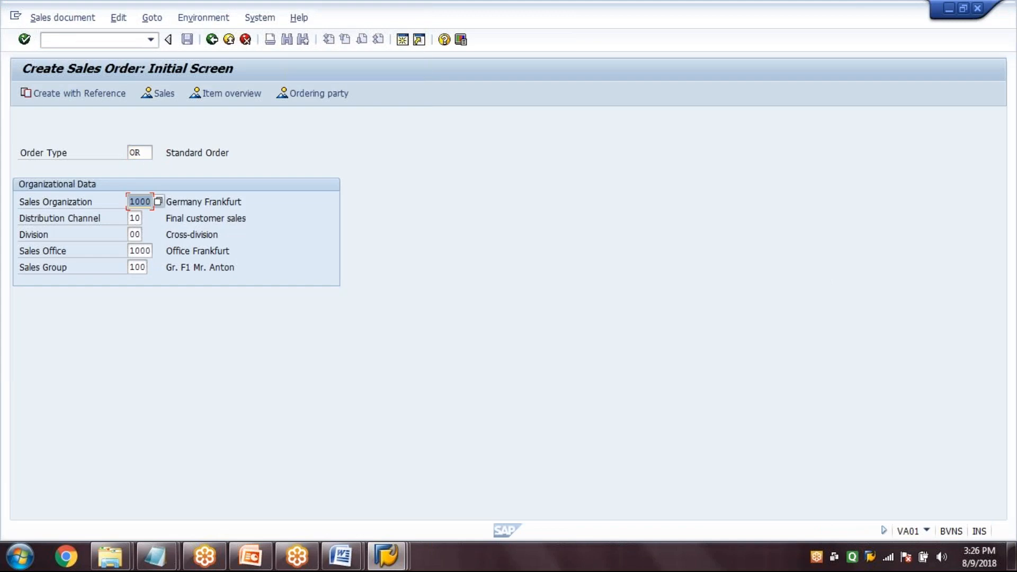
pyautogui.press('Tab')
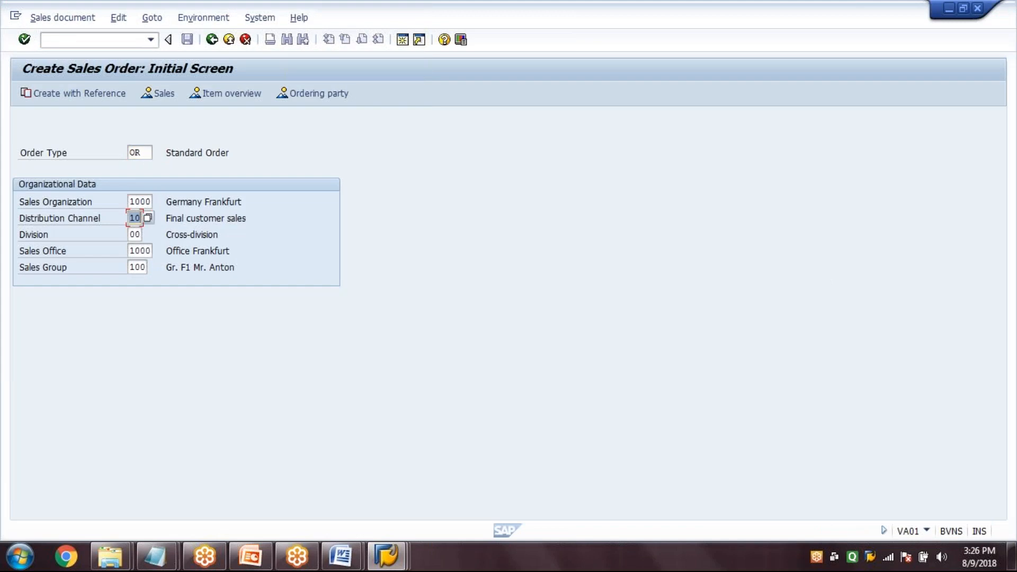
pyautogui.press('Tab')
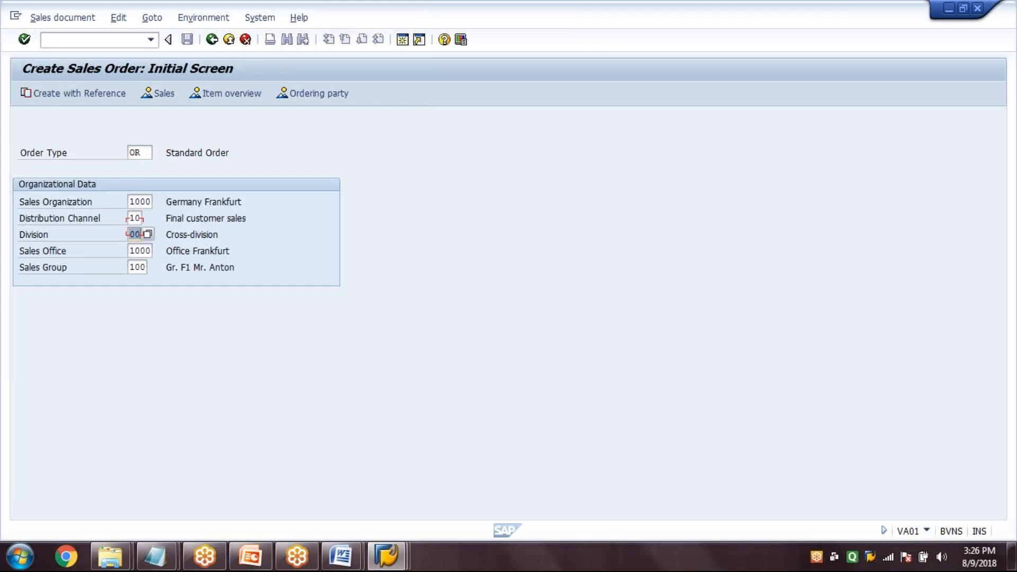
pyautogui.press('Tab')
pyautogui.press('Tab')
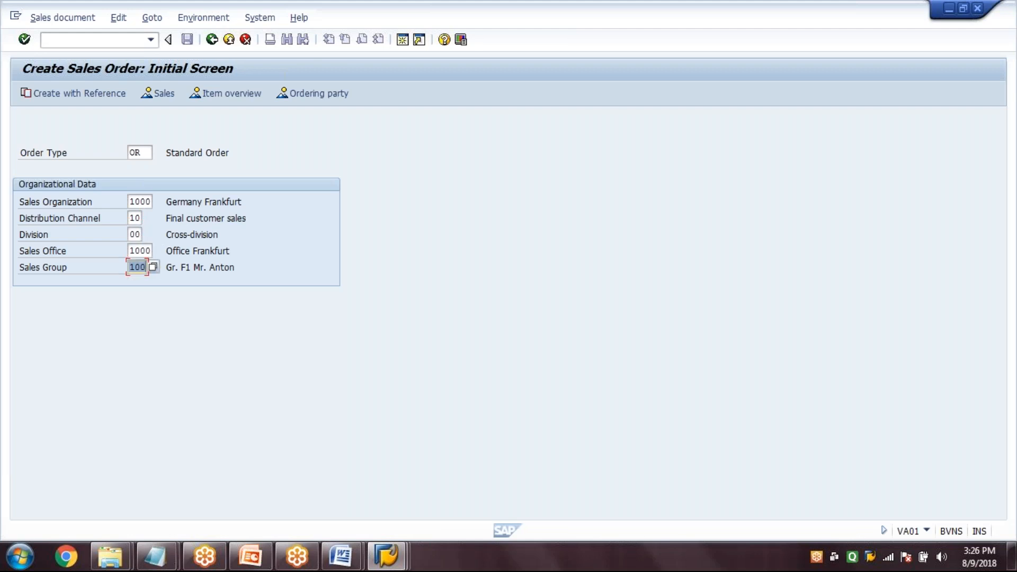
pyautogui.hotkey('shift', 'Tab')
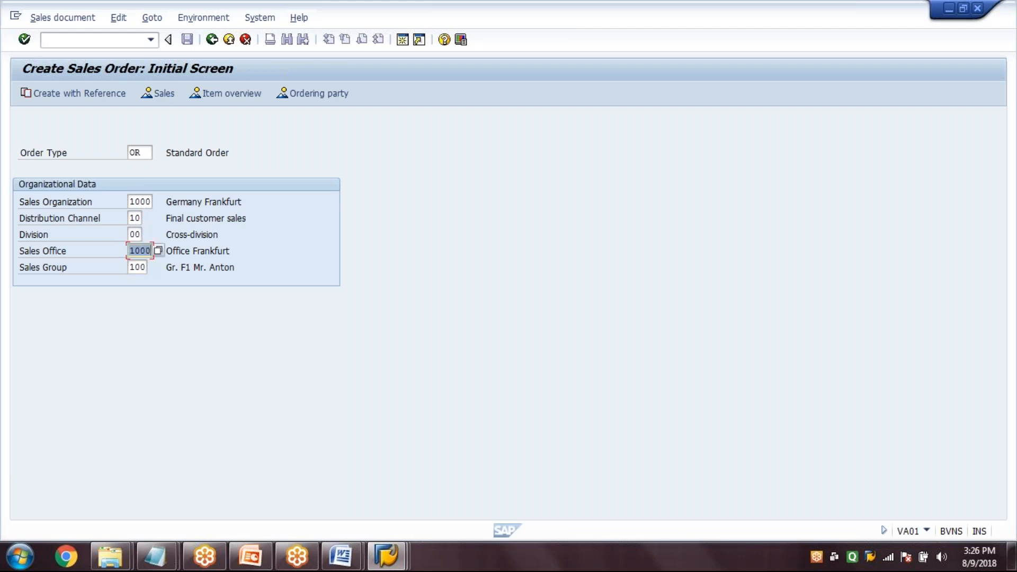
# Keep order type OR with the existing organizational data and continue to the standard order overview
pyautogui.press('Tab')
pyautogui.press('Tab')
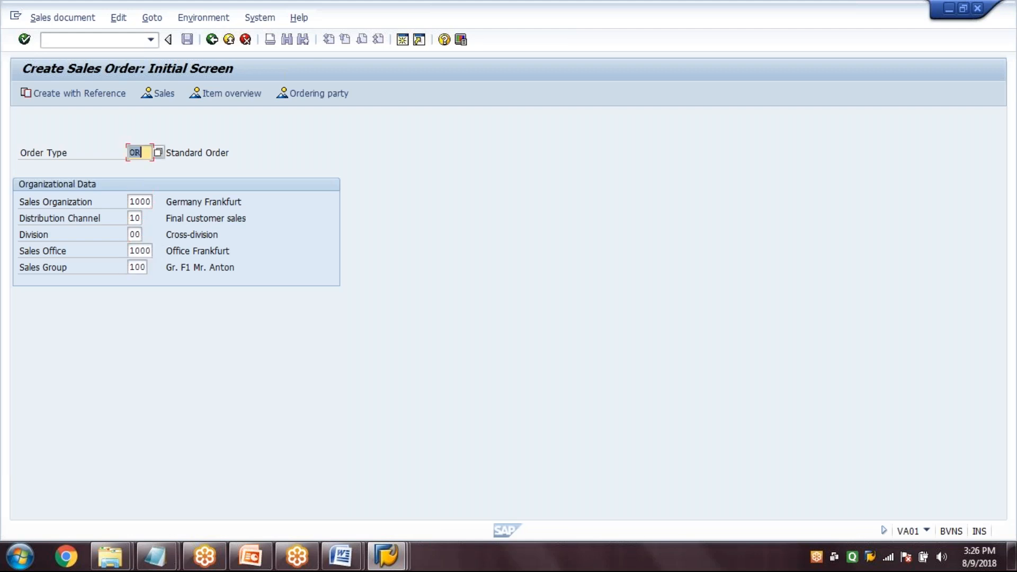
pyautogui.press('Return')
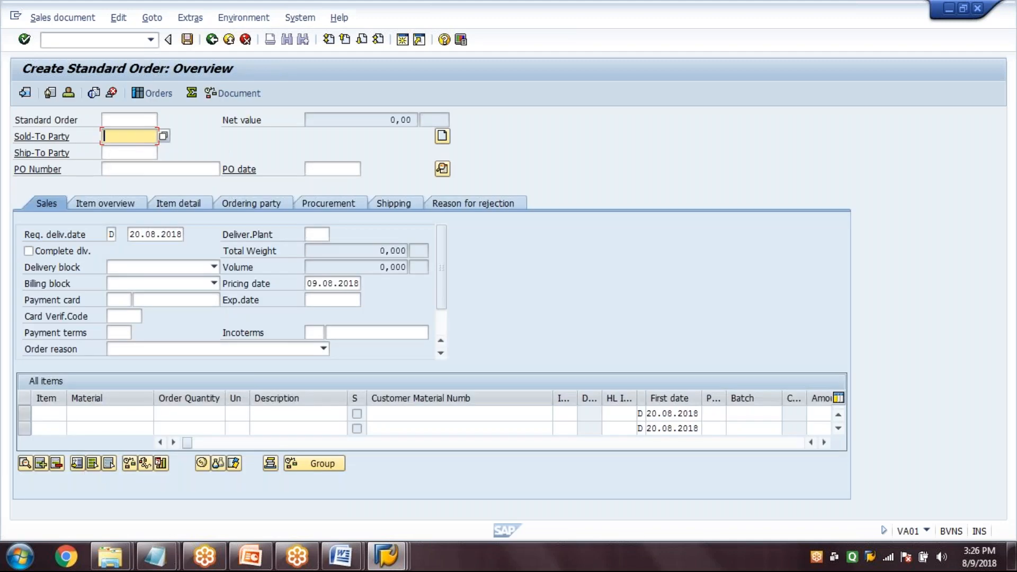
# Fill in the sold-to party's customer number, the PO number and PO date 09.08.2018, and confirm the order header
pyautogui.write('1400')
pyautogui.press('Tab')
pyautogui.press('Tab')
pyautogui.write('749')
pyautogui.press('Tab')
pyautogui.press('space')
pyautogui.press('Down')
pyautogui.press('Return')
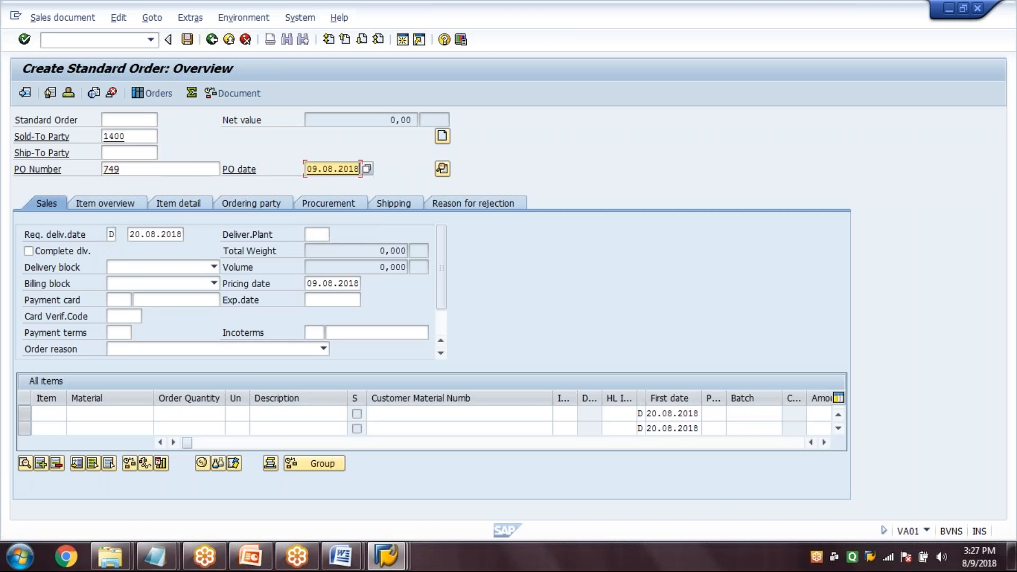
pyautogui.press('Return')
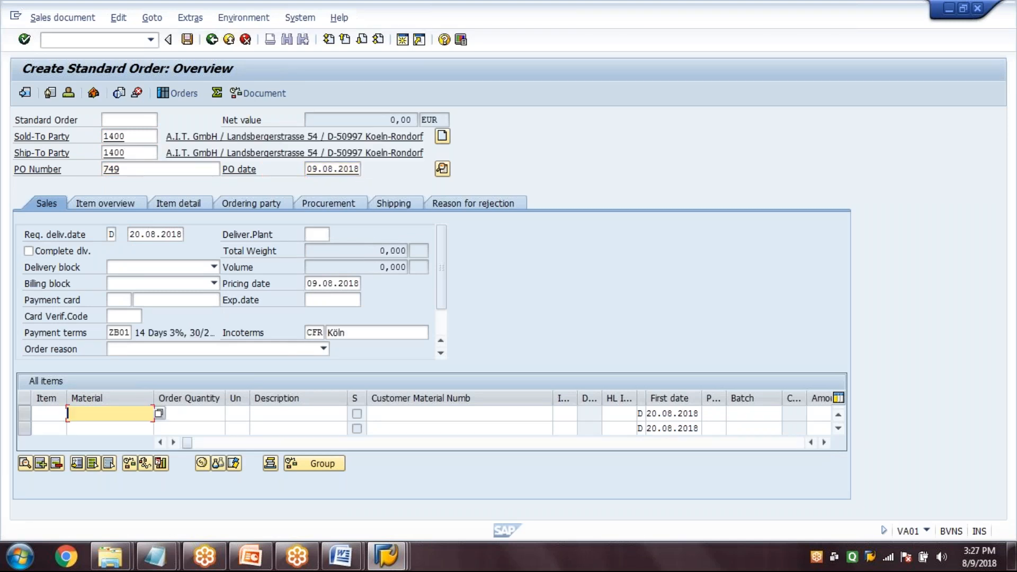
# Add material SG-20 with order quantity 10 as an item and accept the delivery proposal for 31.08.2018
pyautogui.write('SG-20')
pyautogui.press('Tab')
pyautogui.write('10')
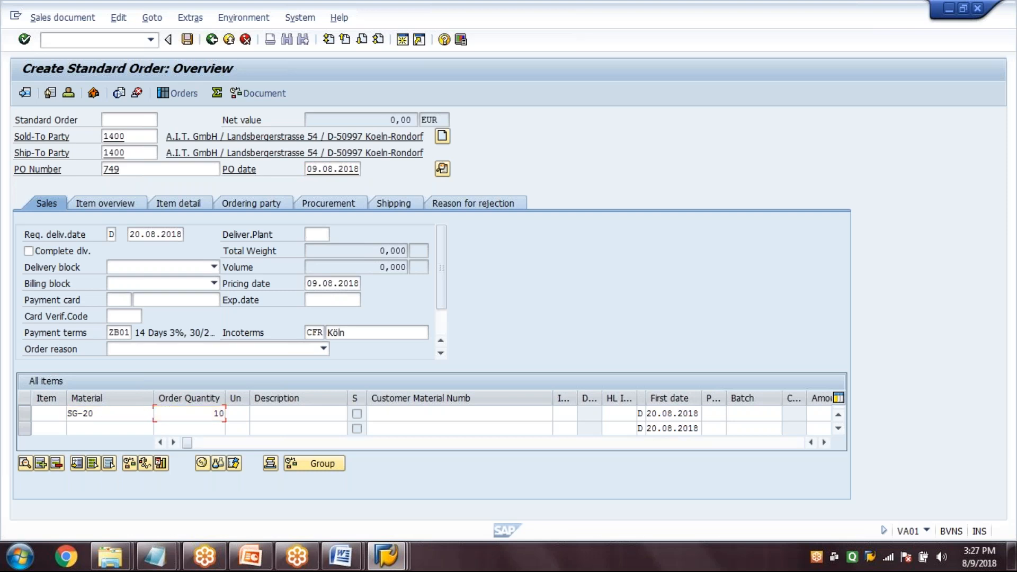
pyautogui.press('Return')
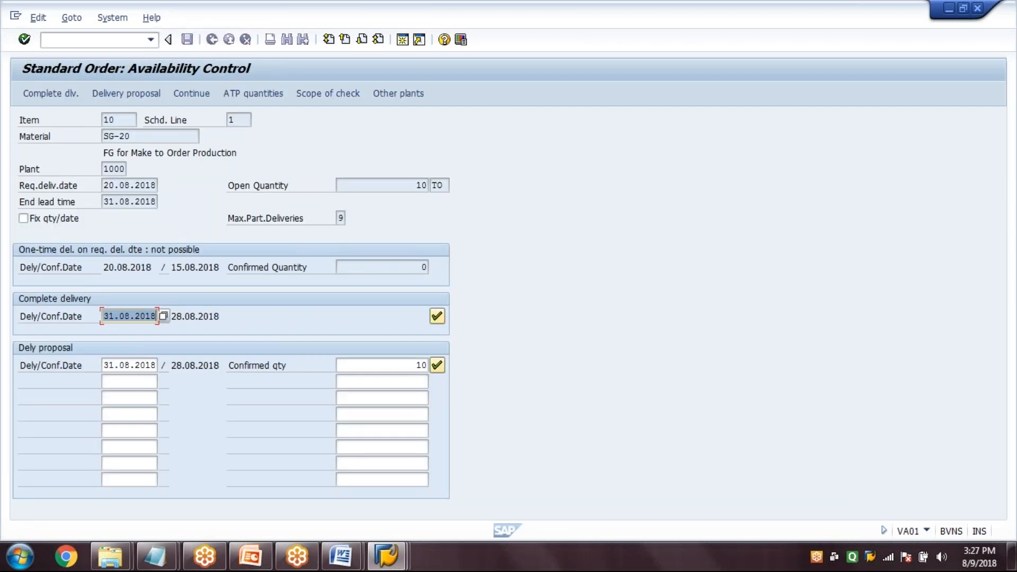
pyautogui.click(438, 365)
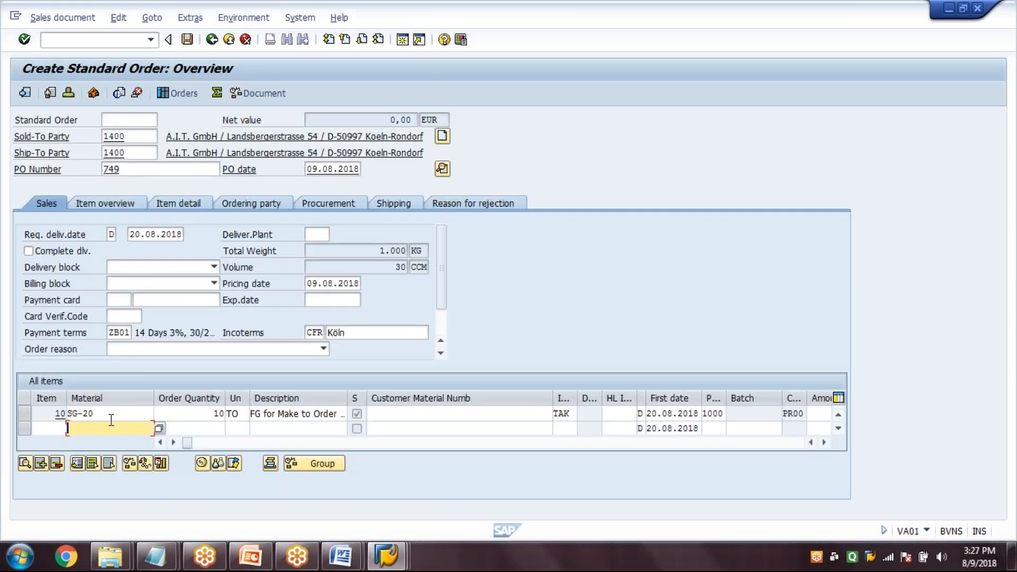
# Set storage location 0001 in the shipping data of item 10 and accept the delivery proposal again
pyautogui.click(111, 418)
pyautogui.doubleClick(111, 415)
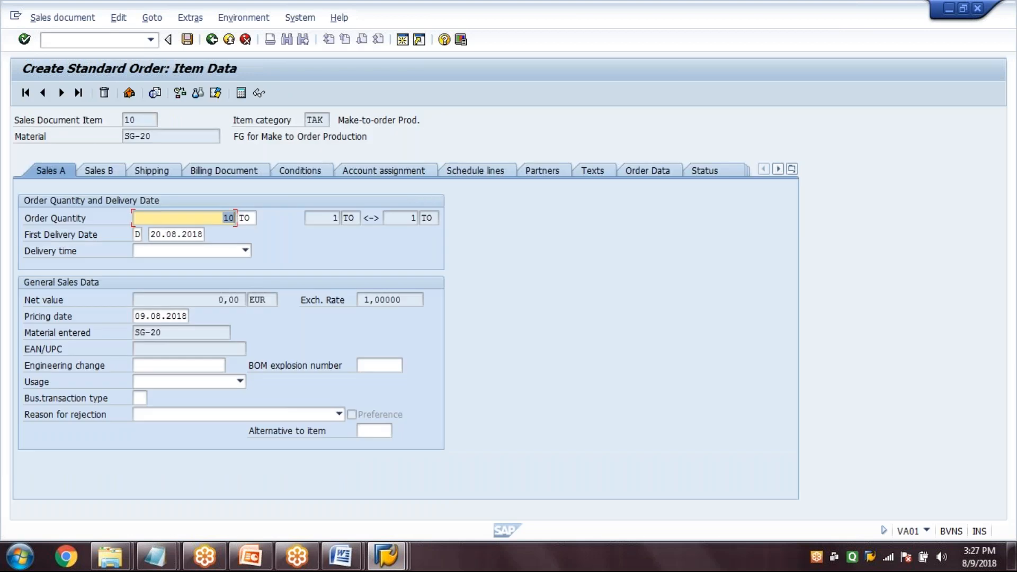
pyautogui.click(152, 171)
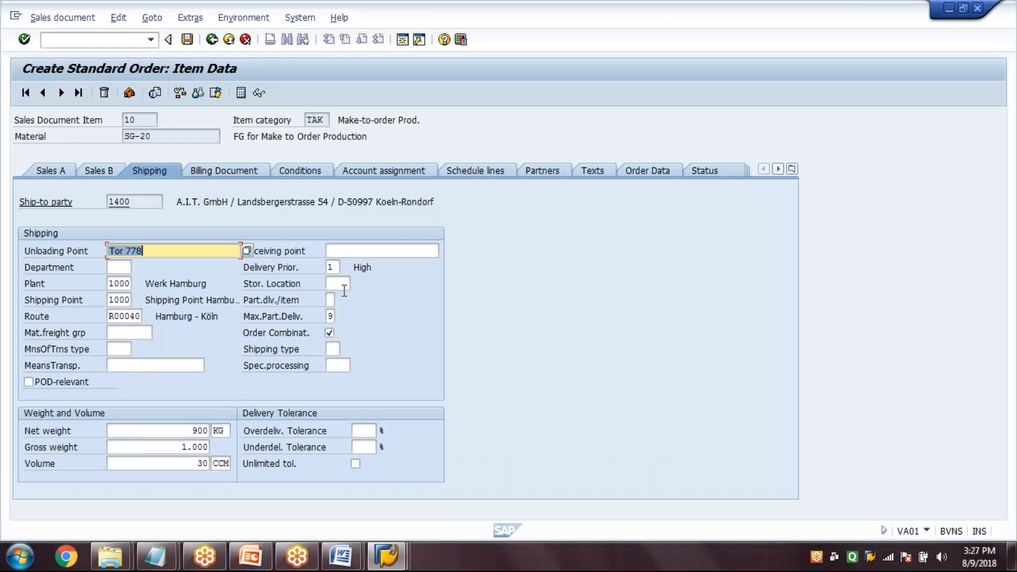
pyautogui.click(342, 286)
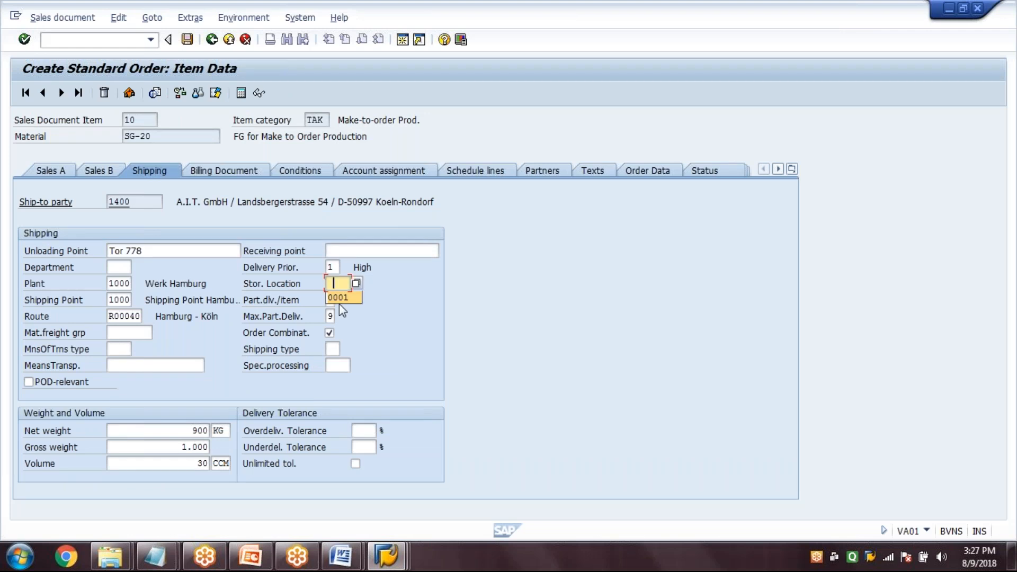
pyautogui.click(340, 298)
pyautogui.press('Return')
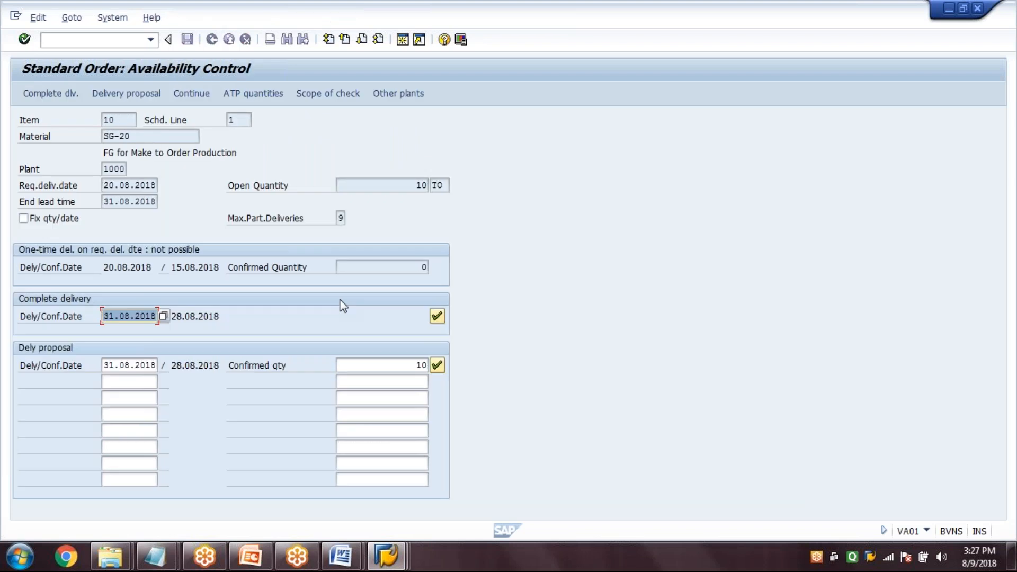
pyautogui.click(437, 365)
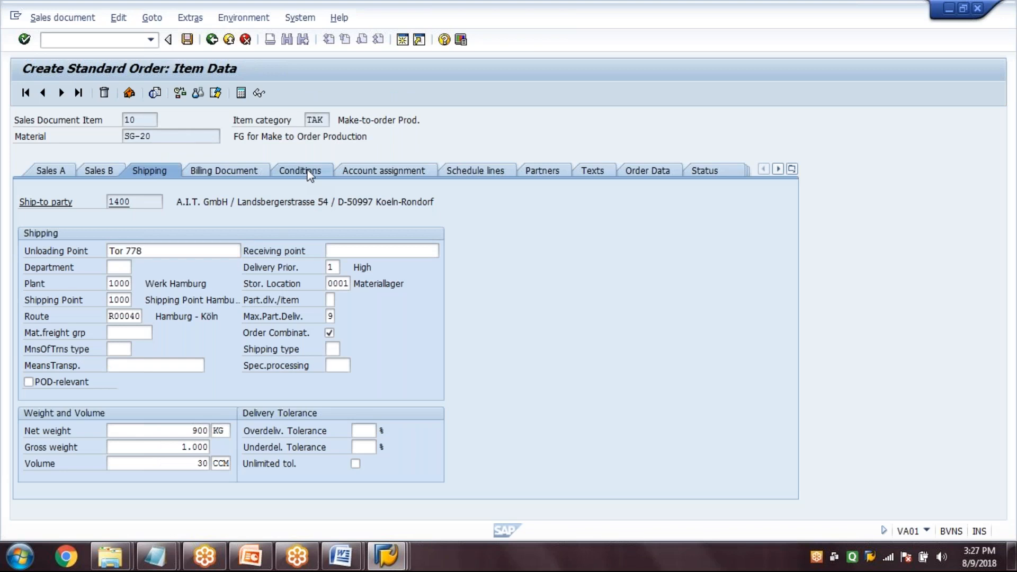
# Add price condition PR00 with amount 100 to the item's pricing elements and check the resulting conditions
pyautogui.click(310, 170)
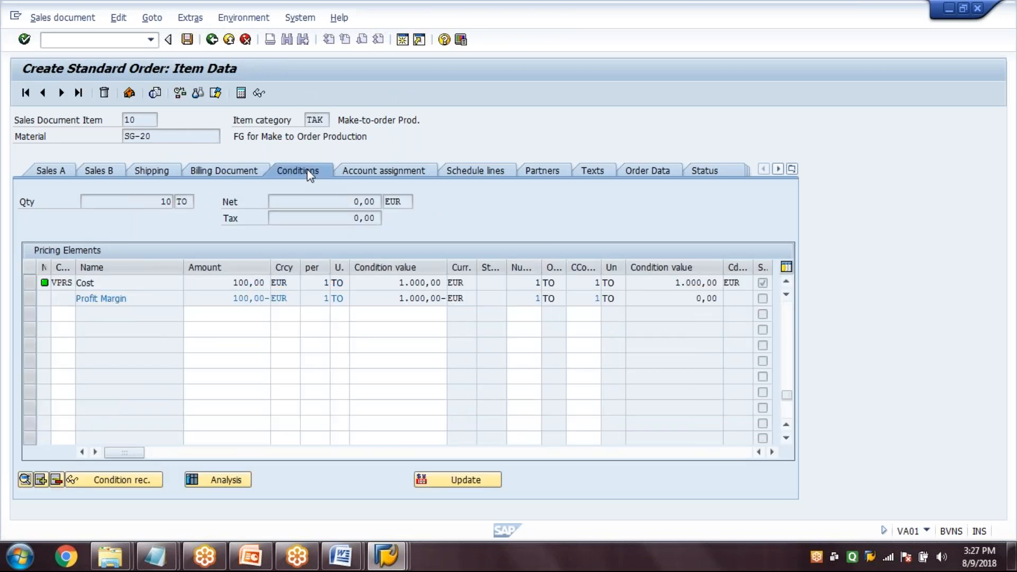
pyautogui.press('pagedown')
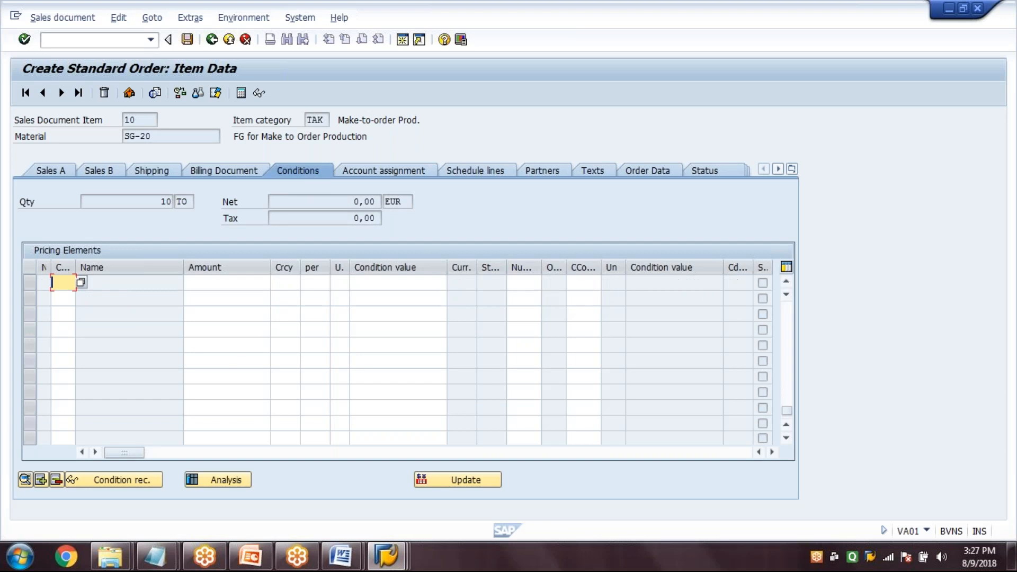
pyautogui.moveTo(75, 267); pyautogui.dragTo(138, 268)
pyautogui.write('PR00')
pyautogui.press('Tab')
pyautogui.write('100')
pyautogui.press('Return')
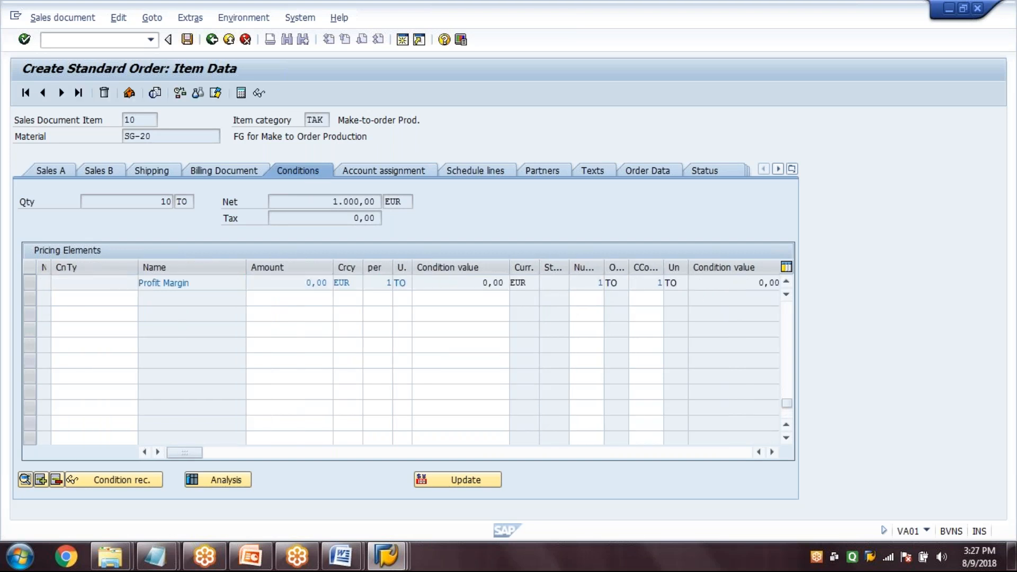
pyautogui.press('pageup')
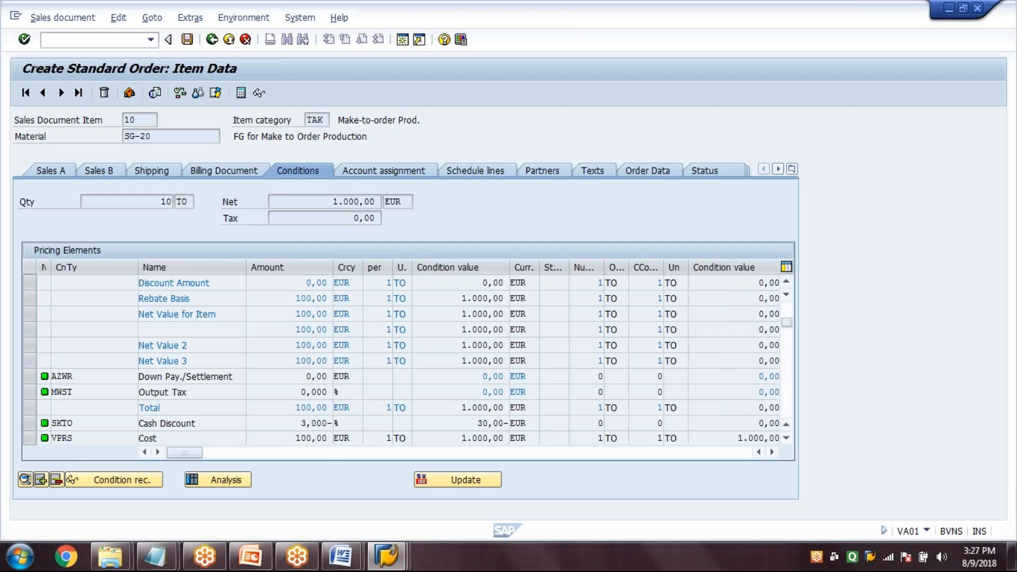
pyautogui.press('pageup')
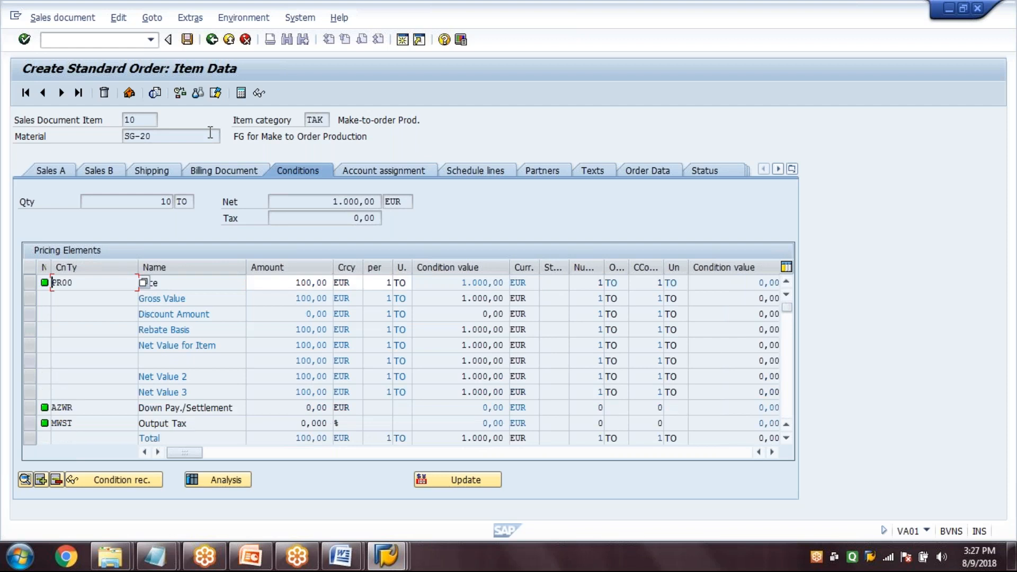
# Return to the order overview, save the sales order and leave the transaction
pyautogui.press('F3')
pyautogui.click(144, 235)
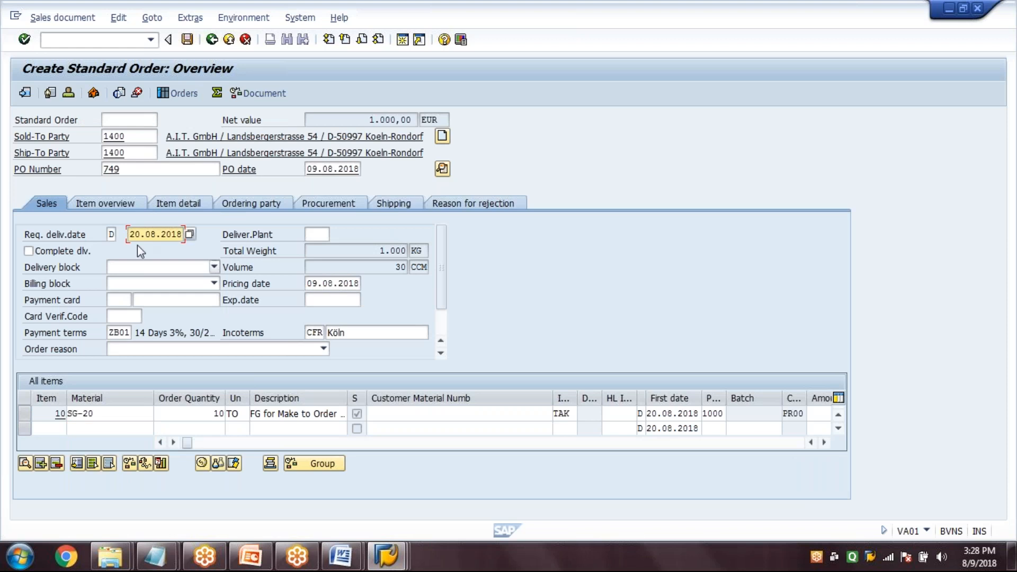
pyautogui.click(187, 40)
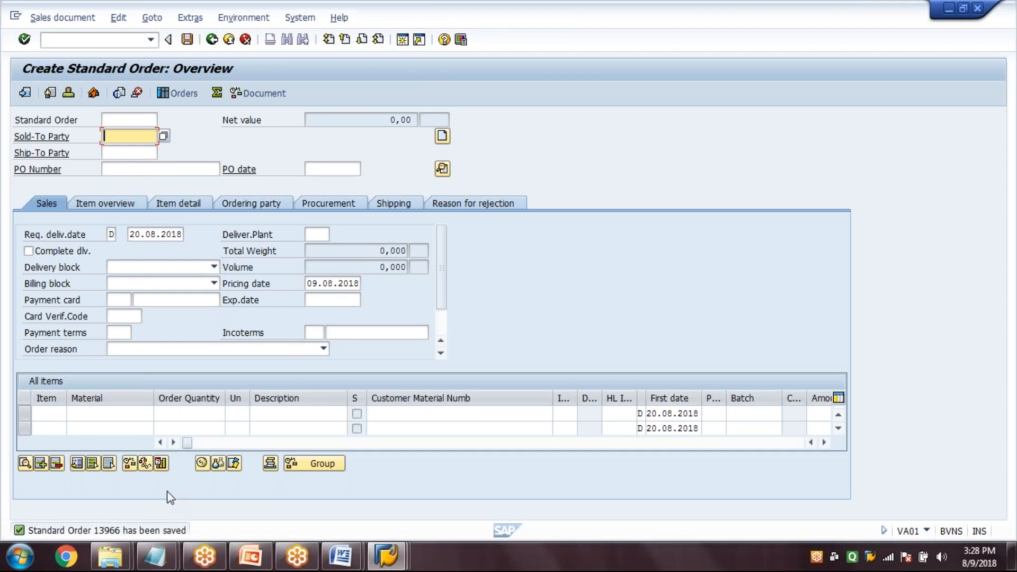
pyautogui.click(230, 45)
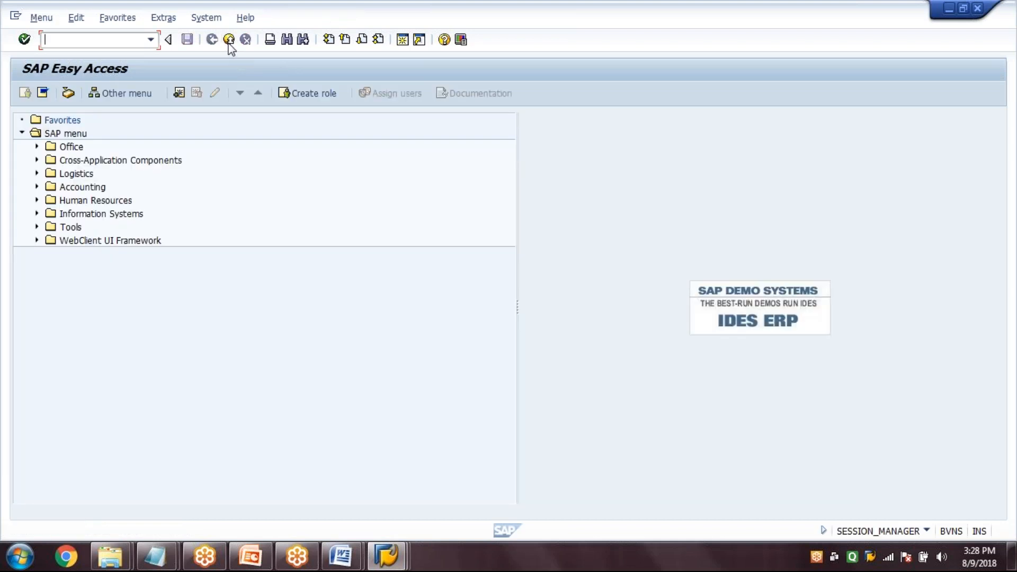
# Check item 6 of the transaction list in PowerPoint, switch back to SAP and start make-to-order planning with MD50
pyautogui.click(389, 556)
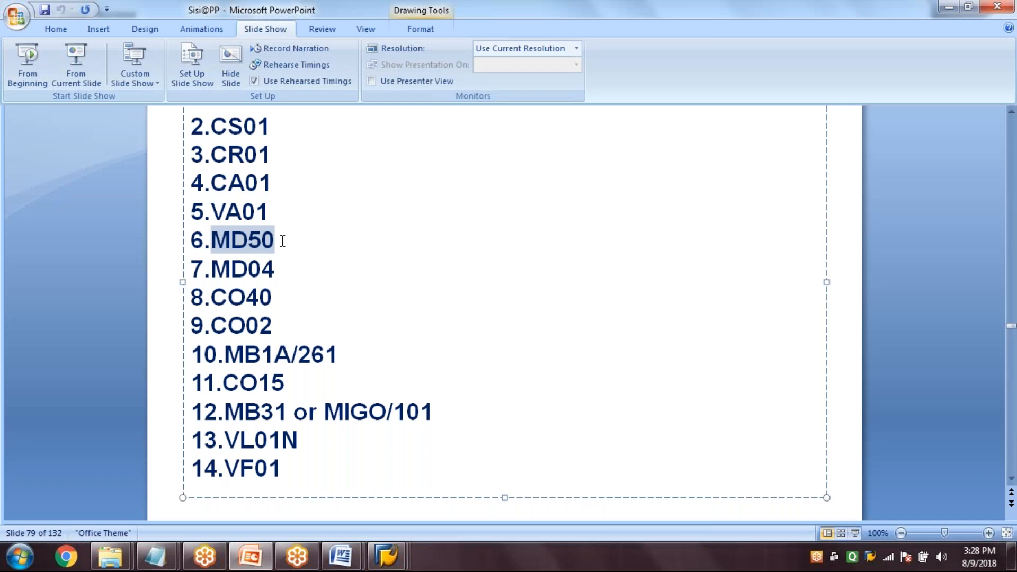
pyautogui.press('Escape')
pyautogui.press('Escape')
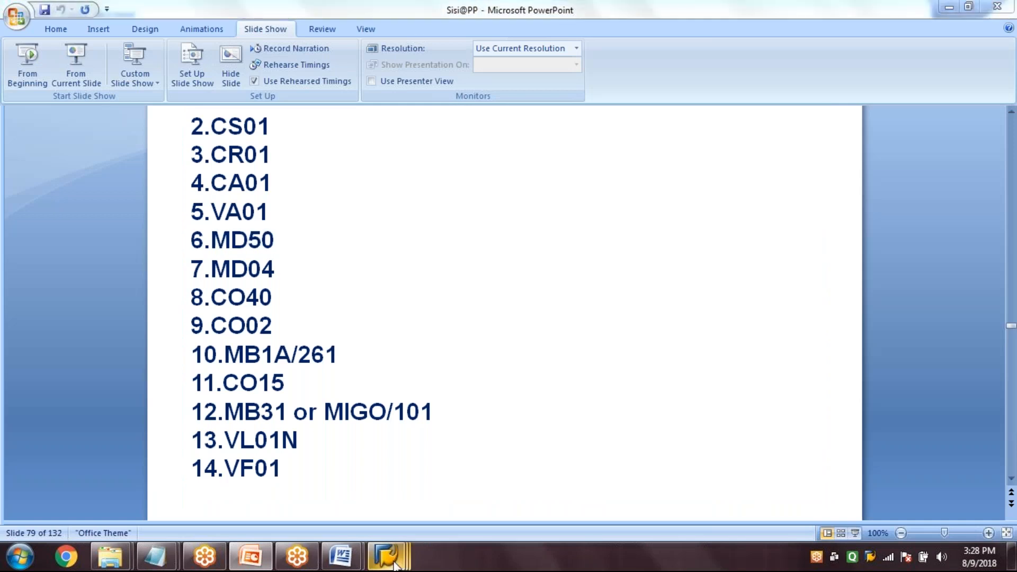
pyautogui.click(394, 565)
pyautogui.write('MD5')
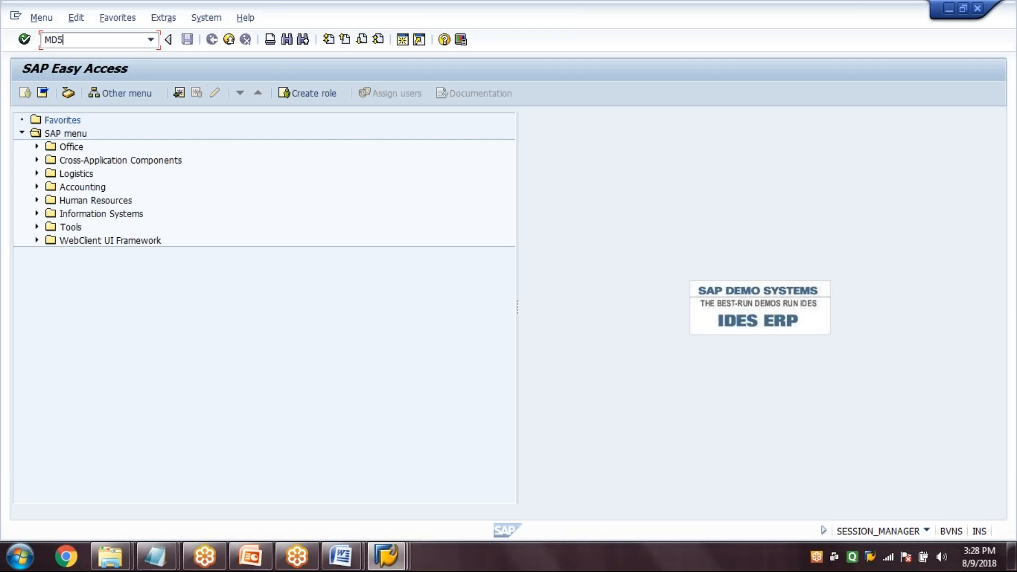
pyautogui.write('0')
pyautogui.press('Return')
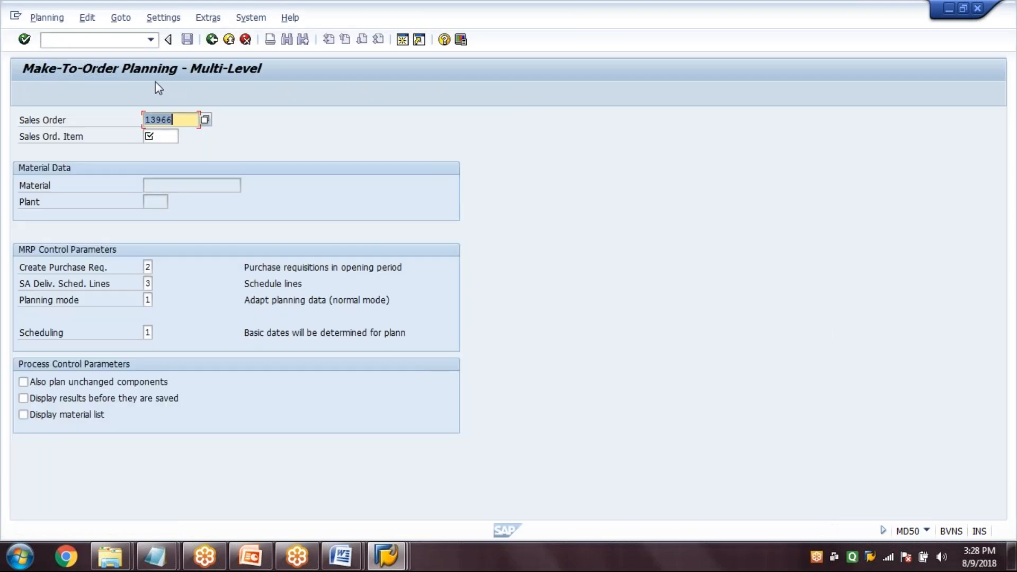
# Run multi-level planning for sales order item 10 with purchase requisition indicator 3 and the material list display option
pyautogui.click(162, 136)
pyautogui.write('10')
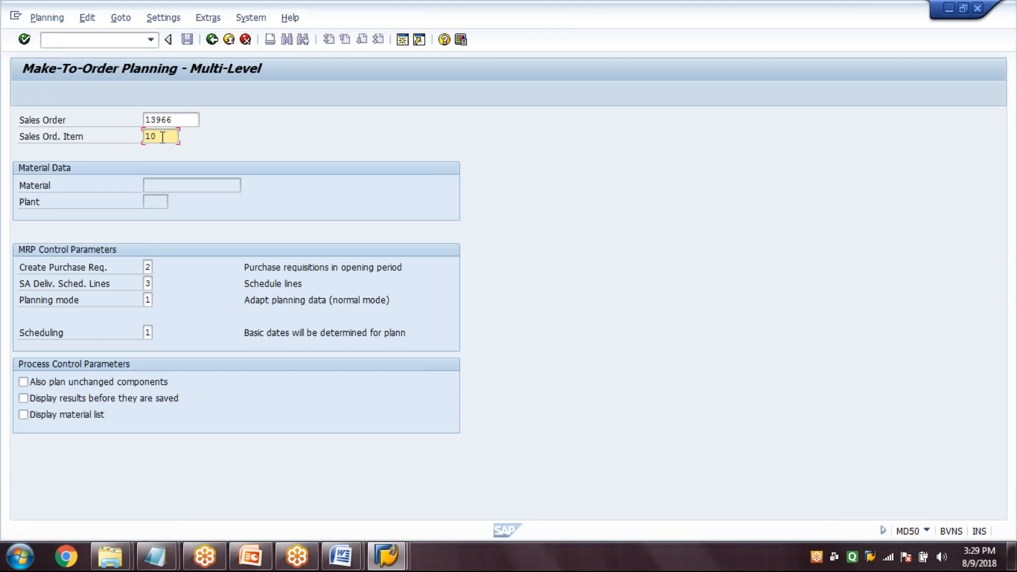
pyautogui.press('Tab')
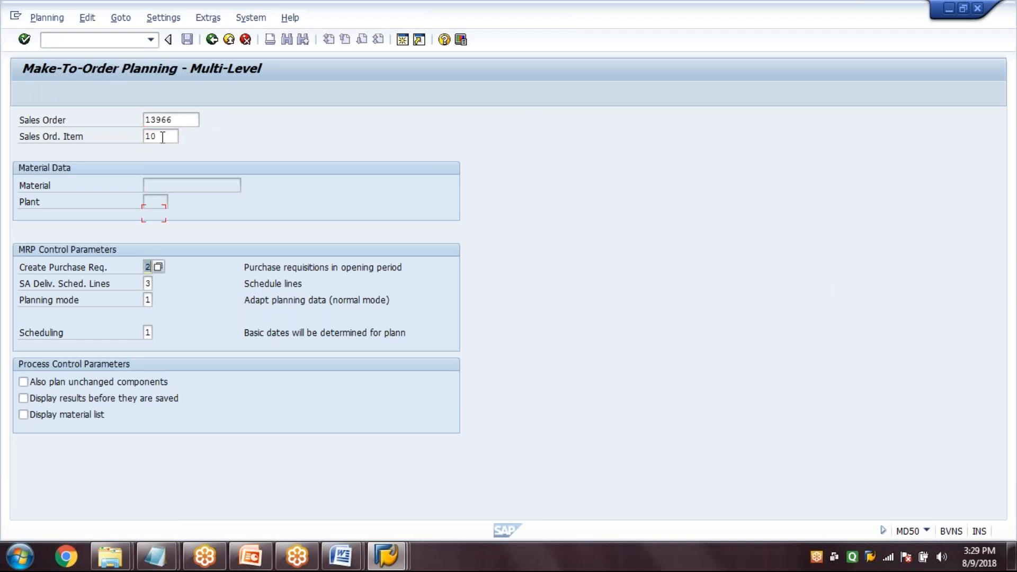
pyautogui.write('3')
pyautogui.click(98, 416)
pyautogui.press('Return')
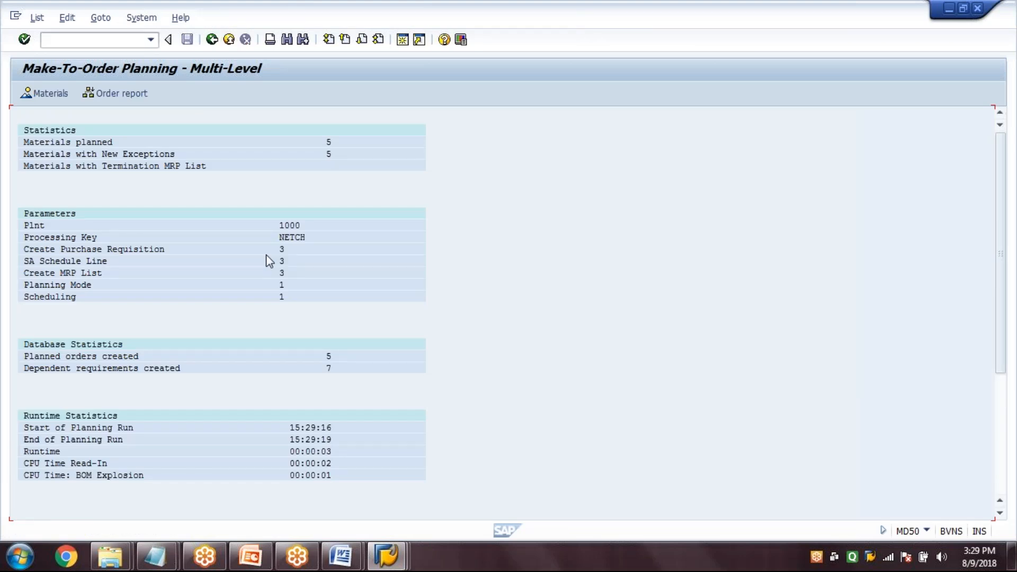
# Leave the planning results and display the stock/requirements list for SG-20 in plant 1000 with MD04
pyautogui.hotkey('shift', 'F3')
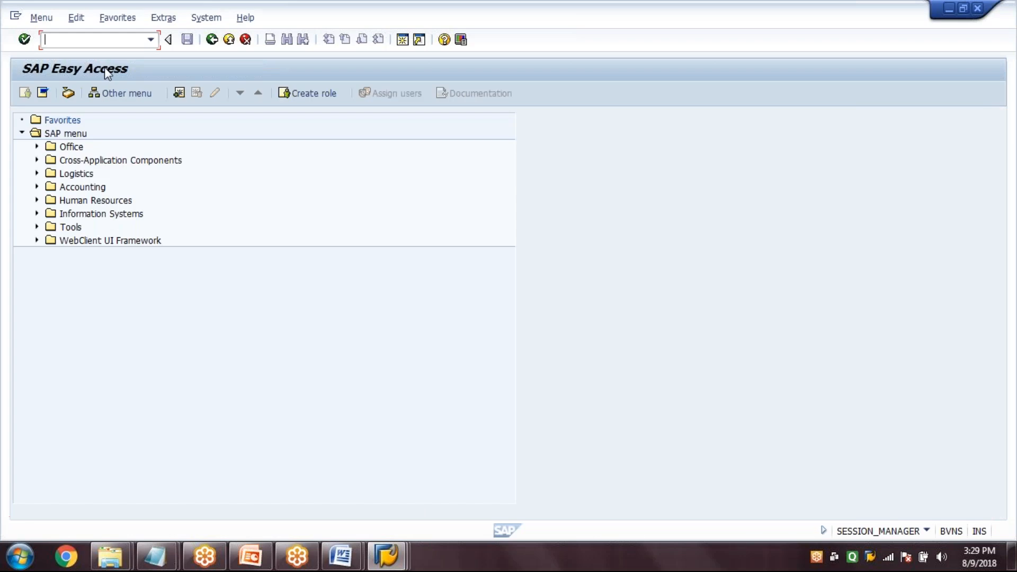
pyautogui.write('MD04')
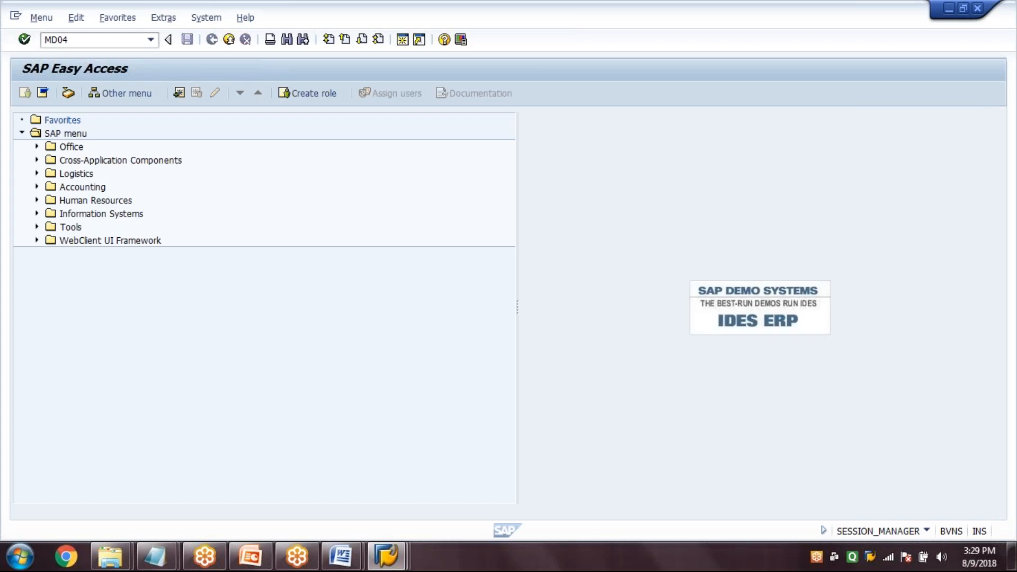
pyautogui.press('Return')
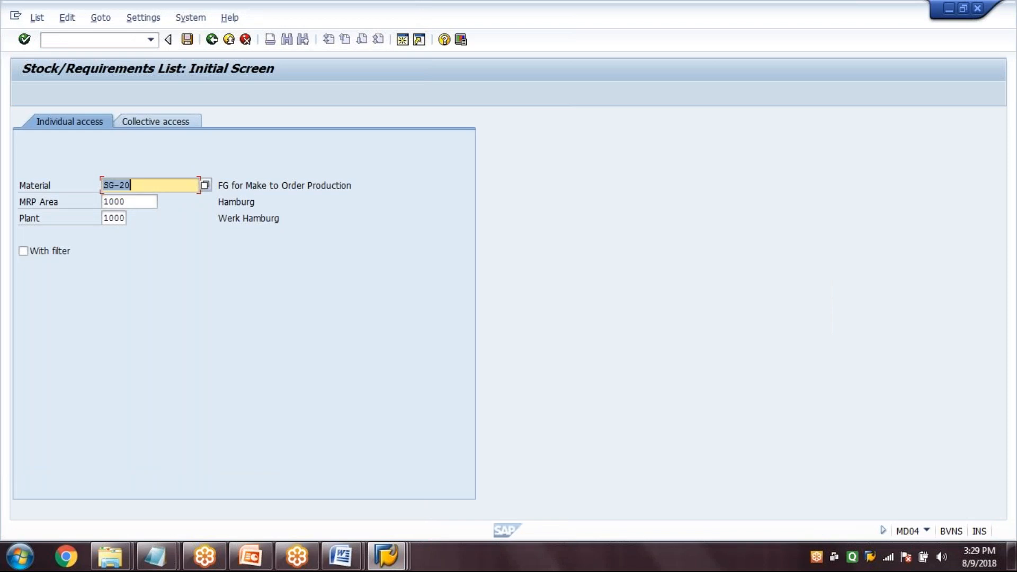
pyautogui.press('Return')
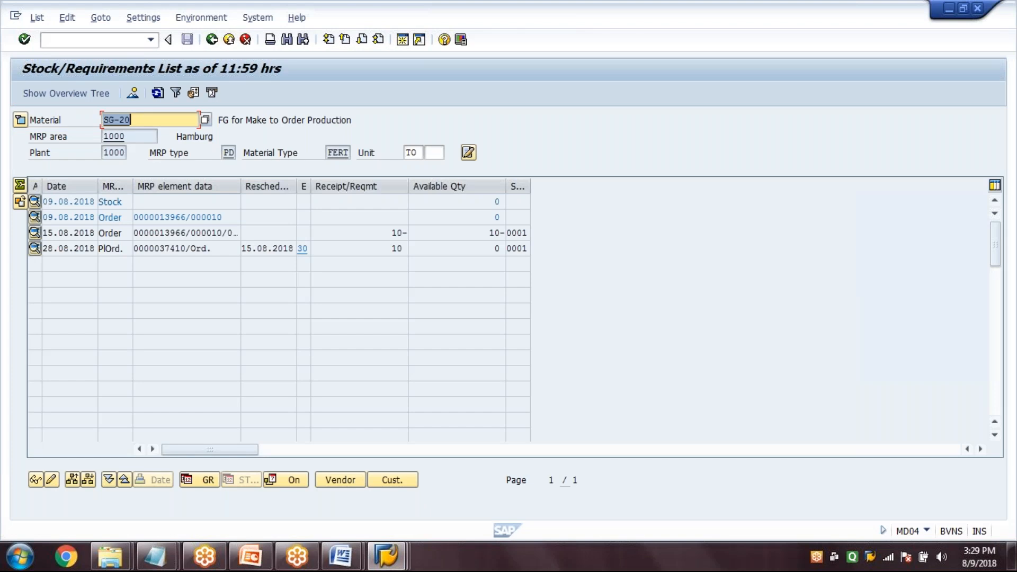
# Open the details of the planned order dated 28.08.2018 in the list and start its conversion to a production order
pyautogui.moveTo(223, 218); pyautogui.dragTo(115, 232)
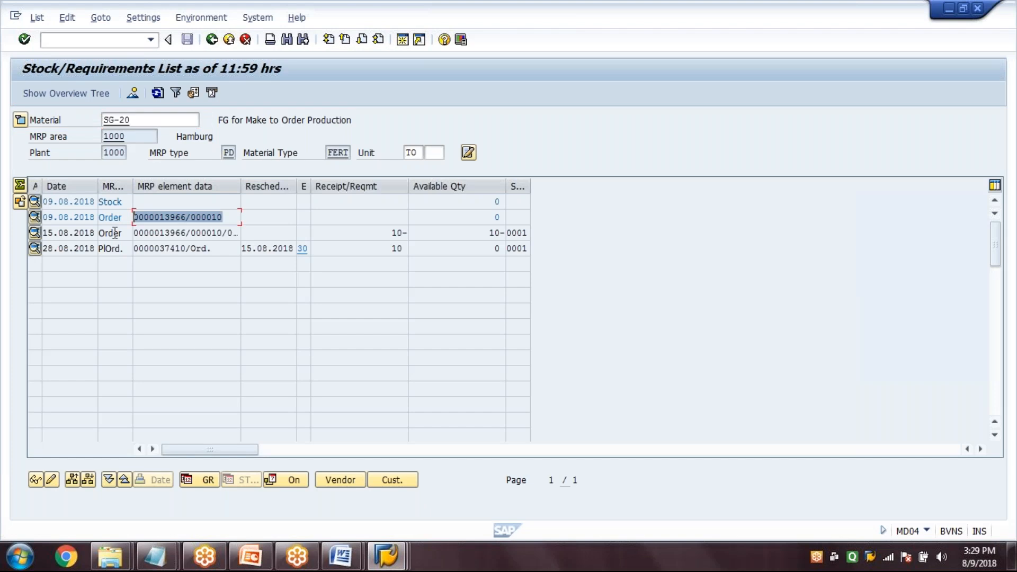
pyautogui.click(227, 251)
pyautogui.hotkey('shift', 'Home')
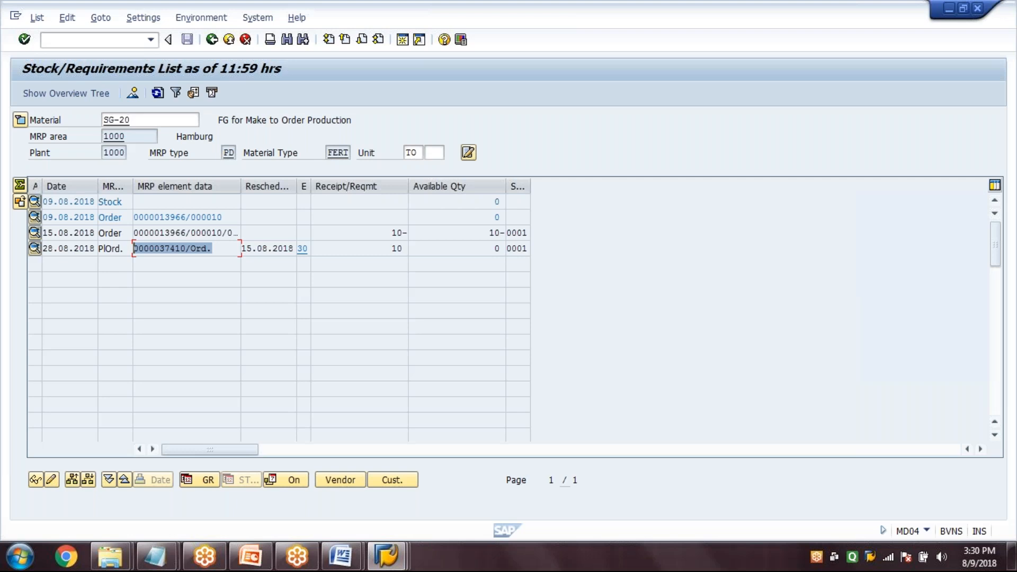
pyautogui.doubleClick(176, 244)
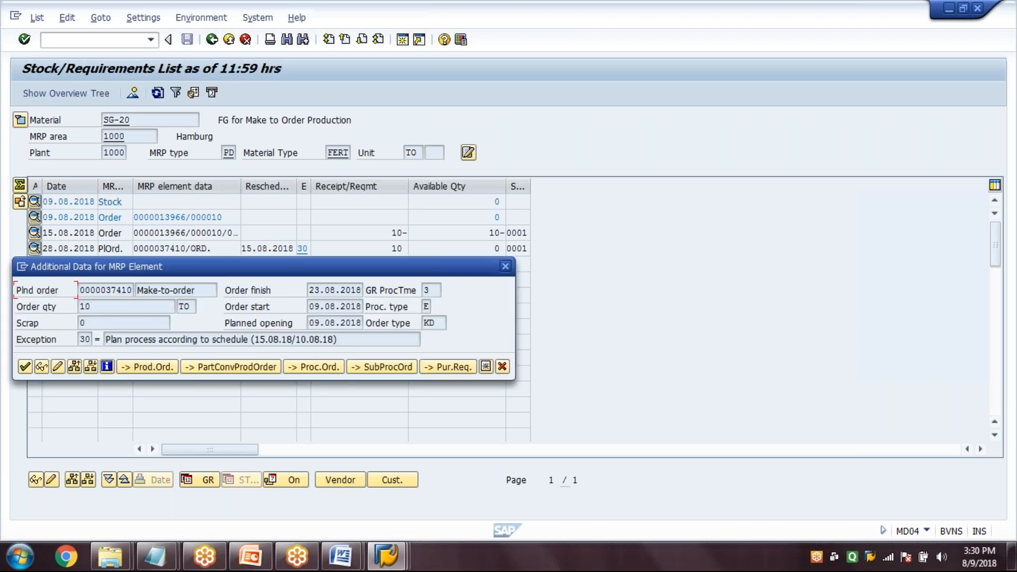
pyautogui.click(150, 367)
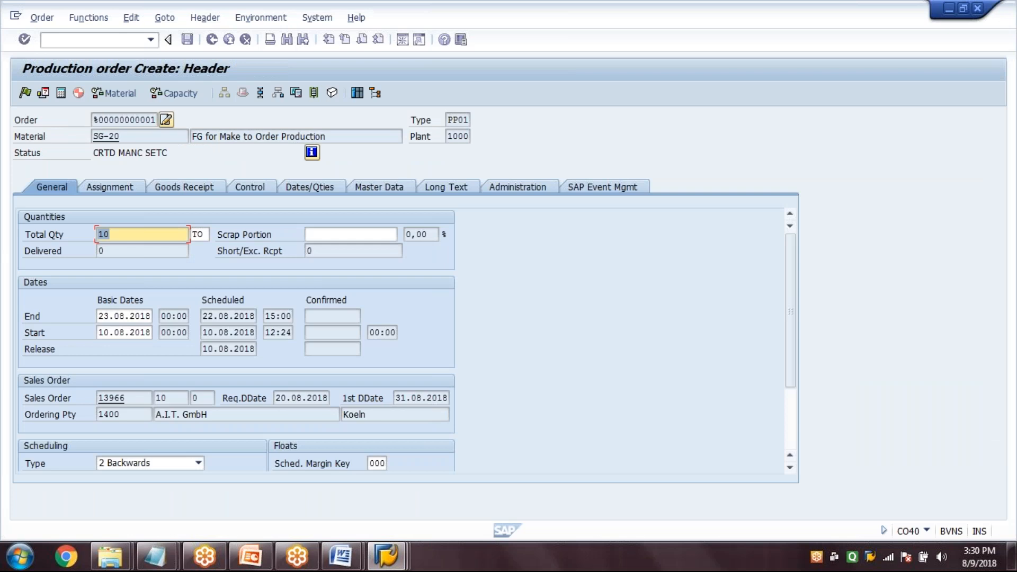
# Review the new production order's assignment to the sales order and planned order, and its routing and bill of material data
pyautogui.click(110, 187)
pyautogui.scroll(-2, 412, 348)
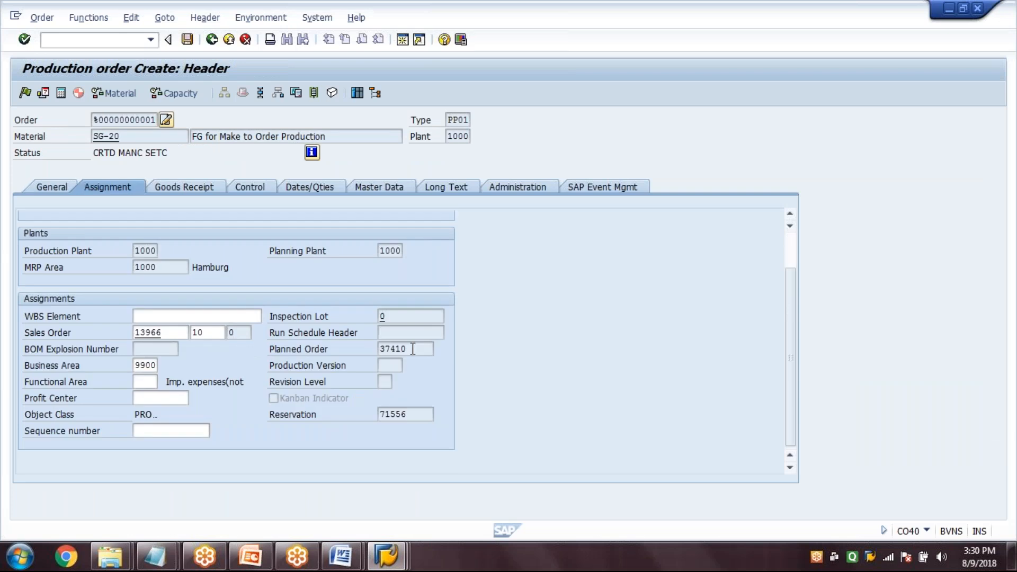
pyautogui.click(153, 332)
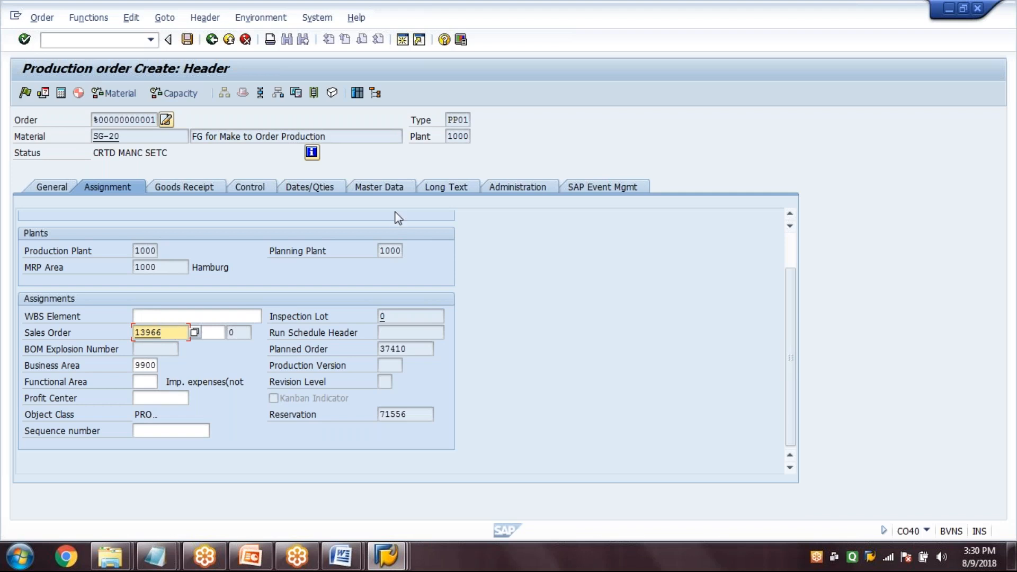
pyautogui.press('Return')
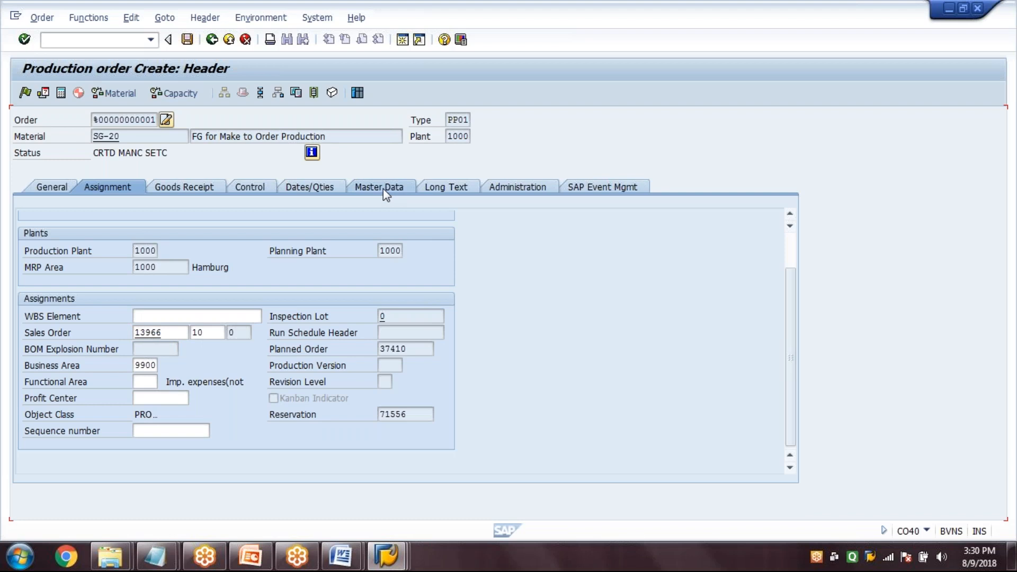
pyautogui.click(385, 193)
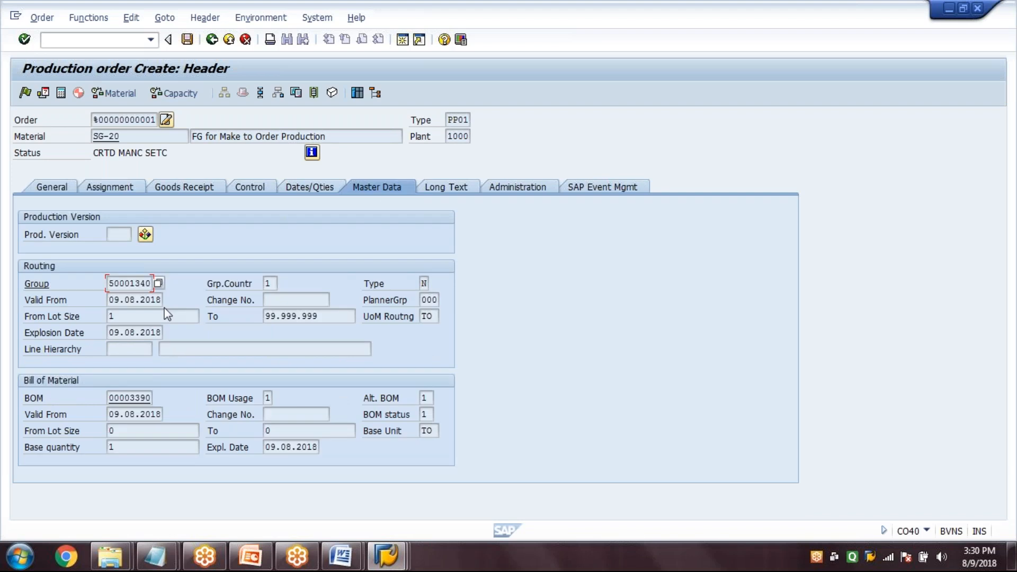
pyautogui.click(136, 398)
pyautogui.click(52, 187)
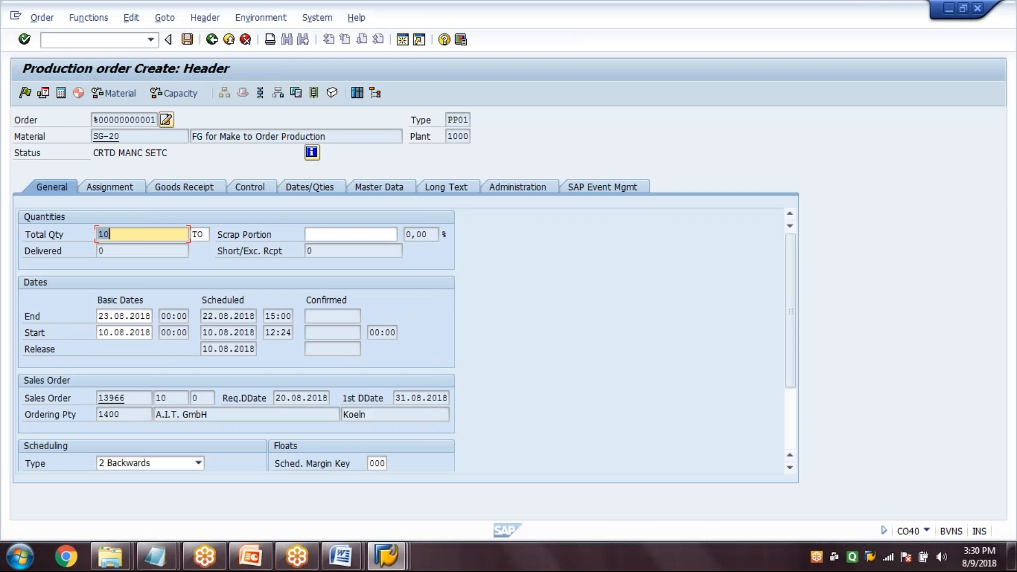
# Save the production order and refresh the stock/requirements list to check the entry dated 28.08.2018
pyautogui.click(187, 39)
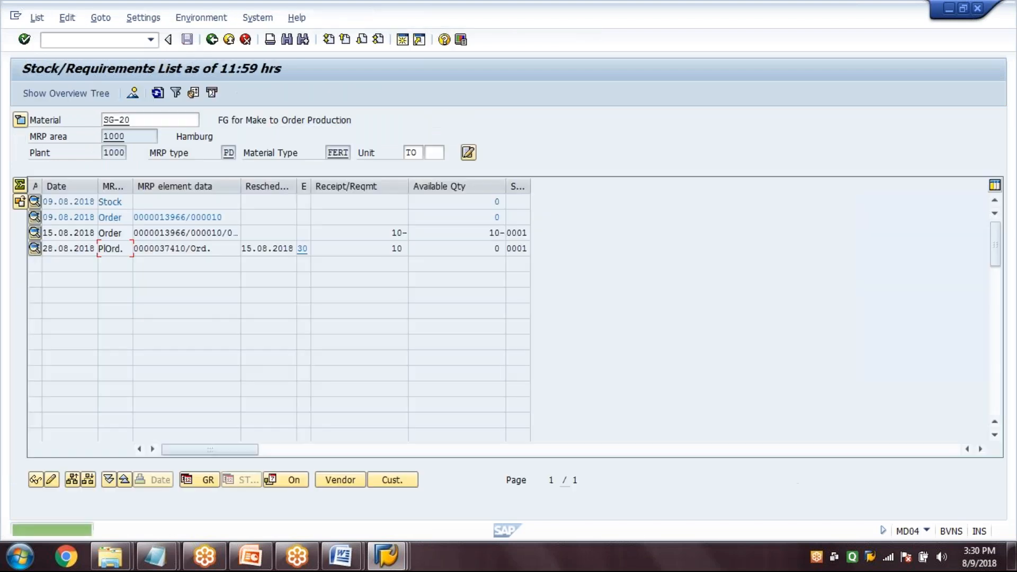
pyautogui.click(189, 247)
pyautogui.moveTo(221, 246); pyautogui.dragTo(106, 266)
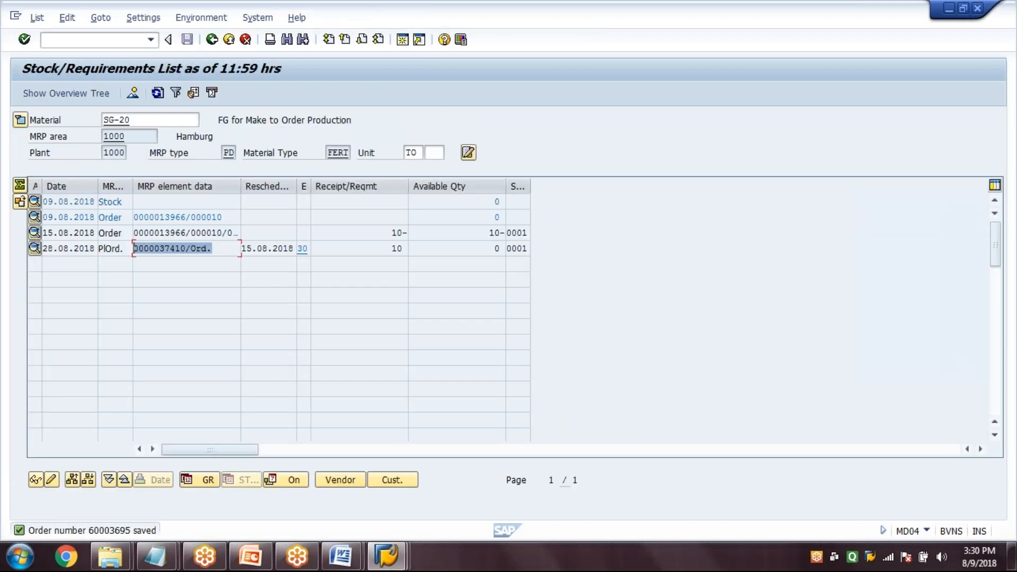
pyautogui.click(158, 95)
pyautogui.click(158, 94)
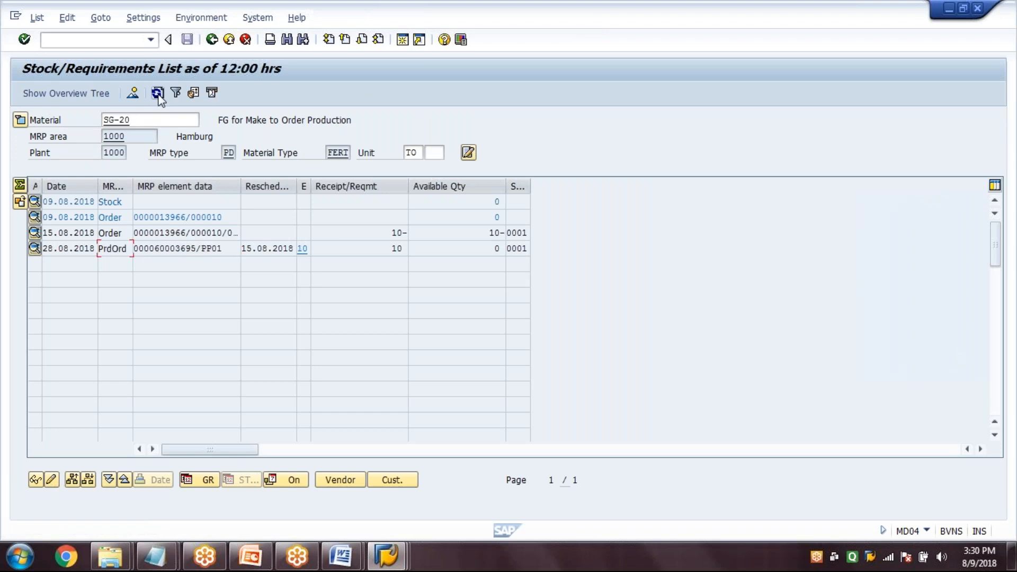
pyautogui.click(158, 95)
pyautogui.moveTo(225, 249); pyautogui.dragTo(95, 265)
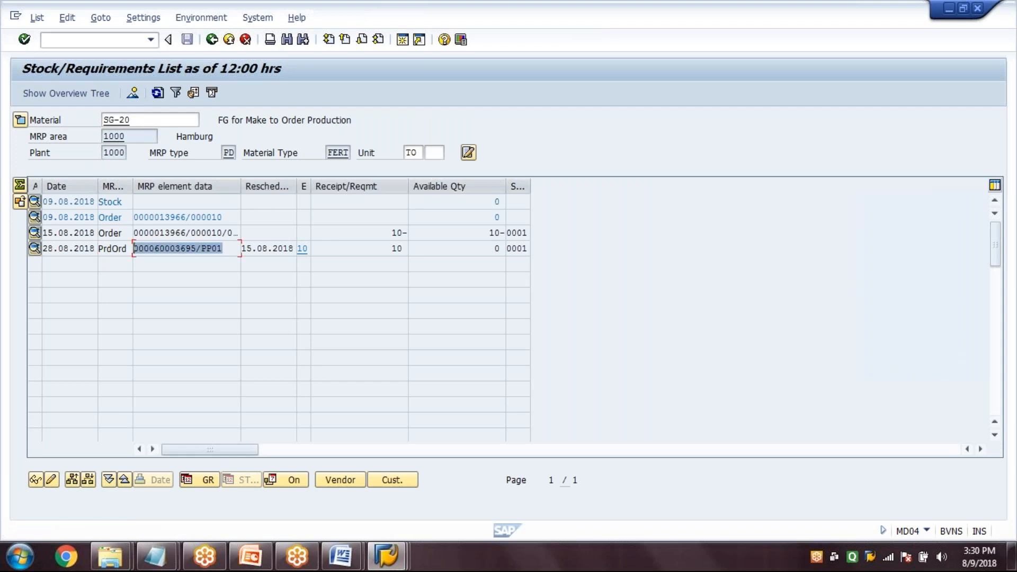
pyautogui.click(231, 248)
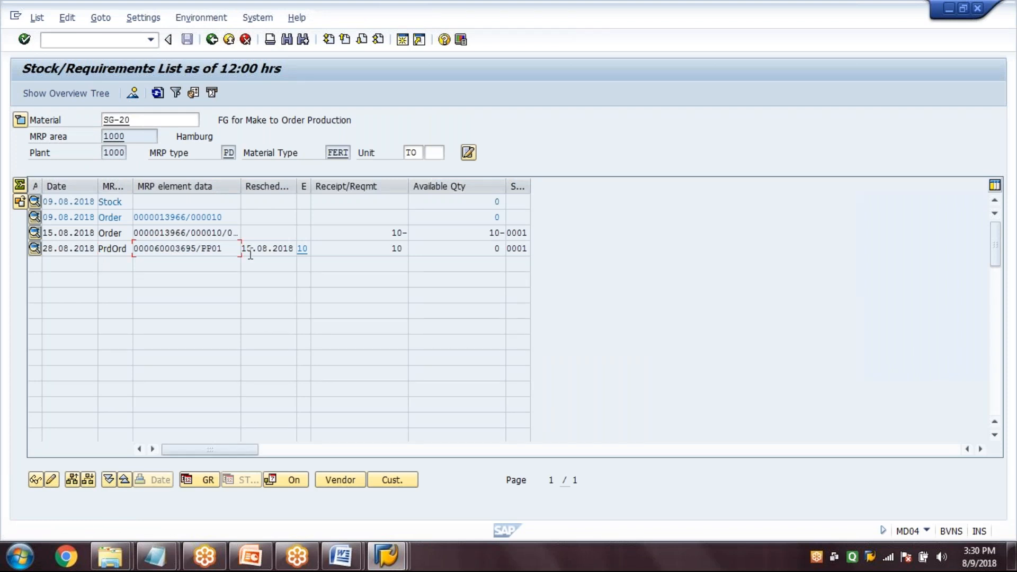
# Open the new production order with CO02 in the other SAP session, release it and save the change
pyautogui.click(395, 565)
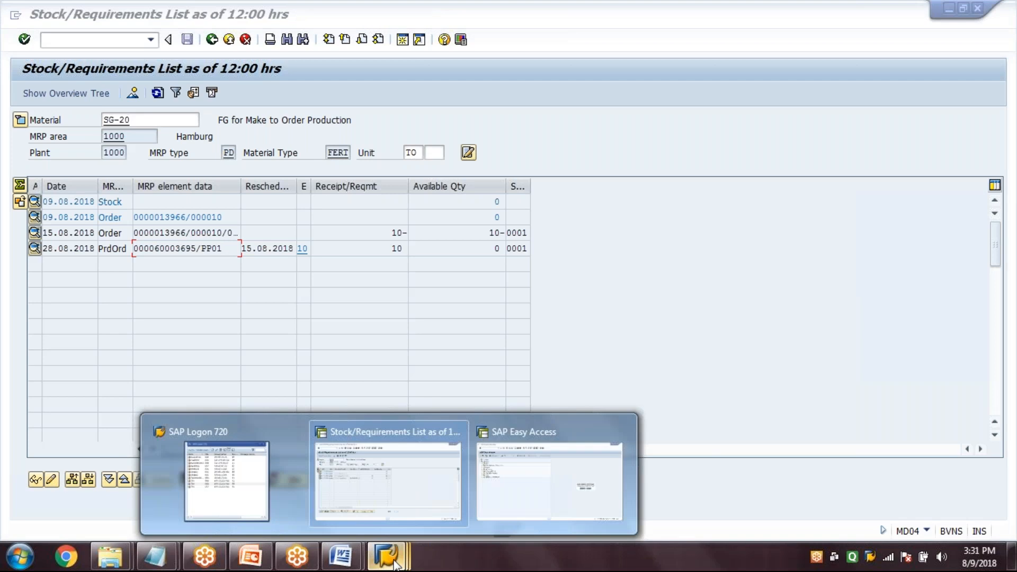
pyautogui.click(549, 479)
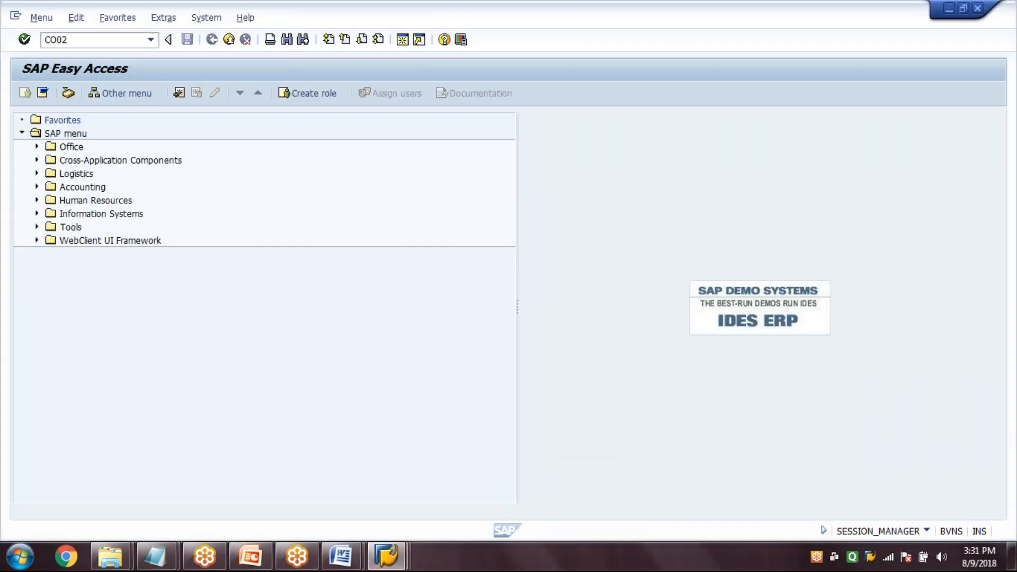
pyautogui.press('Return')
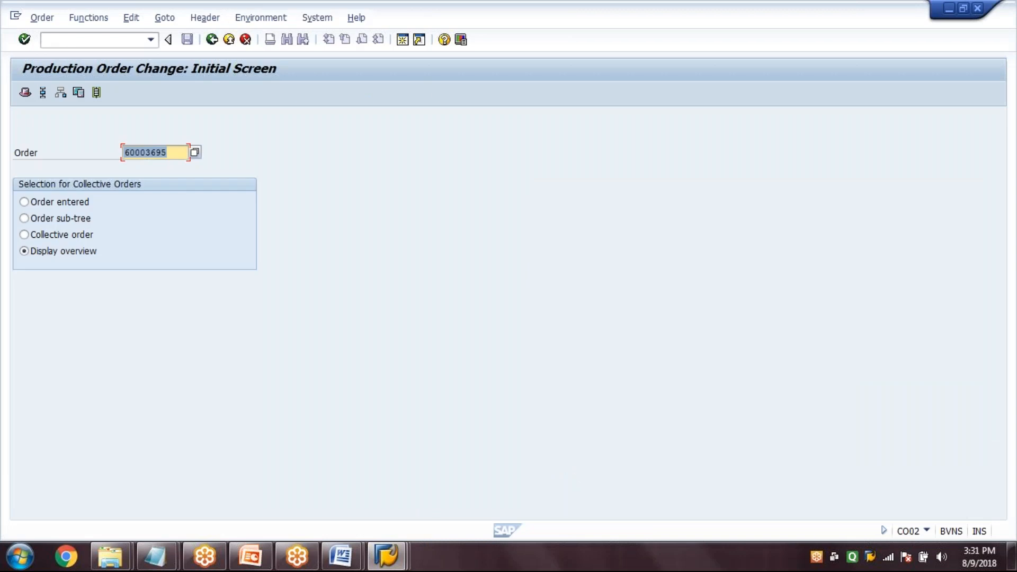
pyautogui.click(390, 557)
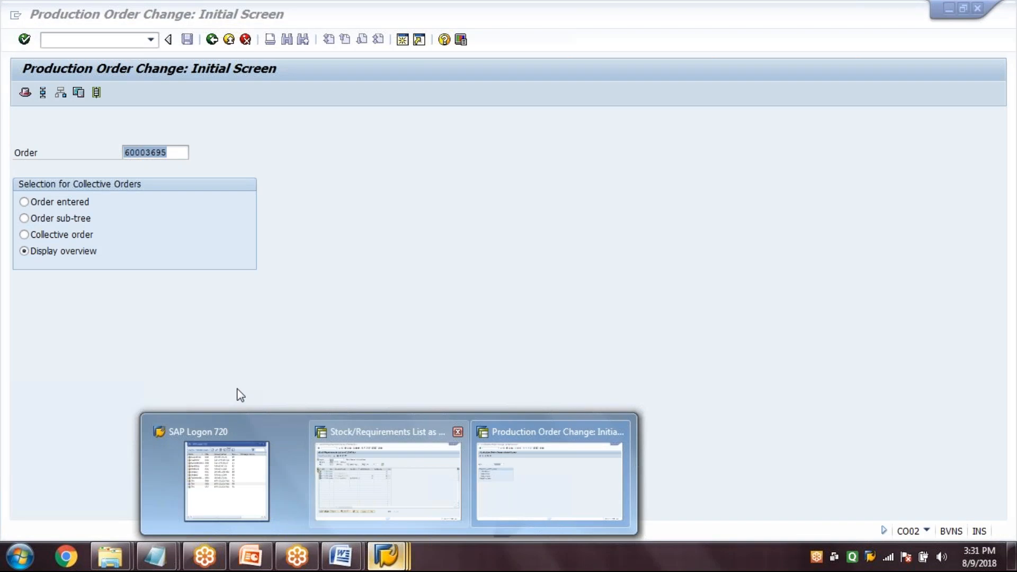
pyautogui.click(203, 243)
pyautogui.press('Return')
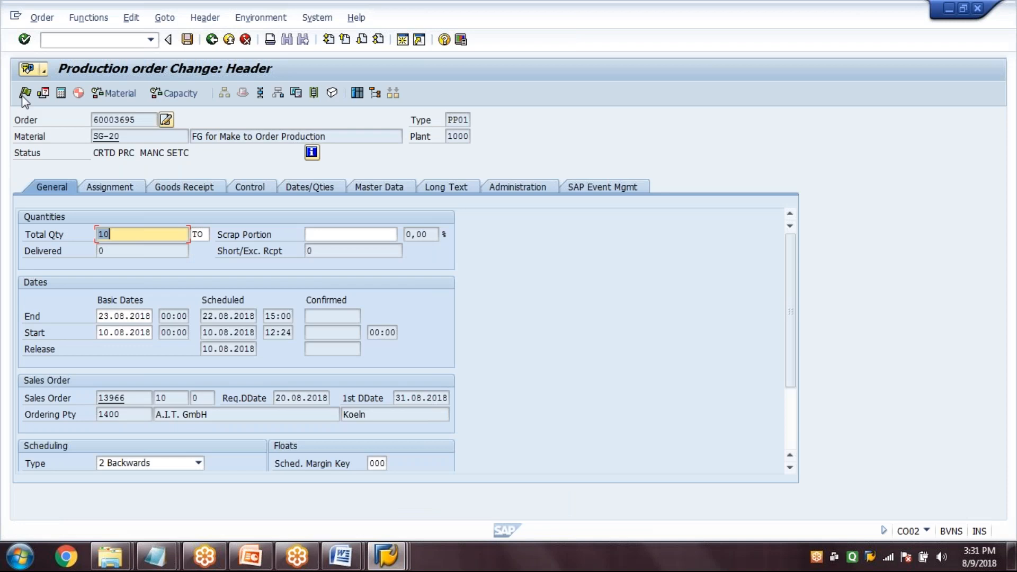
pyautogui.click(25, 93)
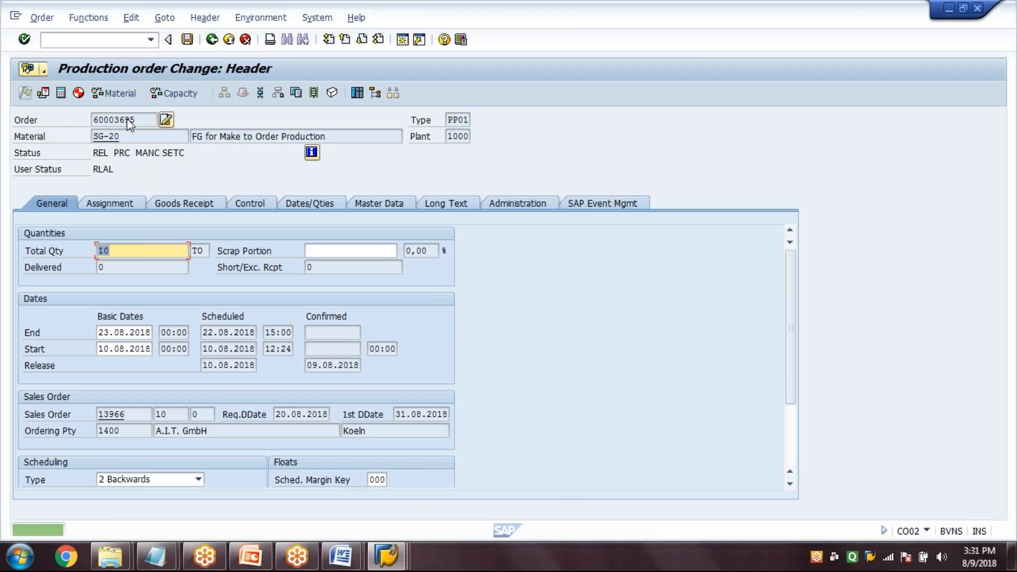
pyautogui.hotkey('ctrl', 's')
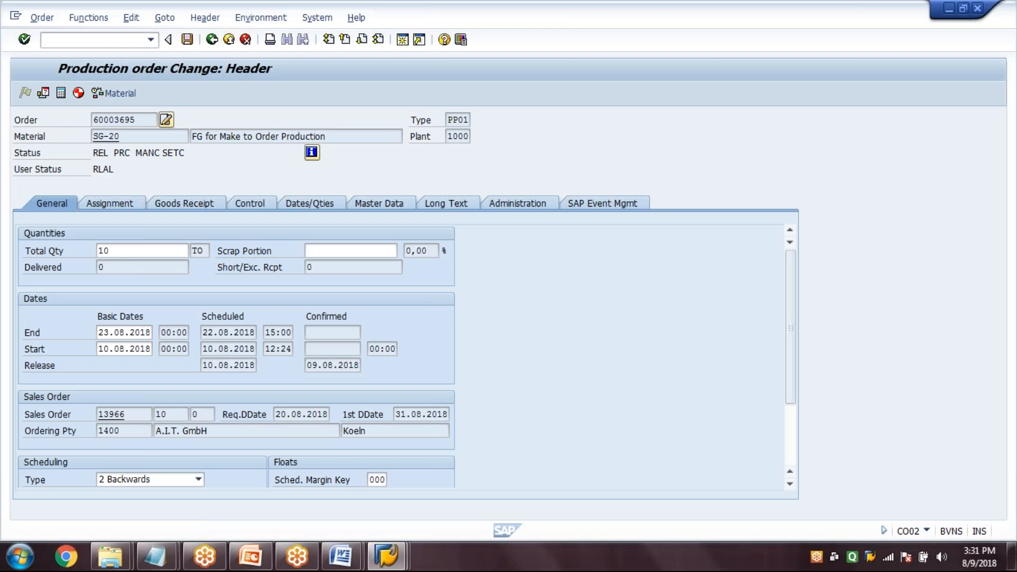
# Reopen the released production order and examine its assignment data
pyautogui.write('/')
pyautogui.press('Return')
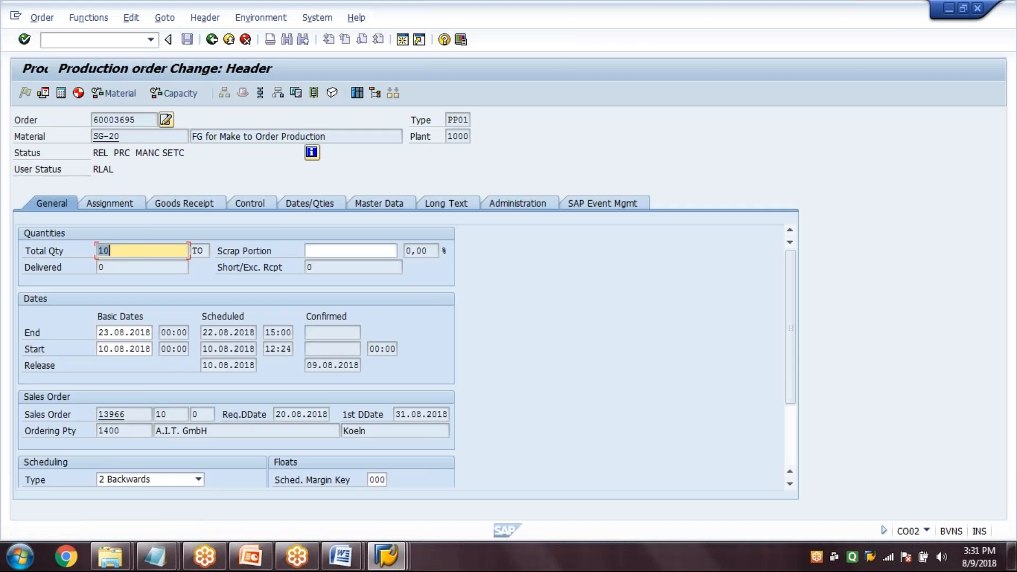
pyautogui.click(124, 205)
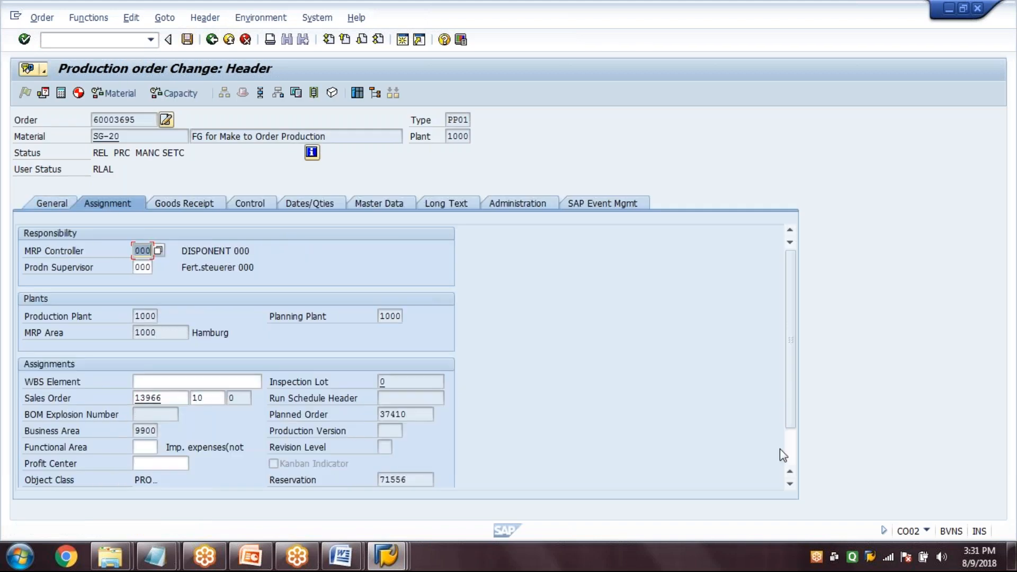
pyautogui.scroll(-1, 781, 453)
# Start a goods issue in MB1A with movement type 261, plant 1000 and storage location 0001, and enter the production order number
pyautogui.click(129, 37)
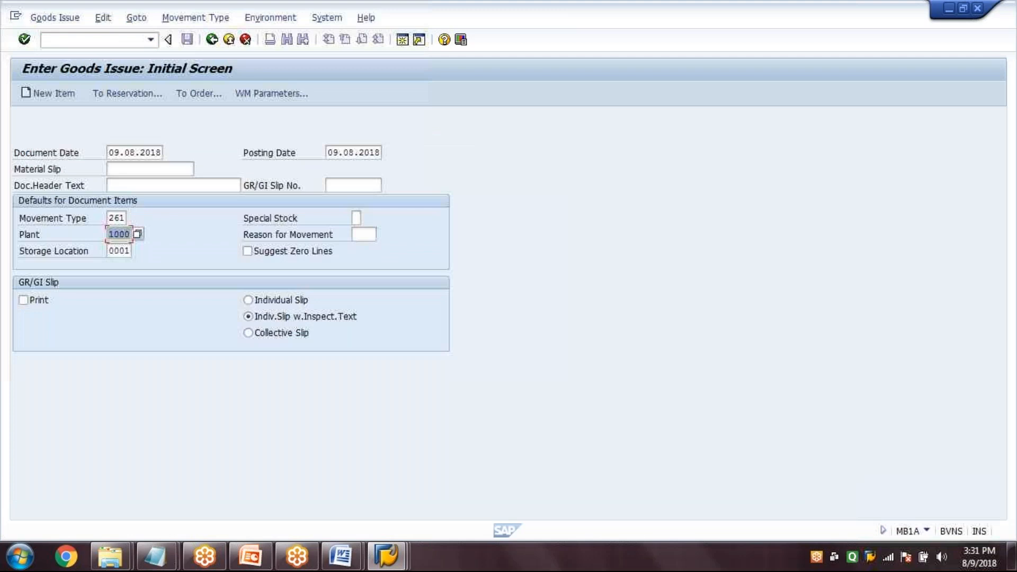
pyautogui.press('Return')
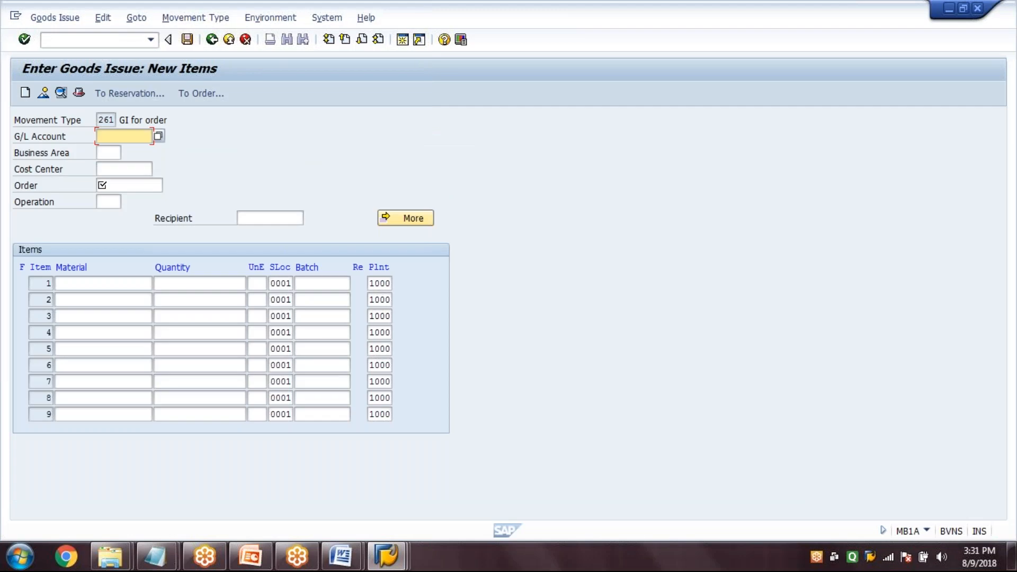
pyautogui.click(130, 185)
pyautogui.write('60003695')
# Enter components R-TM001 and R-TM002 as the first two items of the goods issue
pyautogui.click(103, 284)
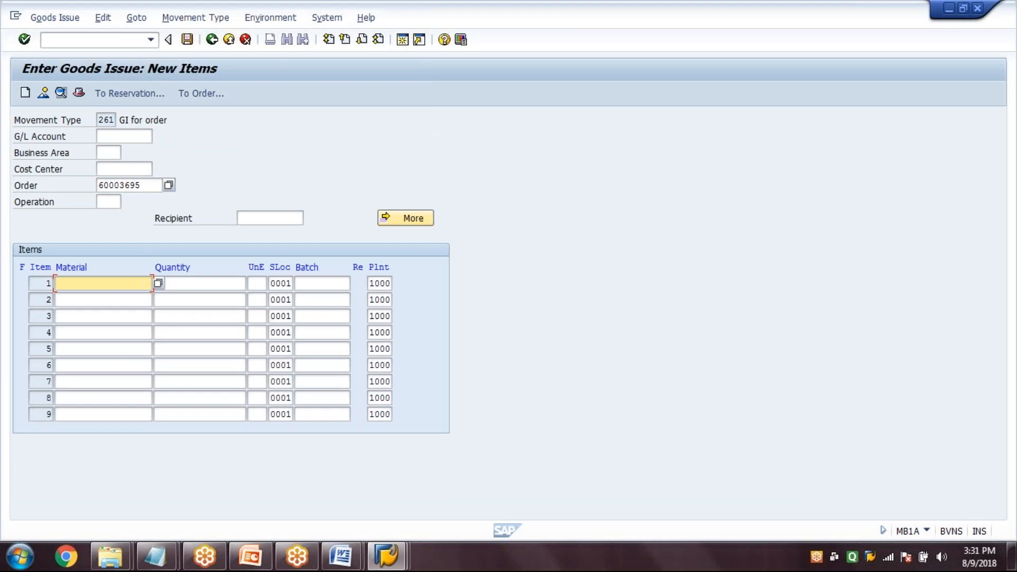
pyautogui.write('R')
pyautogui.press('Down')
pyautogui.press('Down')
pyautogui.press('Return')
pyautogui.click(103, 300)
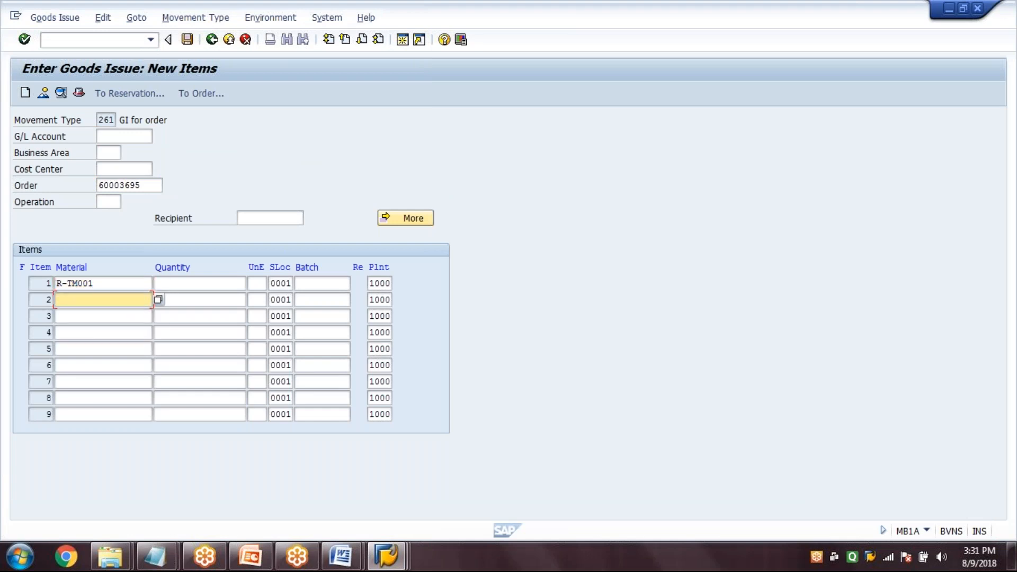
pyautogui.write('R')
pyautogui.press('Down')
pyautogui.press('Down')
pyautogui.press('Up')
pyautogui.press('Return')
pyautogui.press('Down')
# Enter components R-TM003 and R-TM004 as the third and fourth items of the goods issue
pyautogui.write('R')
pyautogui.press('Down')
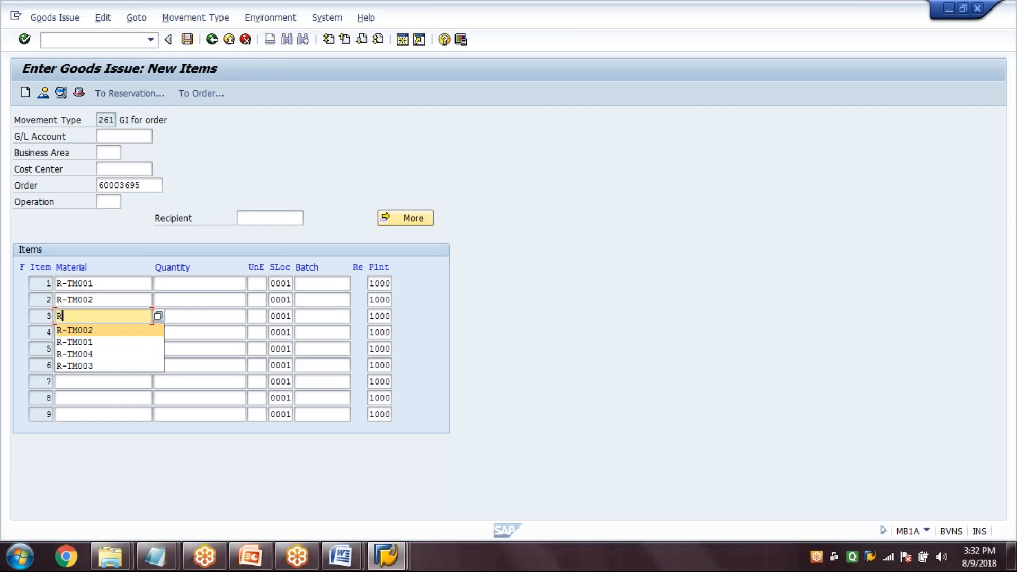
pyautogui.press('Down')
pyautogui.press('Down')
pyautogui.press('Down')
pyautogui.press('Return')
pyautogui.press('Down')
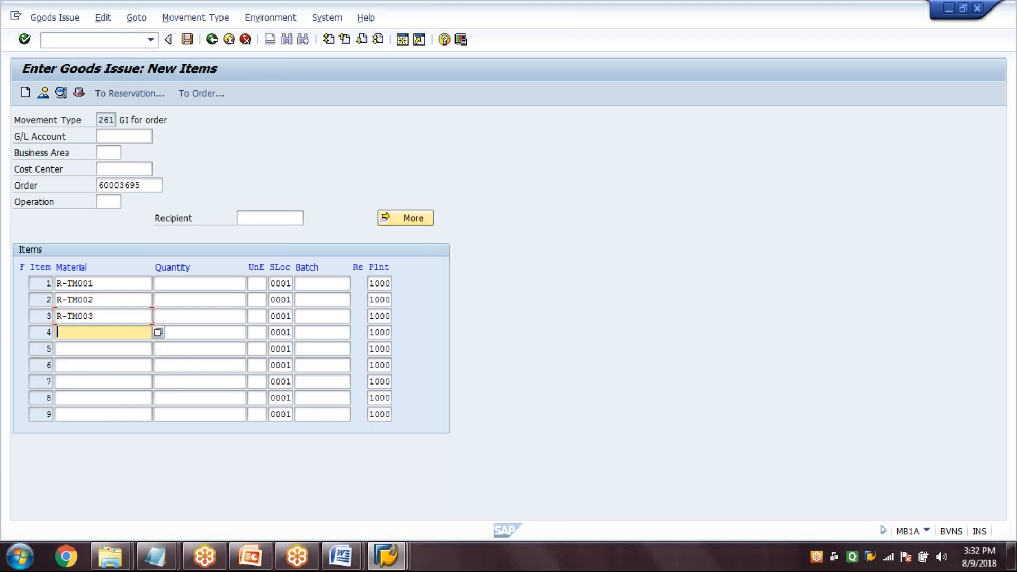
pyautogui.write('R')
pyautogui.press('Down')
pyautogui.press('Down')
pyautogui.press('Down')
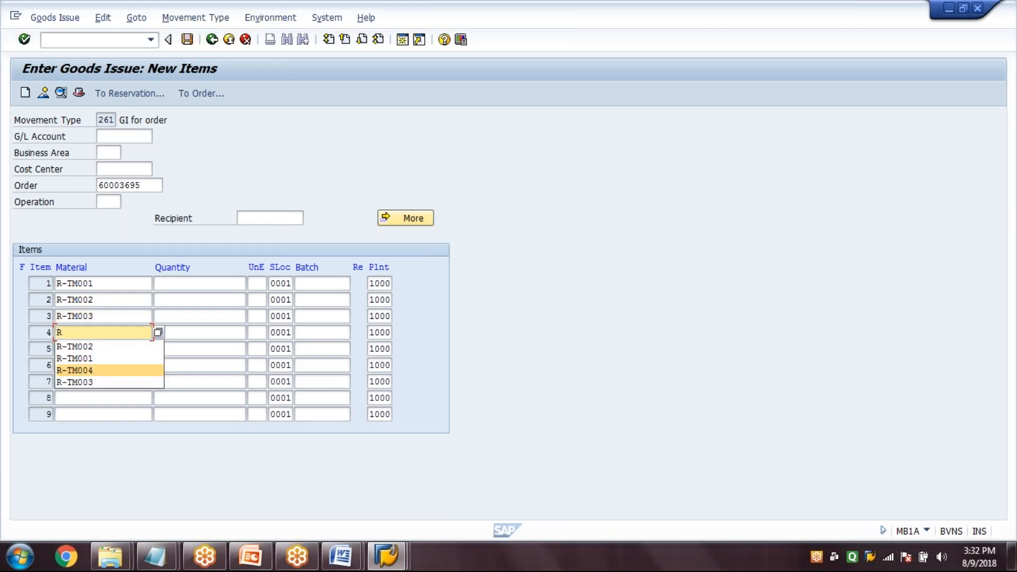
pyautogui.press('Return')
# Set the issue quantity to 10 for both R-TM001 and R-TM002
pyautogui.press('Tab')
pyautogui.press('Up')
pyautogui.press('Up')
pyautogui.press('Up')
pyautogui.write('10')
pyautogui.press('Tab')
pyautogui.press('Tab')
pyautogui.press('Tab')
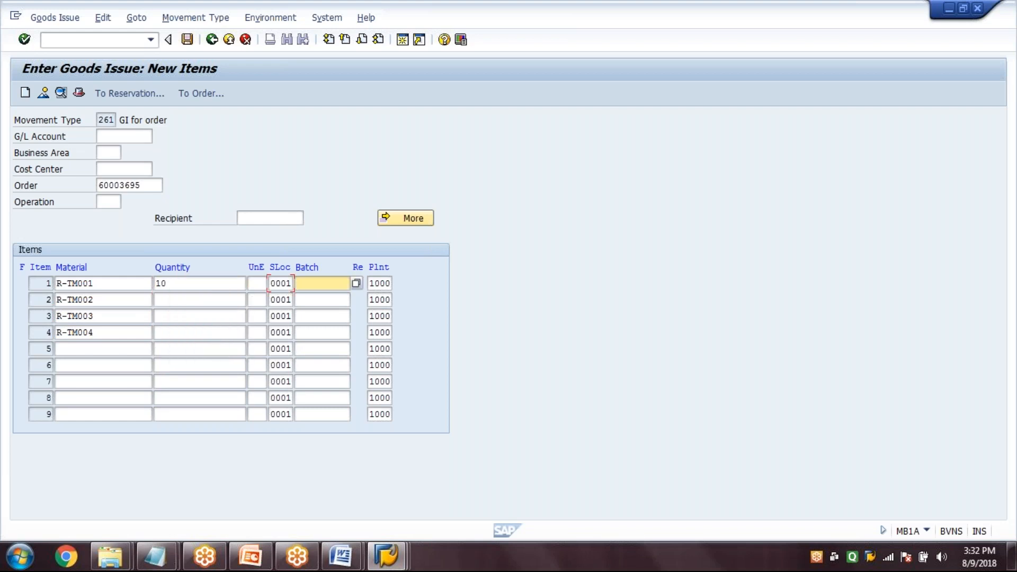
pyautogui.press('Tab')
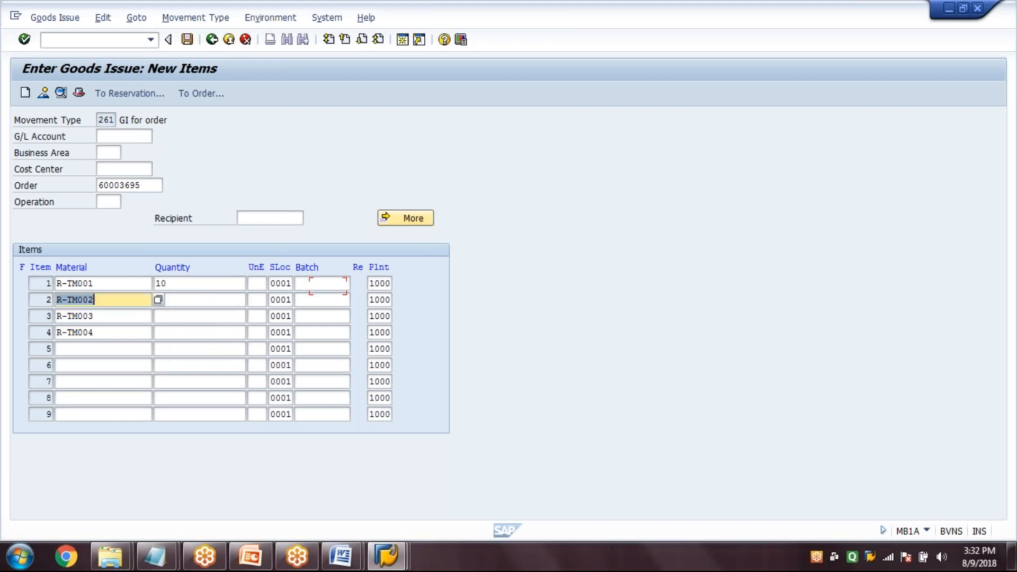
pyautogui.press('Tab')
pyautogui.write('10')
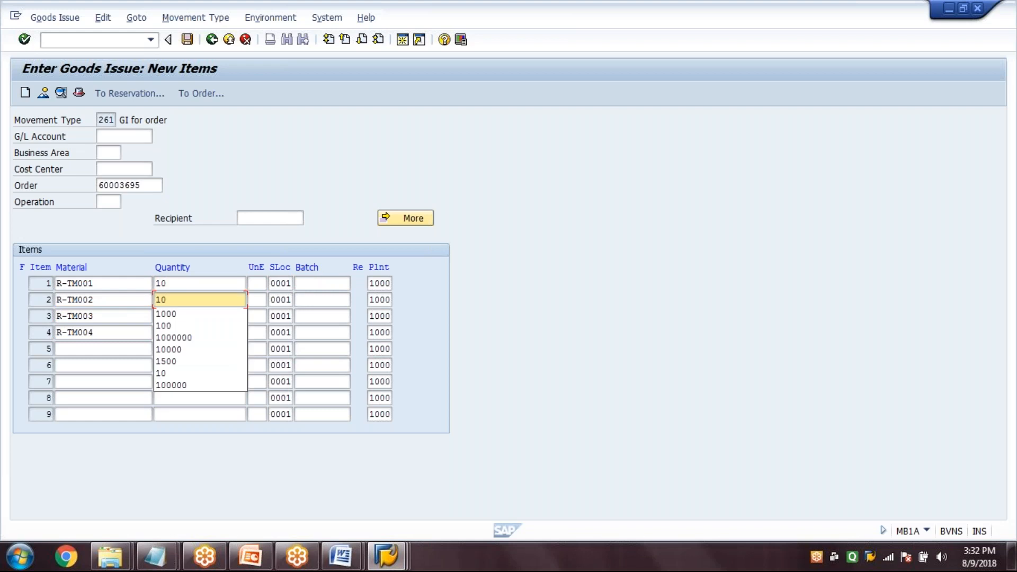
# Set the issue quantity to 10 for both R-TM003 and R-TM004
pyautogui.press('Tab')
pyautogui.press('Tab')
pyautogui.press('Tab')
pyautogui.press('Tab')
pyautogui.press('Tab')
pyautogui.press('Tab')
pyautogui.write('10')
pyautogui.press('Tab')
pyautogui.press('Tab')
pyautogui.press('Tab')
pyautogui.press('Tab')
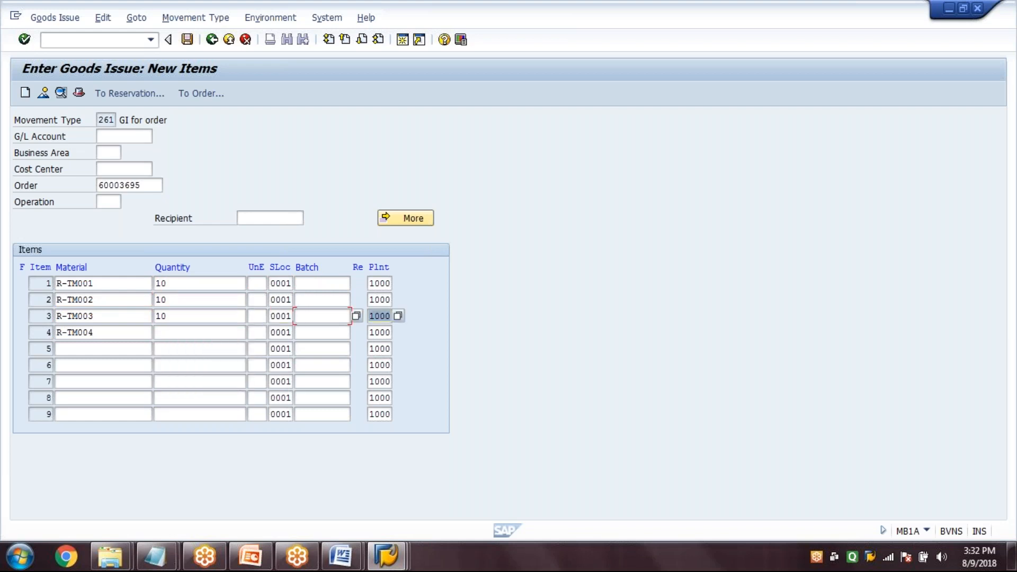
pyautogui.press('Tab')
pyautogui.press('Tab')
pyautogui.write('10')
pyautogui.press('Tab')
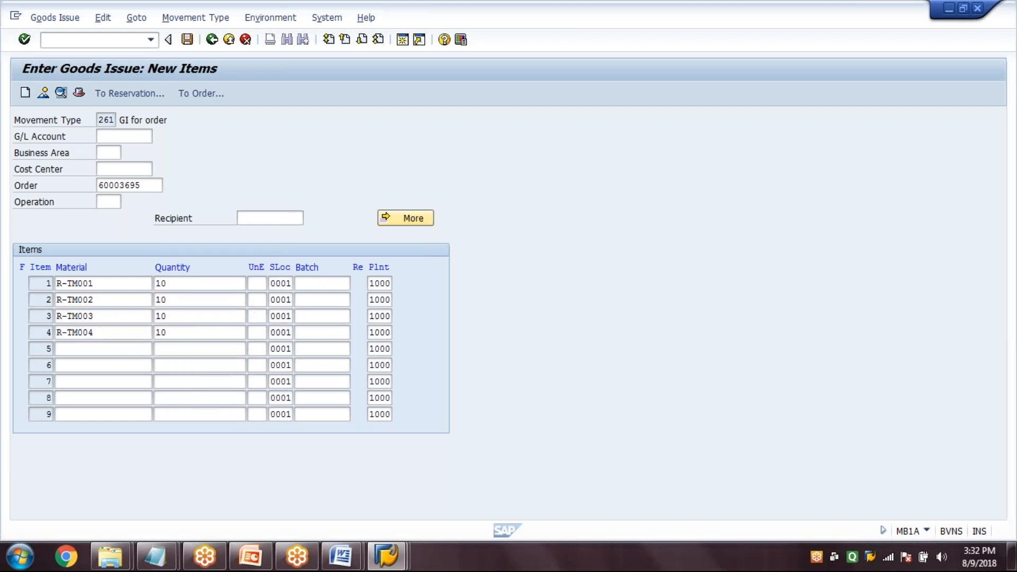
# Confirm the component items, post the goods issue and return to the SAP Easy Access screen
pyautogui.press('Return')
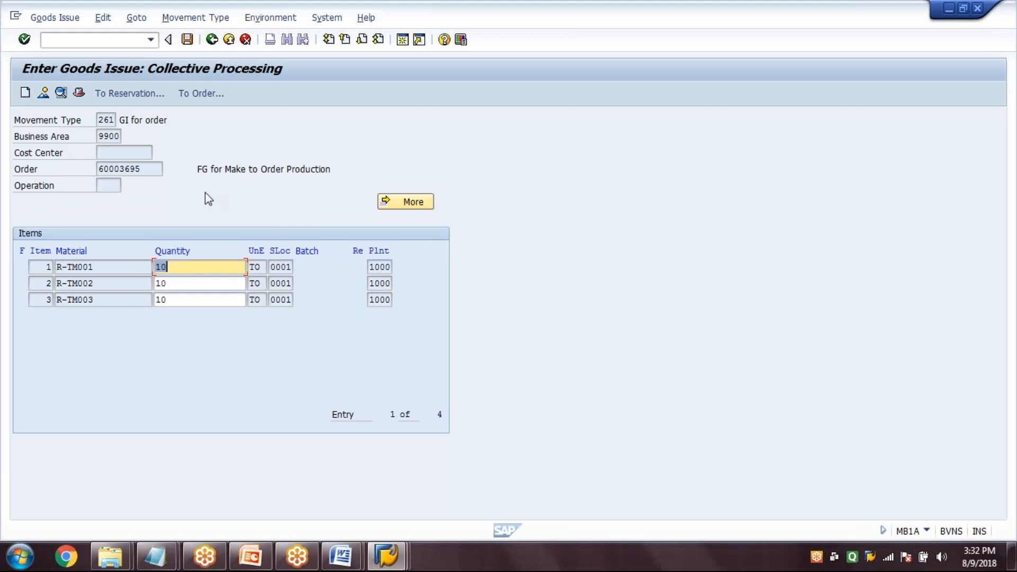
pyautogui.press('Return')
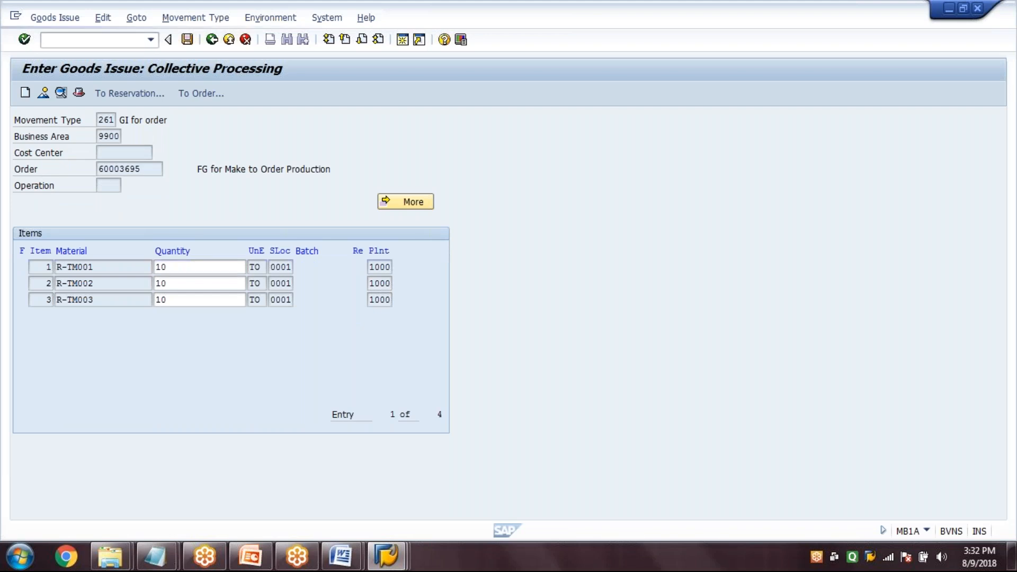
pyautogui.hotkey('ctrl', 's')
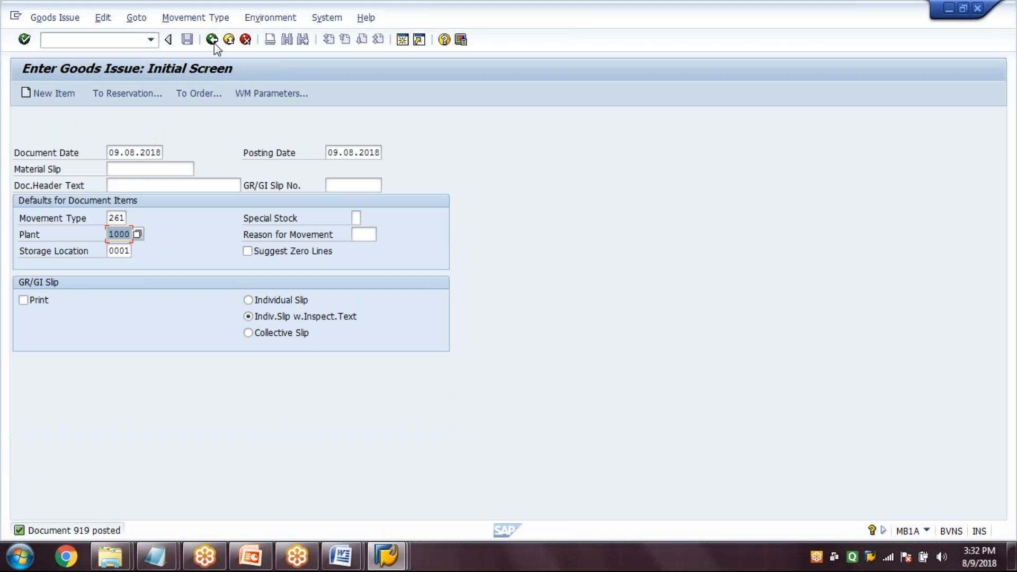
pyautogui.click(212, 39)
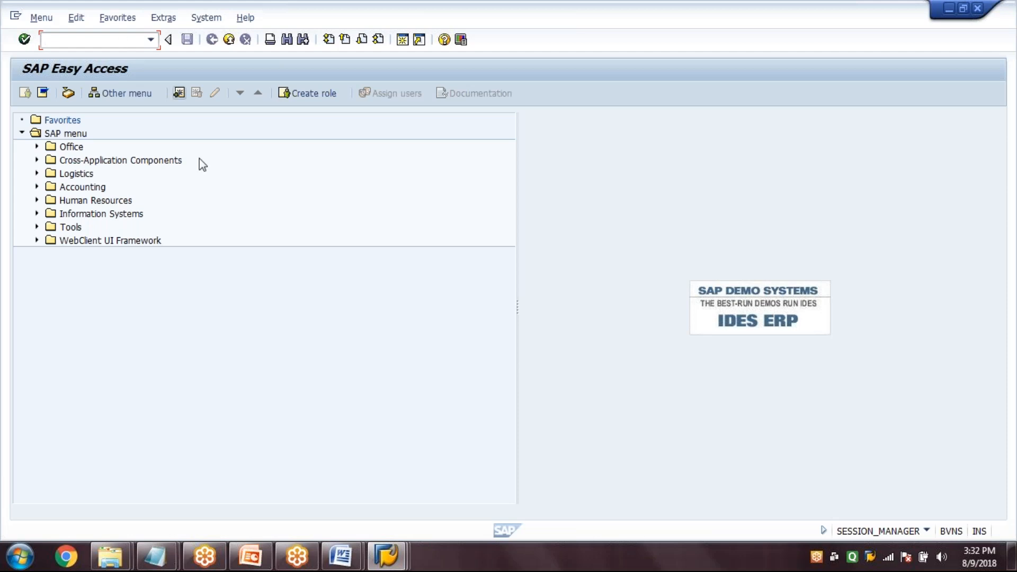
# Enter a final confirmation in CO15 for the SG-20 production order with Clear Reservation enabled, and save it
pyautogui.write('CO11N')
pyautogui.press('Return')
pyautogui.write('60003695')
pyautogui.press('Return')
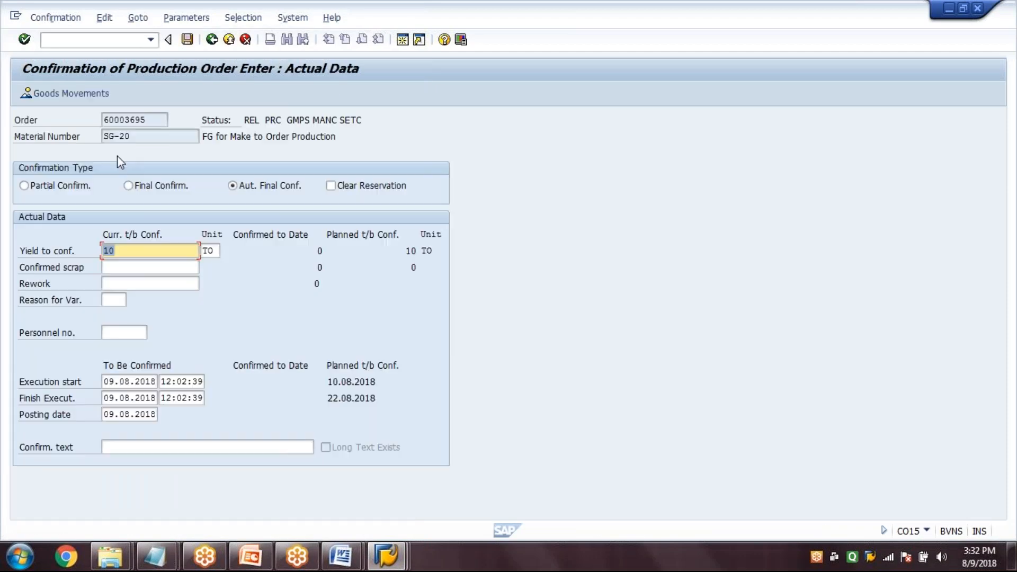
pyautogui.click(128, 186)
pyautogui.click(331, 186)
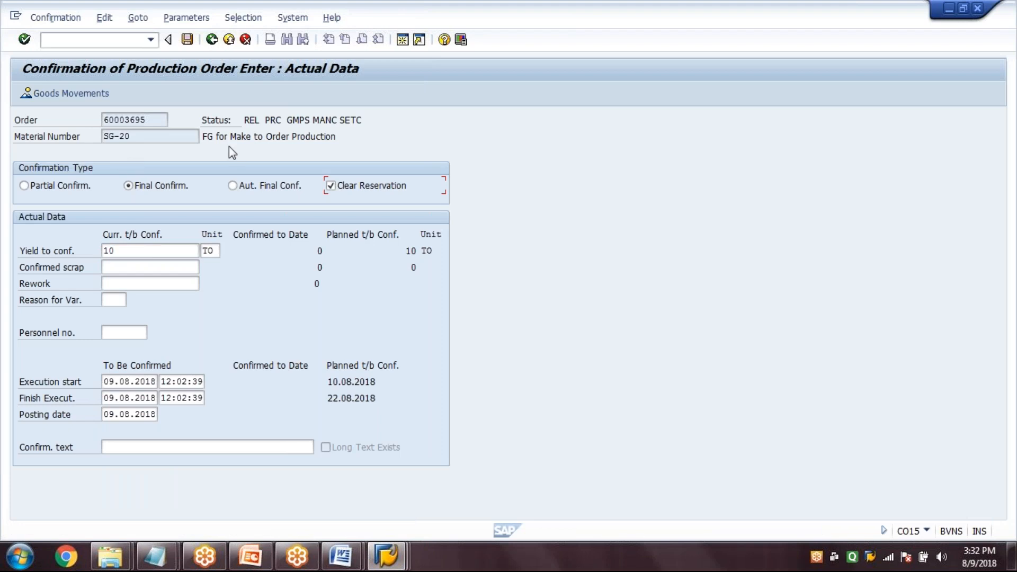
pyautogui.click(187, 39)
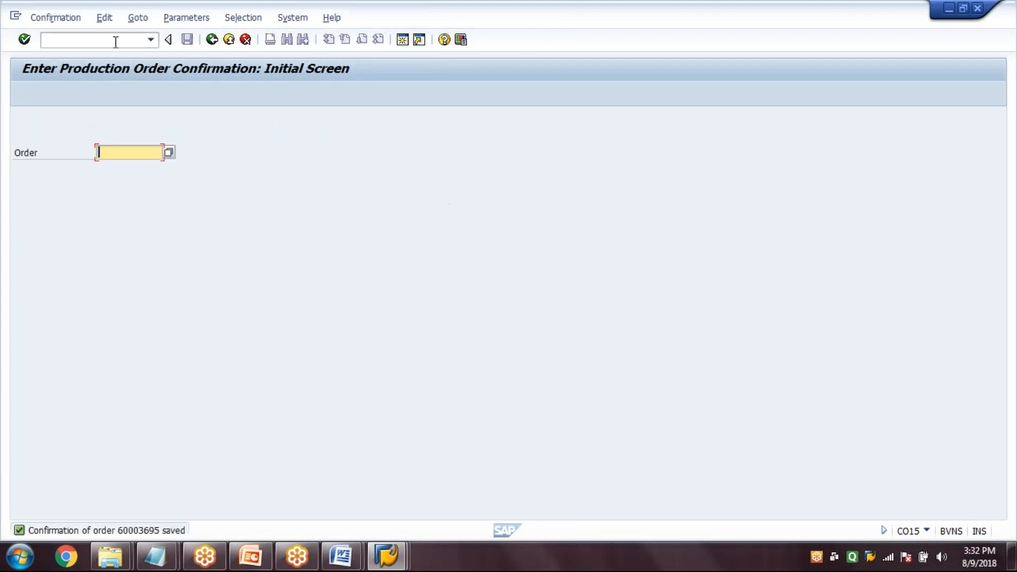
# Post the goods receipt for the SG-20 production order in MB31 with movement type 101, and return to SAP Easy Access
pyautogui.click(113, 40)
pyautogui.write('/NMB31')
pyautogui.press('Return')
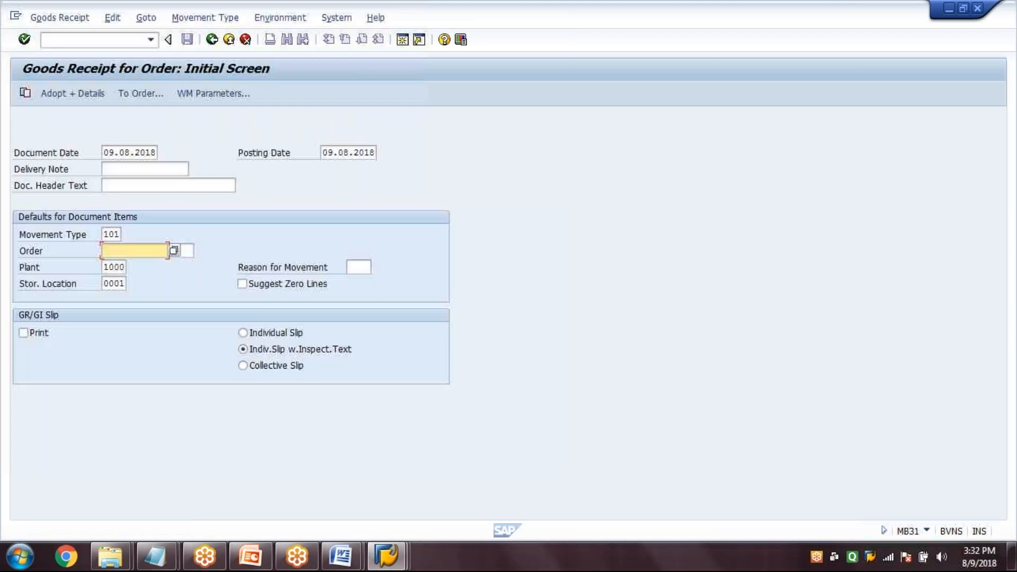
pyautogui.write('60003694')
pyautogui.press('BackSpace')
pyautogui.write('5')
pyautogui.press('Return')
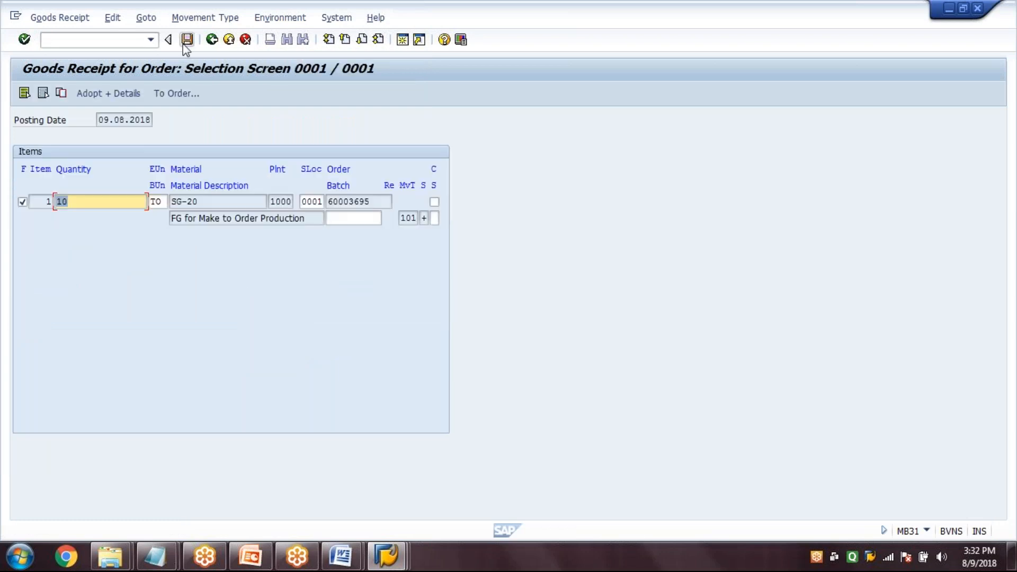
pyautogui.click(186, 40)
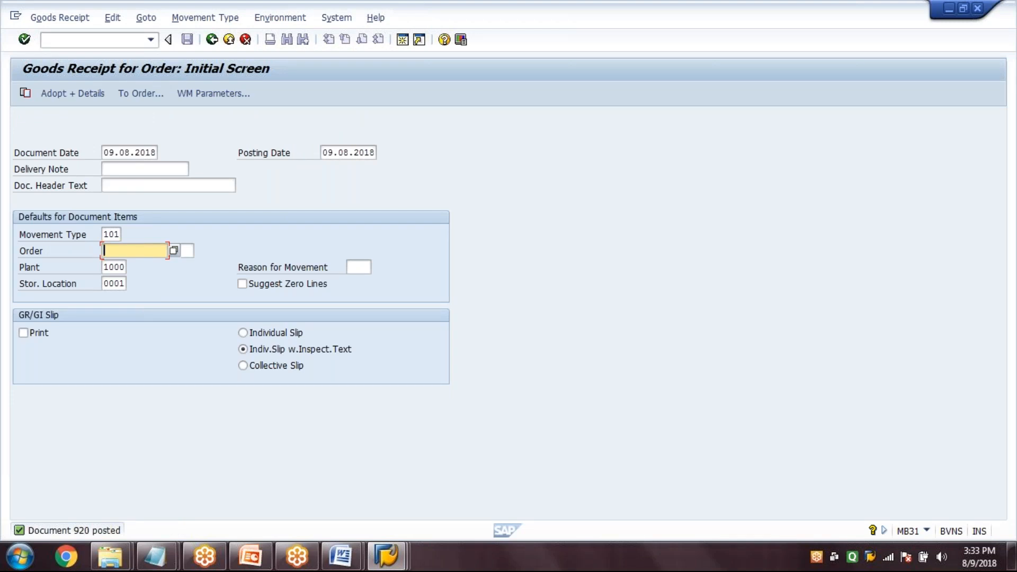
pyautogui.click(211, 39)
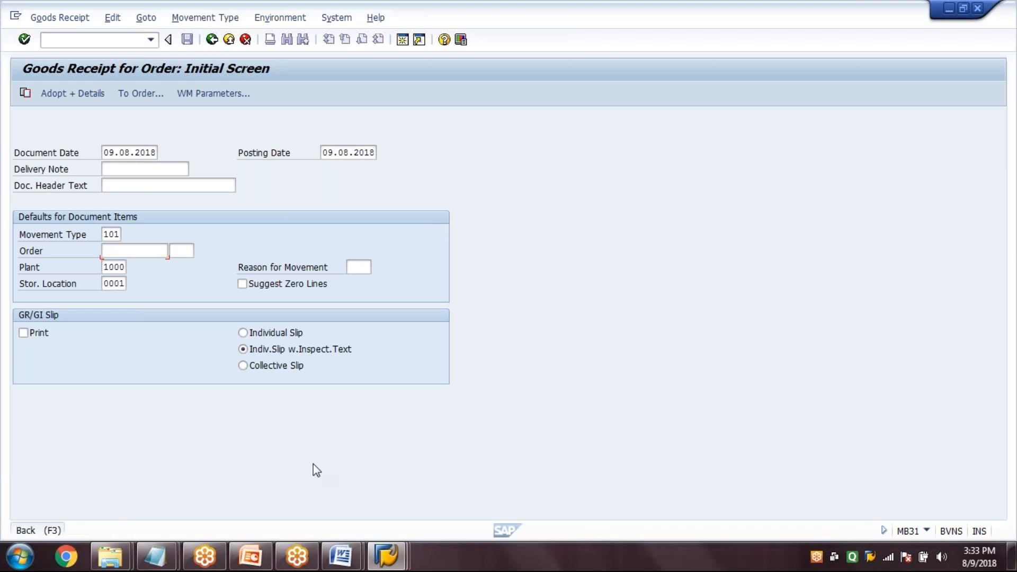
# Refresh the stock/requirements list of SG-20 in the other session and check the available quantity of the sales order segment
pyautogui.moveTo(386, 556)
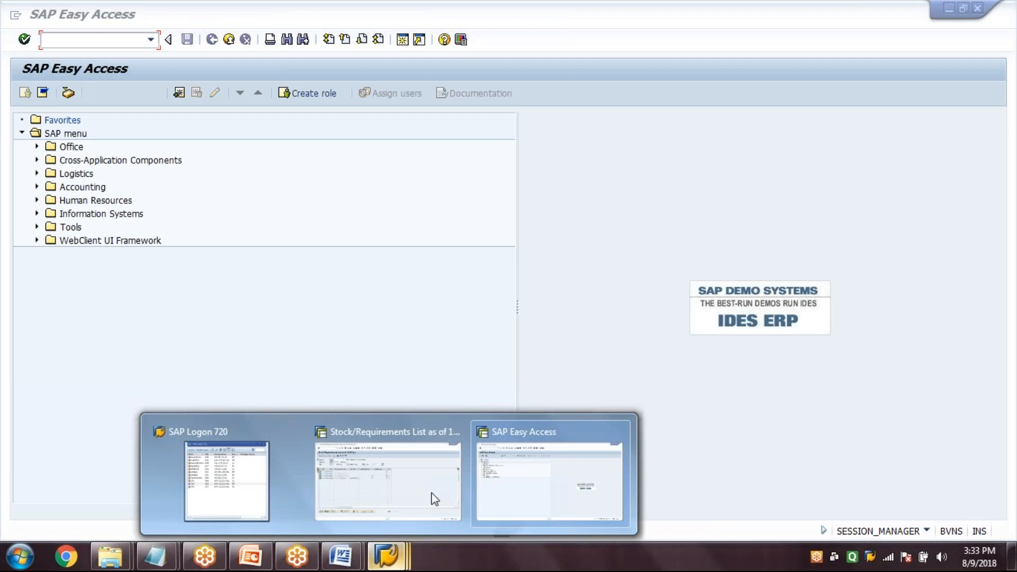
pyautogui.click(435, 498)
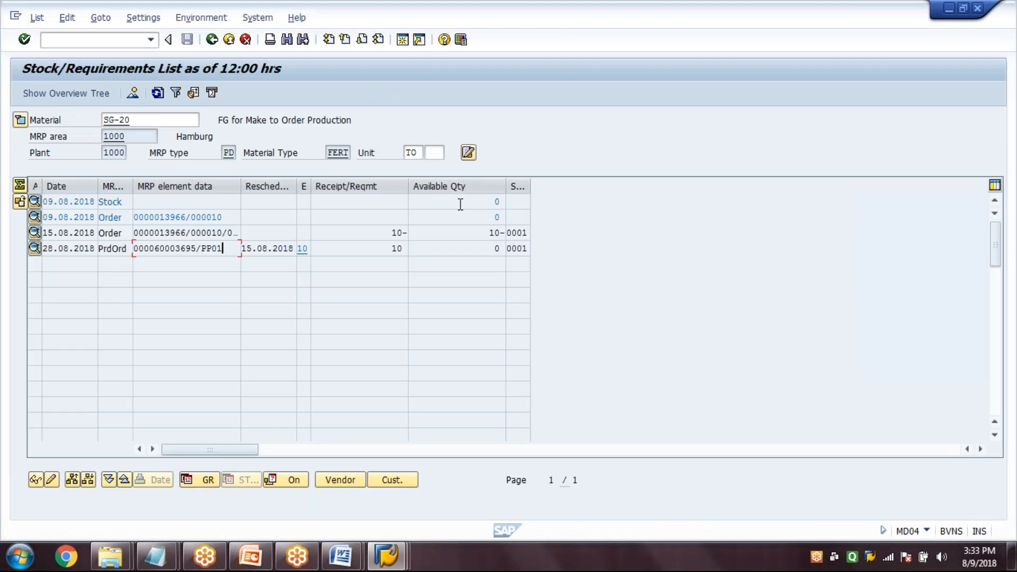
pyautogui.click(156, 95)
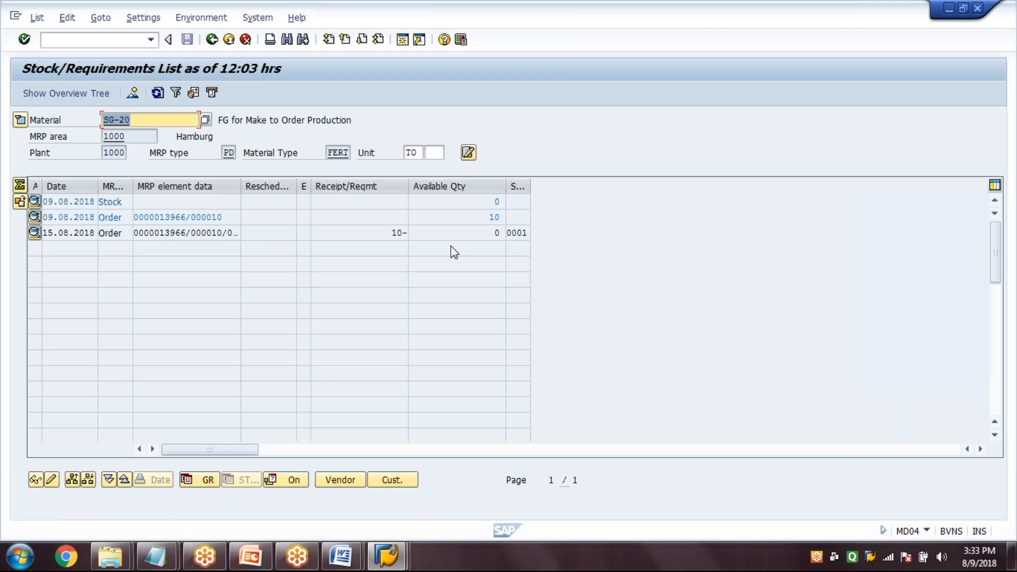
pyautogui.click(487, 218)
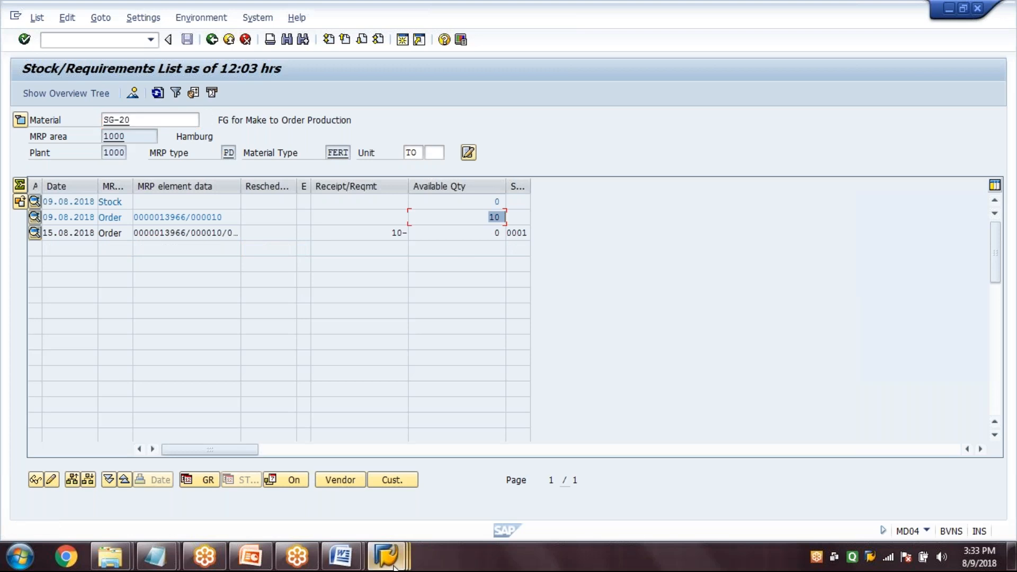
# Display the MMBE stock overview for SG-20 in plant 1000, storage location 0001, and check the unrestricted sales order stock
pyautogui.moveTo(392, 563)
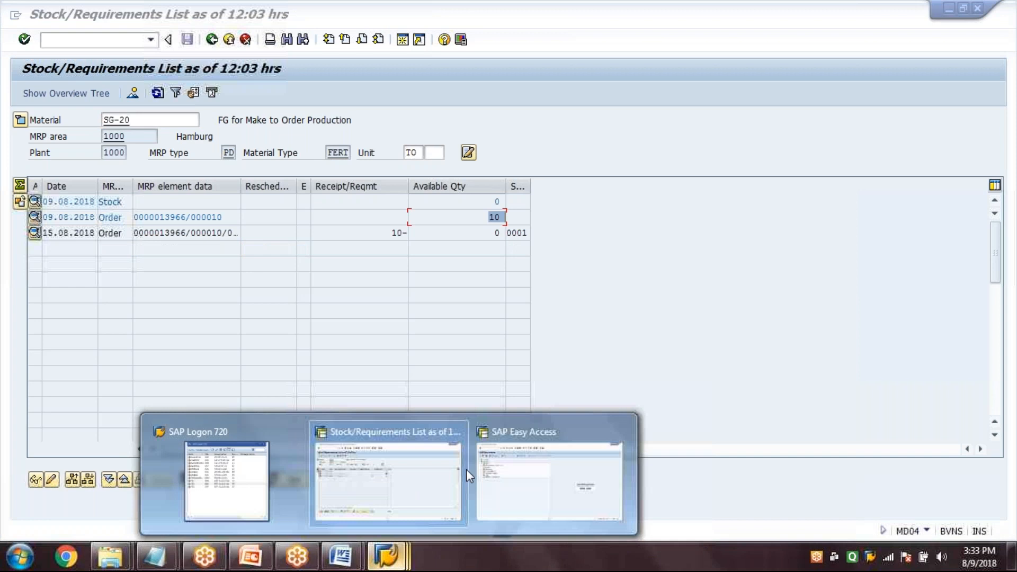
pyautogui.click(525, 477)
pyautogui.write('MMBE')
pyautogui.press('Return')
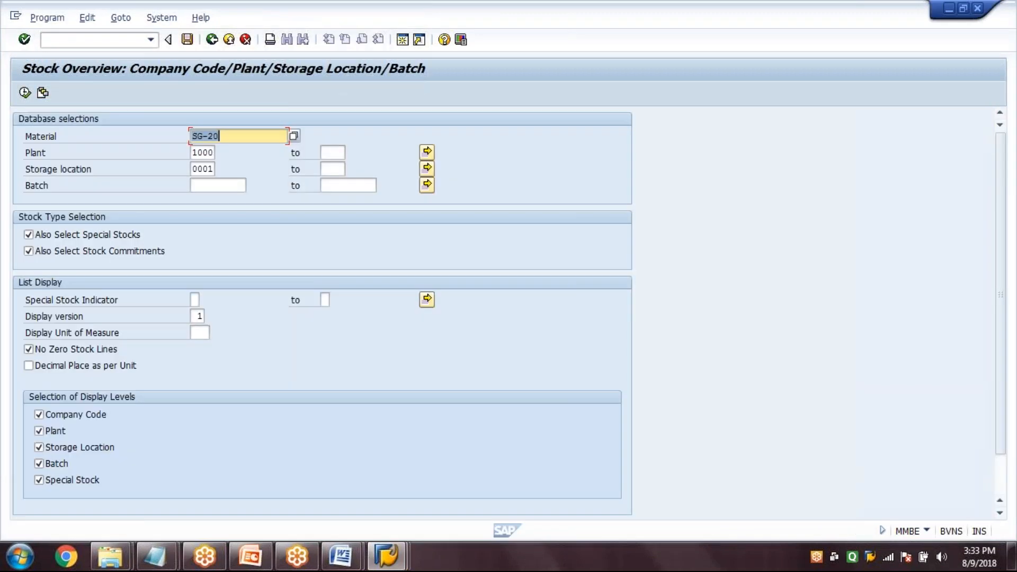
pyautogui.press('F8')
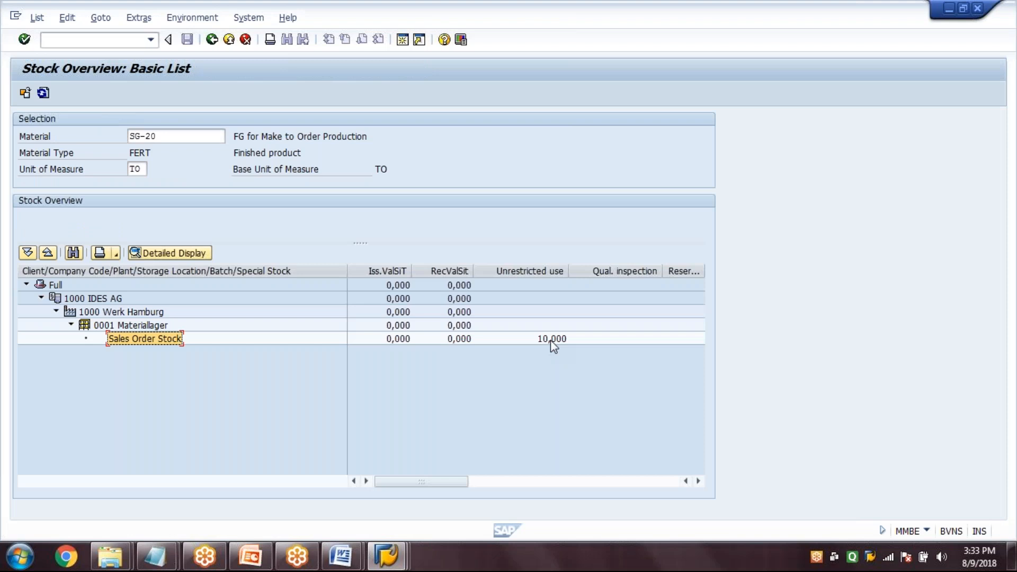
pyautogui.click(551, 340)
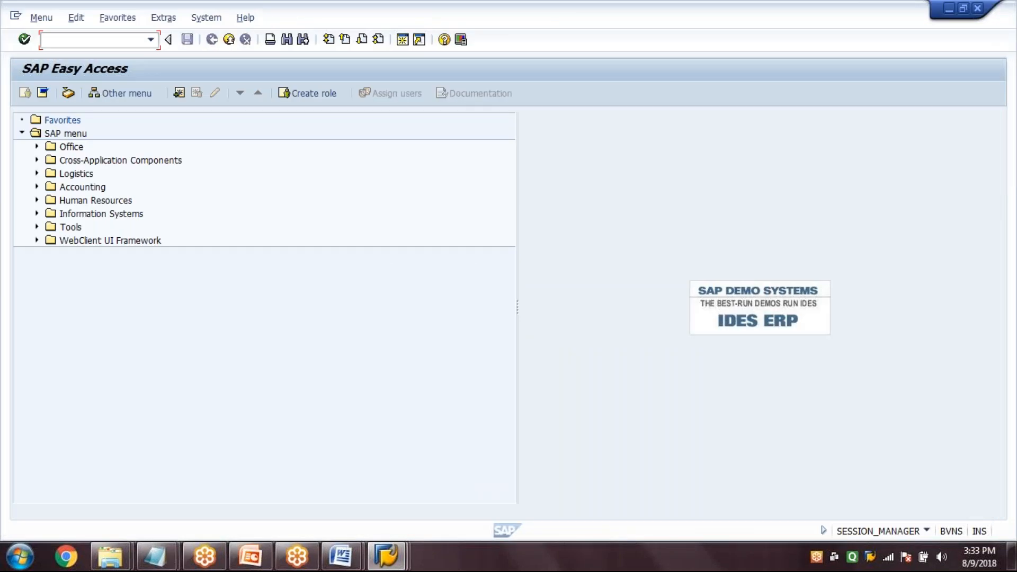
# Display the header of the SG-20 production order in CO03 and review its status and dates
pyautogui.write('CO03')
pyautogui.press('Return')
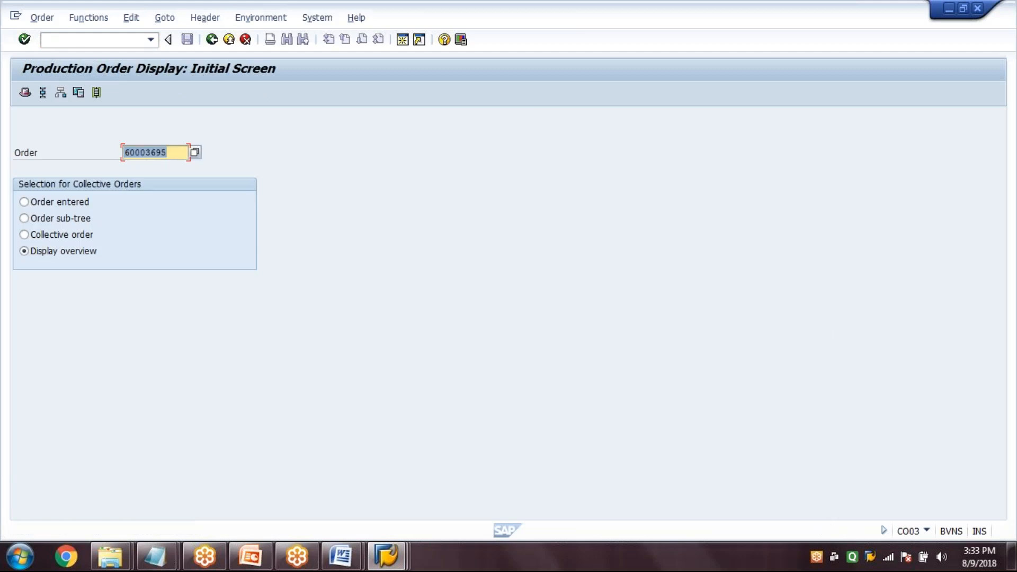
pyautogui.press('Return')
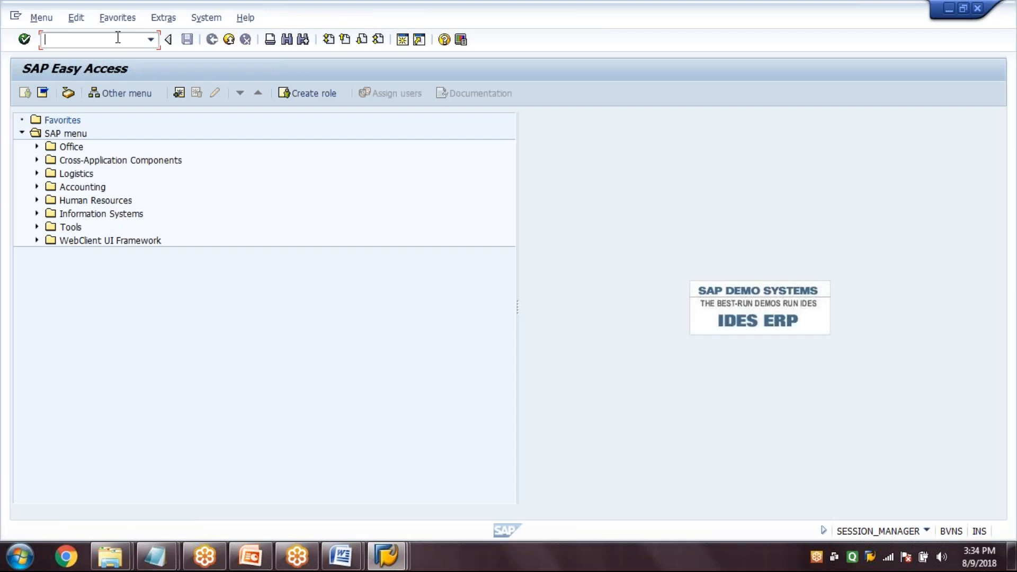
# Open the sales order in VA02, review the schedule lines of item 10 and return to the order overview
pyautogui.write('VA02')
pyautogui.press('Return')
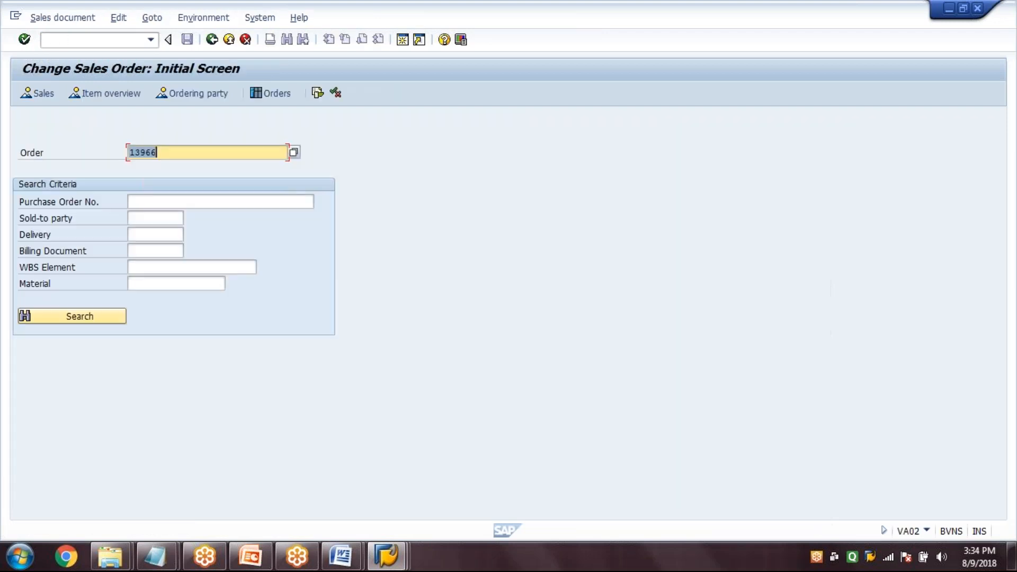
pyautogui.press('Return')
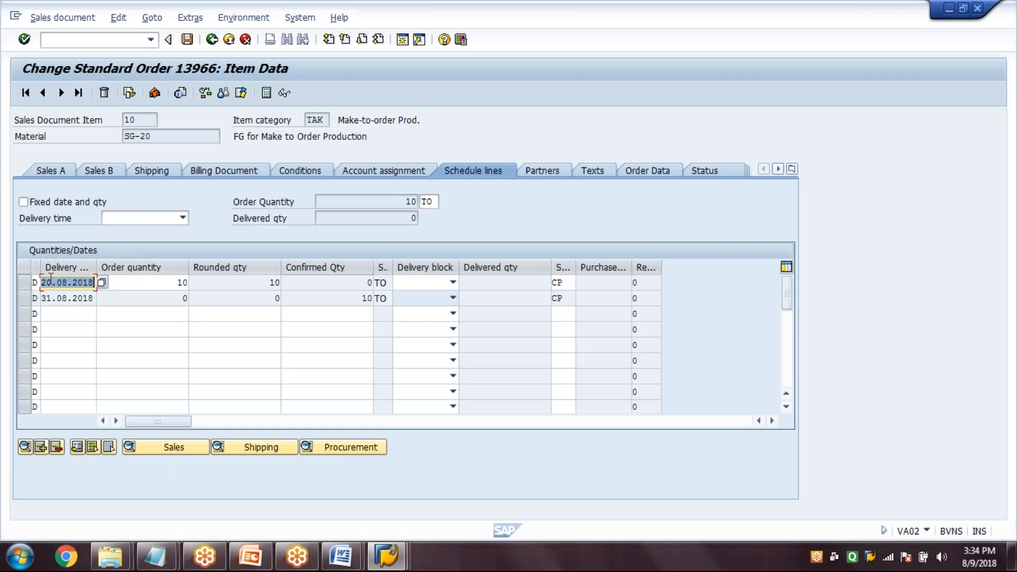
pyautogui.click(212, 41)
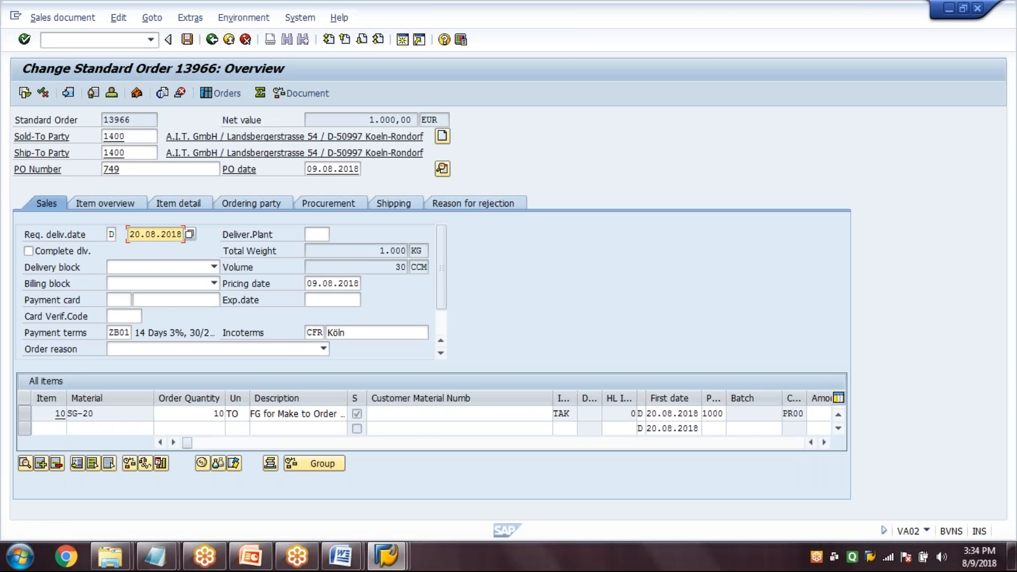
# Redisplay the production order header in CO03 and check its basic end date
pyautogui.click(105, 41)
pyautogui.write('/N')
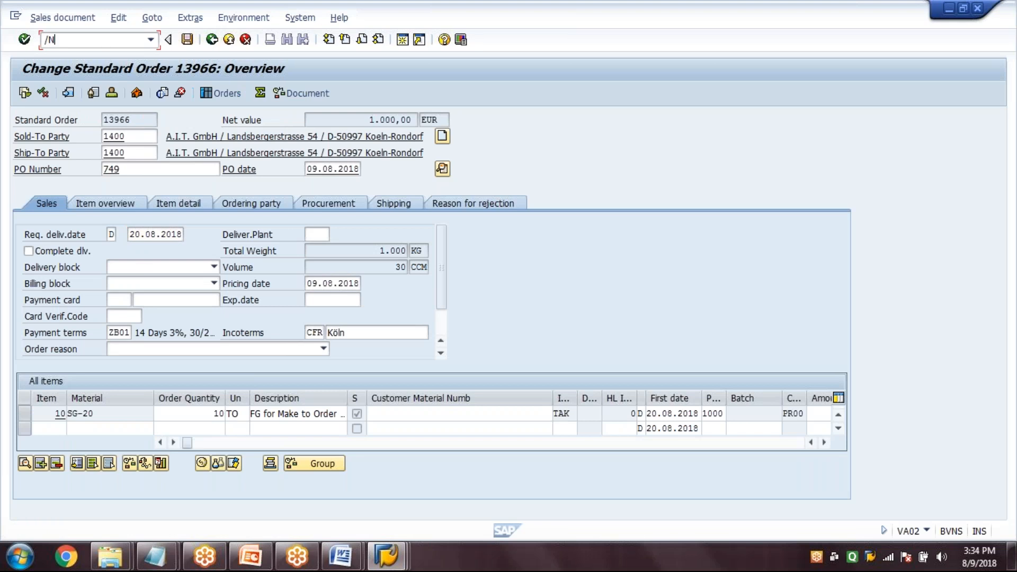
pyautogui.write('CO03')
pyautogui.press('Return')
pyautogui.press('Return')
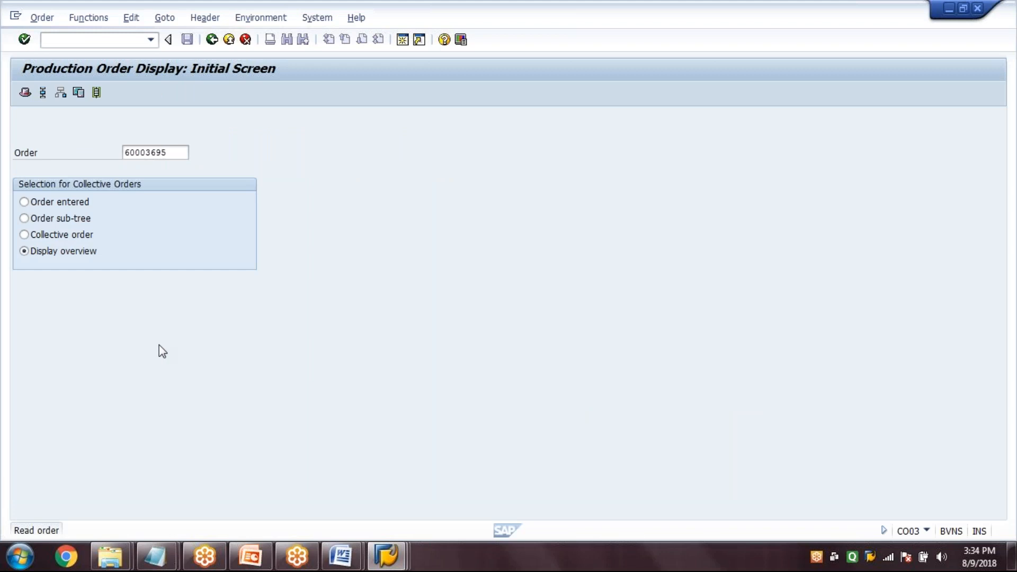
pyautogui.click(101, 333)
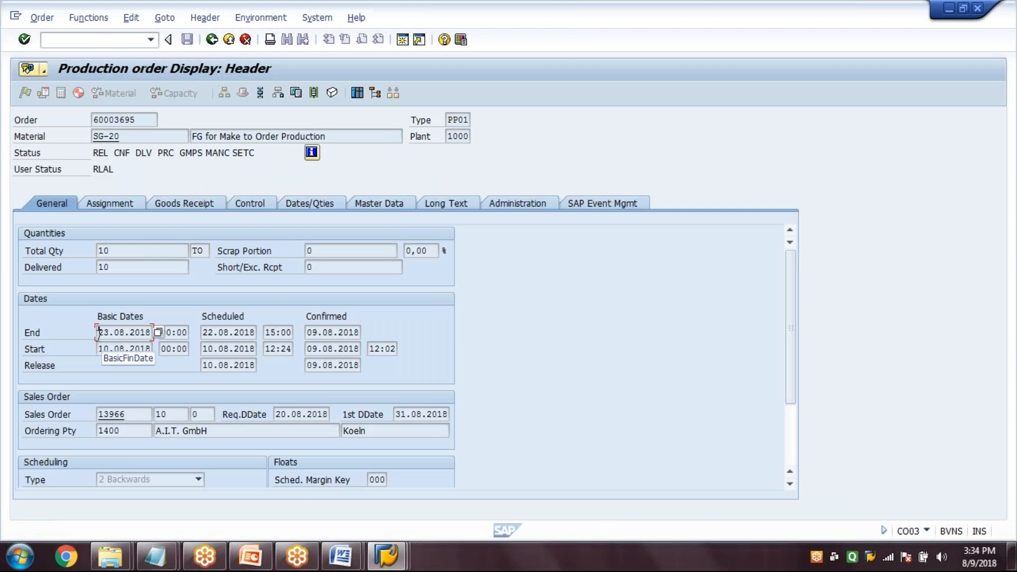
# Reopen the sales order overview in VA02 to check the requested delivery date
pyautogui.click(69, 40)
pyautogui.write('/')
pyautogui.write('N')
pyautogui.write('VA03')
pyautogui.press('Return')
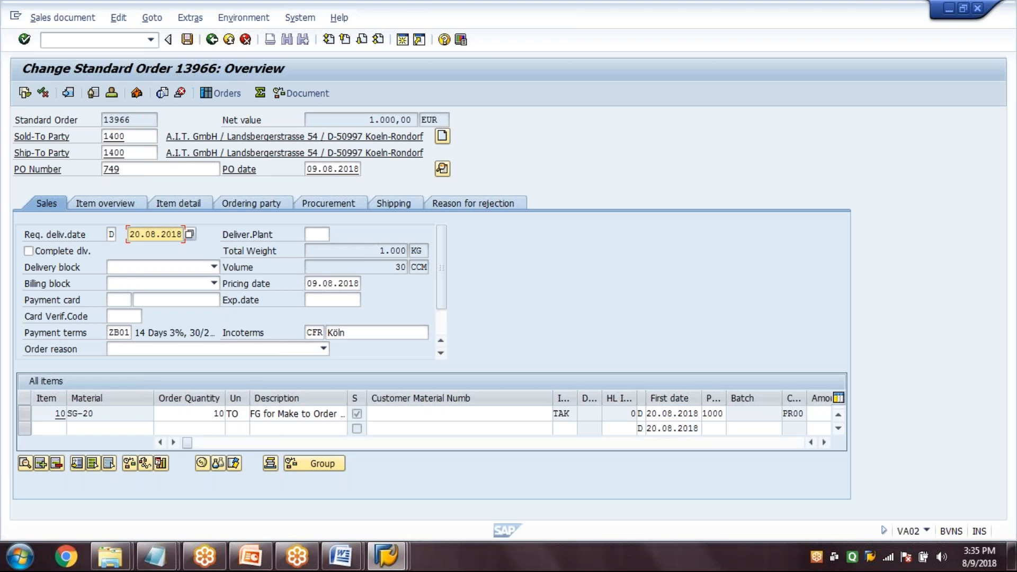
# Try to create an outbound delivery in VL01N for the sales order from shipping point 1000 with selection date 20.08.2018
pyautogui.click(94, 42)
pyautogui.write('/')
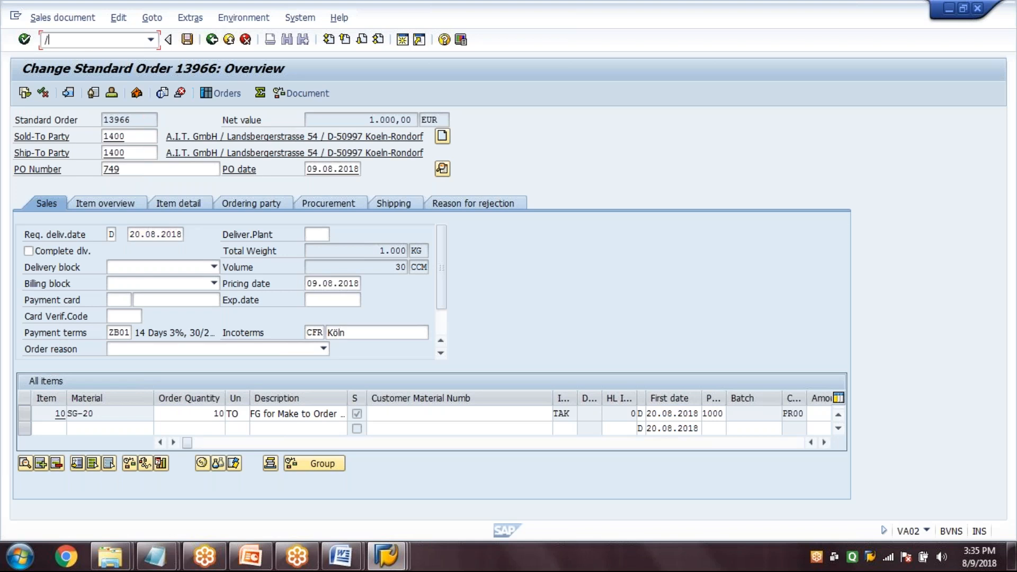
pyautogui.write('NVL01N')
pyautogui.press('Return')
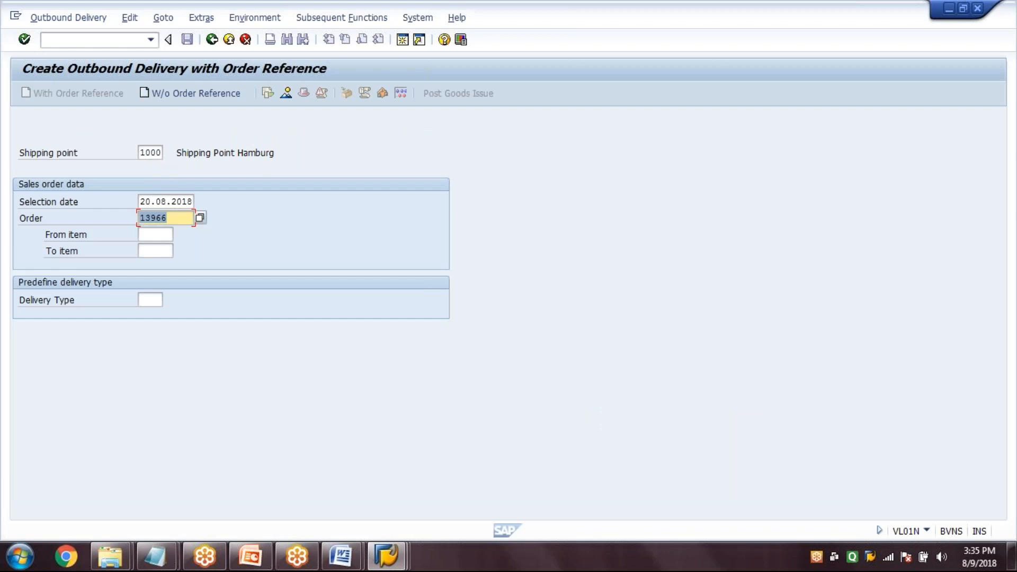
pyautogui.press('Return')
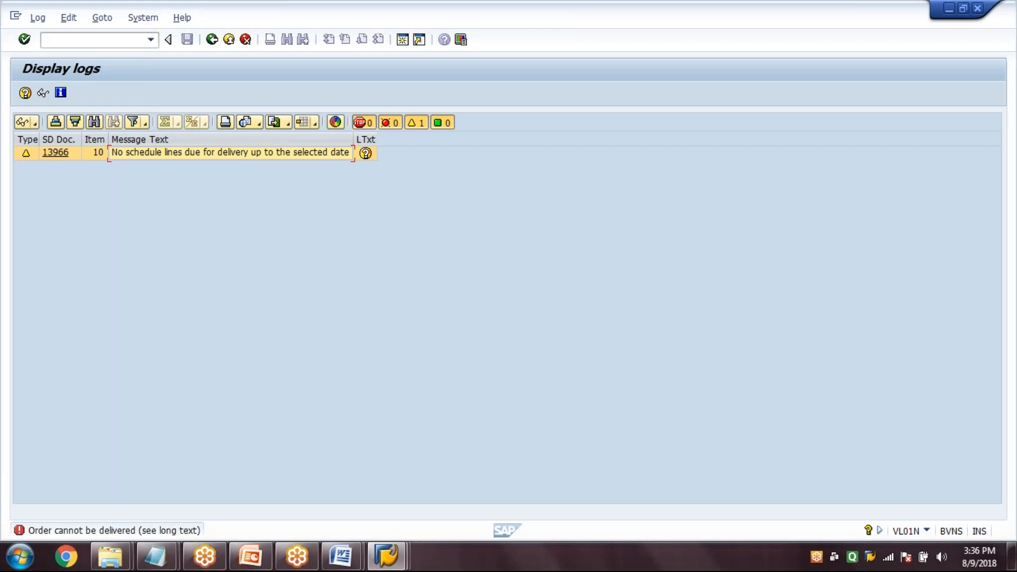
# Open the sales order in VA02 and display the schedule lines of item 10, SG-20
pyautogui.click(94, 40)
pyautogui.write('/NVA02')
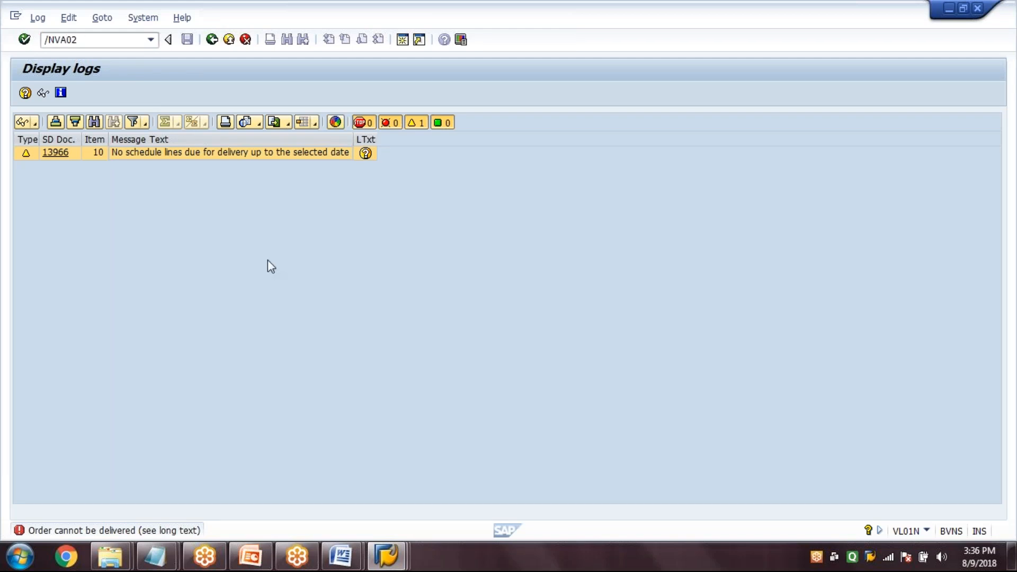
pyautogui.press('Return')
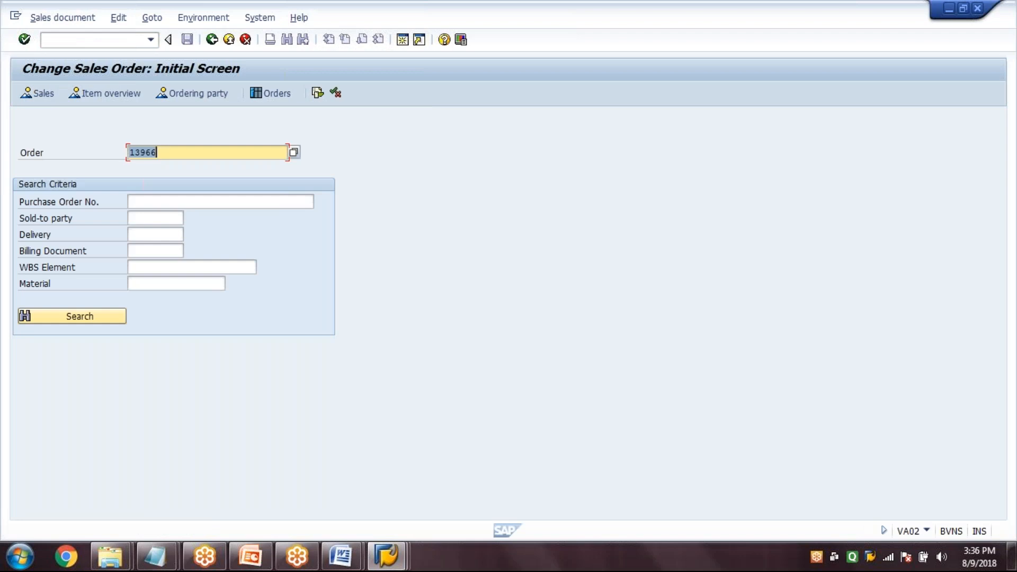
pyautogui.press('Return')
pyautogui.doubleClick(80, 414)
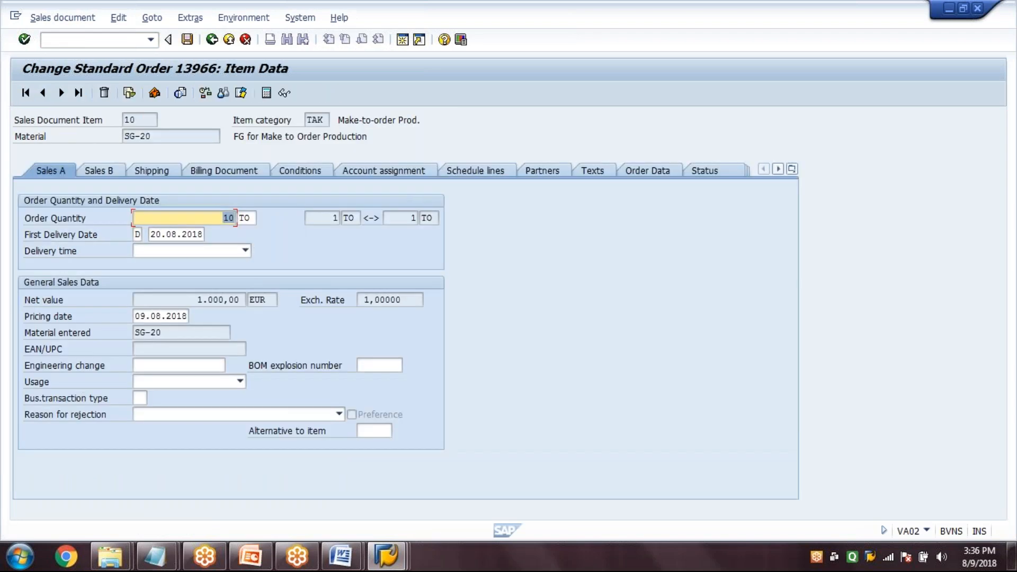
pyautogui.click(475, 172)
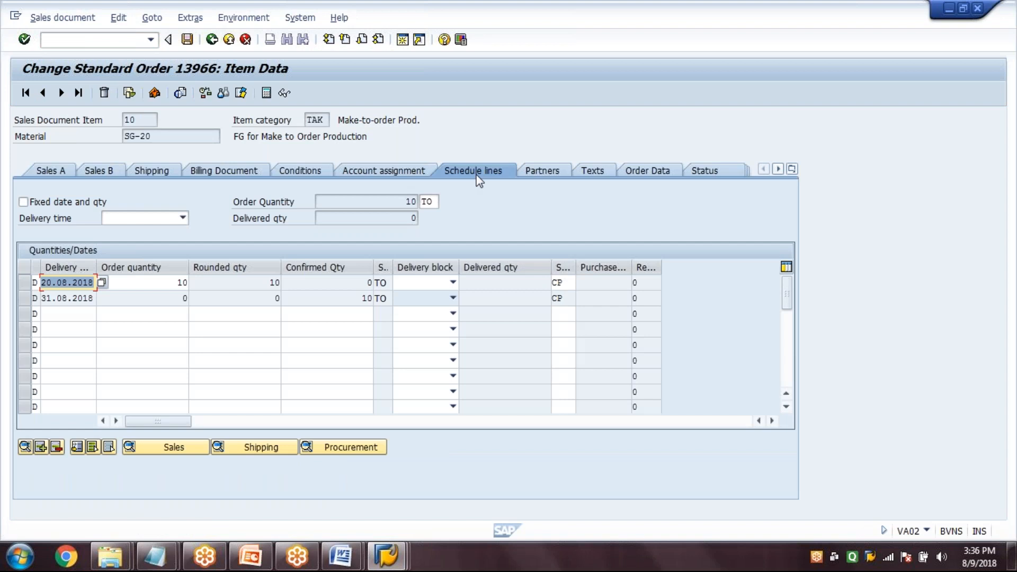
pyautogui.click(315, 281)
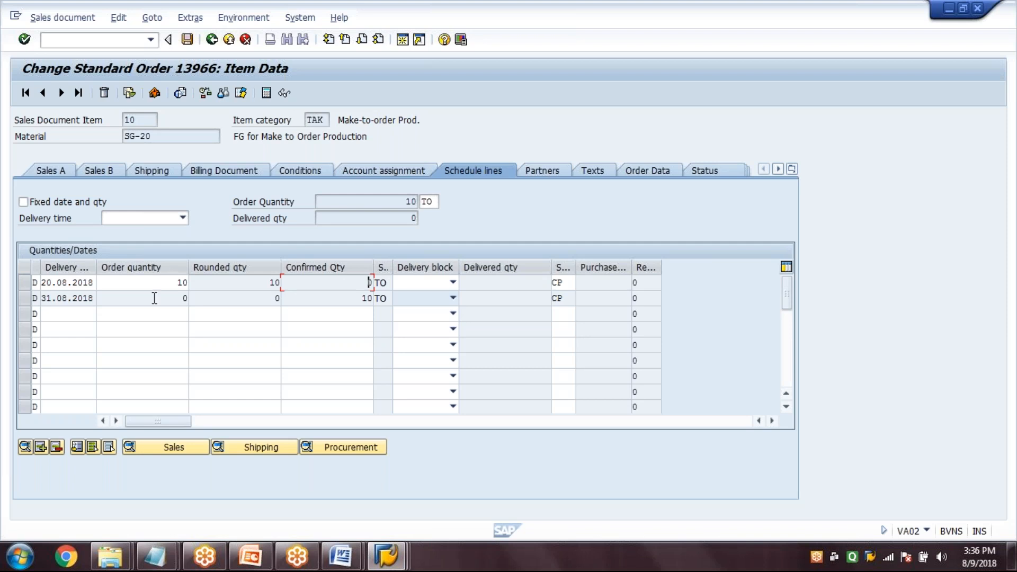
# Set the first schedule line's delivery date to 23.08.2018 and accept the information message about the existing production order
pyautogui.click(43, 283)
pyautogui.press('Delete')
pyautogui.press('Delete')
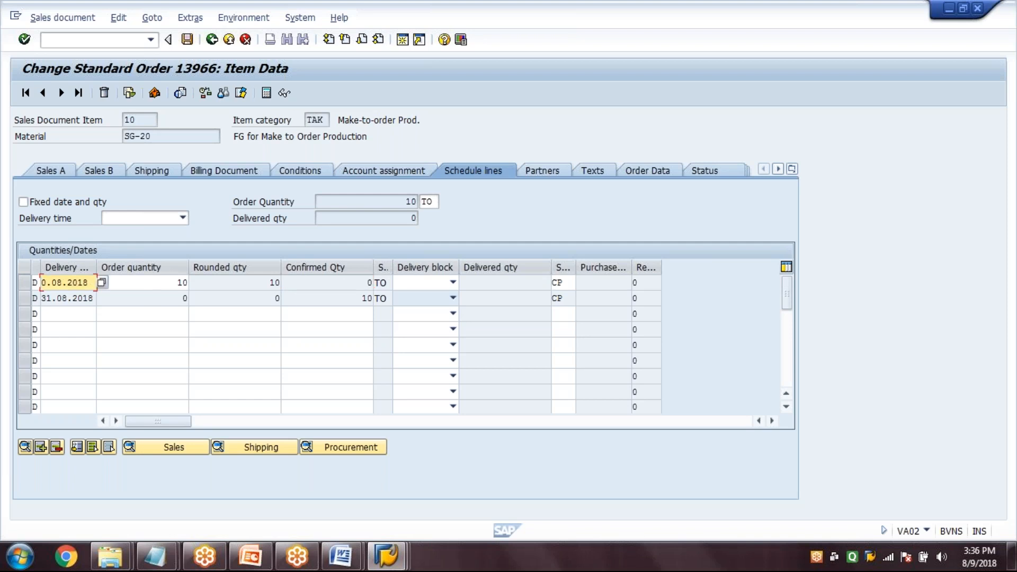
pyautogui.write('23')
pyautogui.press('Return')
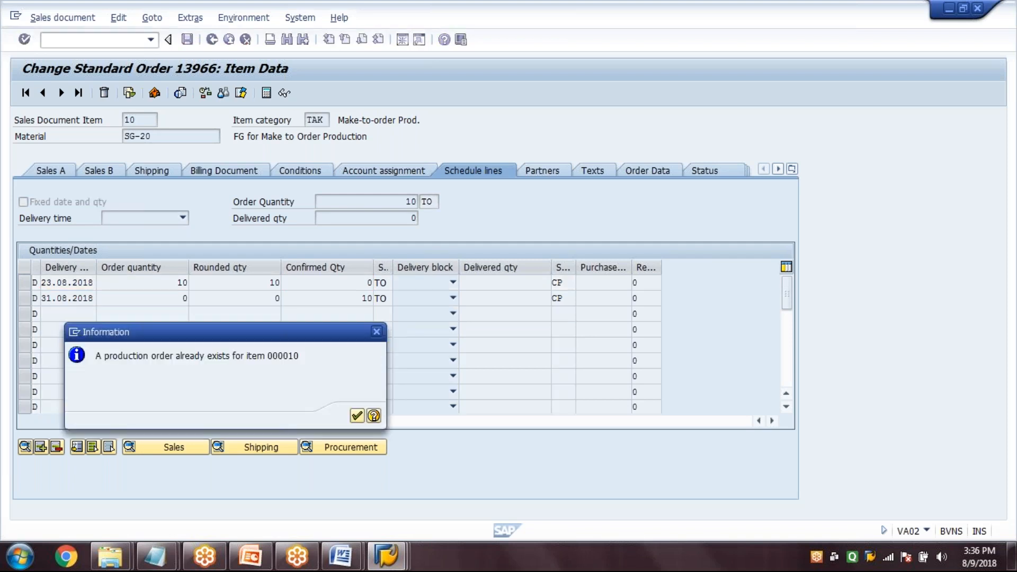
pyautogui.press('Return')
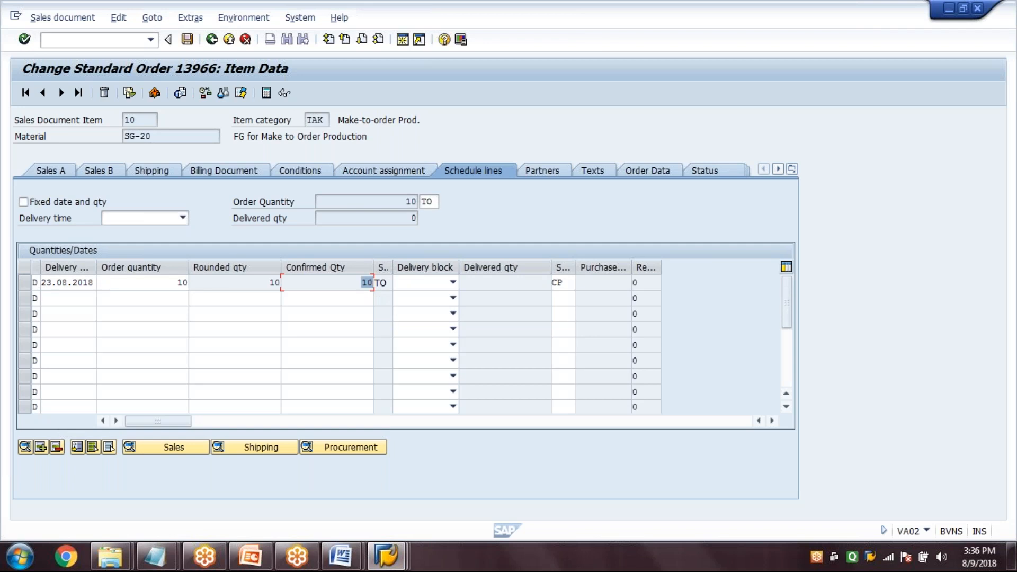
# Return from the item's schedule lines to the order overview, save the sales order and leave VA02
pyautogui.click(334, 281)
pyautogui.click(213, 41)
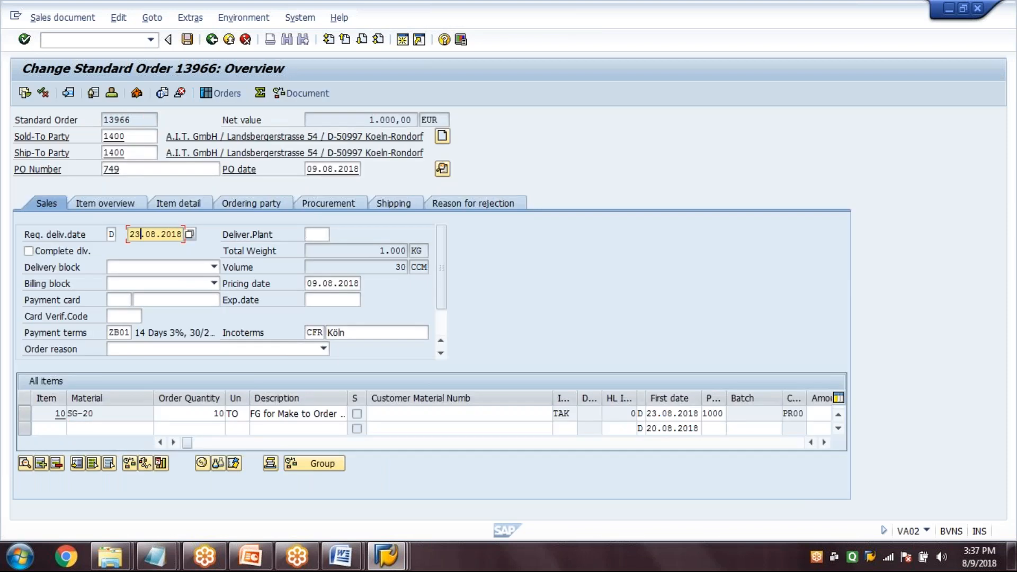
pyautogui.click(187, 40)
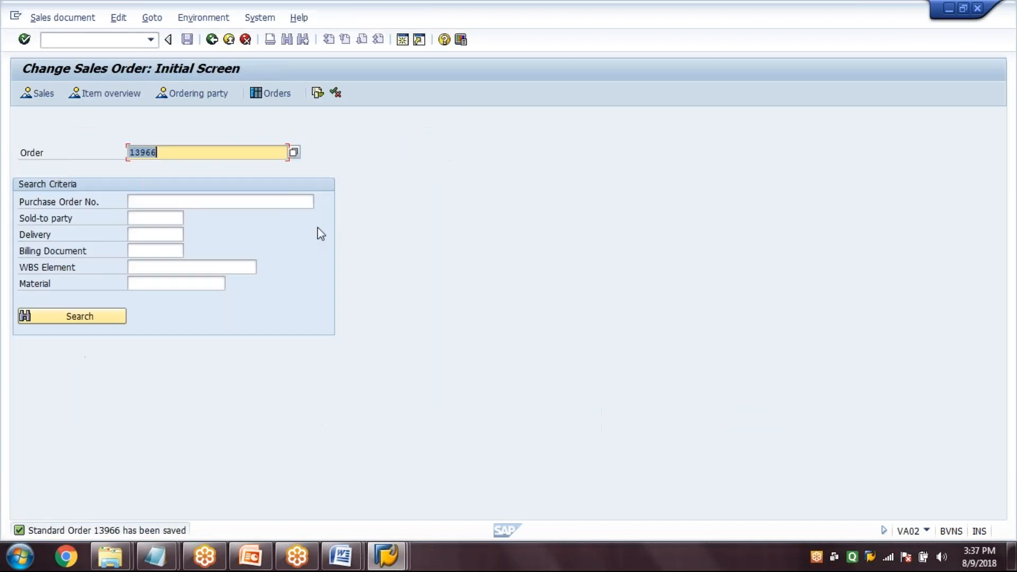
pyautogui.click(213, 43)
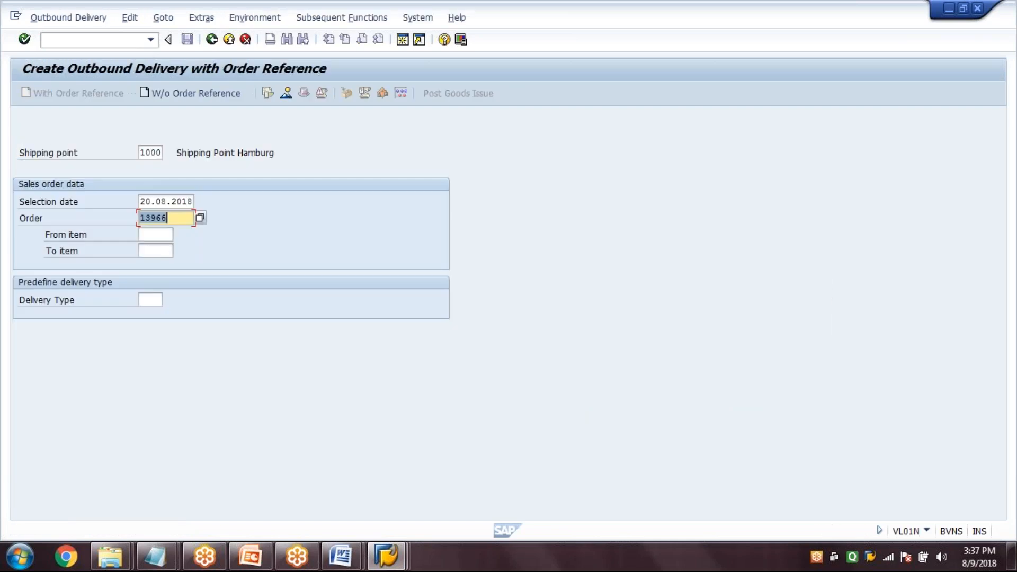
# Create and save an outbound delivery in VL01N for the sales order from shipping point 1000 with selection date 23.08.2018
pyautogui.hotkey('shift', 'Tab')
pyautogui.write('23.08')
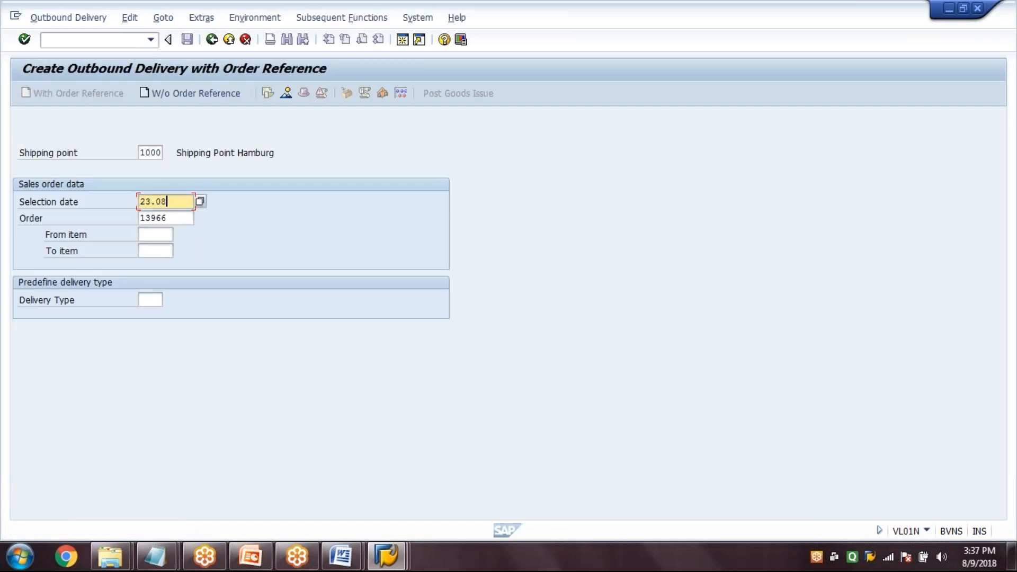
pyautogui.write('.2018')
pyautogui.press('Tab')
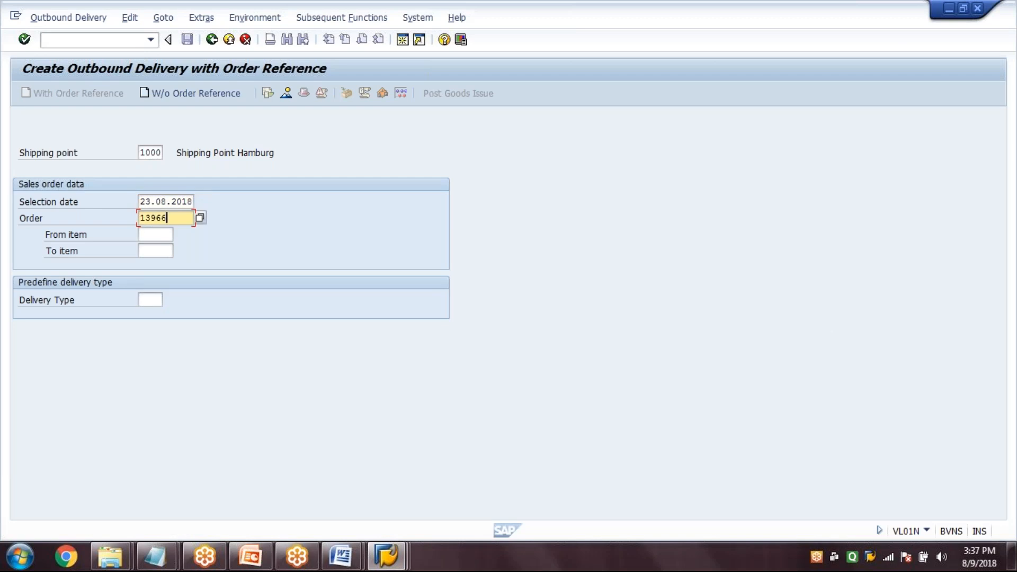
pyautogui.press('Return')
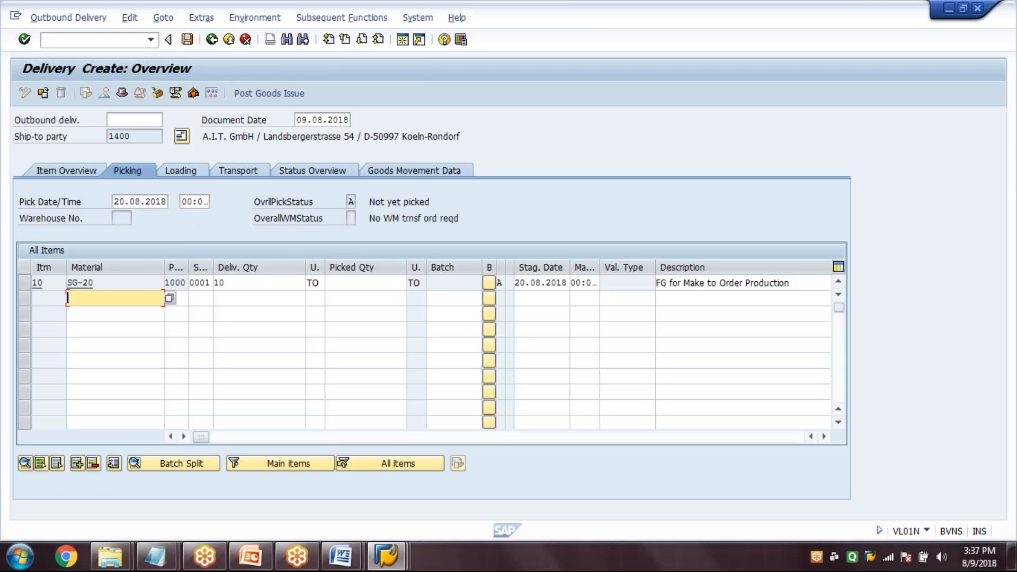
pyautogui.hotkey('ctrl', 's')
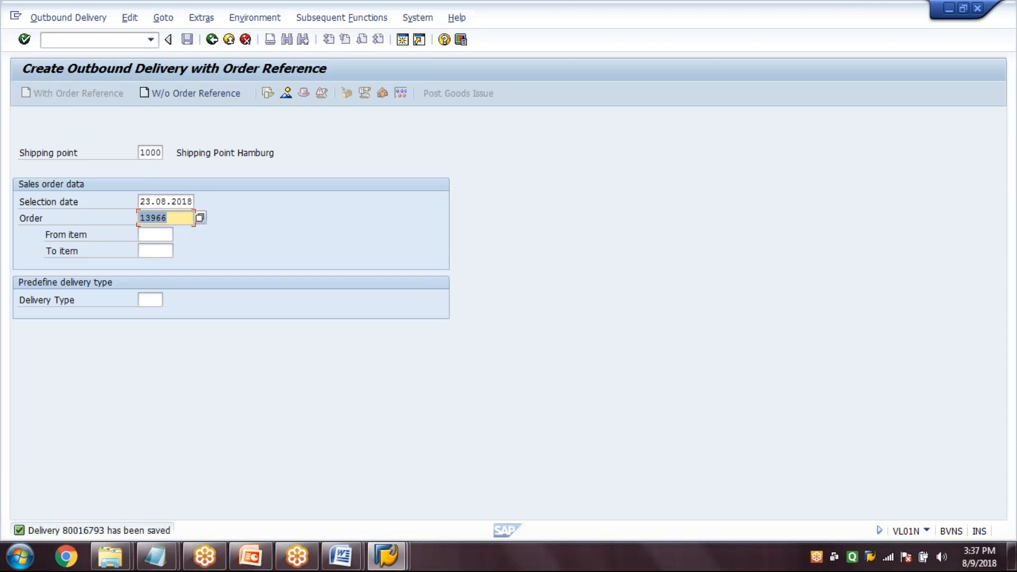
# Open the saved outbound delivery for change in VL02N
pyautogui.click(84, 39)
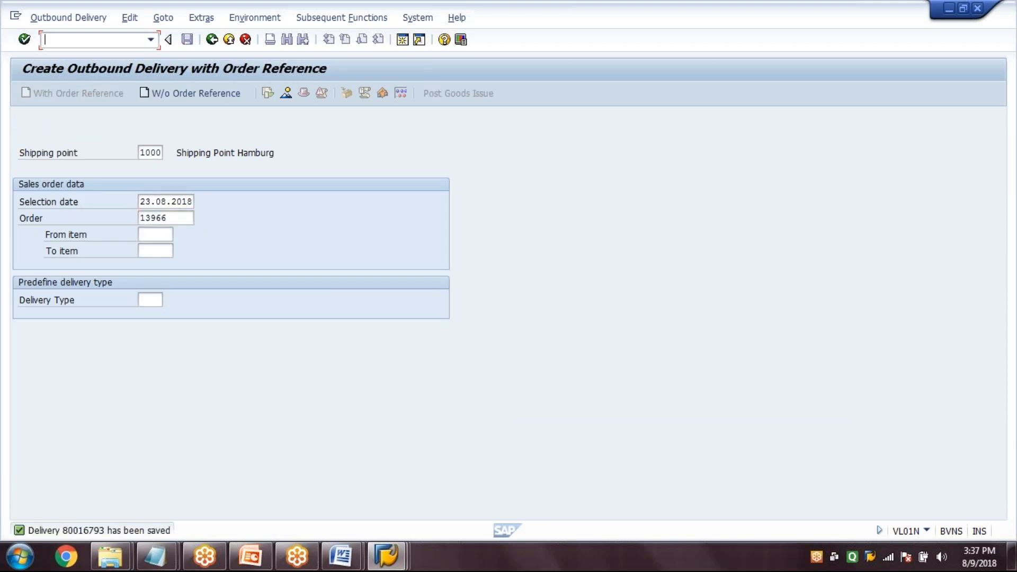
pyautogui.write('/NVL02N')
pyautogui.press('Return')
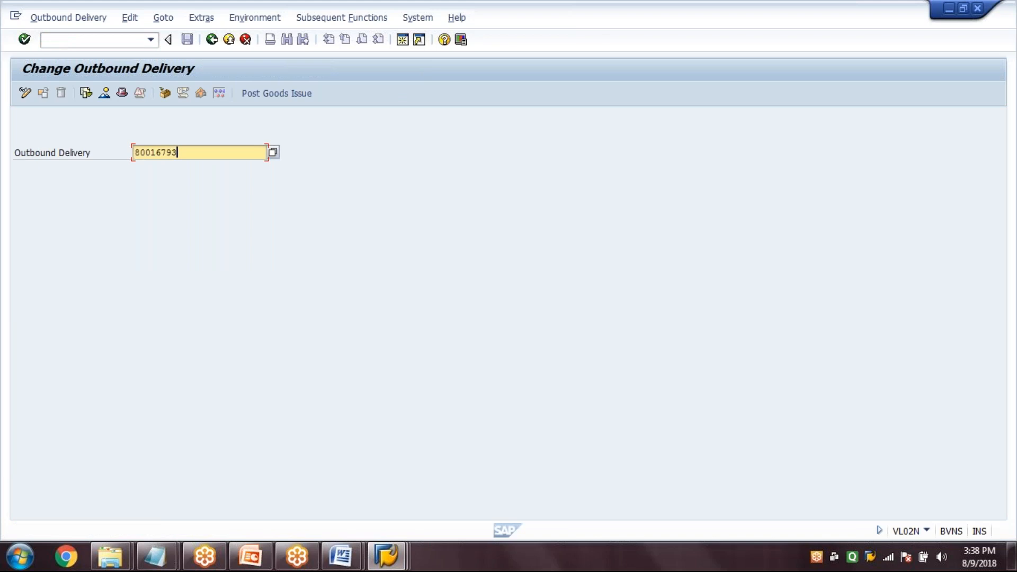
pyautogui.press('Return')
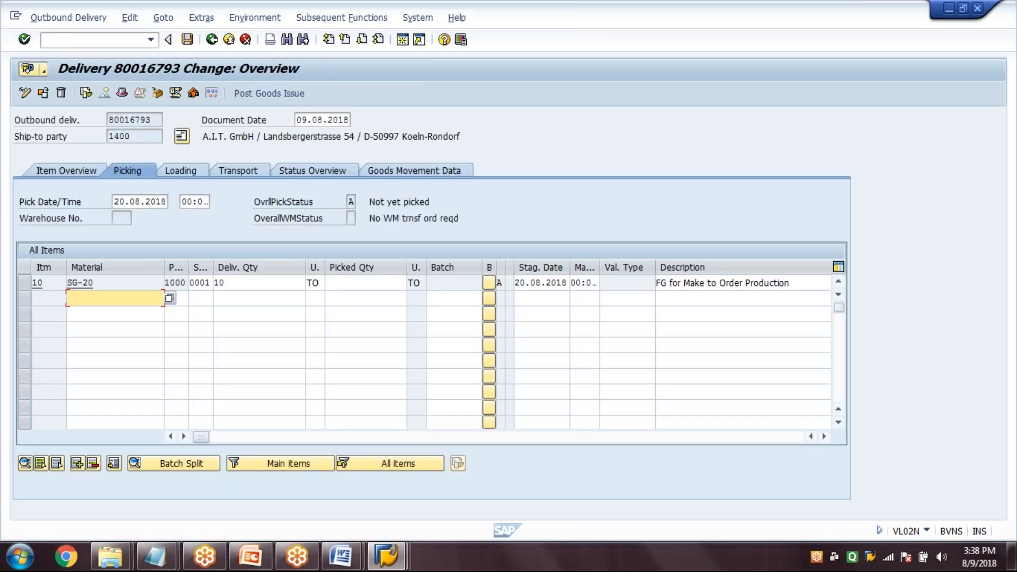
# Enter a picked quantity of 10 for delivery item SG-20, post the goods issue and leave the transaction
pyautogui.click(342, 282)
pyautogui.write('10')
pyautogui.click(403, 206)
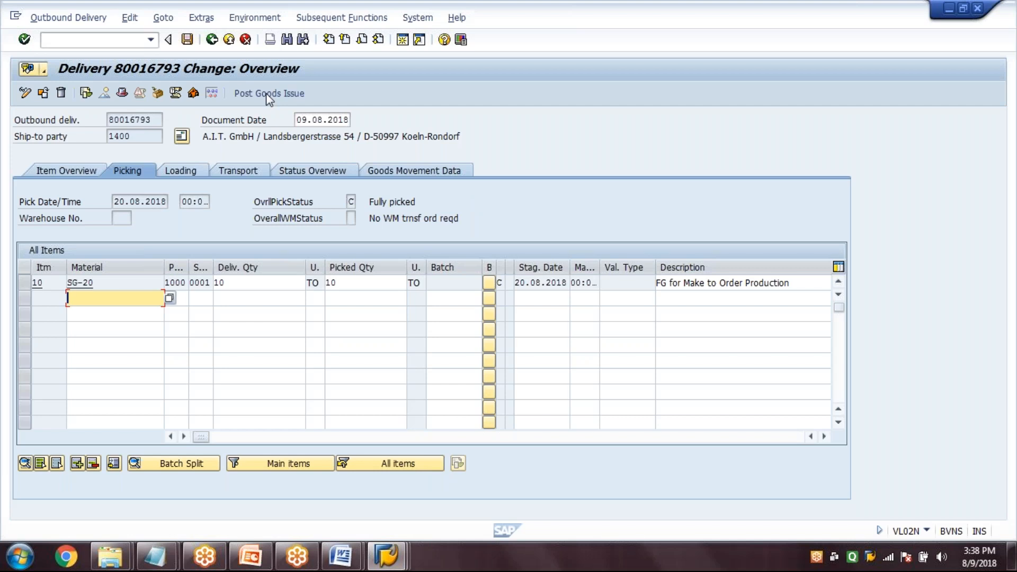
pyautogui.click(266, 93)
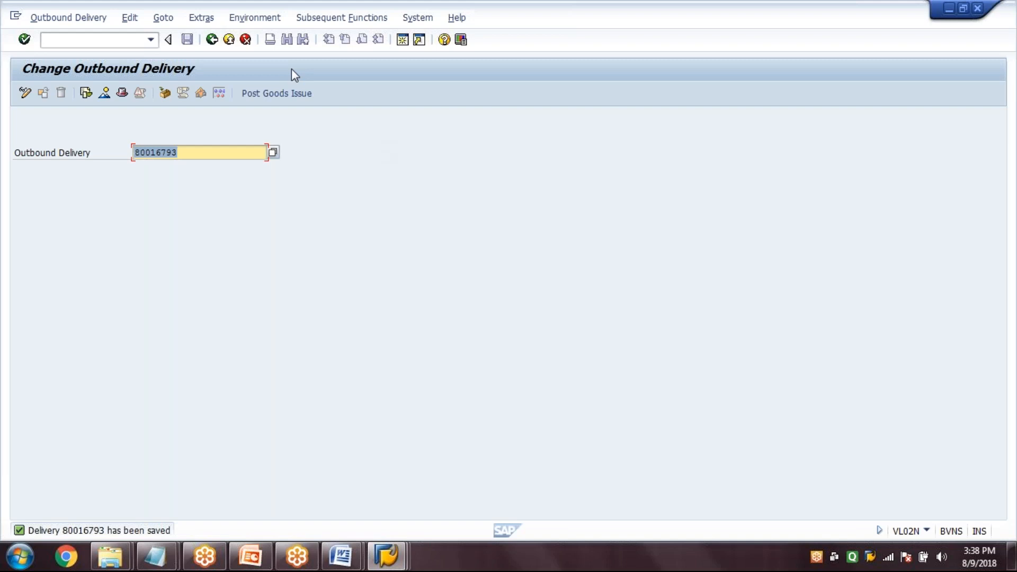
pyautogui.click(212, 40)
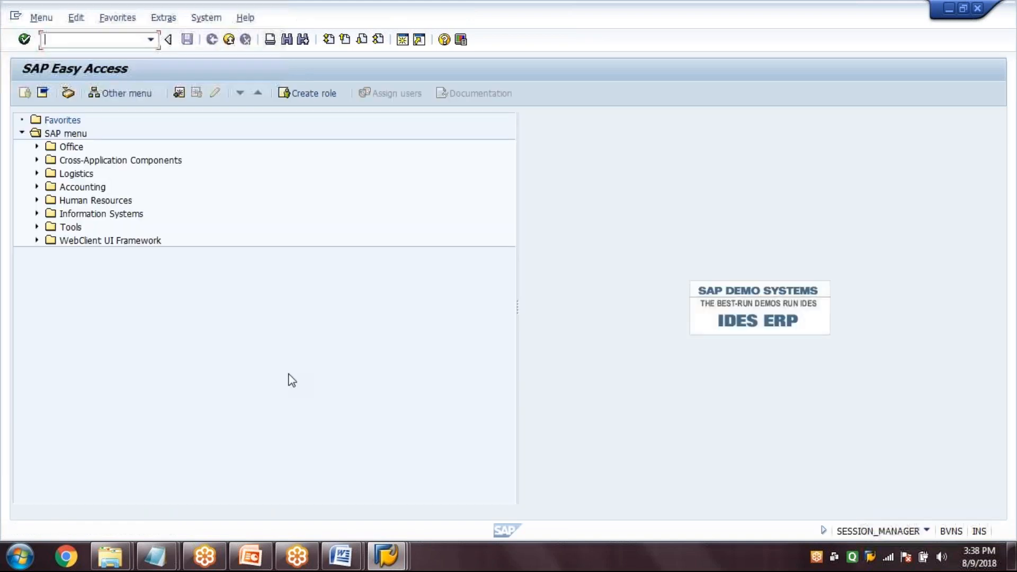
# Refresh the SG-20 stock overview in MMBE and check the material's stock/requirements list in MD04
pyautogui.click(387, 563)
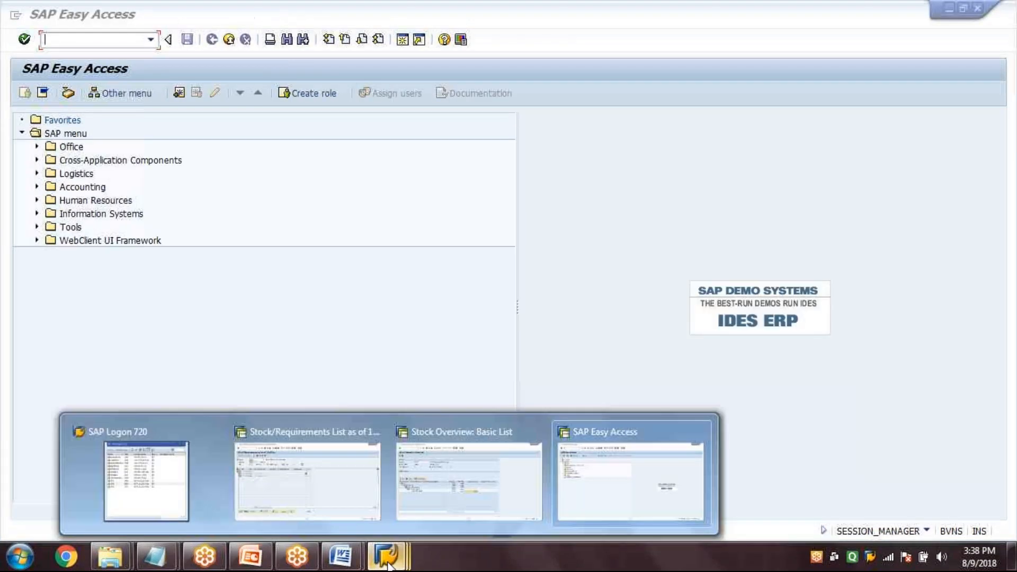
pyautogui.click(448, 472)
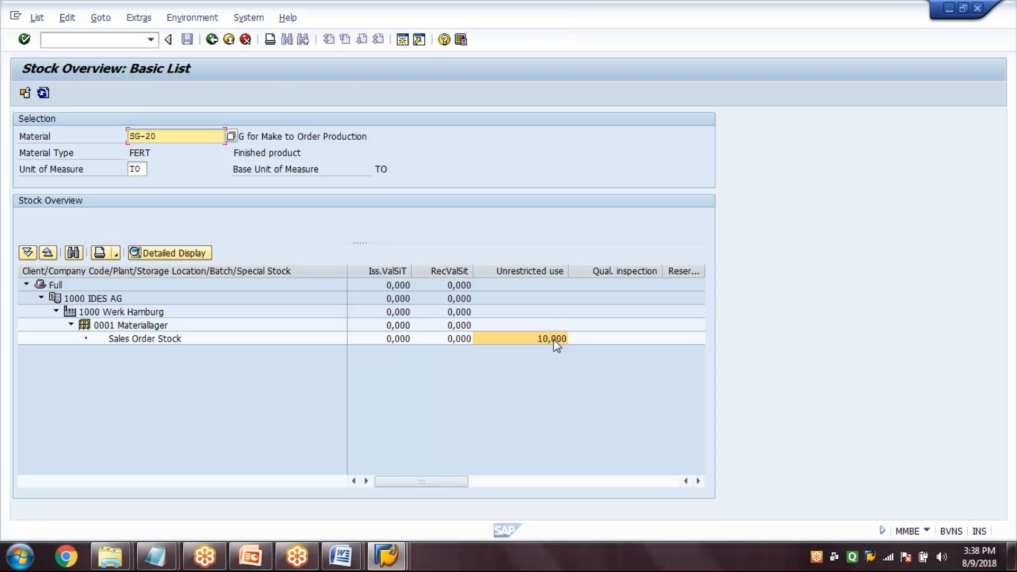
pyautogui.press('Return')
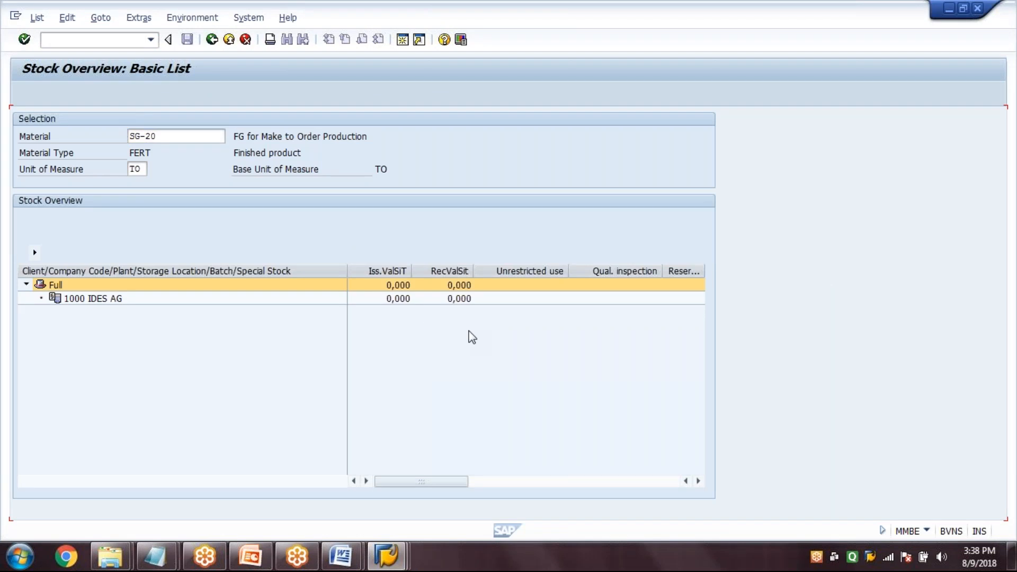
pyautogui.click(386, 556)
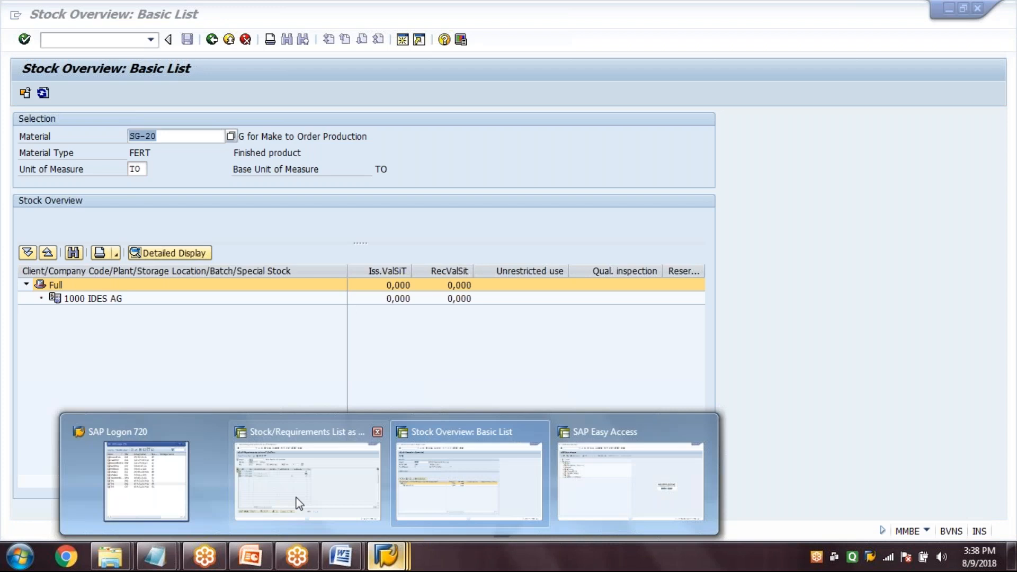
pyautogui.click(298, 503)
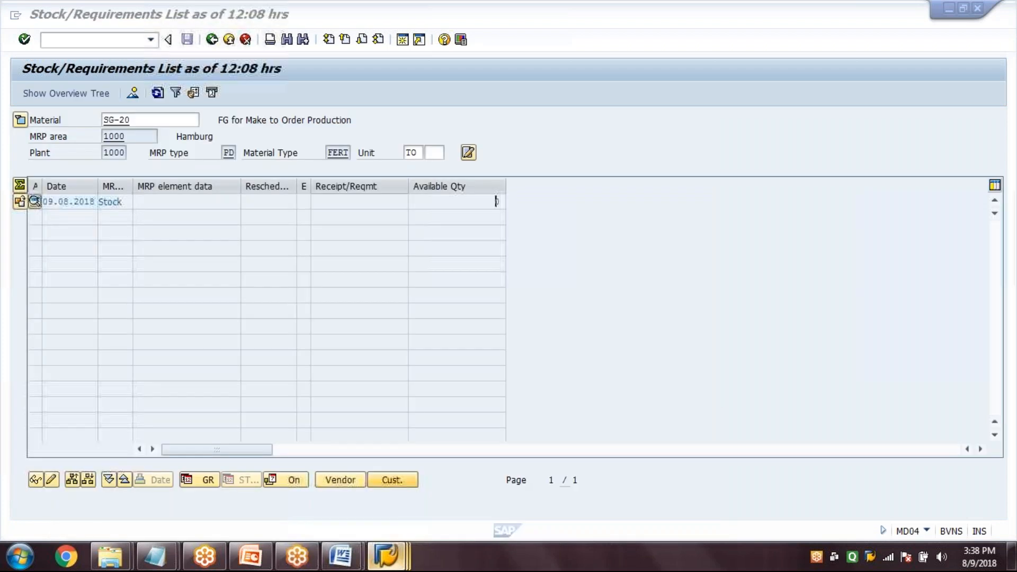
# Create and save a billing document in VF01 for the outbound delivery, and leave the transaction
pyautogui.write('VF01')
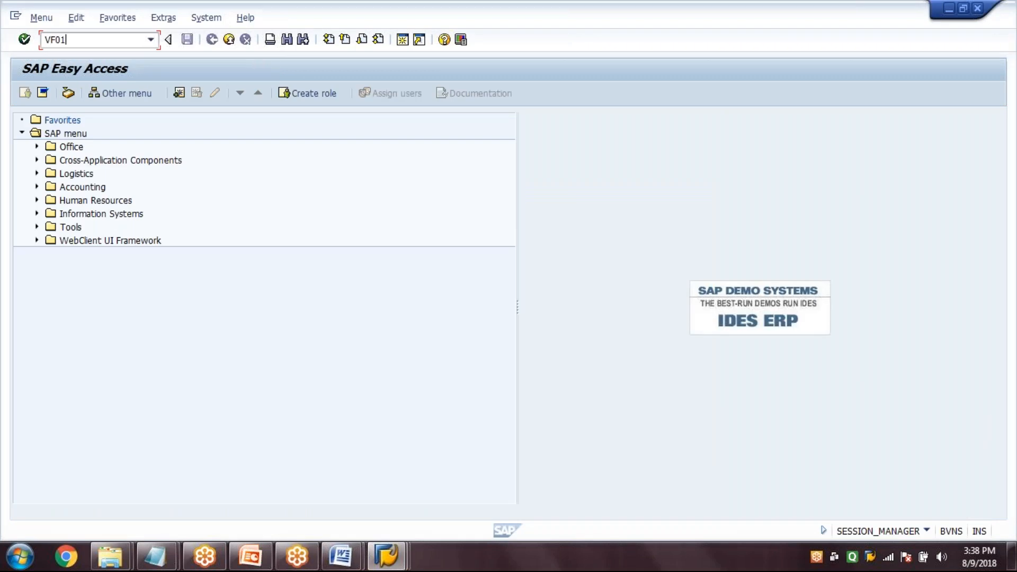
pyautogui.press('Return')
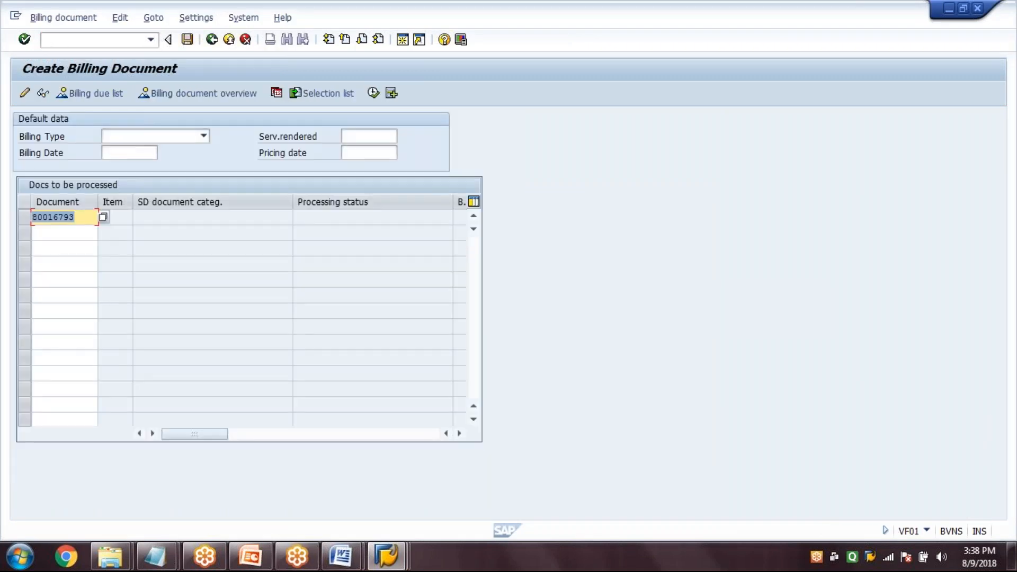
pyautogui.press('Return')
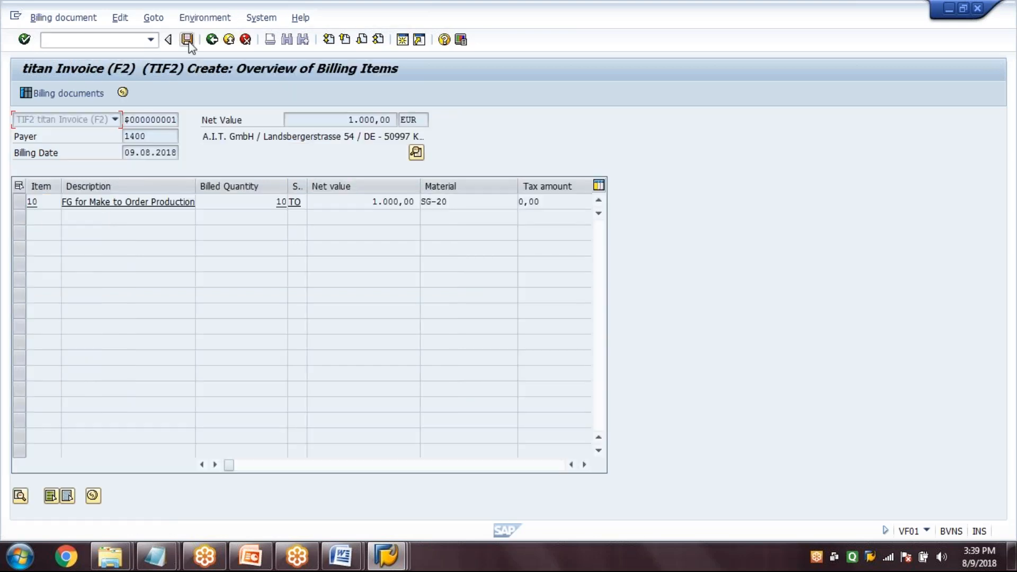
pyautogui.click(189, 42)
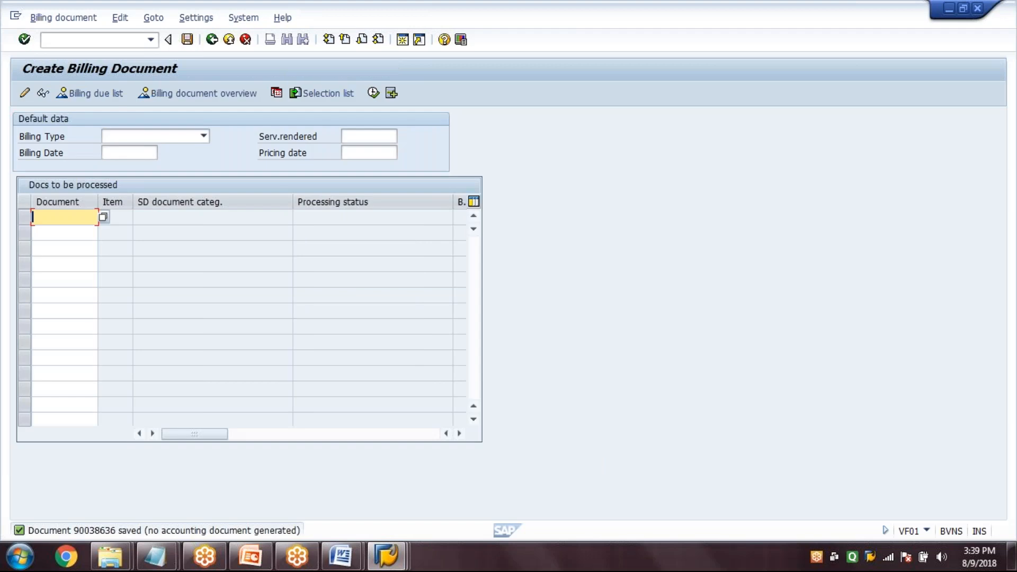
pyautogui.click(212, 40)
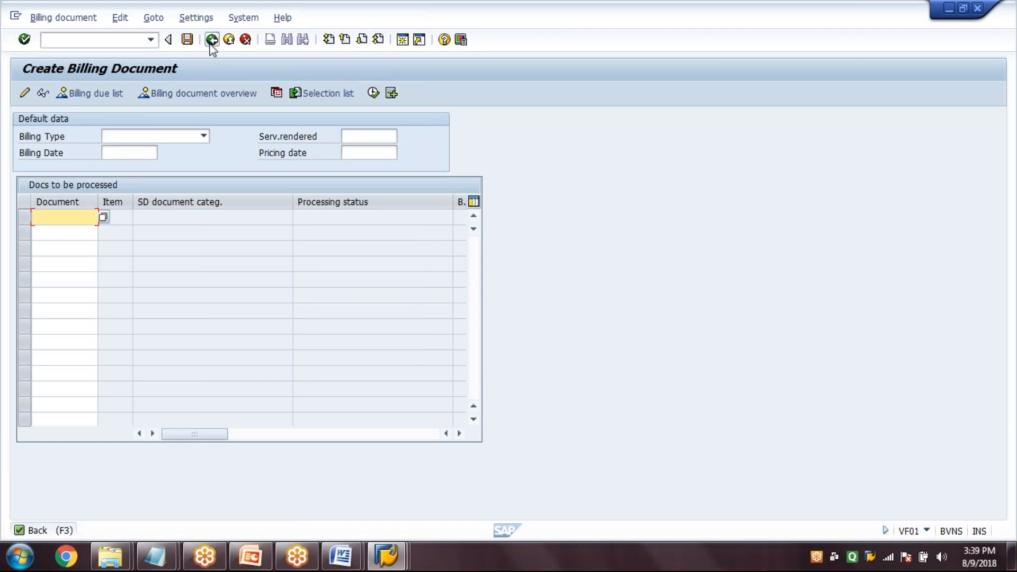
# Display the sales order in VA03 and open its document flow
pyautogui.write('VA03')
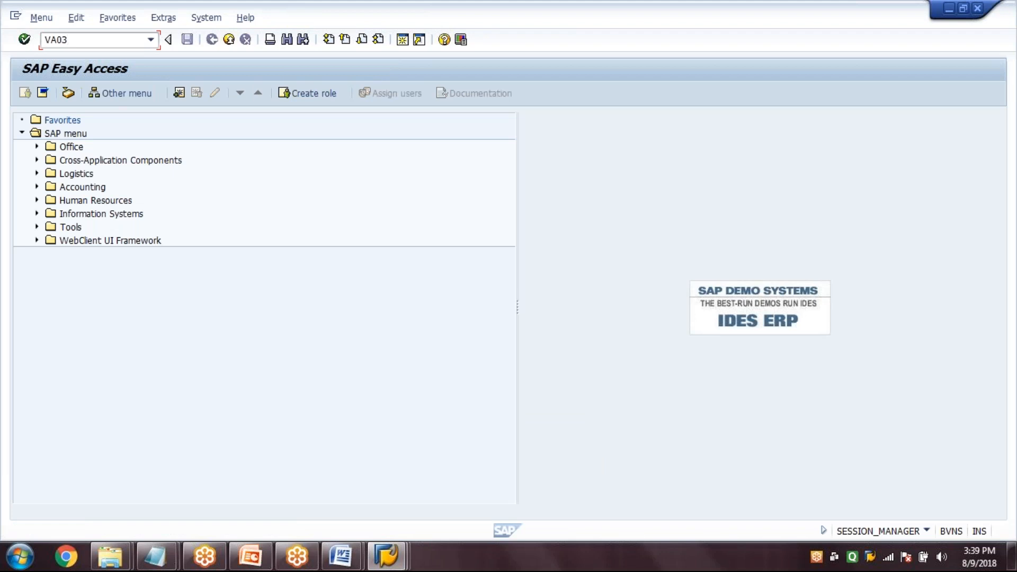
pyautogui.press('Return')
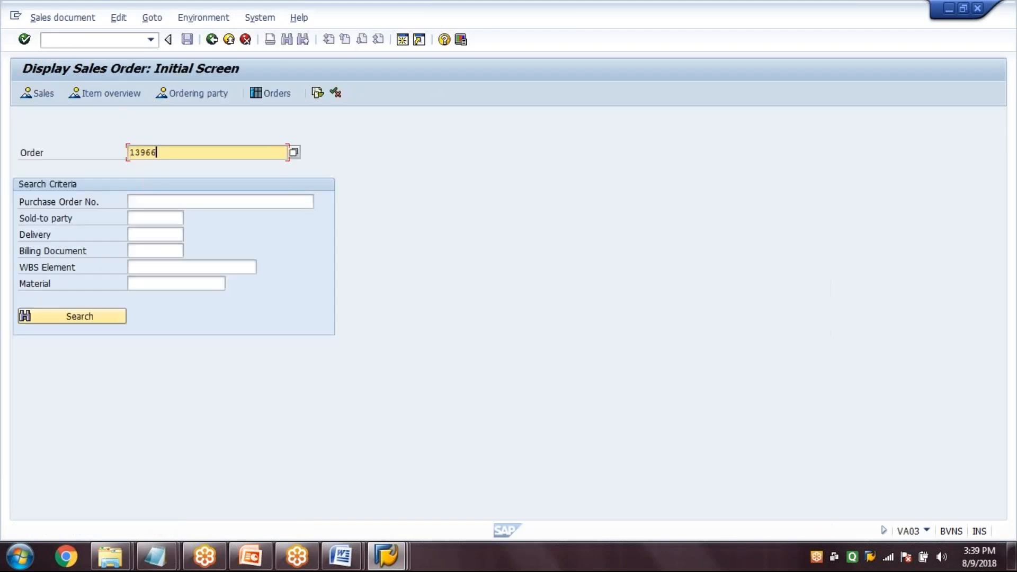
pyautogui.press('Return')
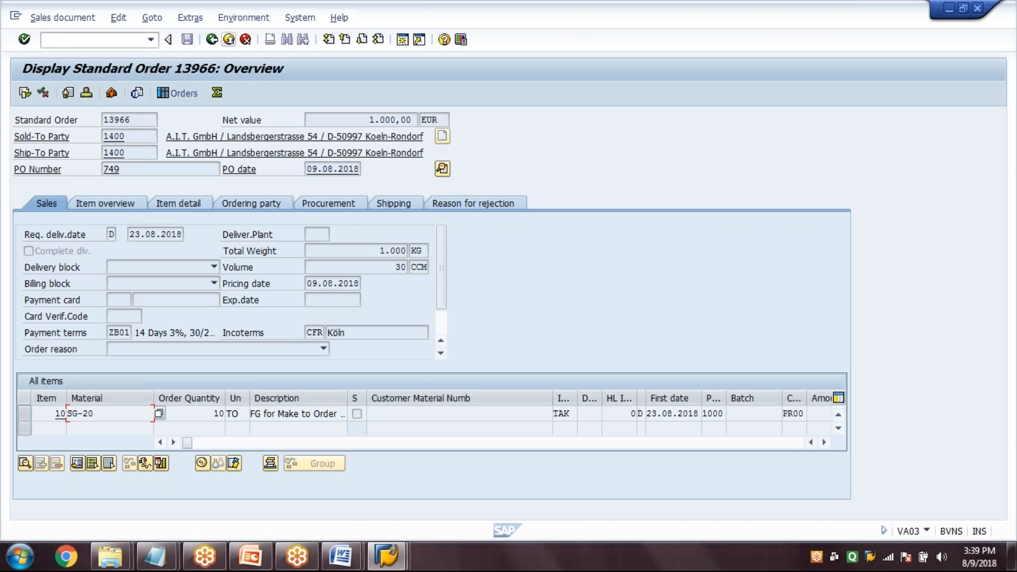
pyautogui.press('F5')
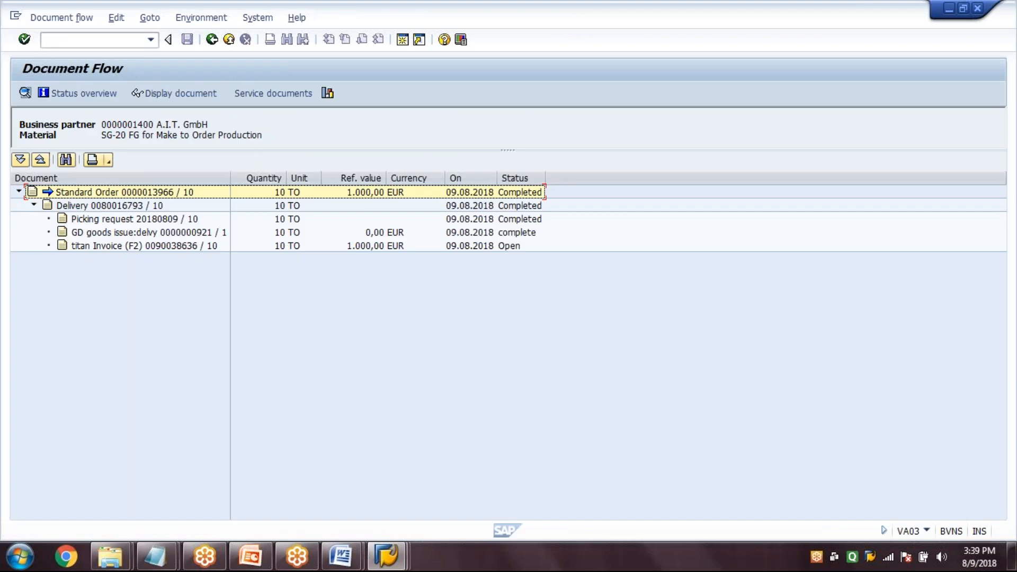
# Examine the document flow entries from the standard order to the titan Invoice (F2), and display the invoice document
pyautogui.press('Right')
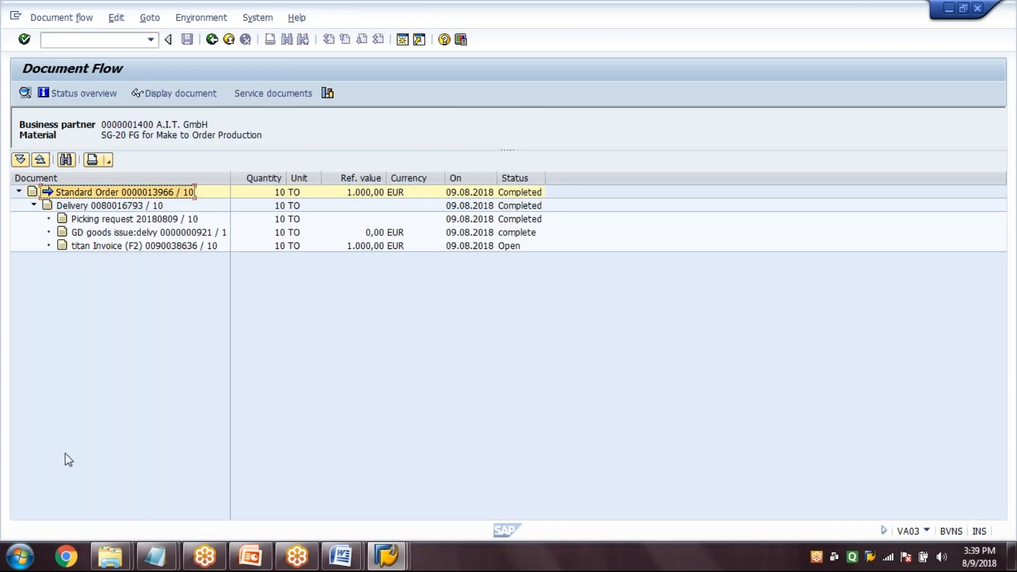
pyautogui.press('Down')
pyautogui.press('Down')
pyautogui.press('Down')
pyautogui.press('Down')
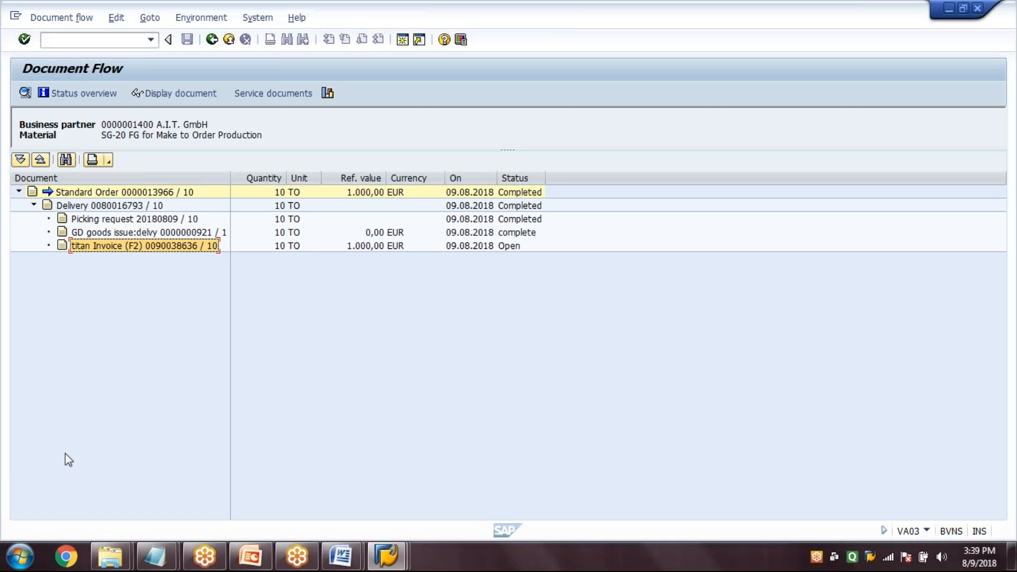
pyautogui.press('Up')
pyautogui.press('Up')
pyautogui.press('Up')
pyautogui.press('Up')
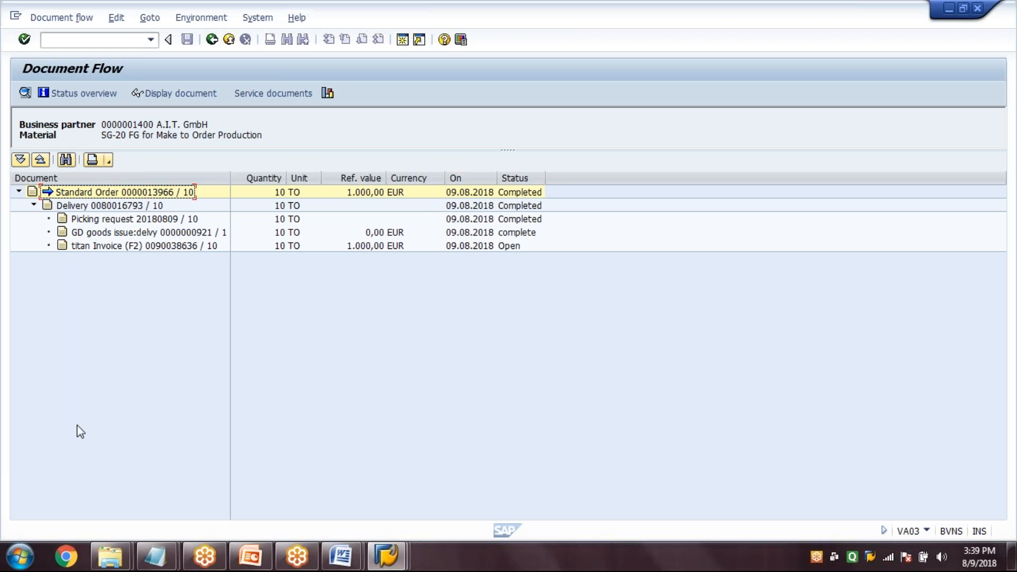
pyautogui.click(210, 247)
pyautogui.click(198, 94)
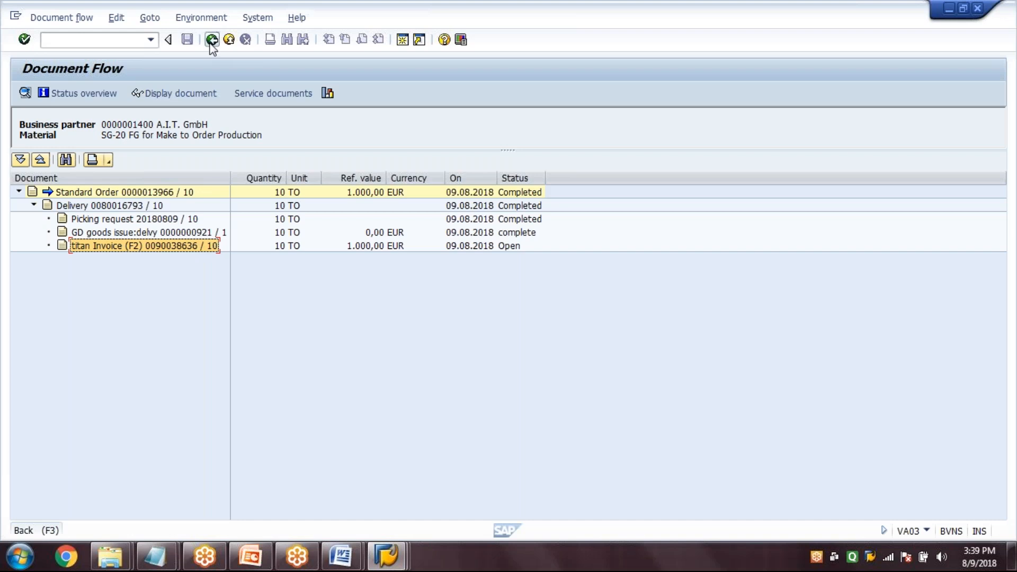
# Leave the document flow and the sales order display, and switch to PowerPoint
pyautogui.click(212, 40)
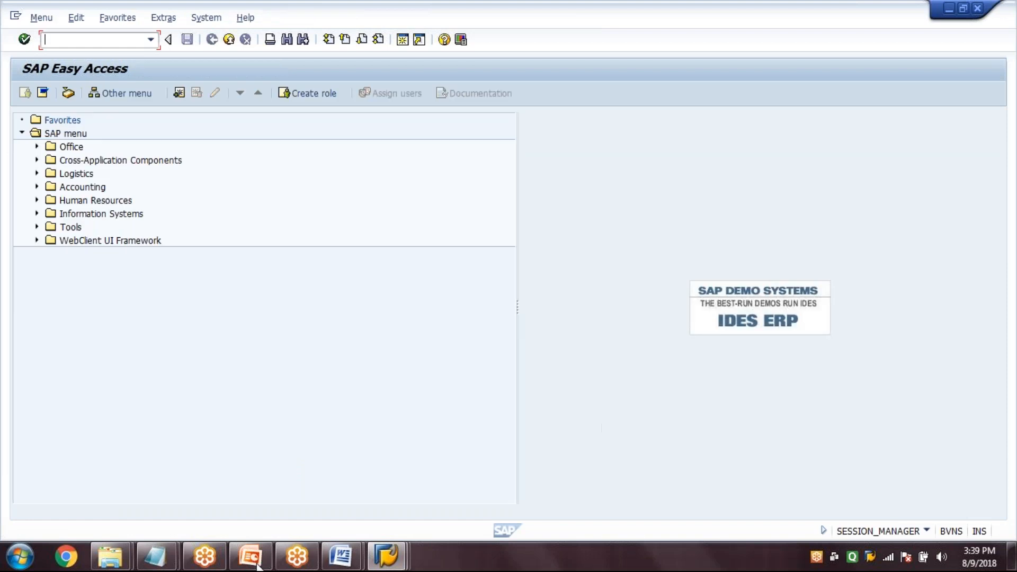
pyautogui.click(255, 564)
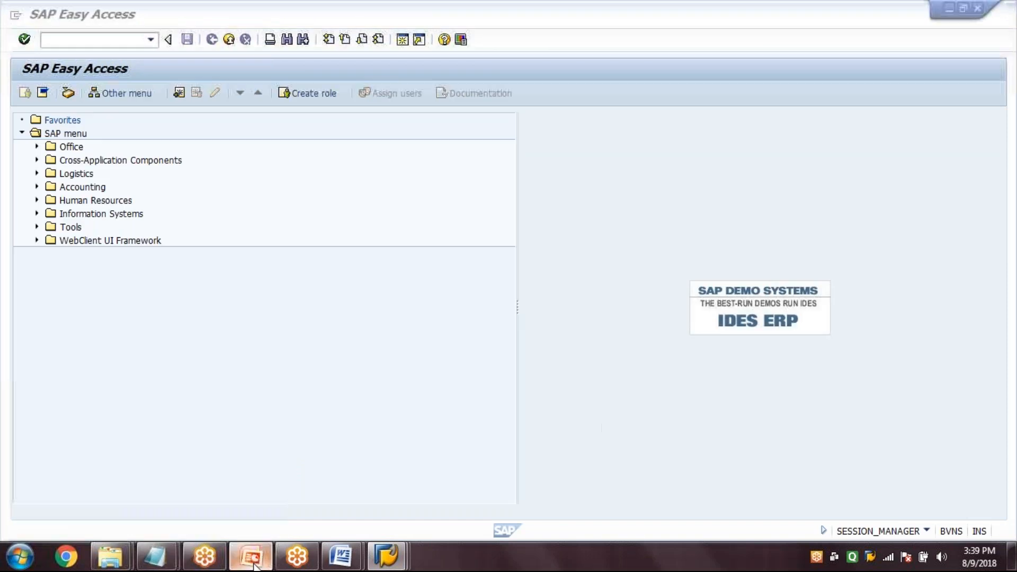